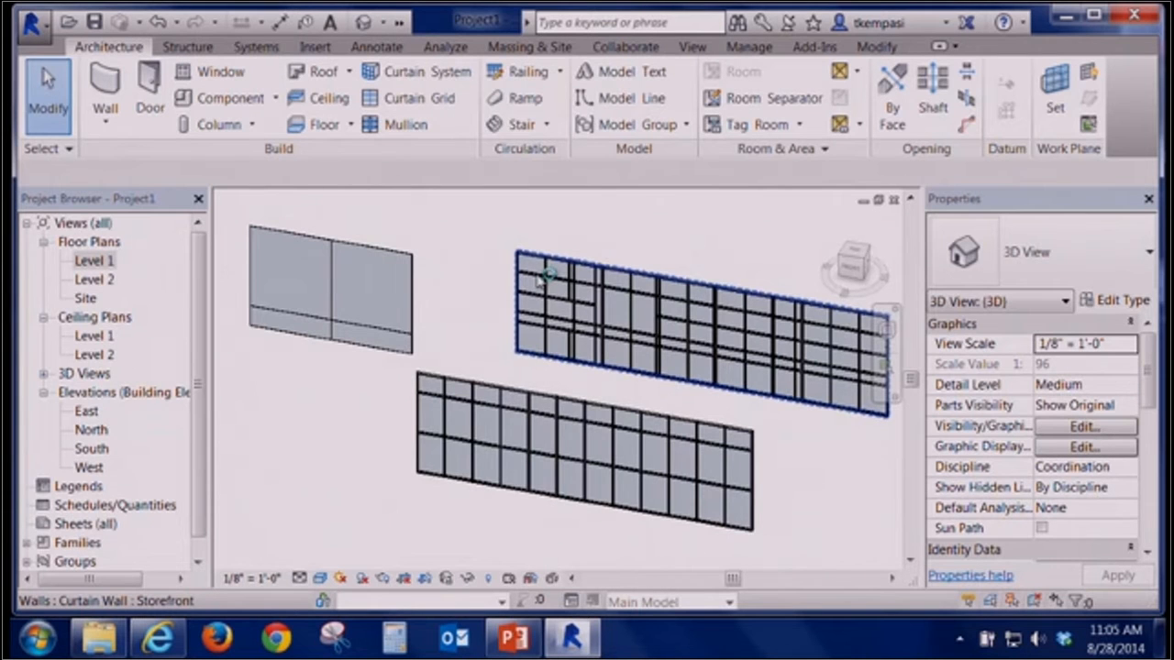
# Close the open project views and open the Architecture project from the recent files
pyautogui.click(30, 25)
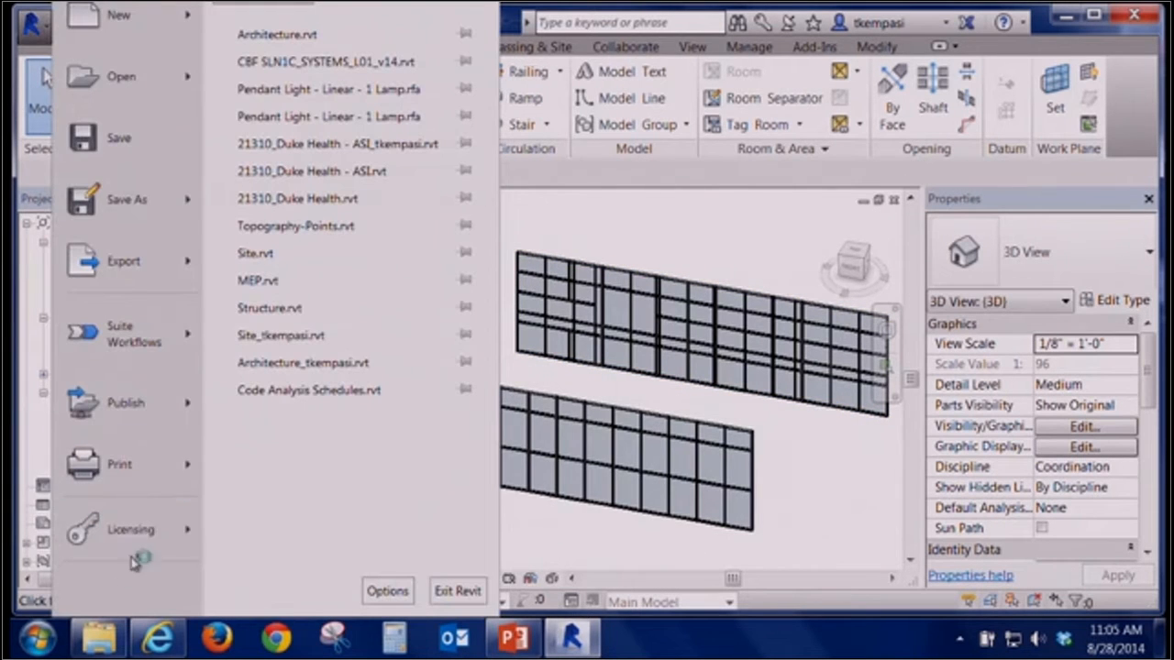
pyautogui.click(611, 234)
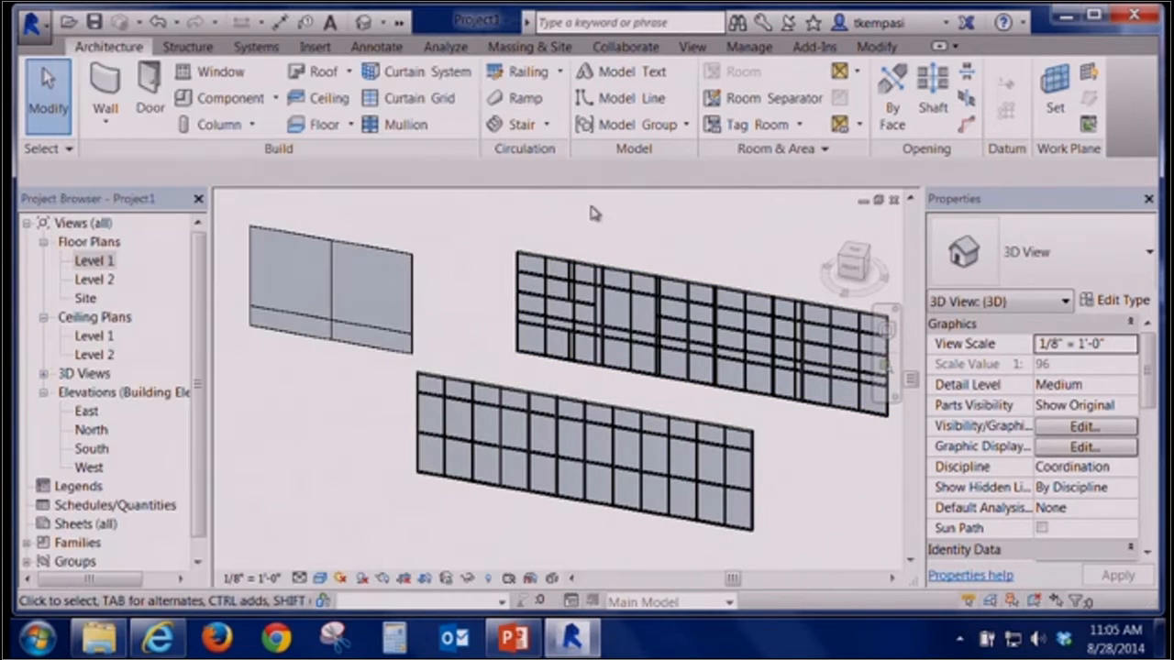
pyautogui.click(894, 202)
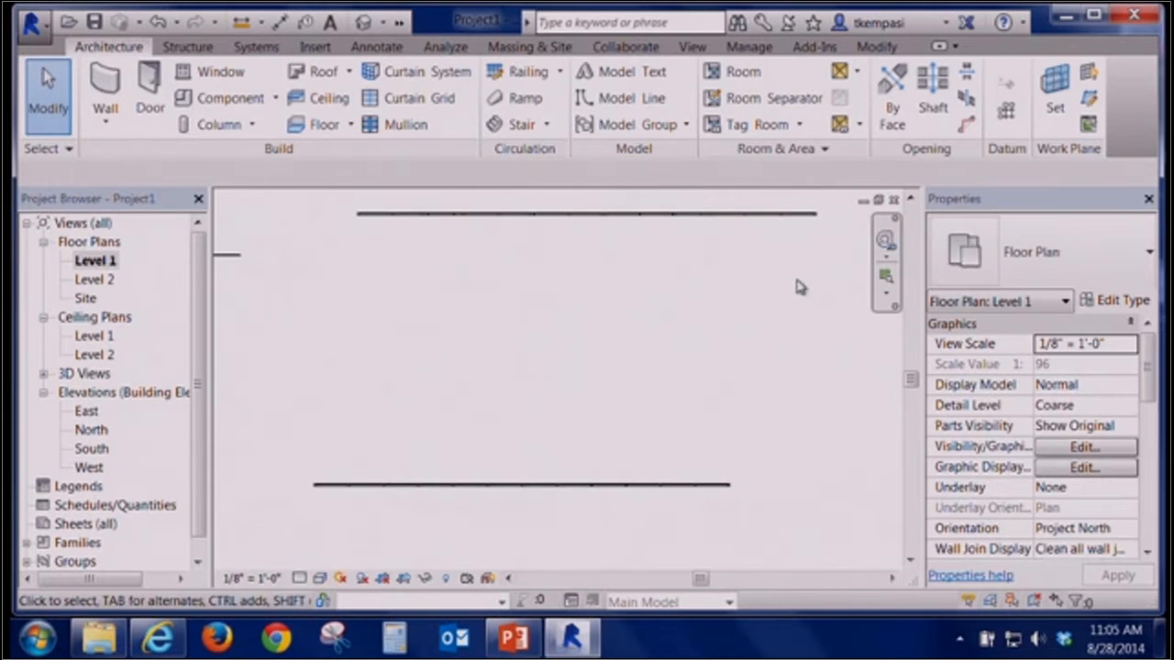
pyautogui.click(895, 201)
pyautogui.click(676, 320)
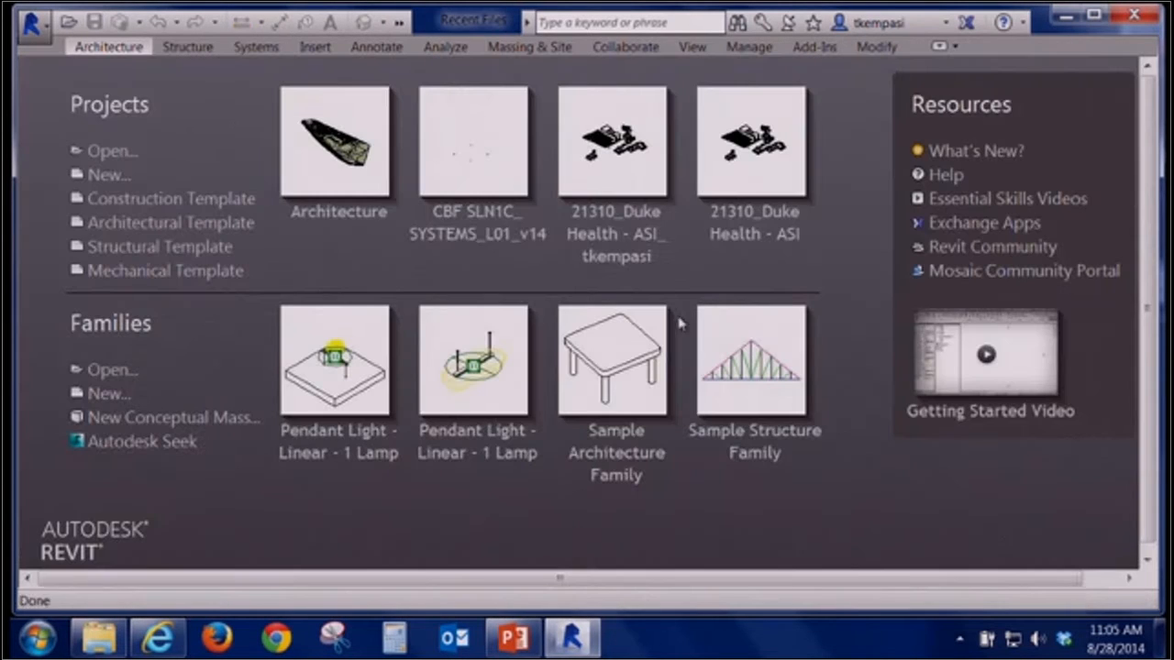
pyautogui.click(303, 179)
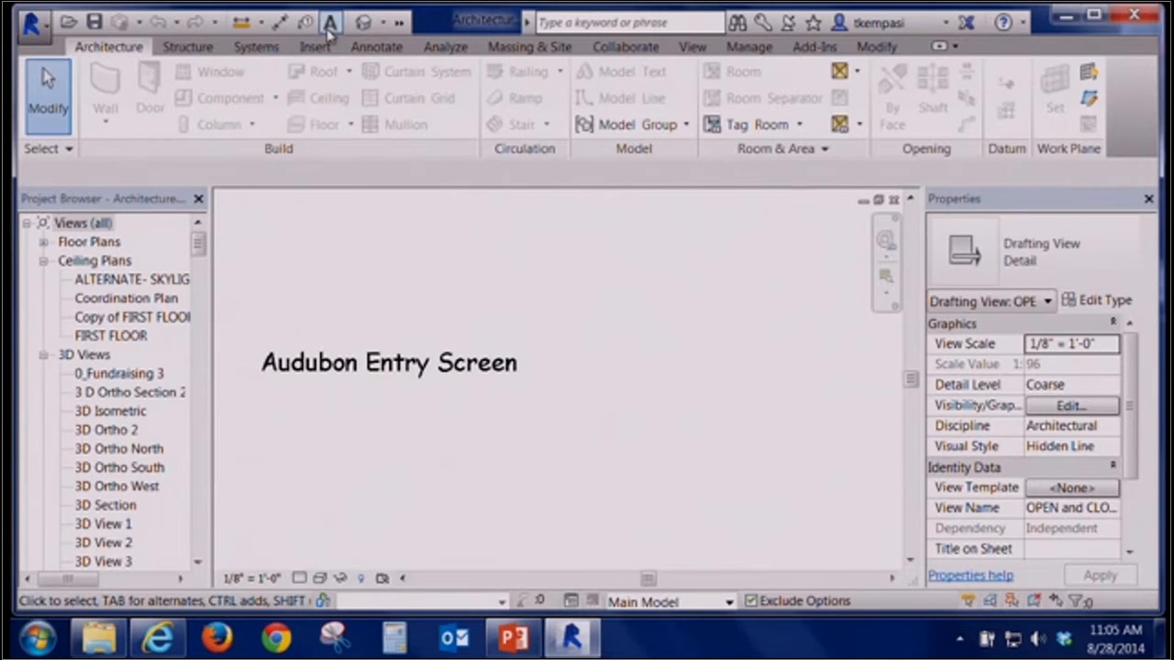
# Open the default 3D view and unload the Site.rvt link in Manage Links
pyautogui.click(360, 25)
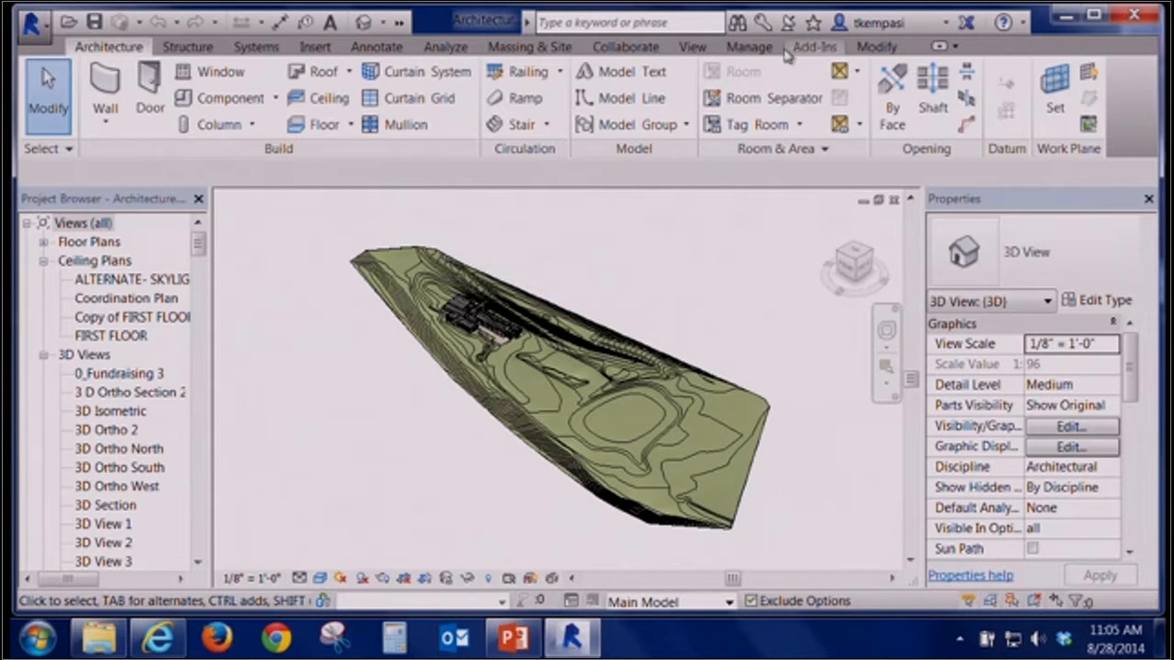
pyautogui.click(748, 48)
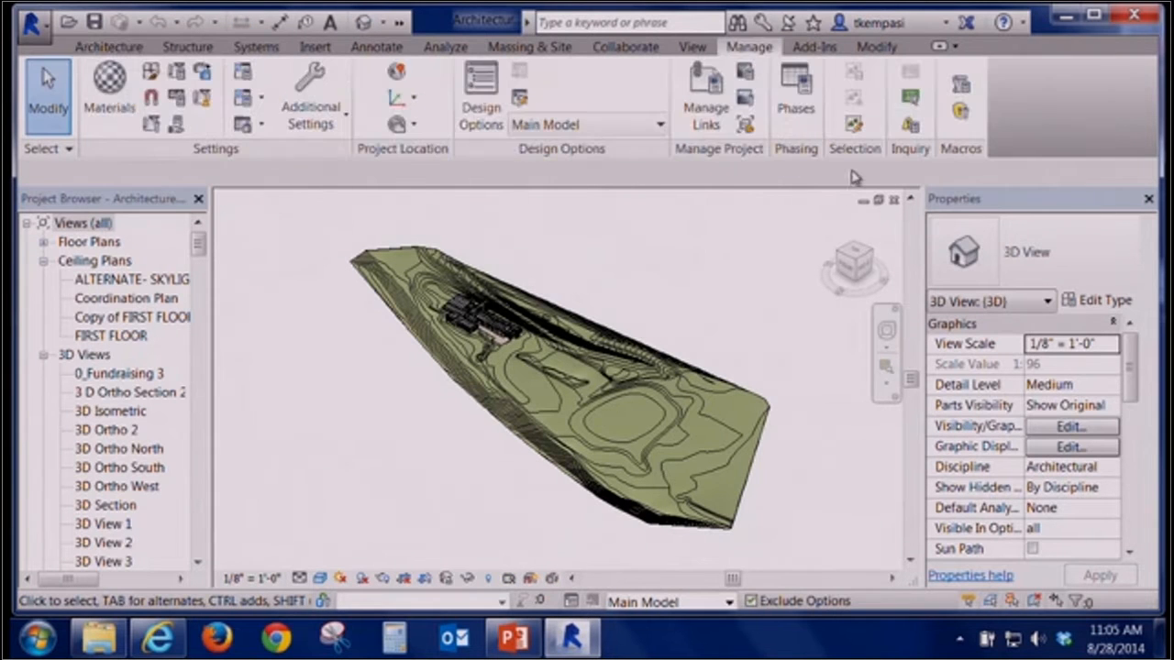
pyautogui.click(723, 93)
pyautogui.click(290, 156)
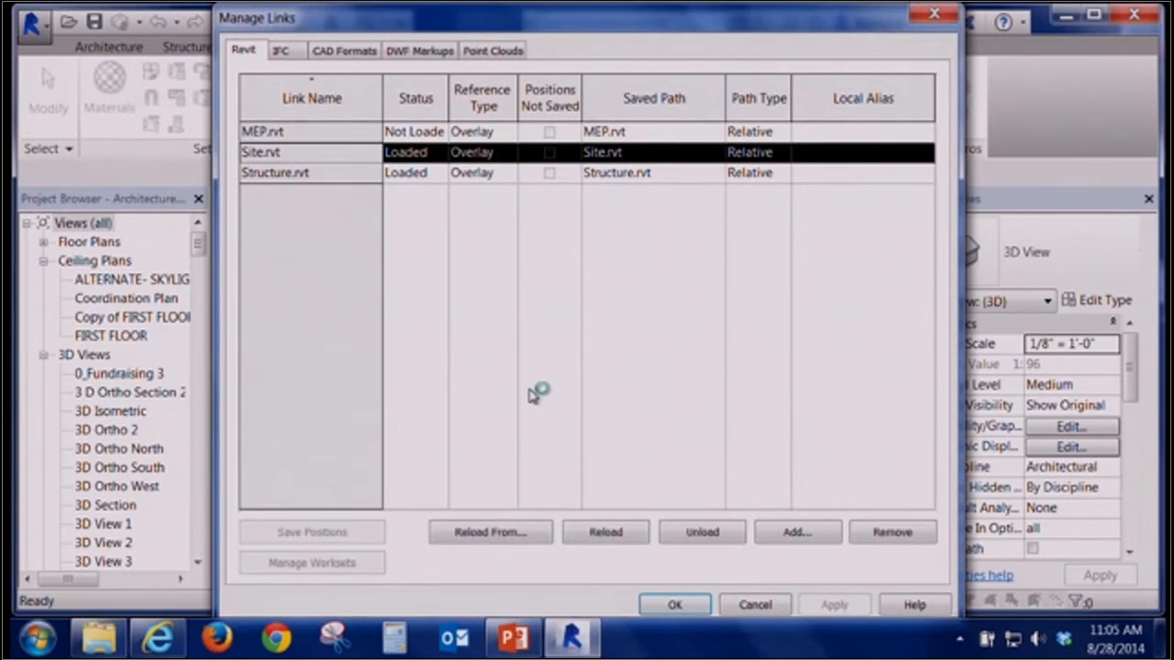
pyautogui.click(706, 537)
pyautogui.click(650, 356)
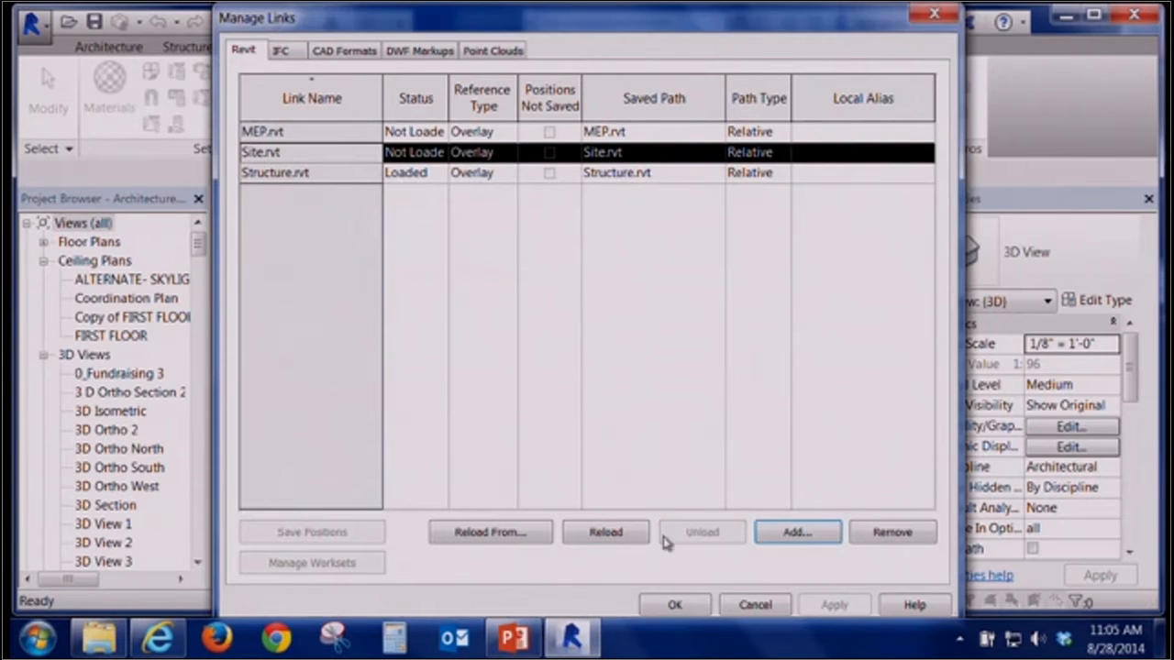
pyautogui.click(664, 603)
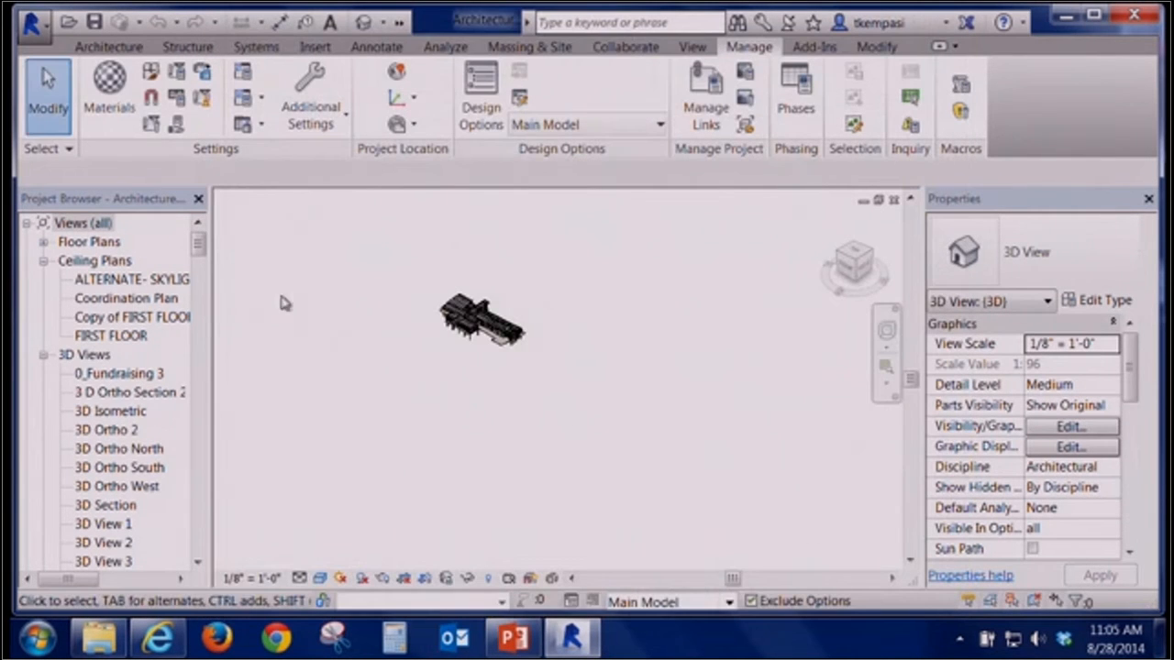
# Open the 1ST FLOOR_CALLOUT floor plan view from the project browser
pyautogui.click(43, 261)
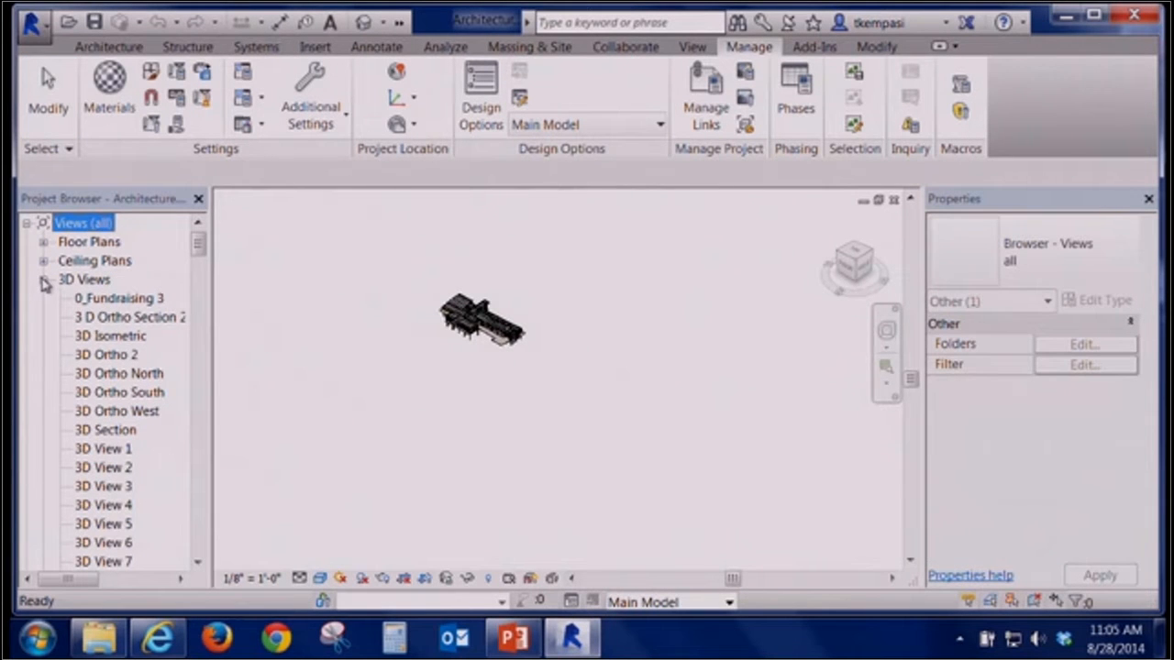
pyautogui.click(43, 280)
pyautogui.click(43, 243)
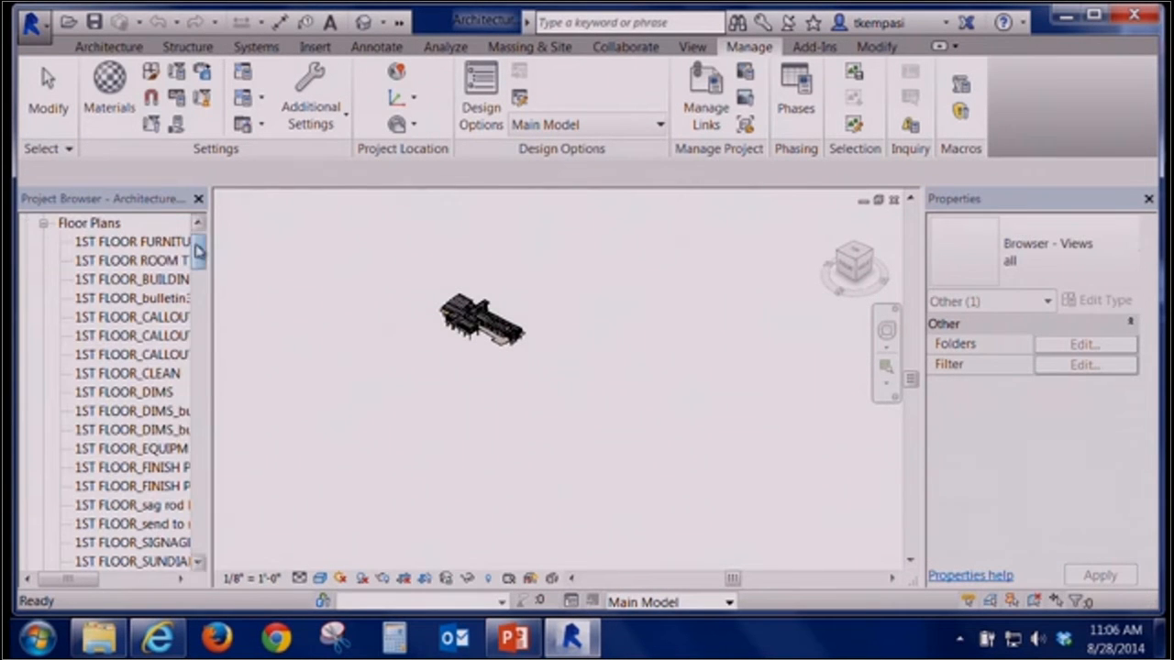
pyautogui.moveTo(212, 242); pyautogui.dragTo(259, 241)
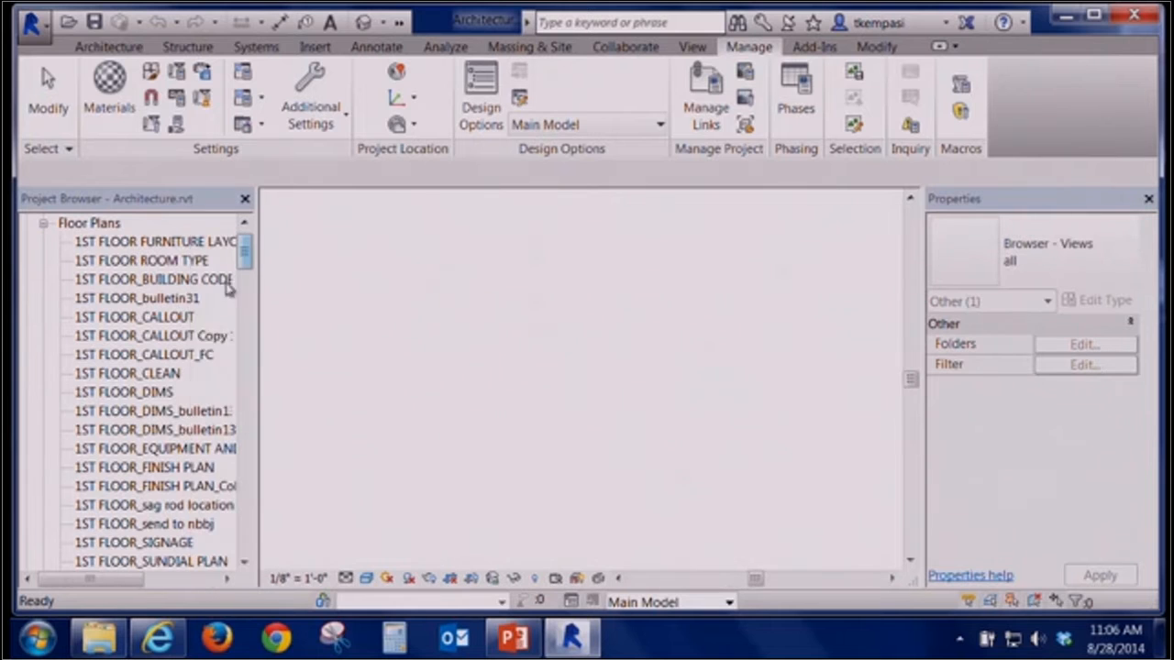
pyautogui.doubleClick(184, 317)
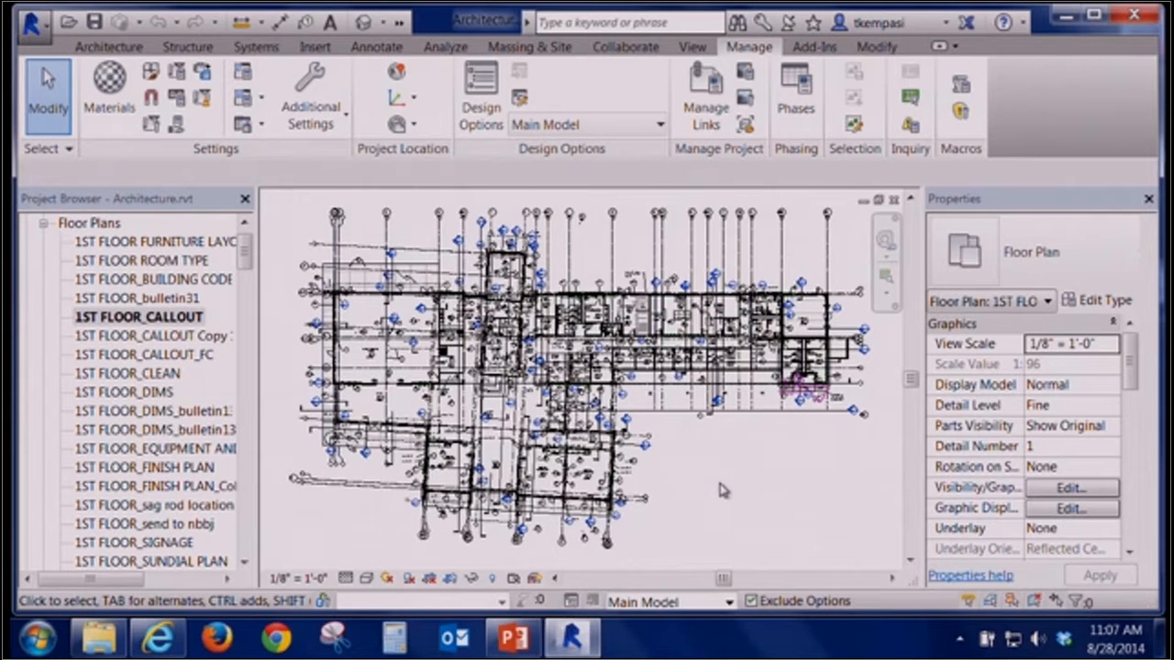
# Create a new project from the default template
pyautogui.click(32, 23)
pyautogui.moveTo(150, 20)
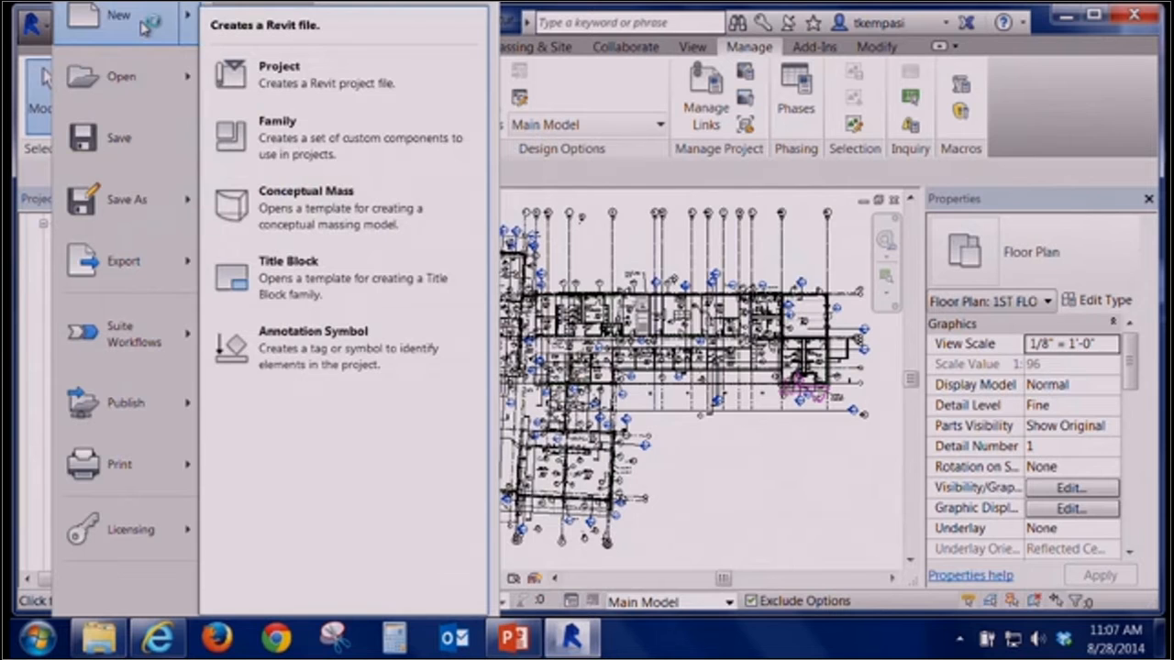
pyautogui.click(278, 78)
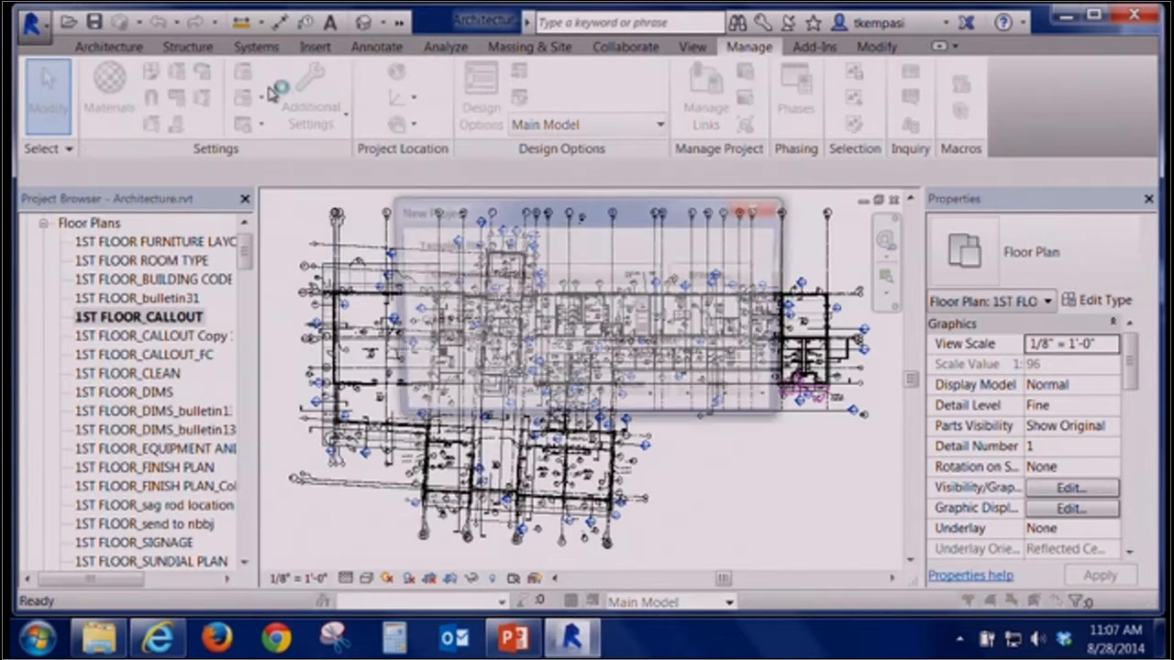
pyautogui.click(503, 275)
pyautogui.click(510, 314)
pyautogui.click(521, 391)
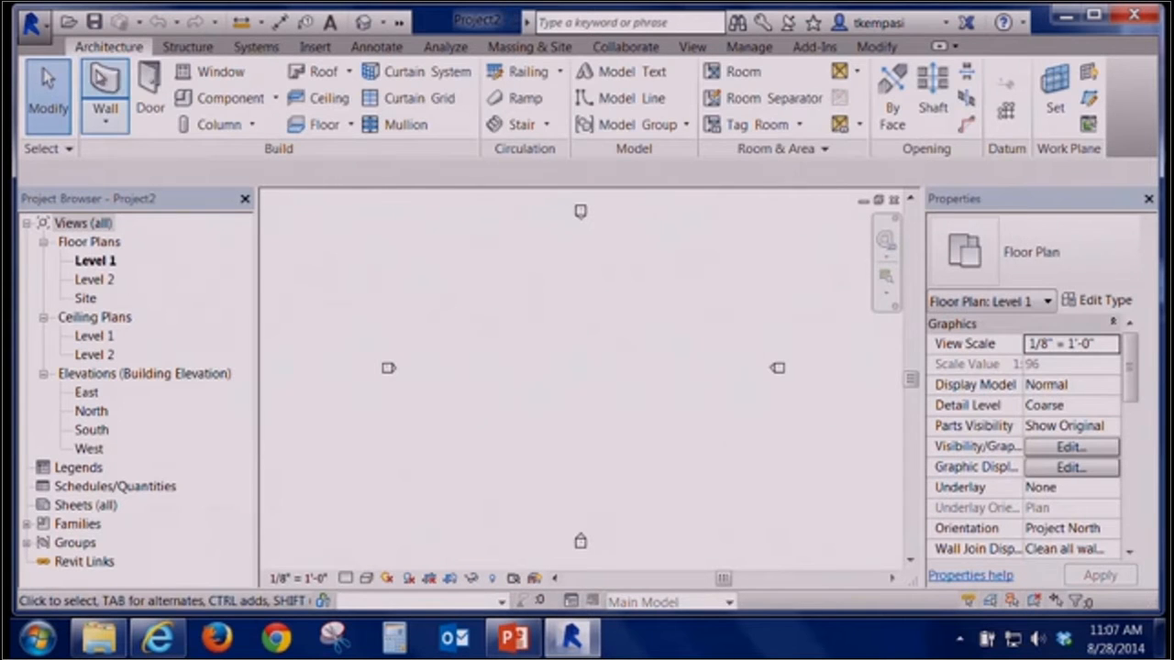
# Draw a straight Curtain Wall 1 wall about 72' long on Level 1 and open the default 3D view
pyautogui.click(104, 91)
pyautogui.click(1032, 257)
pyautogui.scroll(-3, 1011, 383)
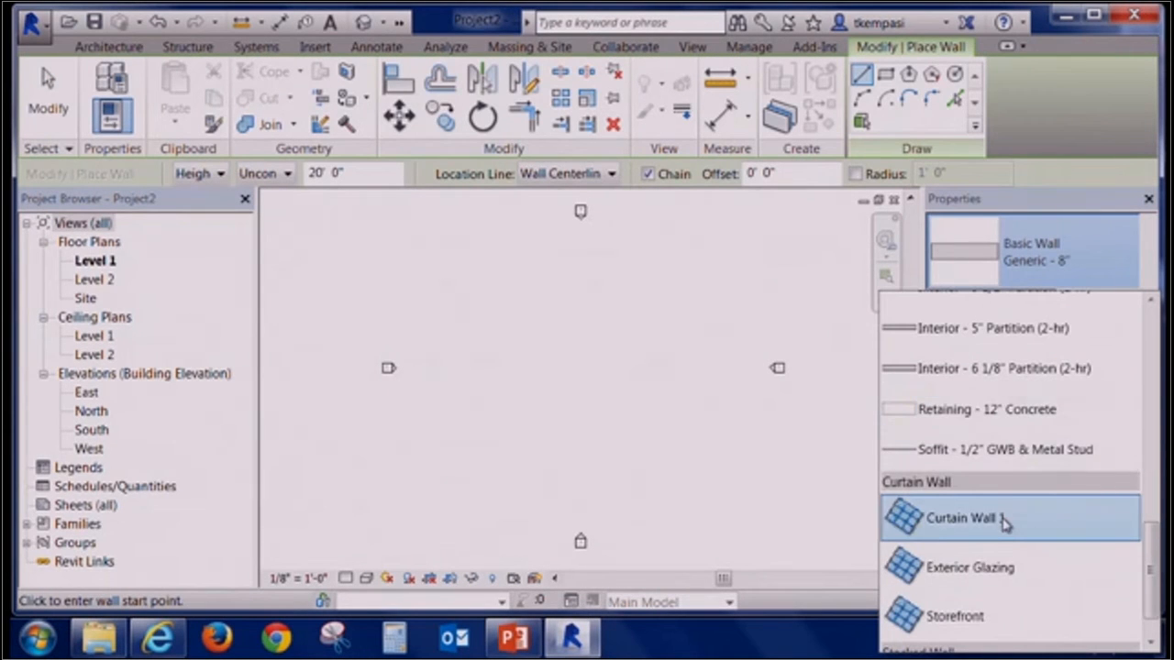
pyautogui.click(1007, 521)
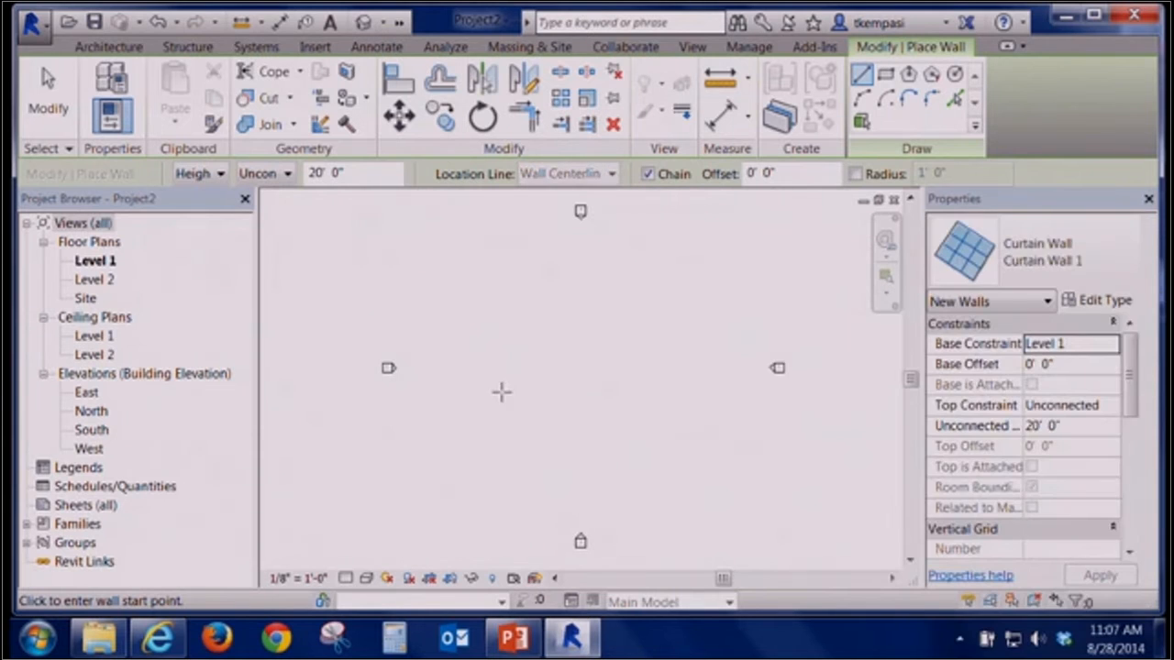
pyautogui.click(498, 377)
pyautogui.click(660, 377)
pyautogui.click(364, 22)
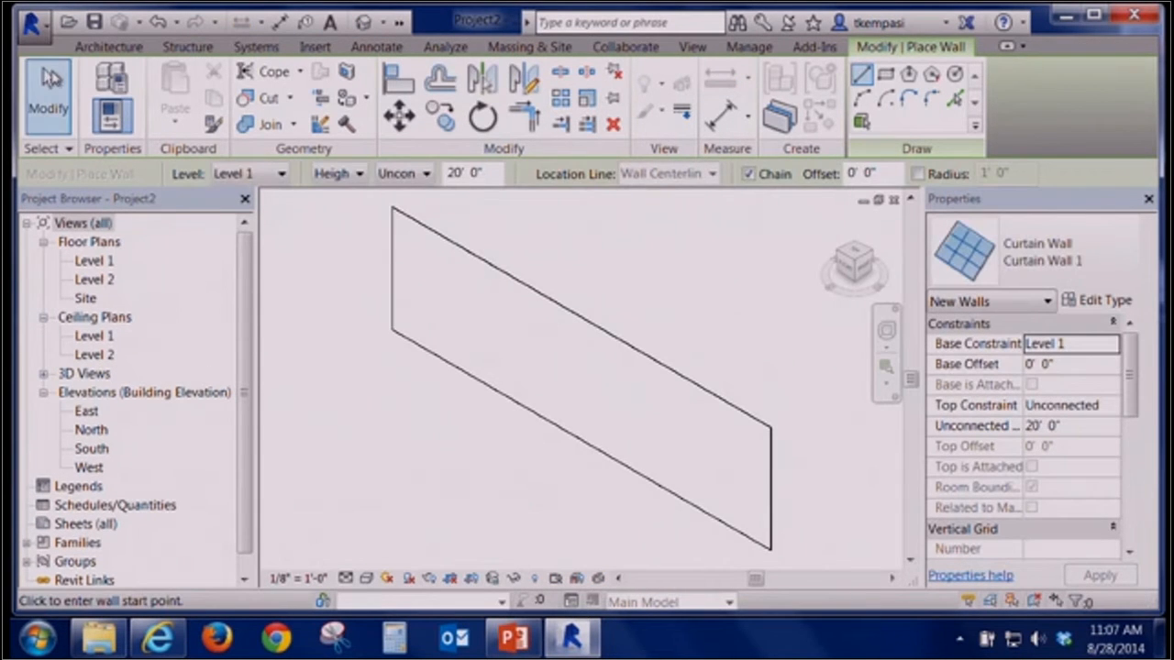
# Change the curtain wall's type to Storefront
pyautogui.click(47, 97)
pyautogui.click(487, 247)
pyautogui.click(1055, 253)
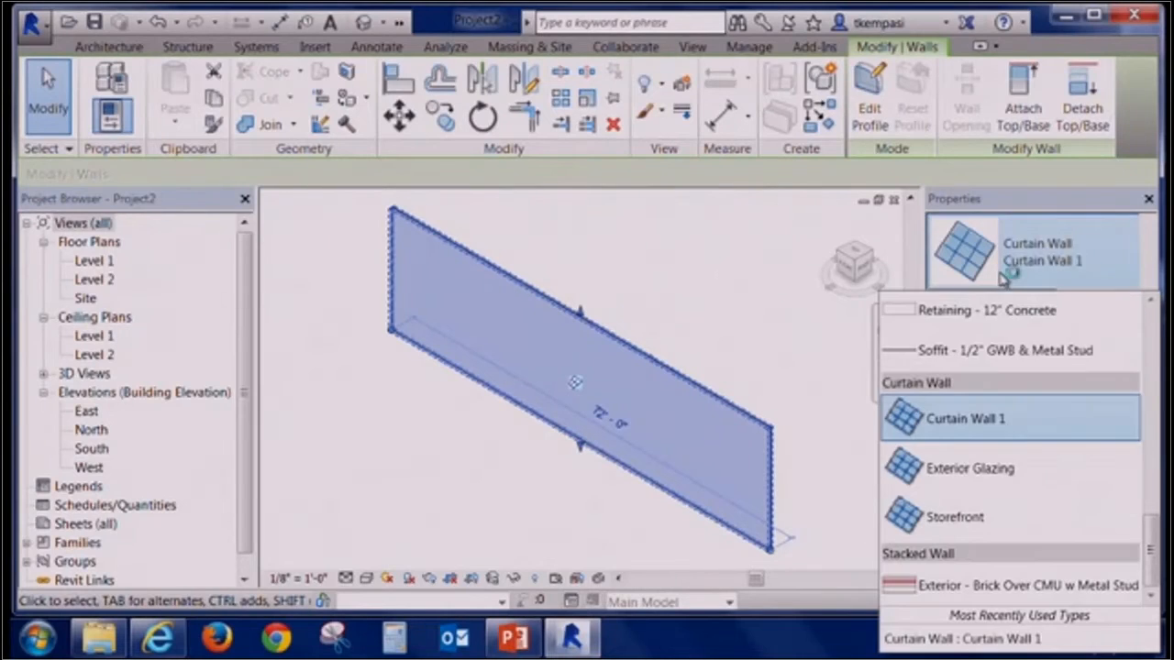
pyautogui.click(974, 532)
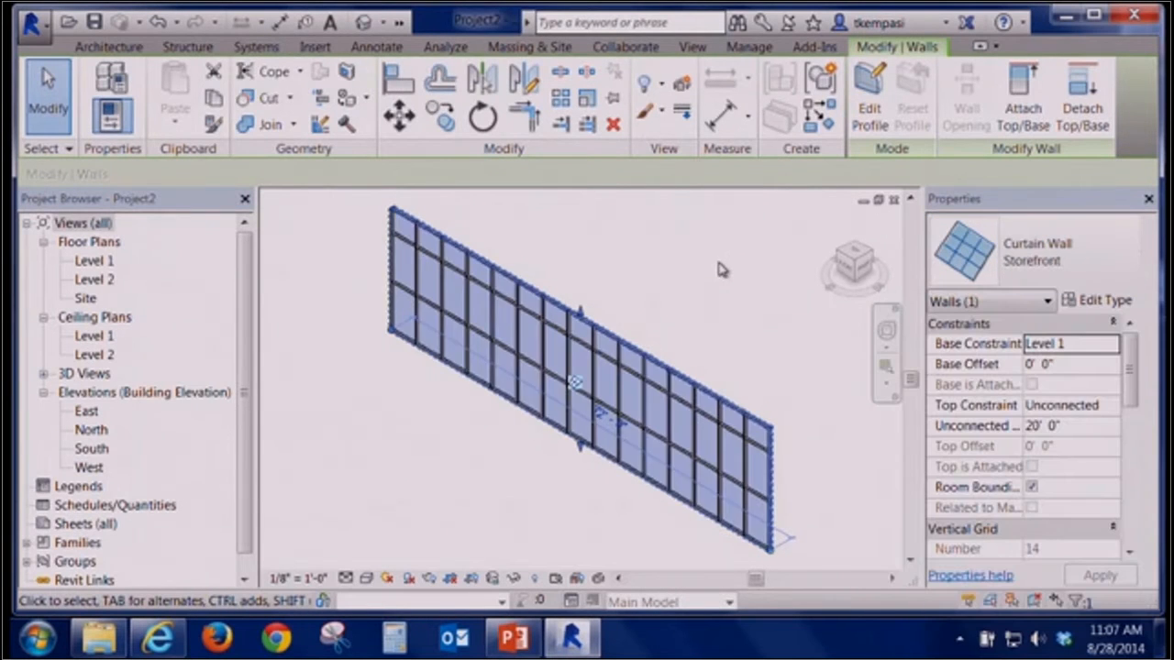
# Examine the Storefront type properties, such as the vertical and horizontal grid spacing, without saving changes
pyautogui.click(676, 348)
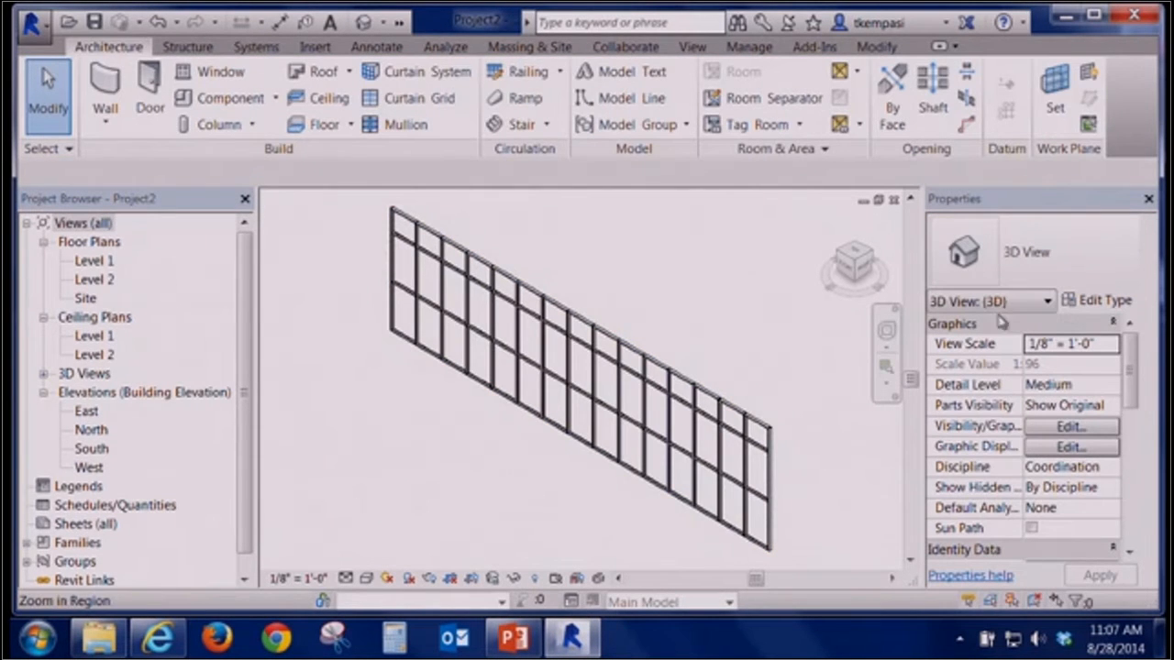
pyautogui.click(669, 374)
pyautogui.click(1085, 311)
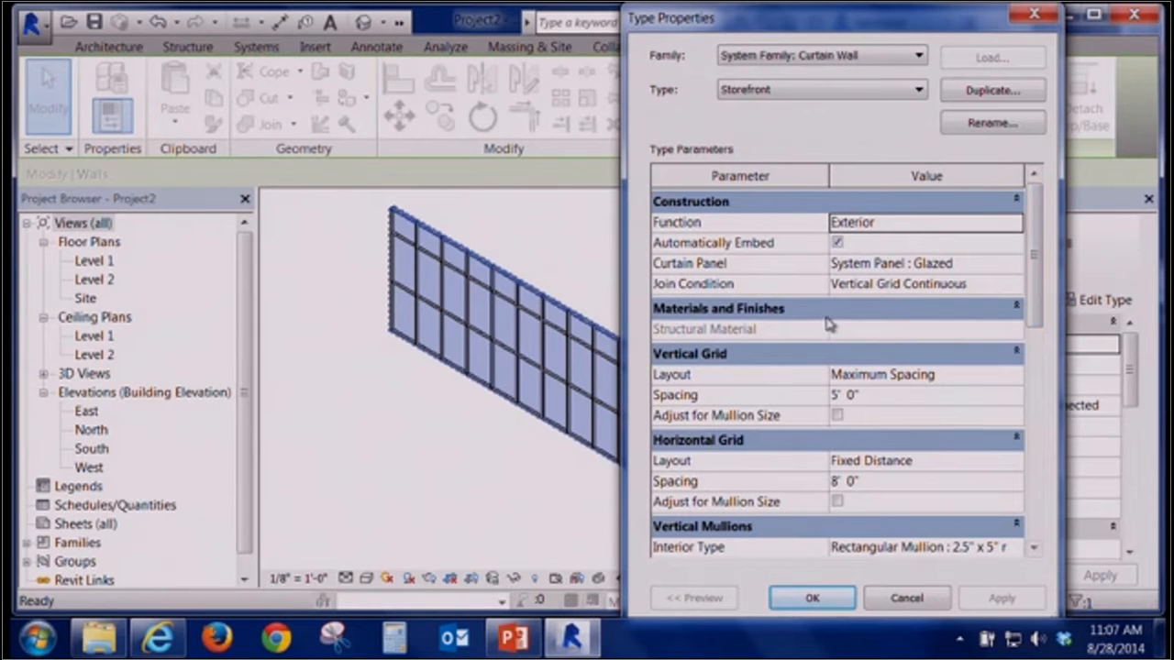
pyautogui.moveTo(1027, 266); pyautogui.dragTo(1052, 261)
pyautogui.click(921, 599)
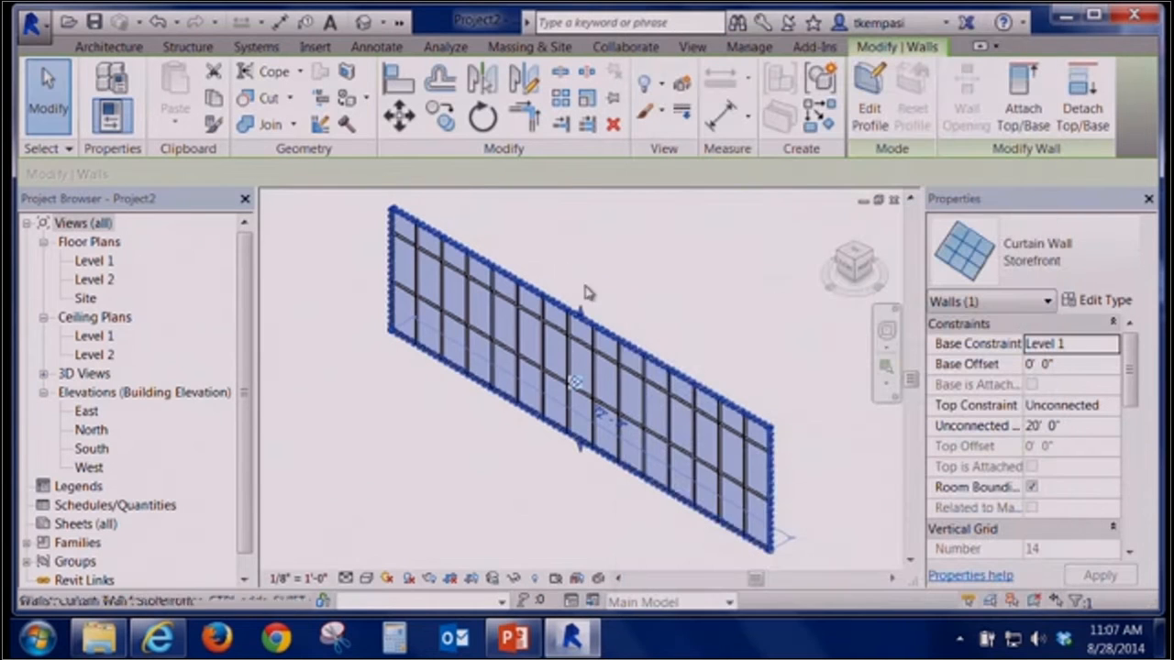
# Change the curtain wall back to Curtain Wall 1, deleting the type-generated gridlines
pyautogui.click(1029, 257)
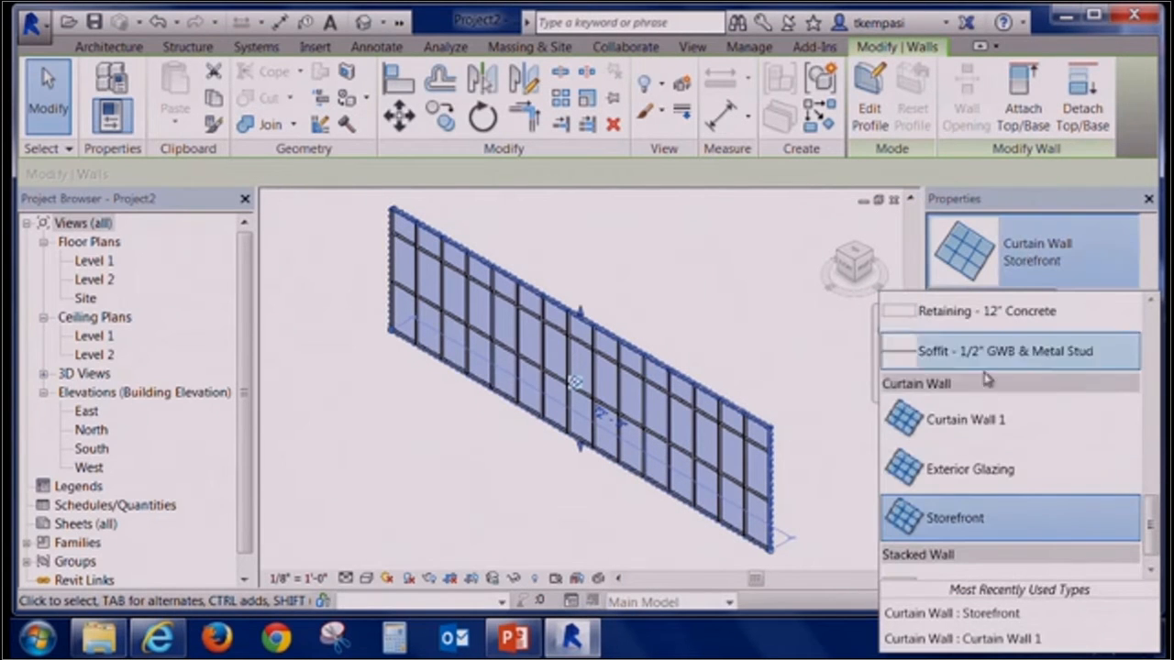
pyautogui.click(987, 418)
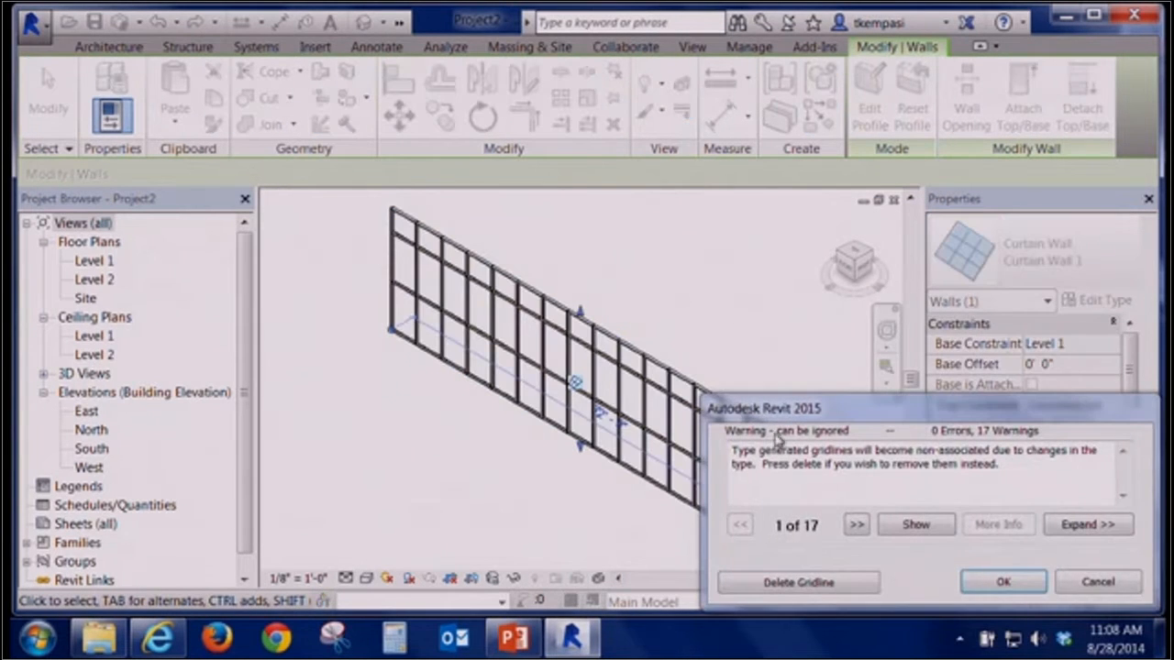
pyautogui.click(817, 583)
pyautogui.click(729, 308)
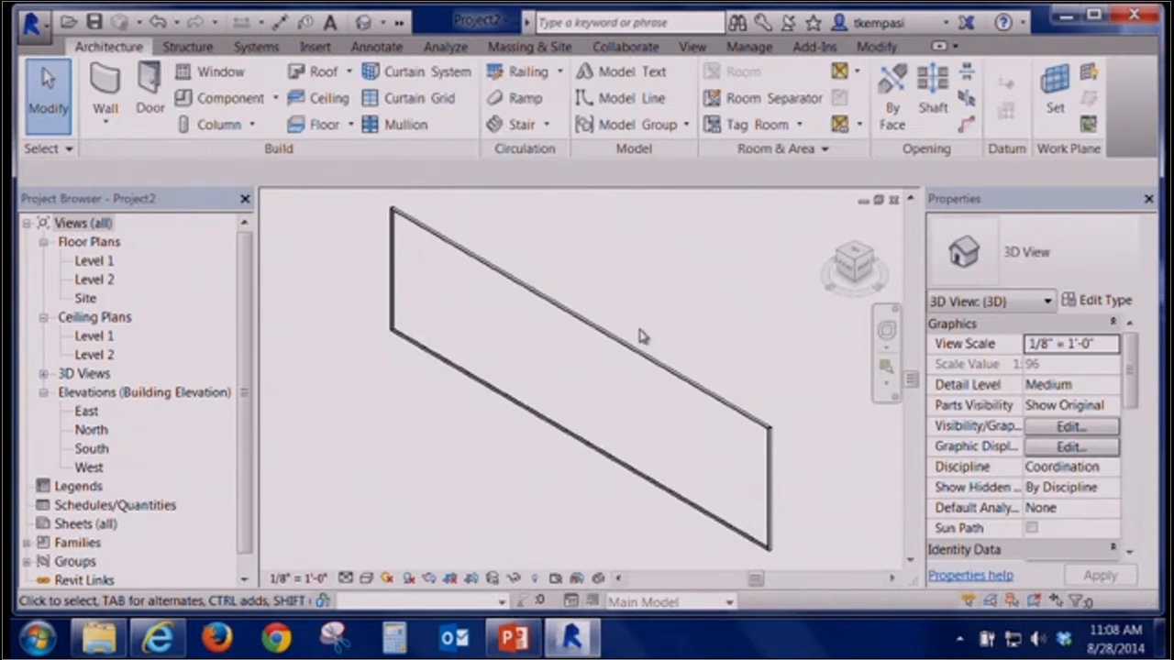
# Add a vertical curtain grid line about 7'-6" from the wall's left end
pyautogui.click(409, 99)
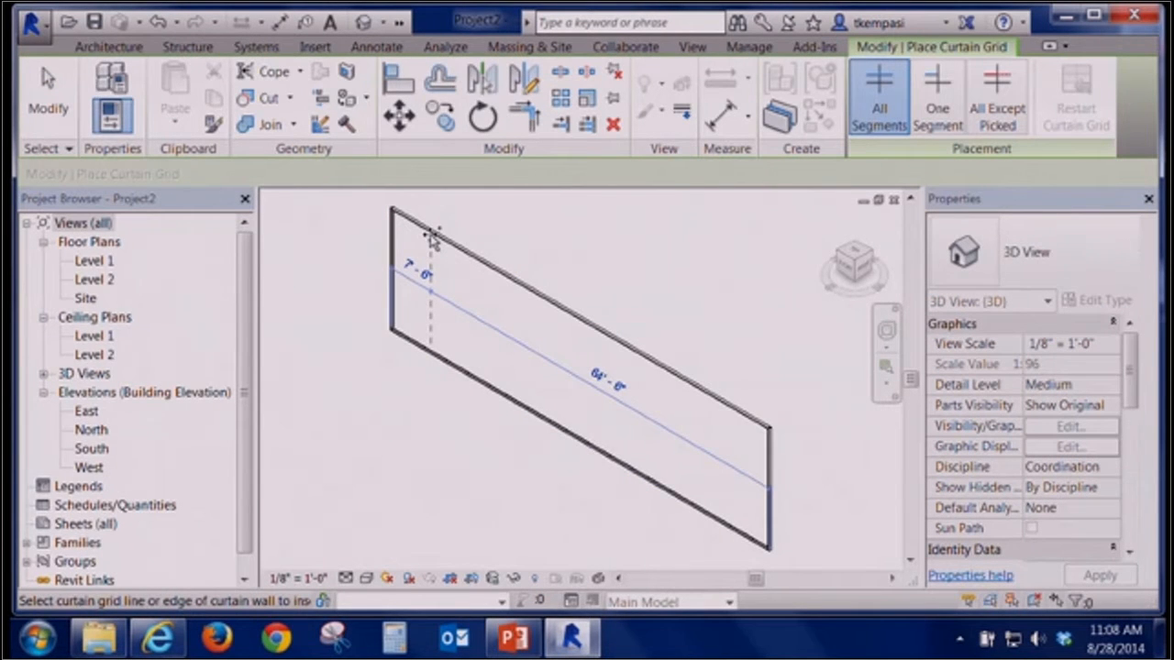
pyautogui.click(431, 239)
pyautogui.click(78, 105)
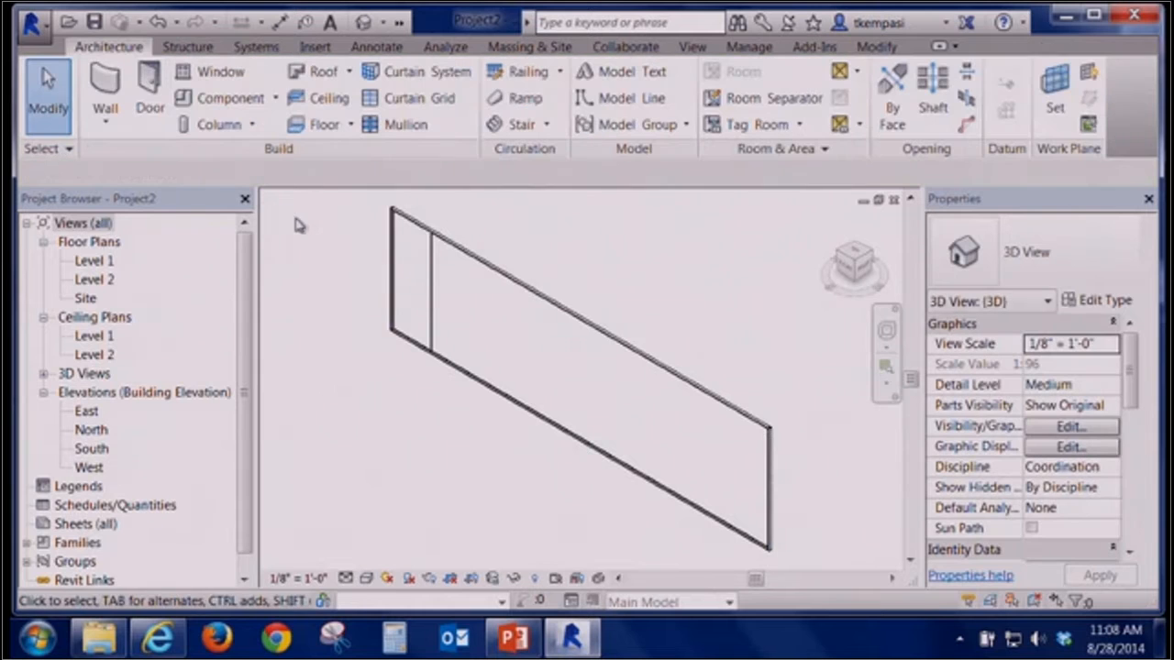
# Select the new curtain grid line and try to rotate it
pyautogui.click(436, 275)
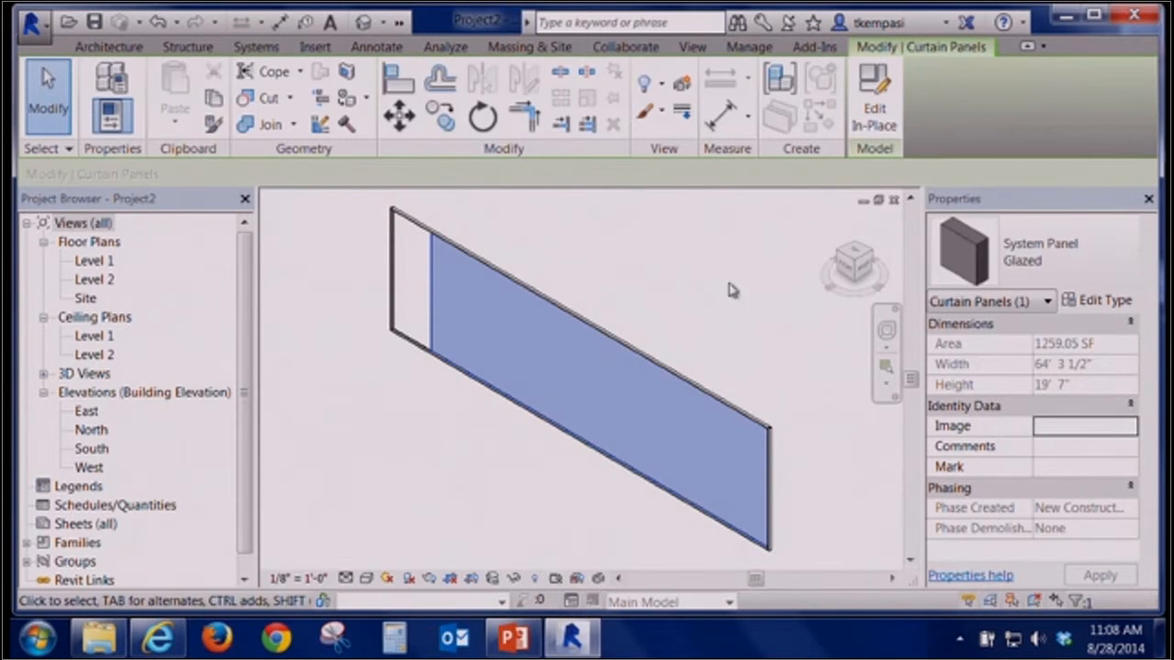
pyautogui.press('Tab')
pyautogui.click(433, 279)
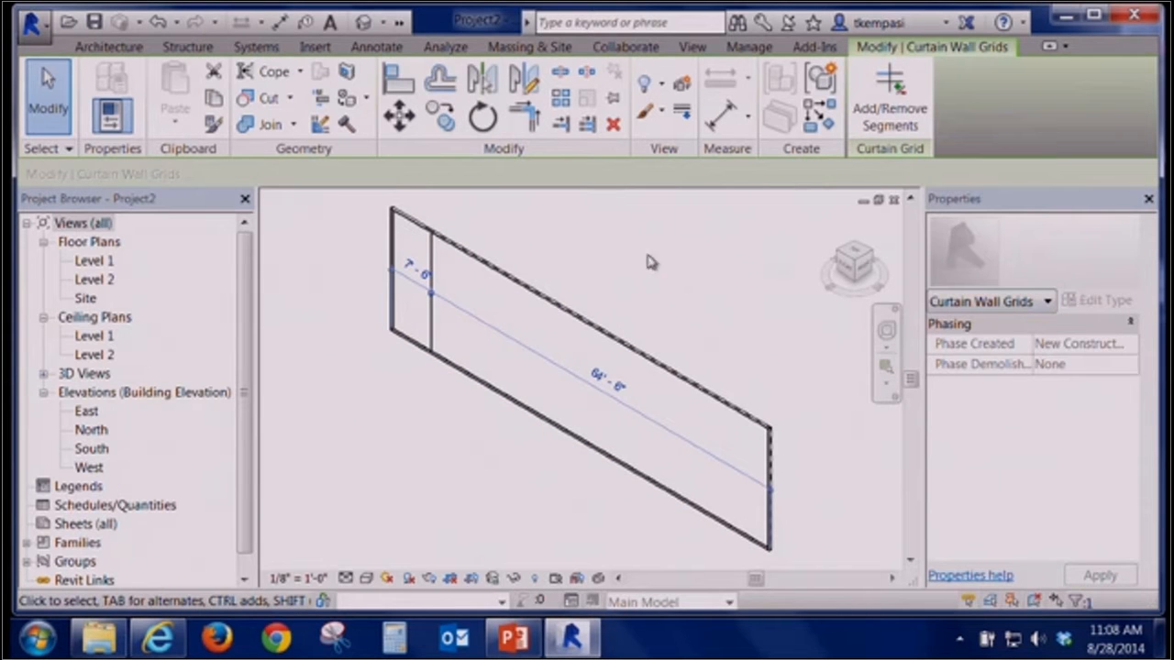
pyautogui.click(483, 117)
pyautogui.click(440, 266)
pyautogui.click(602, 359)
pyautogui.click(525, 250)
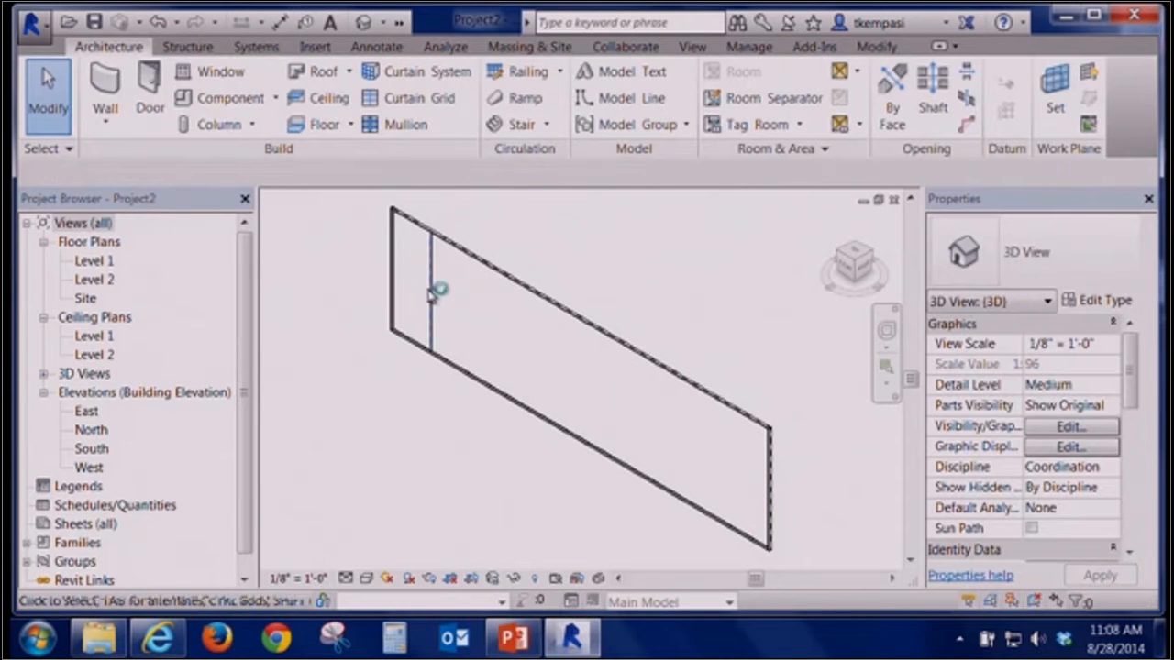
pyautogui.click(435, 293)
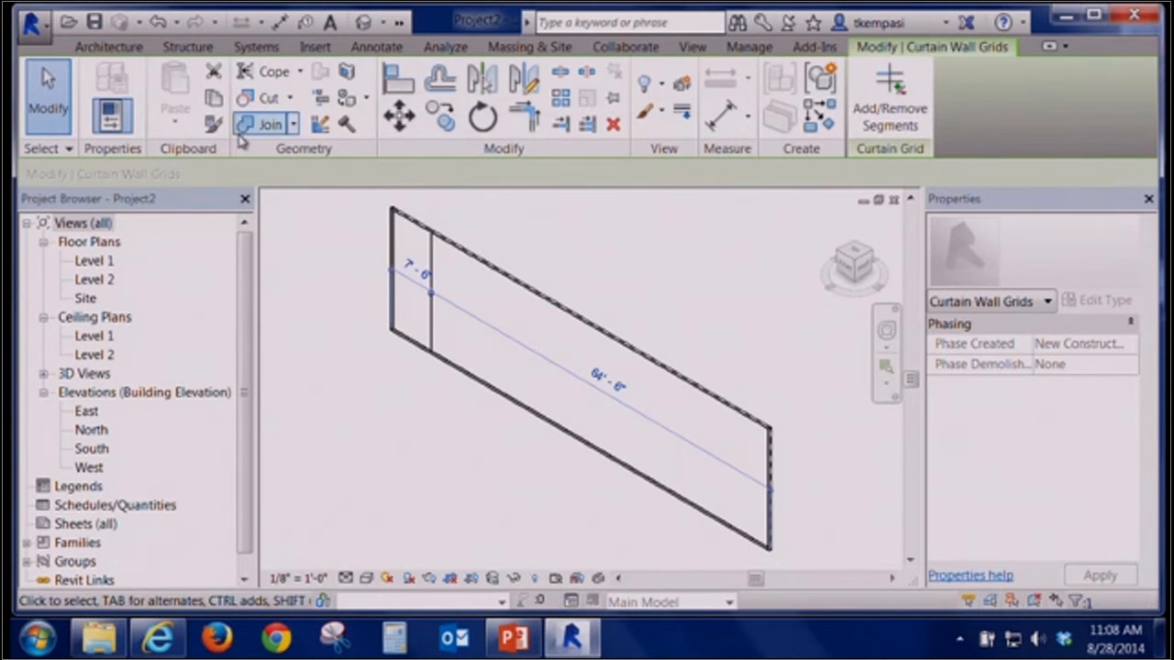
pyautogui.press('Escape')
pyautogui.click(420, 82)
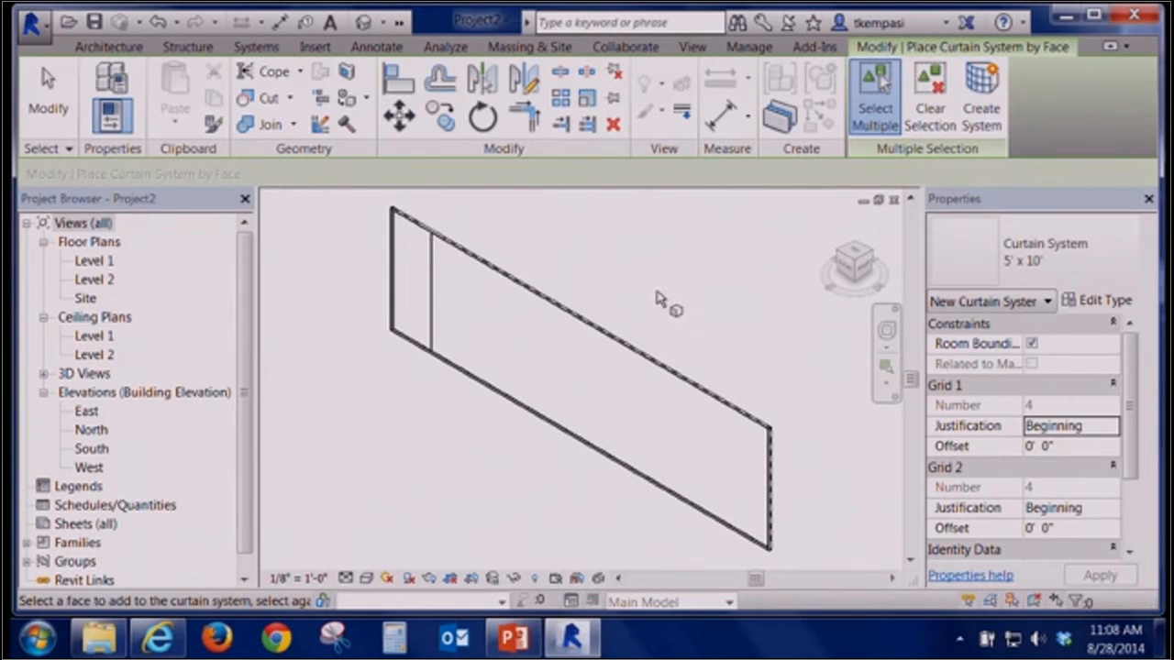
pyautogui.press('Escape')
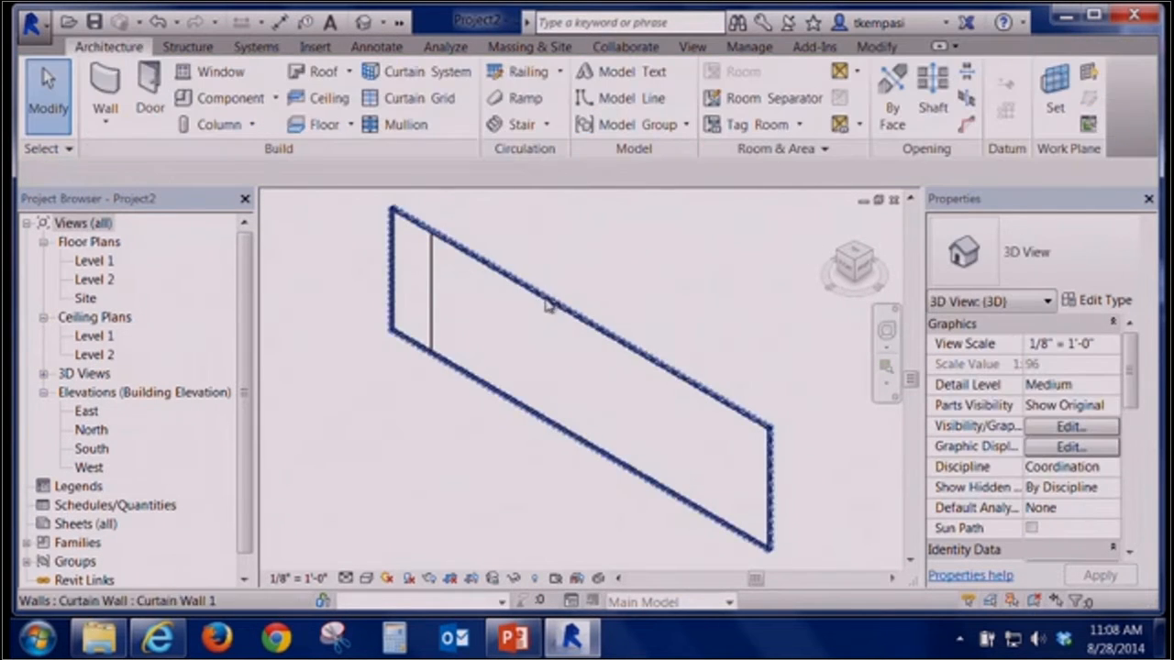
# Change the curtain wall's type to the Generic - 6" basic wall
pyautogui.click(414, 233)
pyautogui.scroll(4, 994, 369)
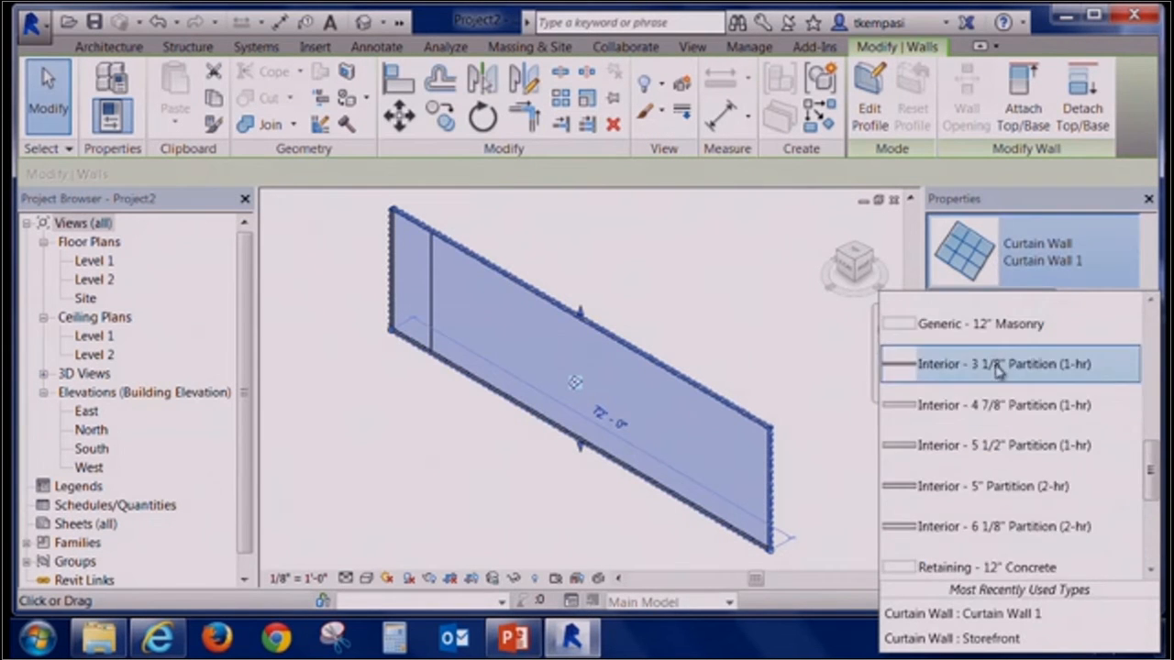
pyautogui.click(976, 341)
pyautogui.click(723, 230)
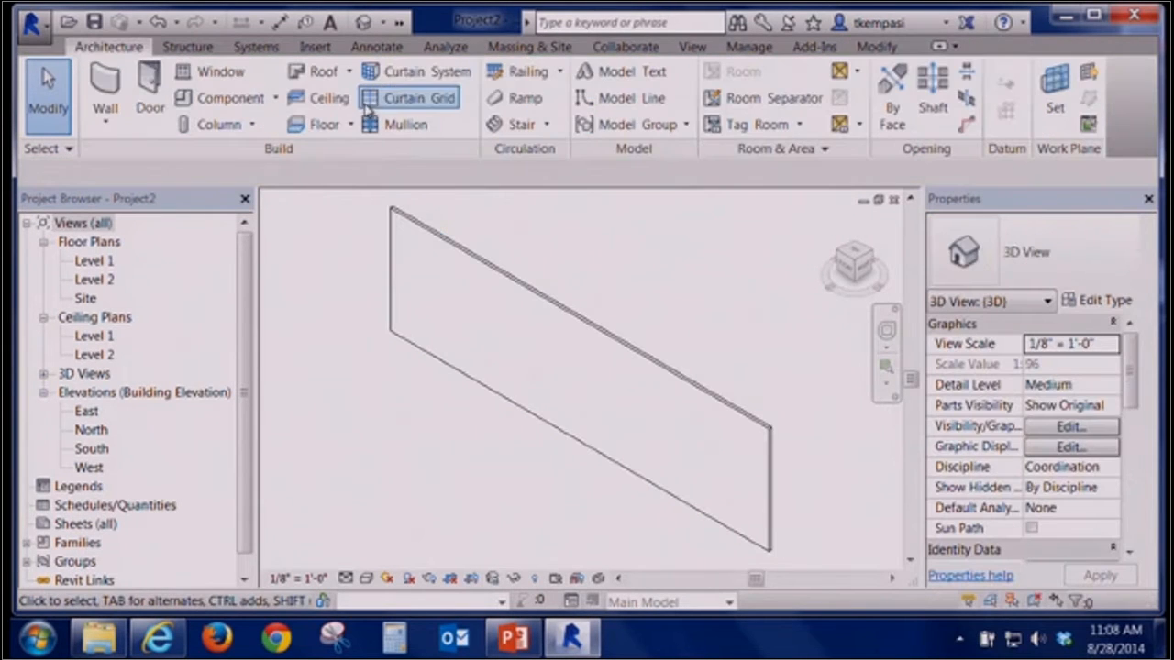
# Try to place a curtain system by face on the basic wall's face
pyautogui.click(419, 71)
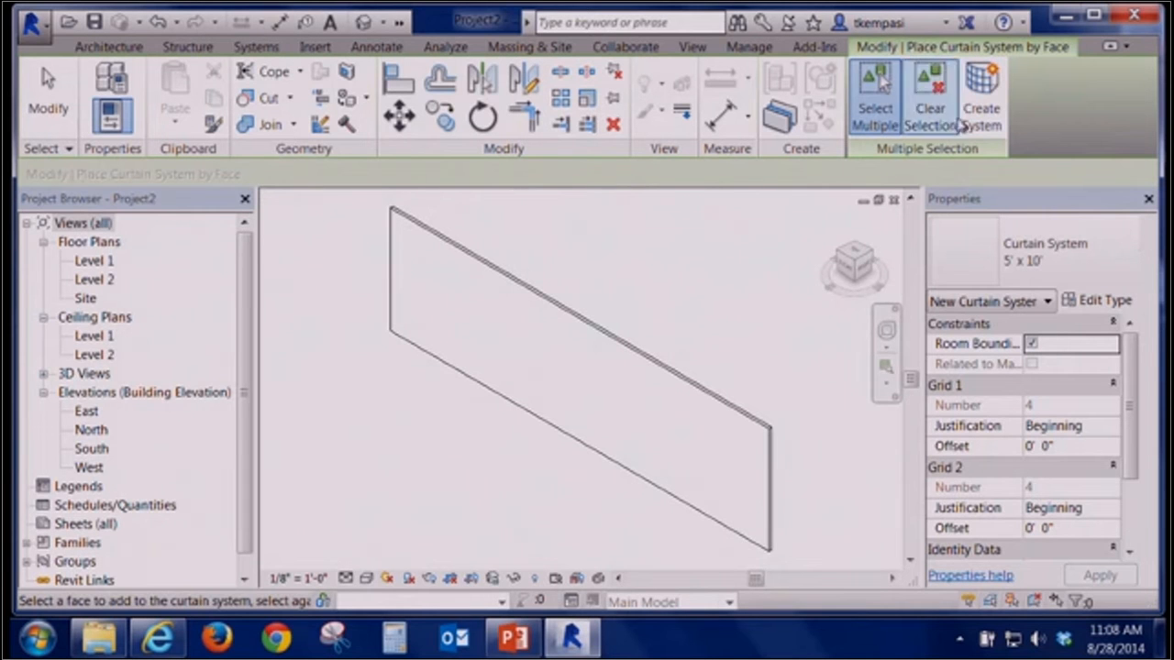
pyautogui.press('Escape')
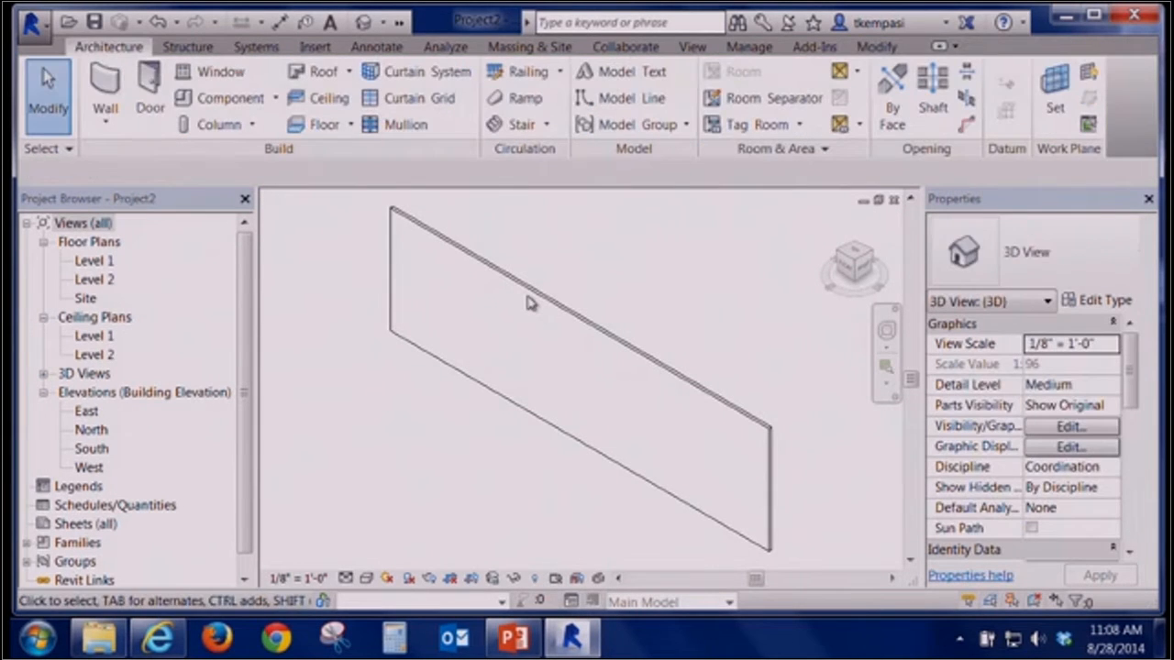
pyautogui.doubleClick(530, 303)
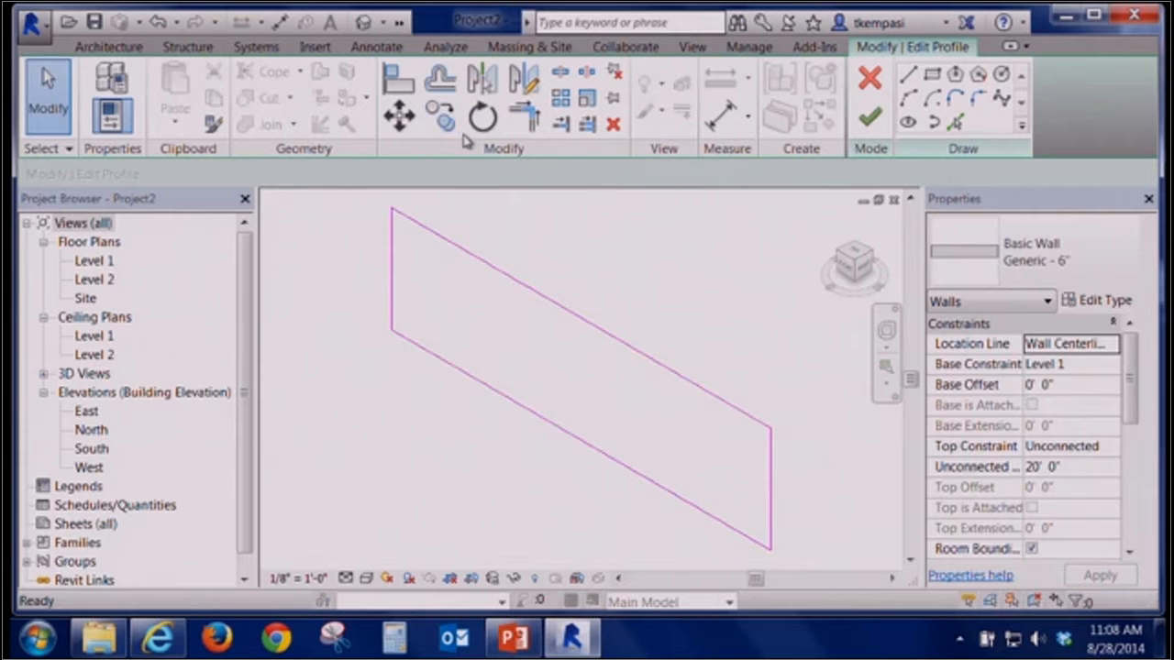
pyautogui.click(870, 78)
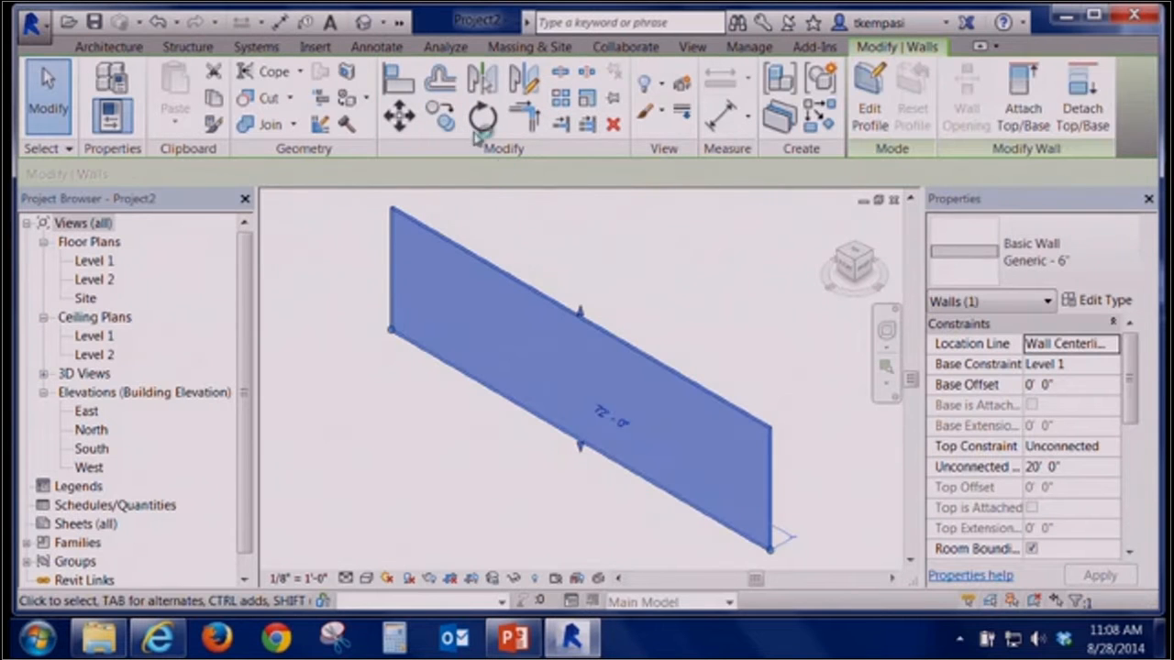
pyautogui.click(117, 47)
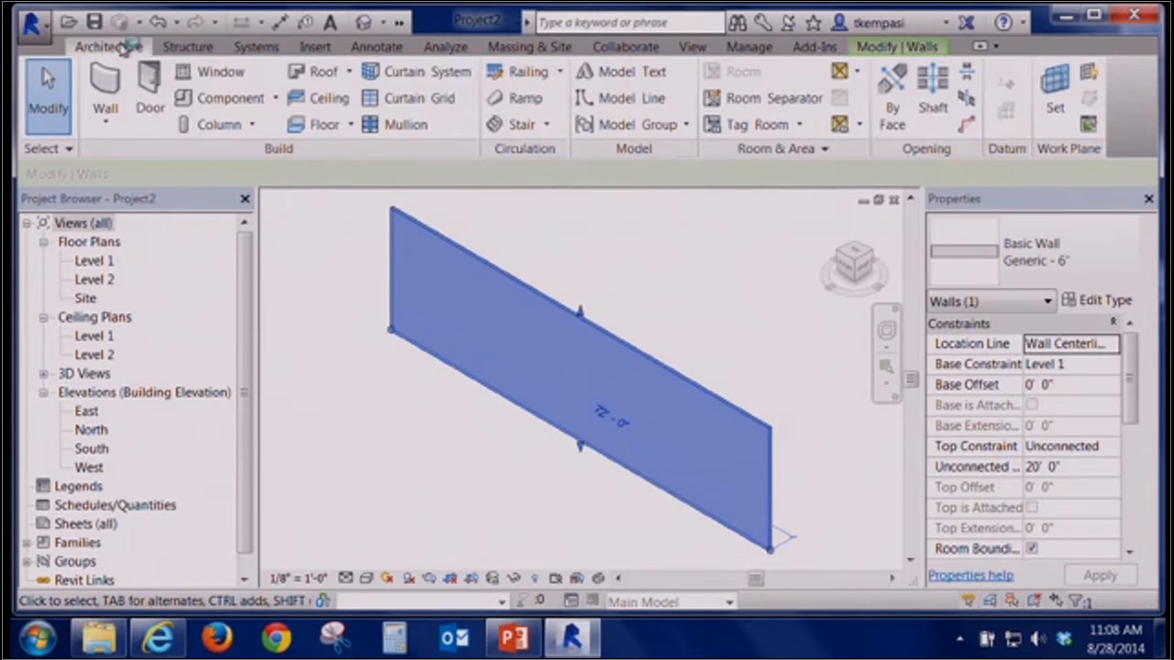
pyautogui.click(444, 79)
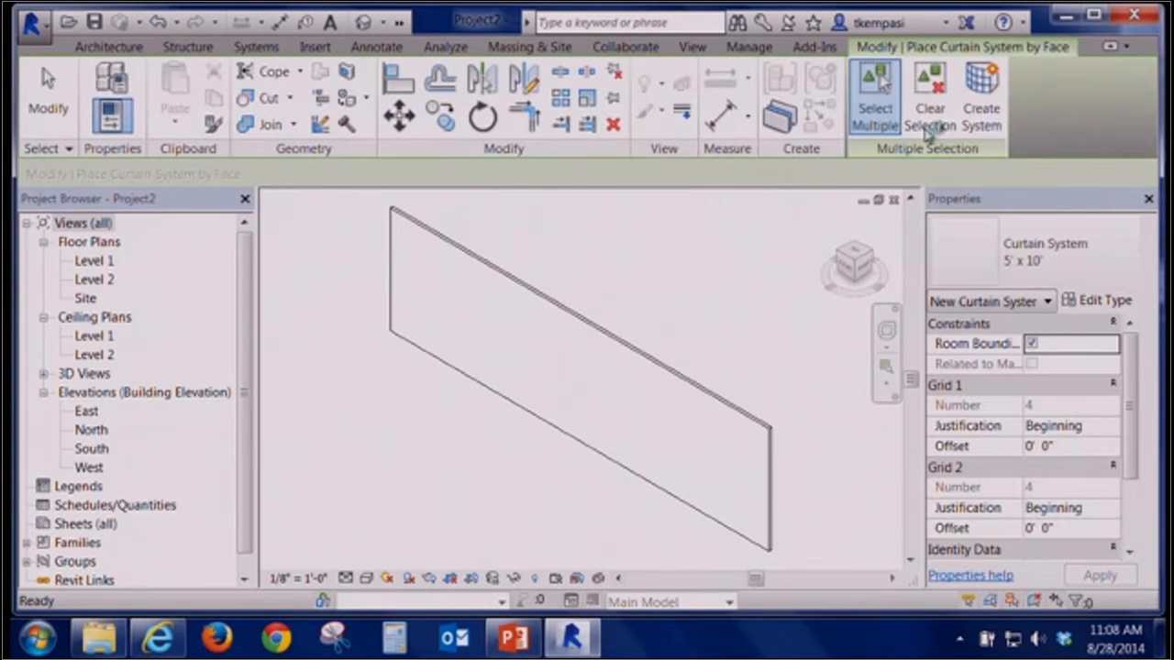
pyautogui.click(876, 97)
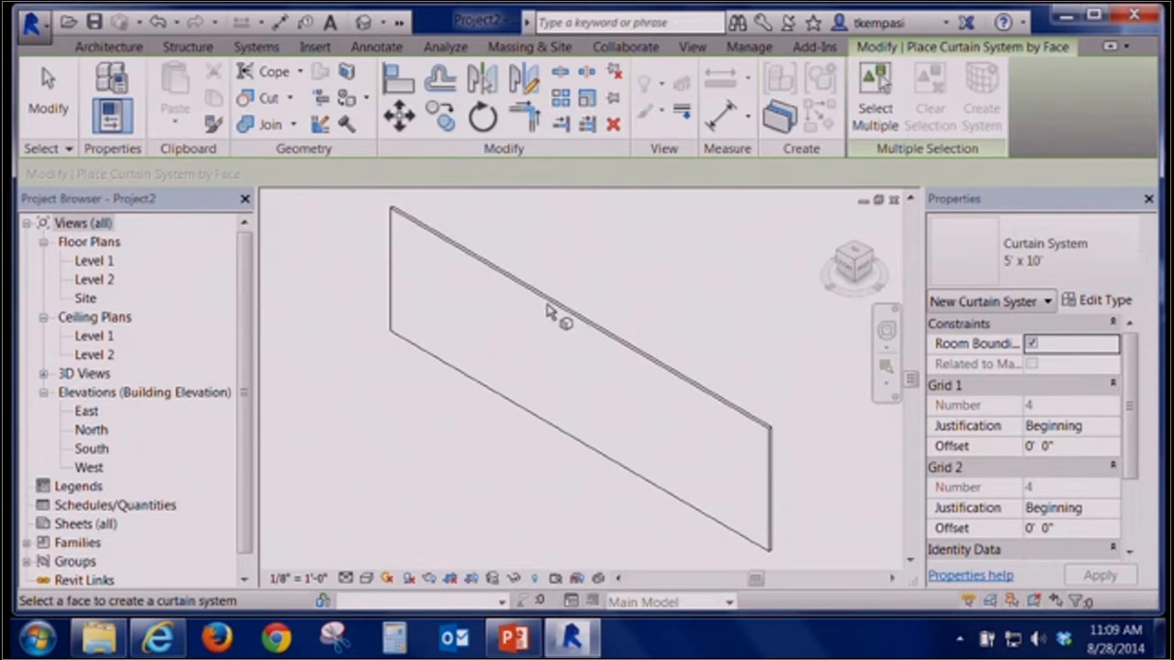
pyautogui.click(619, 131)
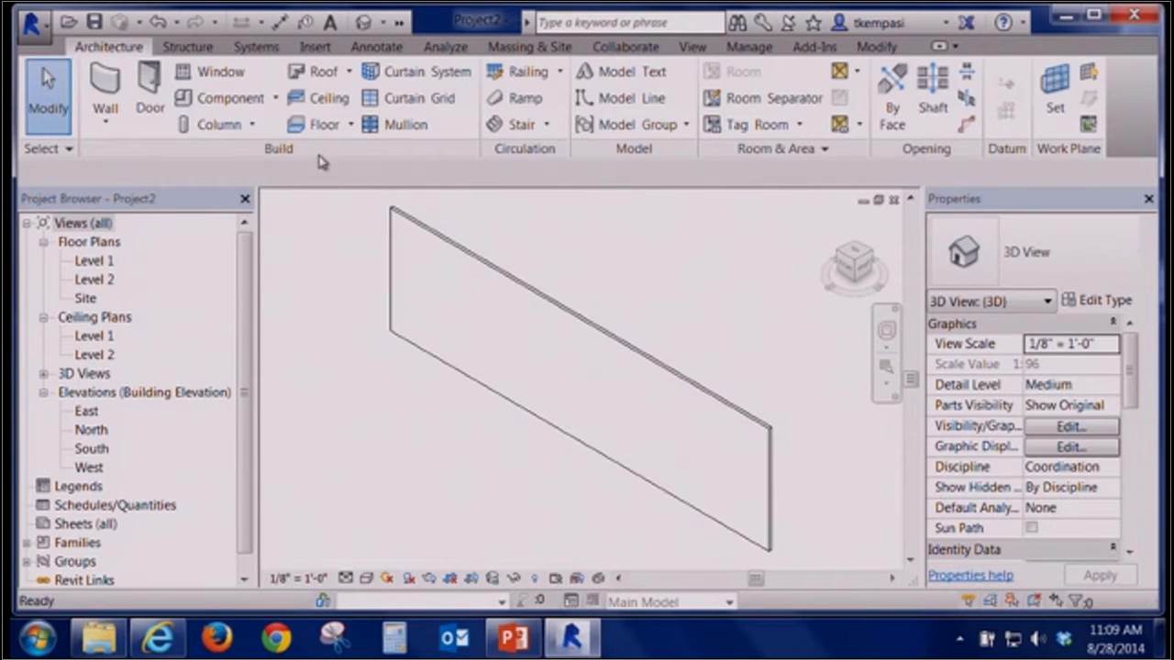
# Delete the basic wall
pyautogui.click(424, 229)
pyautogui.press('Delete')
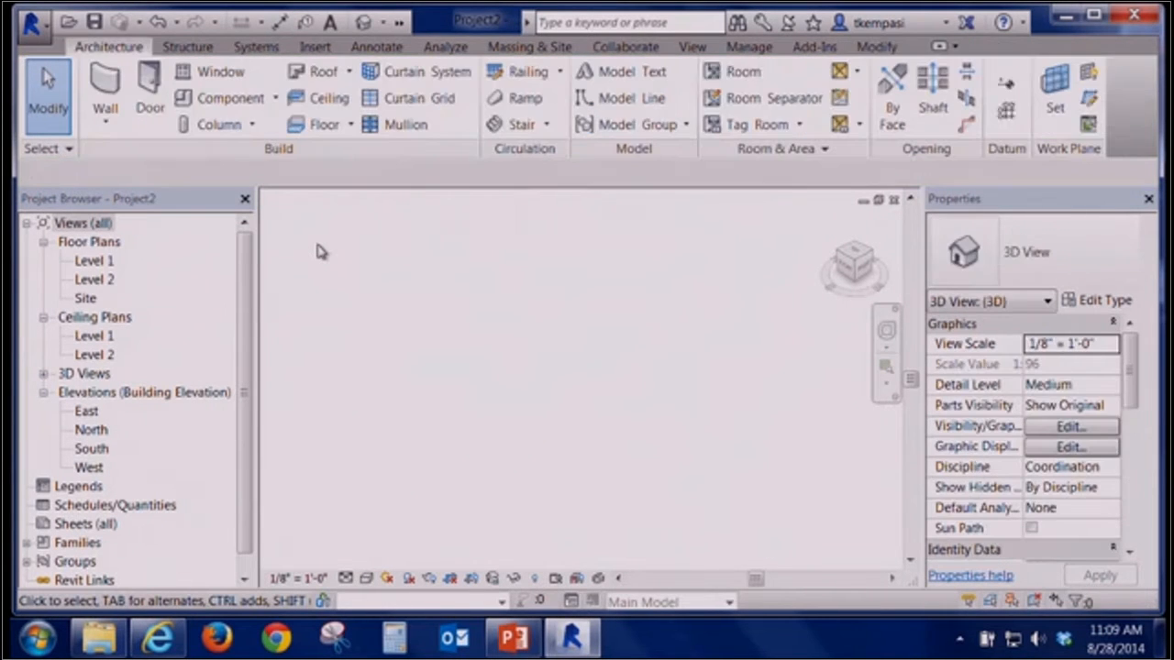
# In the Level 1 floor plan, start placing a mass and load the Cylinder.rfa family from the Mass library
pyautogui.doubleClick(87, 261)
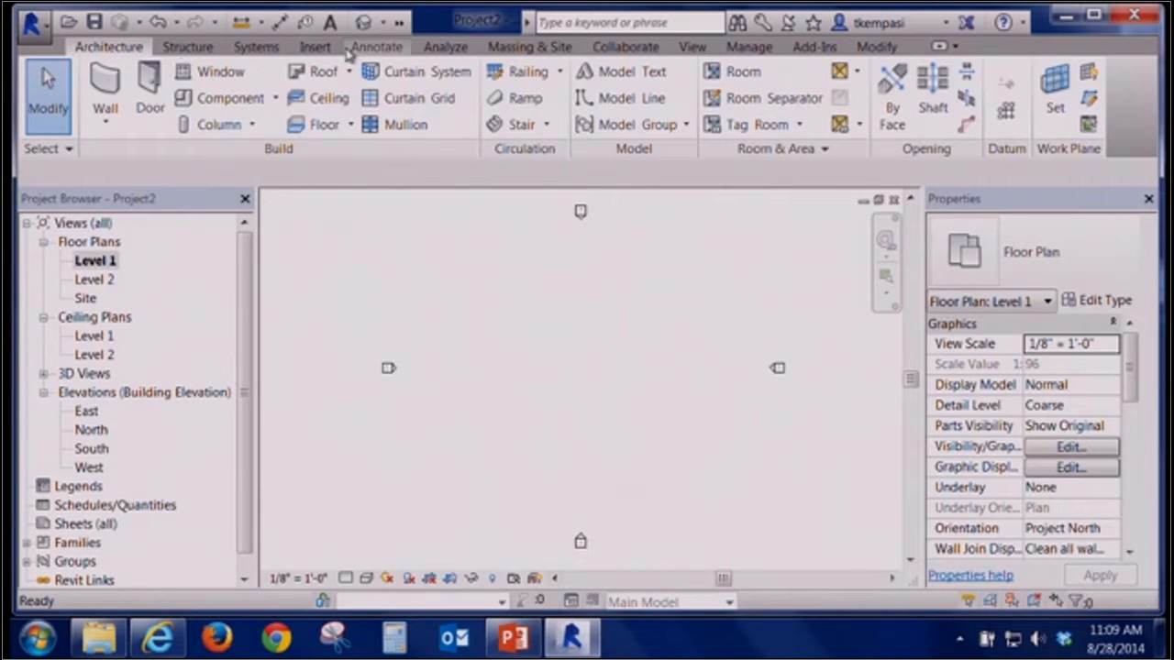
pyautogui.click(566, 47)
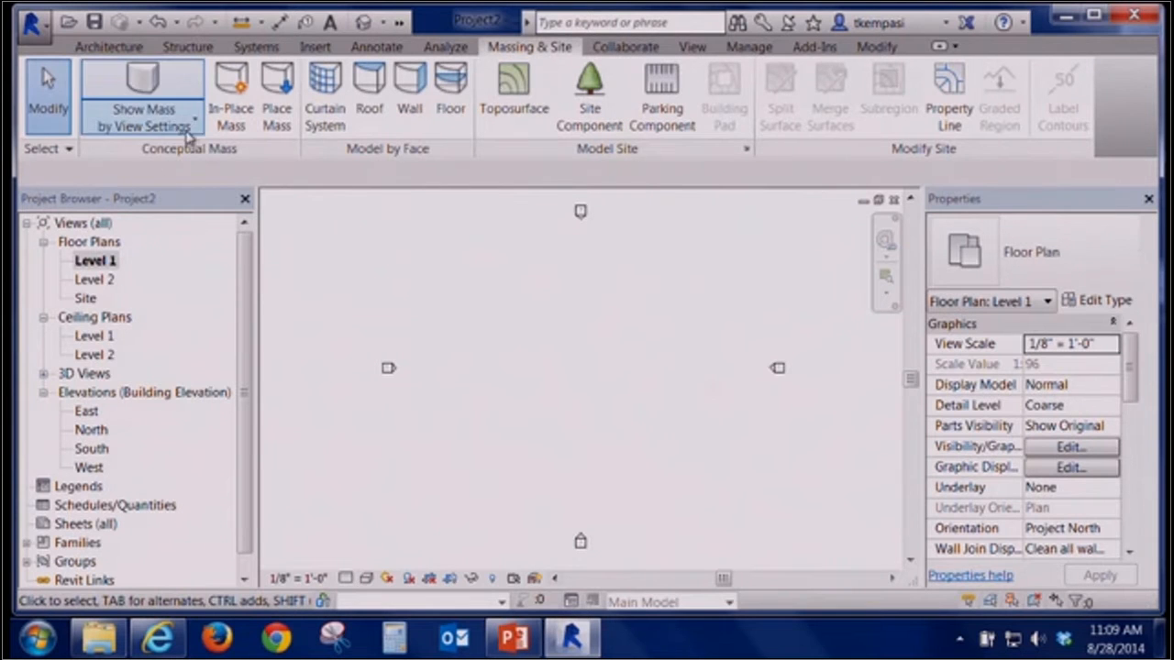
pyautogui.click(278, 87)
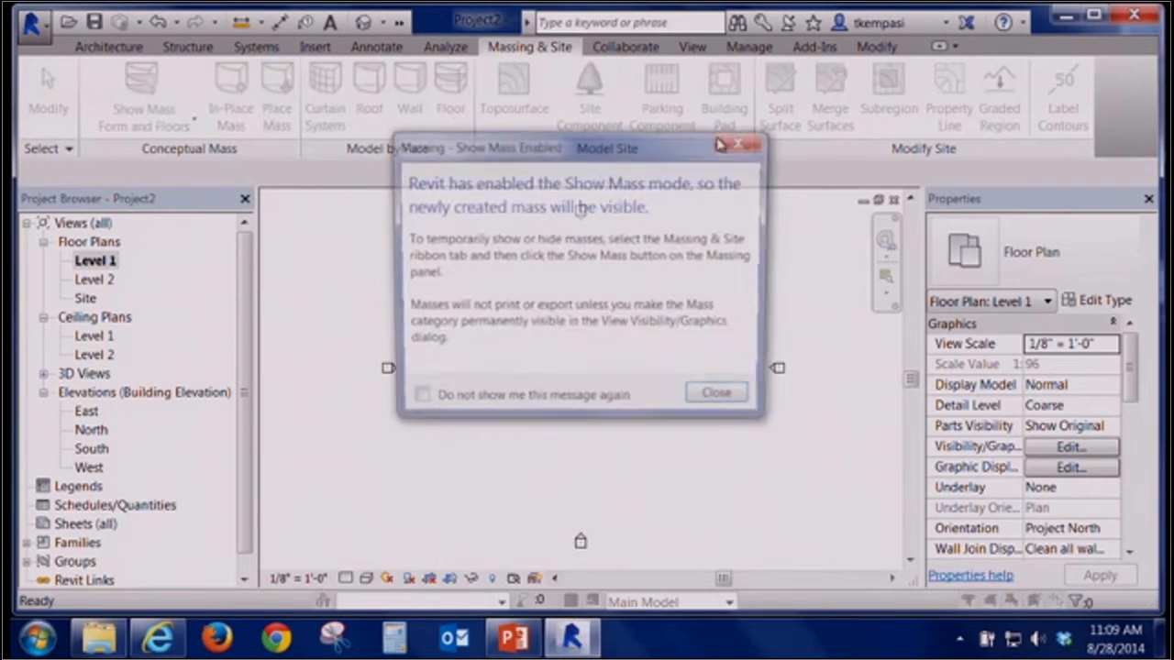
pyautogui.click(719, 400)
pyautogui.click(646, 332)
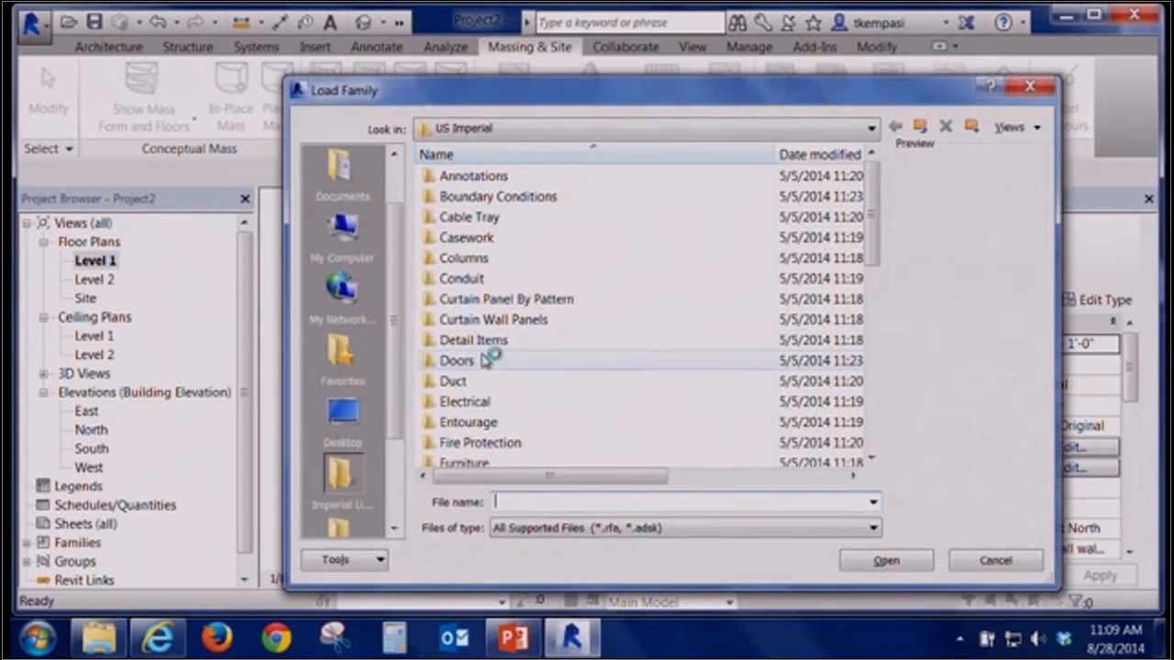
pyautogui.click(451, 359)
pyautogui.scroll(-3, 489, 360)
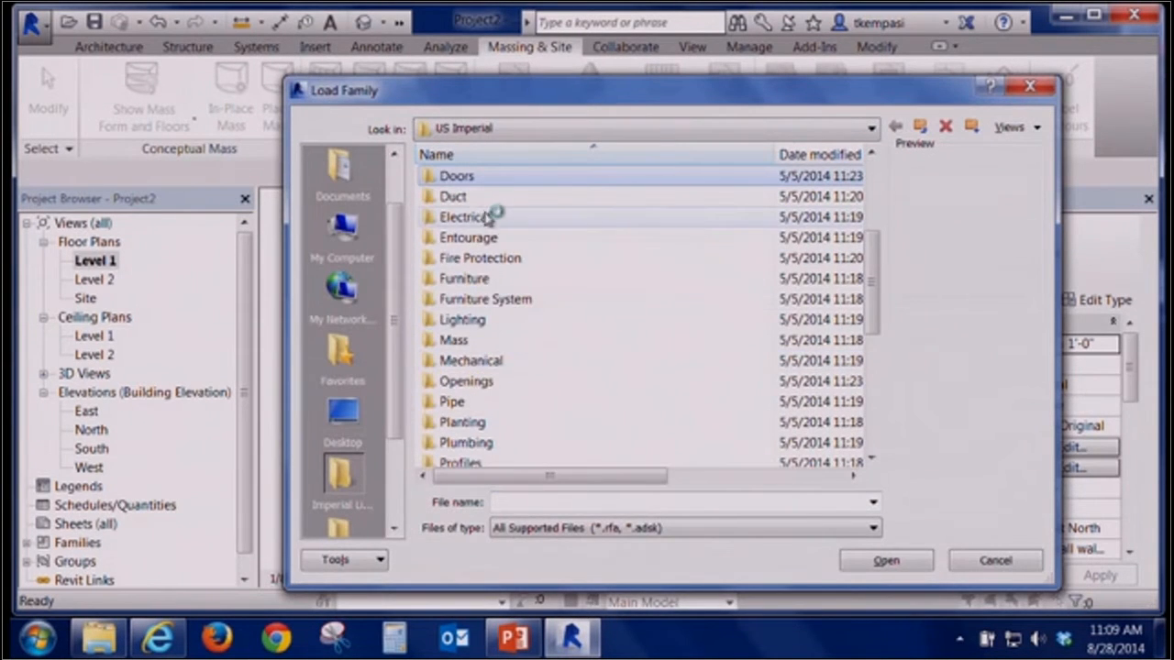
pyautogui.doubleClick(457, 340)
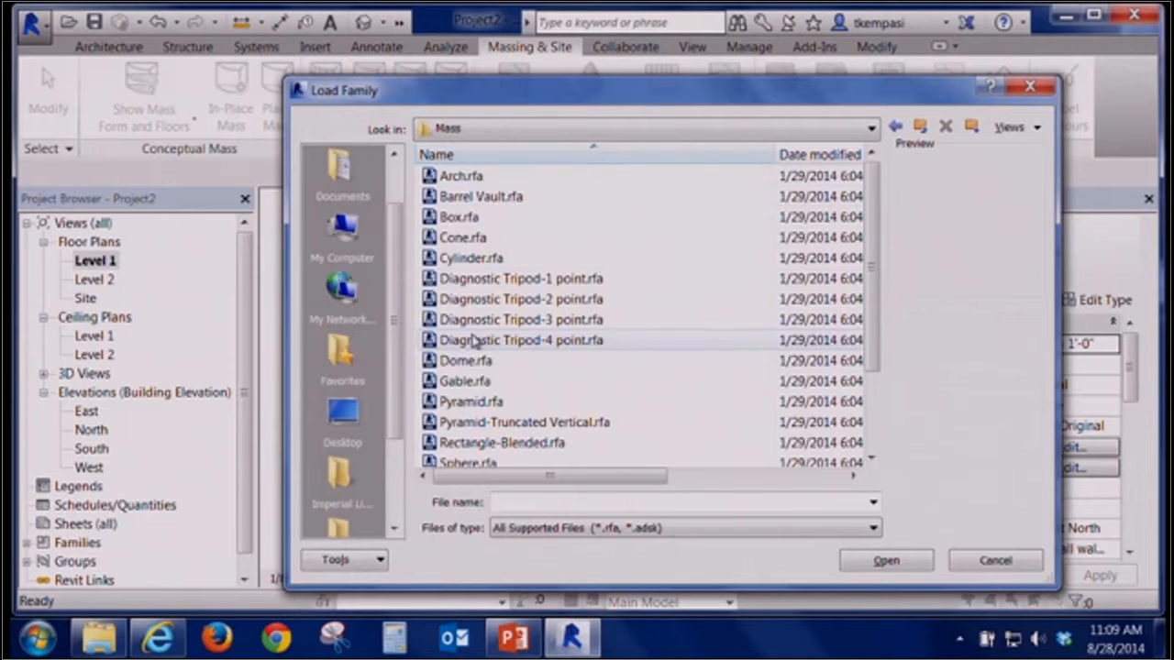
pyautogui.click(486, 237)
pyautogui.click(493, 257)
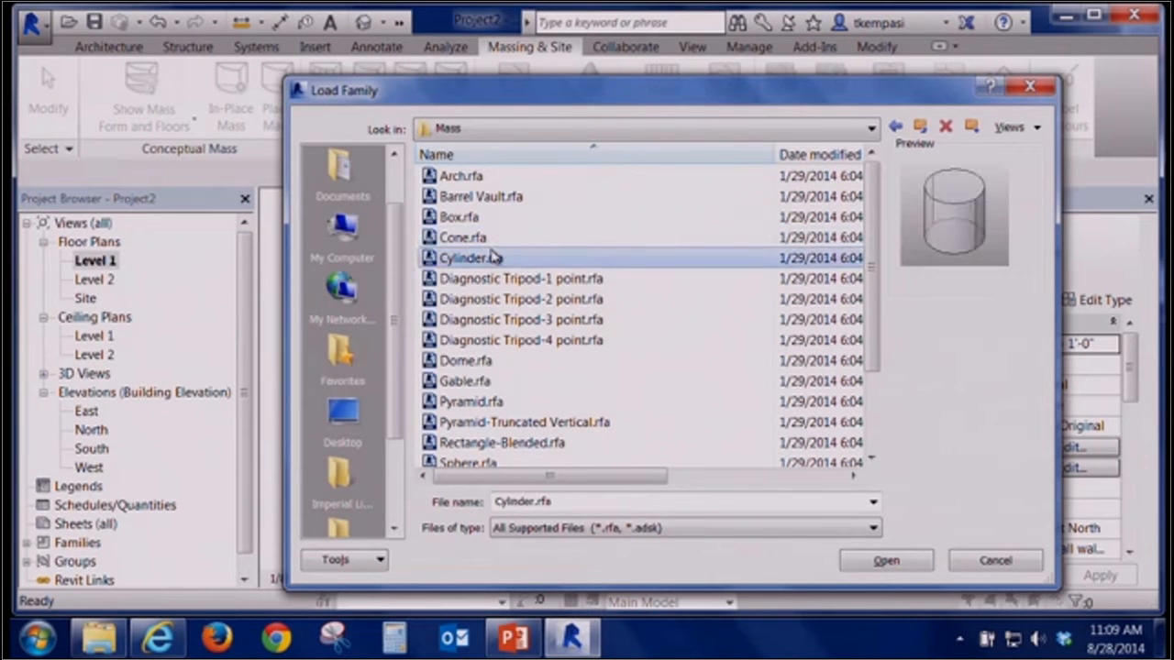
pyautogui.doubleClick(491, 258)
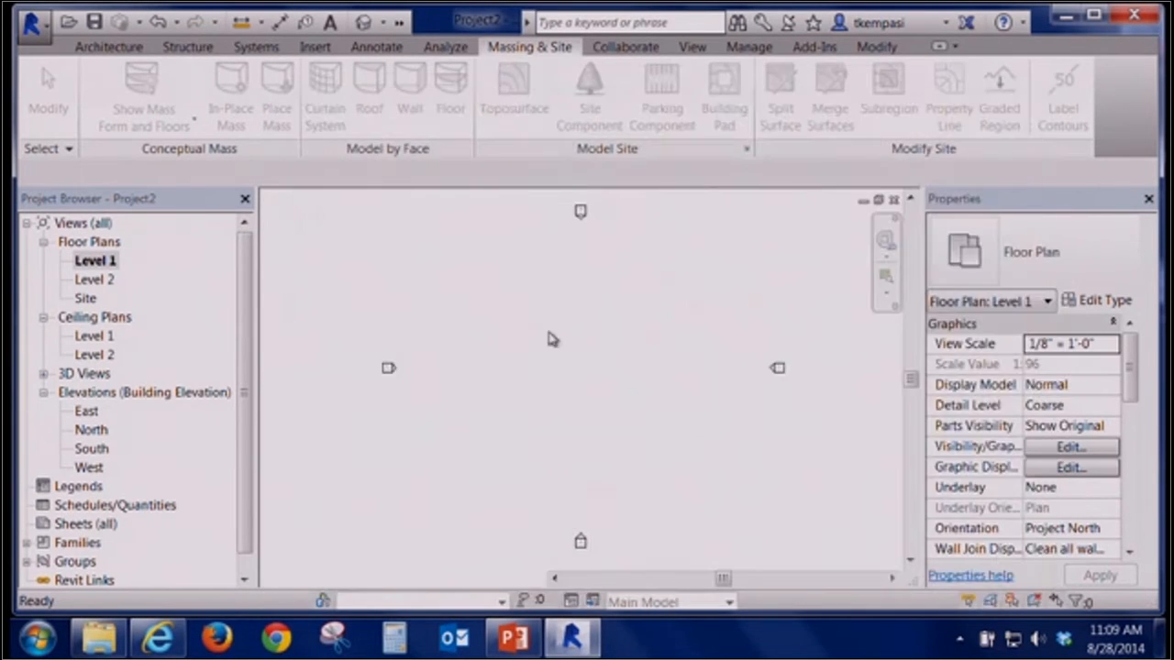
# Place the Cylinder mass near the middle of the Level 1 plan and switch to the 3D view
pyautogui.click(573, 371)
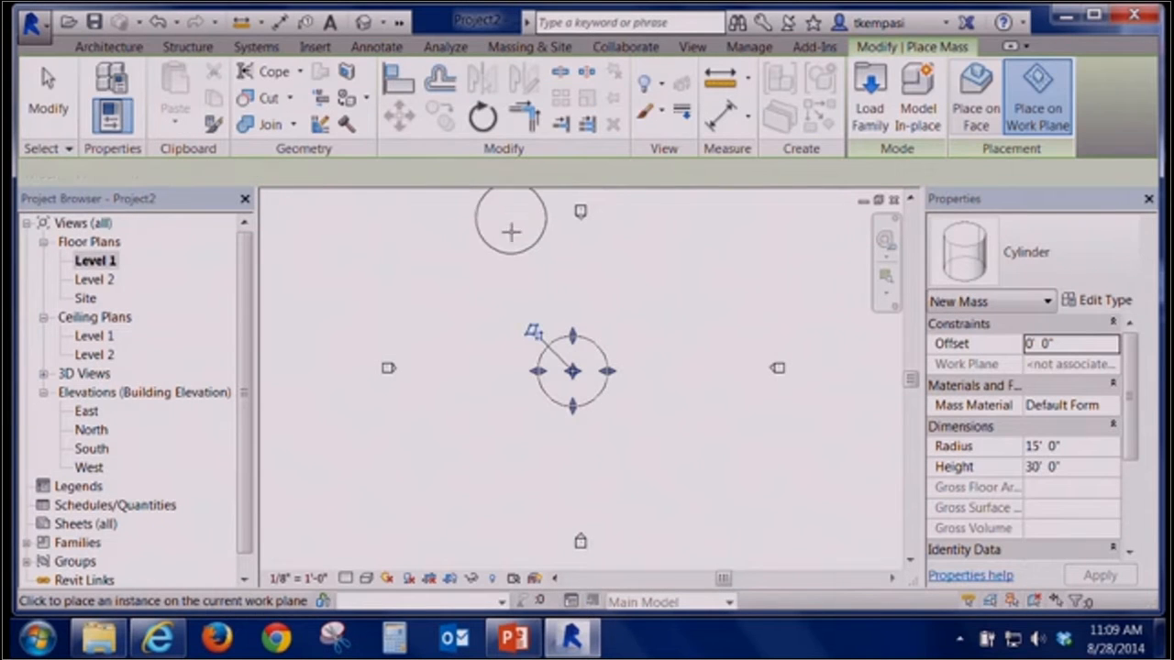
pyautogui.click(364, 21)
pyautogui.click(577, 320)
pyautogui.click(435, 264)
# Create a curtain system by face on the cylinder mass's curved face
pyautogui.click(103, 45)
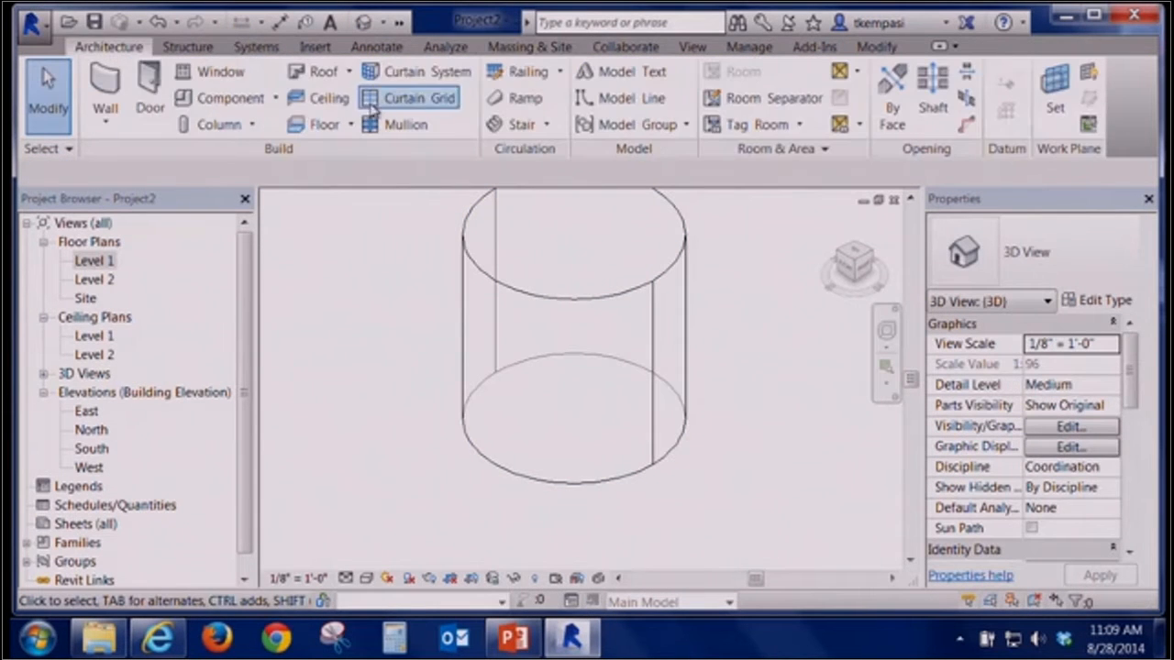
pyautogui.click(409, 73)
pyautogui.click(482, 317)
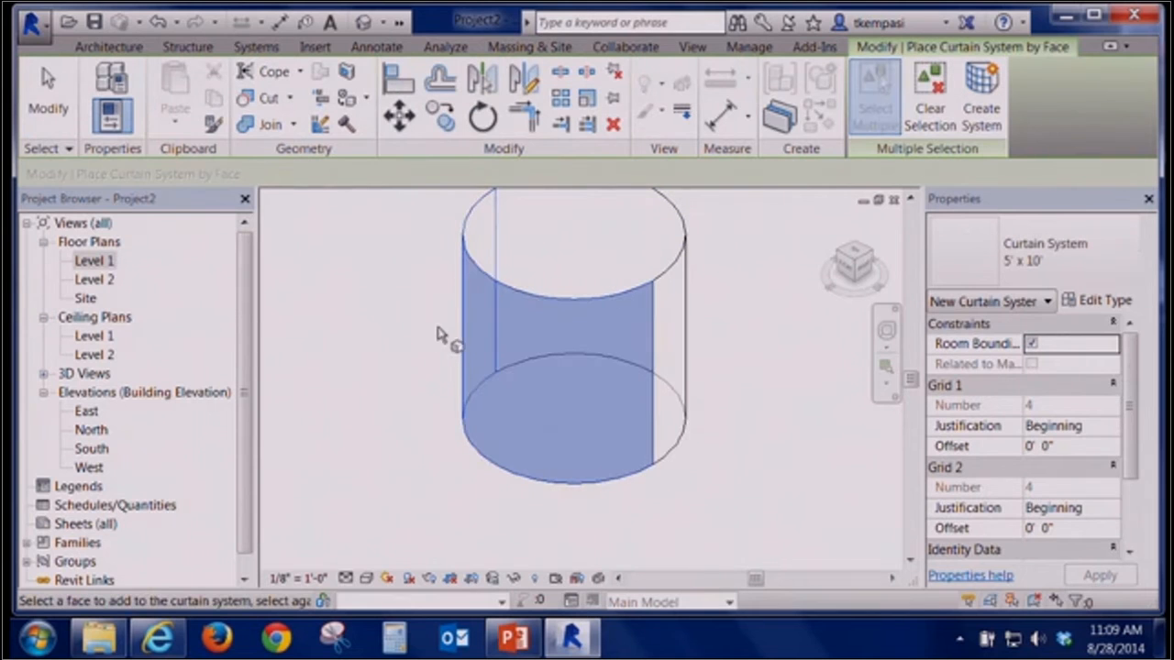
pyautogui.click(981, 107)
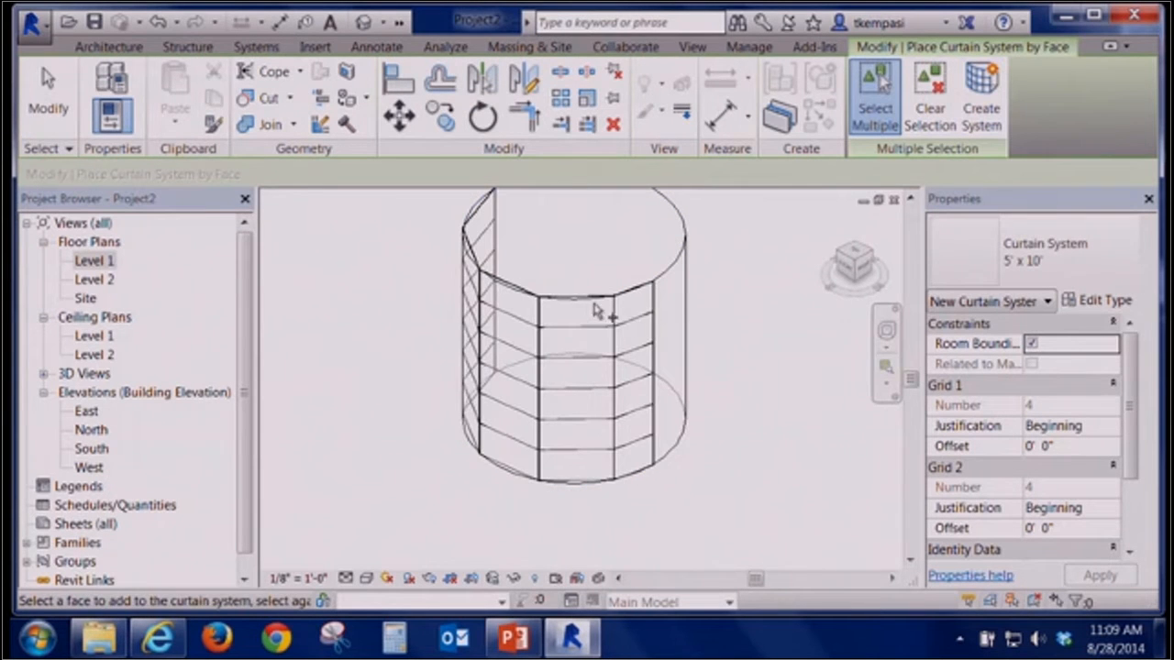
pyautogui.press('Escape')
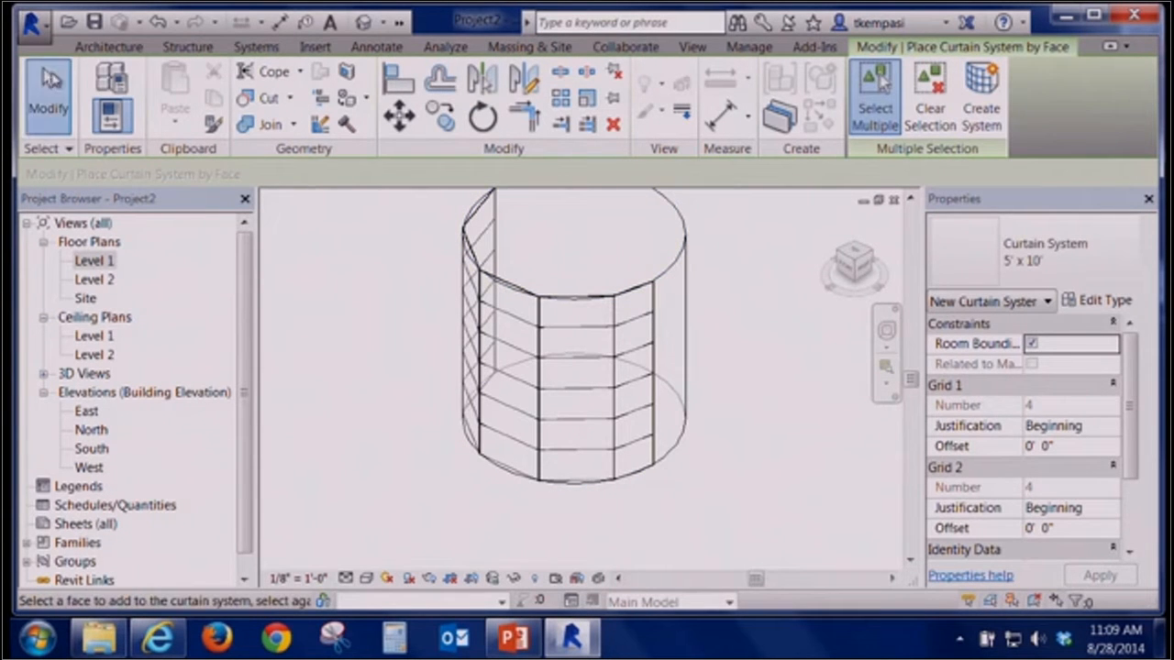
# Open the curtain system's type properties to examine grid layouts and spacing, cancelling without changes
pyautogui.click(569, 303)
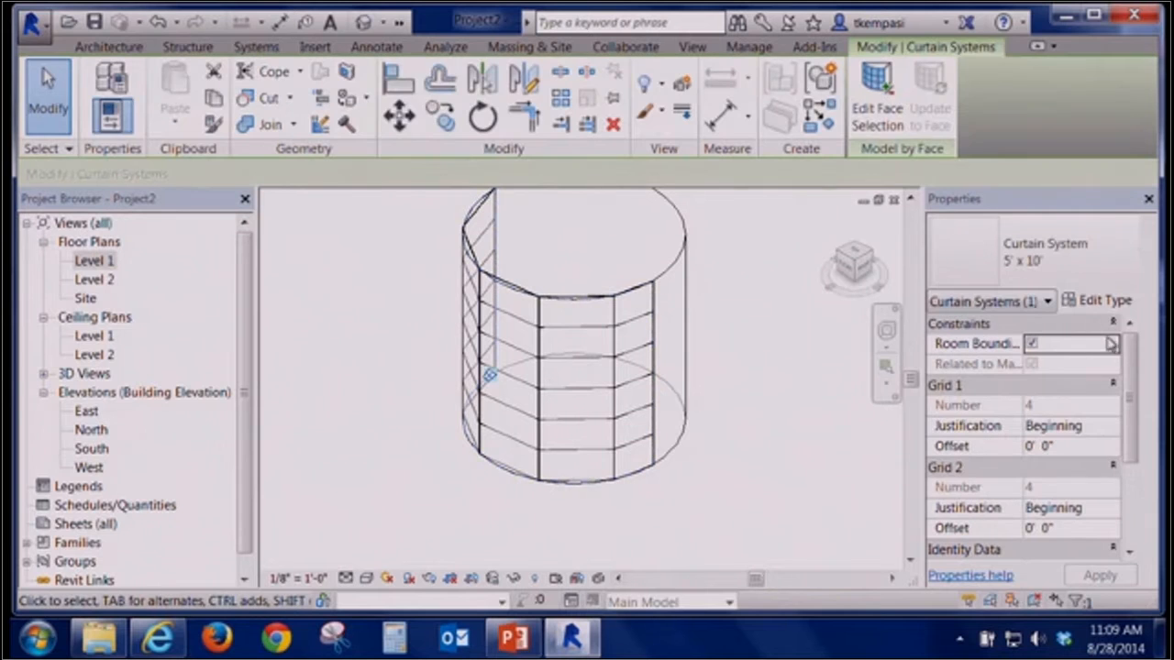
pyautogui.click(1105, 301)
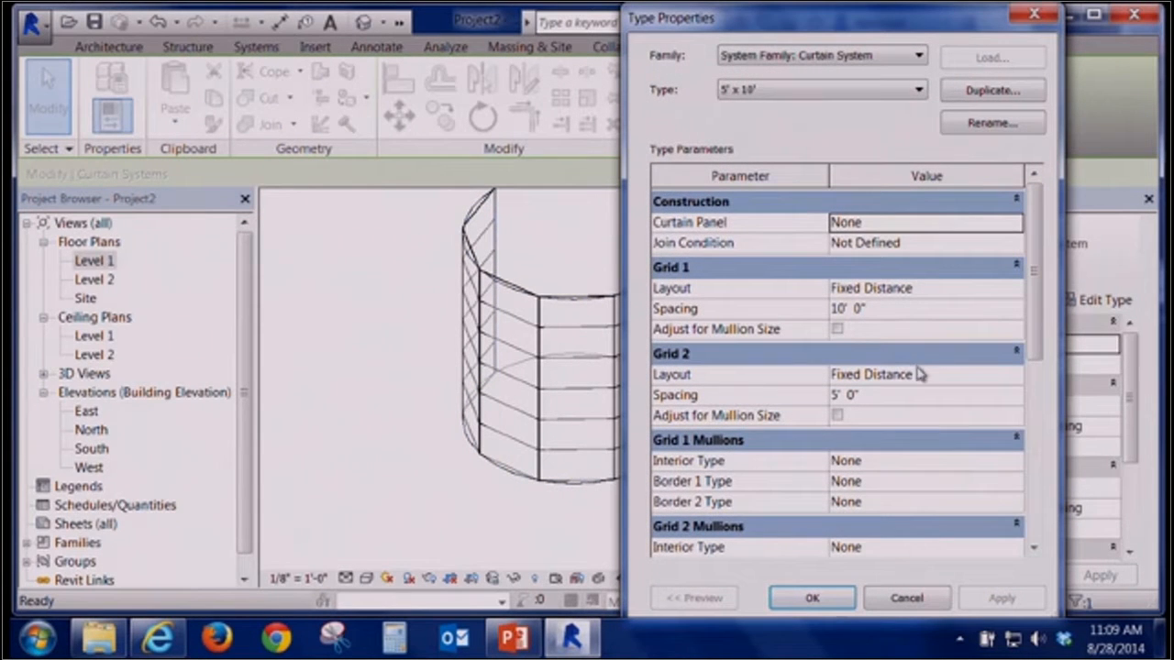
pyautogui.moveTo(1039, 296)
pyautogui.mouseDown()
pyautogui.moveTo(1027, 486)
pyautogui.moveTo(1039, 283)
pyautogui.mouseUp()
pyautogui.click(979, 374)
pyautogui.click(1017, 376)
pyautogui.click(1017, 375)
pyautogui.click(920, 598)
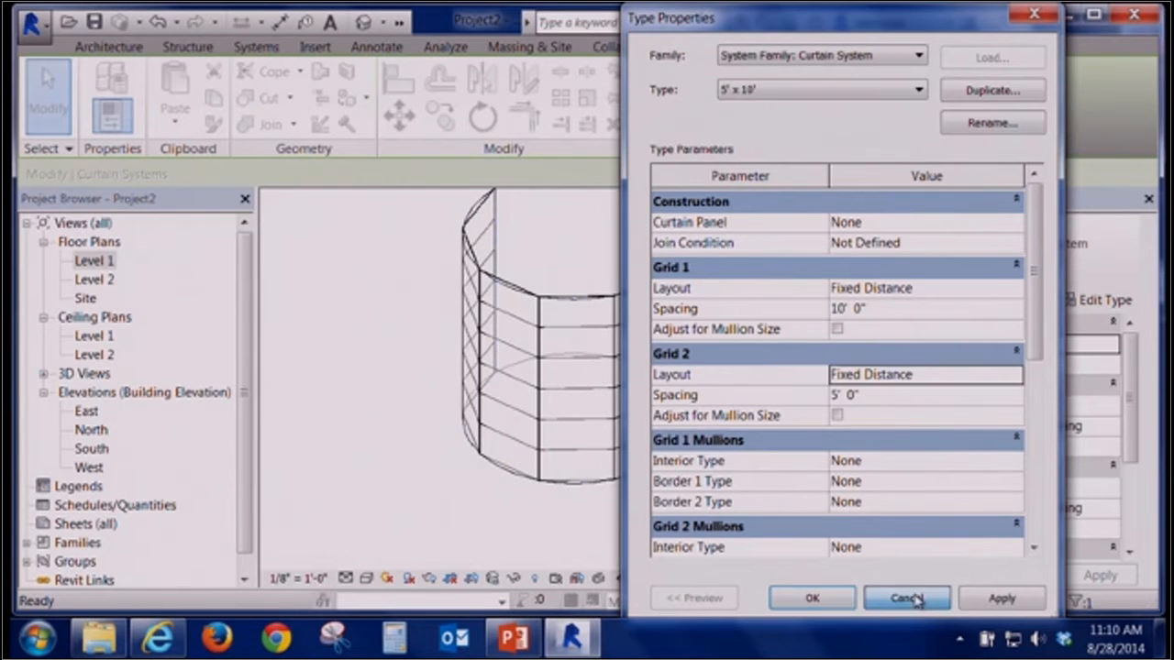
# Review the curtain system's instance grid properties such as justification and offset
pyautogui.moveTo(1128, 385)
pyautogui.mouseDown()
pyautogui.moveTo(1118, 470)
pyautogui.moveTo(1119, 392)
pyautogui.mouseUp()
pyautogui.click(1105, 428)
pyautogui.click(1111, 425)
pyautogui.click(1111, 425)
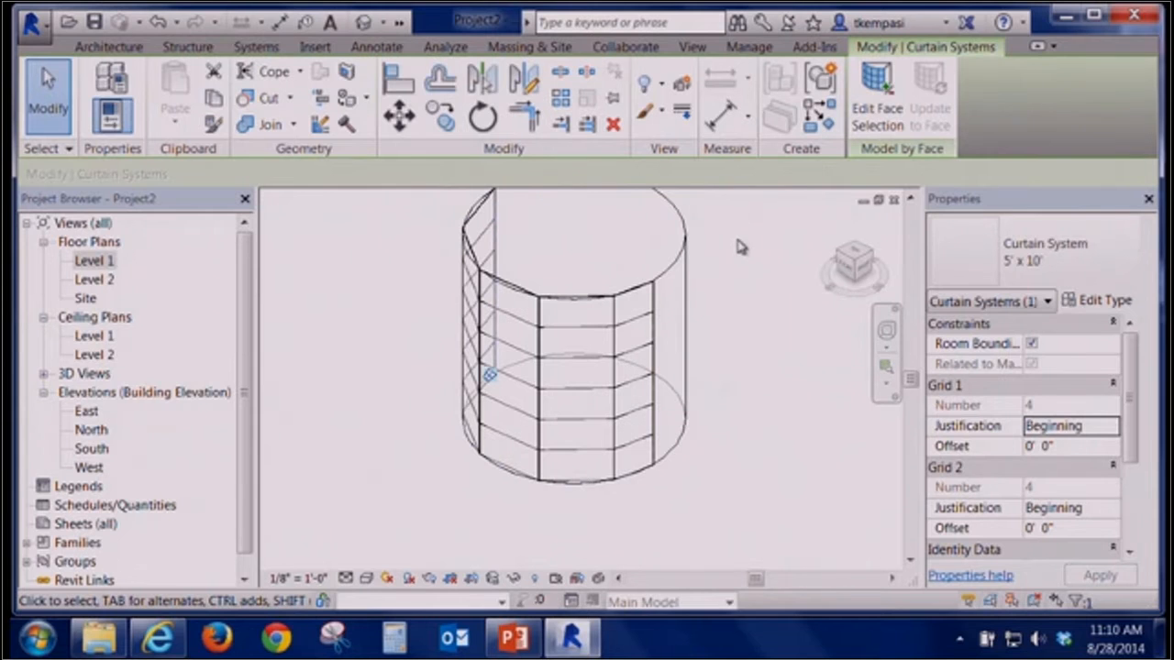
# Delete the cylinder mass beneath the curtain system
pyautogui.click(753, 332)
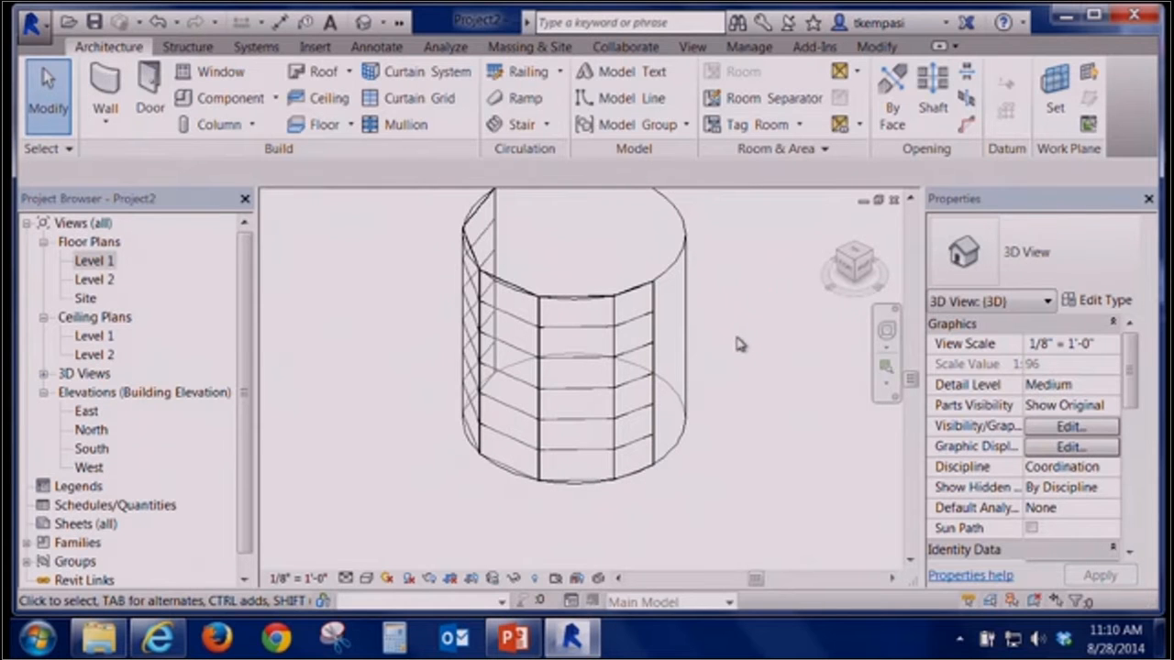
pyautogui.click(671, 277)
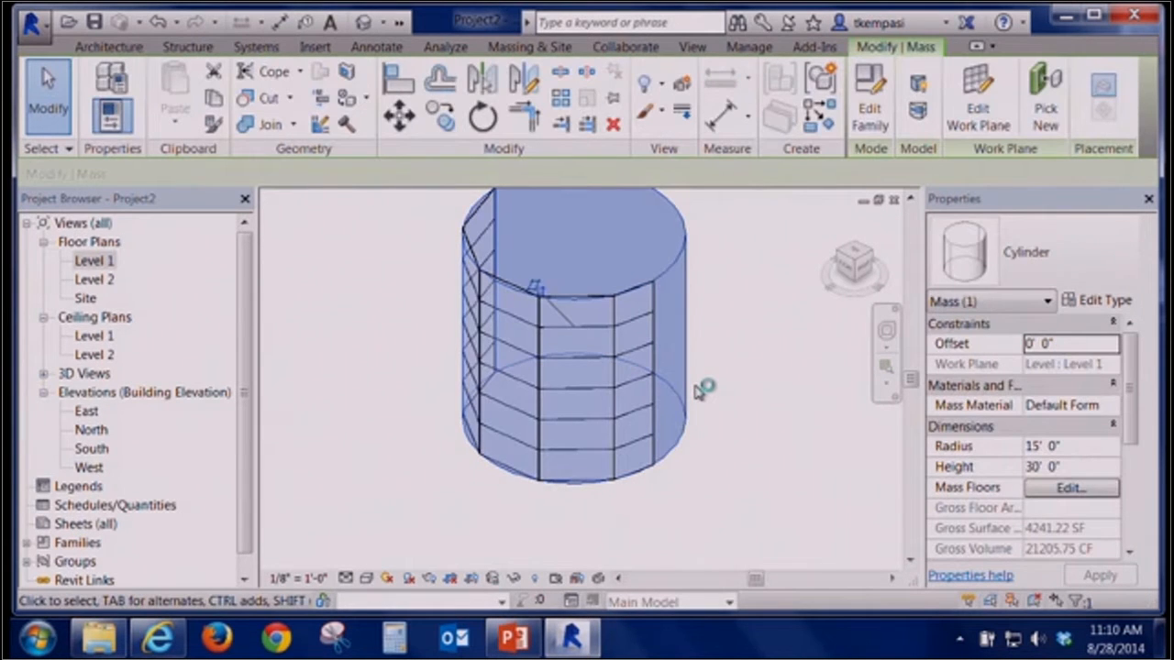
pyautogui.press('Delete')
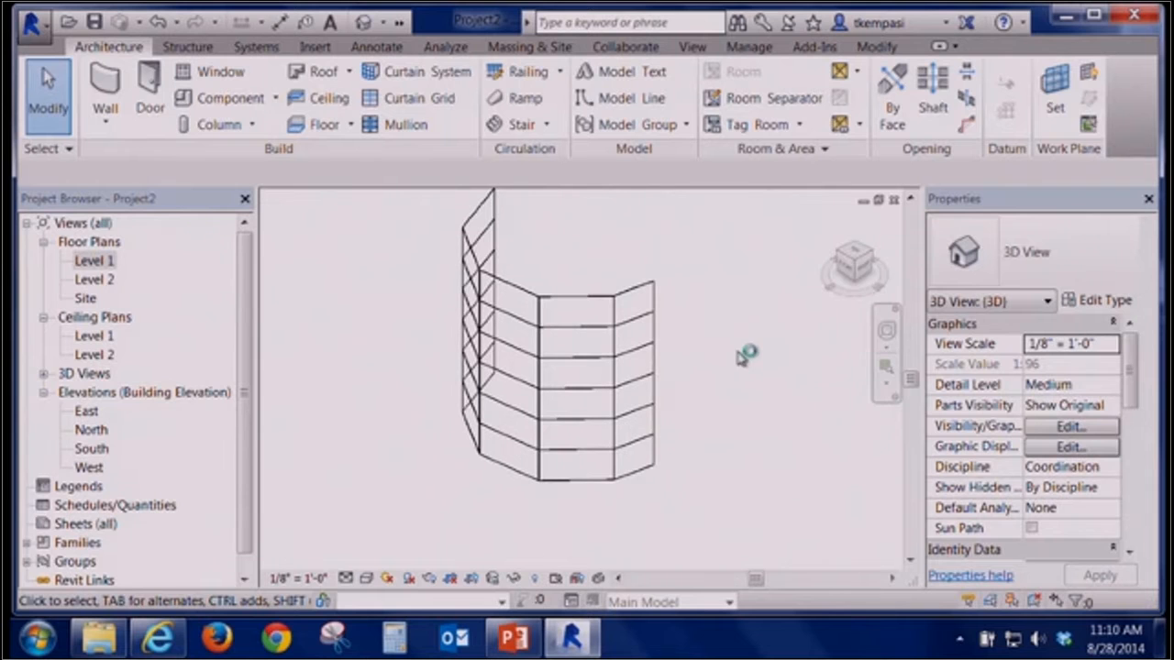
pyautogui.click(32, 23)
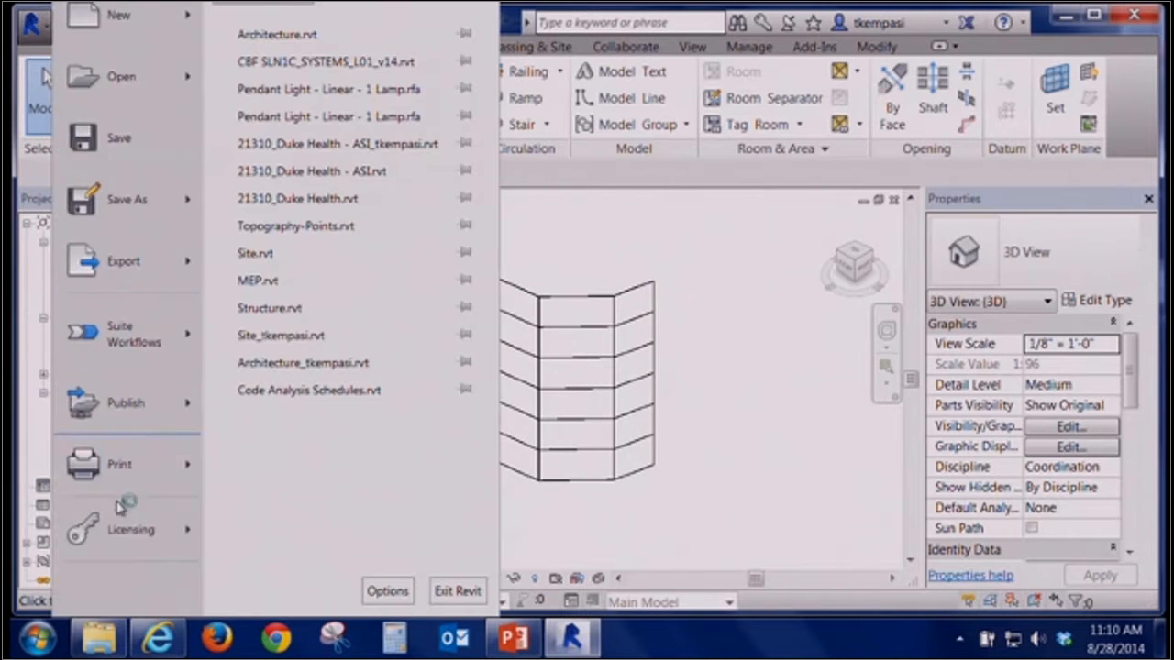
pyautogui.click(583, 523)
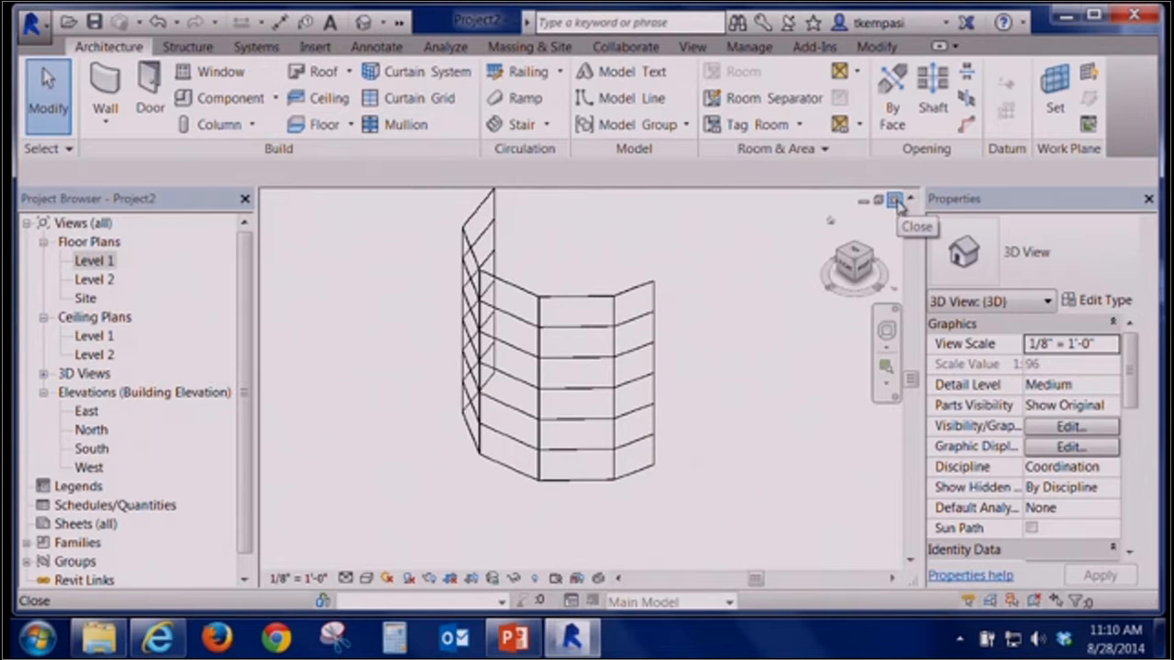
pyautogui.click(895, 201)
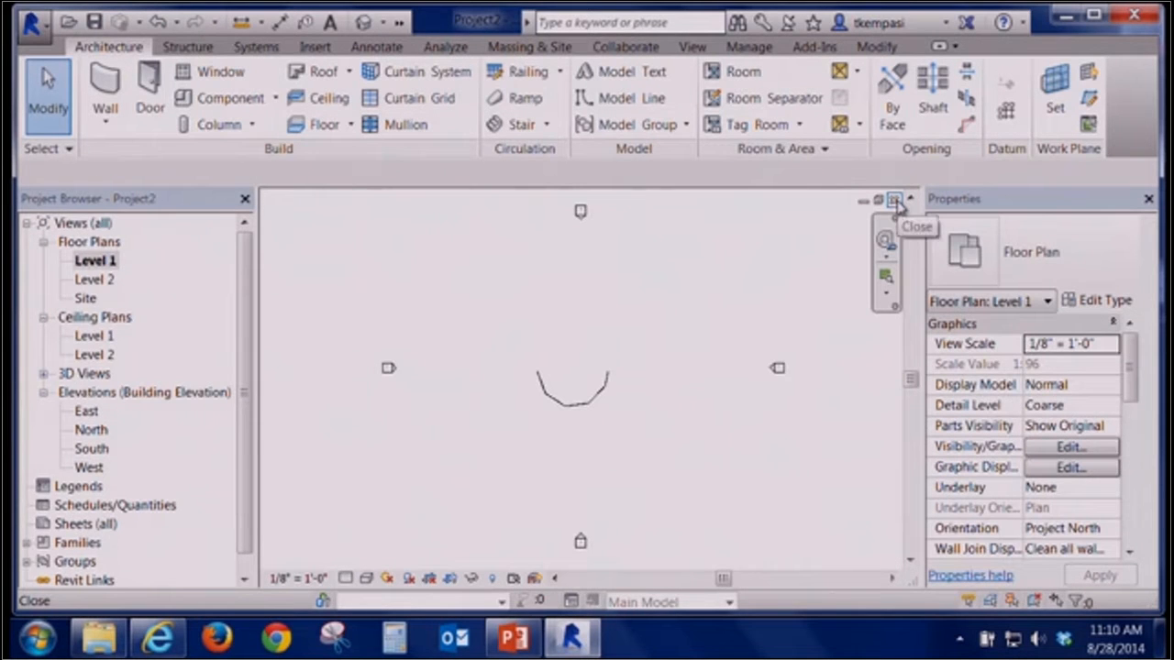
pyautogui.click(896, 201)
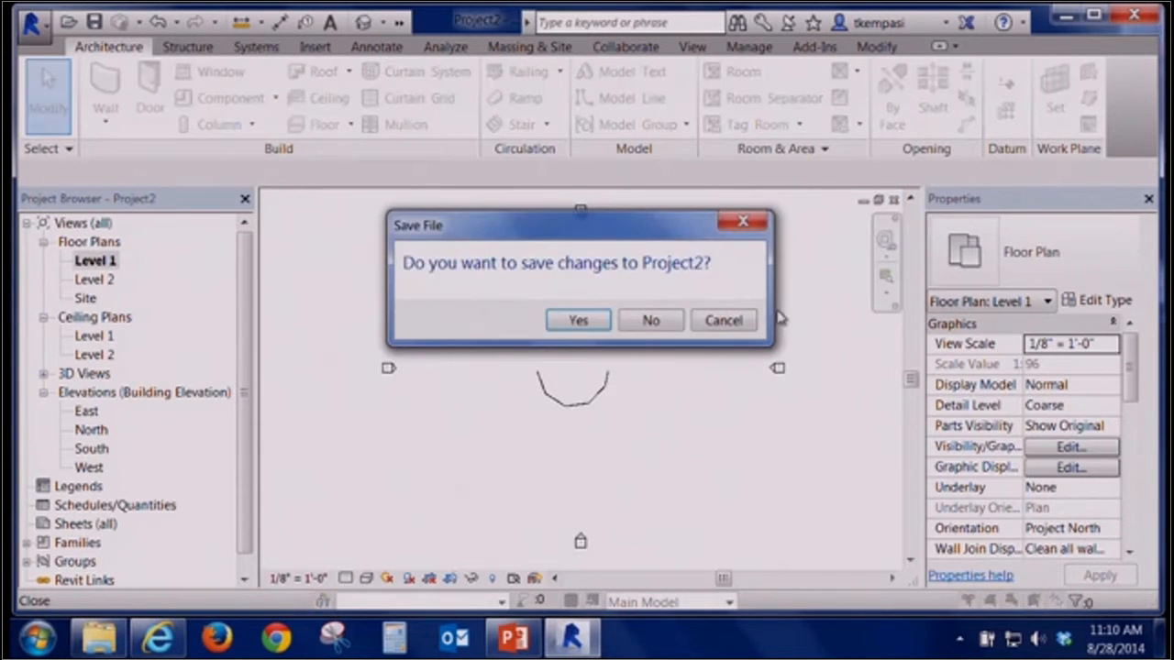
pyautogui.click(741, 320)
pyautogui.click(364, 21)
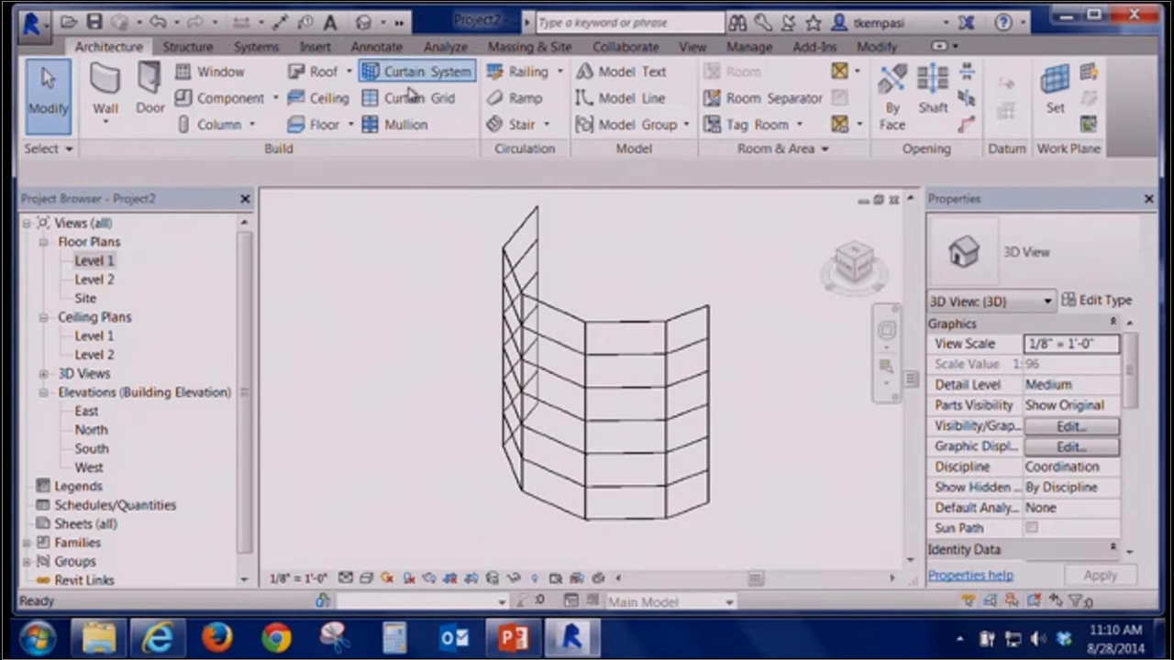
pyautogui.click(415, 97)
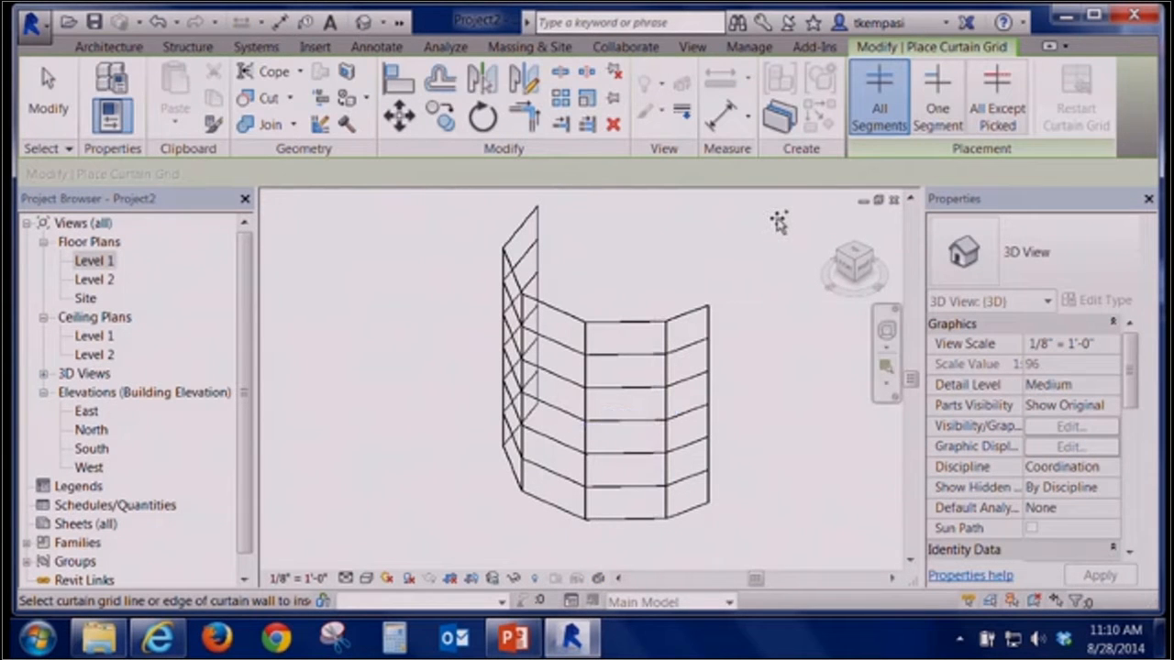
pyautogui.press('Escape')
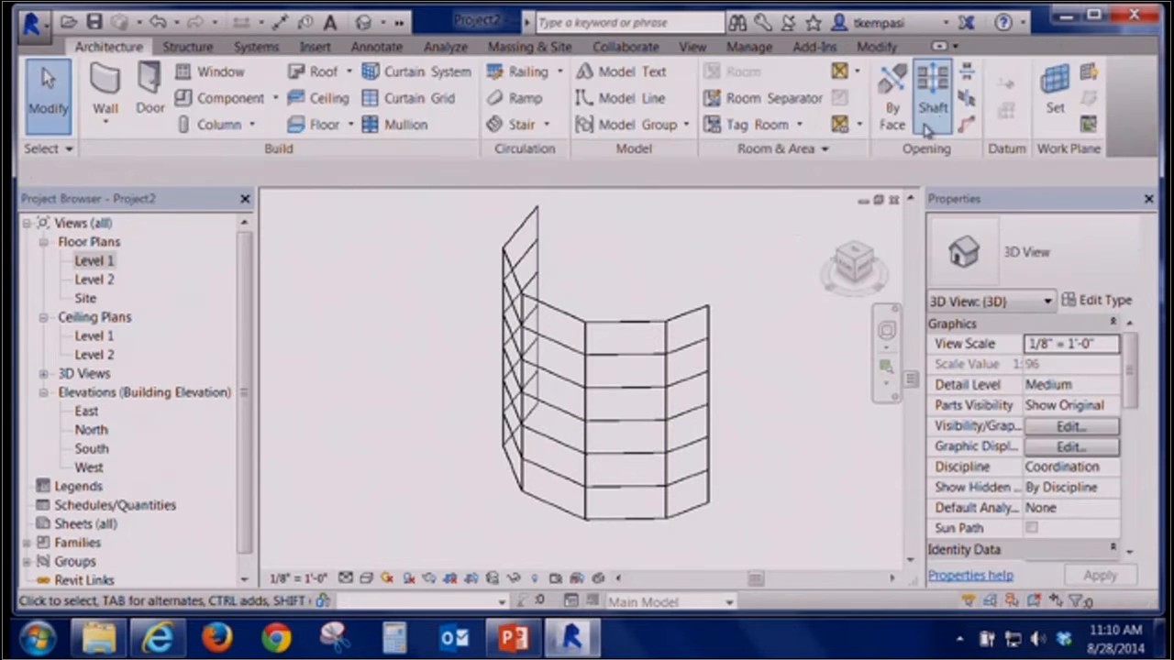
# Close the remaining project views and the project itself
pyautogui.click(895, 202)
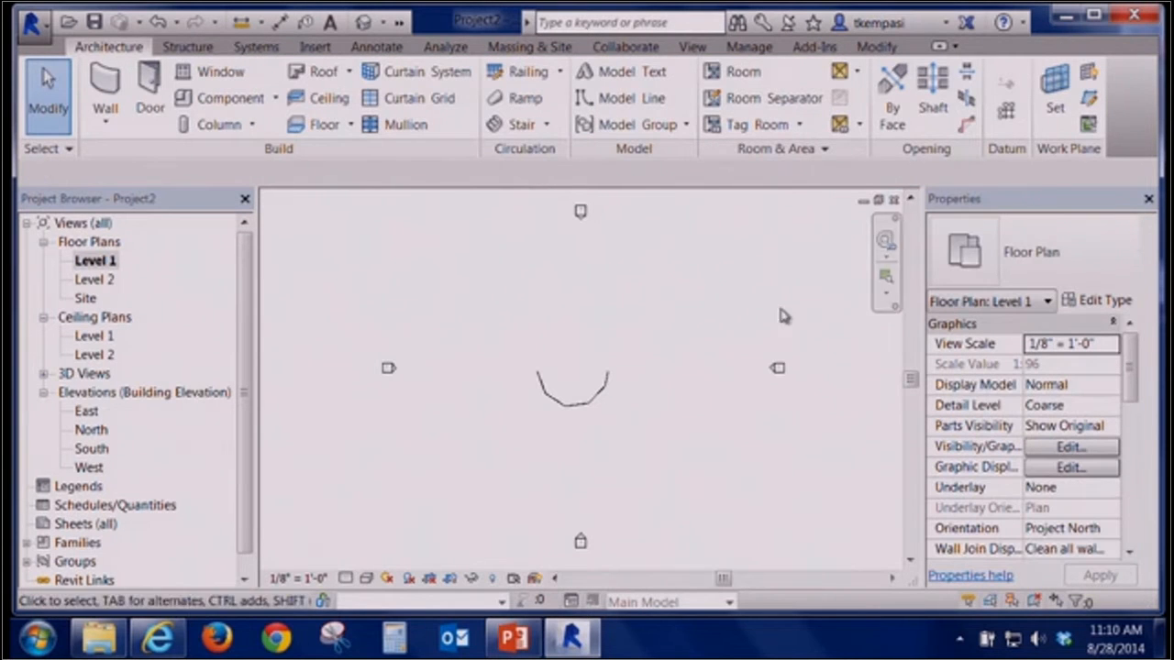
pyautogui.click(893, 200)
pyautogui.click(667, 330)
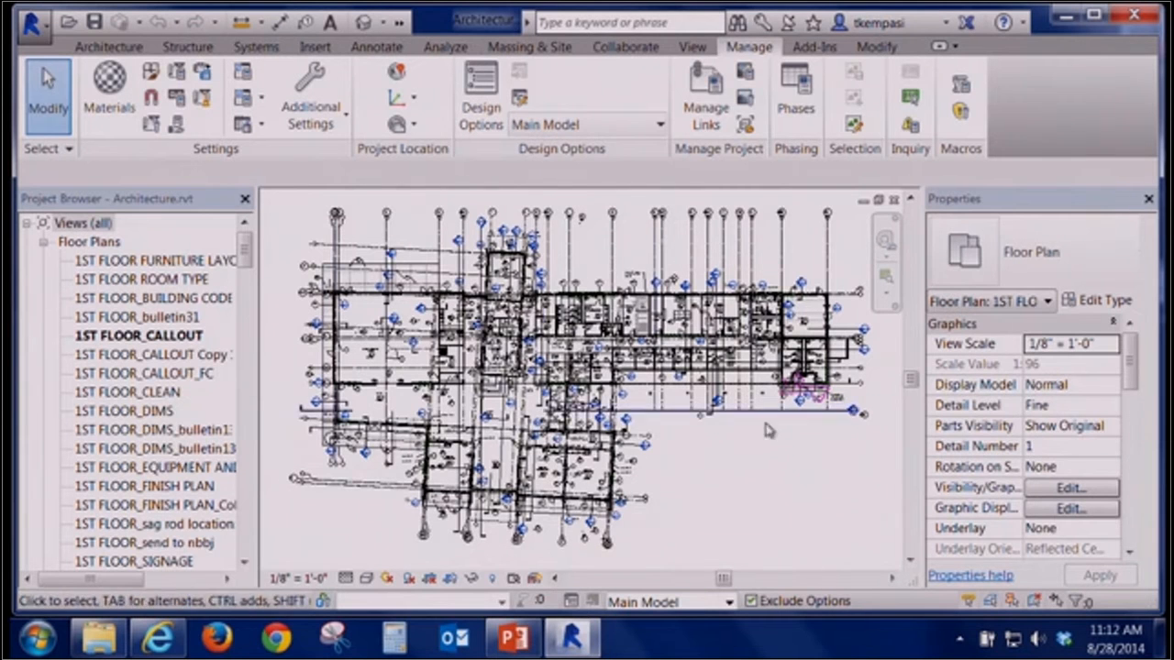
# Draw a vertical section line through the corridor beside the restrooms on the first floor plan
pyautogui.scroll(2, 819, 356)
pyautogui.scroll(2, 720, 531)
pyautogui.moveTo(761, 454); pyautogui.dragTo(555, 533, button='middle')
pyautogui.scroll(1, 635, 480)
pyautogui.moveTo(637, 480); pyautogui.dragTo(600, 493, button='middle')
pyautogui.click(693, 48)
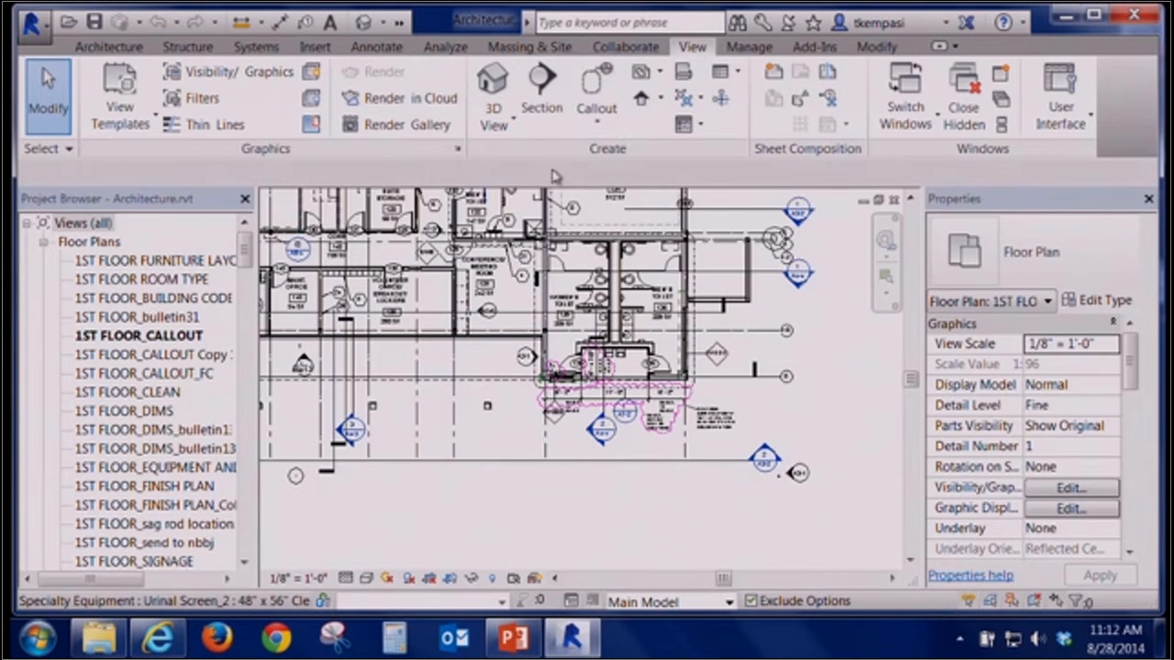
pyautogui.click(544, 82)
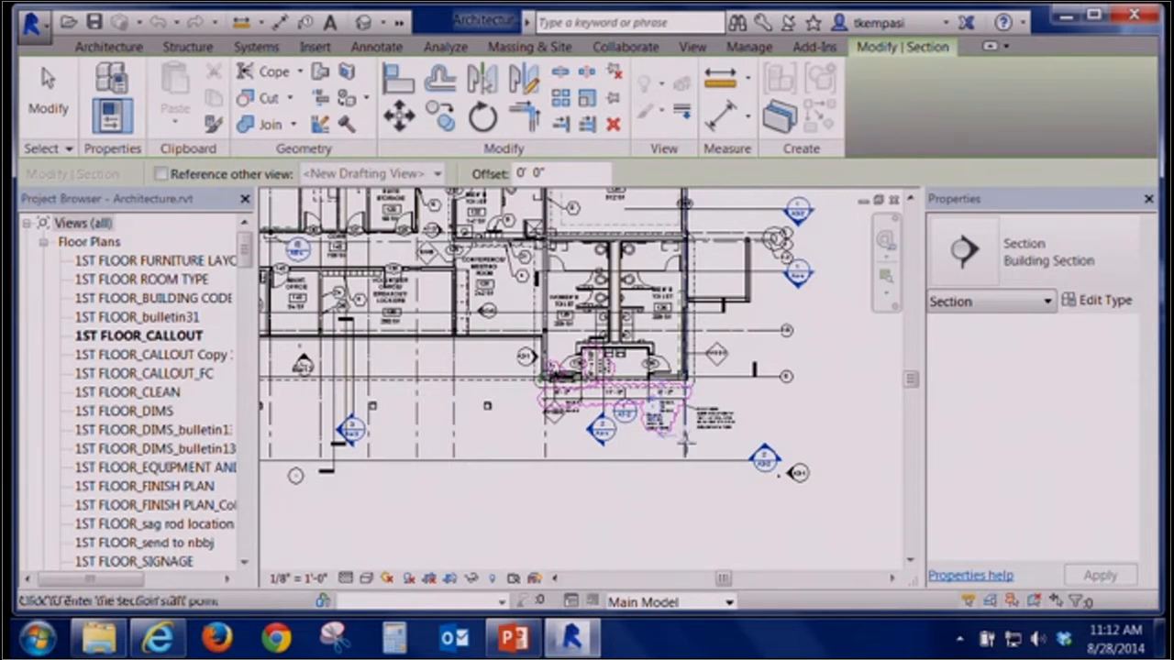
pyautogui.click(503, 311)
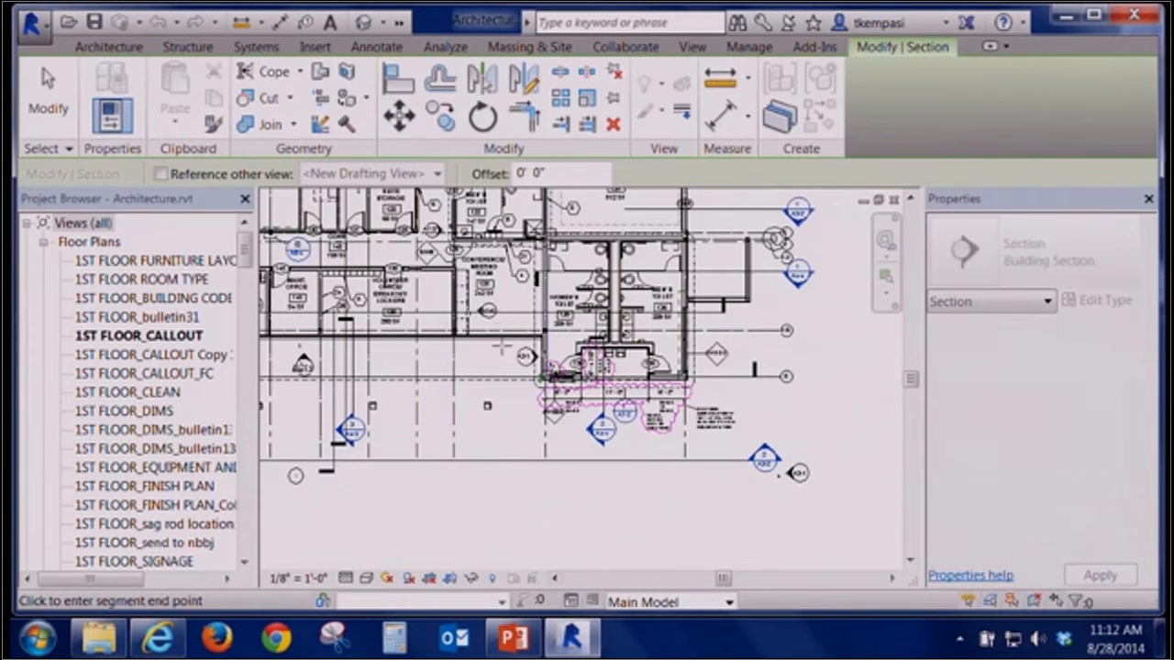
pyautogui.click(504, 487)
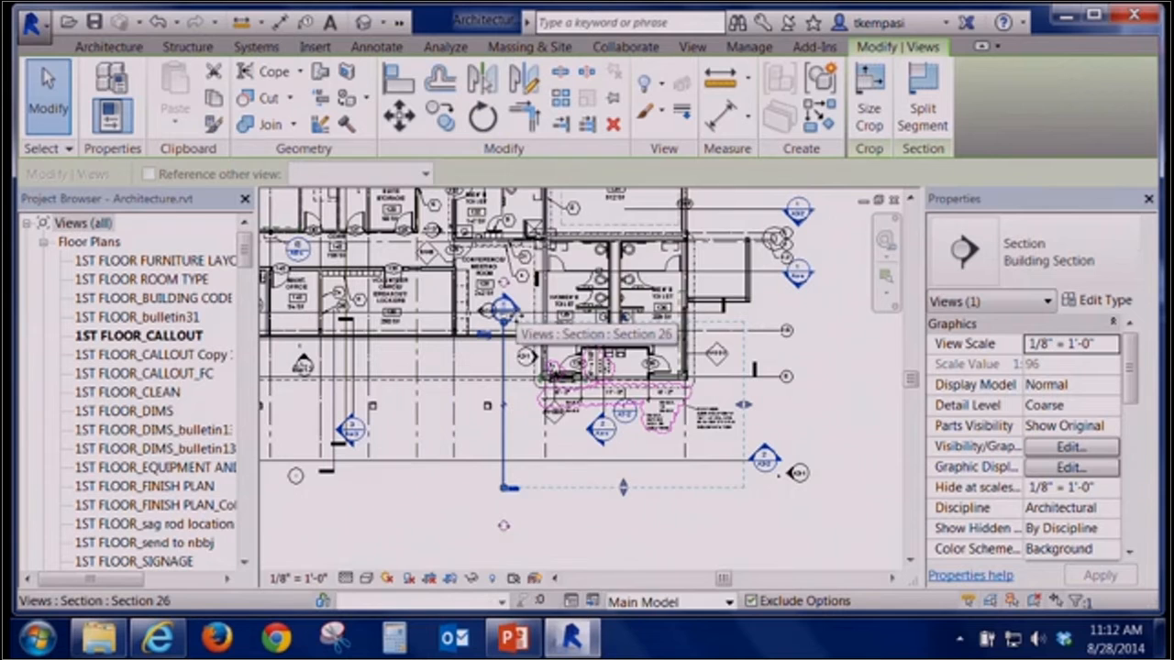
# Open the new section's view to review it, then close it
pyautogui.rightClick(522, 332)
pyautogui.click(577, 236)
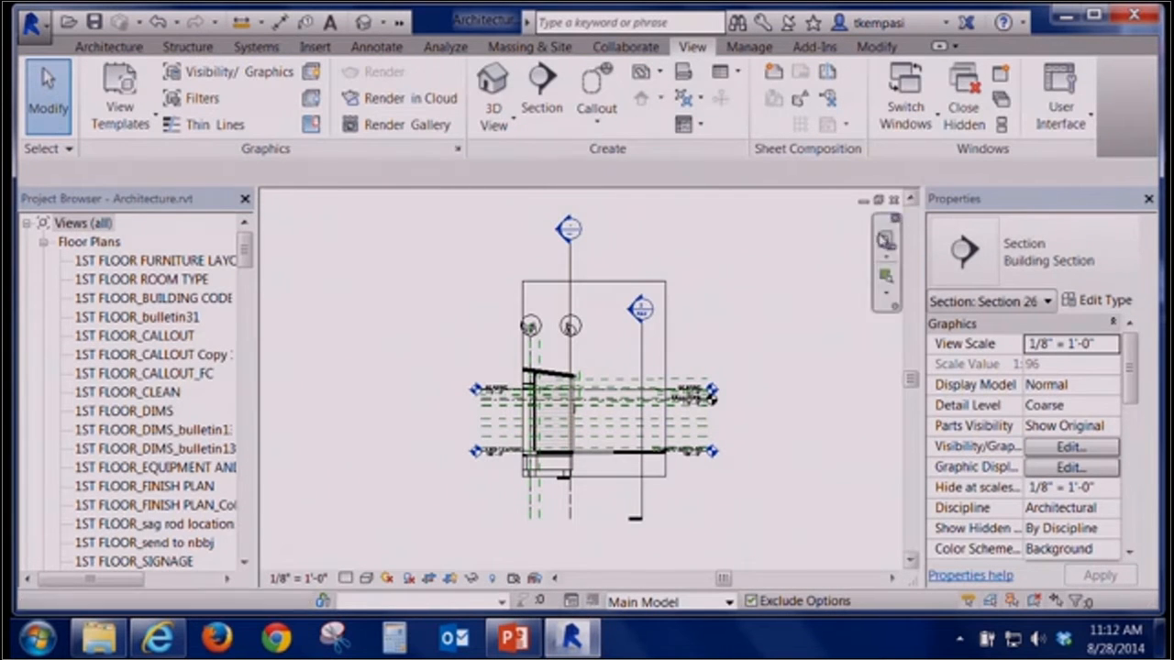
pyautogui.click(895, 200)
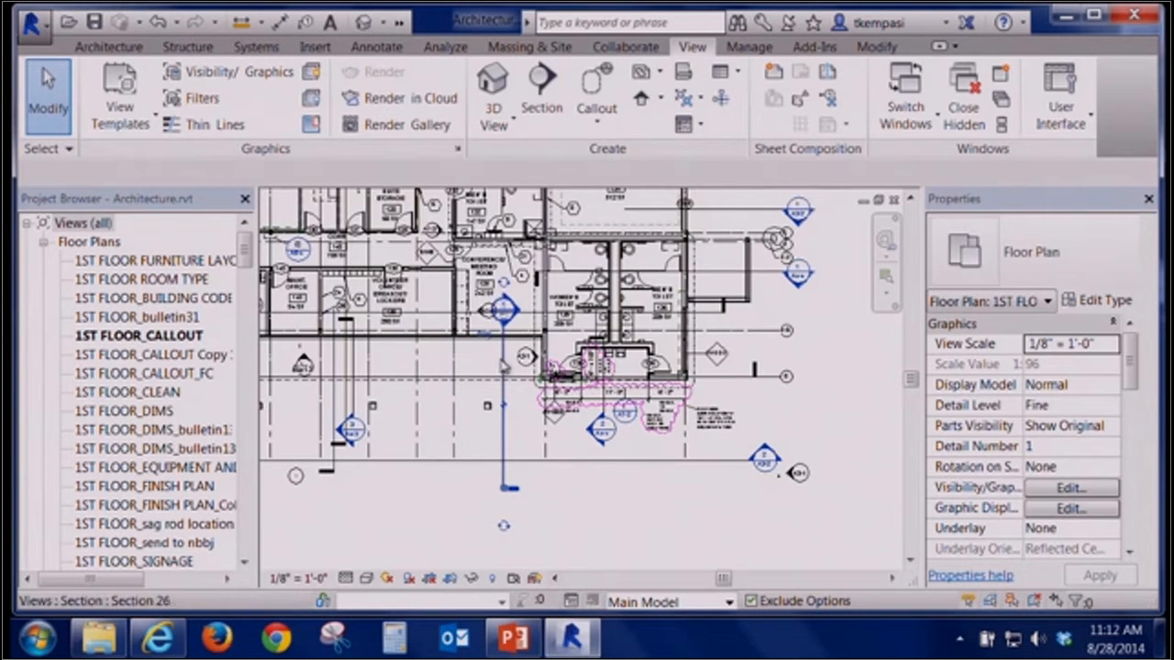
# Cycle the section's head and tail symbols so the marker sits at the section line's lower end
pyautogui.click(503, 364)
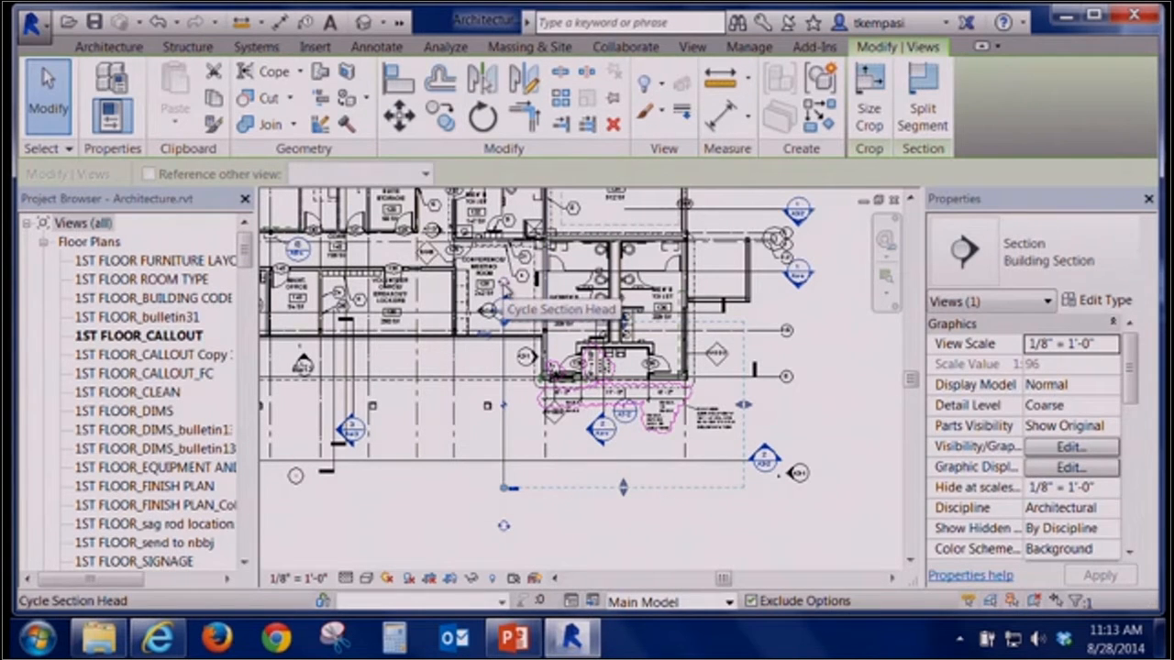
pyautogui.click(503, 288)
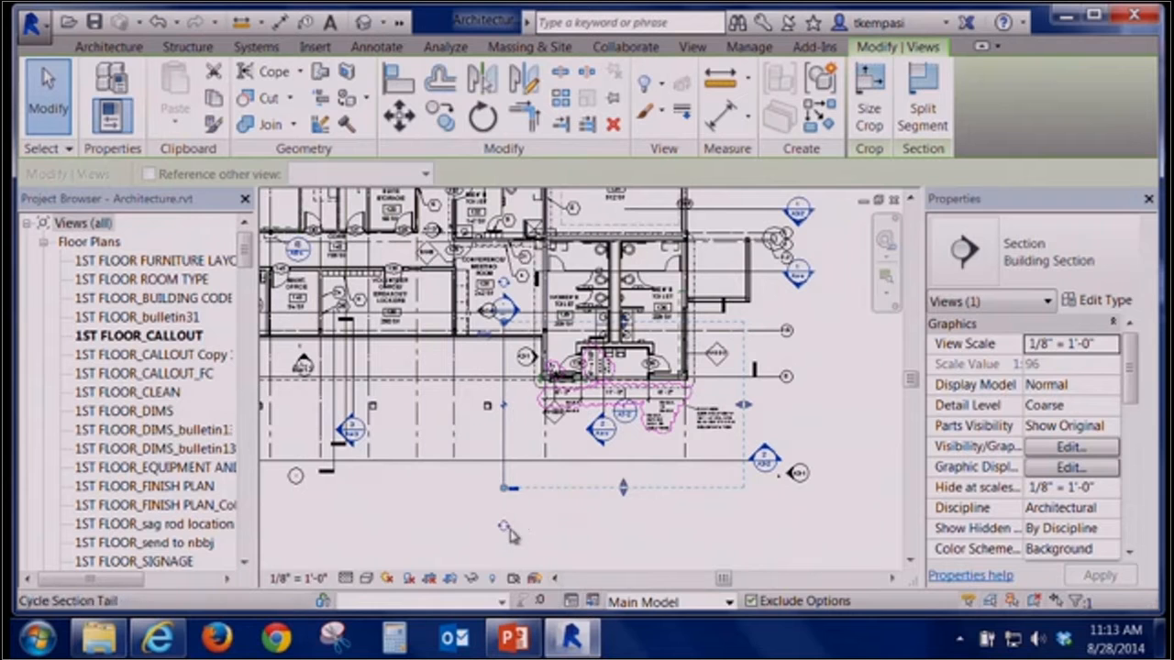
pyautogui.click(504, 528)
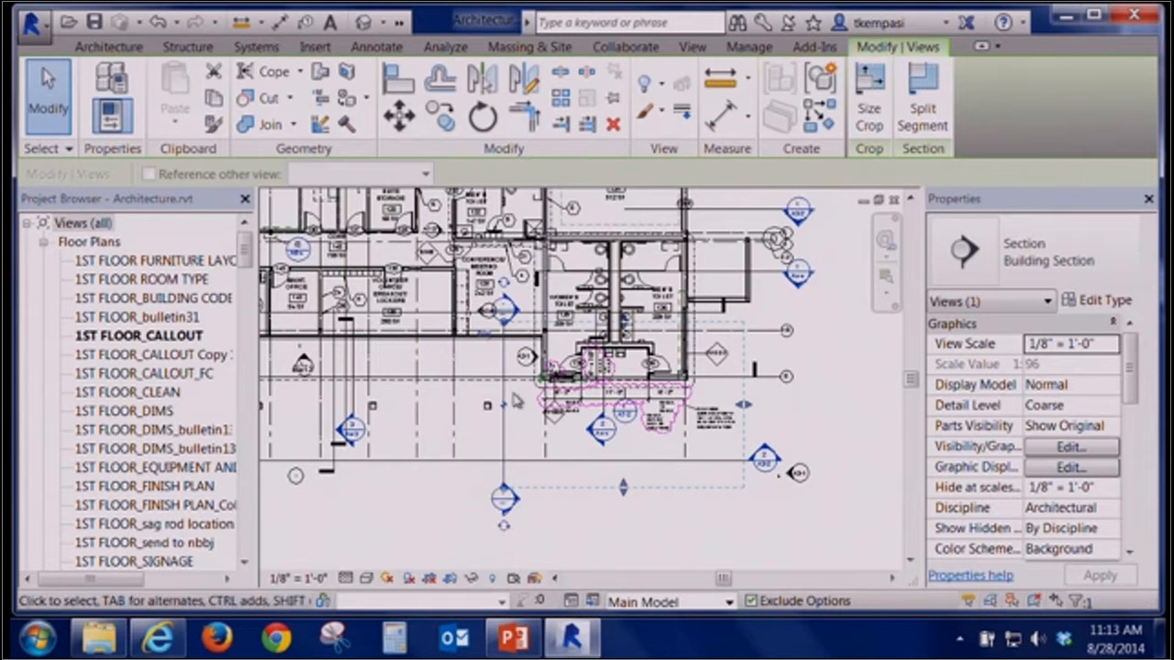
pyautogui.click(503, 287)
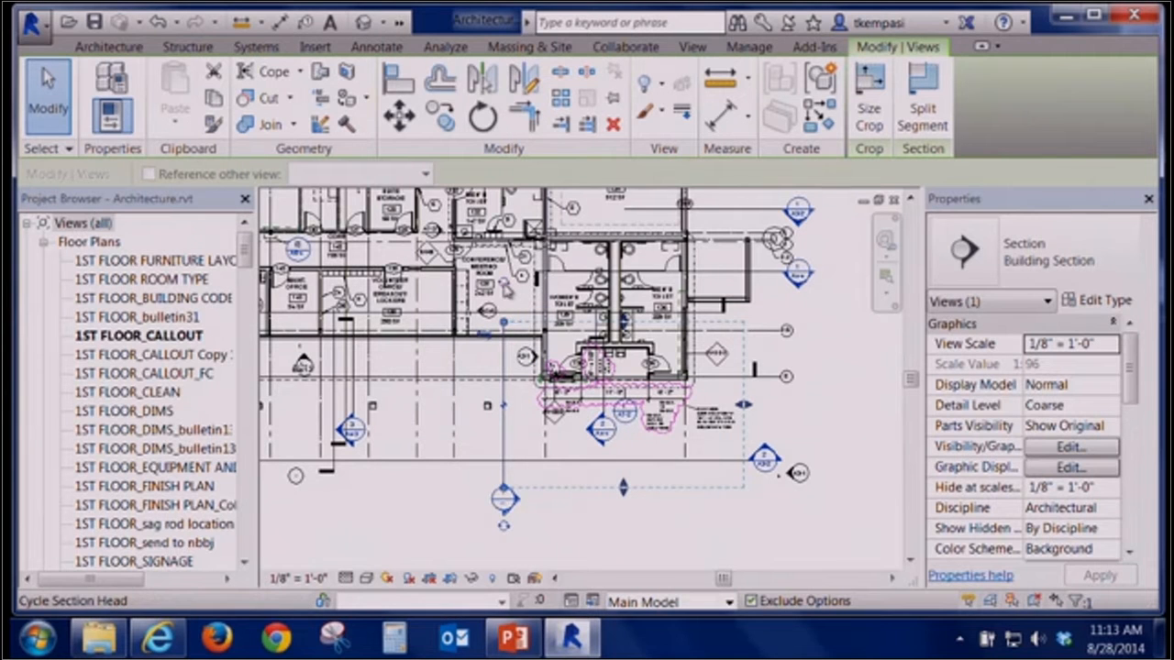
pyautogui.click(505, 528)
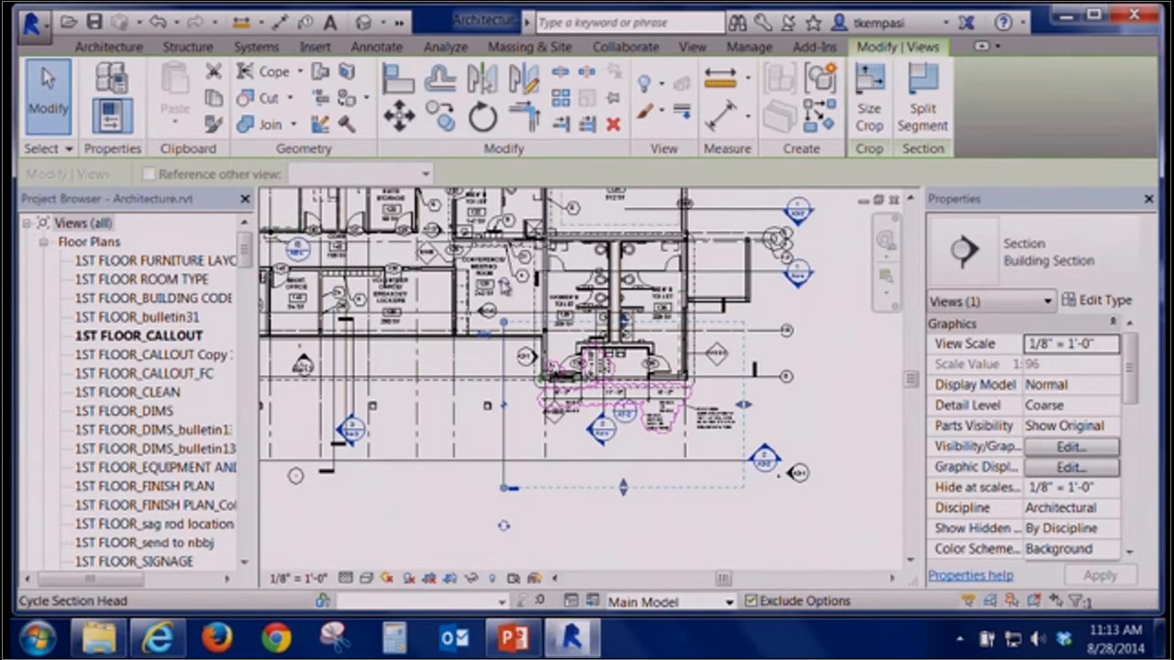
pyautogui.click(507, 291)
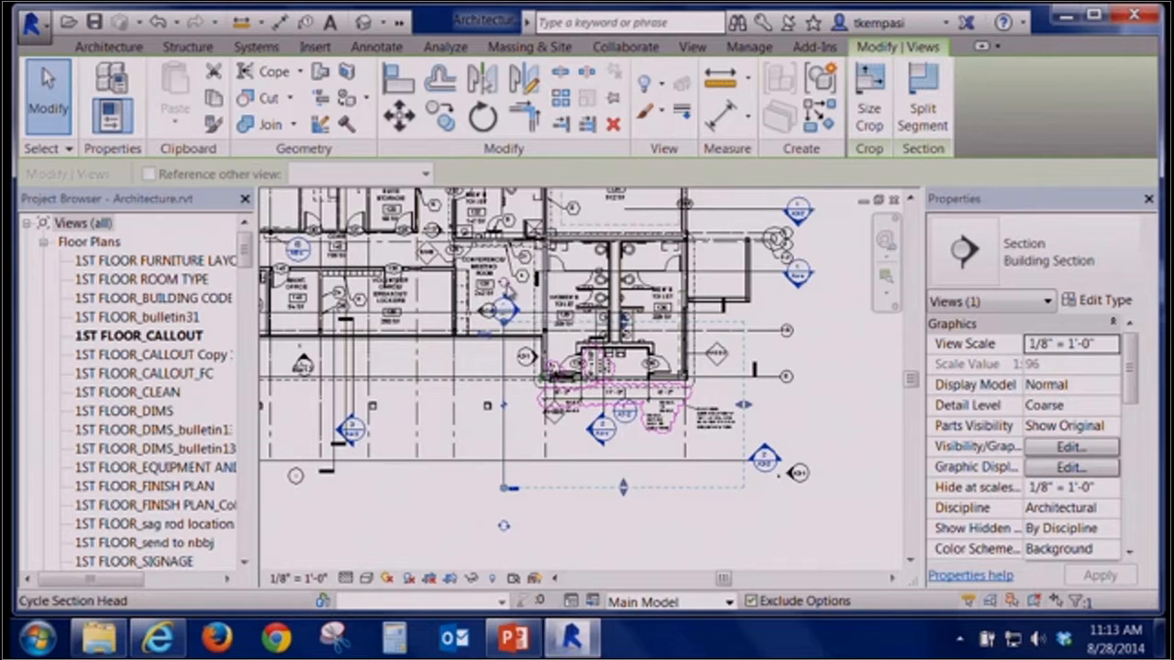
pyautogui.click(505, 527)
pyautogui.click(505, 528)
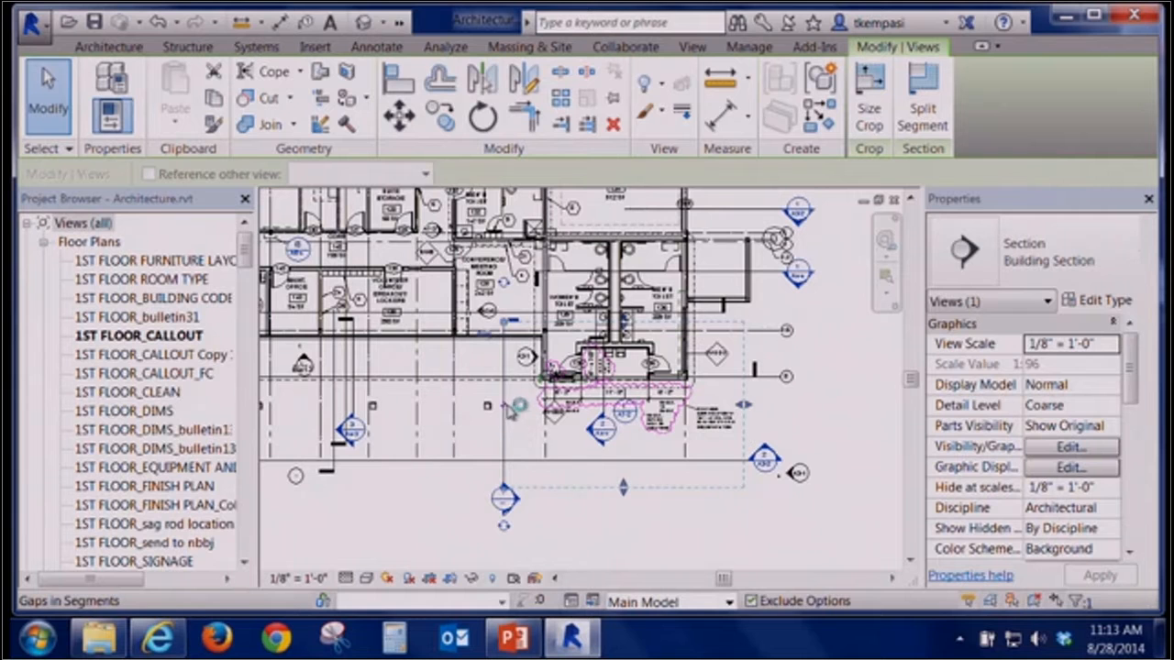
# Add a gap in the middle of the section line and adjust the gap's ends
pyautogui.moveTo(507, 405); pyautogui.dragTo(517, 439)
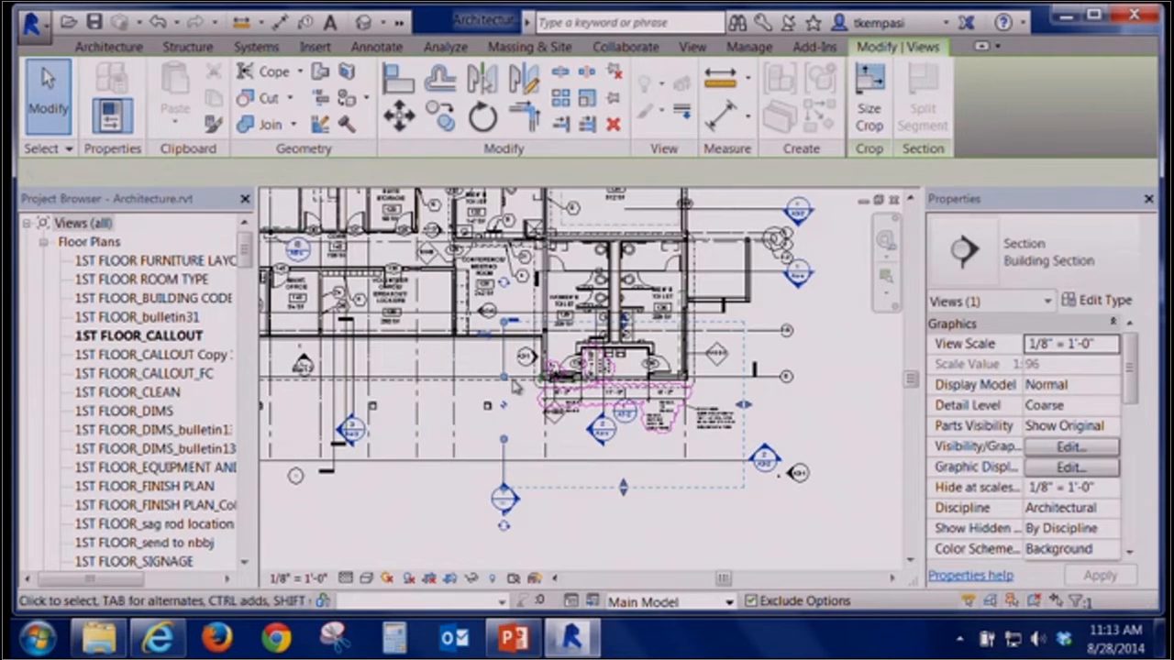
pyautogui.moveTo(510, 384); pyautogui.dragTo(507, 350)
pyautogui.moveTo(504, 451); pyautogui.dragTo(504, 456)
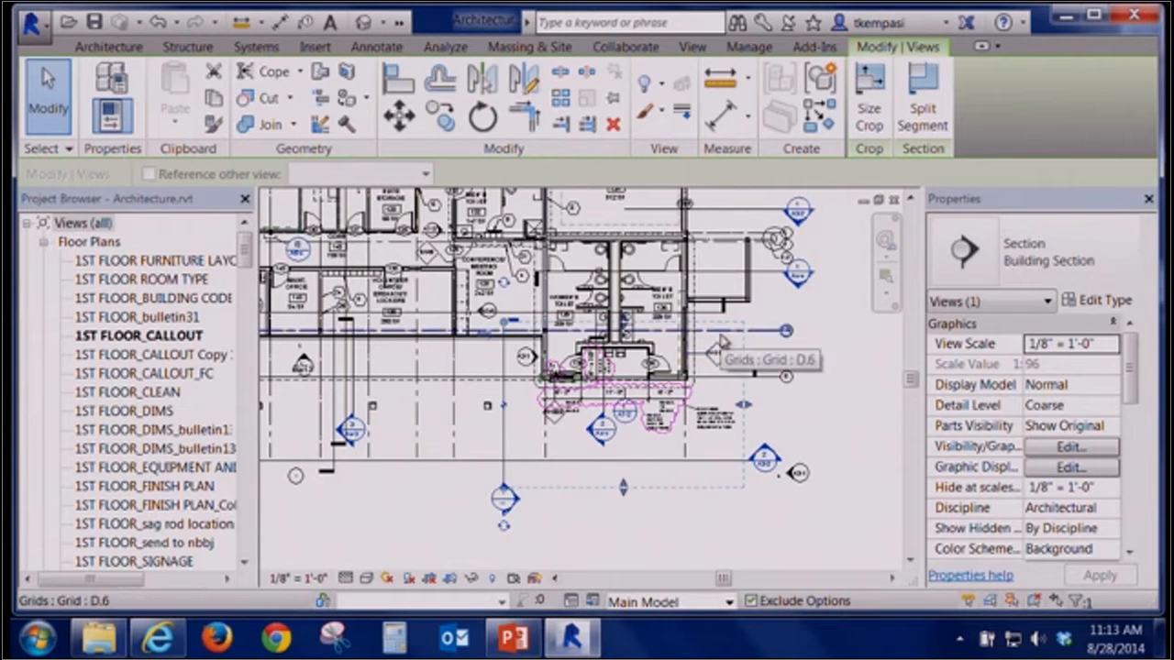
# Adjust the section's view depth boundary
pyautogui.scroll(2, 639, 387)
pyautogui.scroll(1, 641, 385)
pyautogui.moveTo(641, 386); pyautogui.dragTo(621, 359, button='middle')
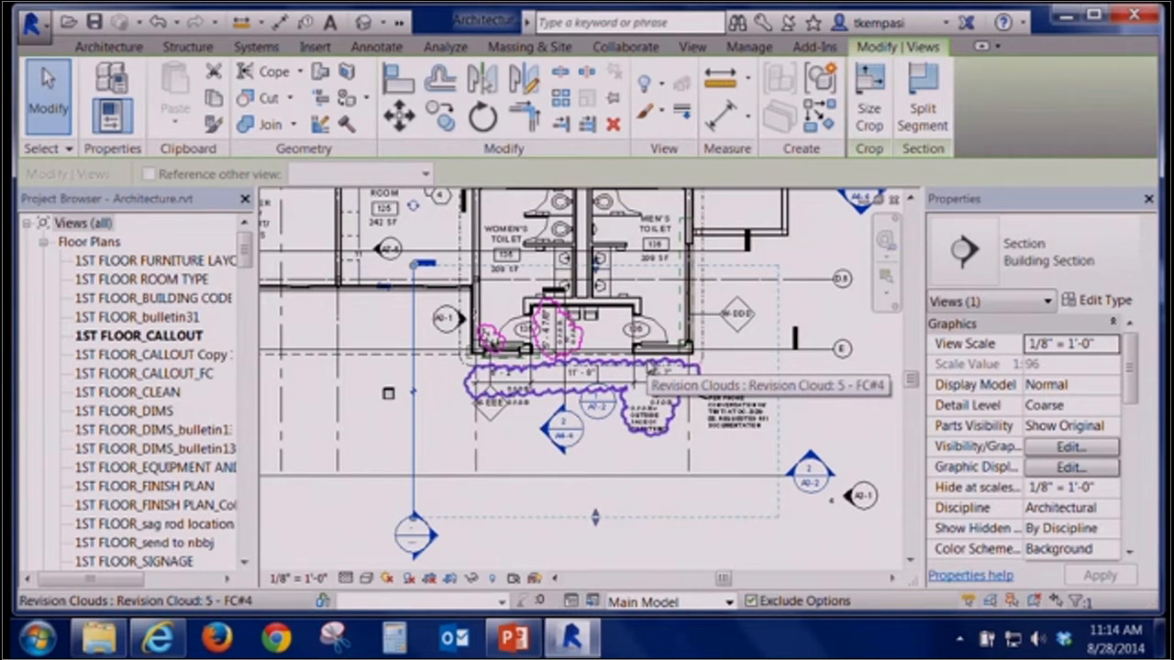
pyautogui.moveTo(596, 265); pyautogui.dragTo(600, 211)
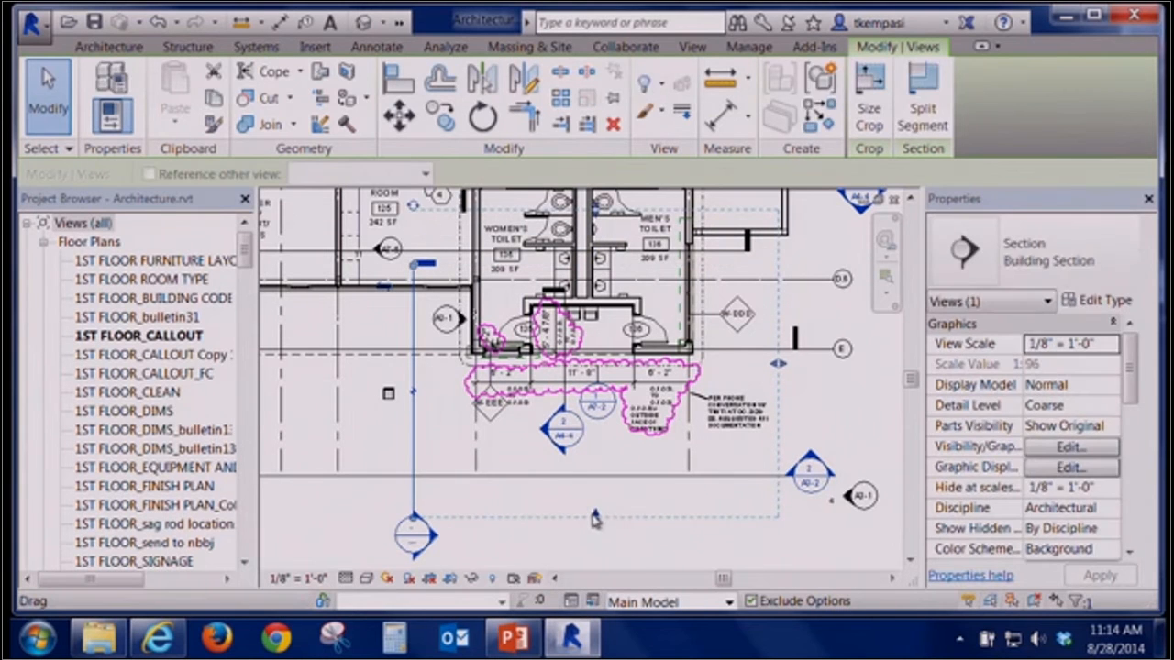
# Open the section's view twice to review it, closing it each time
pyautogui.rightClick(414, 349)
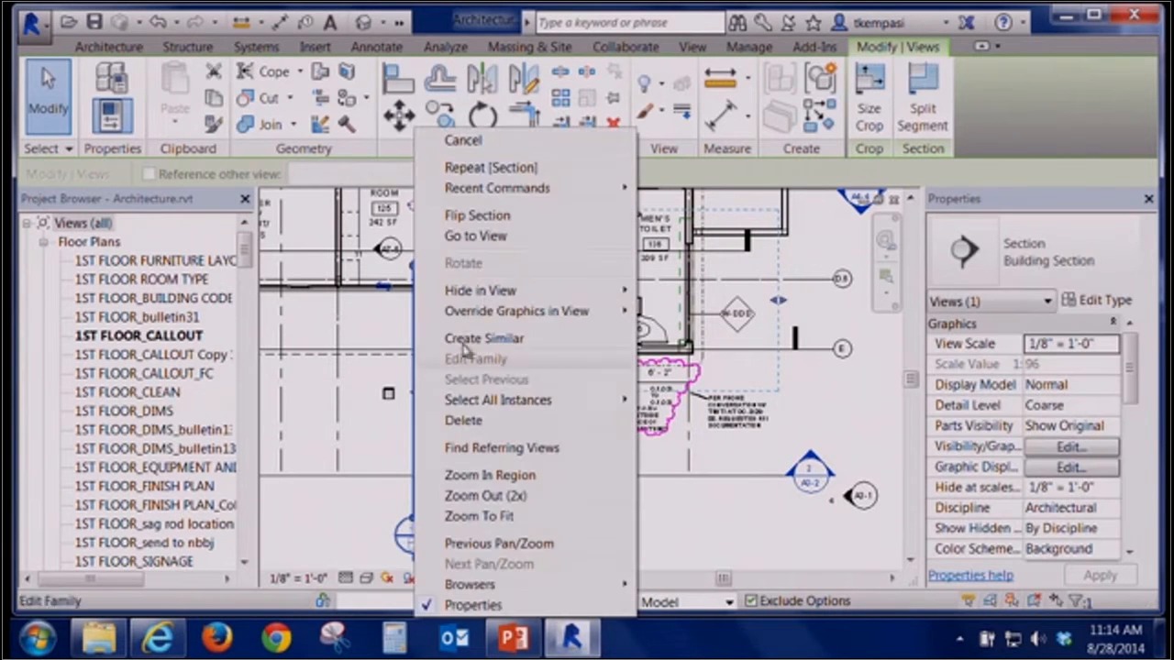
pyautogui.click(475, 235)
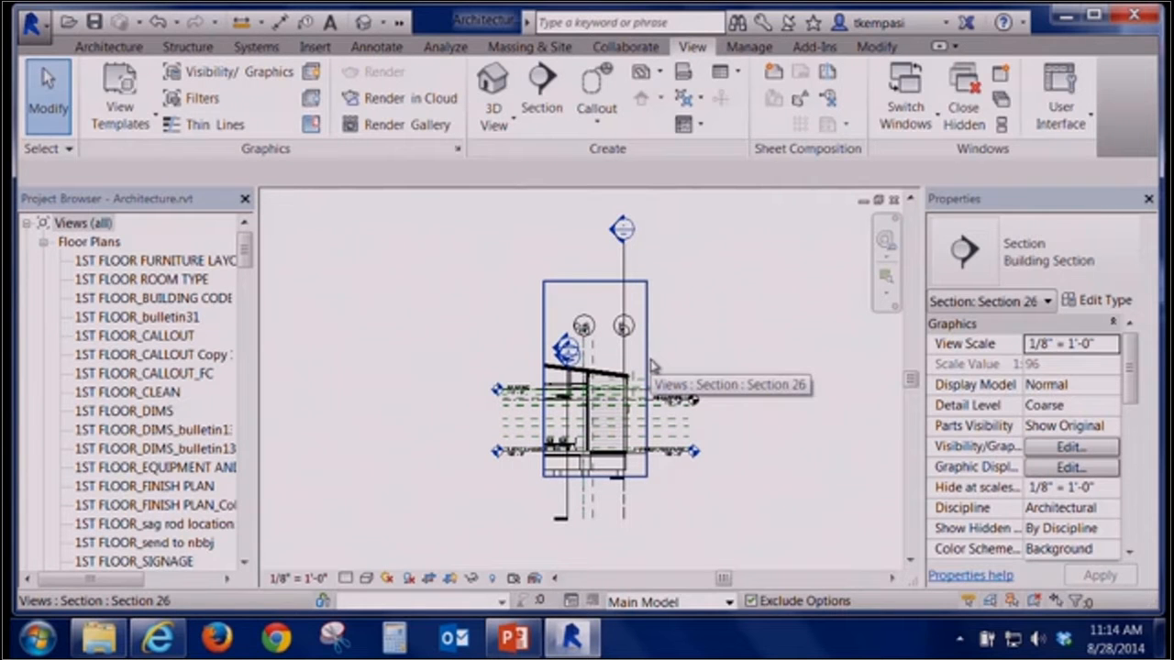
pyautogui.click(894, 201)
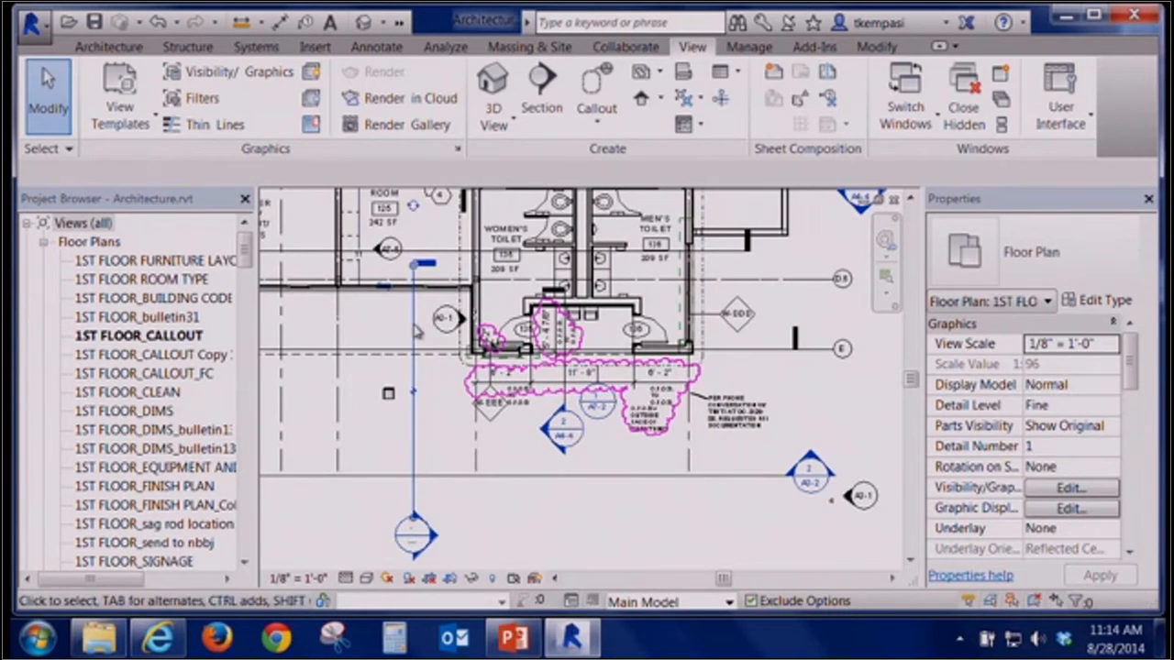
pyautogui.click(413, 332)
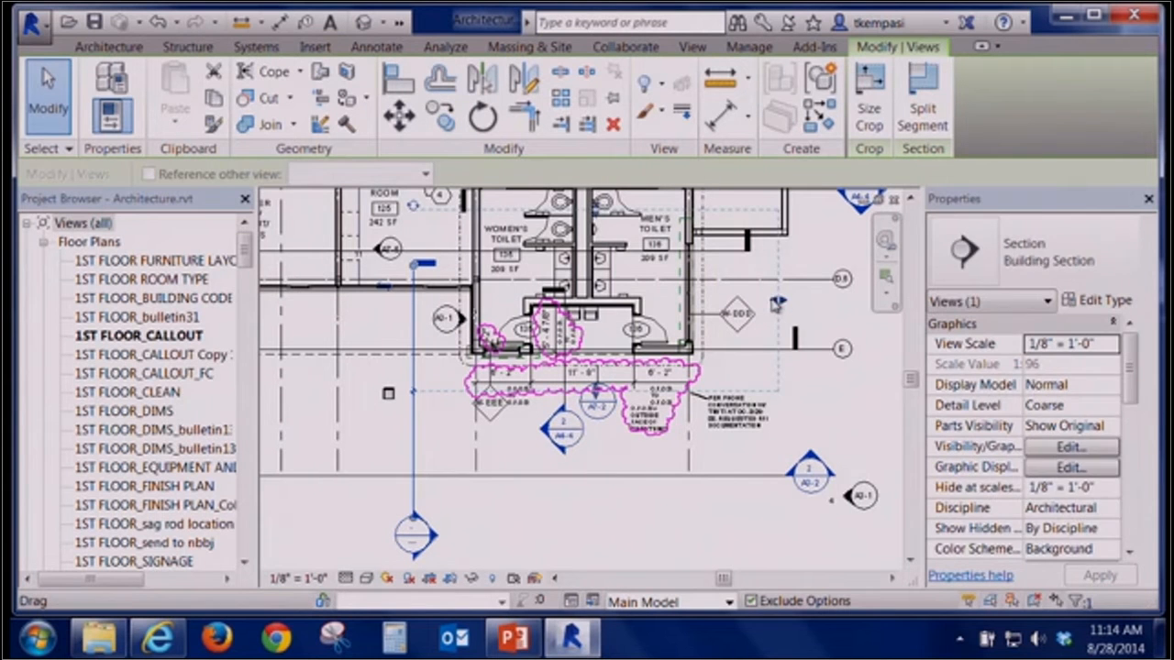
pyautogui.rightClick(415, 302)
pyautogui.click(486, 235)
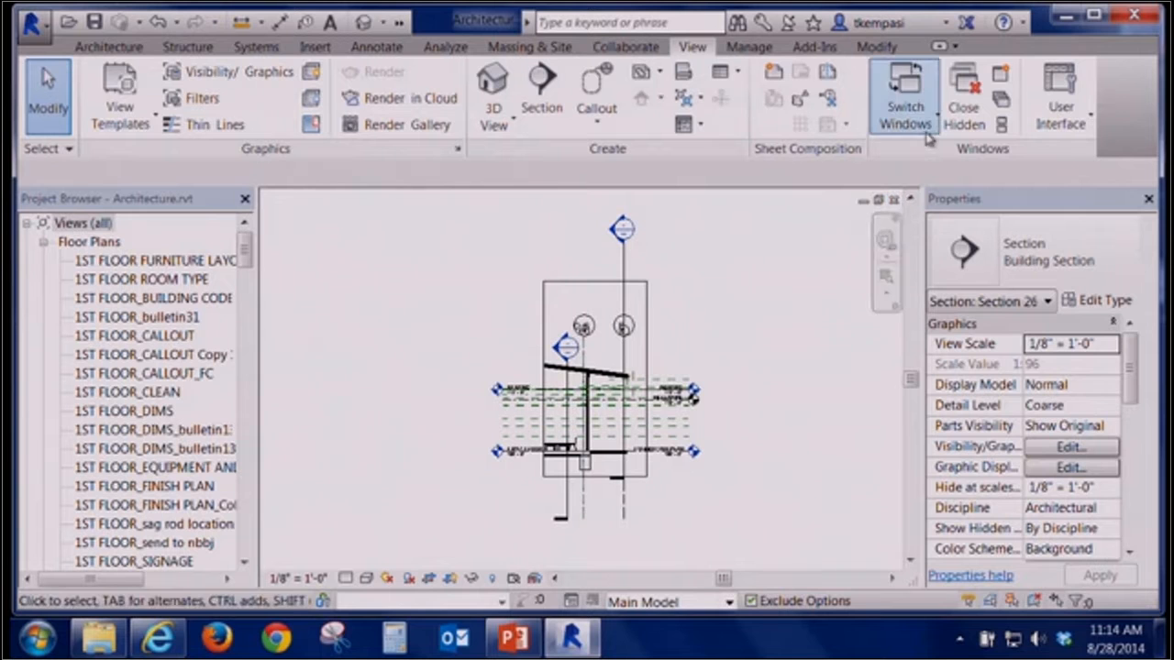
pyautogui.click(894, 200)
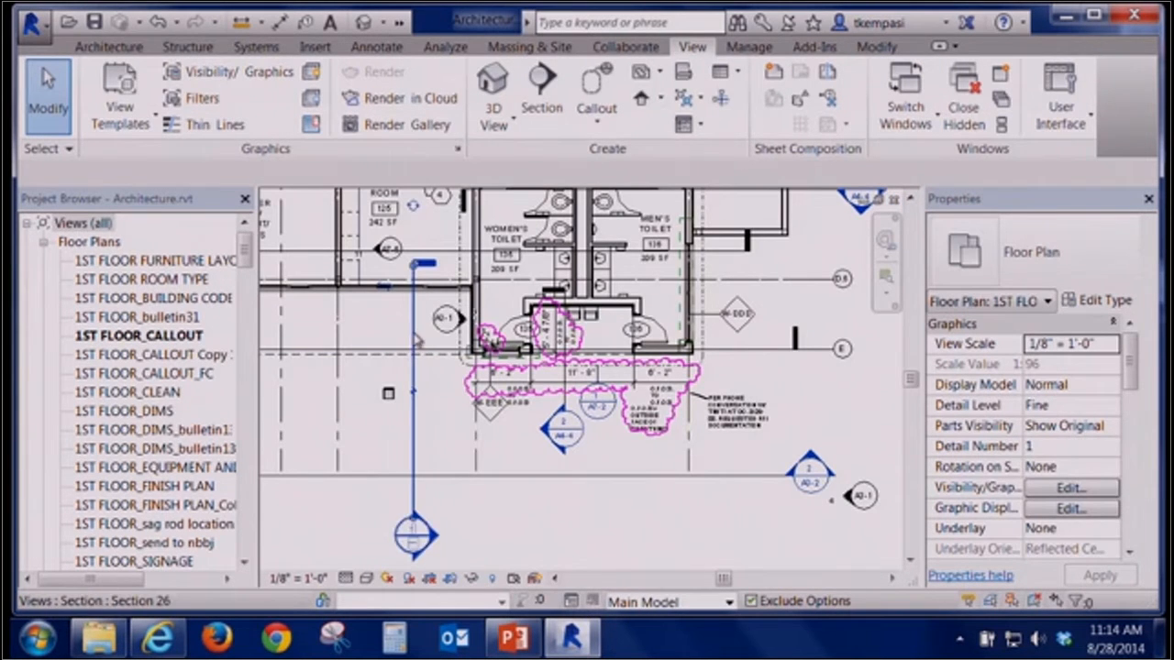
# Try placing an interior elevation marker to the right of the garage, then undo it
pyautogui.click(418, 341)
pyautogui.moveTo(464, 466); pyautogui.dragTo(470, 497, button='middle')
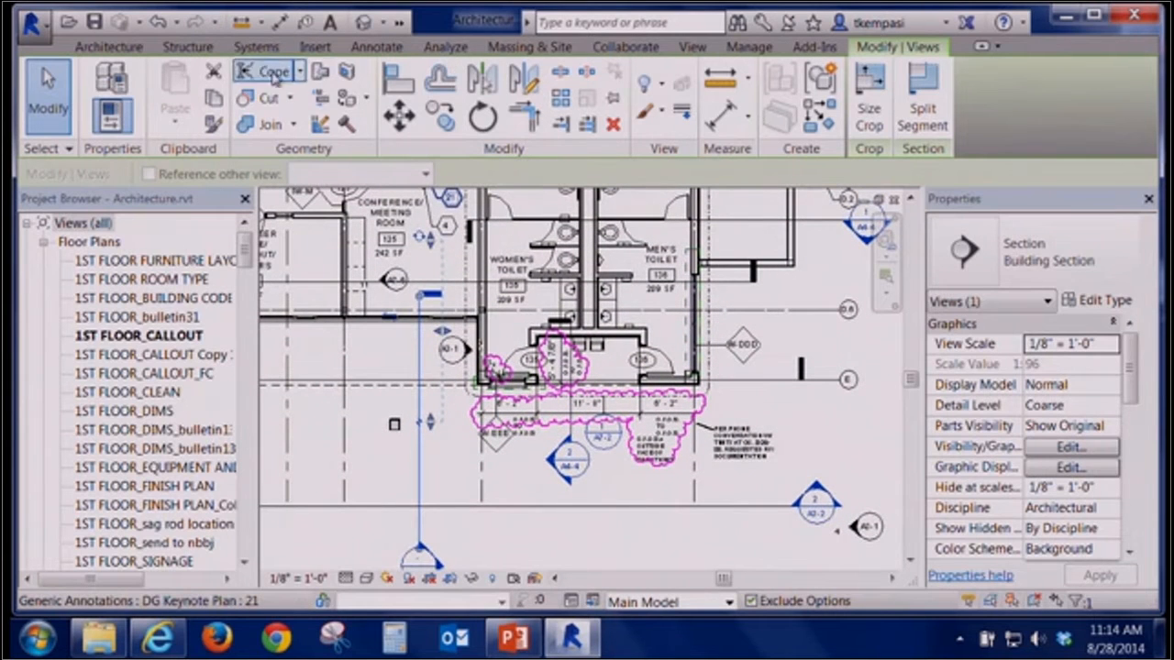
pyautogui.click(693, 47)
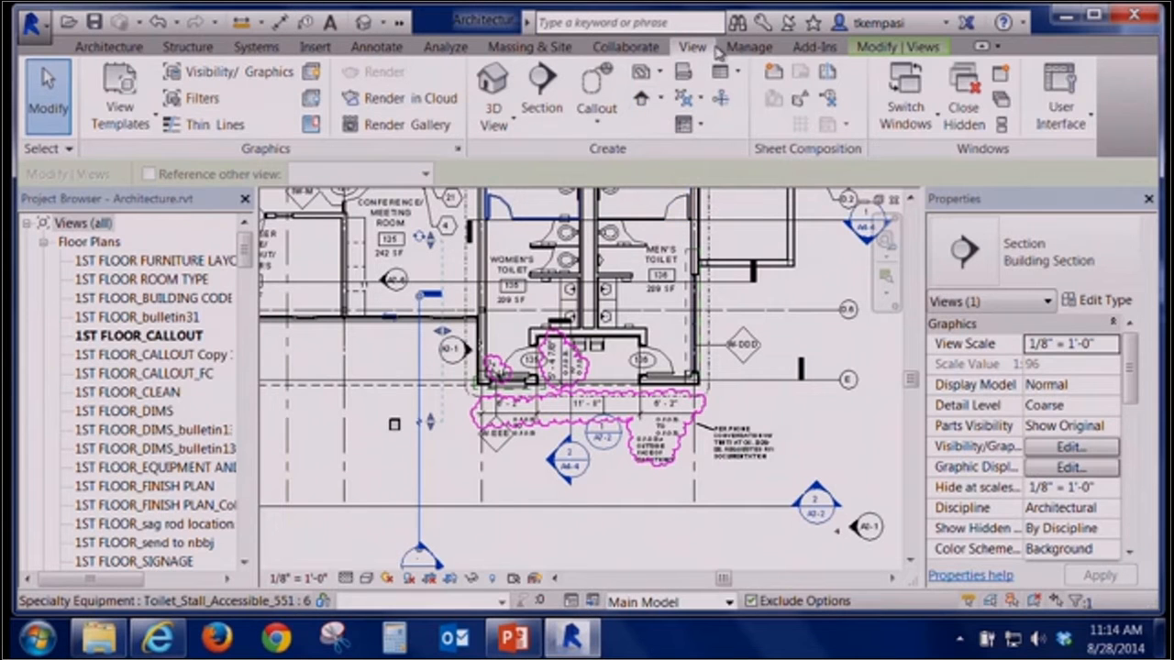
pyautogui.click(644, 99)
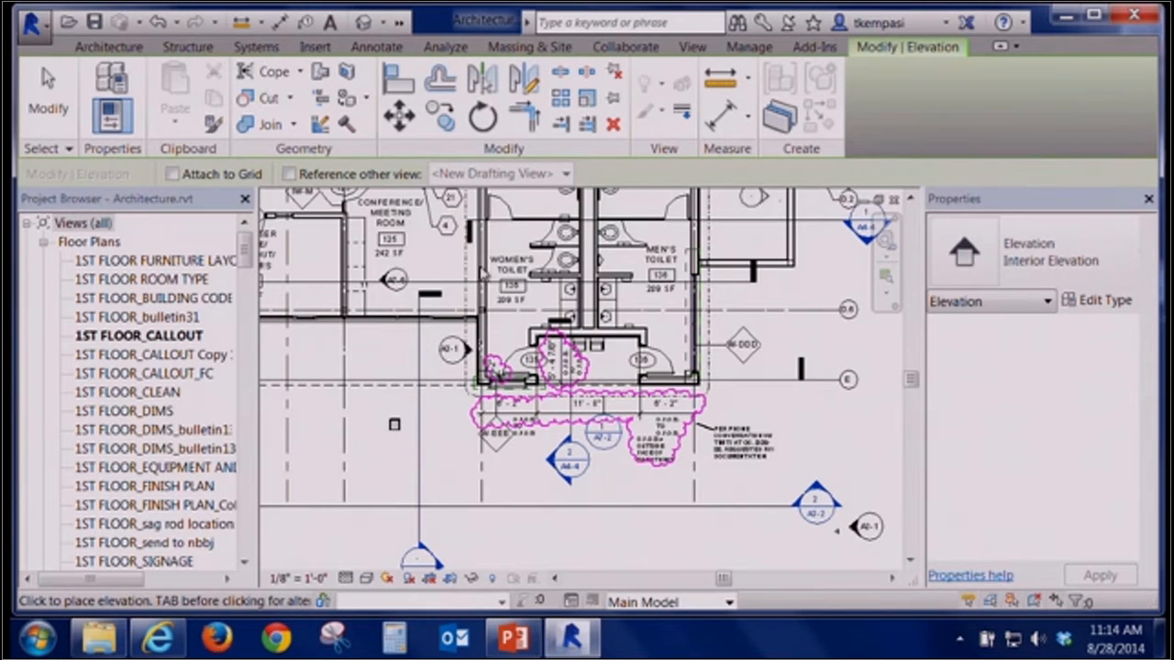
pyautogui.moveTo(387, 376); pyautogui.dragTo(664, 465, button='middle')
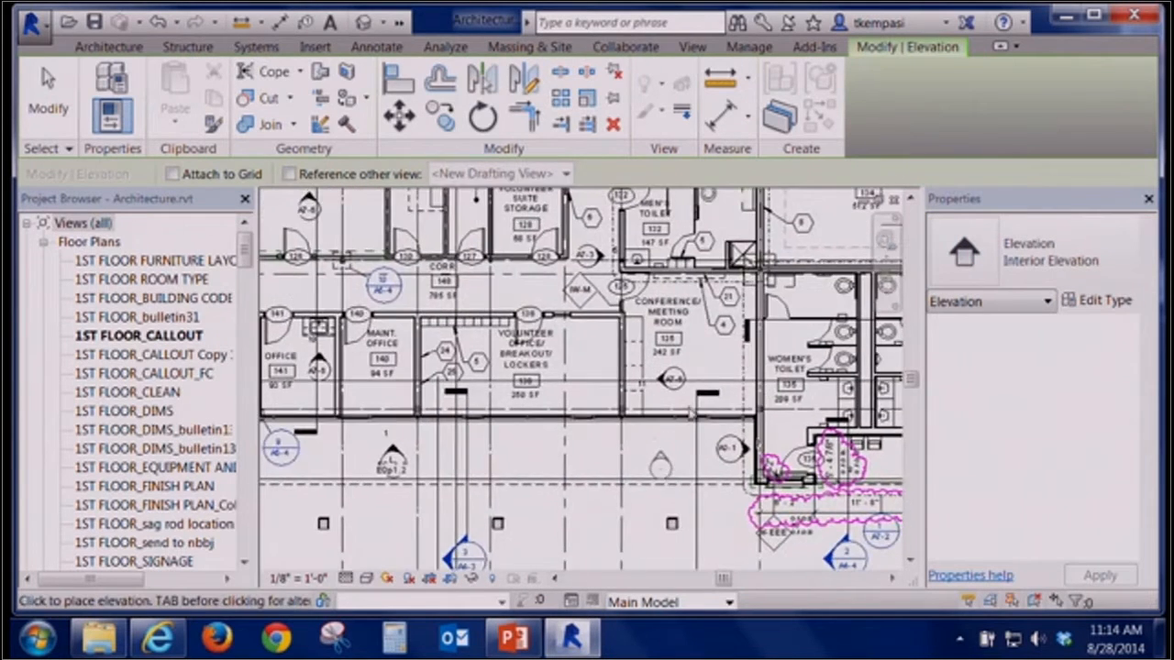
pyautogui.scroll(-1, 624, 433)
pyautogui.moveTo(622, 433); pyautogui.dragTo(242, 487, button='middle')
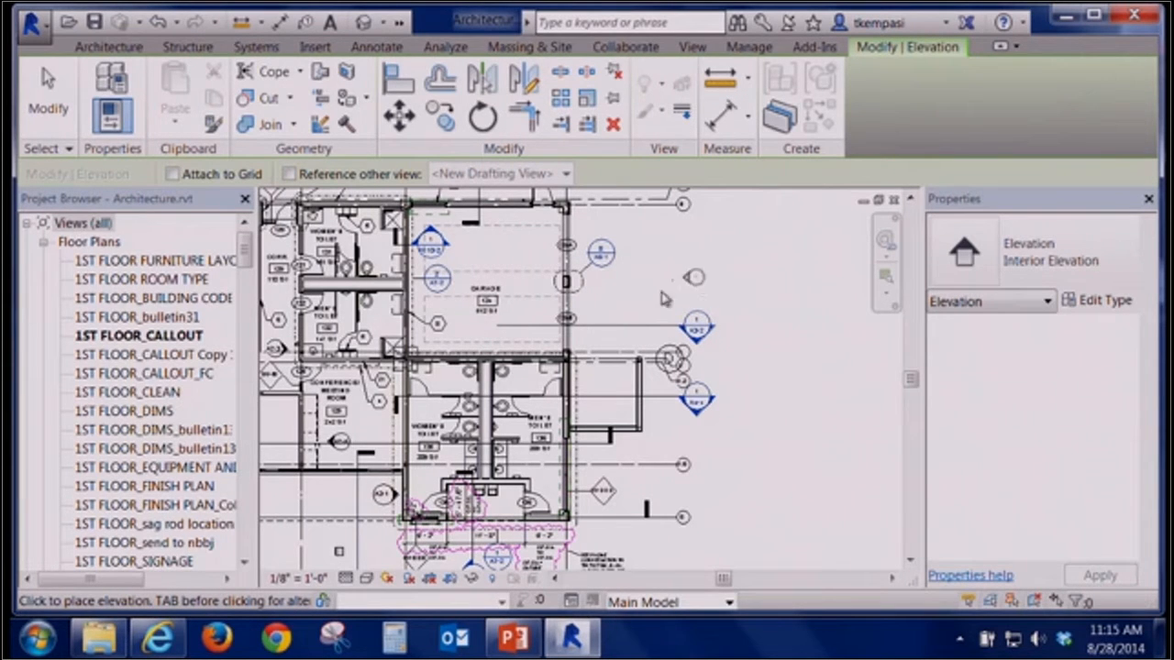
pyautogui.click(46, 96)
pyautogui.click(664, 301)
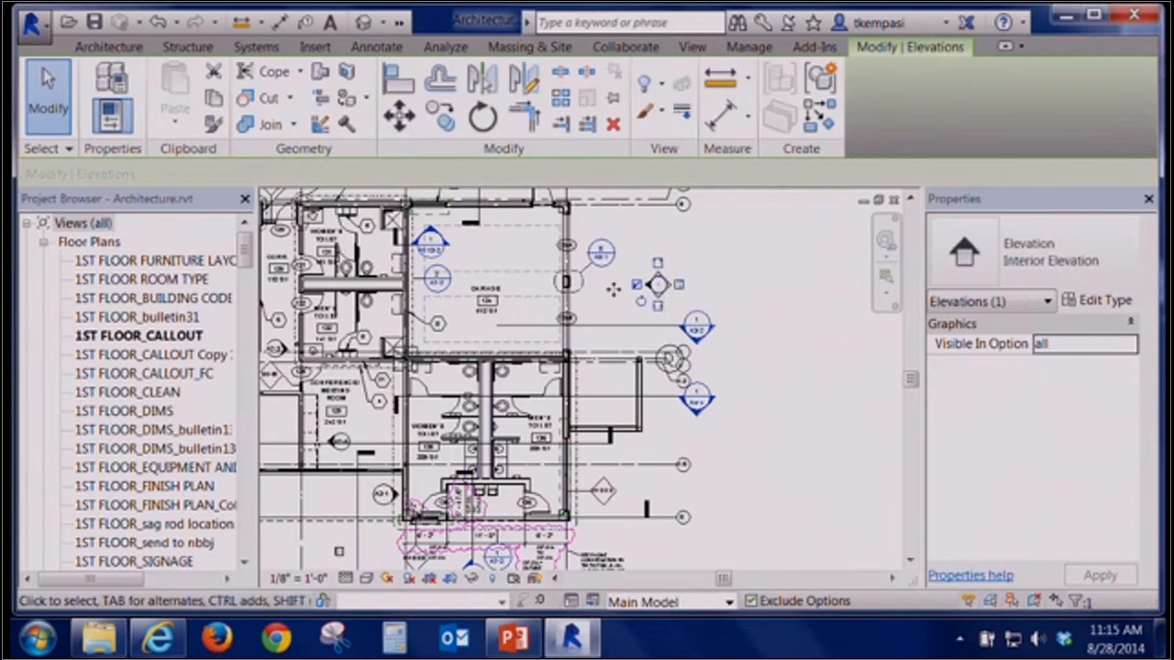
pyautogui.click(159, 23)
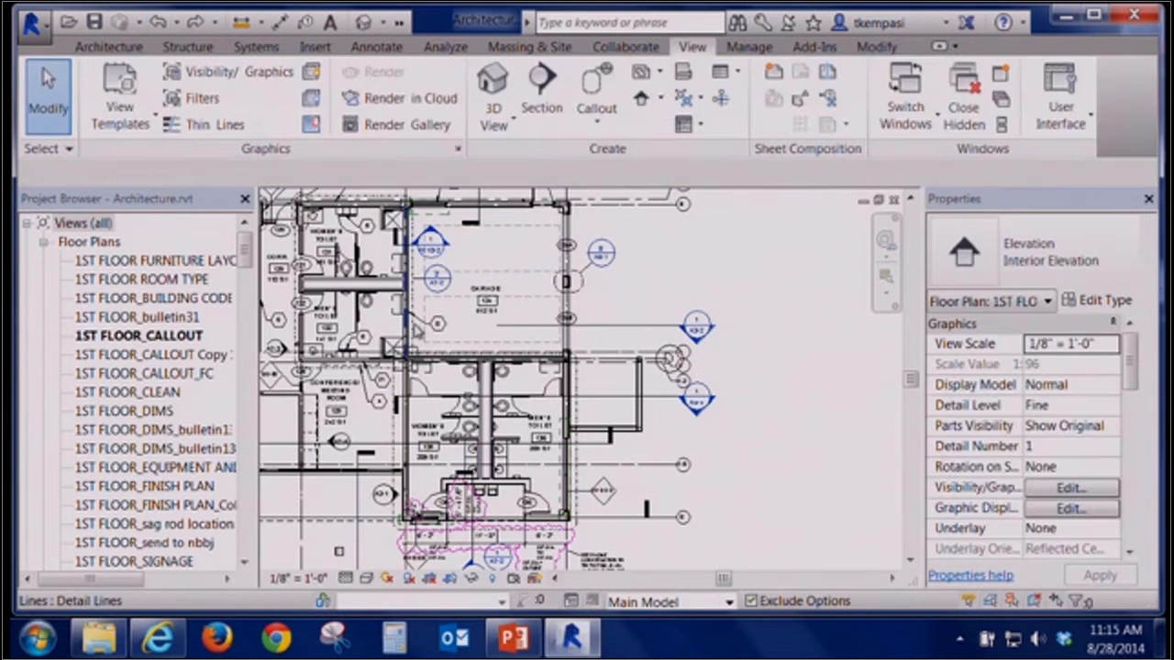
# Place an interior elevation marker inside the Women's Toilet room, facing left
pyautogui.moveTo(430, 341); pyautogui.dragTo(440, 262, button='middle')
pyautogui.scroll(1, 538, 392)
pyautogui.scroll(2, 538, 392)
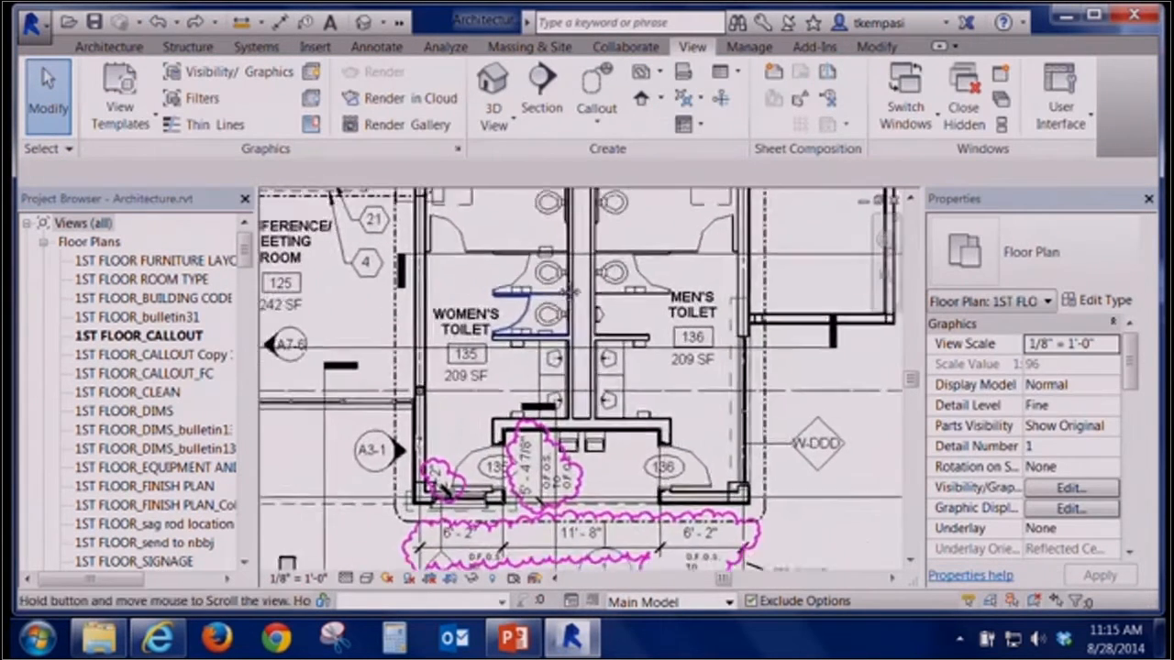
pyautogui.moveTo(538, 392); pyautogui.dragTo(572, 355, button='middle')
pyautogui.click(642, 98)
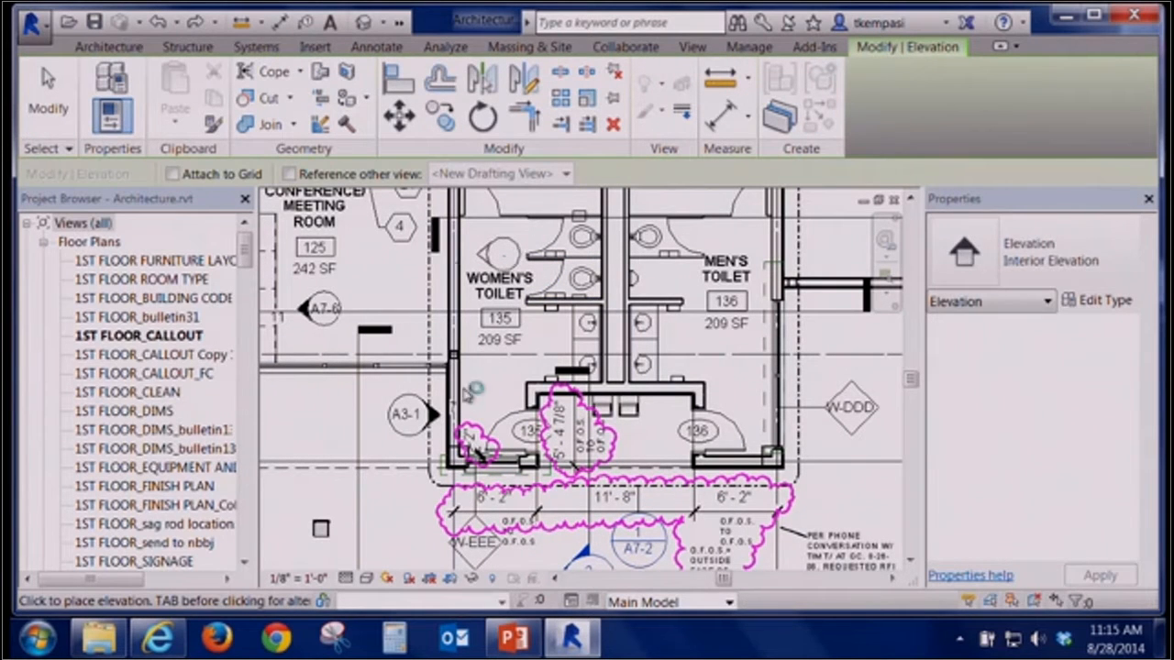
pyautogui.click(501, 253)
pyautogui.press('Escape')
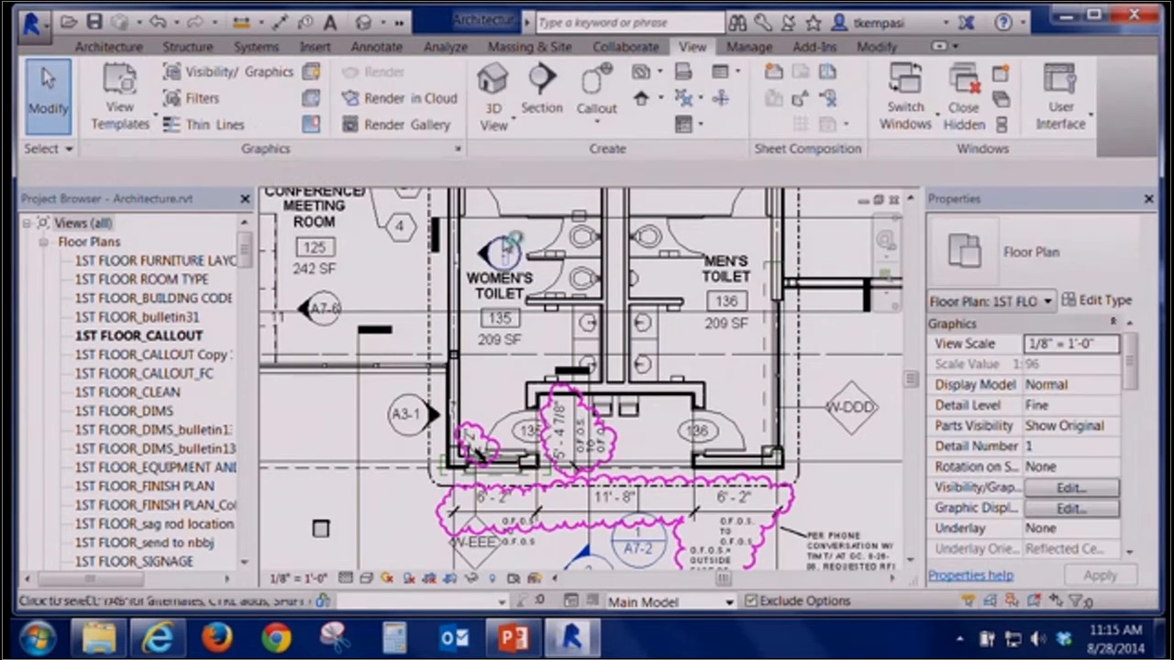
# Turn on the upward and rightward view directions on the Women's Toilet elevation marker
pyautogui.click(502, 253)
pyautogui.moveTo(418, 251); pyautogui.dragTo(372, 335, button='middle')
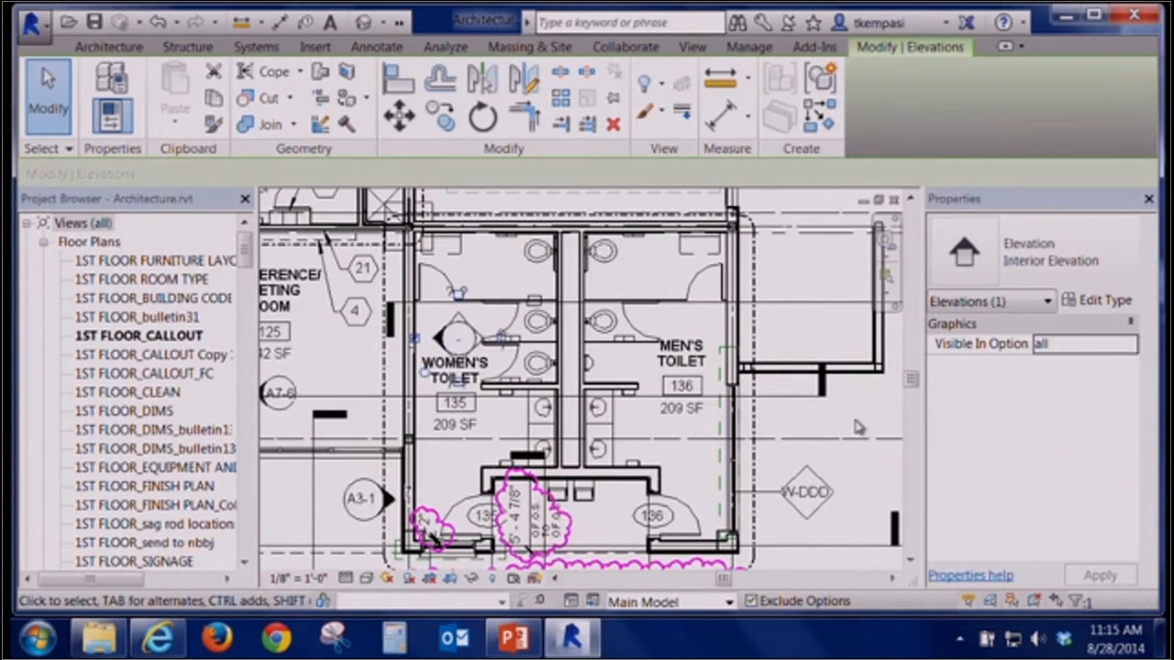
pyautogui.click(856, 421)
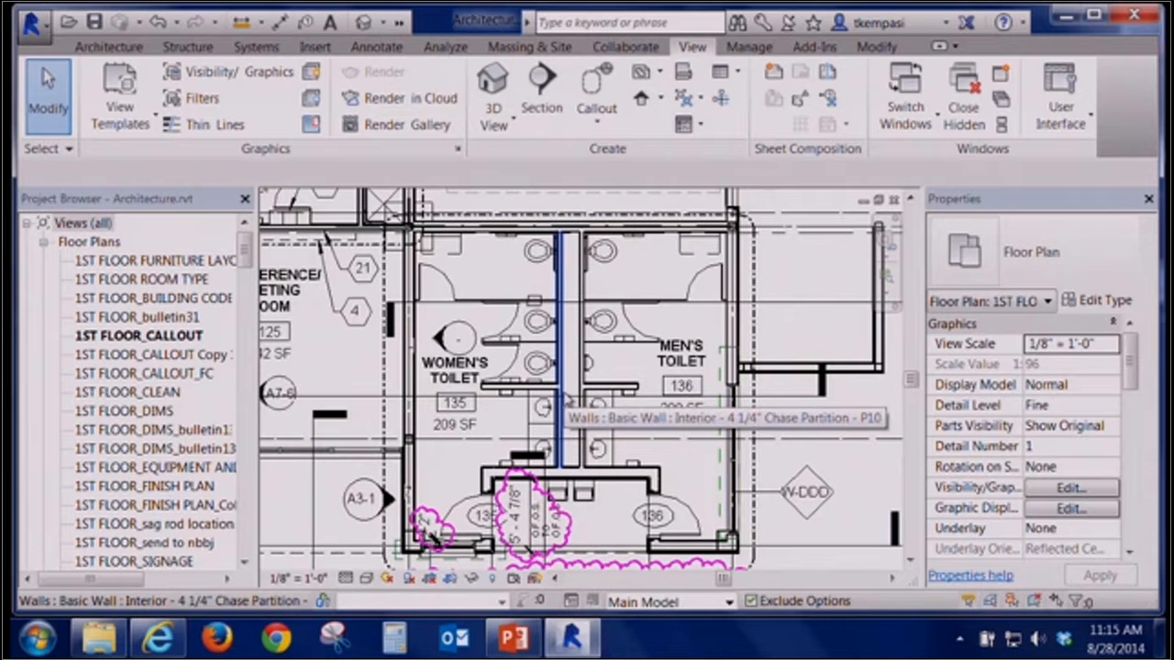
pyautogui.click(457, 335)
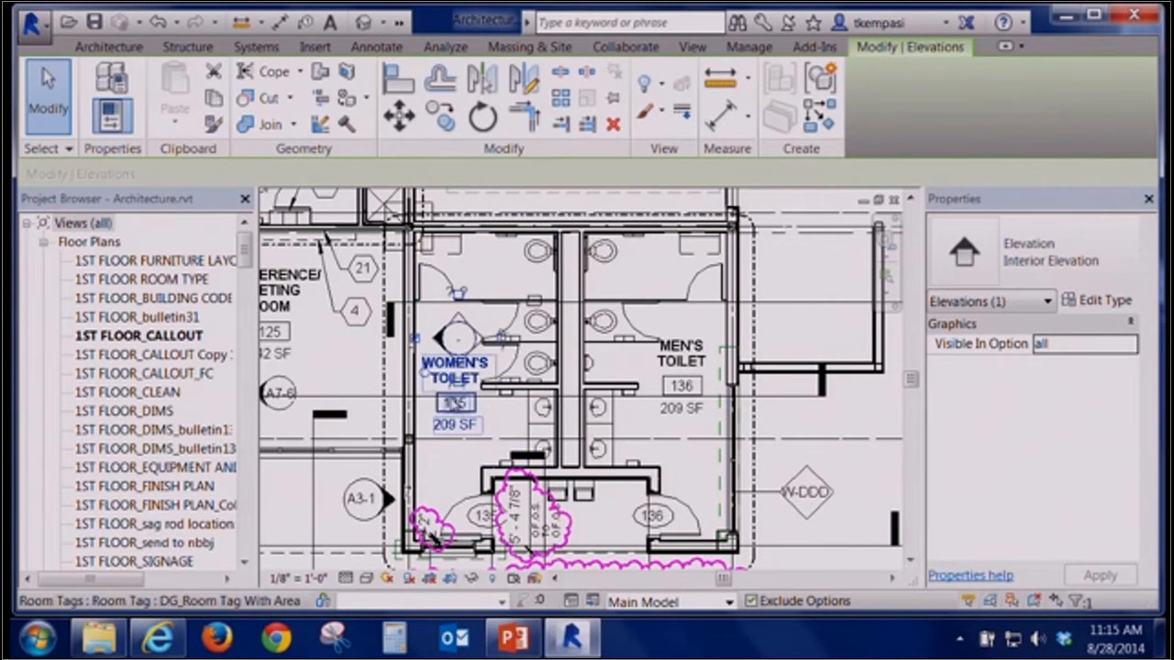
pyautogui.scroll(2, 450, 400)
pyautogui.scroll(1, 344, 376)
pyautogui.moveTo(351, 384); pyautogui.dragTo(371, 500, button='middle')
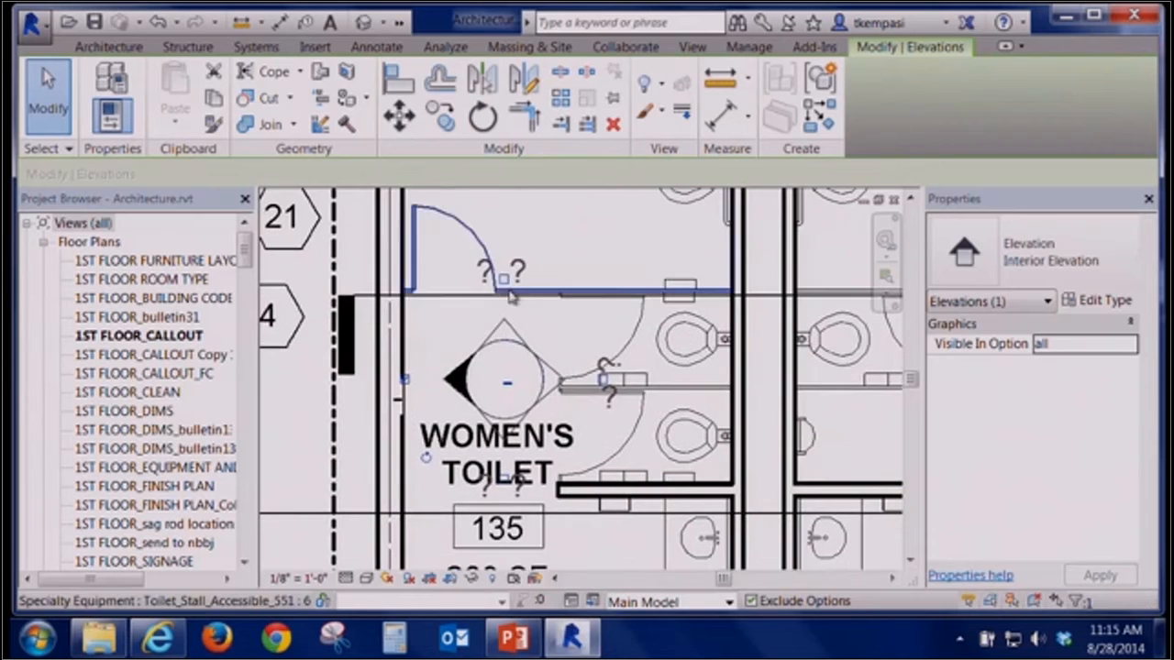
pyautogui.click(503, 279)
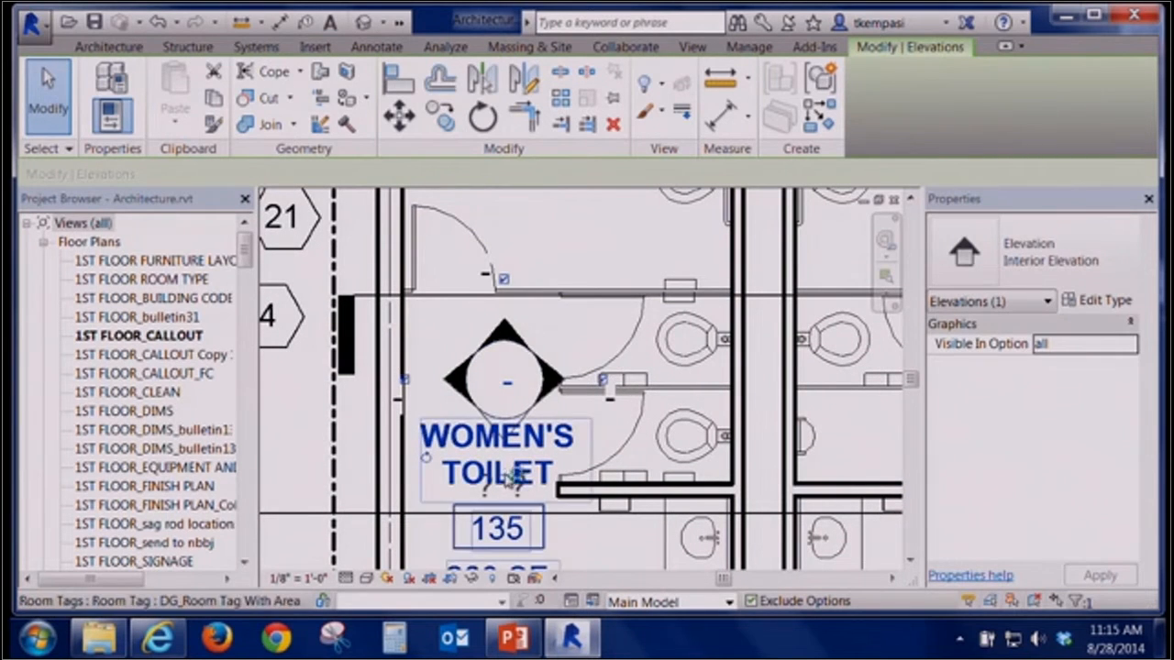
pyautogui.click(606, 389)
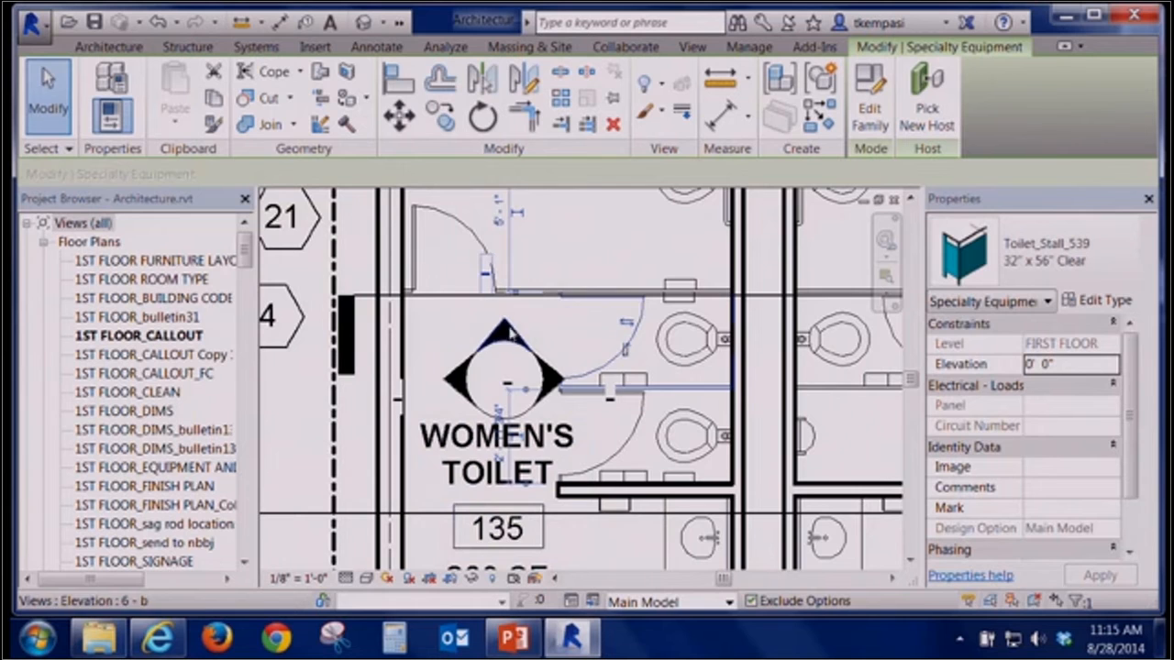
# Open two of the new Women's Toilet elevation views to review them, closing each one
pyautogui.scroll(-1, 570, 406)
pyautogui.scroll(-1, 571, 406)
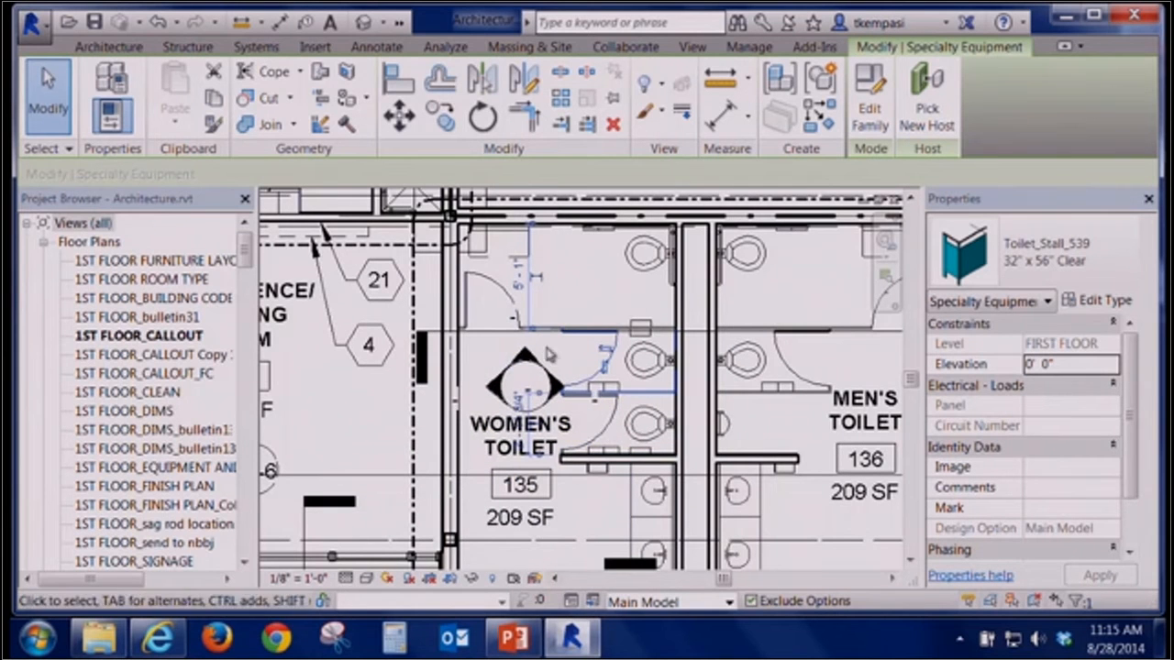
pyautogui.moveTo(566, 362); pyautogui.dragTo(573, 329, button='middle')
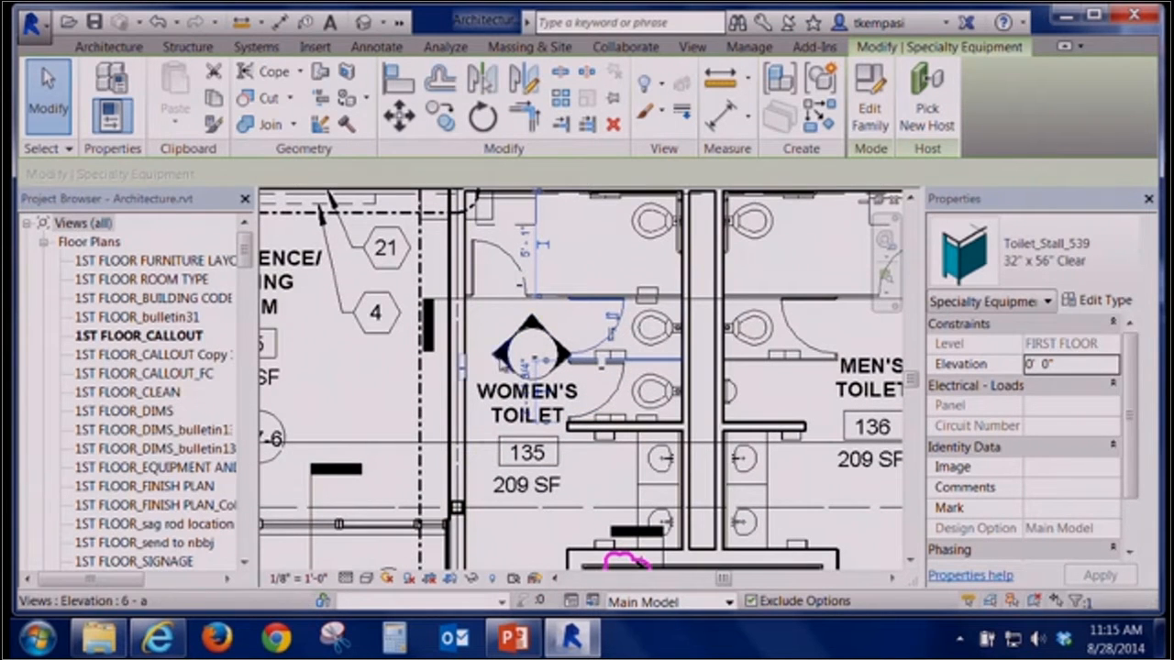
pyautogui.doubleClick(514, 354)
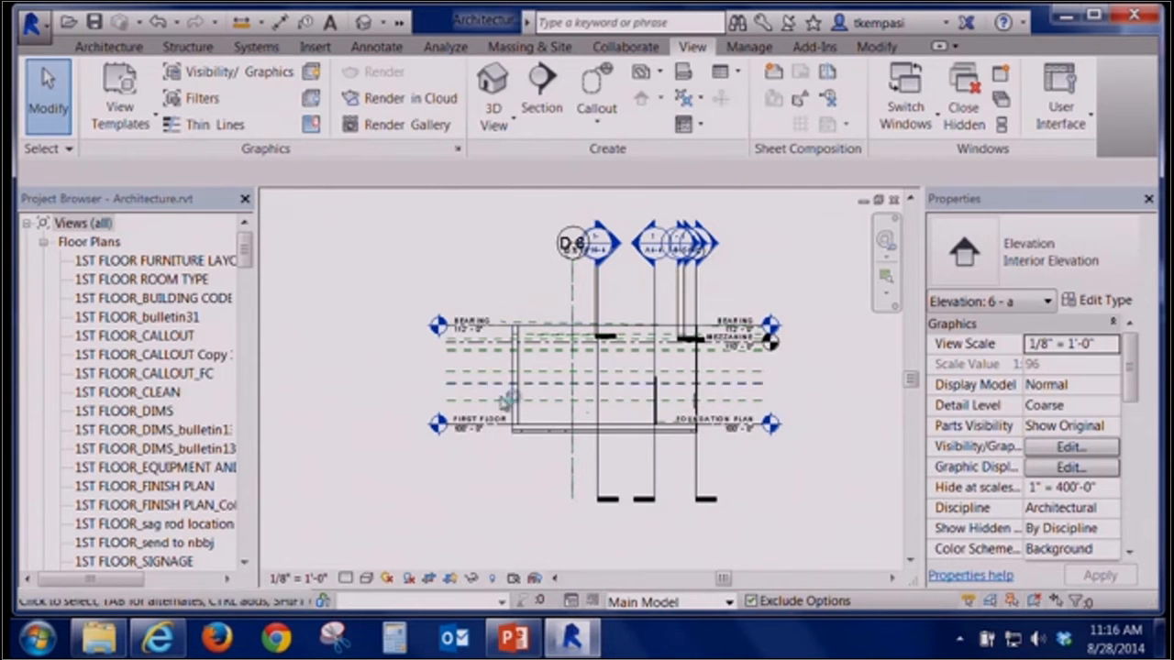
pyautogui.click(895, 200)
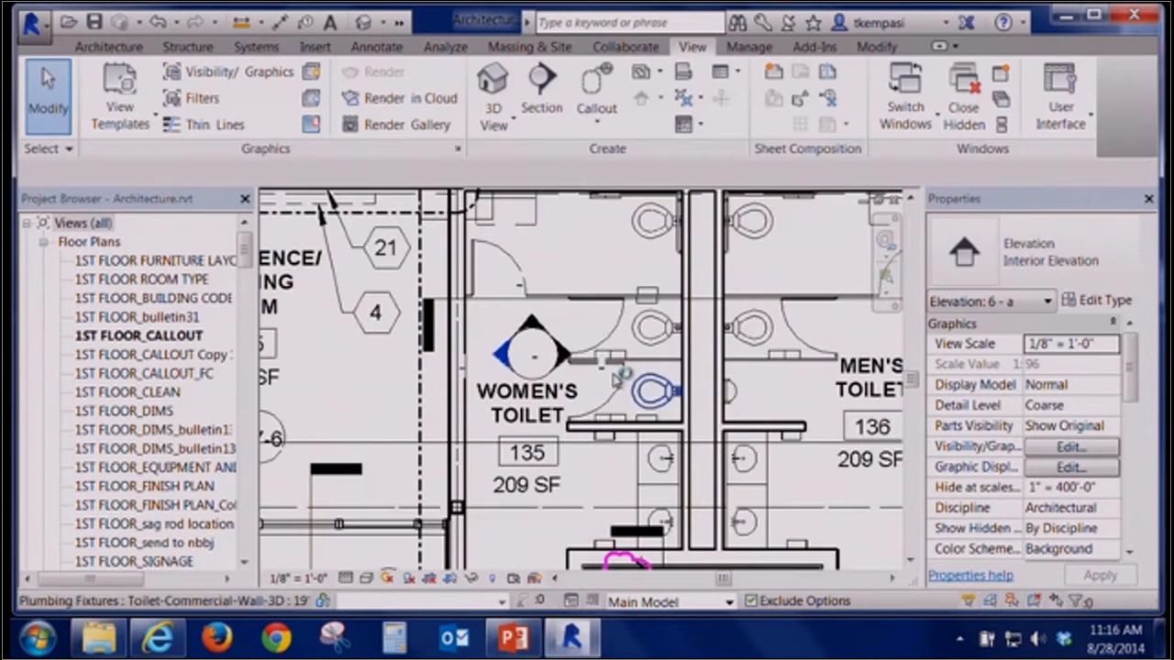
pyautogui.doubleClick(565, 366)
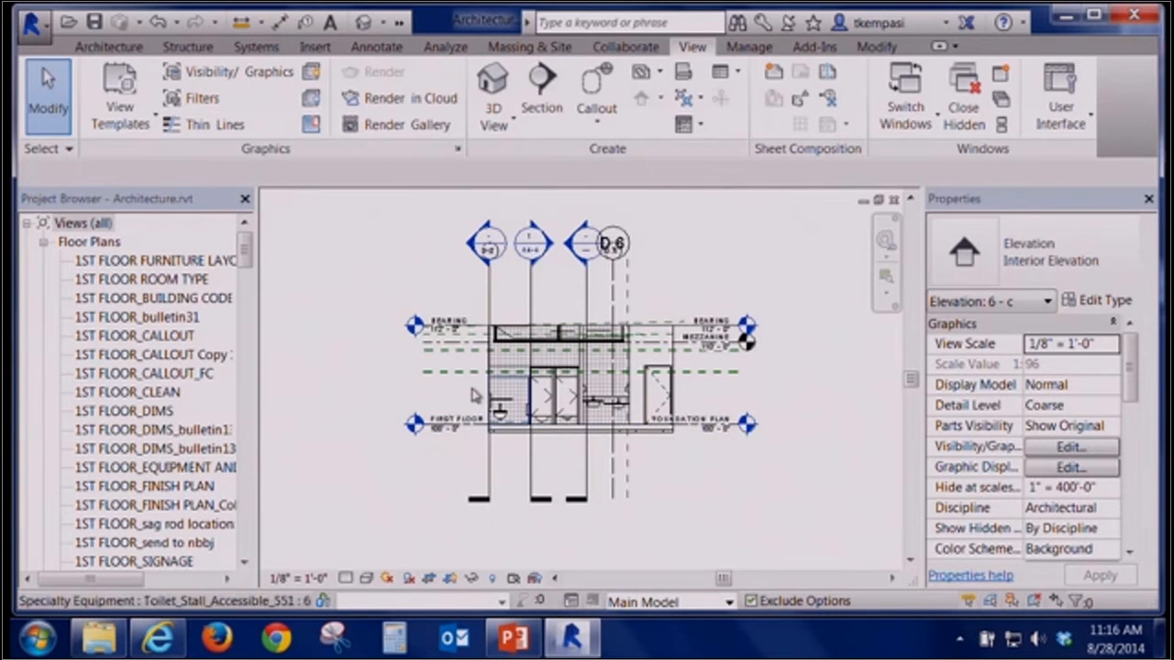
pyautogui.scroll(3, 525, 384)
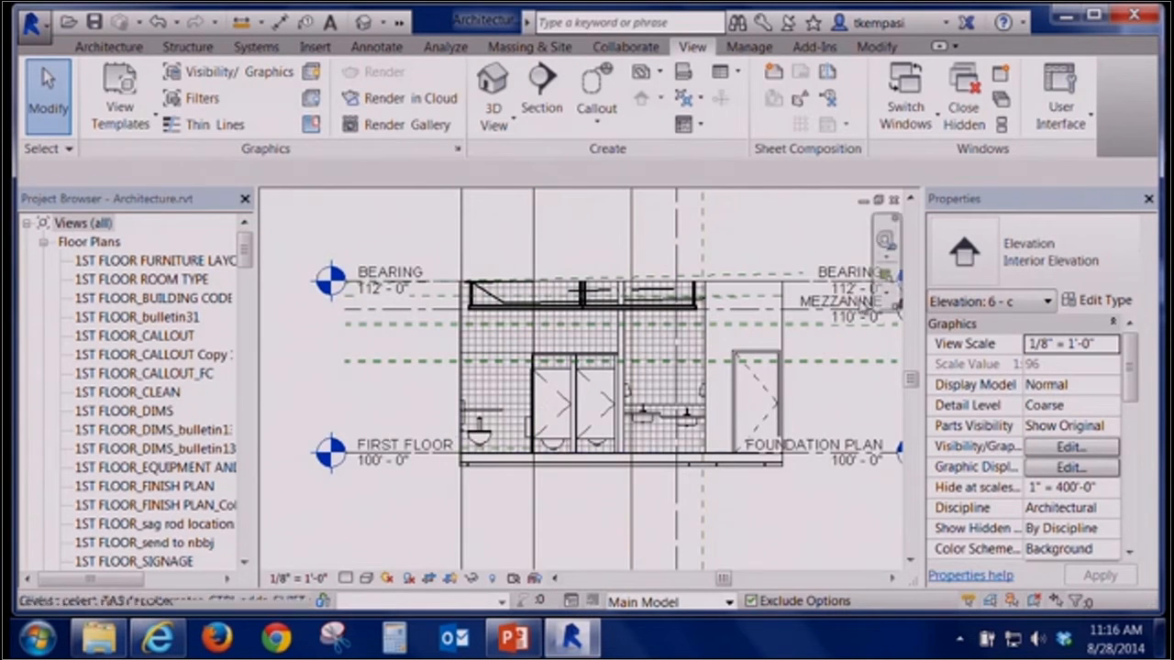
pyautogui.click(896, 201)
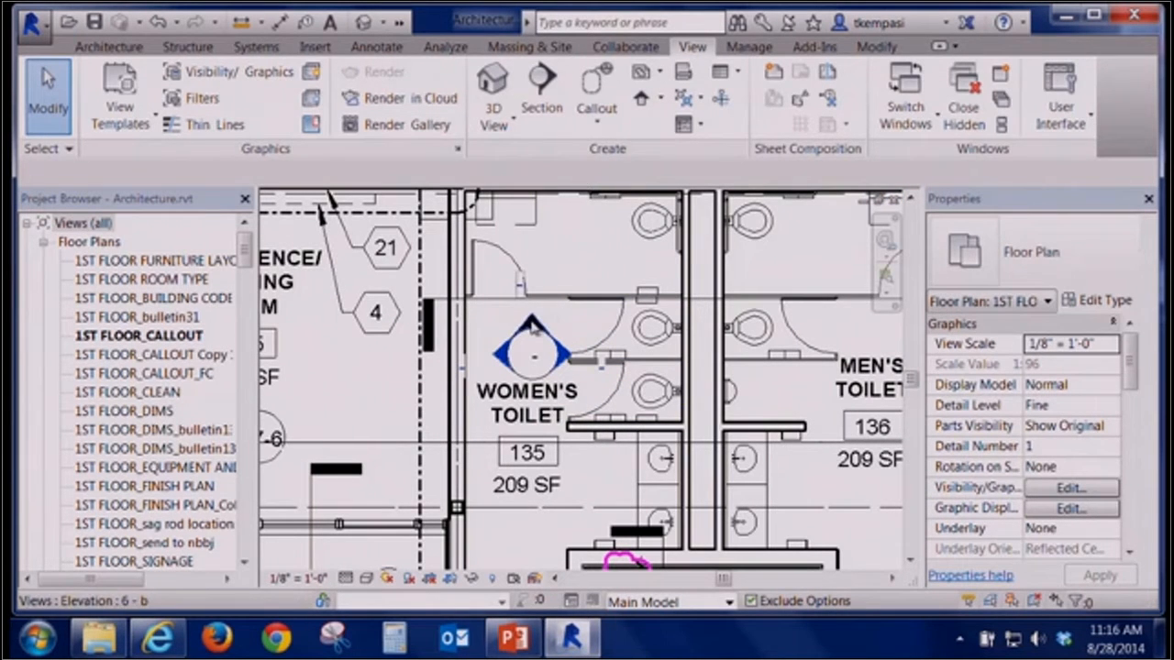
# Select the upward-facing elevation and drag its extent so it stops at the partition between the toilets
pyautogui.click(532, 327)
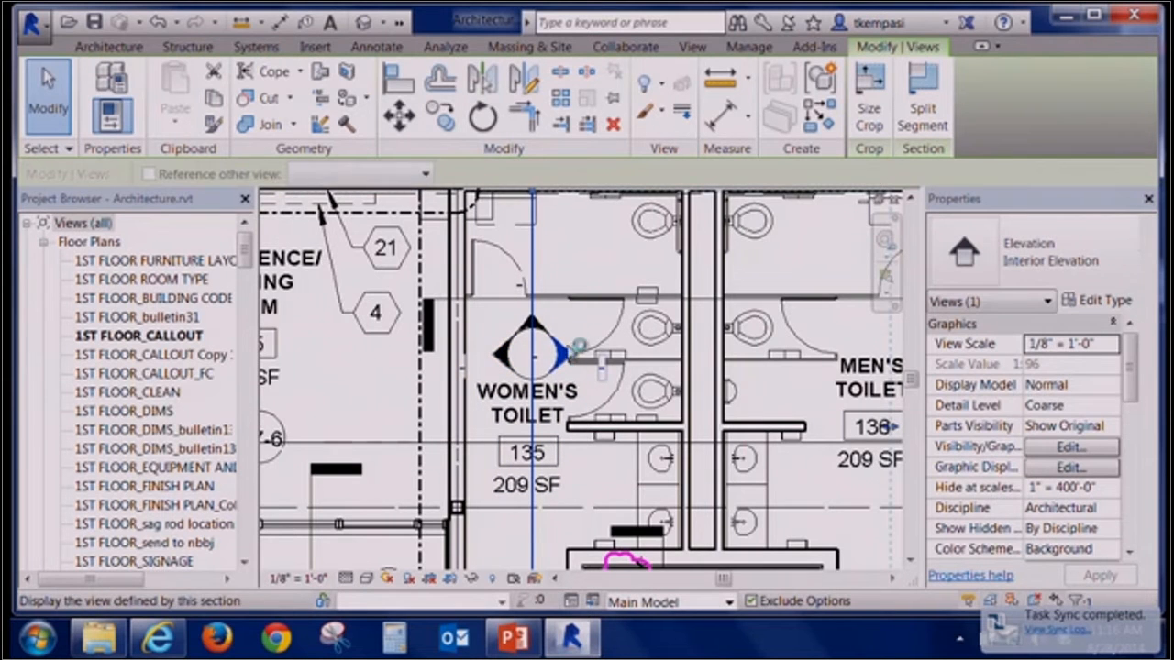
pyautogui.scroll(-2, 573, 331)
pyautogui.moveTo(563, 300); pyautogui.dragTo(557, 315, button='middle')
pyautogui.moveTo(556, 315)
pyautogui.mouseDown()
pyautogui.moveTo(585, 298)
pyautogui.moveTo(550, 303)
pyautogui.mouseUp()
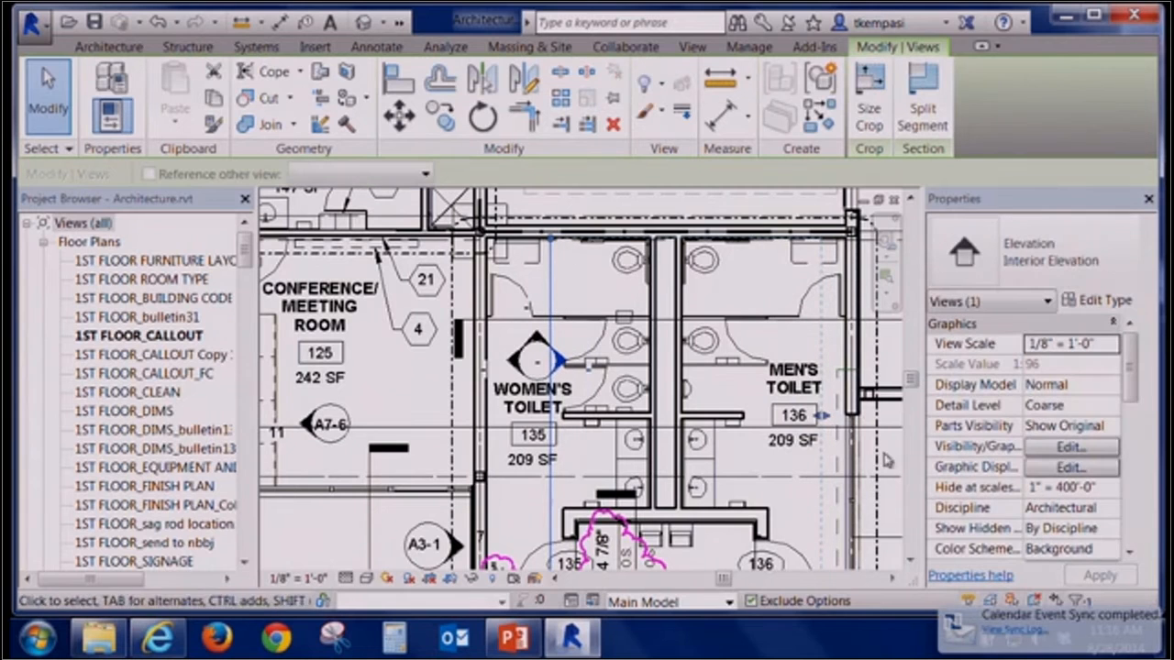
pyautogui.moveTo(824, 416); pyautogui.dragTo(666, 414)
pyautogui.scroll(-2, 667, 415)
pyautogui.scroll(3, 667, 415)
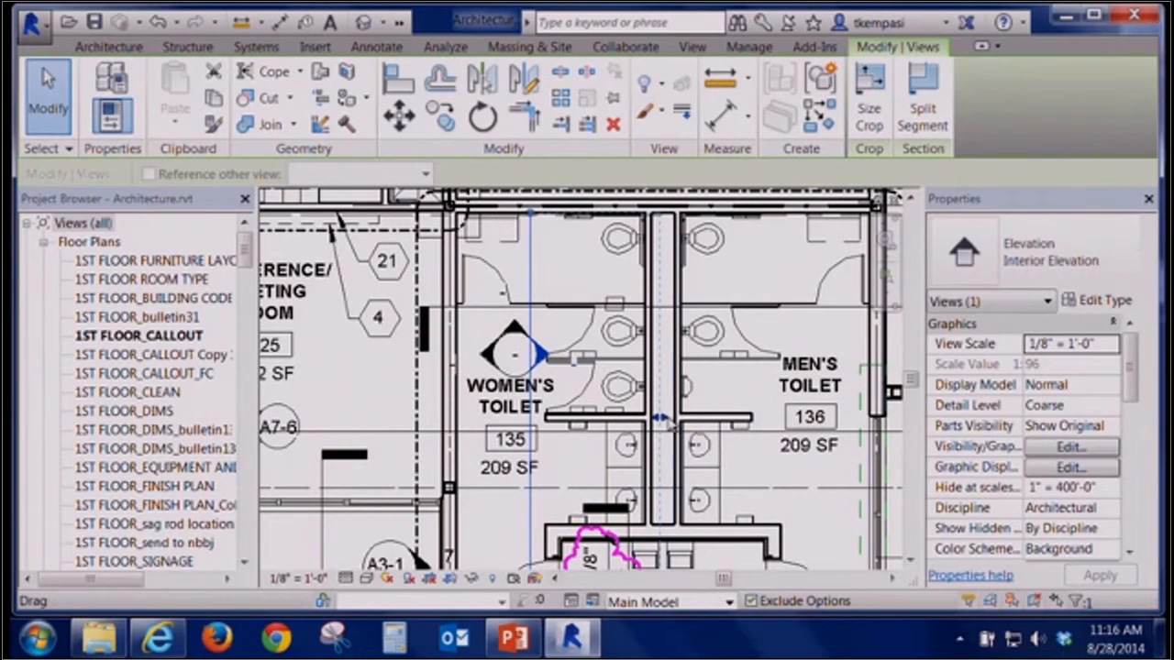
pyautogui.moveTo(530, 214)
pyautogui.mouseDown()
pyautogui.moveTo(530, 250)
pyautogui.moveTo(531, 218)
pyautogui.mouseUp()
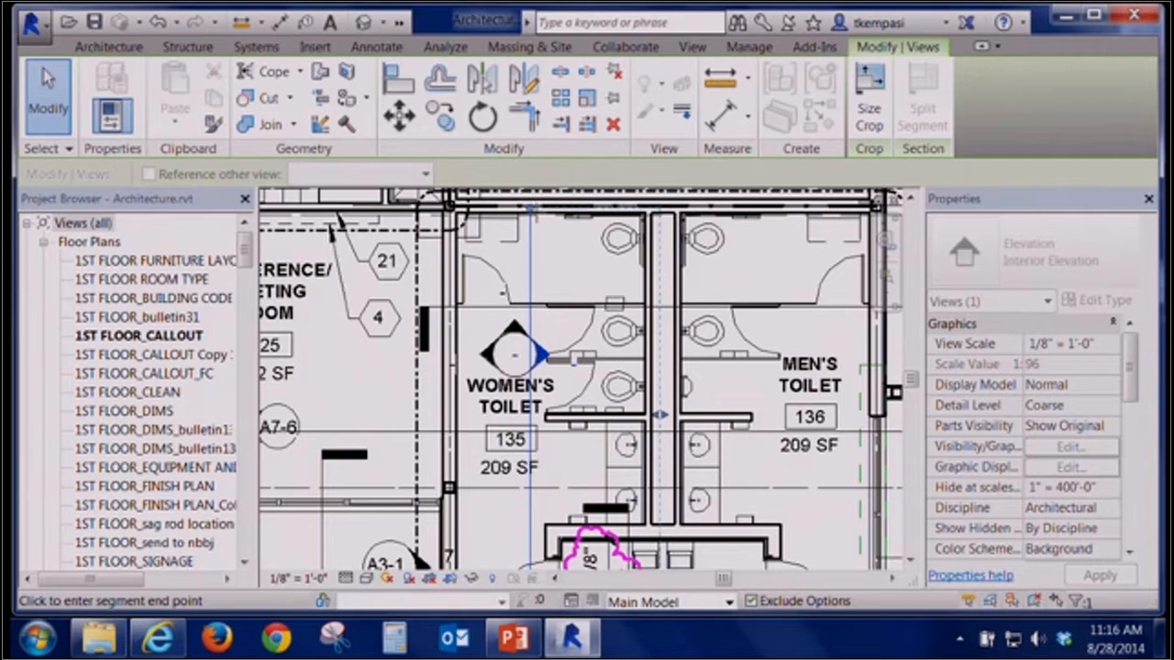
pyautogui.moveTo(533, 214); pyautogui.dragTo(531, 214)
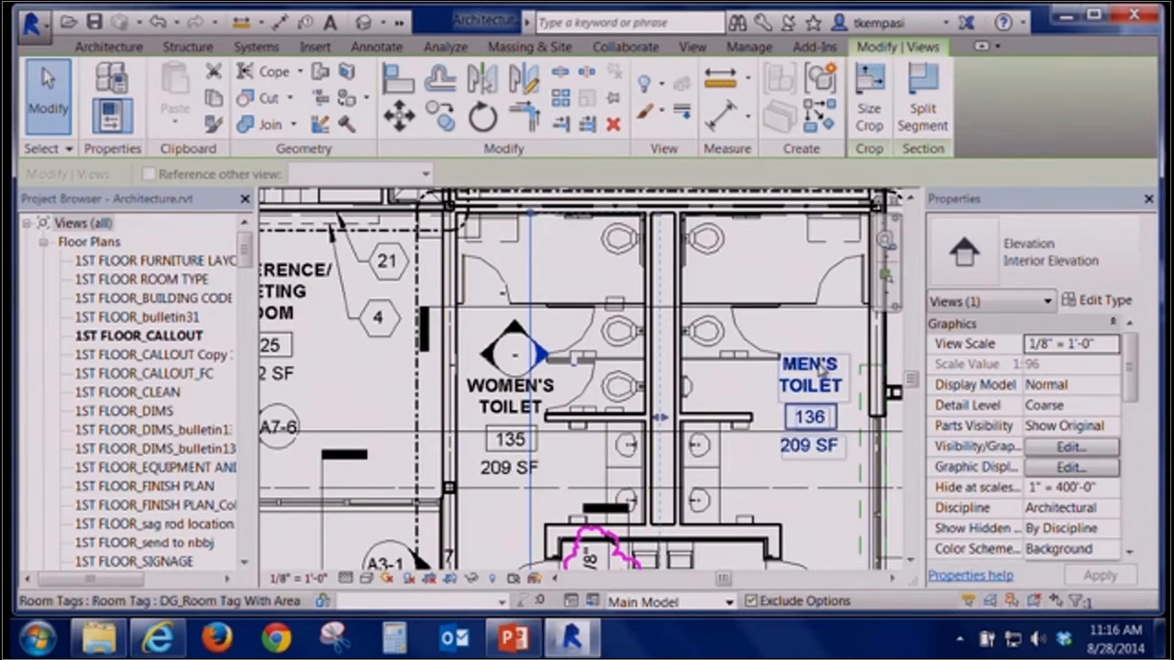
# Draw a callout rectangle around the wall corner at the garage's upper-right corner
pyautogui.scroll(-4, 811, 362)
pyautogui.scroll(-4, 771, 375)
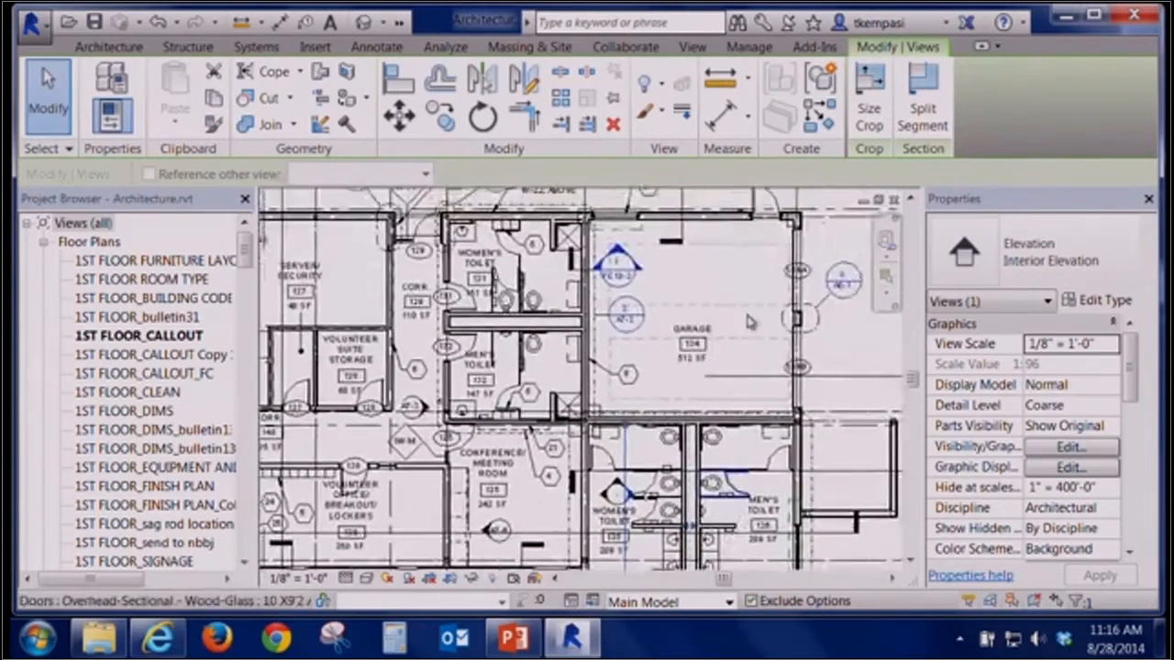
pyautogui.moveTo(718, 375); pyautogui.dragTo(650, 401, button='middle')
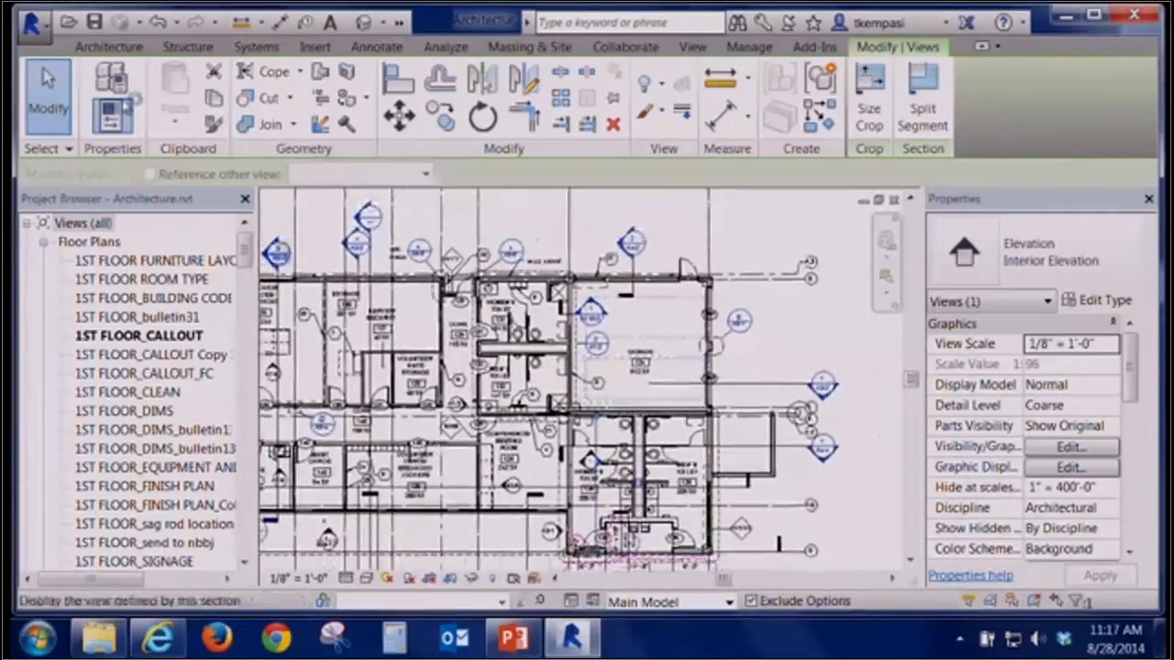
pyautogui.click(693, 47)
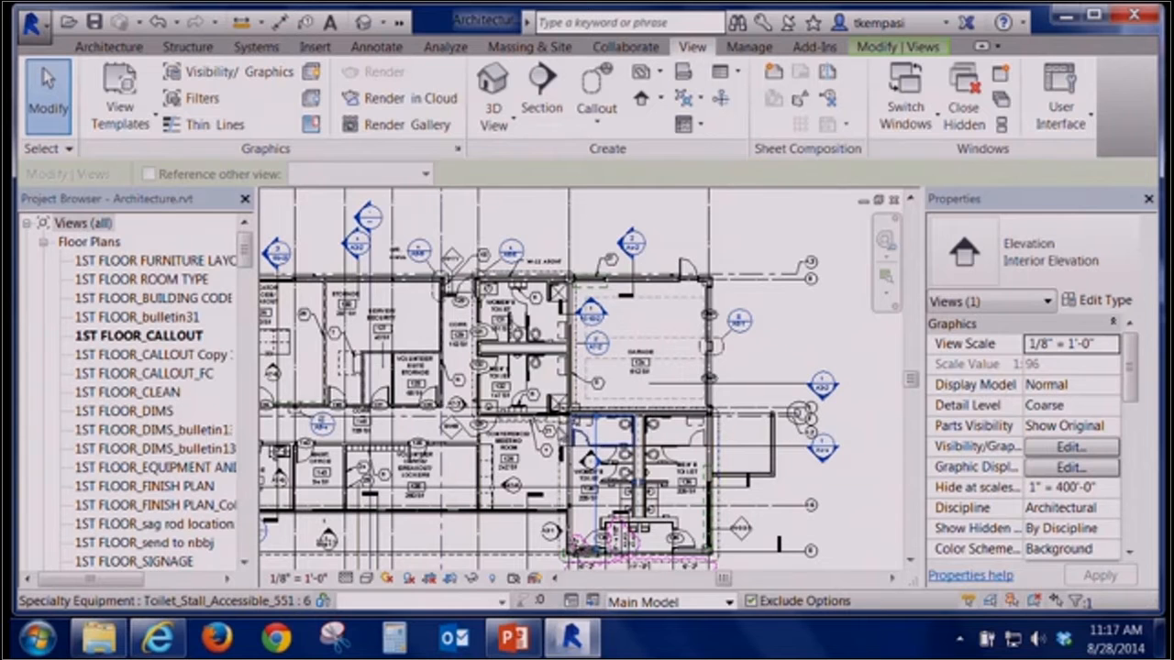
pyautogui.scroll(1, 739, 321)
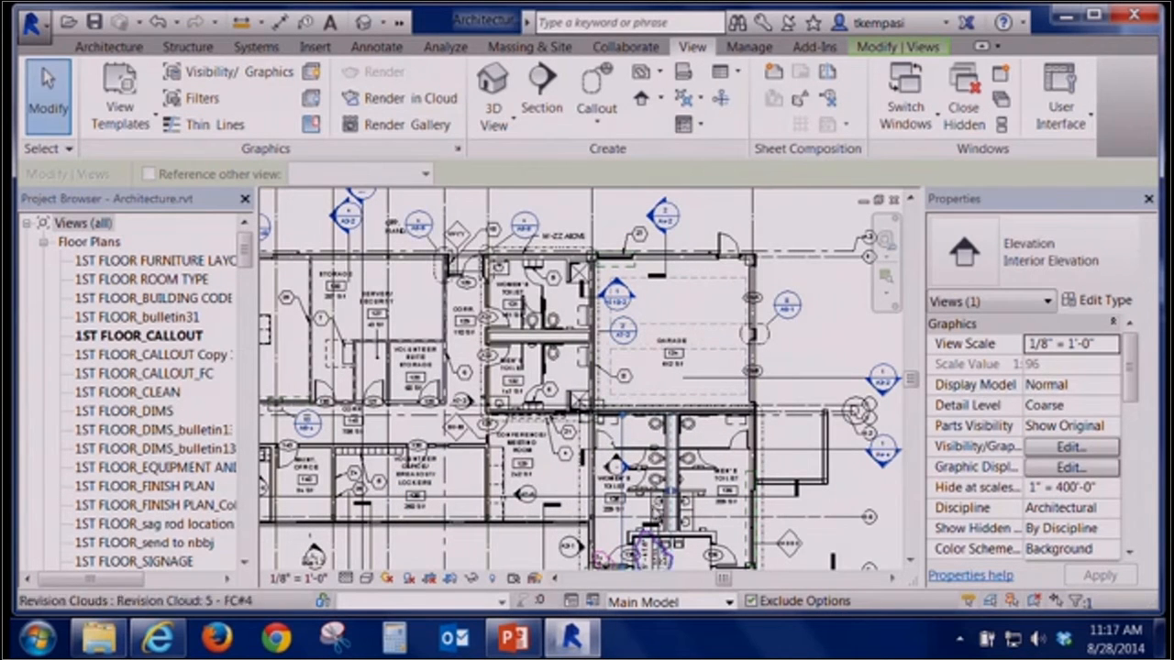
pyautogui.scroll(-1, 645, 460)
pyautogui.moveTo(646, 448); pyautogui.dragTo(555, 407, button='middle')
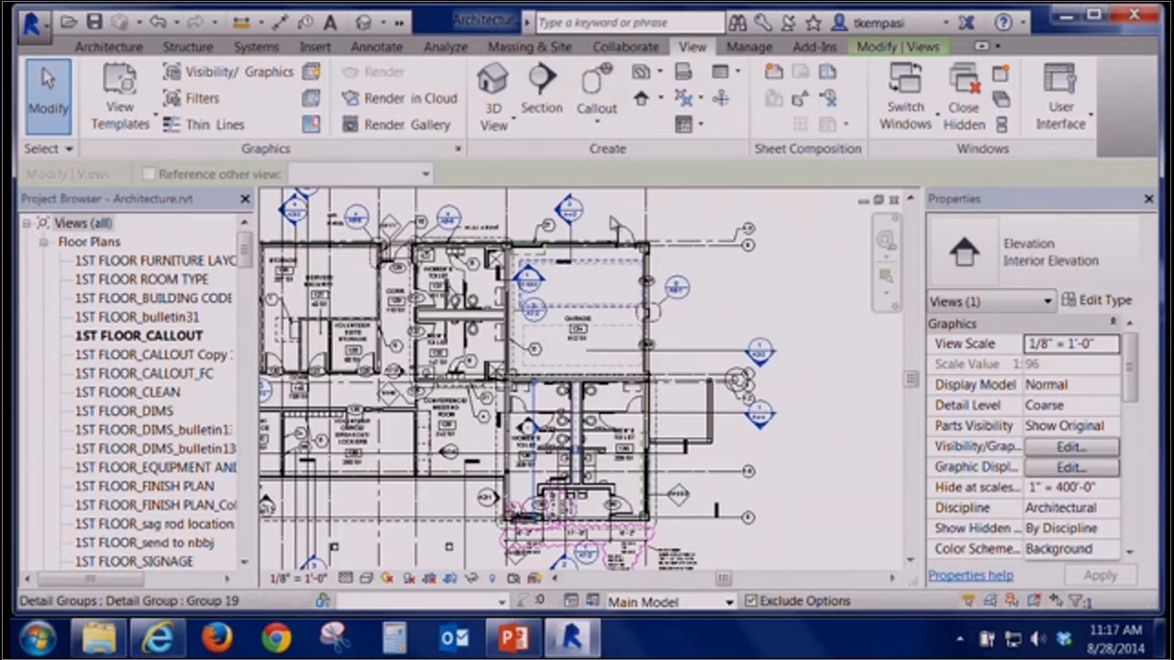
pyautogui.click(601, 76)
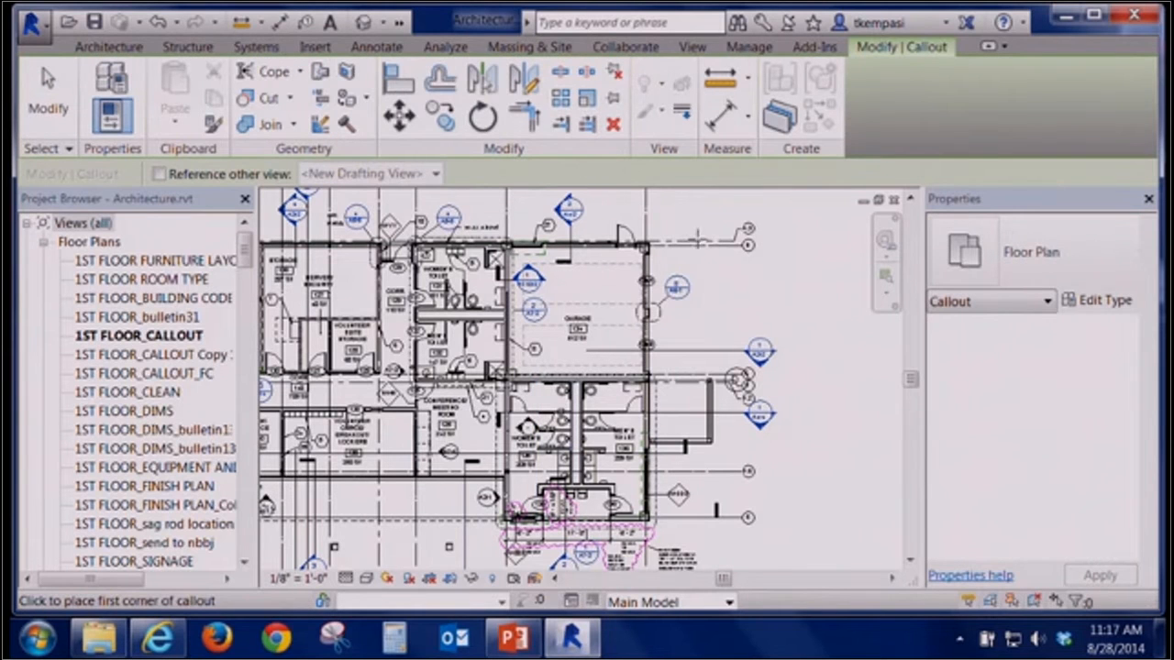
pyautogui.click(623, 273)
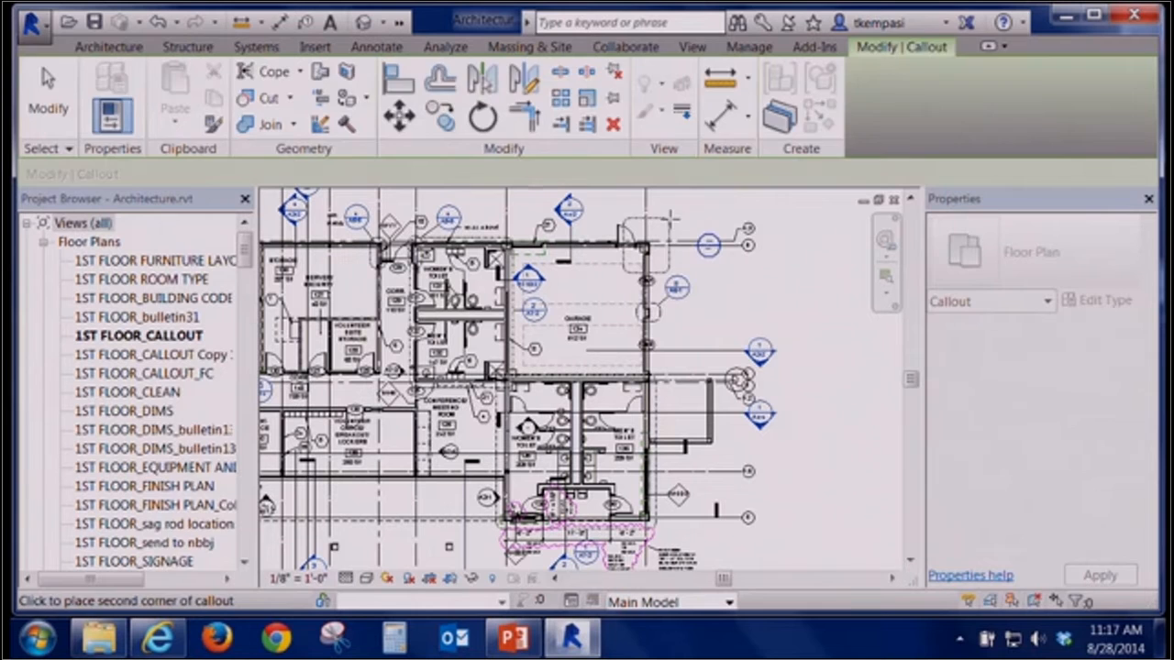
pyautogui.click(670, 219)
# Move the new callout's head up and to the right of its boundary
pyautogui.scroll(5, 625, 226)
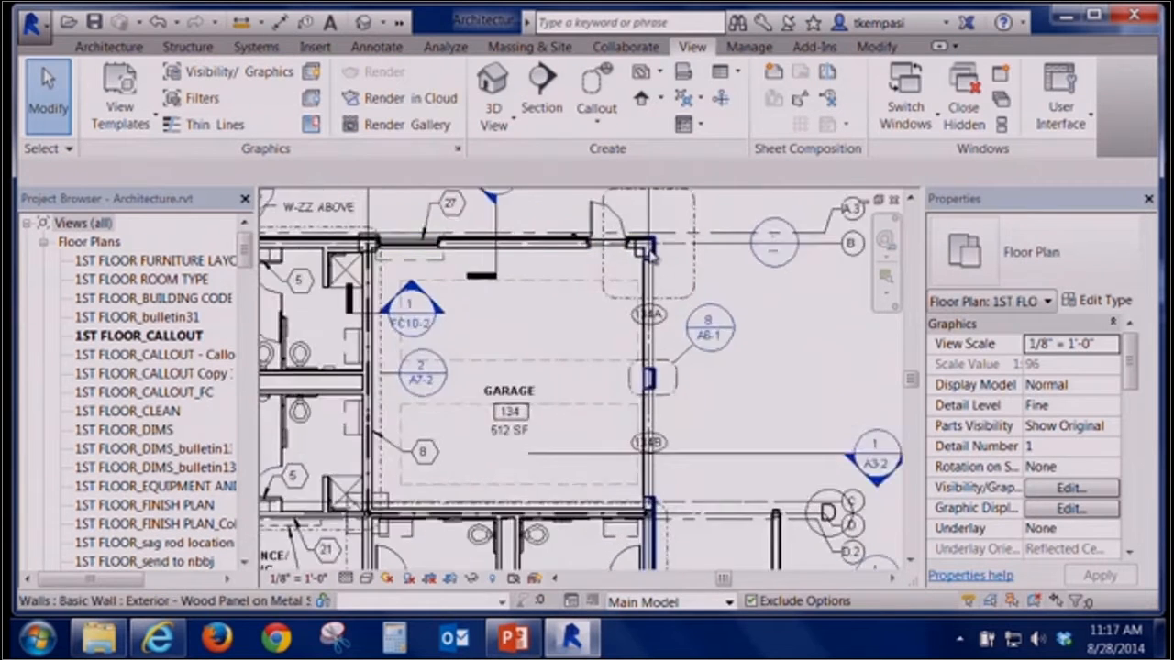
pyautogui.click(619, 364)
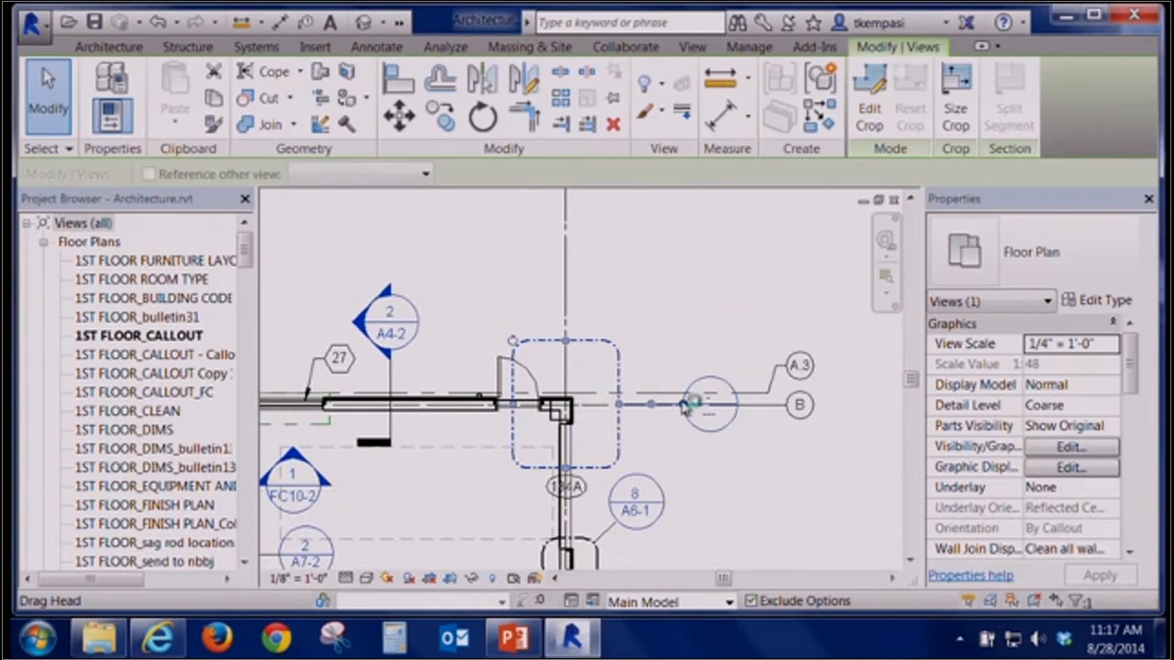
pyautogui.moveTo(683, 410); pyautogui.dragTo(644, 314)
# Go to the new callout view to review it, then close that view
pyautogui.rightClick(681, 340)
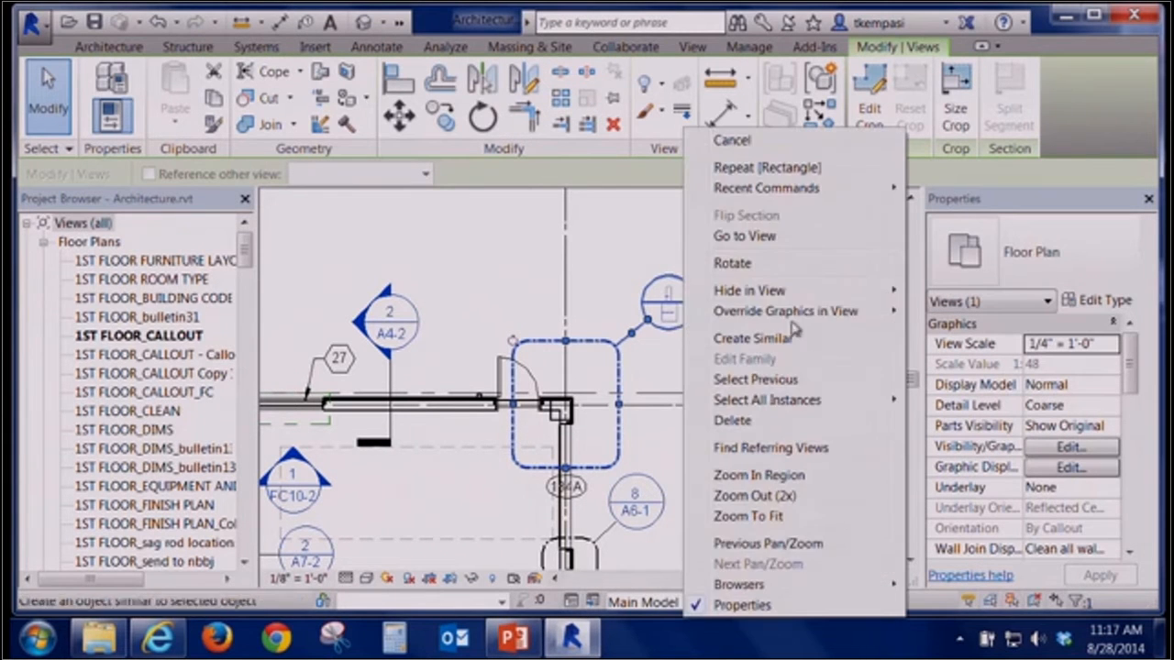
pyautogui.click(748, 236)
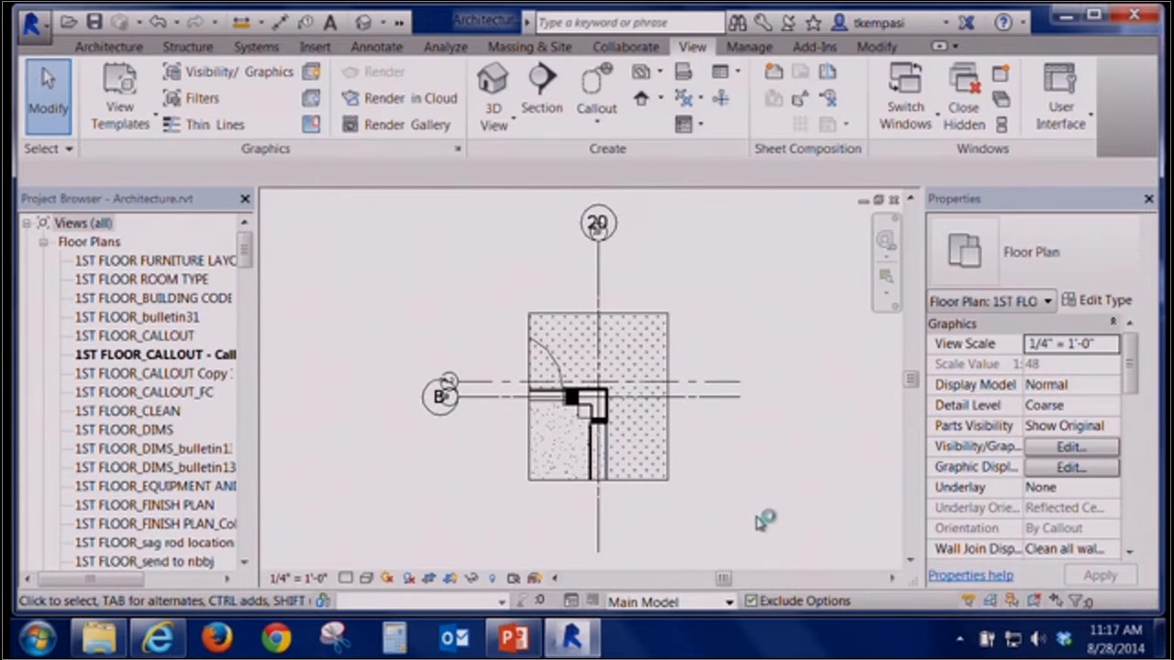
pyautogui.click(895, 202)
# Shrink the callout boundary so it tightly surrounds the wall corner
pyautogui.click(569, 341)
pyautogui.moveTo(565, 378)
pyautogui.mouseDown()
pyautogui.moveTo(568, 347)
pyautogui.moveTo(567, 386)
pyautogui.mouseUp()
pyautogui.moveTo(566, 475); pyautogui.dragTo(532, 413)
pyautogui.moveTo(621, 413); pyautogui.dragTo(587, 413)
# Go to the callout view again to review the tighter boundary, then close it
pyautogui.rightClick(669, 338)
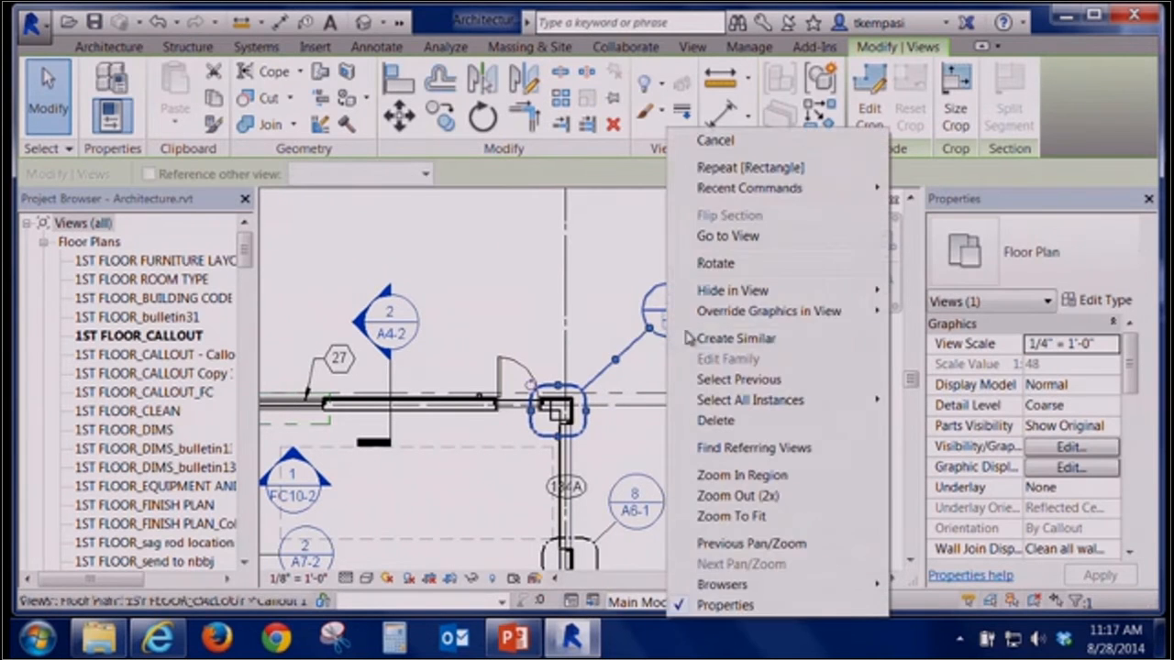
pyautogui.click(748, 236)
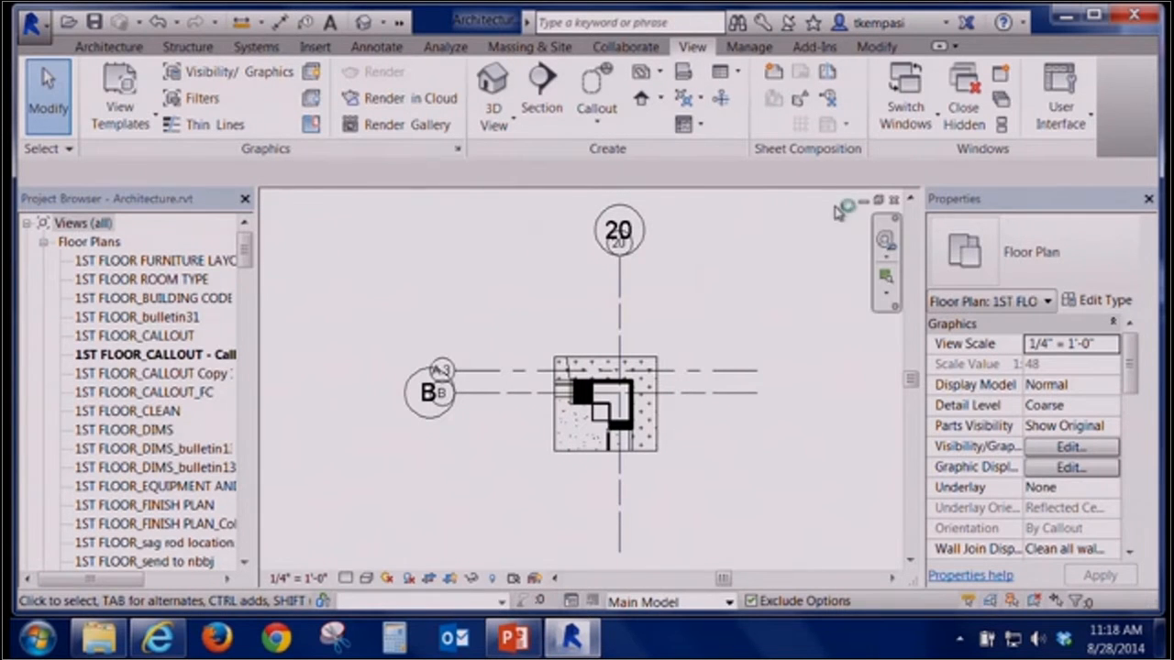
pyautogui.click(894, 199)
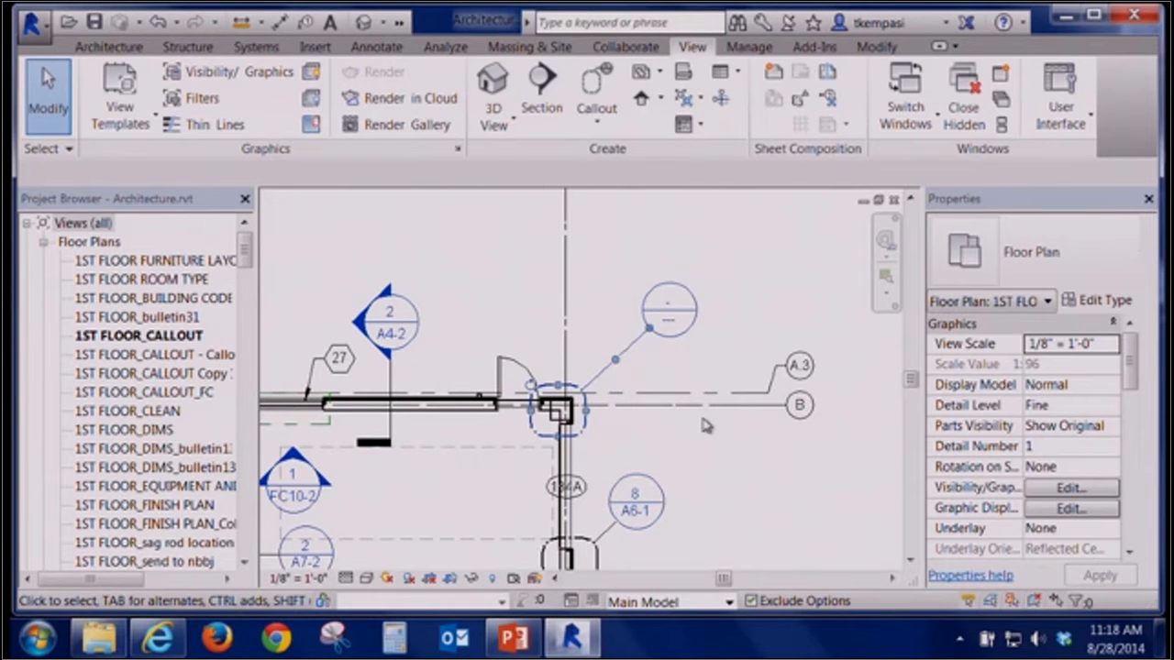
# Dismiss the display driver notices and close the project without saving changes
pyautogui.scroll(-3, 673, 472)
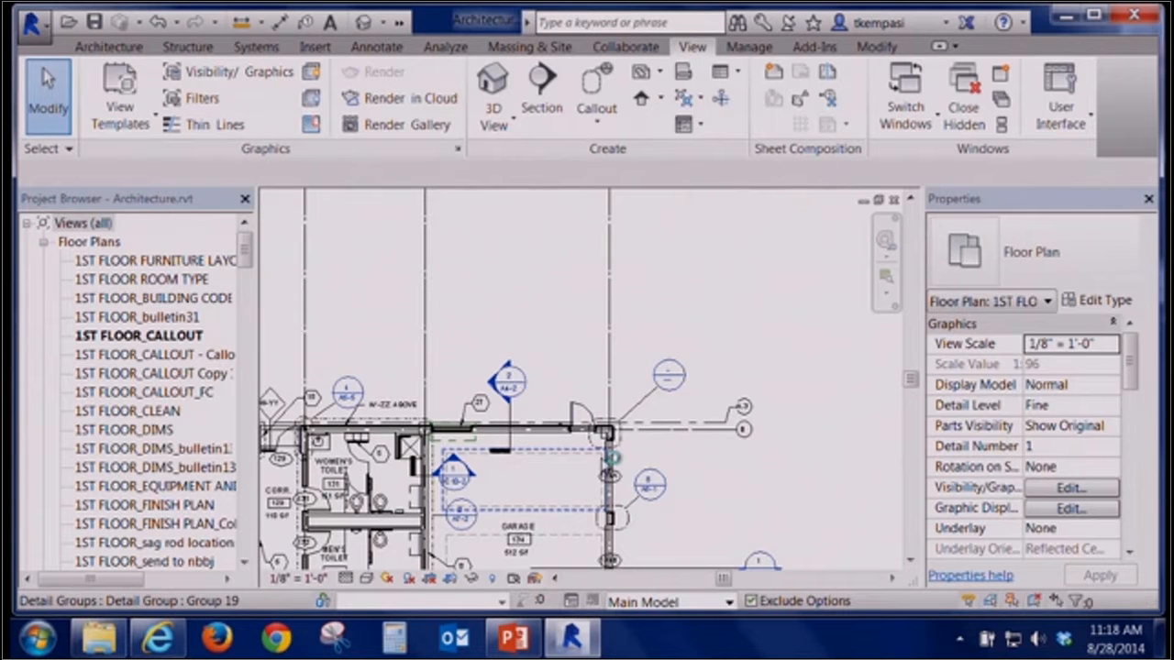
pyautogui.moveTo(612, 456)
pyautogui.mouseDown(button='middle')
pyautogui.moveTo(712, 205)
pyautogui.moveTo(596, 443)
pyautogui.mouseUp(button='middle')
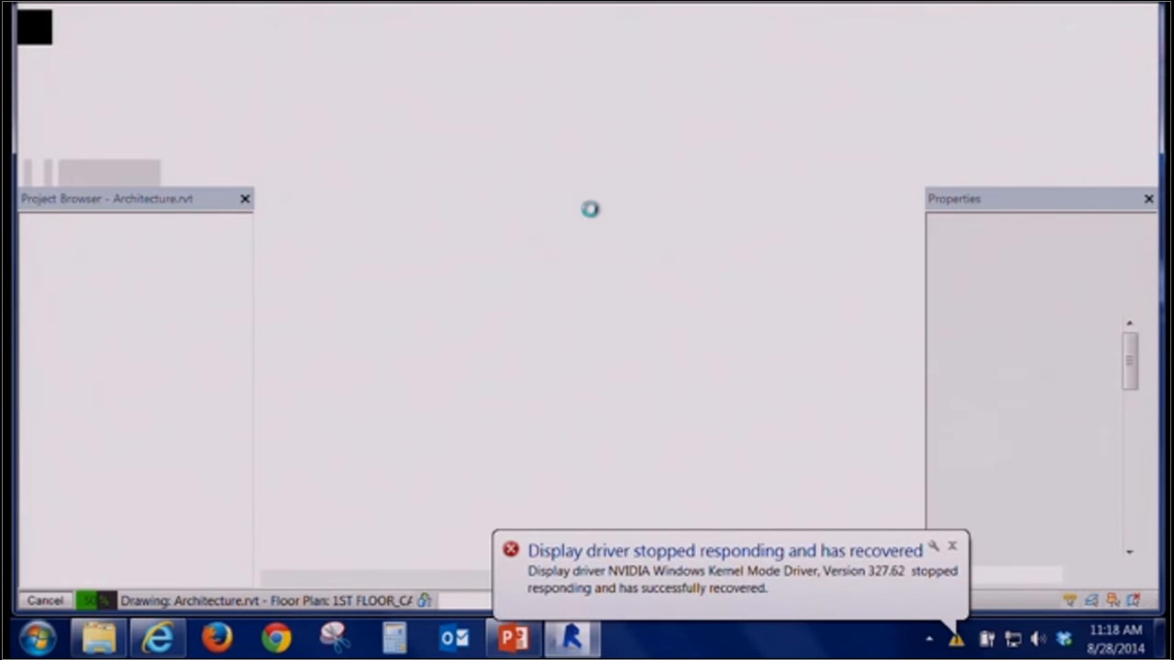
pyautogui.click(953, 550)
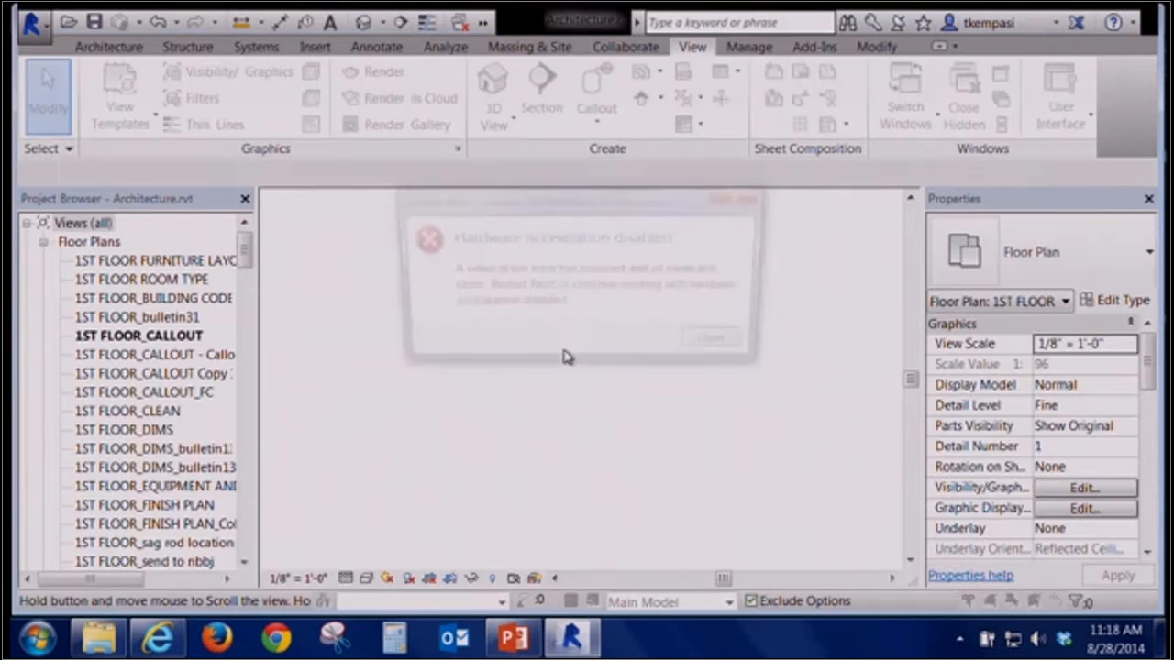
pyautogui.click(732, 346)
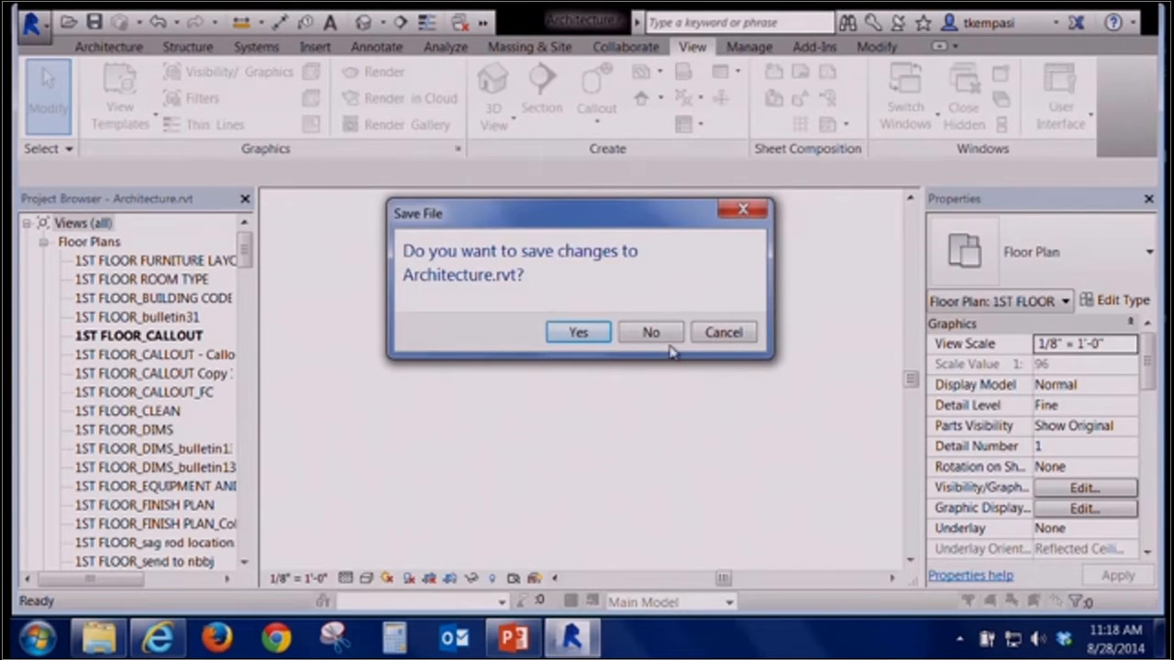
pyautogui.click(653, 335)
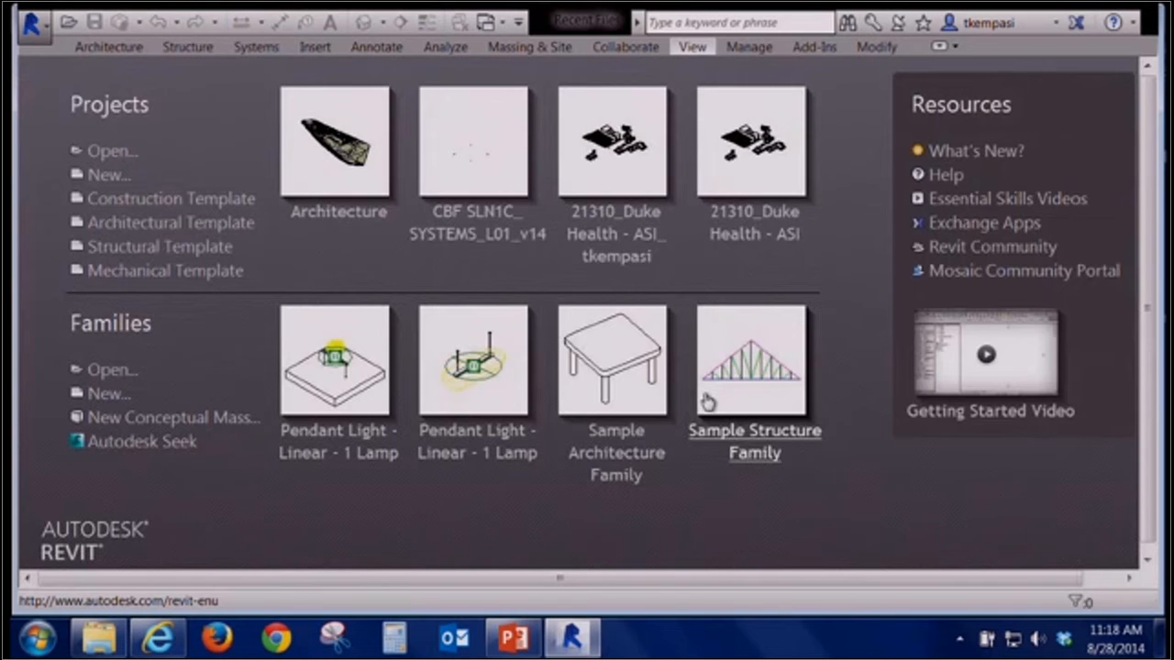
# Reopen the Architecture project and open the 1ST FLOOR_CALLOUT floor plan
pyautogui.click(346, 174)
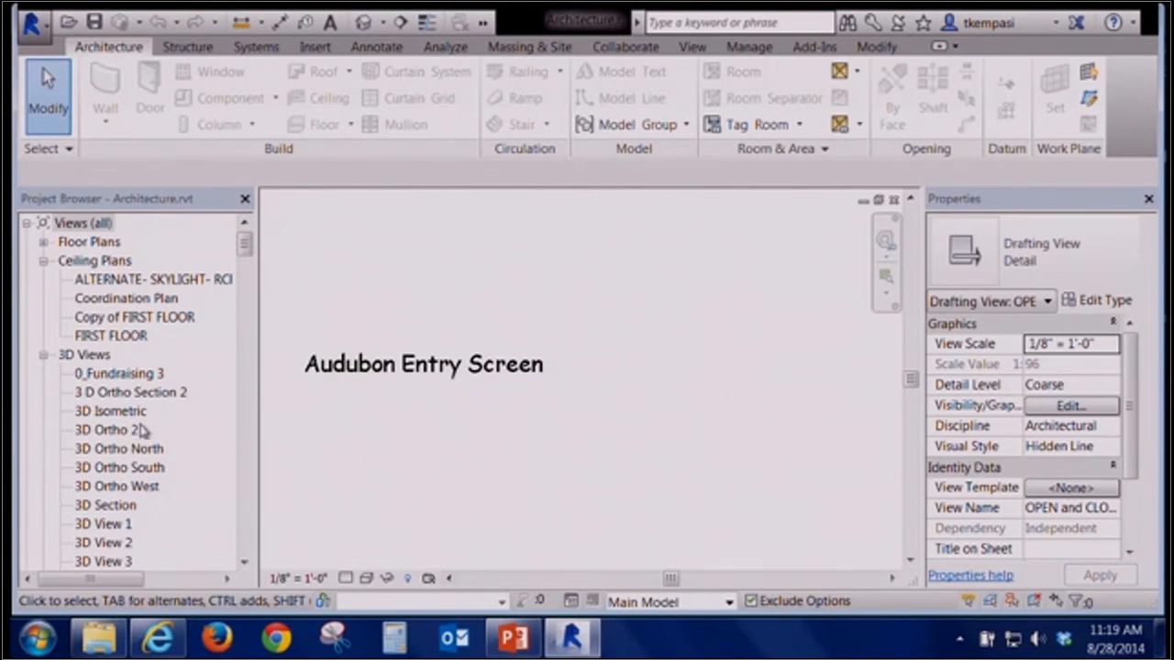
pyautogui.click(133, 504)
pyautogui.click(42, 243)
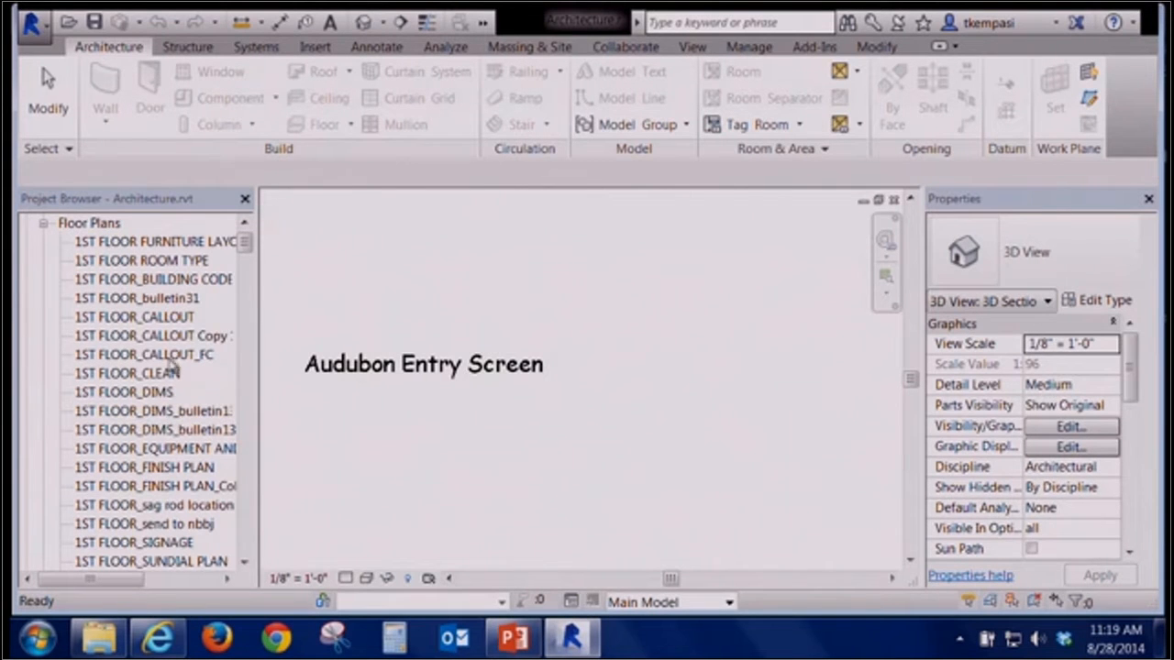
pyautogui.click(170, 318)
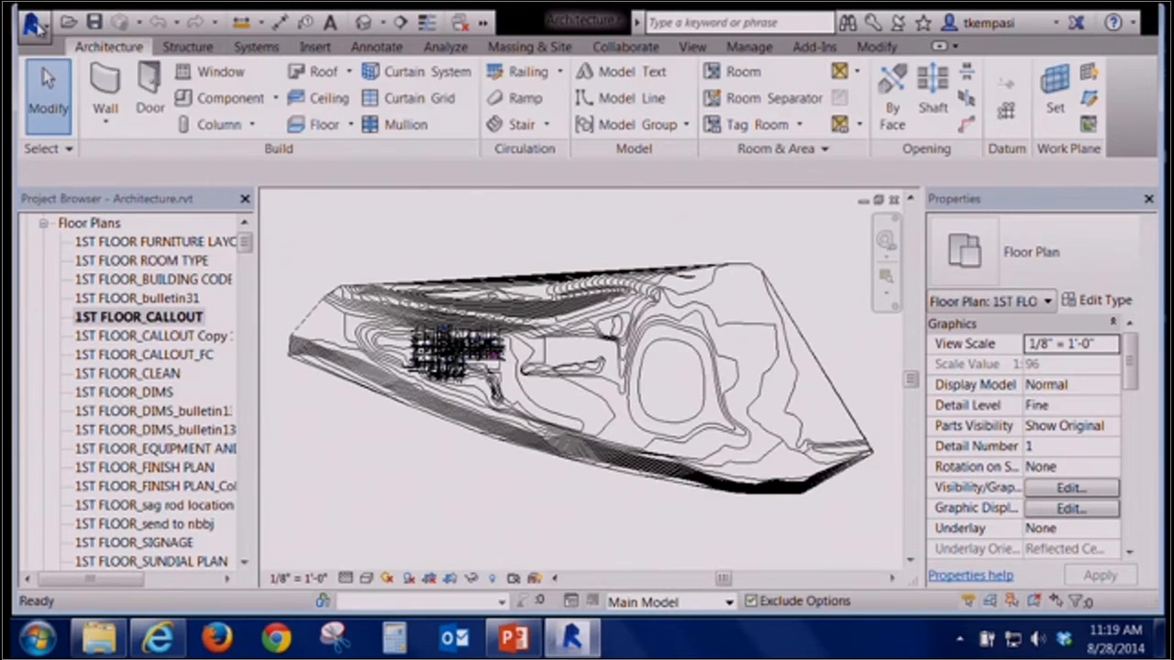
# Open the Options dialog to check the save reminder interval setting, then close it
pyautogui.click(33, 23)
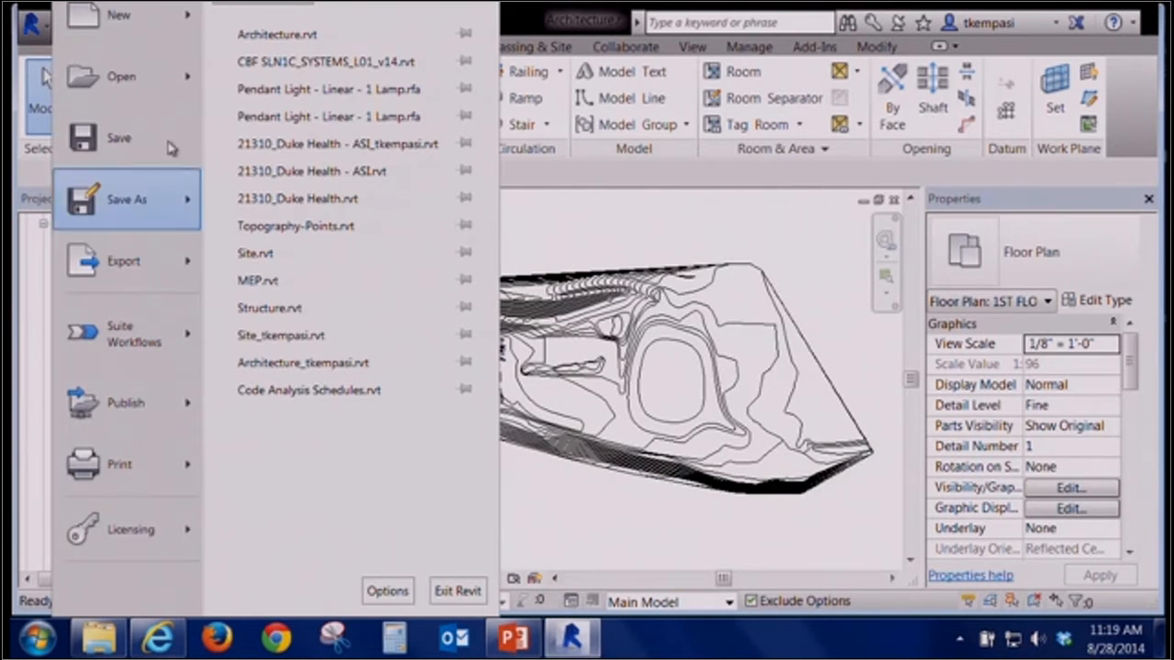
pyautogui.click(384, 592)
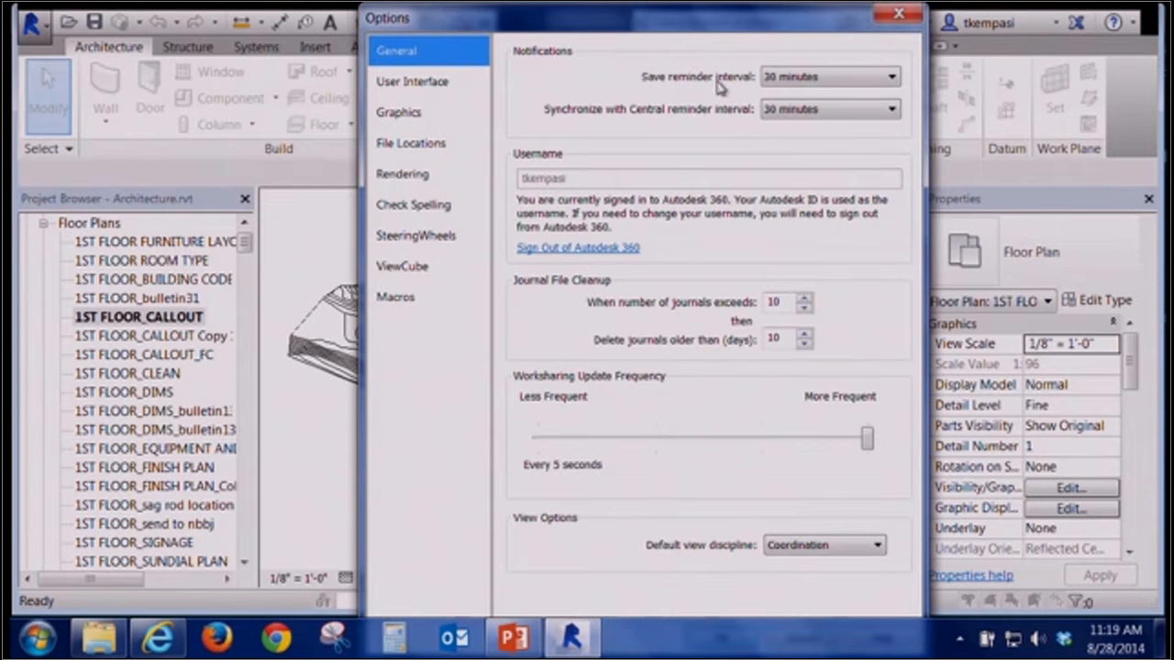
pyautogui.click(808, 77)
pyautogui.click(807, 77)
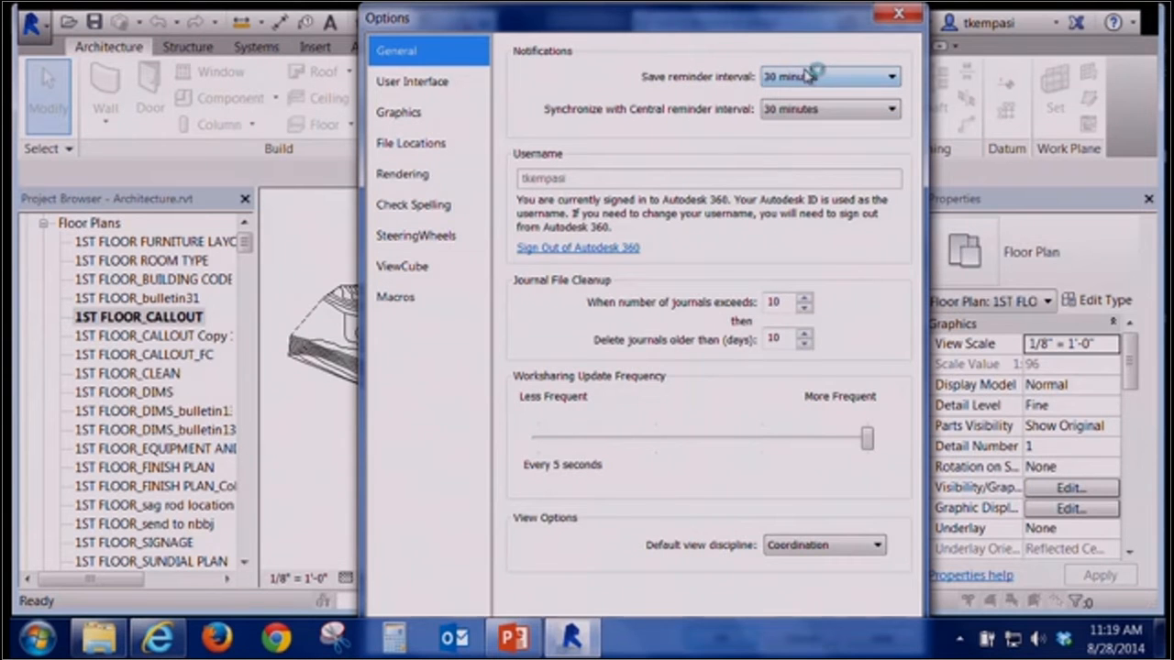
pyautogui.click(899, 12)
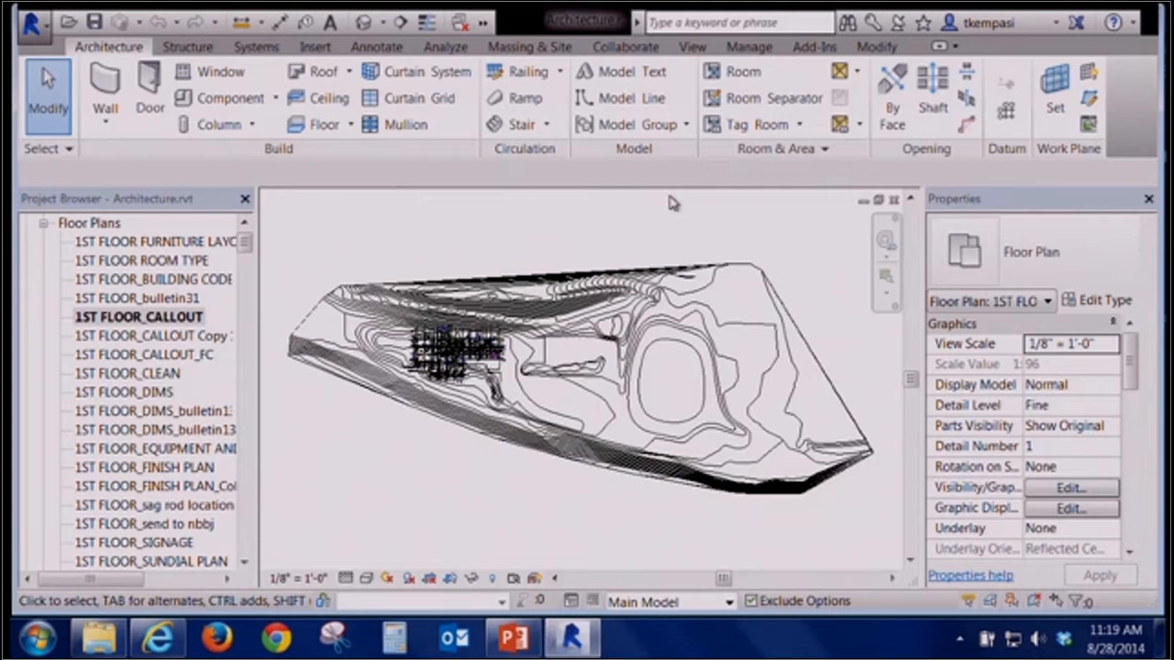
# Unload the Site.rvt linked model through Manage Links
pyautogui.click(750, 46)
pyautogui.click(711, 122)
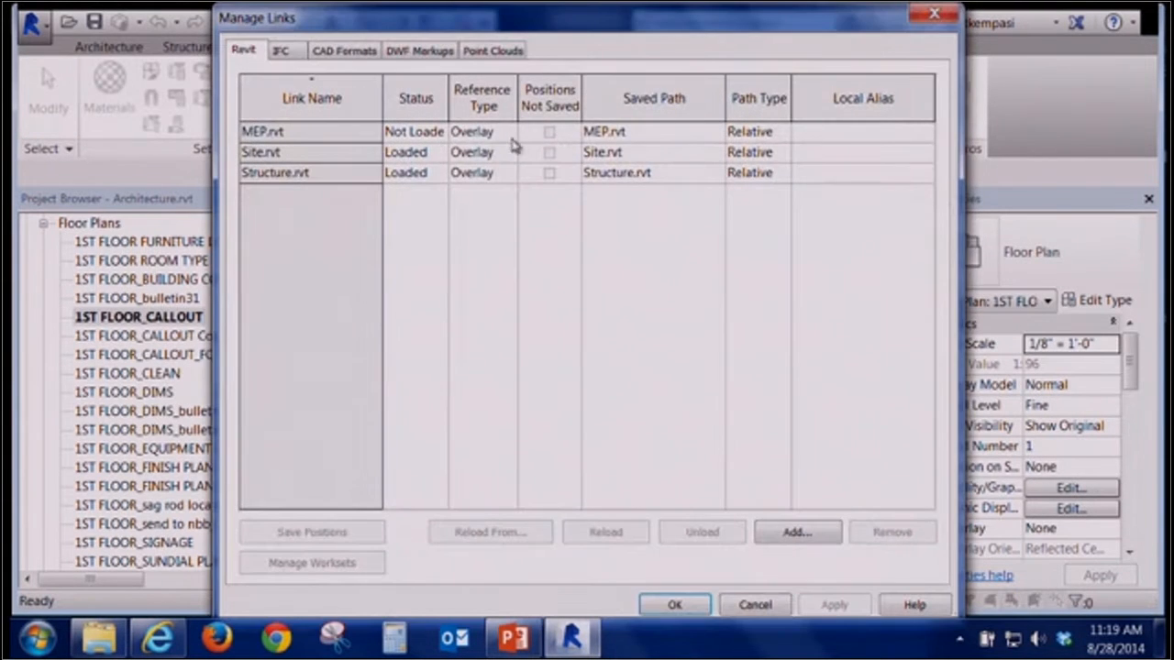
pyautogui.click(296, 152)
pyautogui.click(703, 532)
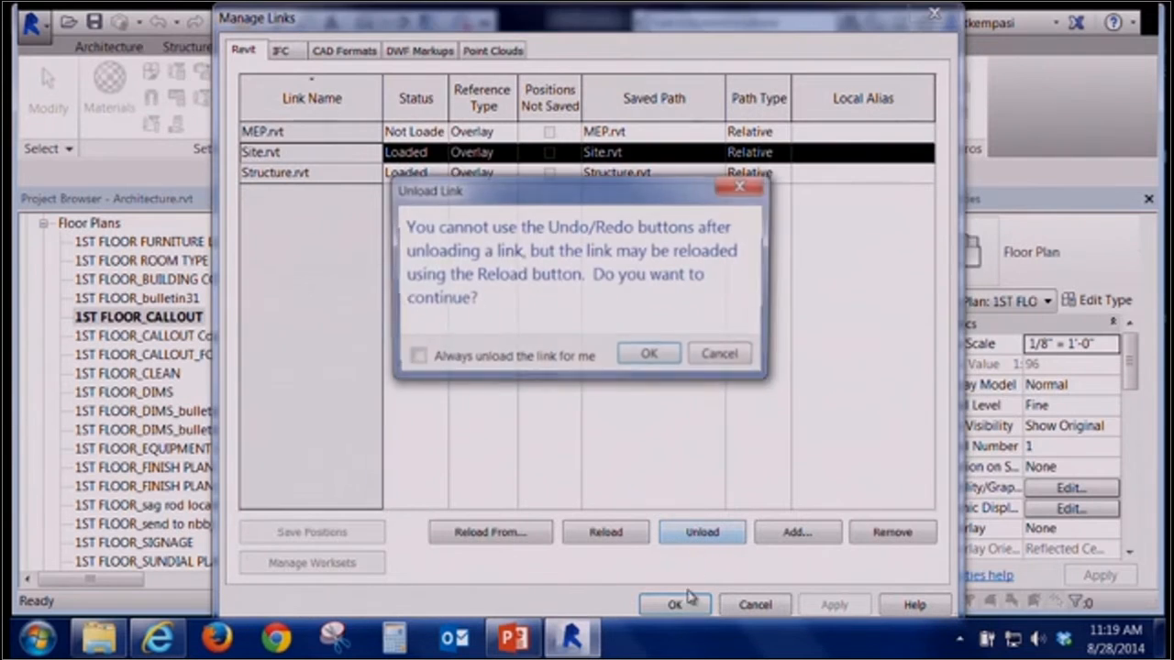
pyautogui.click(651, 356)
pyautogui.click(675, 605)
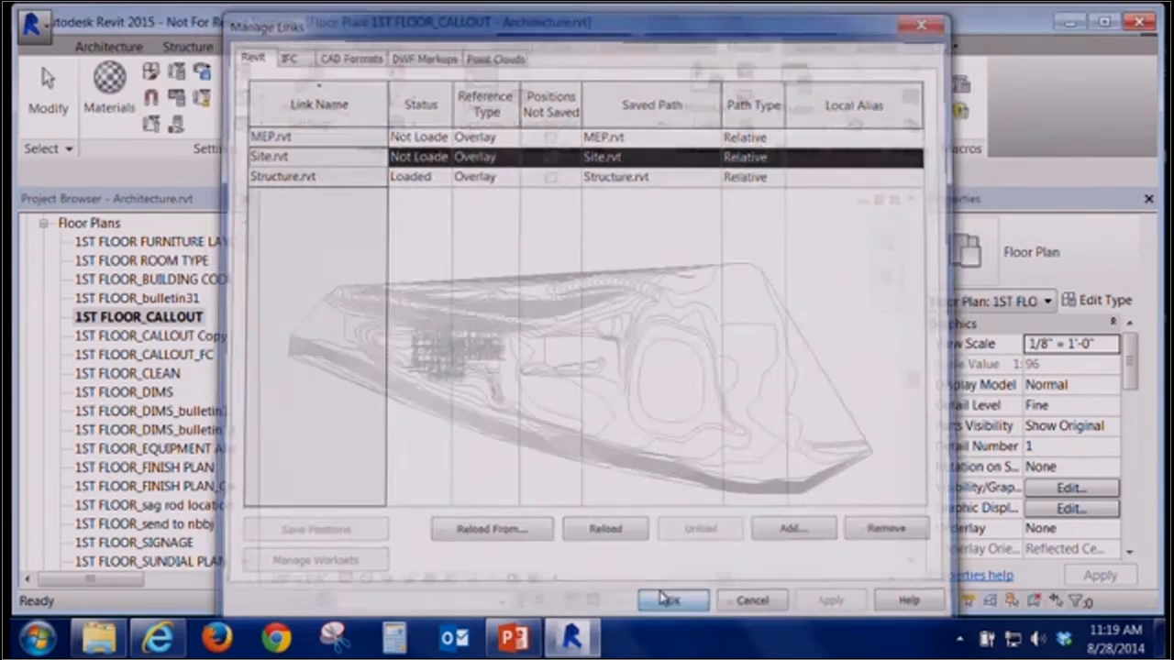
# Open the detail view from the marker below the toilets and zoom into its roof edge
pyautogui.scroll(6, 495, 365)
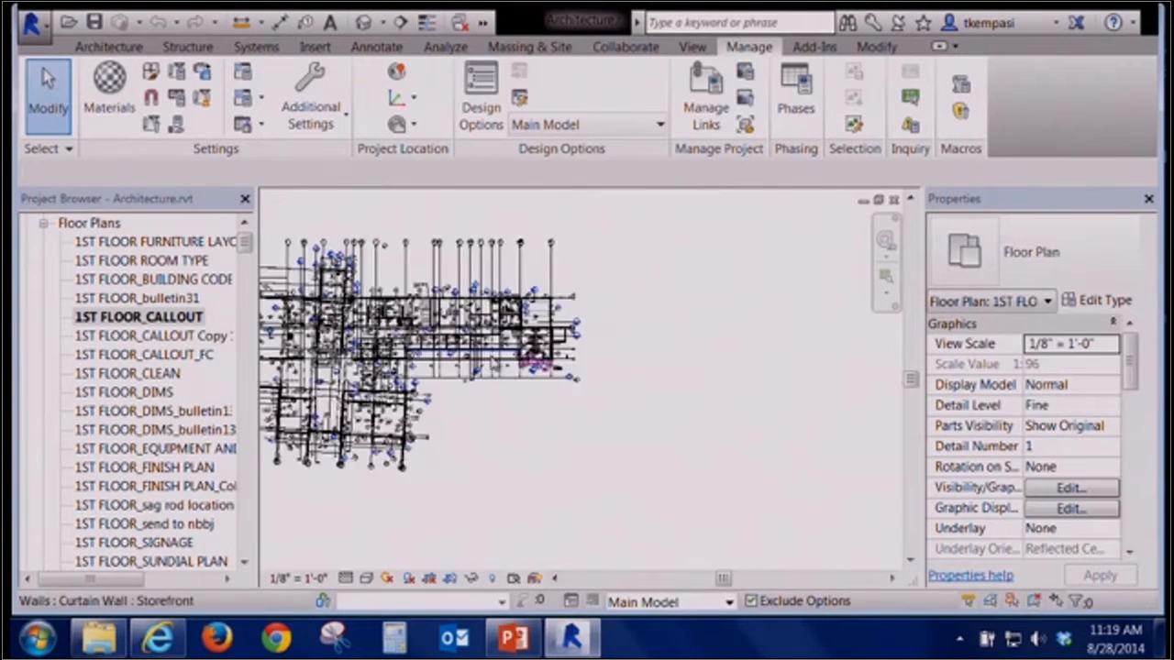
pyautogui.scroll(1, 500, 366)
pyautogui.moveTo(515, 386); pyautogui.dragTo(511, 488, button='middle')
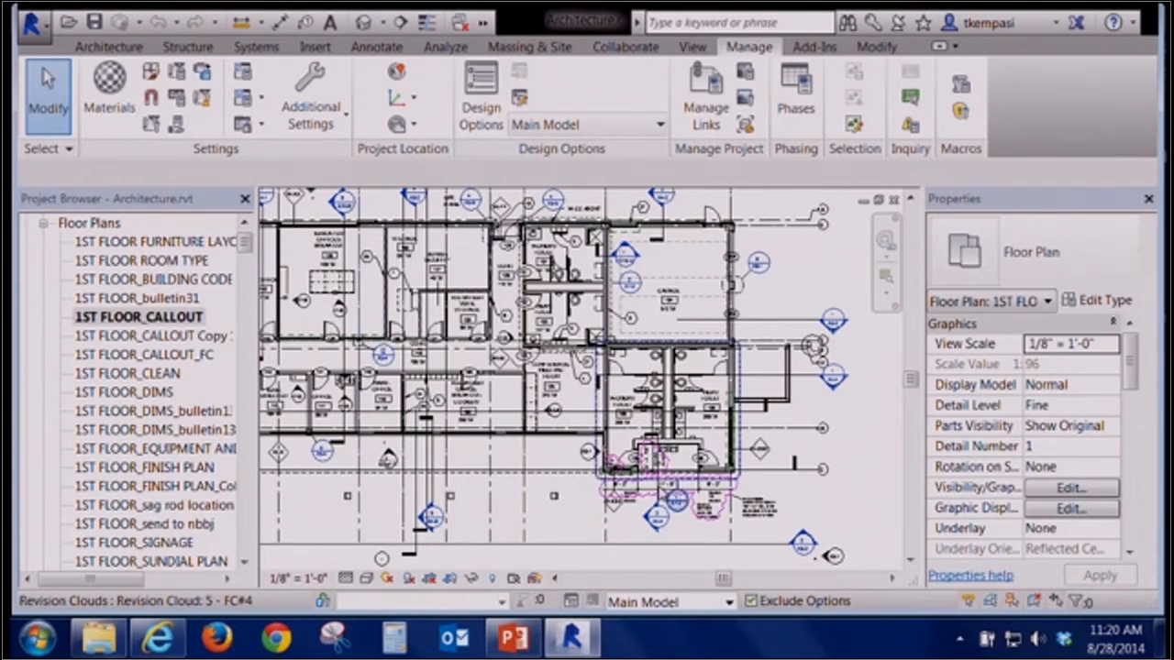
pyautogui.scroll(2, 607, 546)
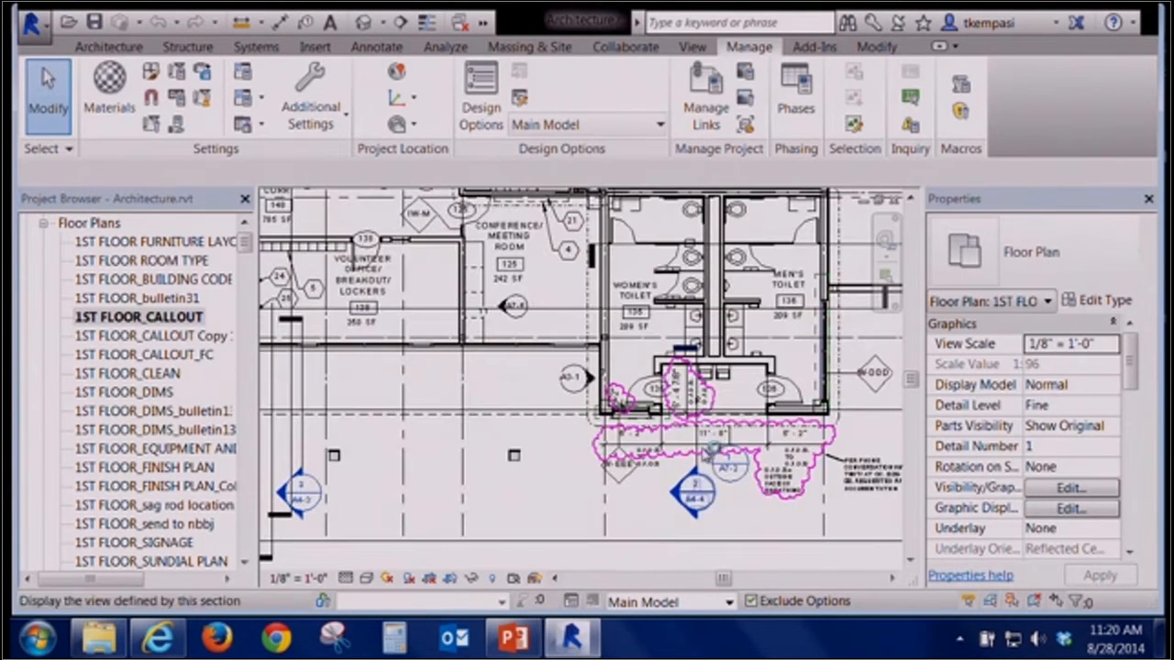
pyautogui.doubleClick(699, 498)
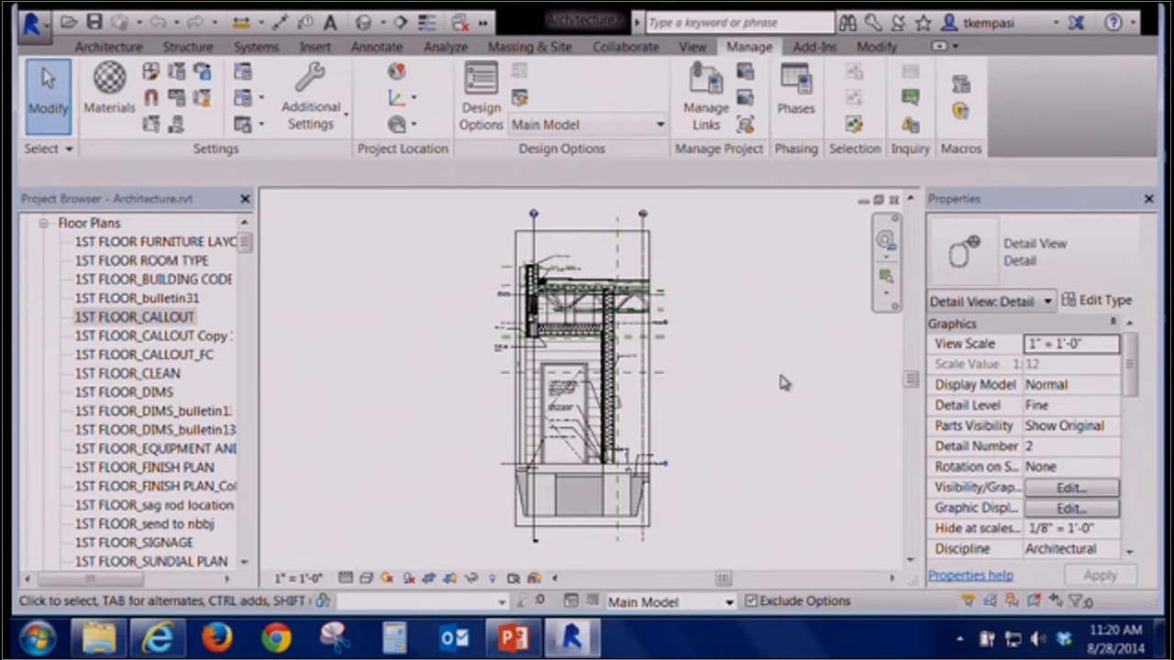
pyautogui.scroll(2, 548, 249)
pyautogui.scroll(3, 547, 268)
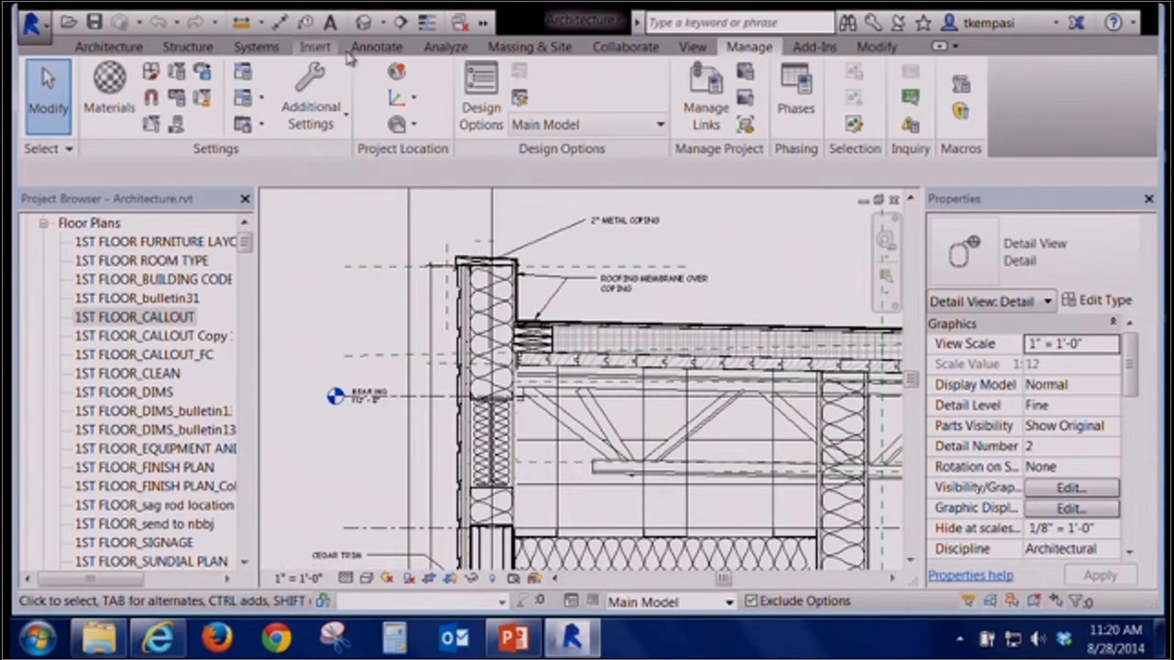
# Create a callout around the roof-edge coping in the detail view and move its callout tag up and to the left
pyautogui.click(683, 50)
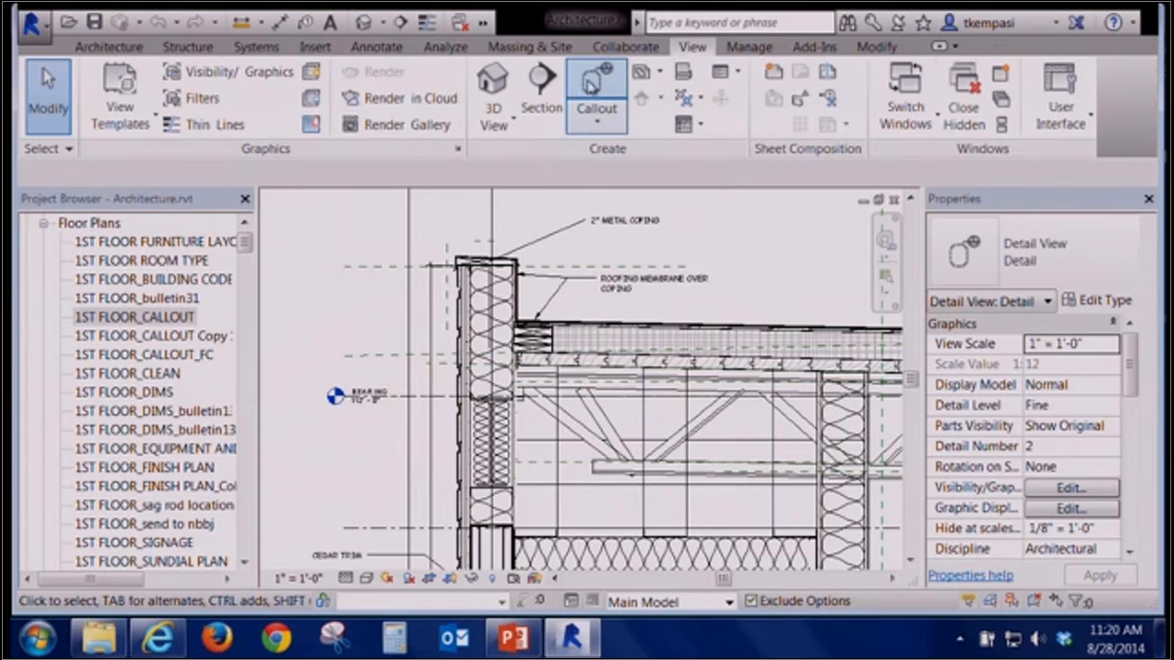
pyautogui.click(594, 84)
pyautogui.click(438, 347)
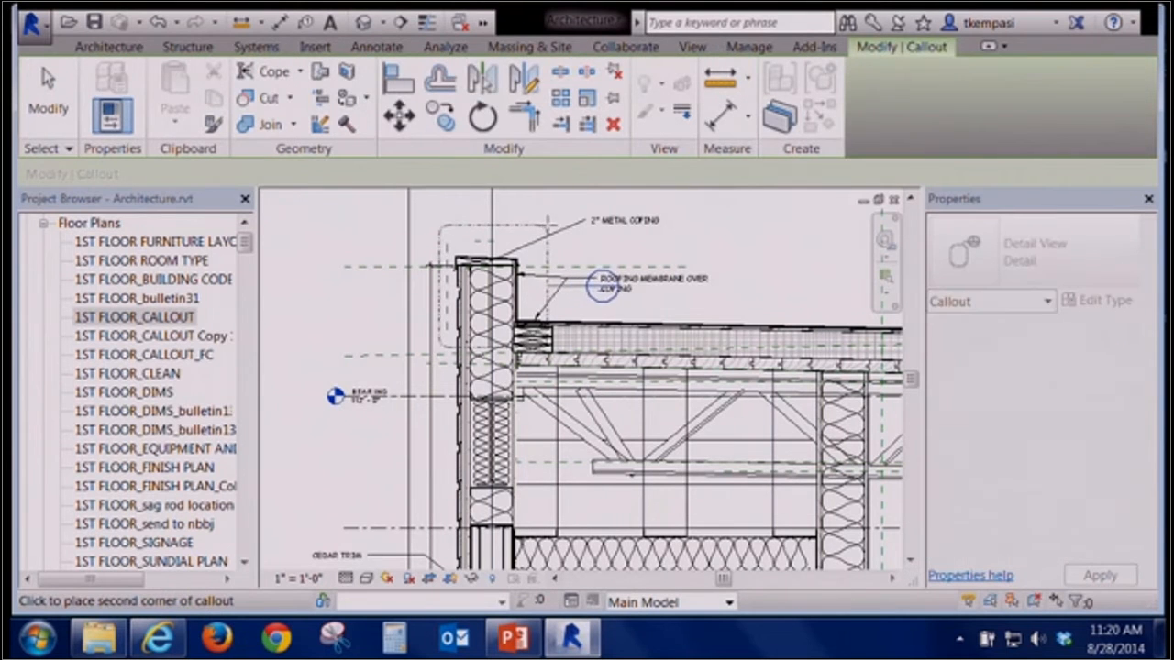
pyautogui.click(549, 225)
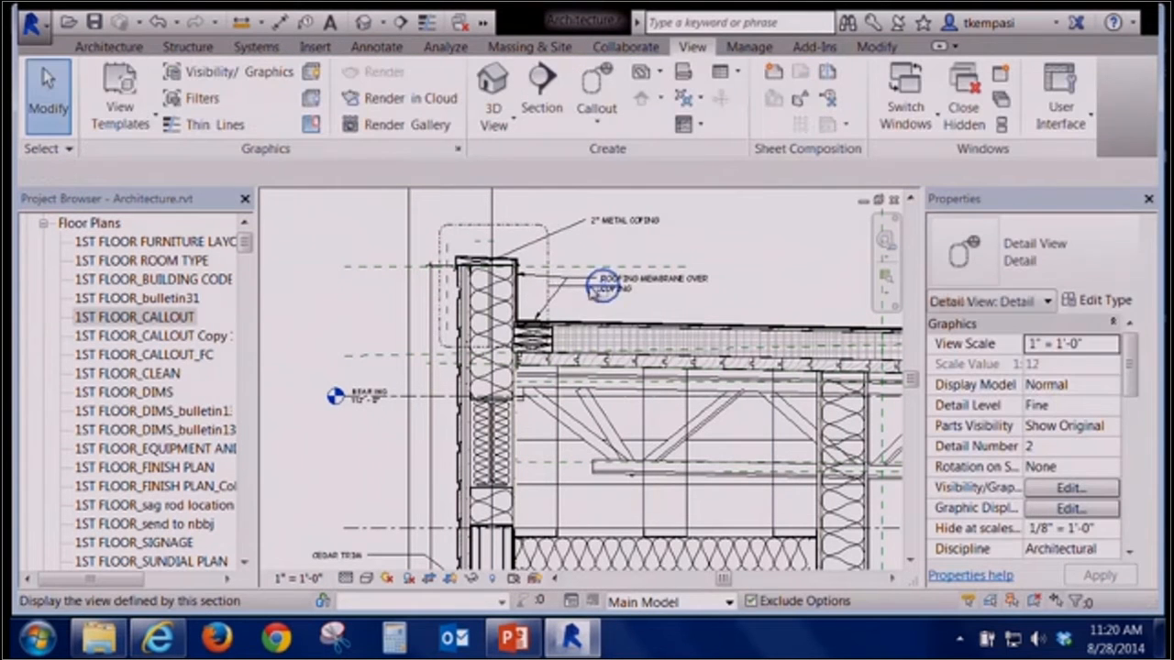
pyautogui.click(576, 295)
pyautogui.moveTo(587, 290); pyautogui.dragTo(378, 225)
pyautogui.press('Escape')
# Open the callout's crop boundary for editing, then cancel the edit
pyautogui.click(472, 229)
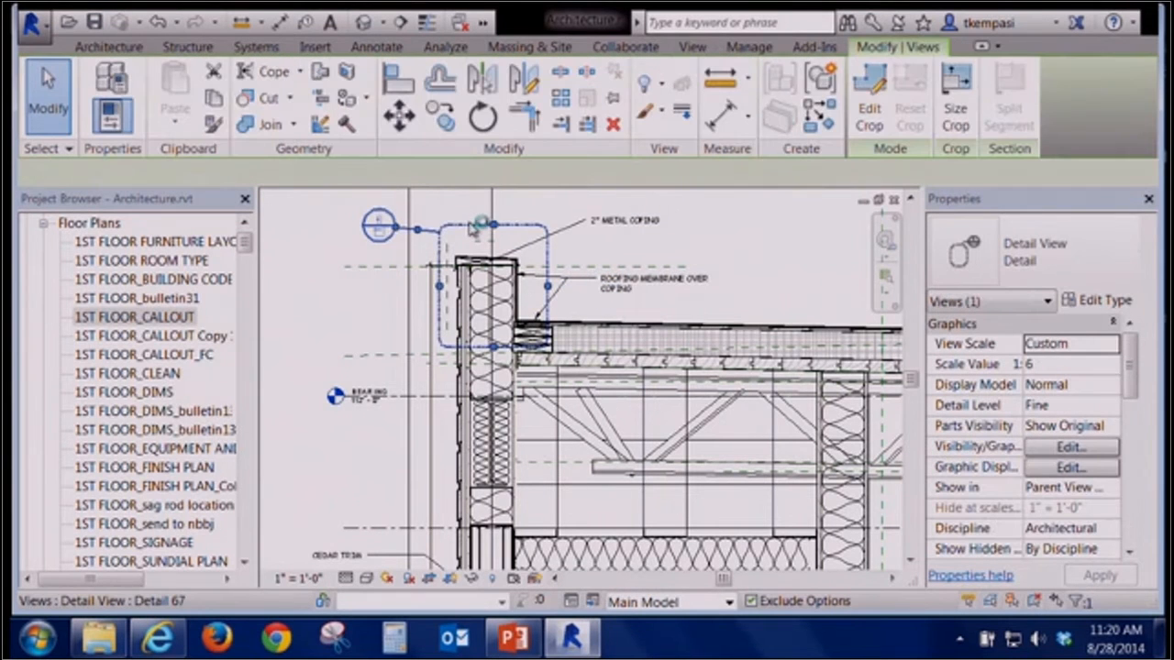
pyautogui.click(868, 101)
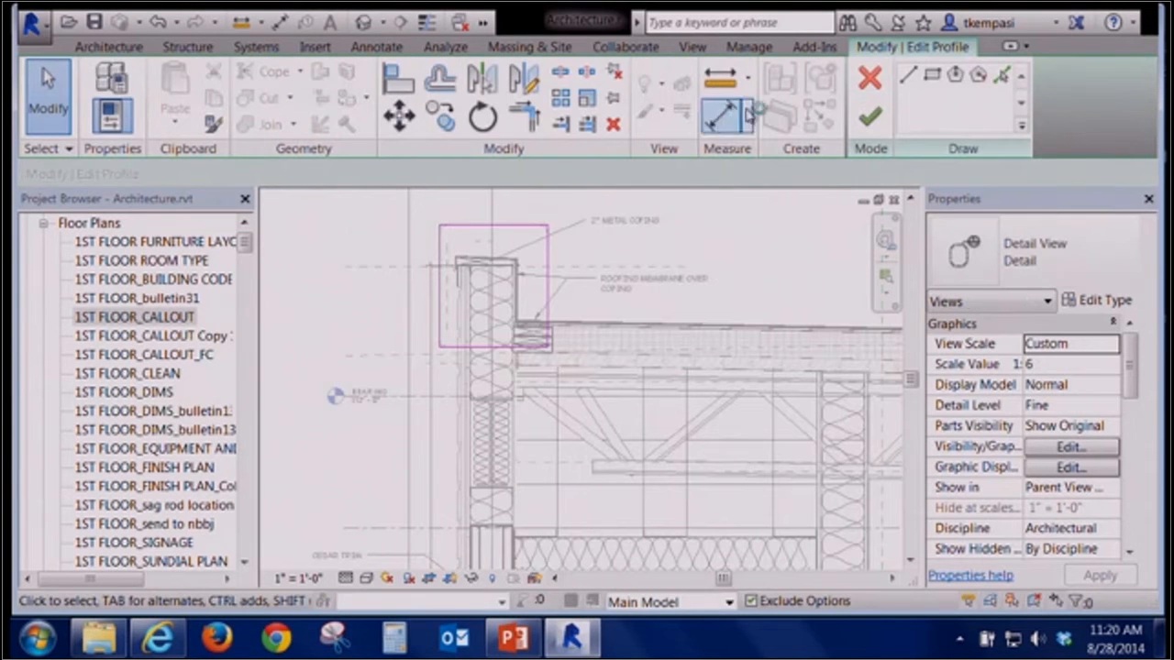
pyautogui.click(866, 80)
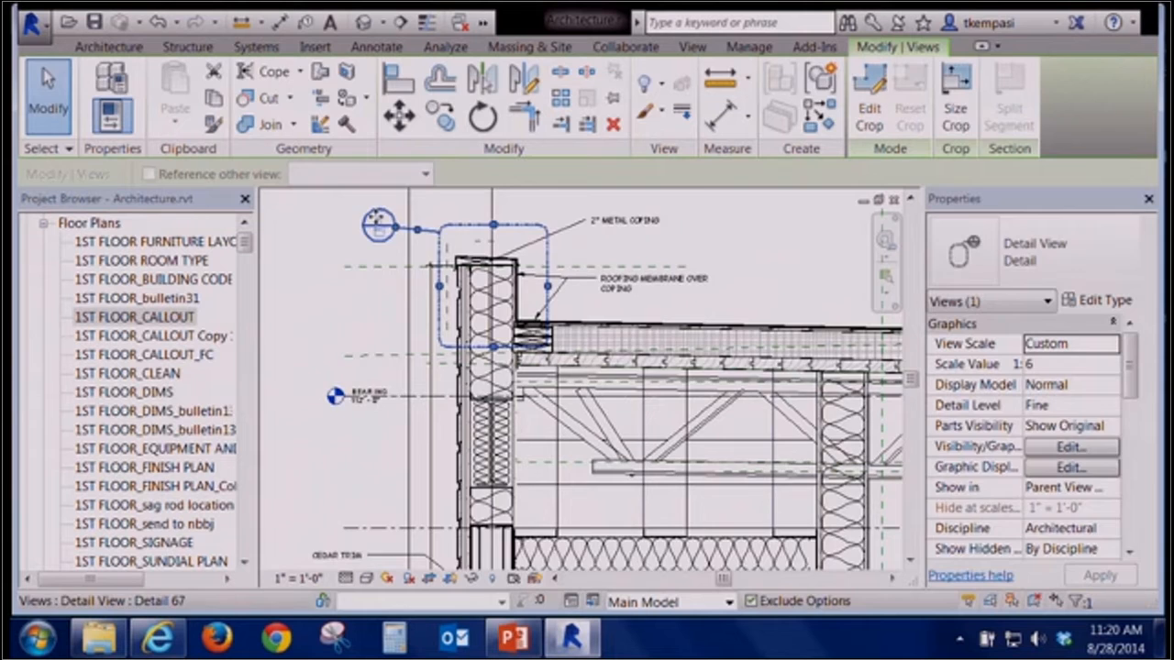
pyautogui.doubleClick(376, 221)
pyautogui.click(865, 86)
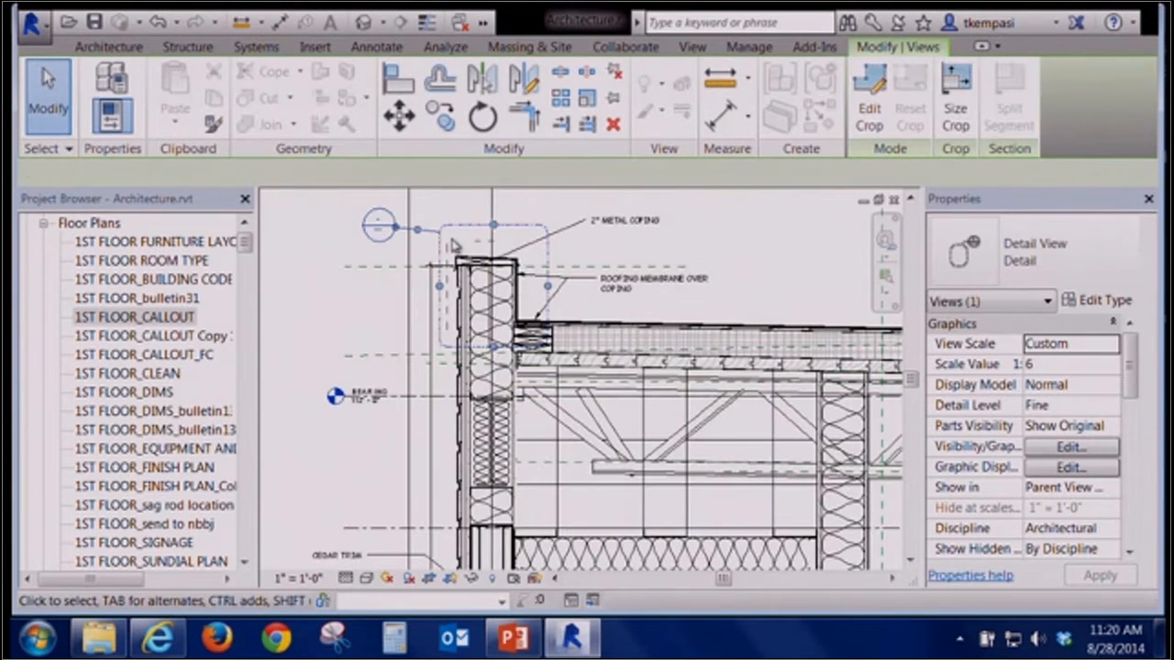
pyautogui.rightClick(456, 244)
pyautogui.click(516, 237)
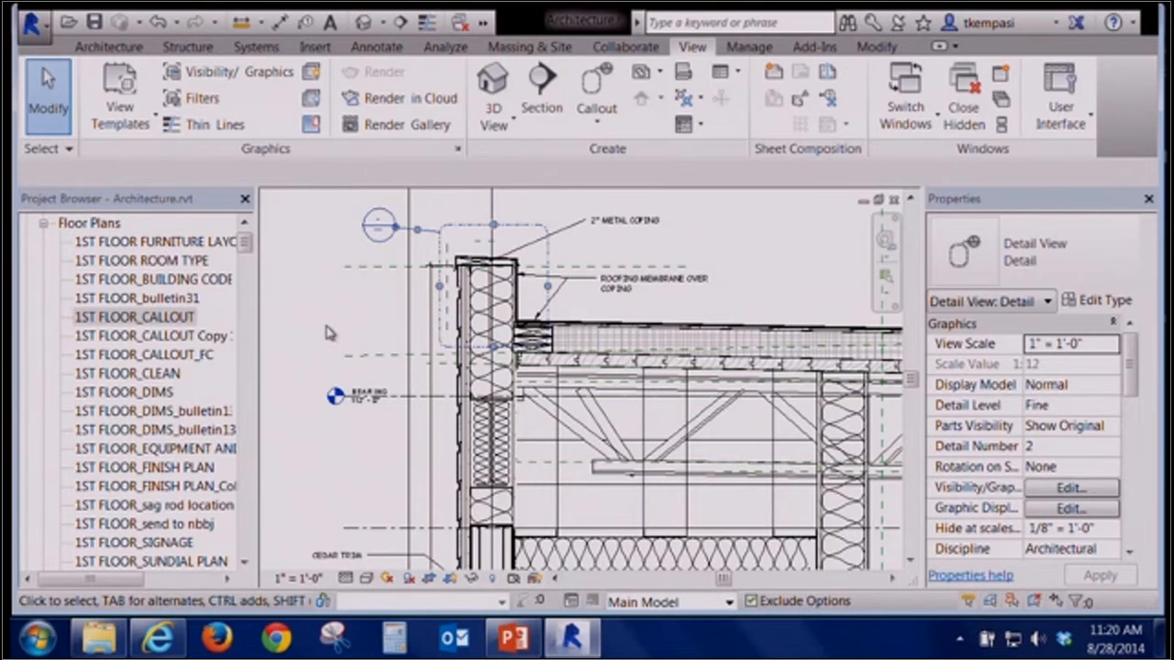
# Zoom out to the whole detail view and toggle its Crop Region Visible setting off and back on
pyautogui.scroll(-8, 329, 333)
pyautogui.scroll(-3, 605, 409)
pyautogui.moveTo(628, 411); pyautogui.dragTo(660, 338, button='middle')
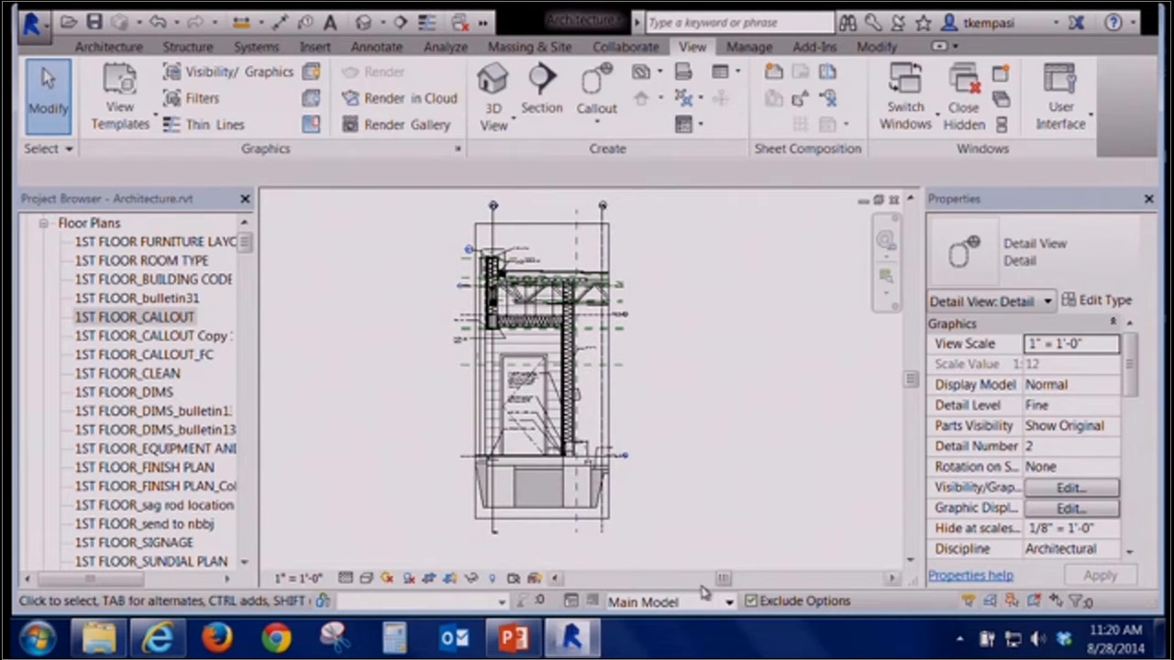
pyautogui.moveTo(1135, 357); pyautogui.dragTo(1136, 486)
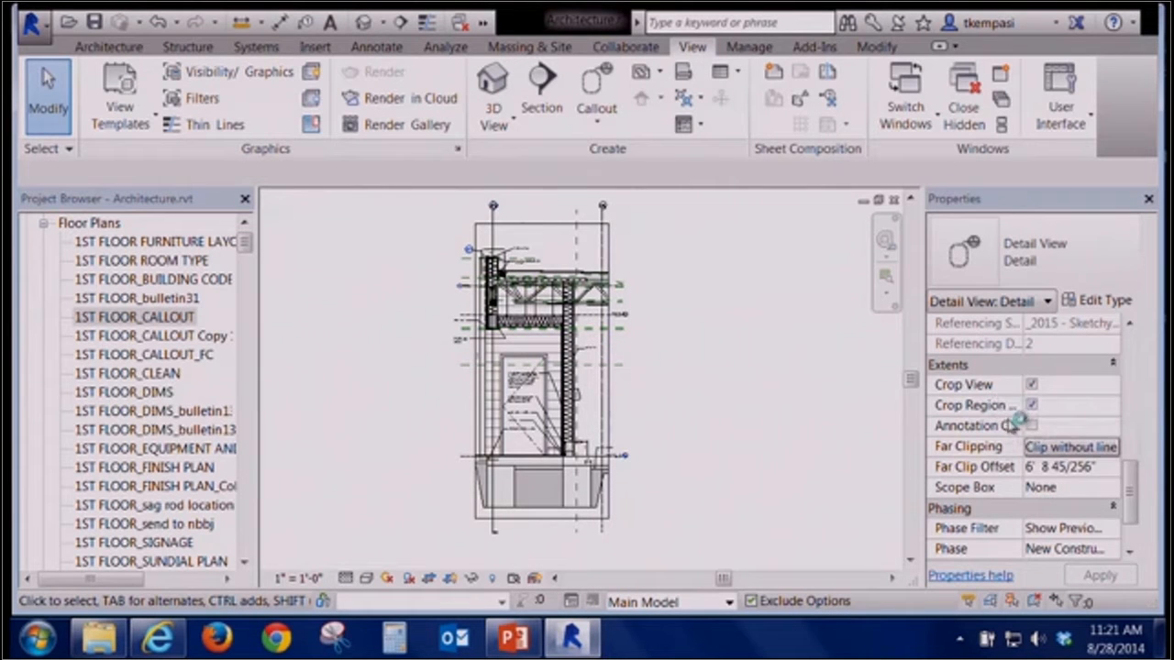
pyautogui.moveTo(1025, 317); pyautogui.dragTo(1056, 317)
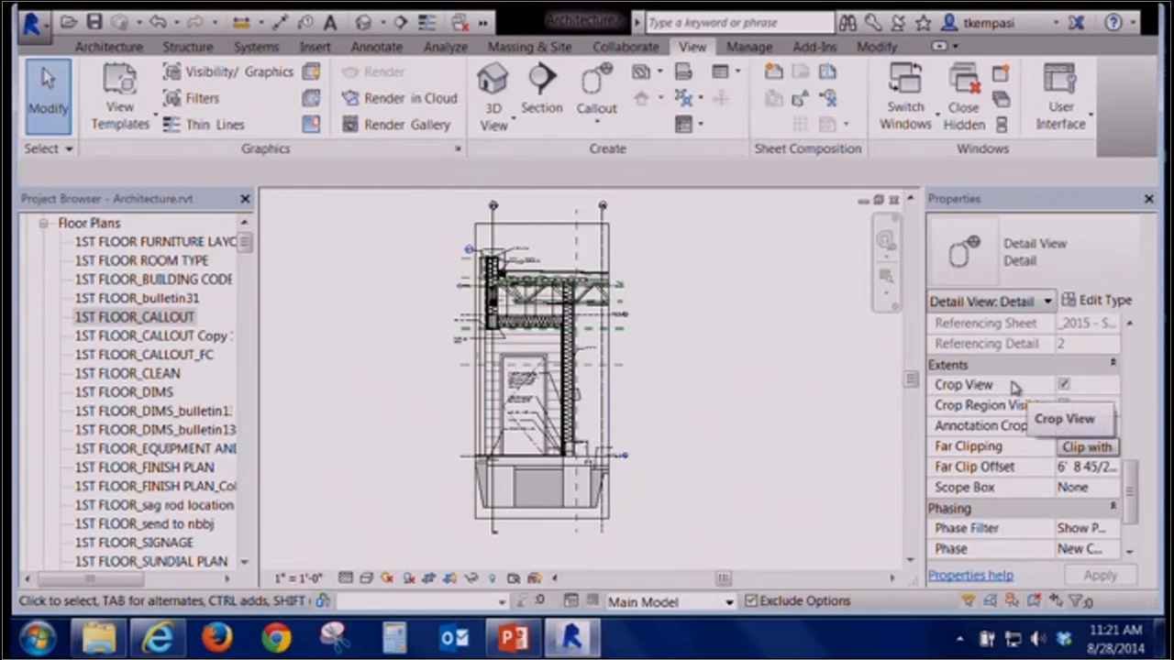
pyautogui.click(543, 225)
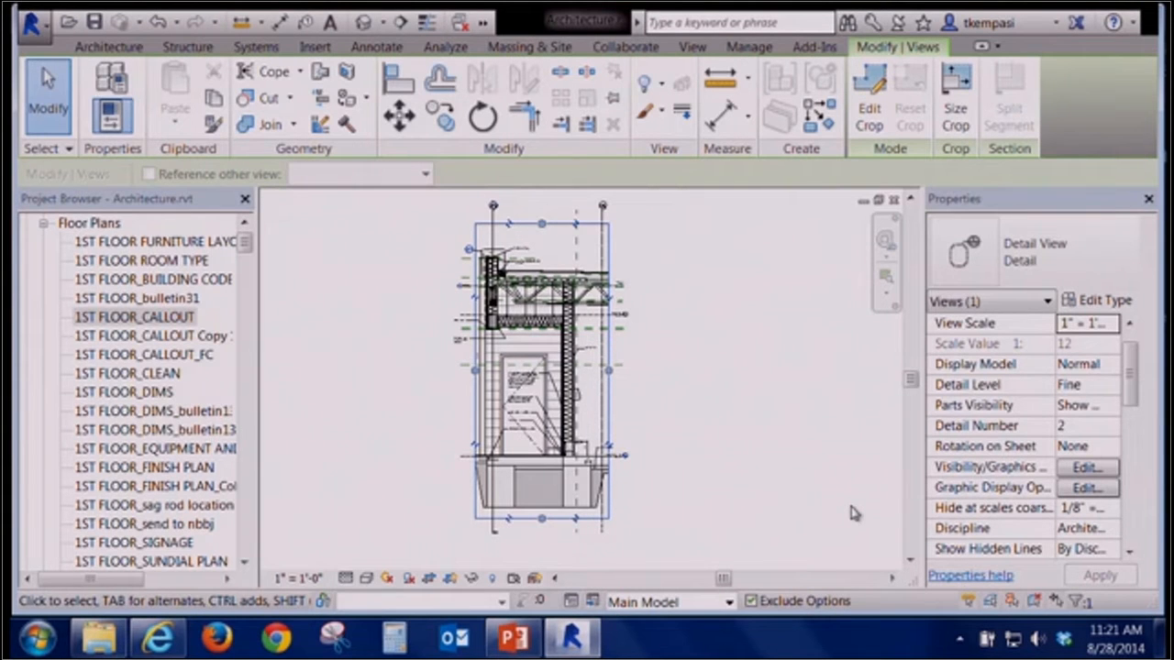
pyautogui.moveTo(1136, 383); pyautogui.dragTo(1134, 509)
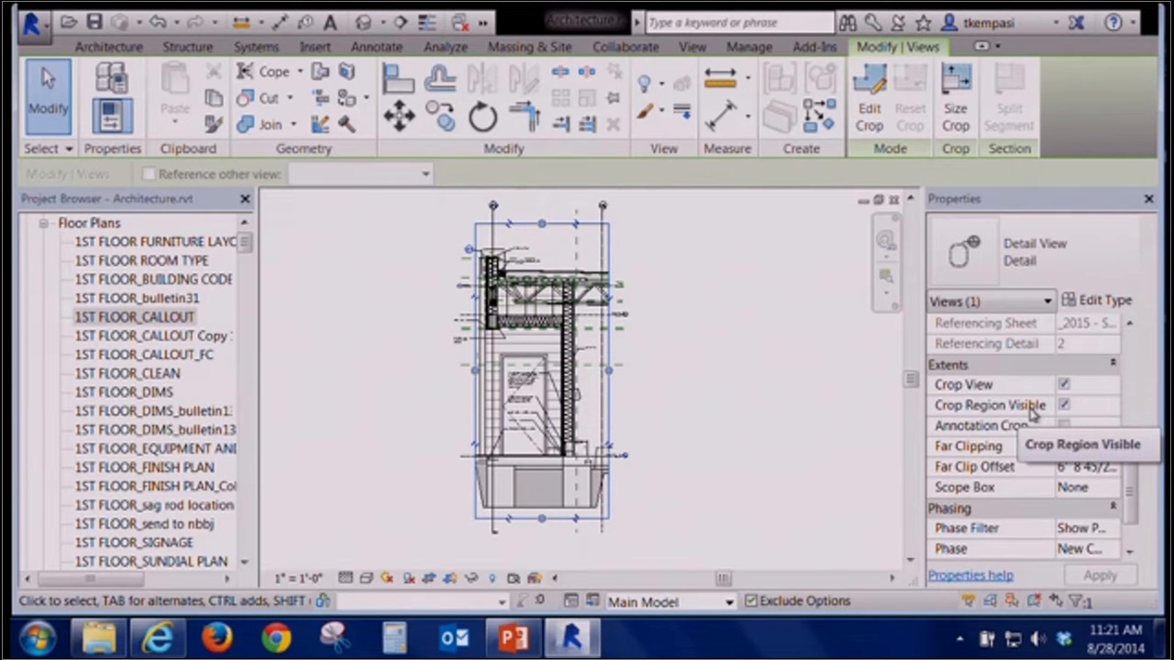
pyautogui.moveTo(1134, 383); pyautogui.dragTo(1132, 503)
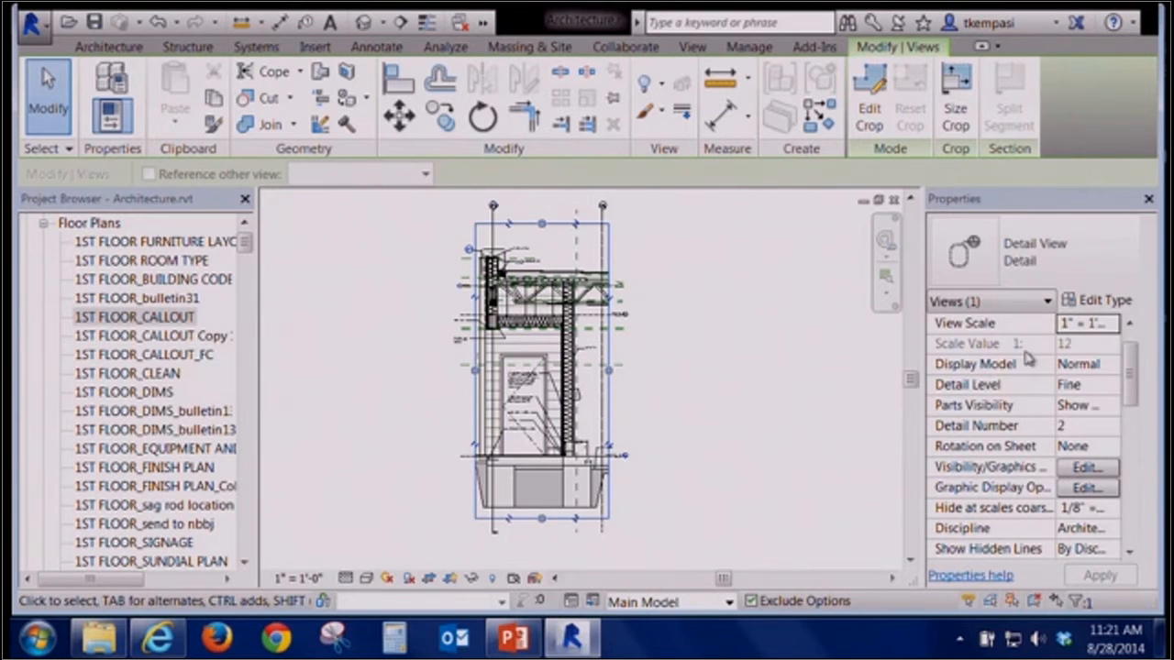
pyautogui.moveTo(1133, 402); pyautogui.dragTo(1135, 529)
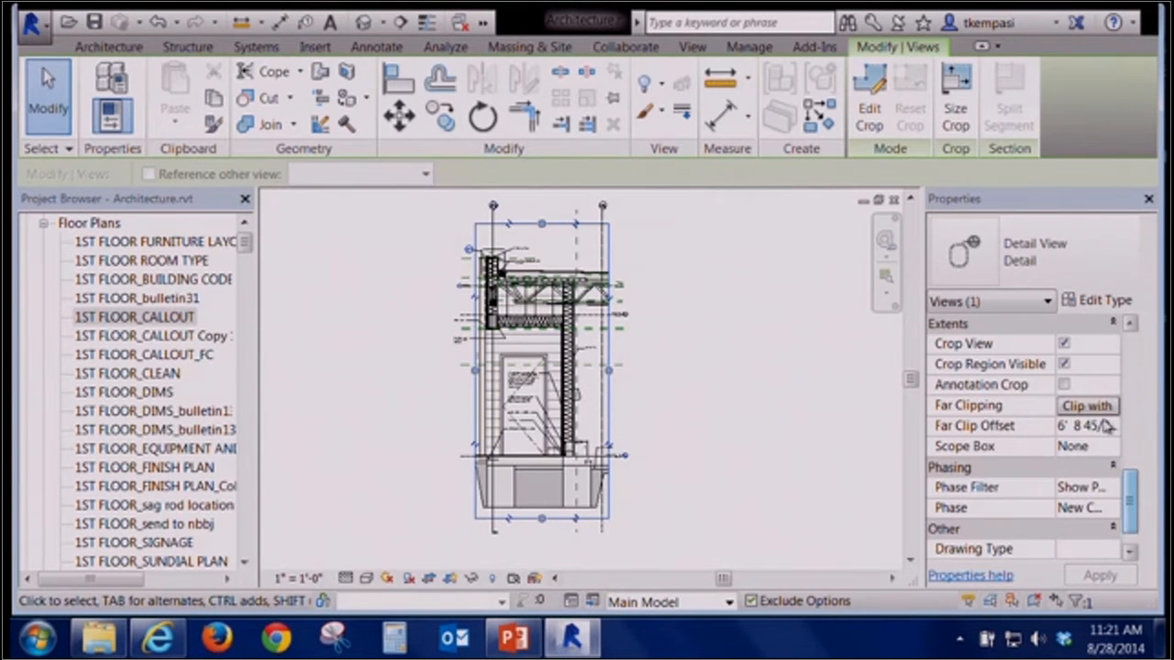
pyautogui.click(1064, 364)
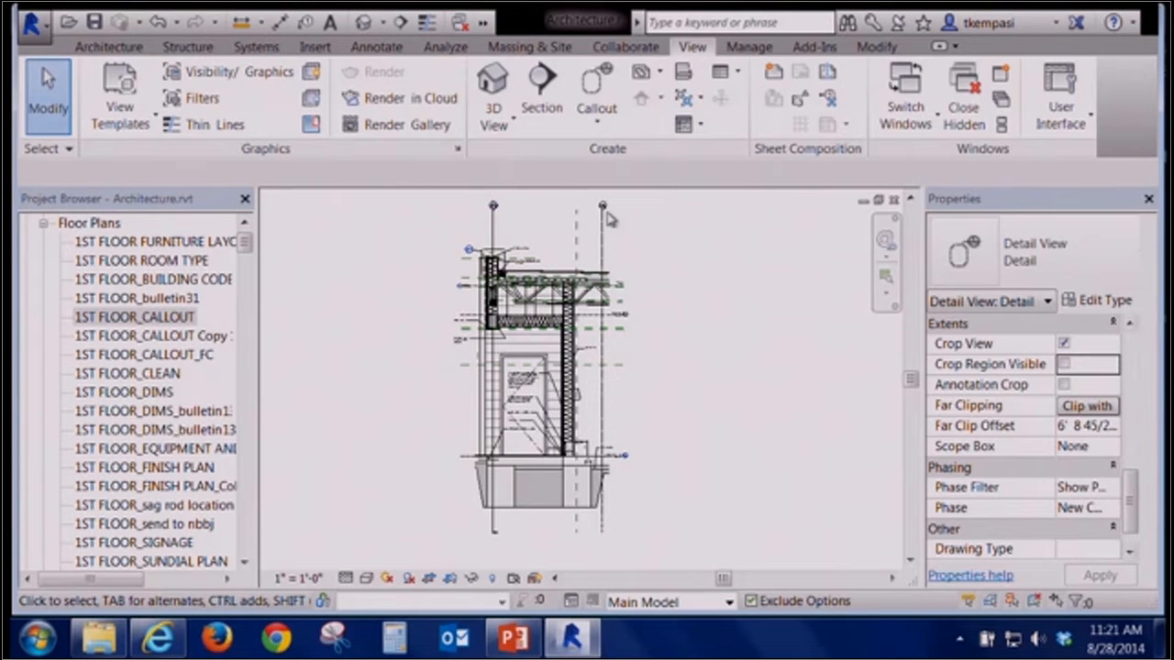
pyautogui.click(1064, 365)
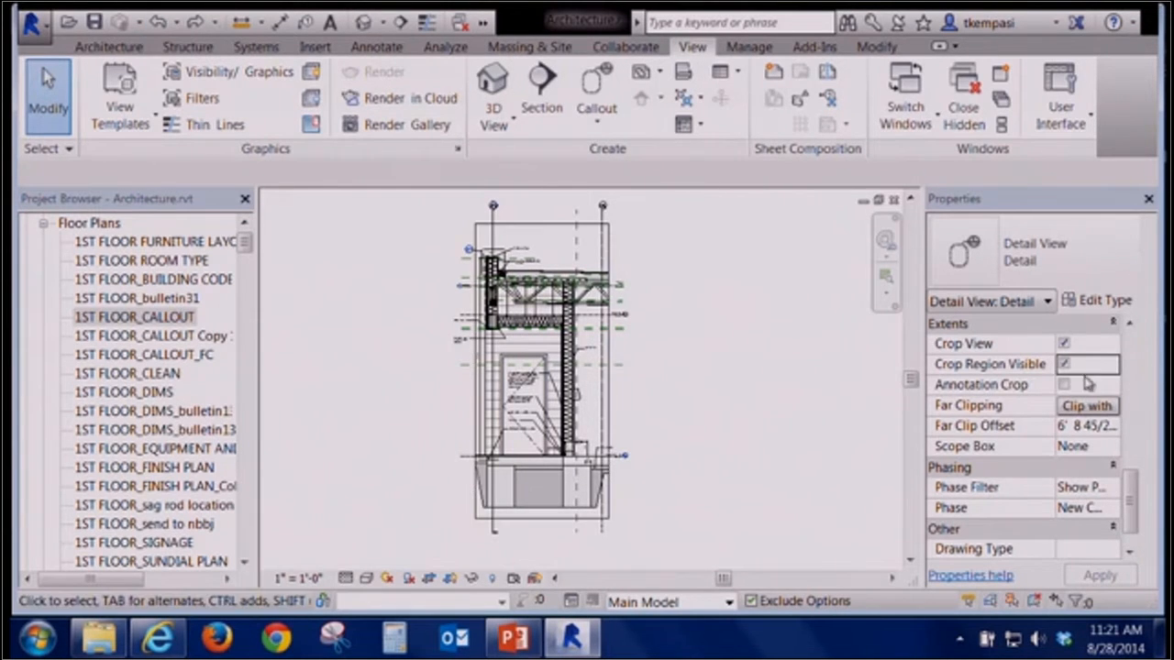
# Enable Annotation Crop for the detail view and widen the annotation crop boundary slightly to the right
pyautogui.moveTo(1131, 504); pyautogui.dragTo(1128, 525)
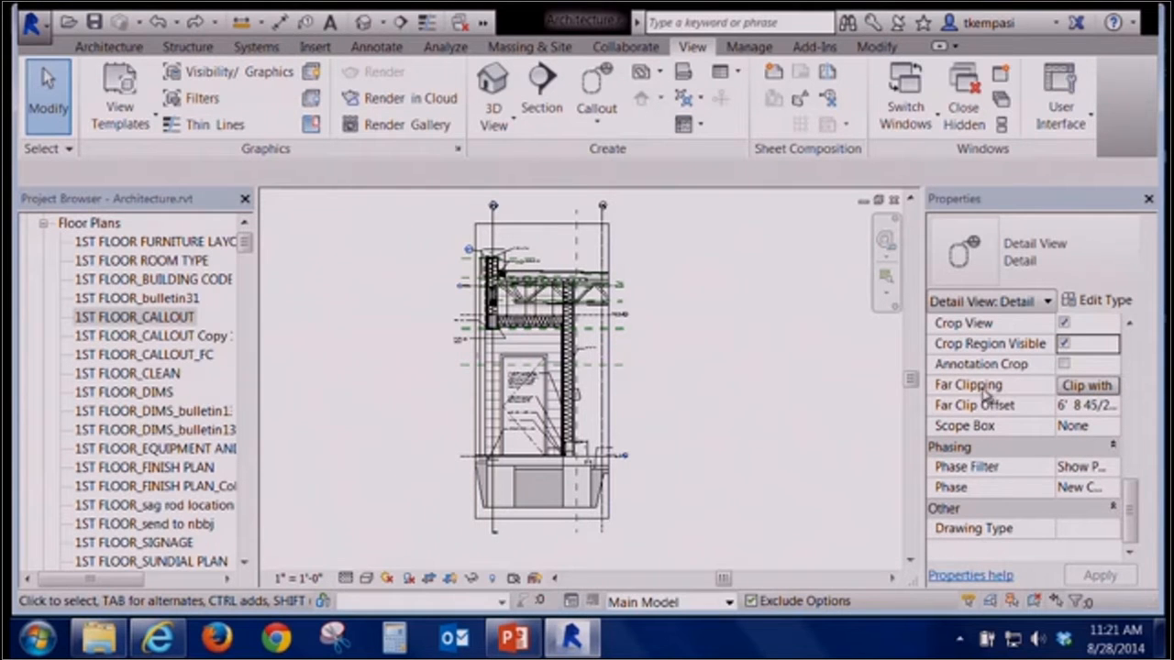
pyautogui.click(610, 241)
pyautogui.click(805, 381)
pyautogui.click(1064, 364)
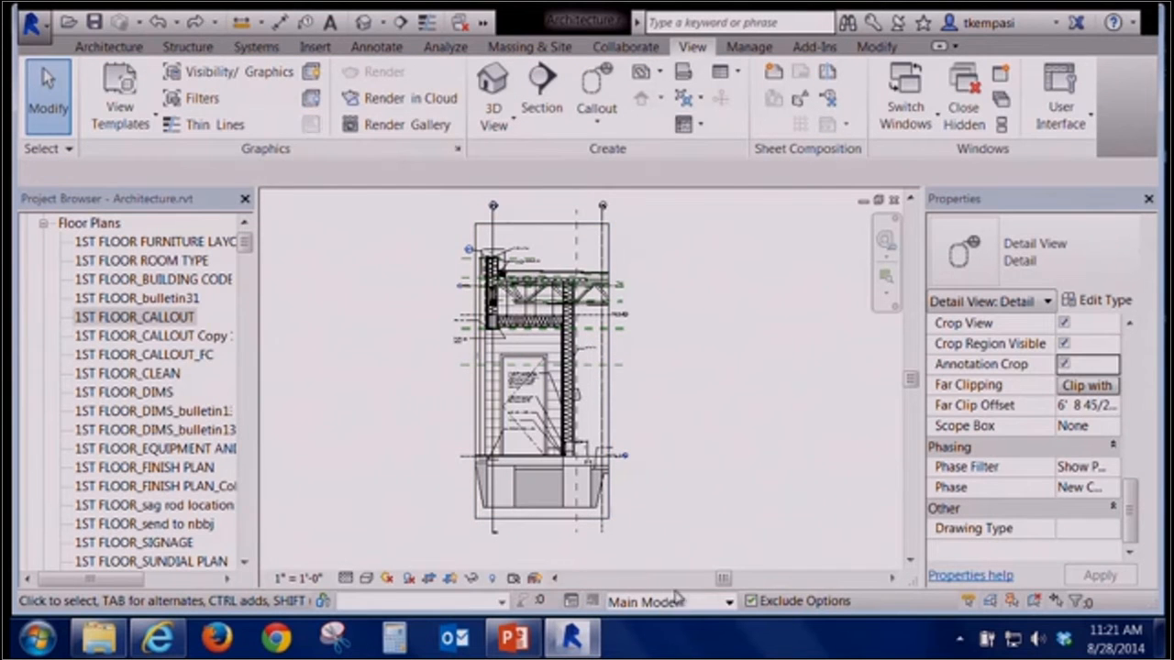
pyautogui.click(610, 246)
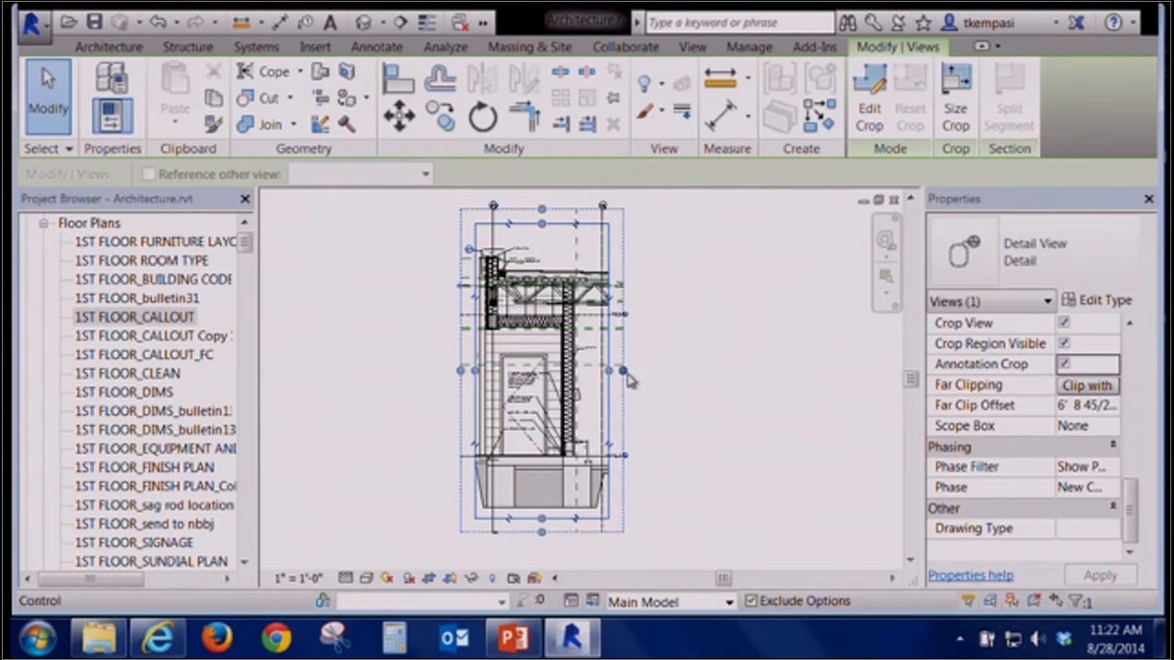
pyautogui.moveTo(623, 372)
pyautogui.mouseDown()
pyautogui.moveTo(666, 373)
pyautogui.moveTo(621, 369)
pyautogui.moveTo(637, 371)
pyautogui.mouseUp()
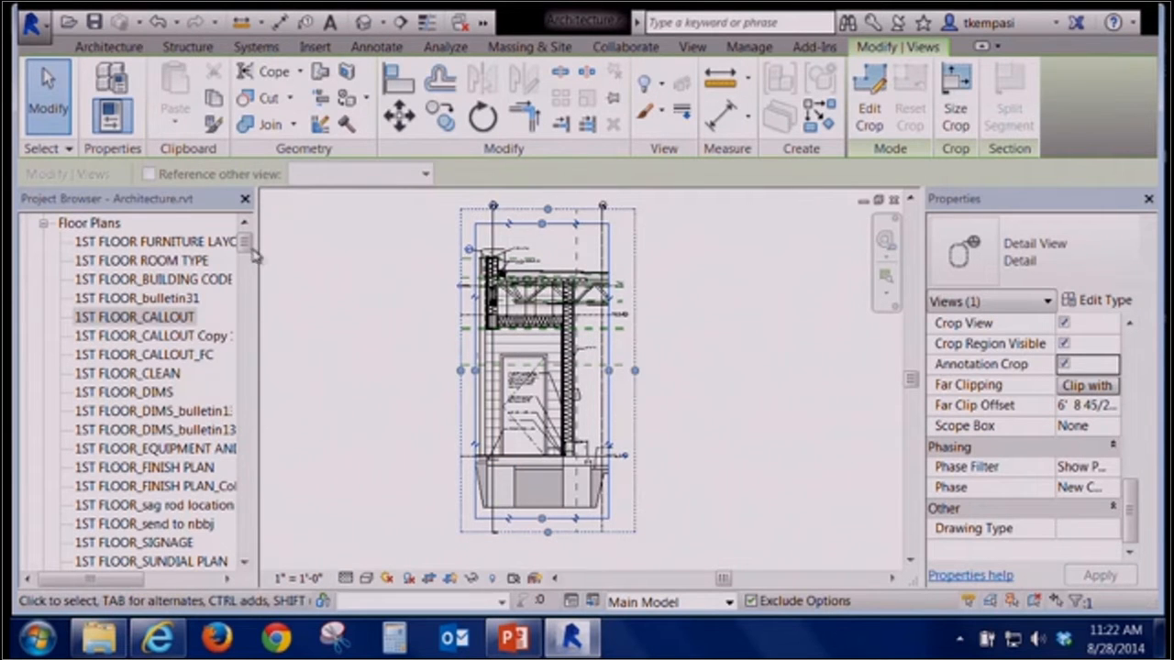
# Close the detail view to return to the 1ST FLOOR_CALLOUT floor plan
pyautogui.click(244, 222)
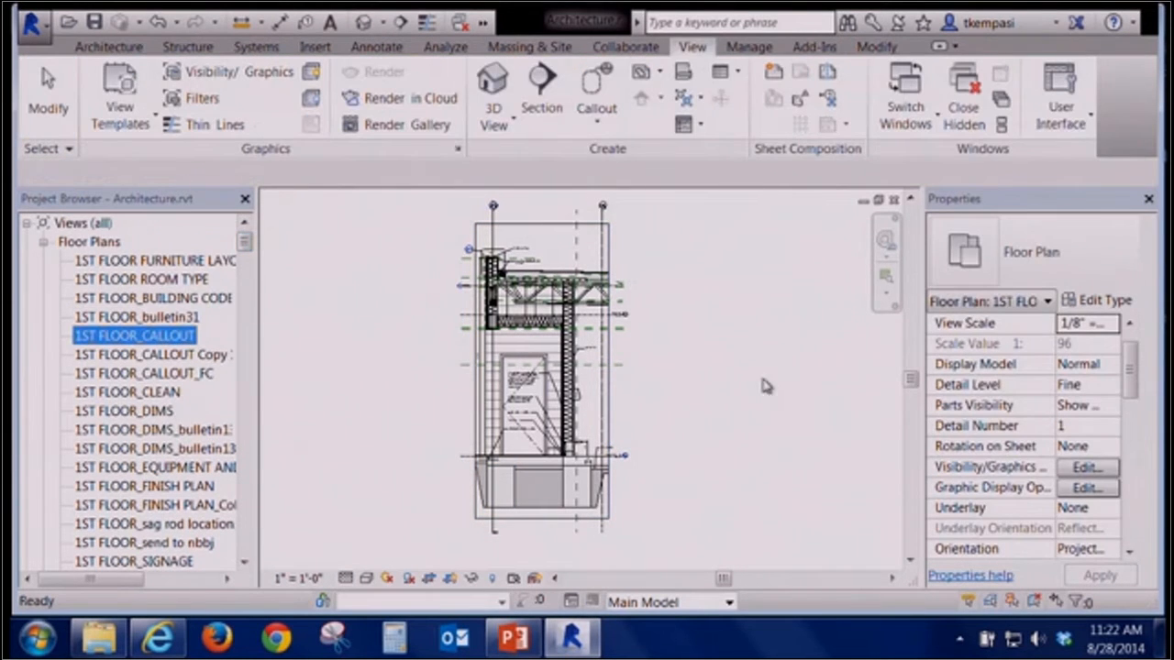
pyautogui.click(765, 385)
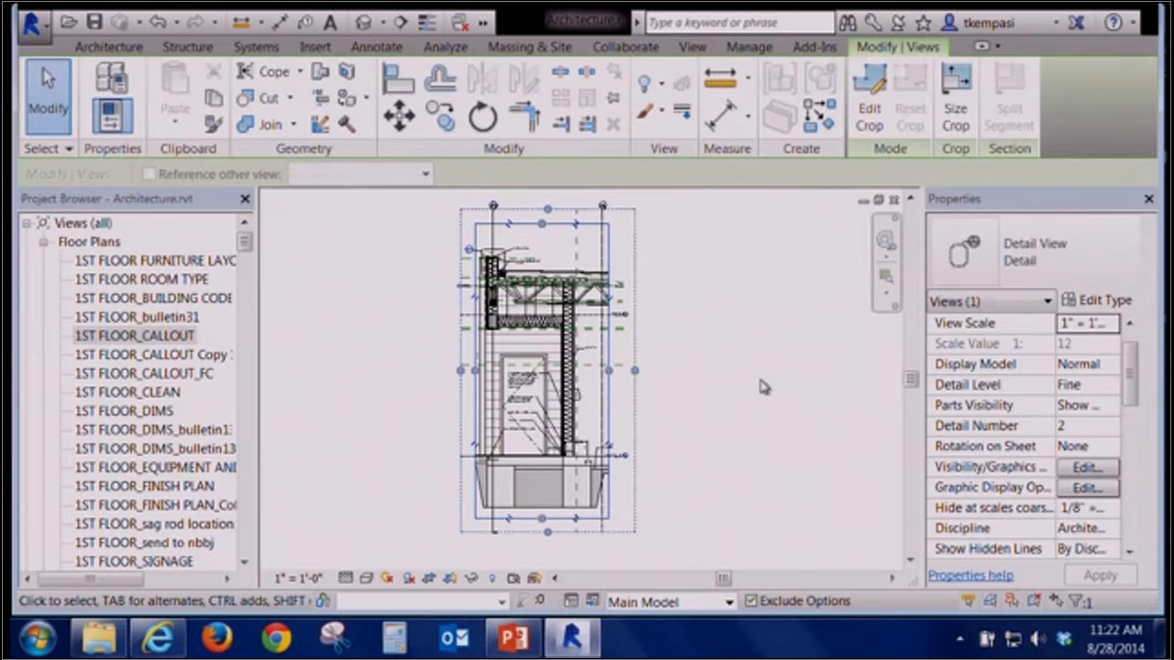
pyautogui.click(766, 378)
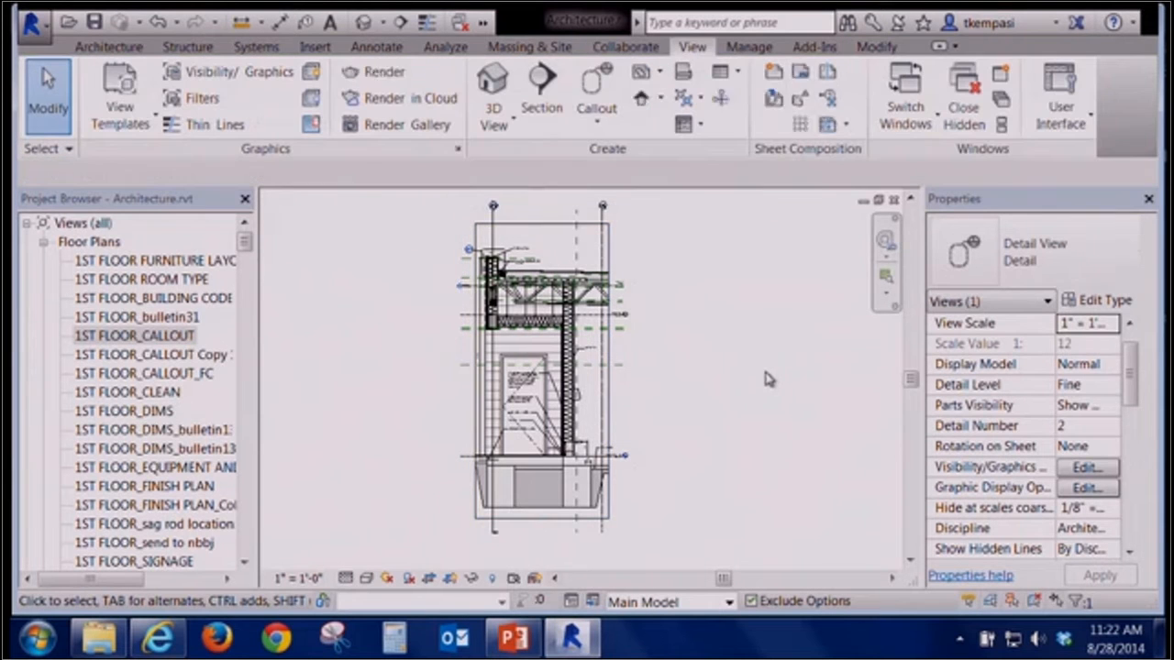
pyautogui.click(894, 202)
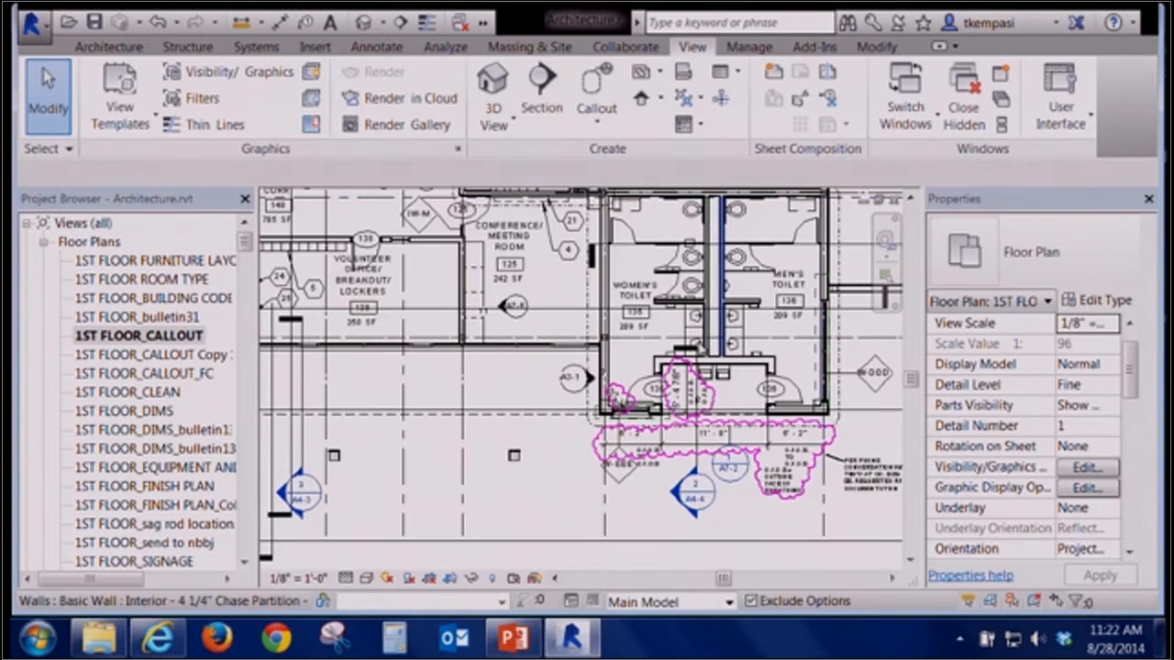
# Open the detail view from the callout marker on the building's east side, review its properties, and close it
pyautogui.scroll(-2, 525, 463)
pyautogui.moveTo(526, 463); pyautogui.dragTo(569, 530, button='middle')
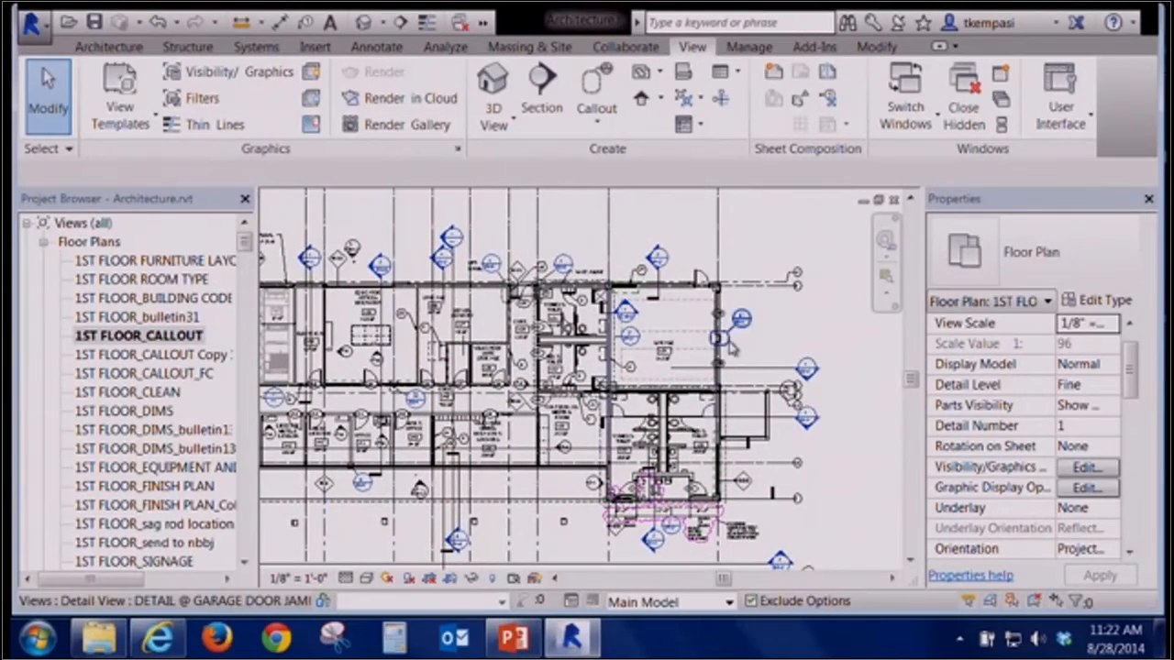
pyautogui.click(732, 343)
pyautogui.rightClick(742, 321)
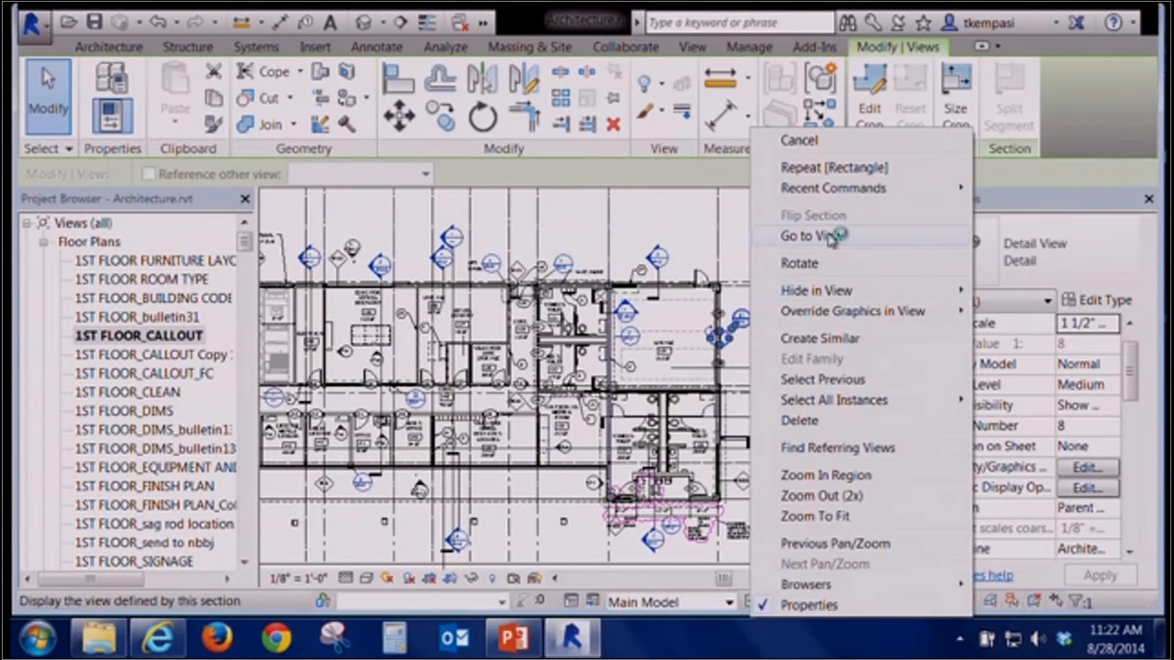
pyautogui.click(815, 233)
pyautogui.moveTo(1131, 365); pyautogui.dragTo(1154, 484)
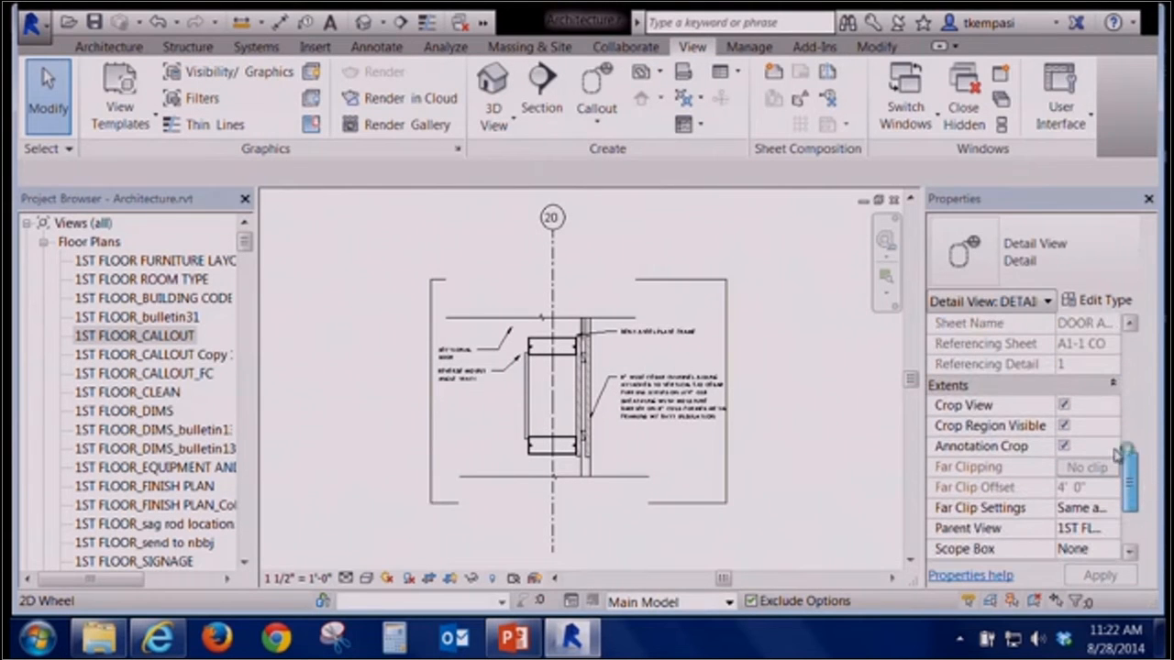
pyautogui.click(894, 199)
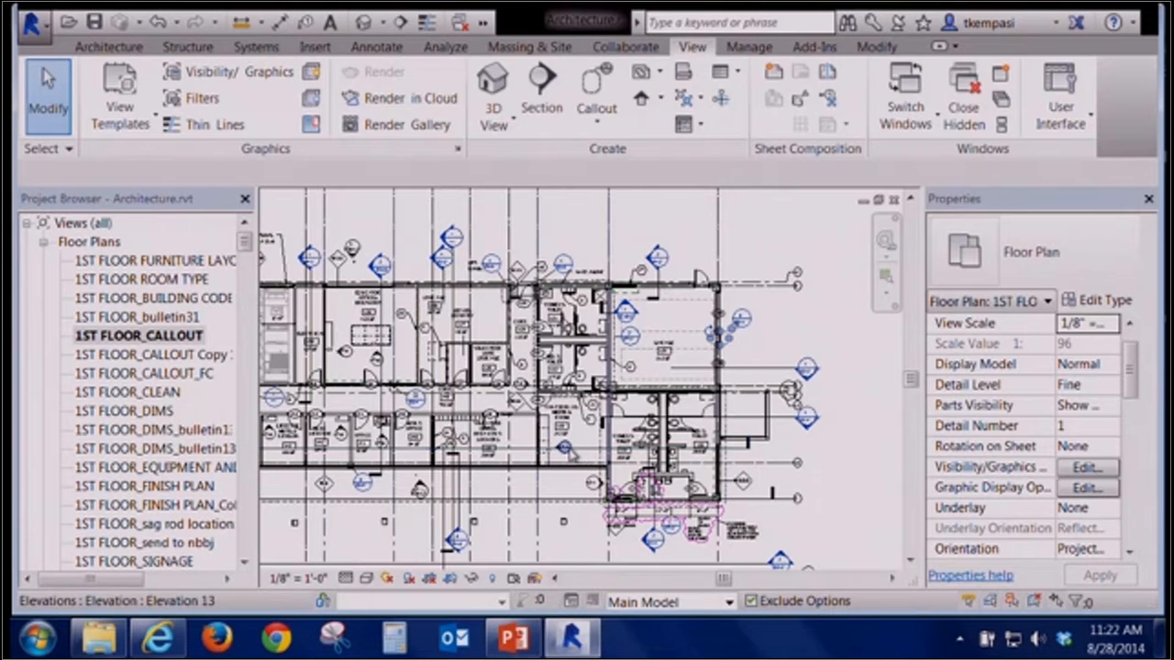
# Open the conference room's interior elevation view from its elevation marker and review its extents properties
pyautogui.click(569, 449)
pyautogui.rightClick(569, 450)
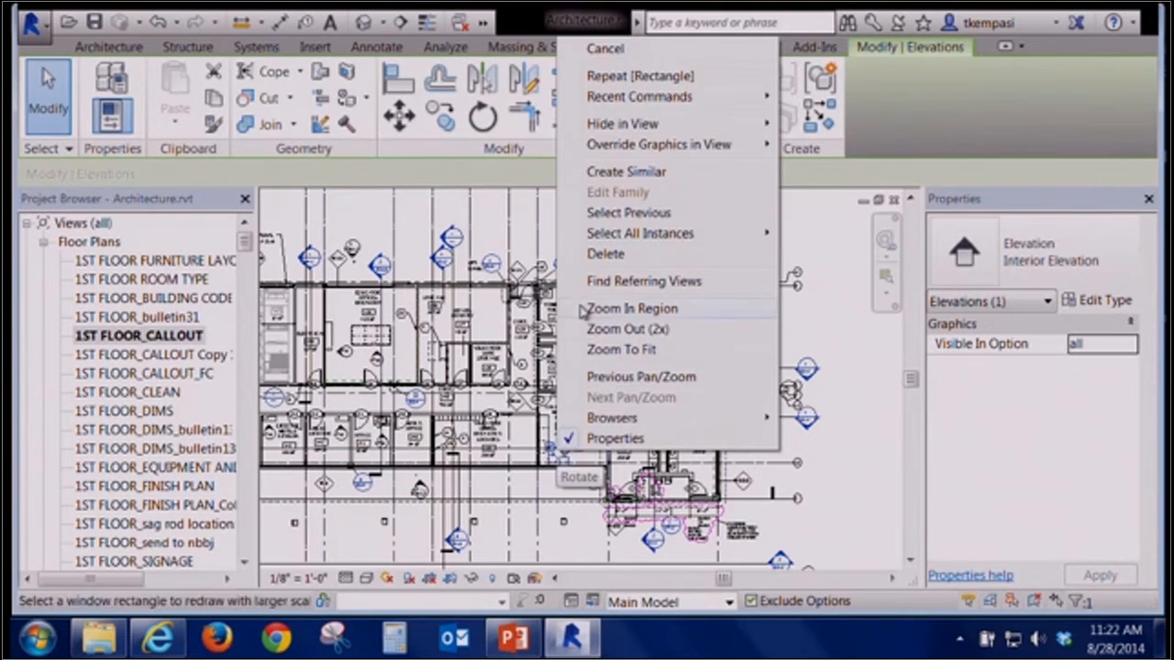
pyautogui.click(501, 556)
pyautogui.scroll(2, 555, 573)
pyautogui.moveTo(417, 469); pyautogui.dragTo(462, 478, button='middle')
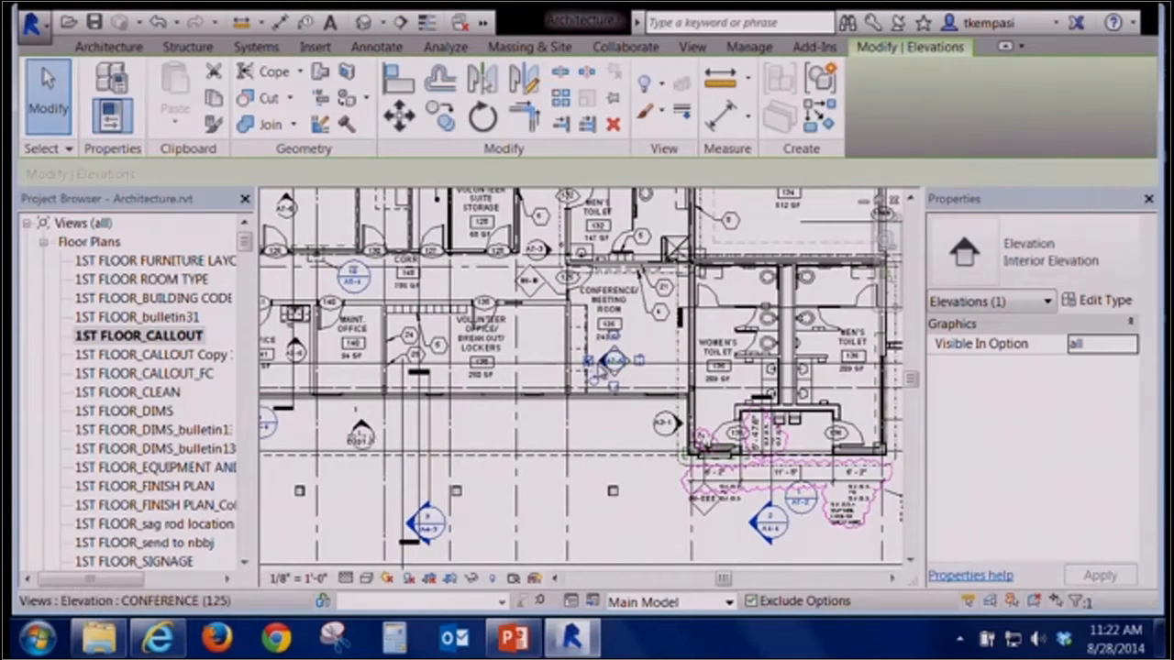
pyautogui.click(609, 361)
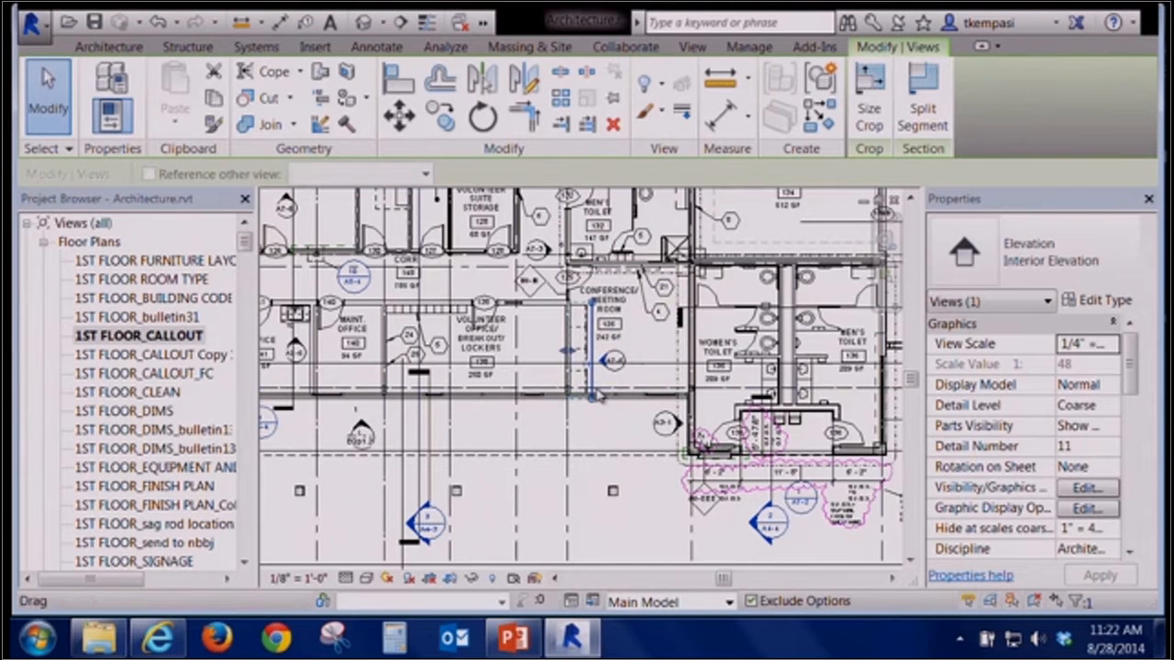
pyautogui.rightClick(583, 442)
pyautogui.click(642, 263)
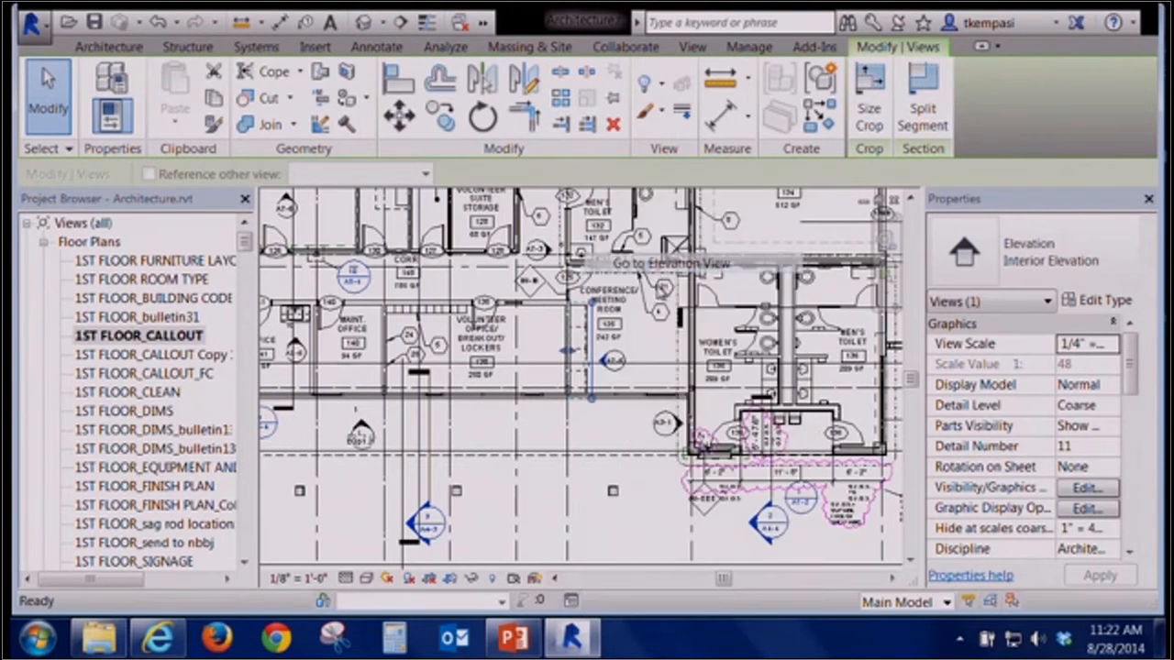
pyautogui.moveTo(1143, 348); pyautogui.dragTo(1146, 479)
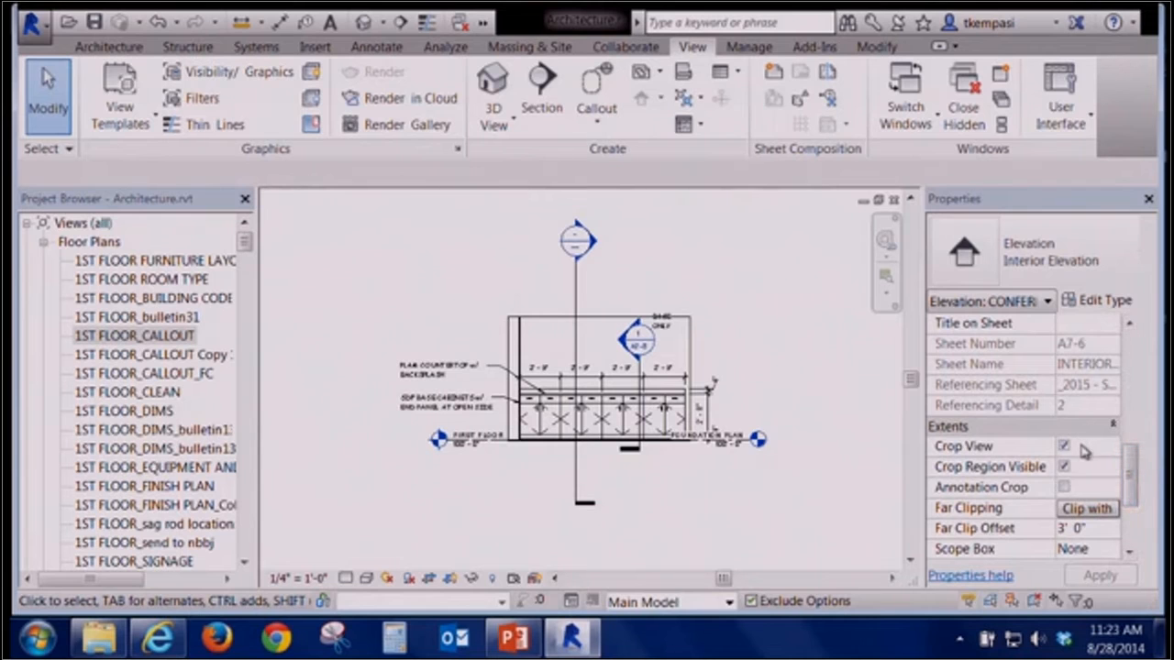
pyautogui.click(886, 456)
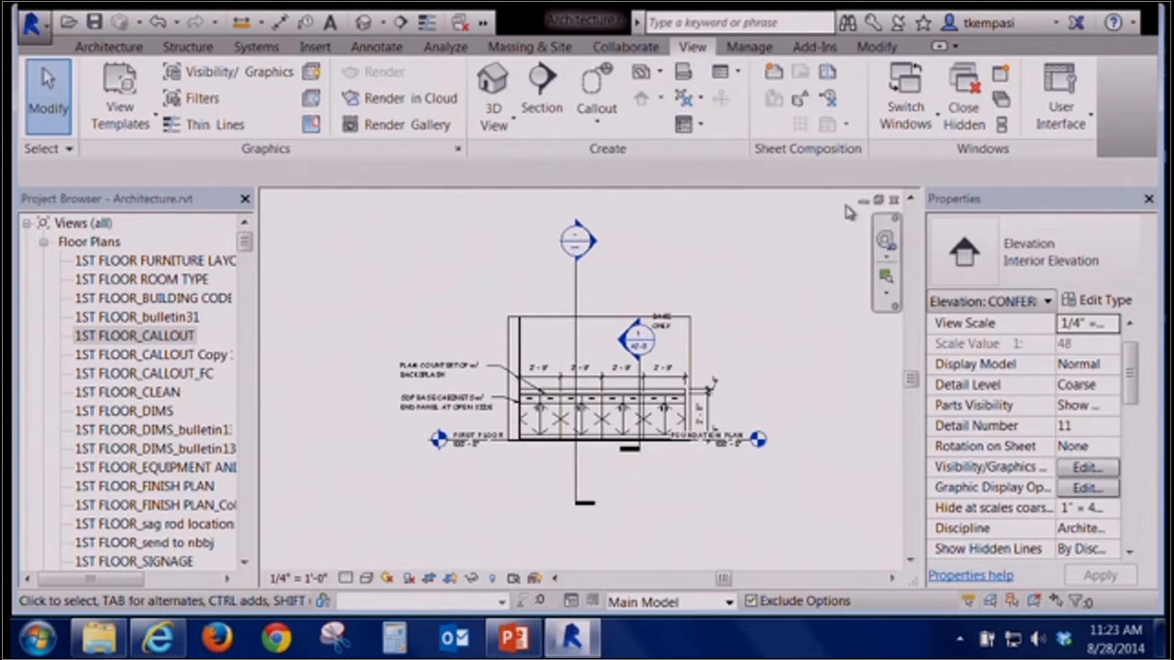
# Close the interior elevation view to return to the 1ST FLOOR_CALLOUT floor plan
pyautogui.click(894, 199)
pyautogui.scroll(-3, 624, 474)
pyautogui.moveTo(646, 471); pyautogui.dragTo(665, 524, button='middle')
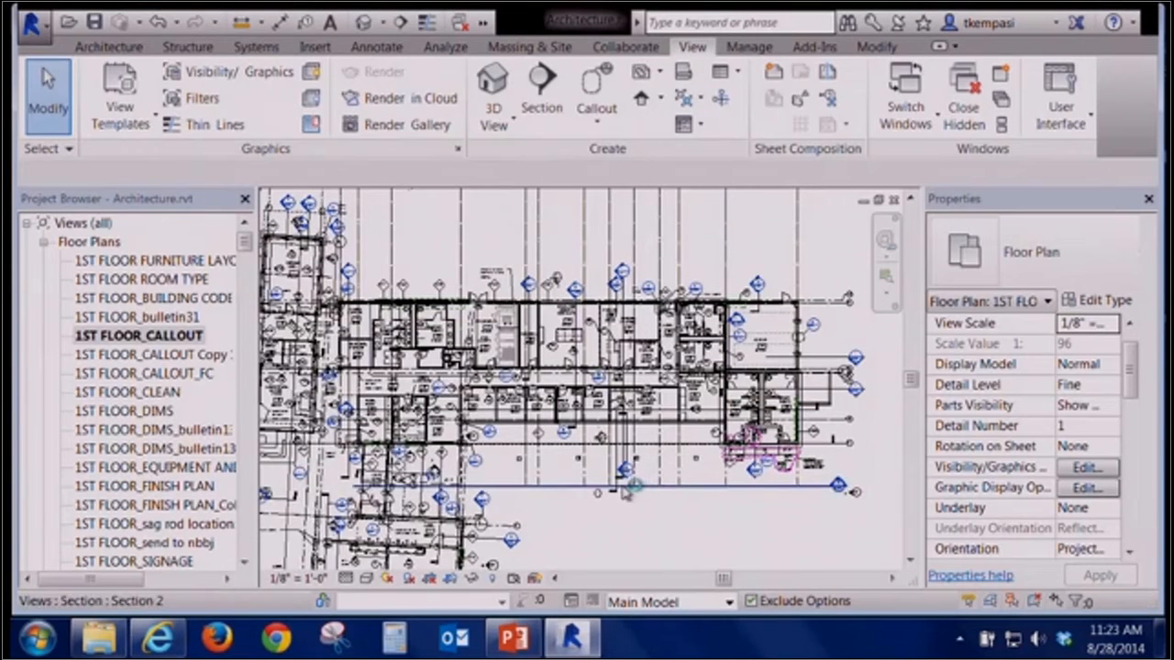
pyautogui.scroll(-1, 642, 496)
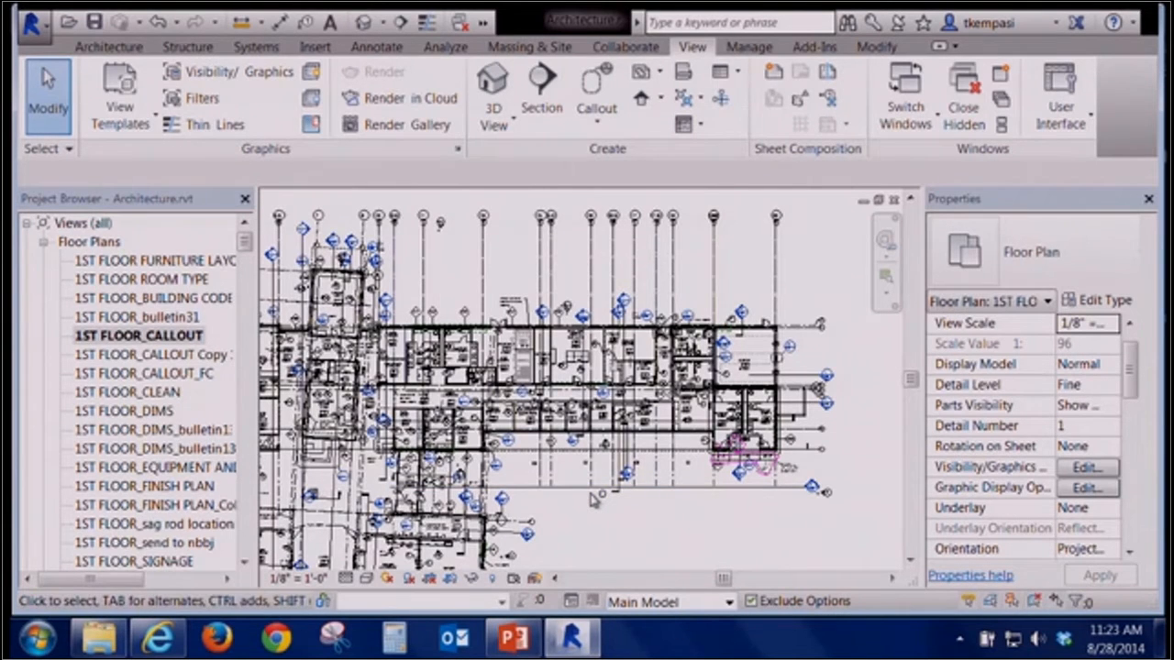
# Collapse the project browser's view categories and expand the Elevations (Interior Elevation) list to browse its views
pyautogui.click(43, 243)
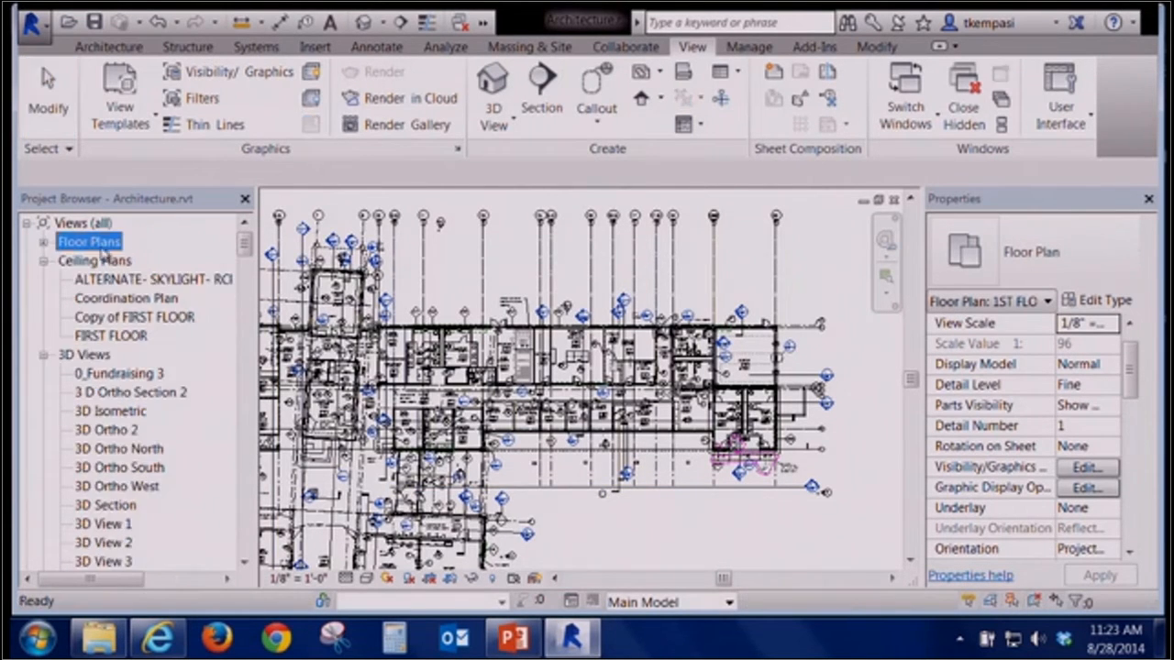
pyautogui.click(43, 261)
pyautogui.click(43, 280)
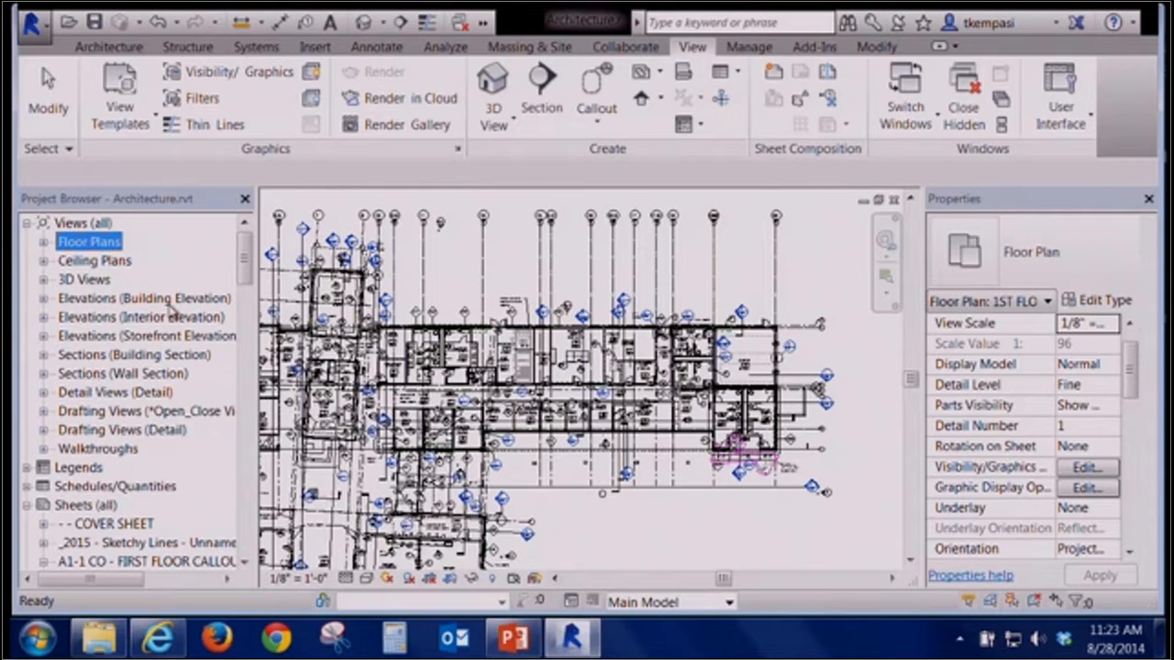
pyautogui.click(105, 303)
pyautogui.click(110, 318)
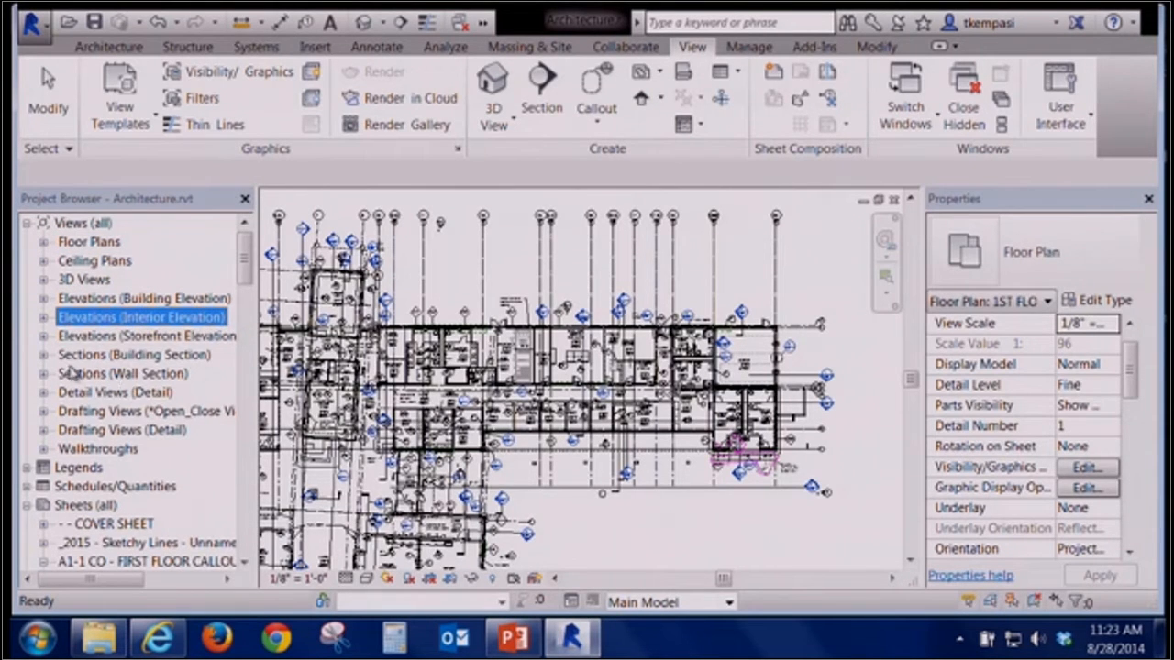
pyautogui.click(43, 321)
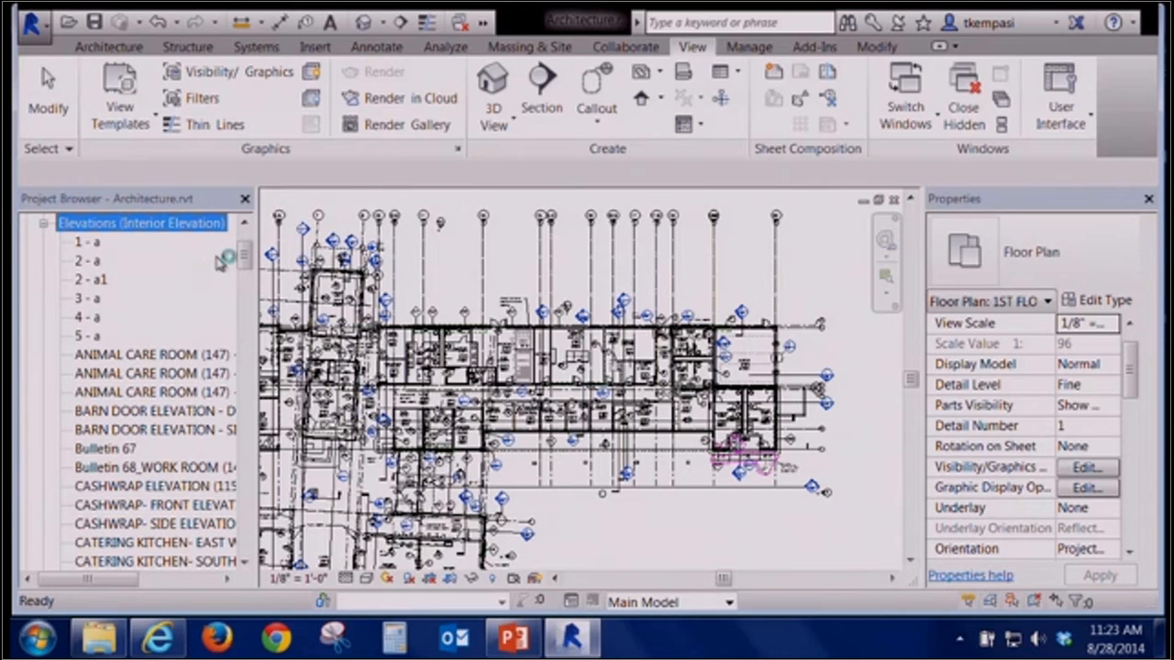
pyautogui.moveTo(249, 260)
pyautogui.mouseDown()
pyautogui.moveTo(255, 314)
pyautogui.moveTo(259, 246)
pyautogui.mouseUp()
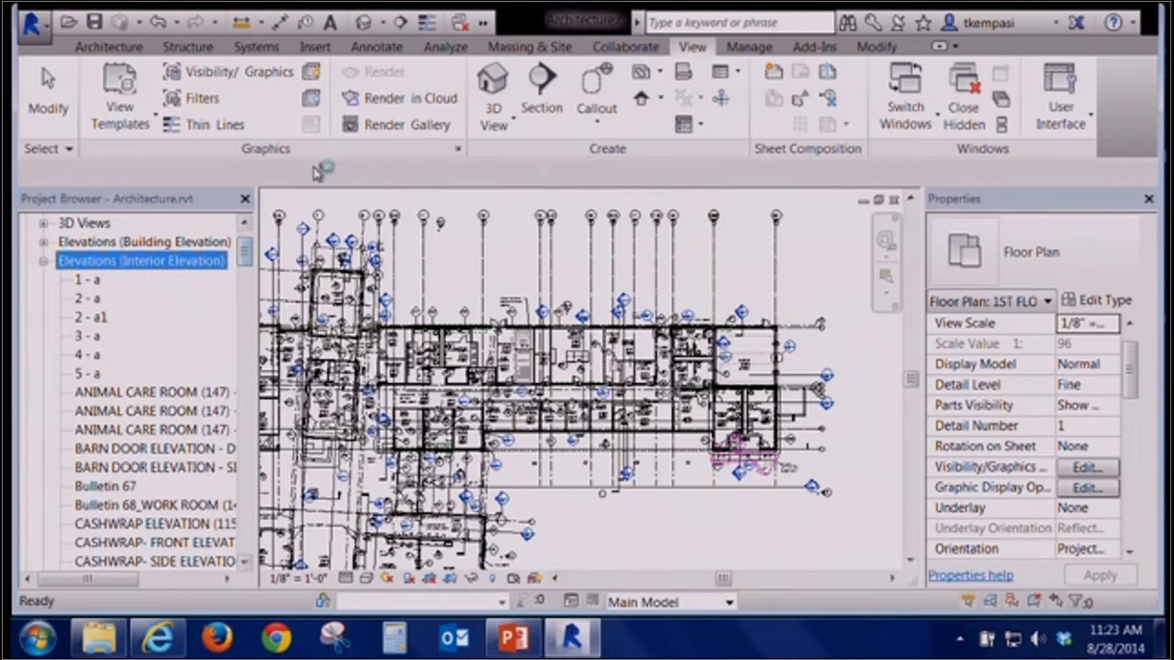
pyautogui.click(541, 90)
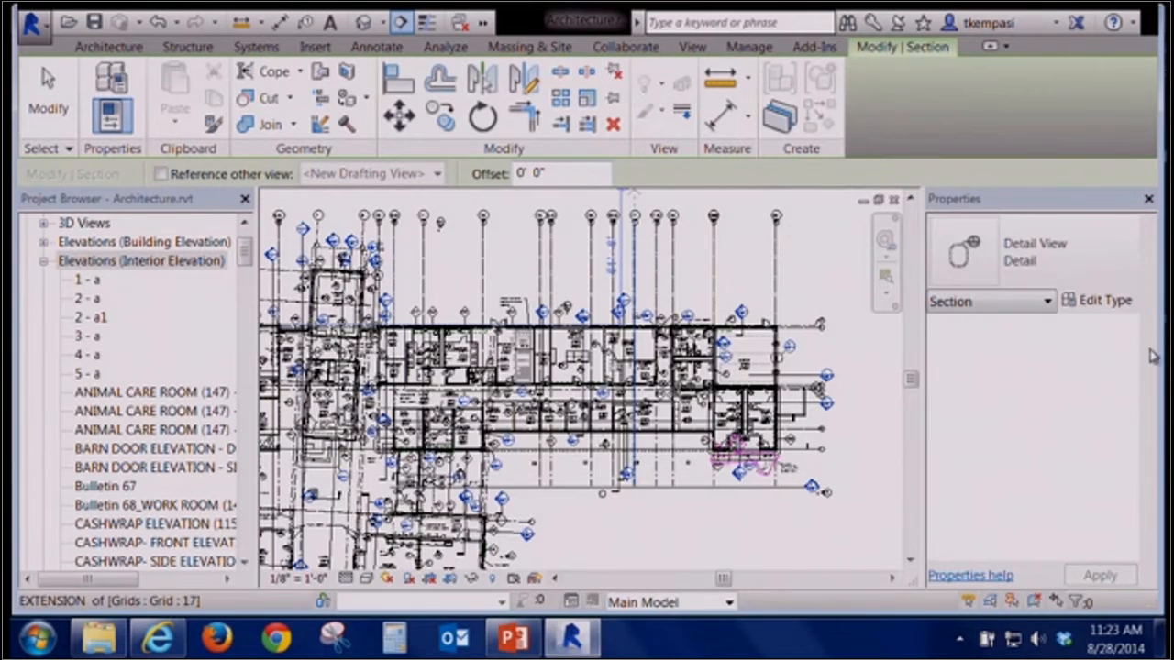
pyautogui.click(1067, 237)
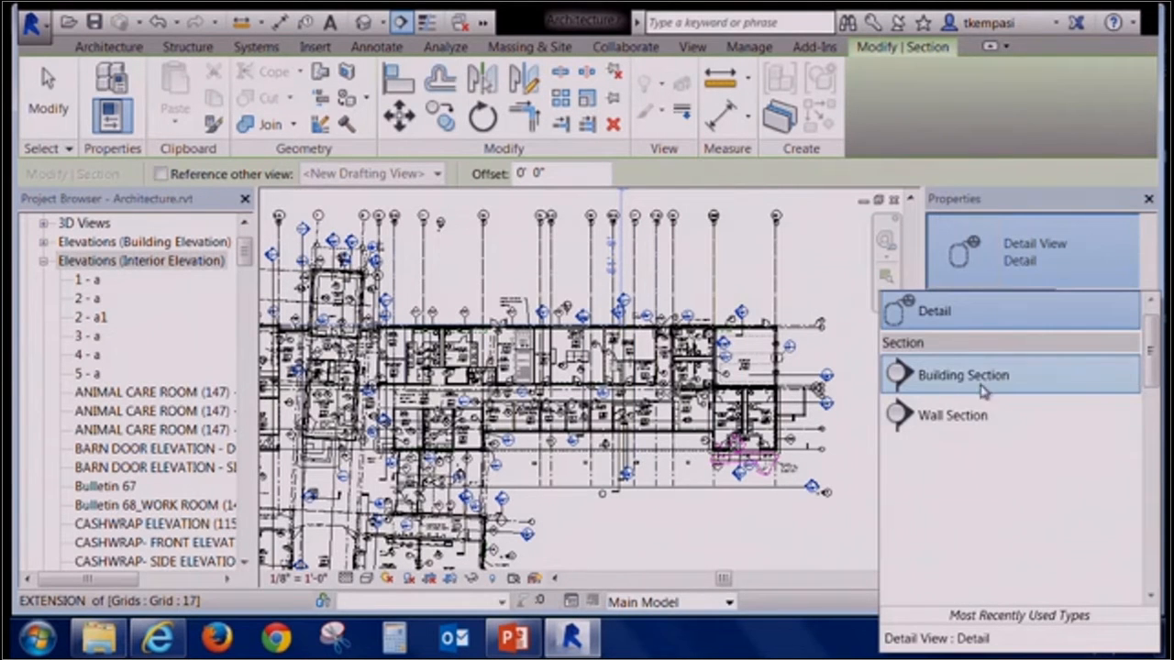
pyautogui.click(963, 416)
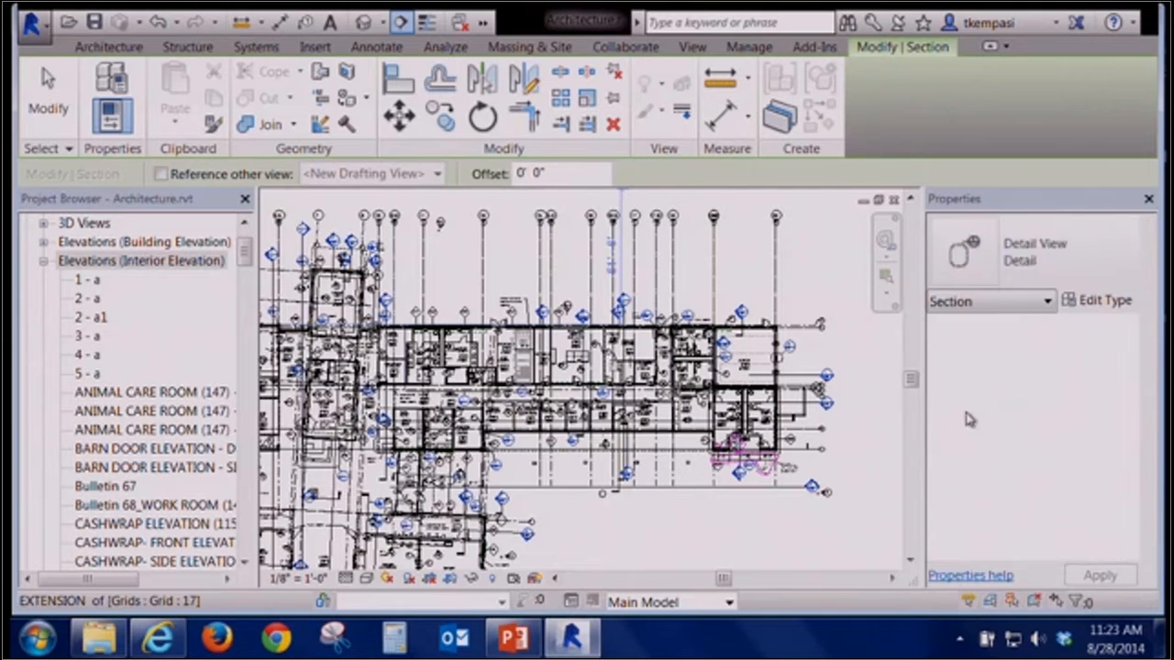
pyautogui.press('Escape')
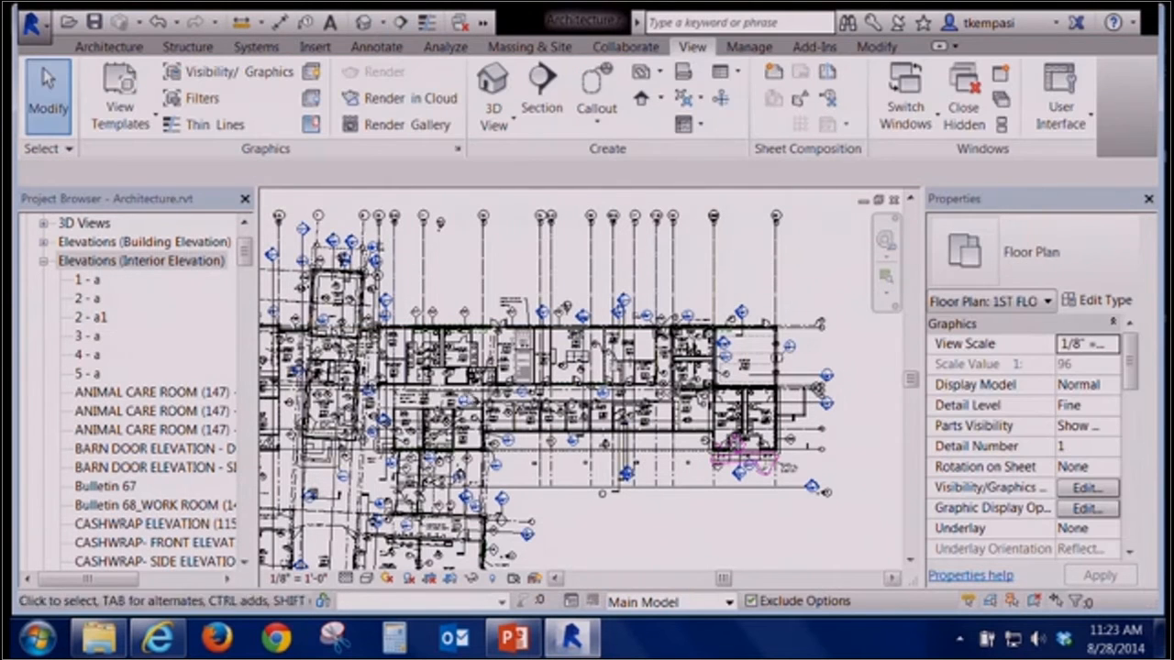
# Collapse the expanded project browser categories and open the default 3D view
pyautogui.click(44, 262)
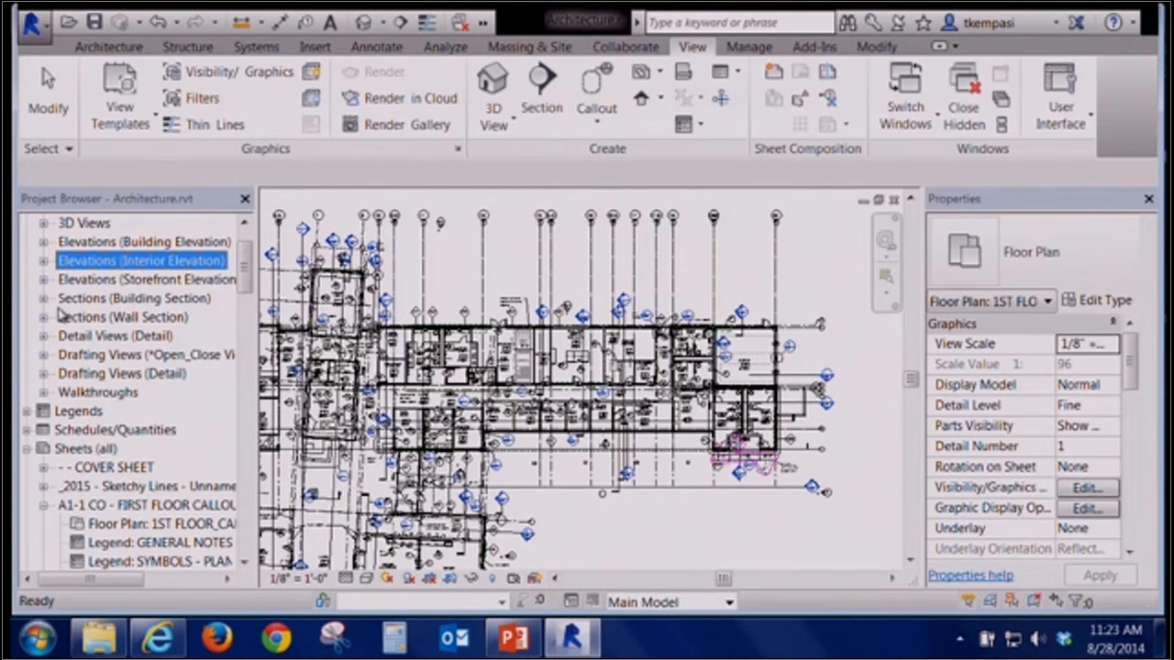
pyautogui.click(28, 449)
pyautogui.click(37, 505)
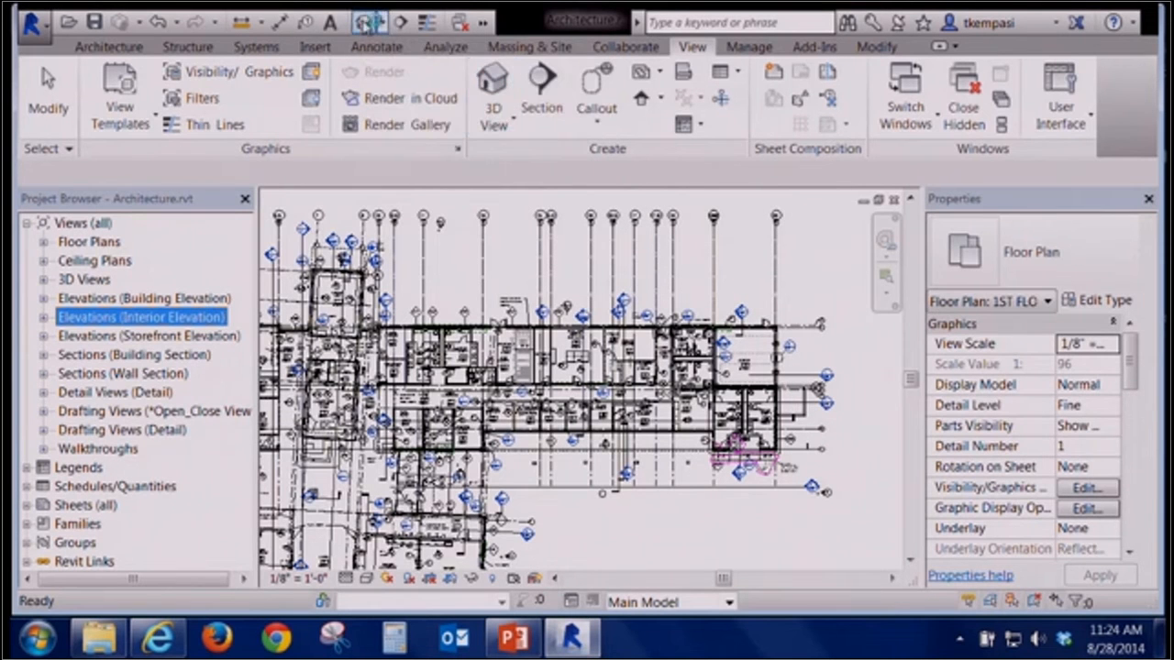
pyautogui.click(367, 22)
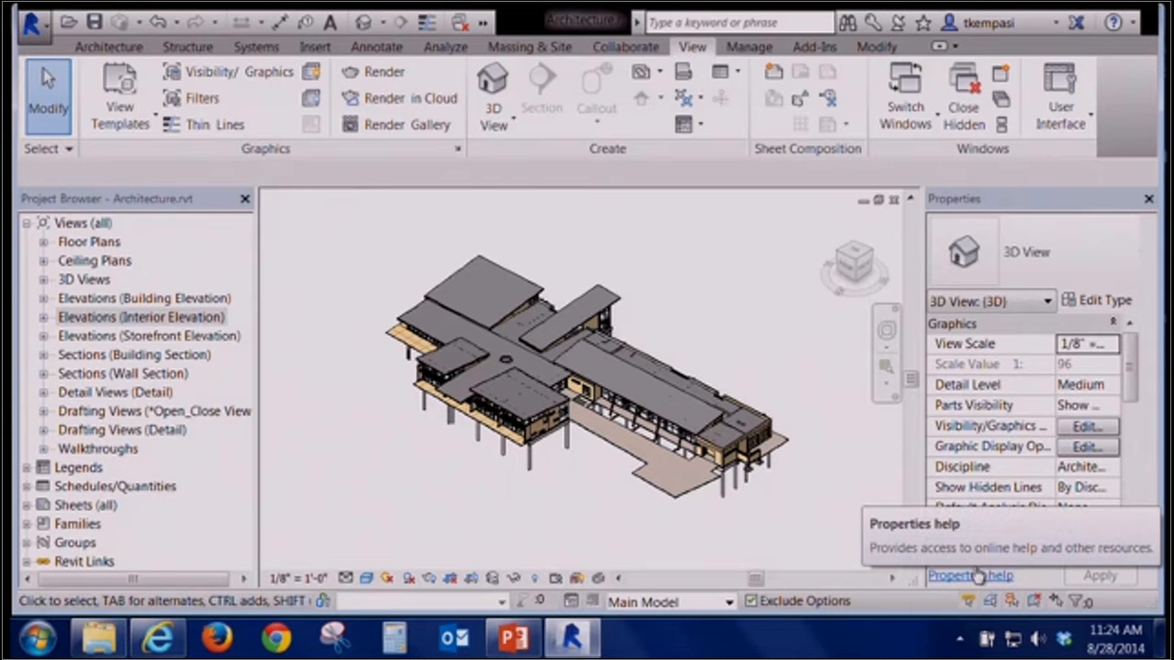
# Rename the {3D} view in the project browser to Exterior Isometric View
pyautogui.click(43, 280)
pyautogui.moveTo(244, 262); pyautogui.dragTo(241, 514)
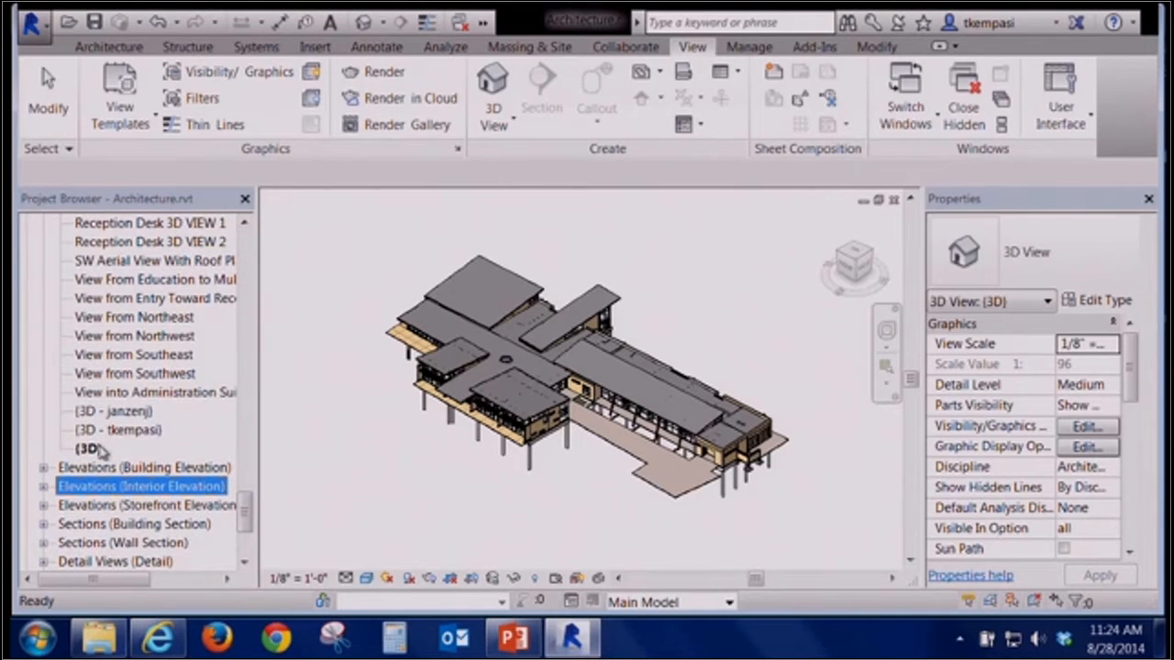
pyautogui.click(96, 448)
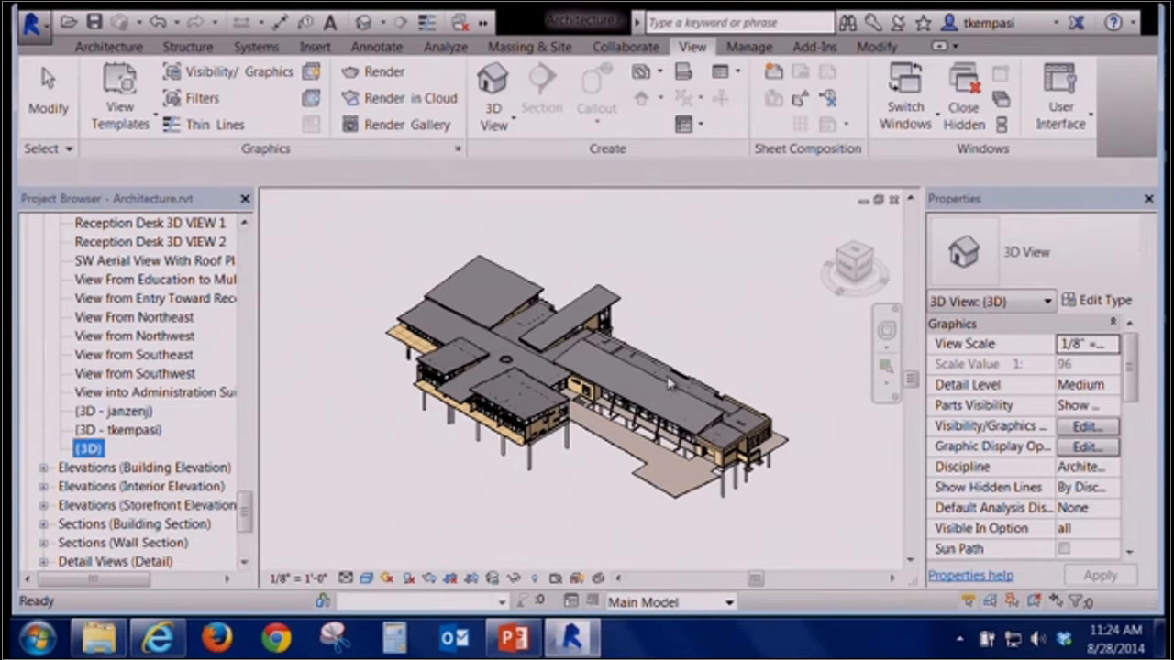
pyautogui.keyDown('shift'); pyautogui.moveTo(702, 372); pyautogui.dragTo(597, 381, button='middle'); pyautogui.keyUp('shift')
pyautogui.rightClick(89, 449)
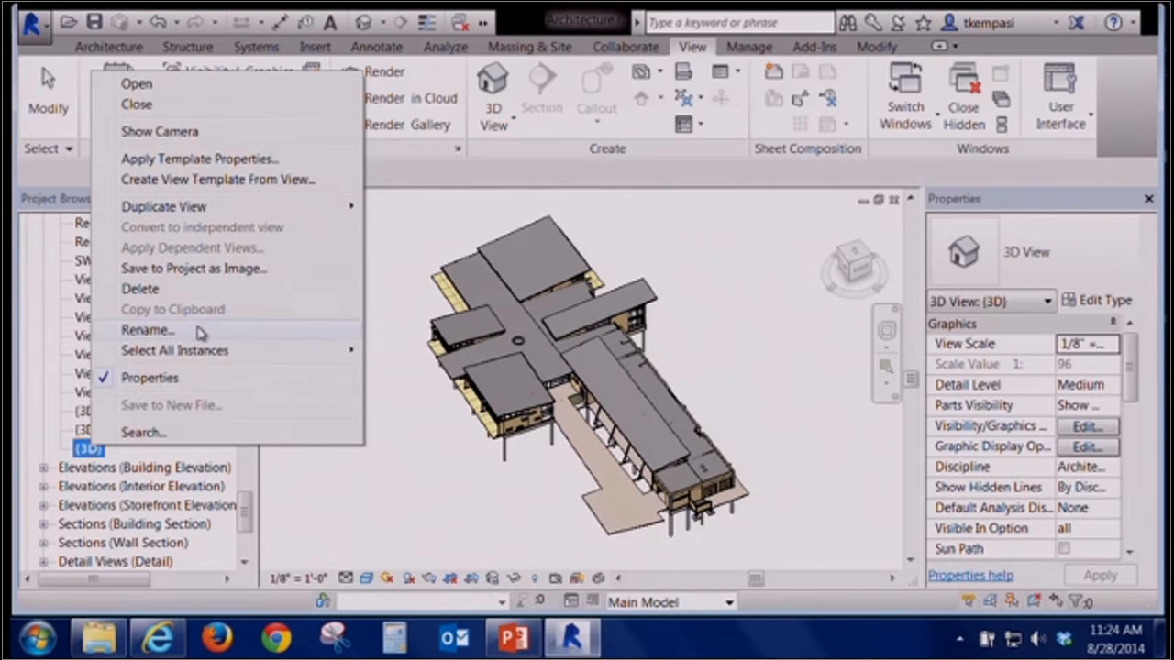
pyautogui.click(146, 330)
pyautogui.write('eXTERIOR')
pyautogui.press('BackSpace')
pyautogui.press('BackSpace')
pyautogui.press('BackSpace')
pyautogui.press('BackSpace')
pyautogui.press('BackSpace')
pyautogui.press('BackSpace')
pyautogui.press('BackSpace')
pyautogui.press('BackSpace')
pyautogui.write('Exter')
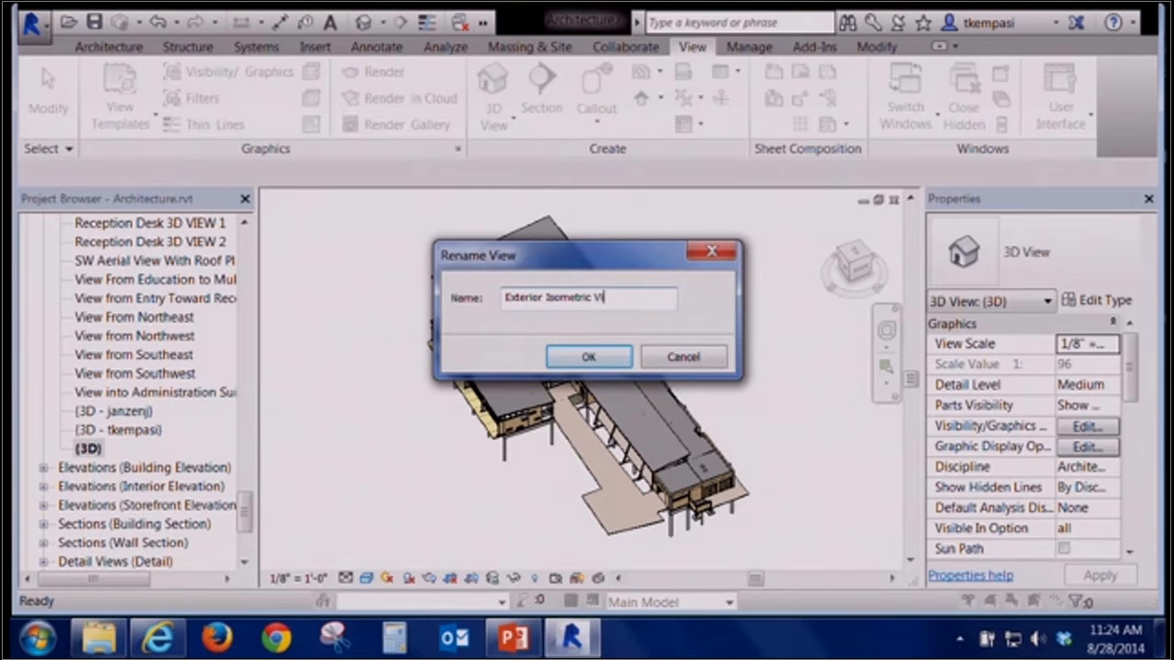
pyautogui.press('Return')
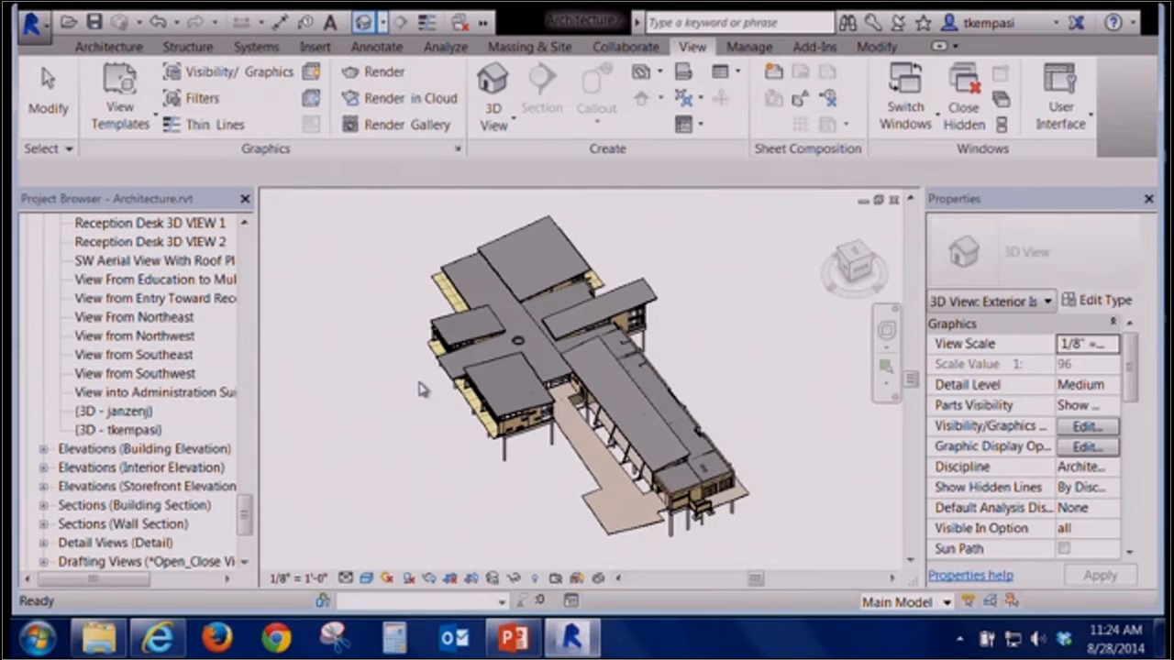
# Open a new default 3D view and zoom in on the building's wing with the curtain walls and deck
pyautogui.click(96, 450)
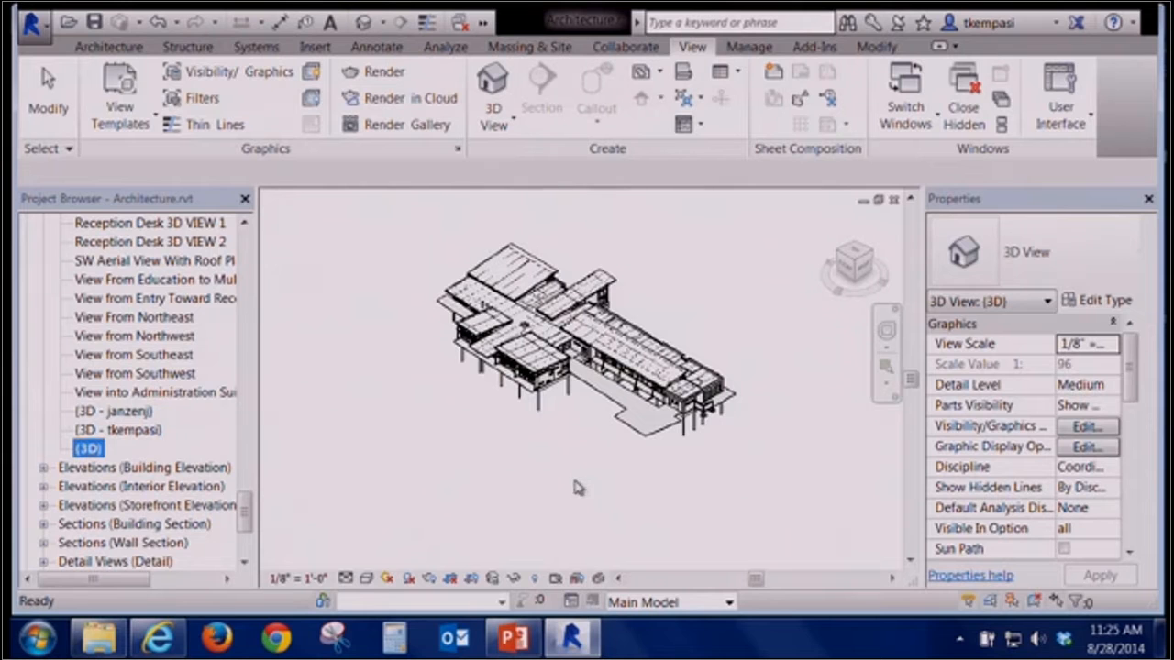
pyautogui.click(706, 461)
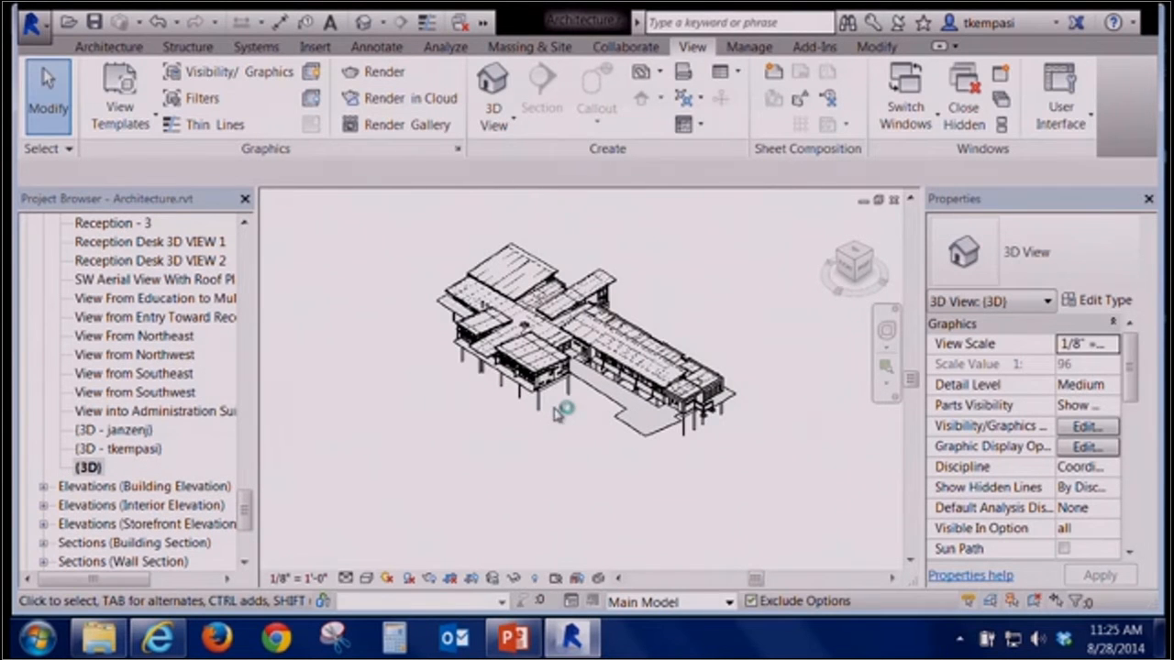
pyautogui.scroll(-2, 555, 408)
pyautogui.scroll(5, 531, 398)
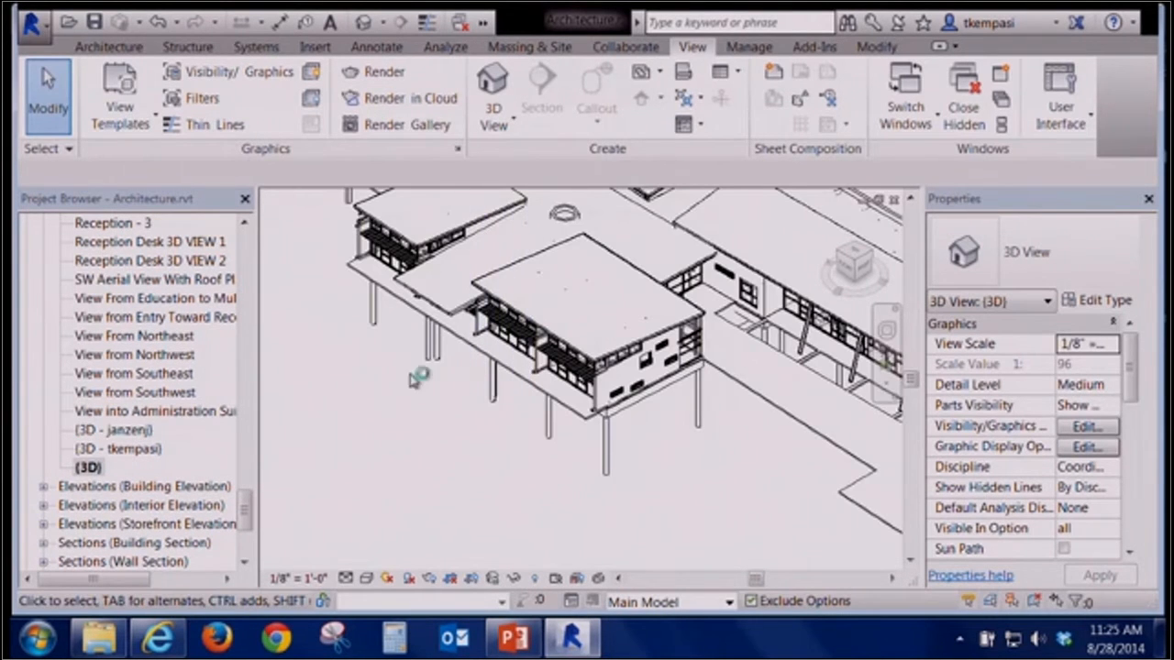
pyautogui.keyDown('shift'); pyautogui.moveTo(405, 382); pyautogui.dragTo(558, 402, button='middle'); pyautogui.keyUp('shift')
pyautogui.scroll(4, 568, 476)
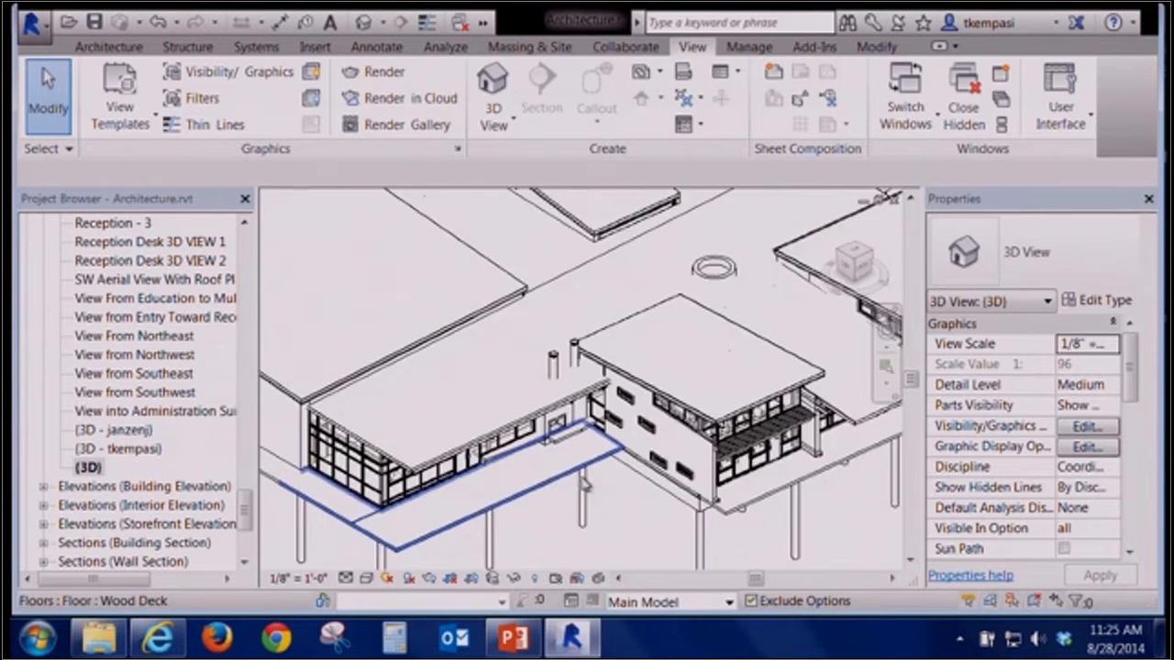
pyautogui.moveTo(622, 482); pyautogui.dragTo(677, 442, button='middle')
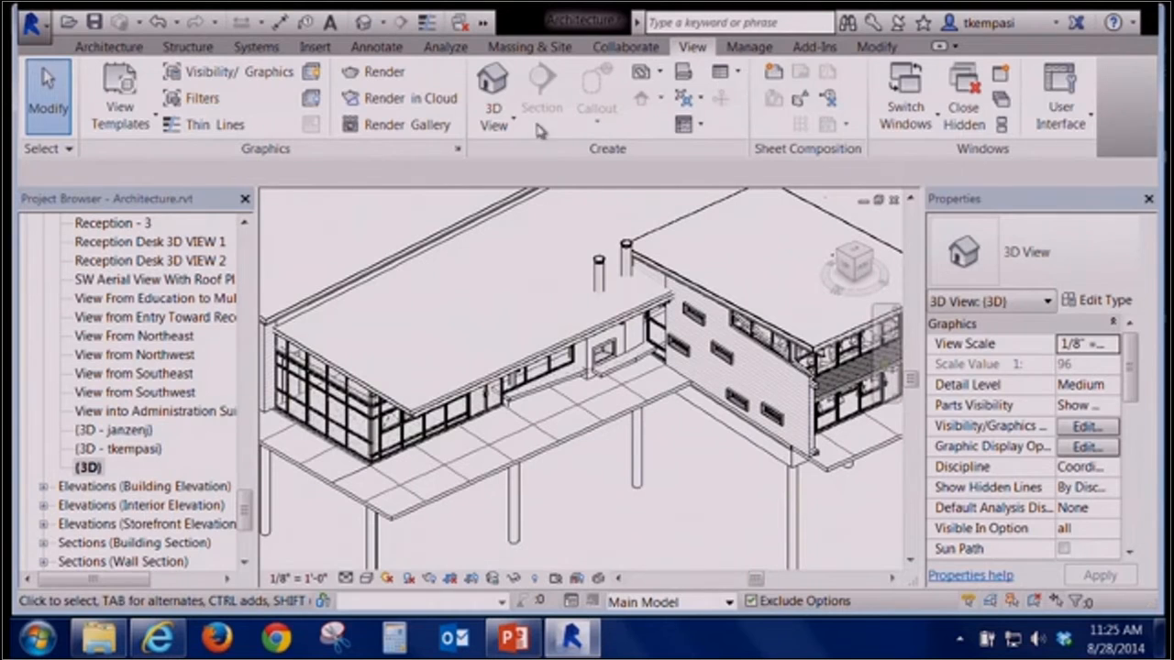
# Switch back to the 1ST FLOOR_CALLOUT floor plan window
pyautogui.click(247, 249)
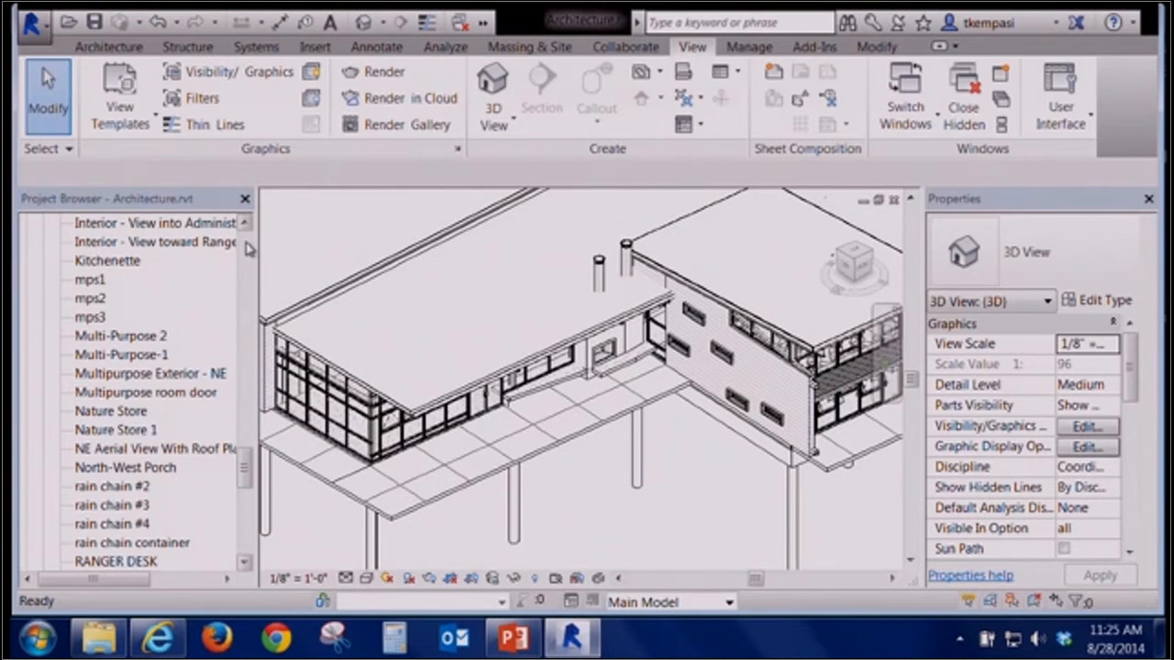
pyautogui.click(247, 249)
pyautogui.click(247, 250)
pyautogui.click(248, 249)
pyautogui.click(247, 250)
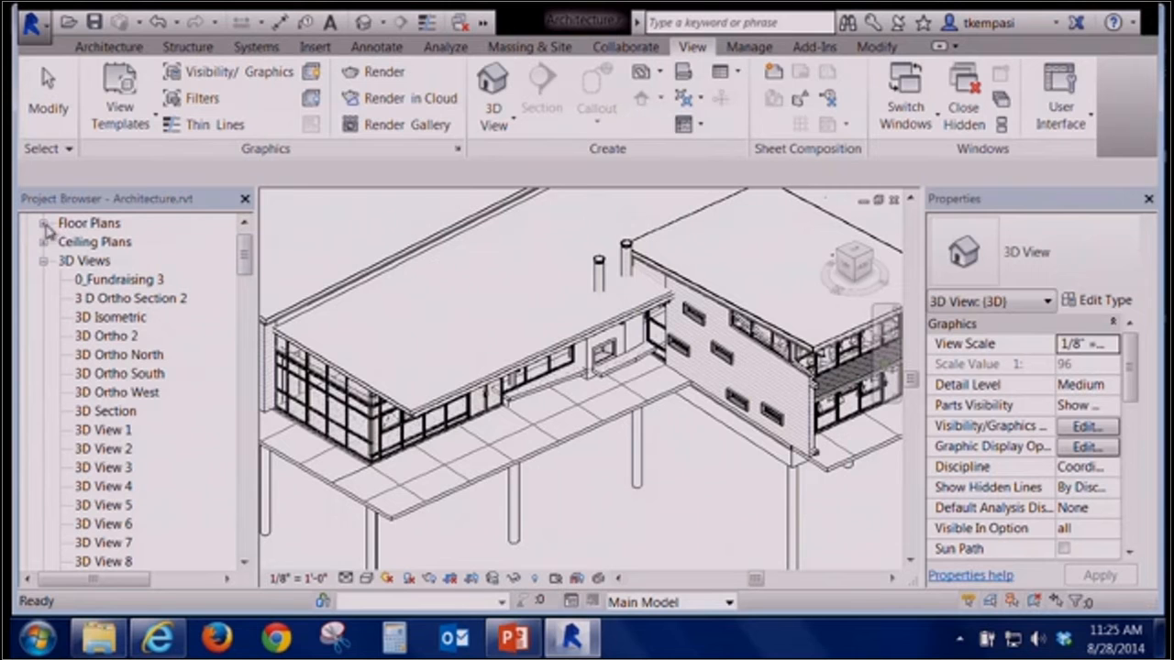
pyautogui.click(482, 25)
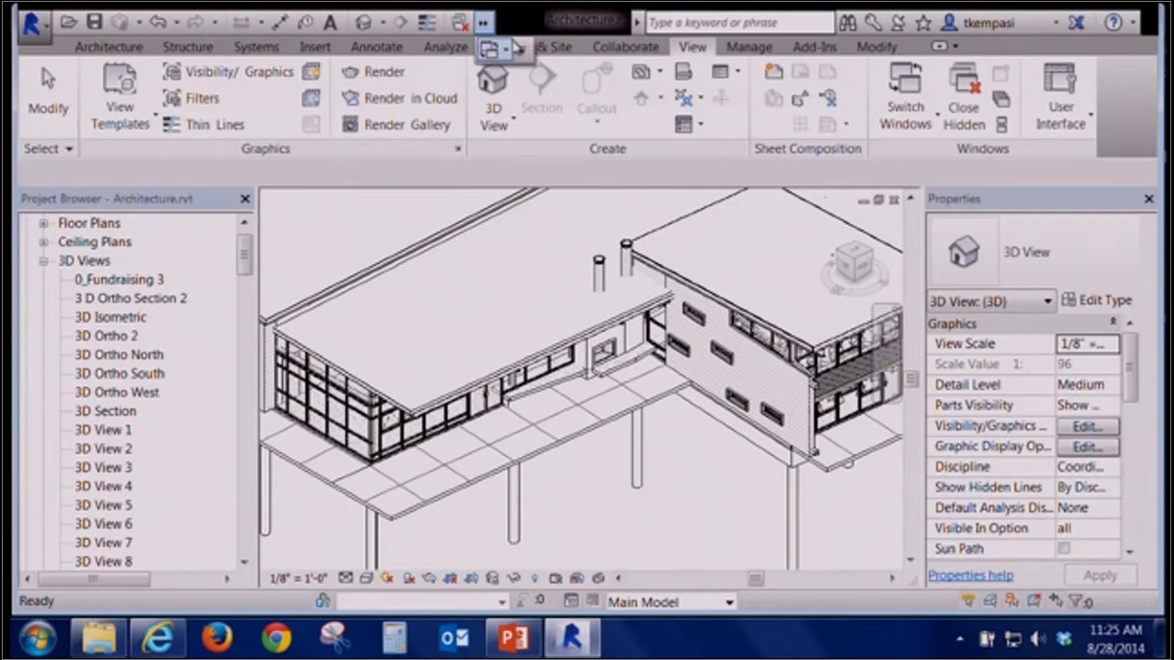
pyautogui.click(507, 52)
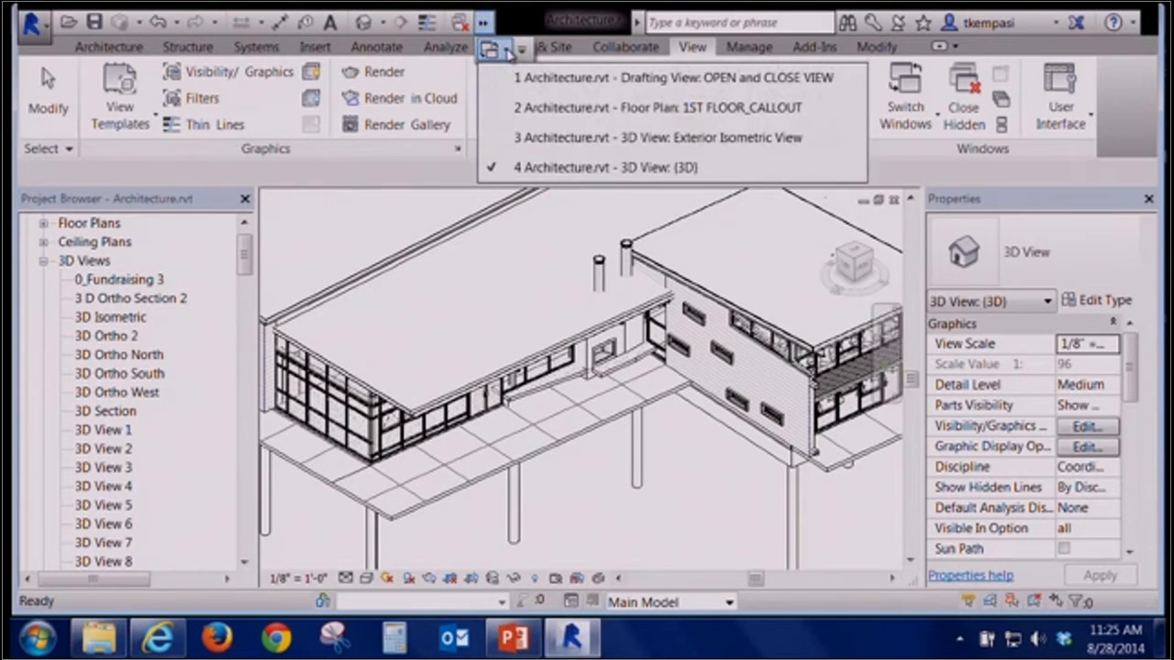
pyautogui.click(650, 110)
# Create a perspective camera view from the floor plan by placing its eye point and target, then review its camera properties
pyautogui.moveTo(440, 222); pyautogui.dragTo(454, 136, button='middle')
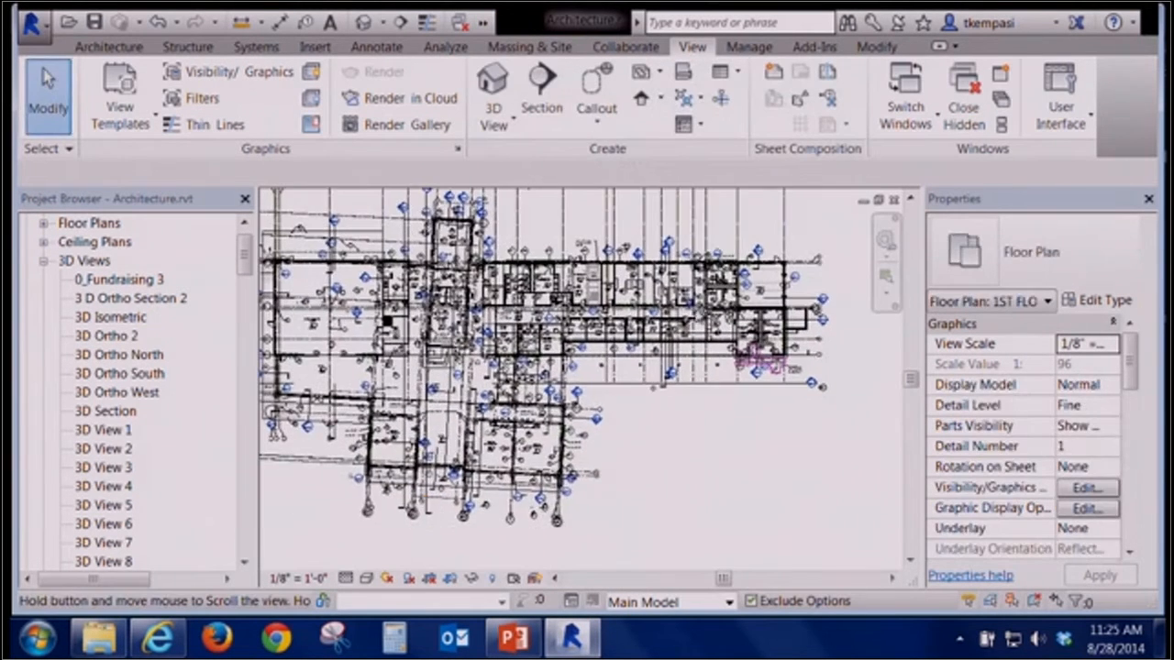
pyautogui.click(500, 128)
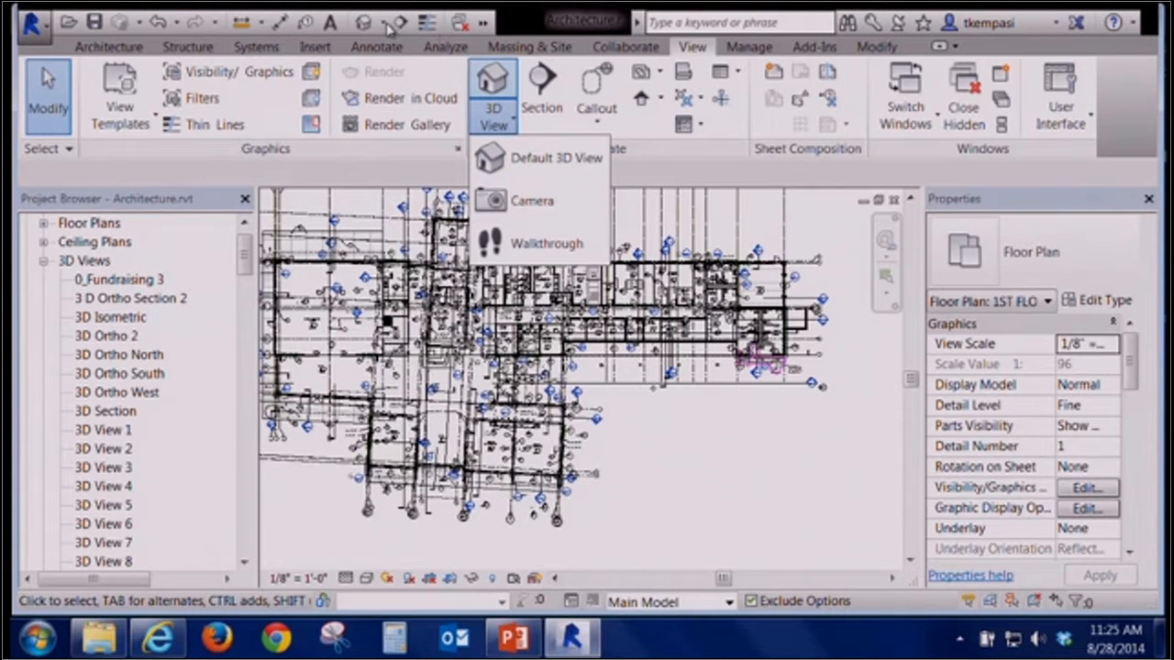
pyautogui.click(390, 30)
pyautogui.click(390, 74)
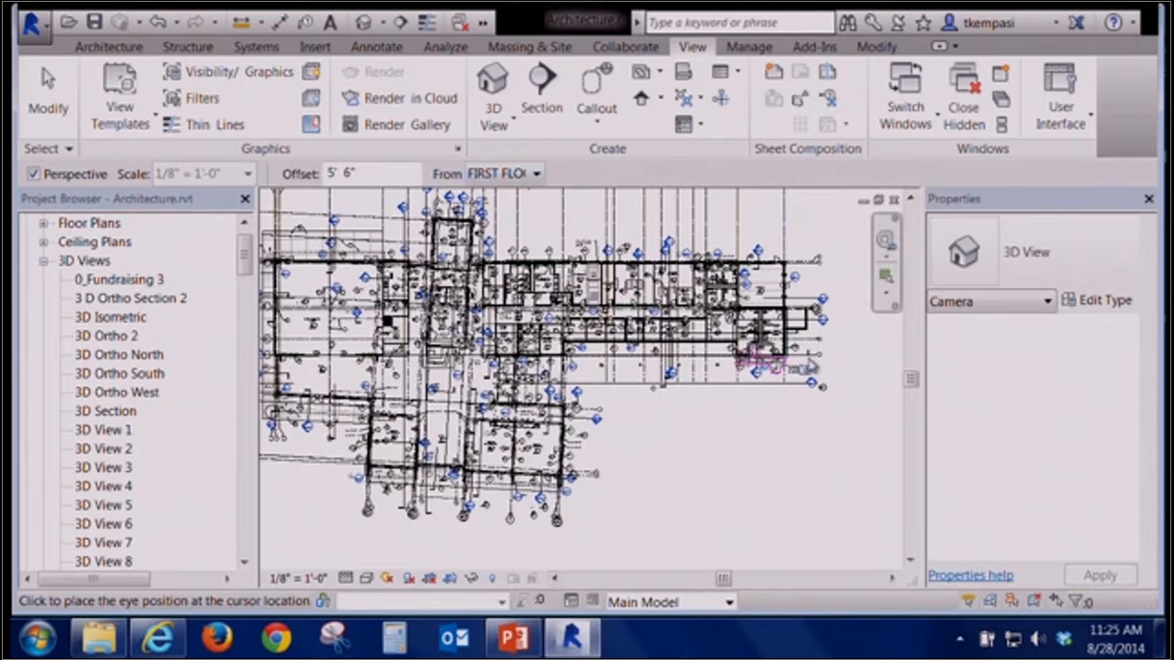
pyautogui.click(756, 393)
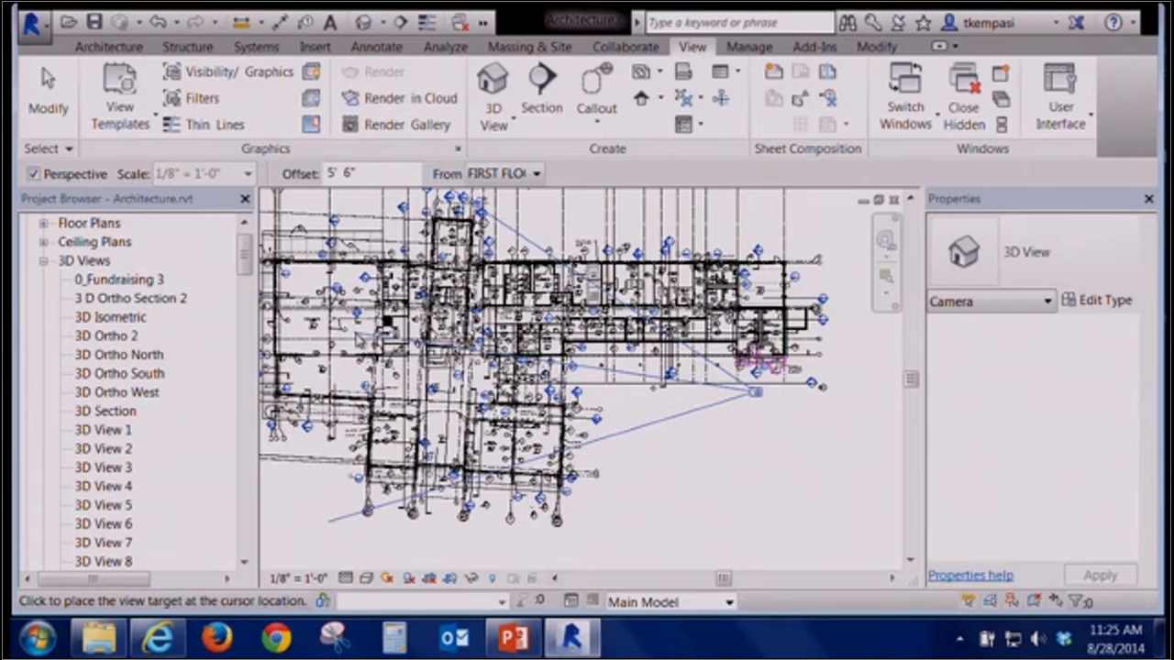
pyautogui.click(970, 433)
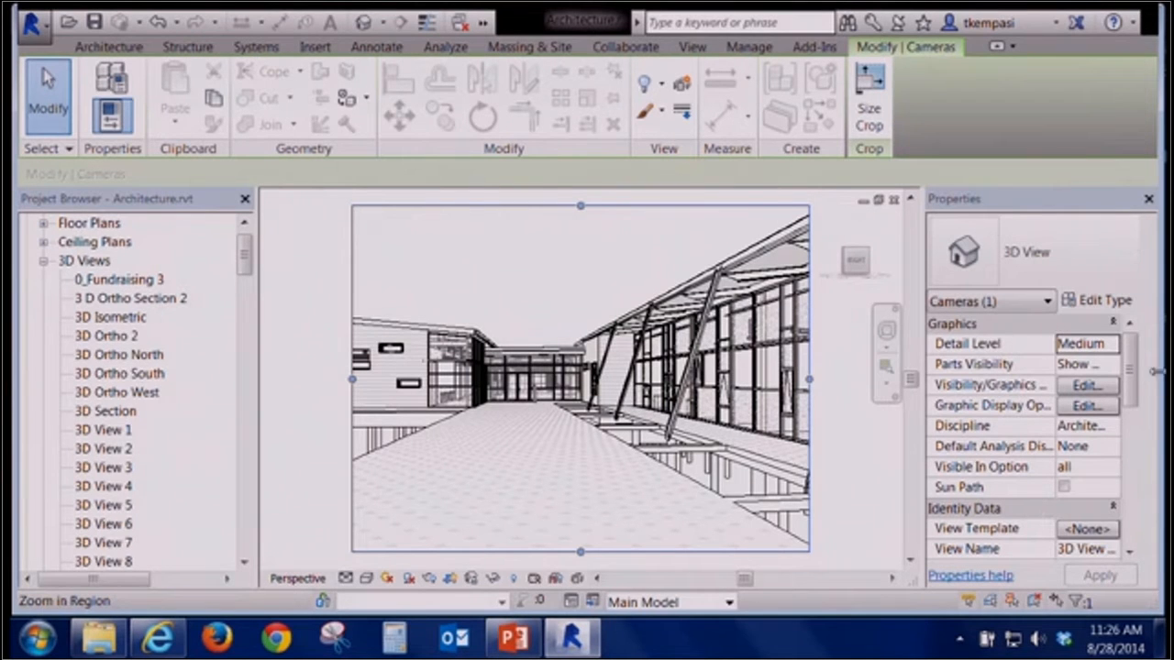
pyautogui.moveTo(1135, 370); pyautogui.dragTo(1137, 499)
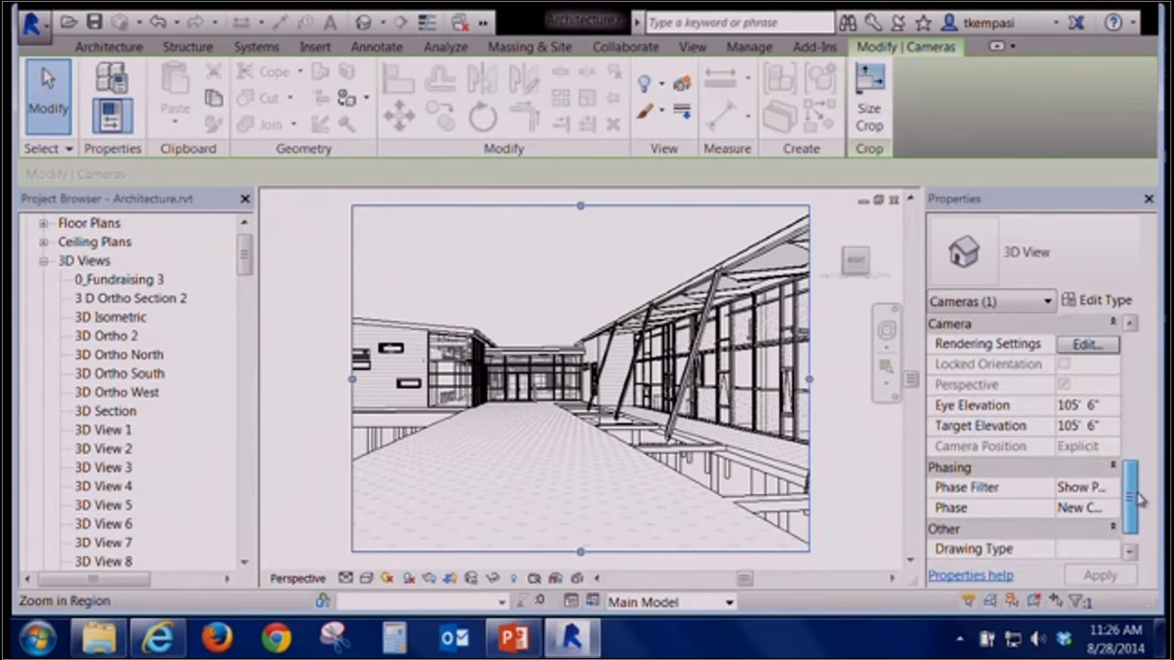
pyautogui.moveTo(1133, 383); pyautogui.dragTo(1124, 494)
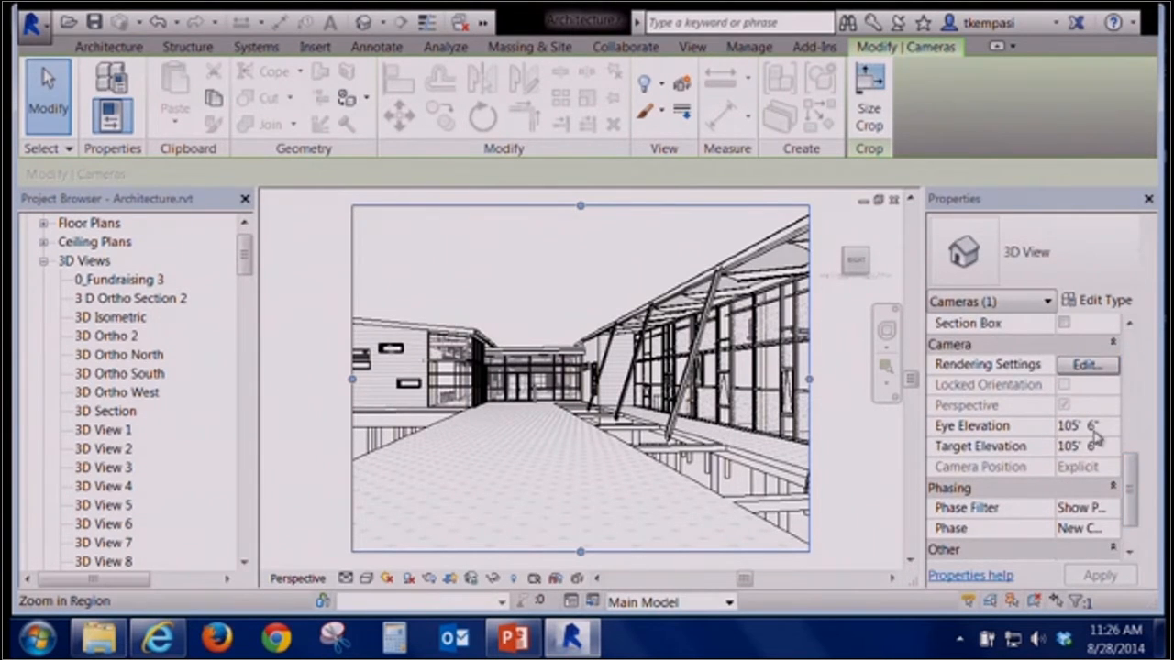
# Enlarge the camera view's crop region by stretching its left, right, bottom and top edges outward
pyautogui.click(1057, 427)
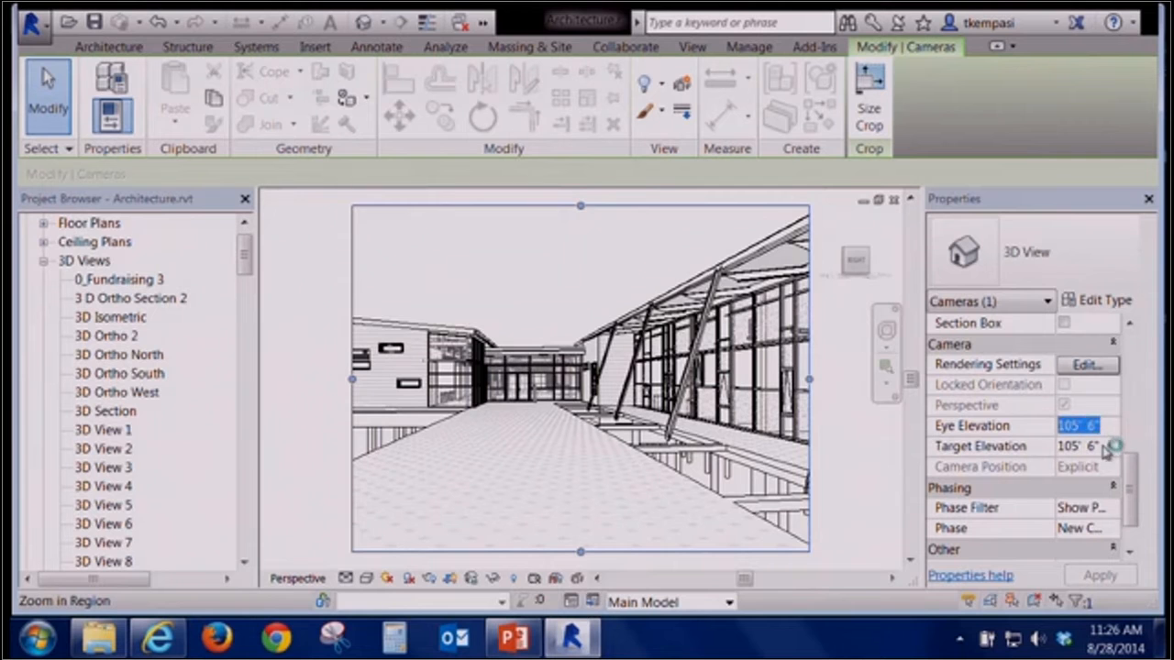
pyautogui.moveTo(1104, 446); pyautogui.dragTo(1005, 457)
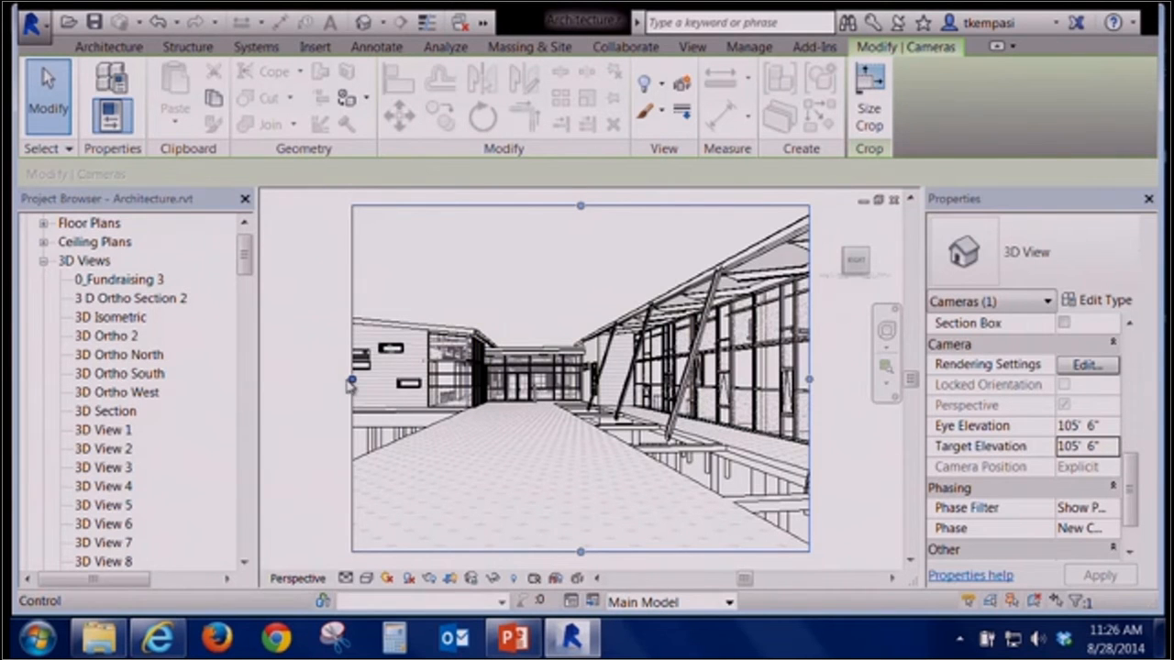
pyautogui.scroll(-2, 475, 349)
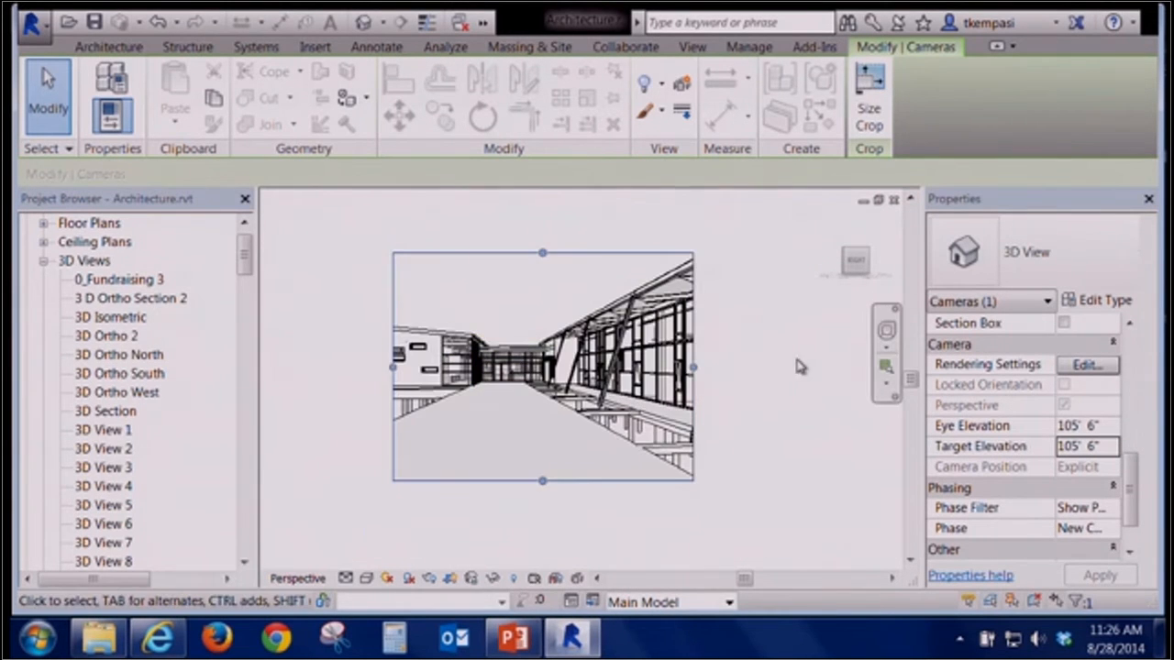
pyautogui.click(725, 371)
pyautogui.click(572, 253)
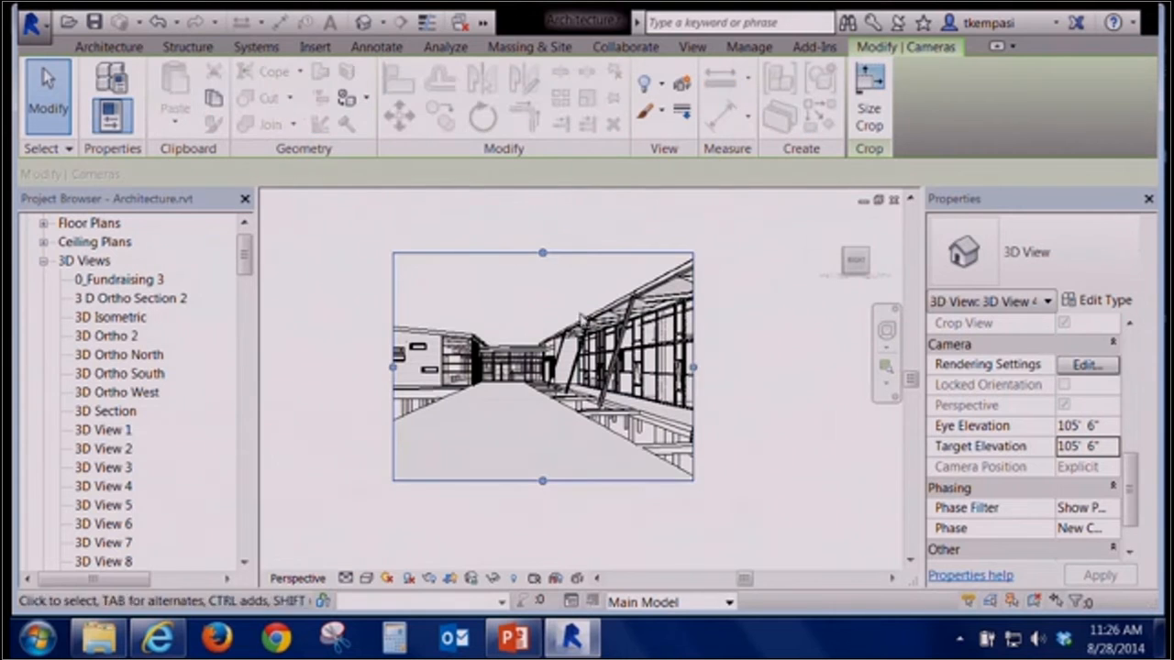
pyautogui.moveTo(694, 369); pyautogui.dragTo(840, 367)
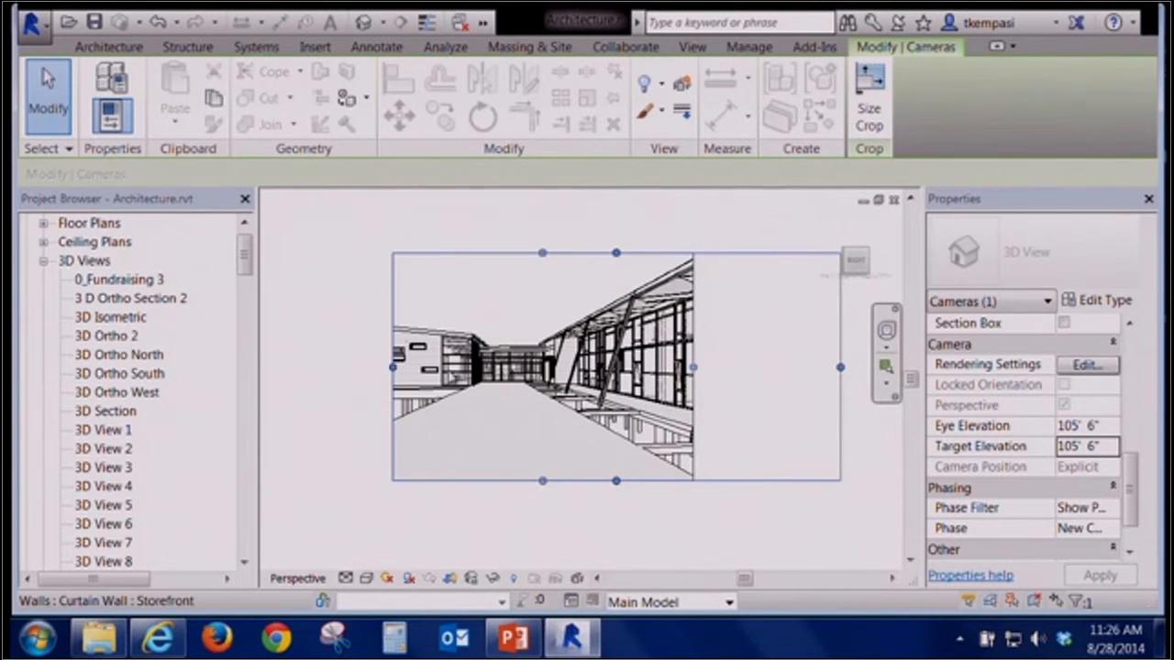
pyautogui.moveTo(392, 368); pyautogui.dragTo(292, 367)
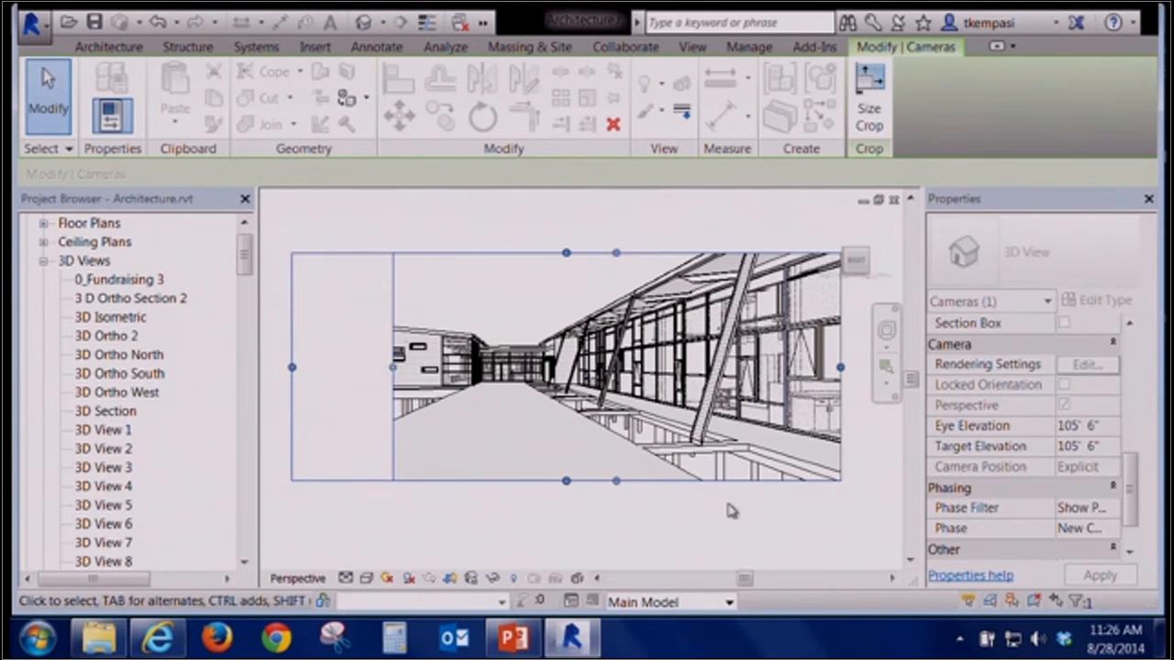
pyautogui.moveTo(566, 480); pyautogui.dragTo(570, 527)
pyautogui.moveTo(565, 253); pyautogui.dragTo(566, 212)
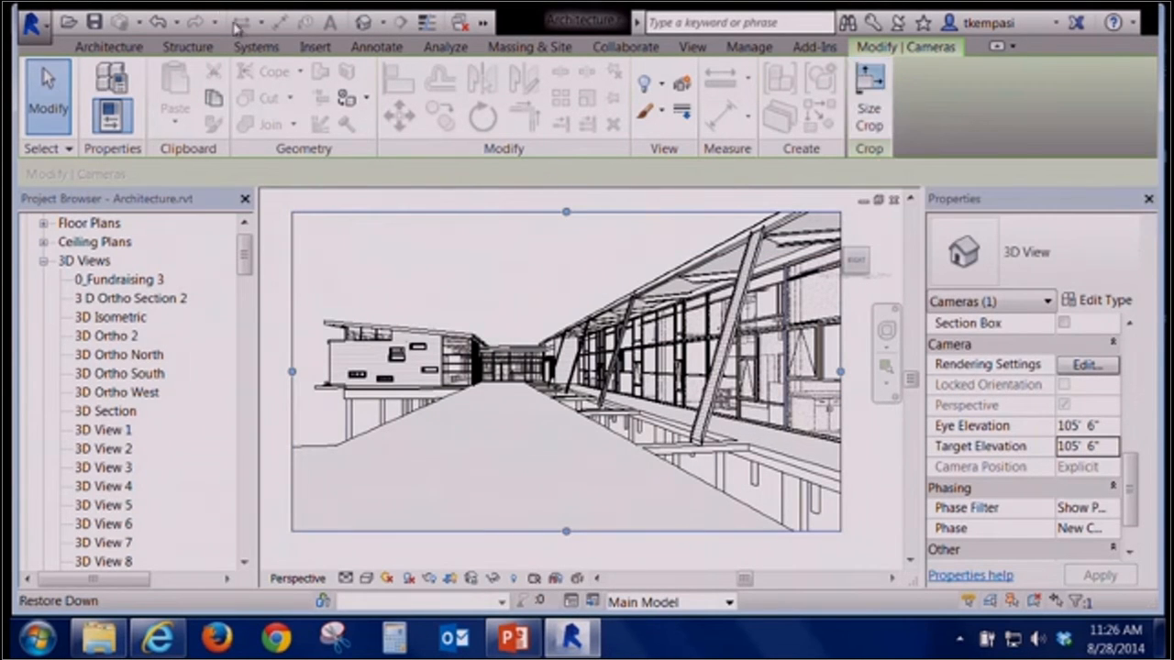
pyautogui.click(159, 22)
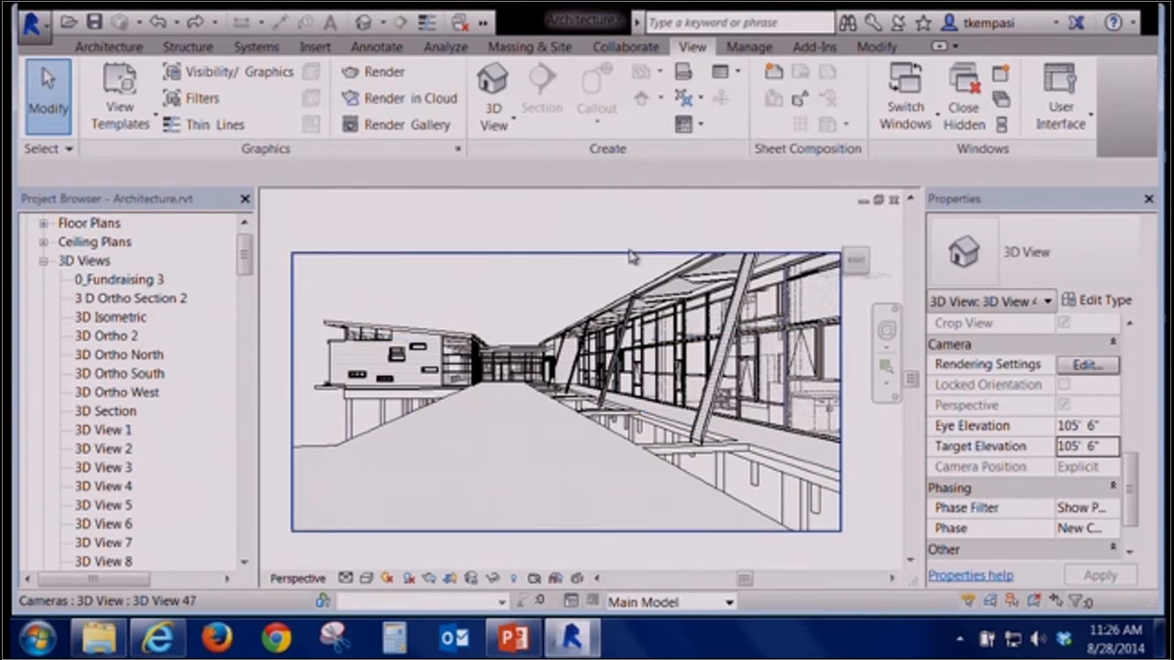
# Resize the camera crop region to a width of 18 using Scale (locked proportions)
pyautogui.click(629, 253)
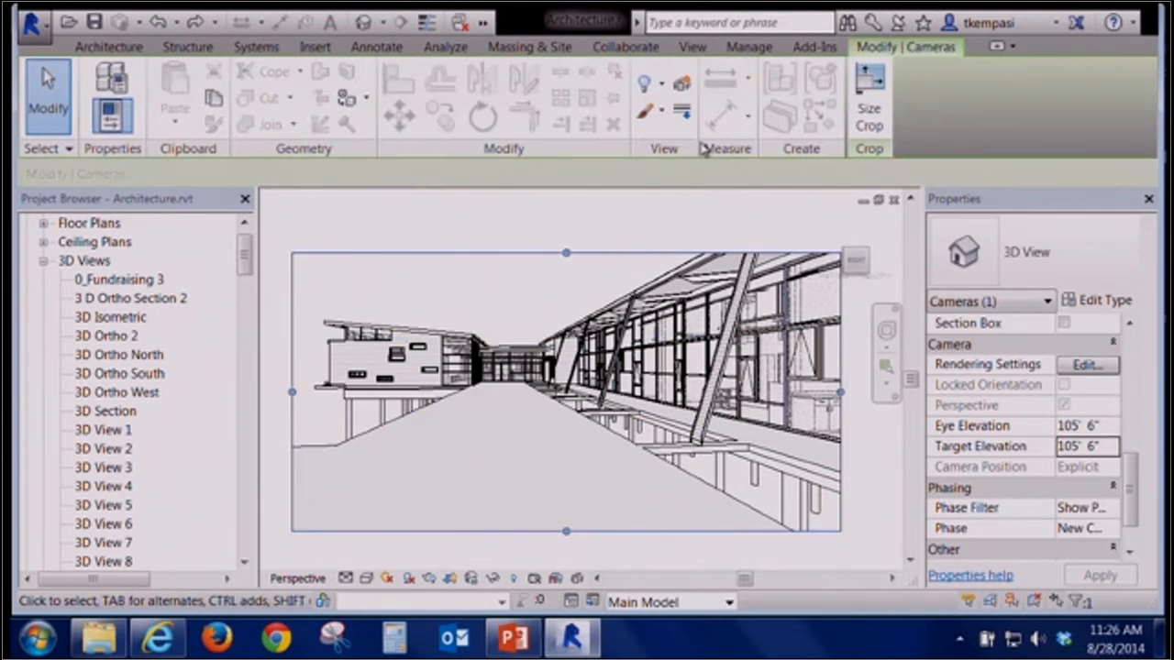
pyautogui.click(868, 92)
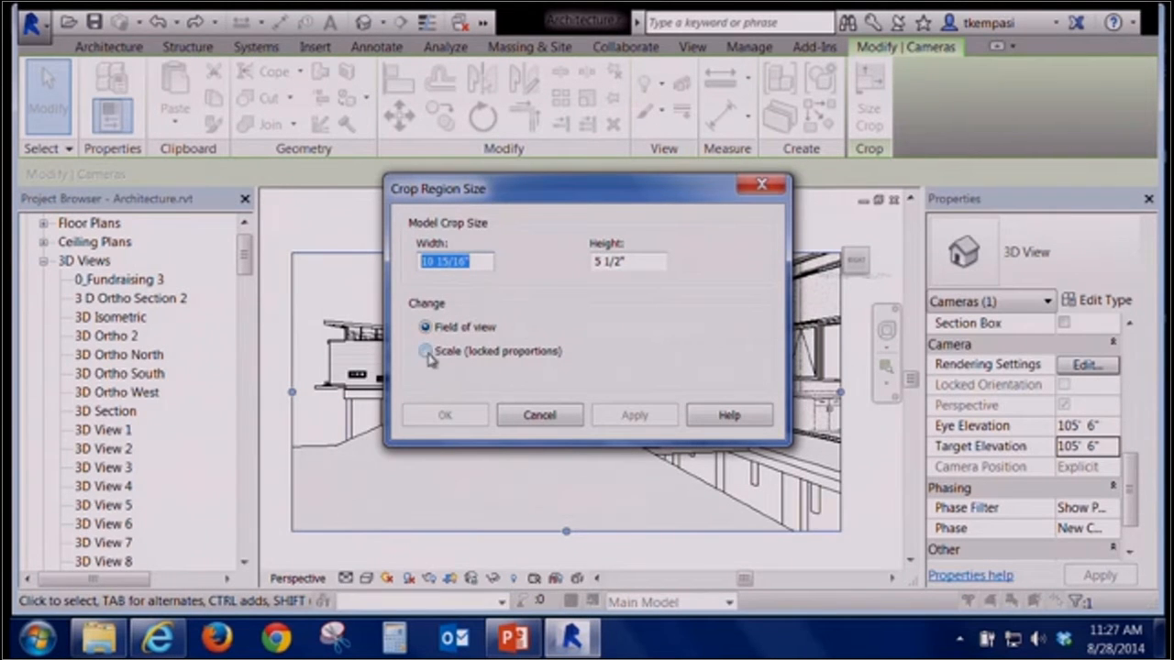
pyautogui.click(426, 352)
pyautogui.moveTo(481, 263); pyautogui.dragTo(346, 267)
pyautogui.write('18')
pyautogui.click(648, 263)
pyautogui.click(448, 415)
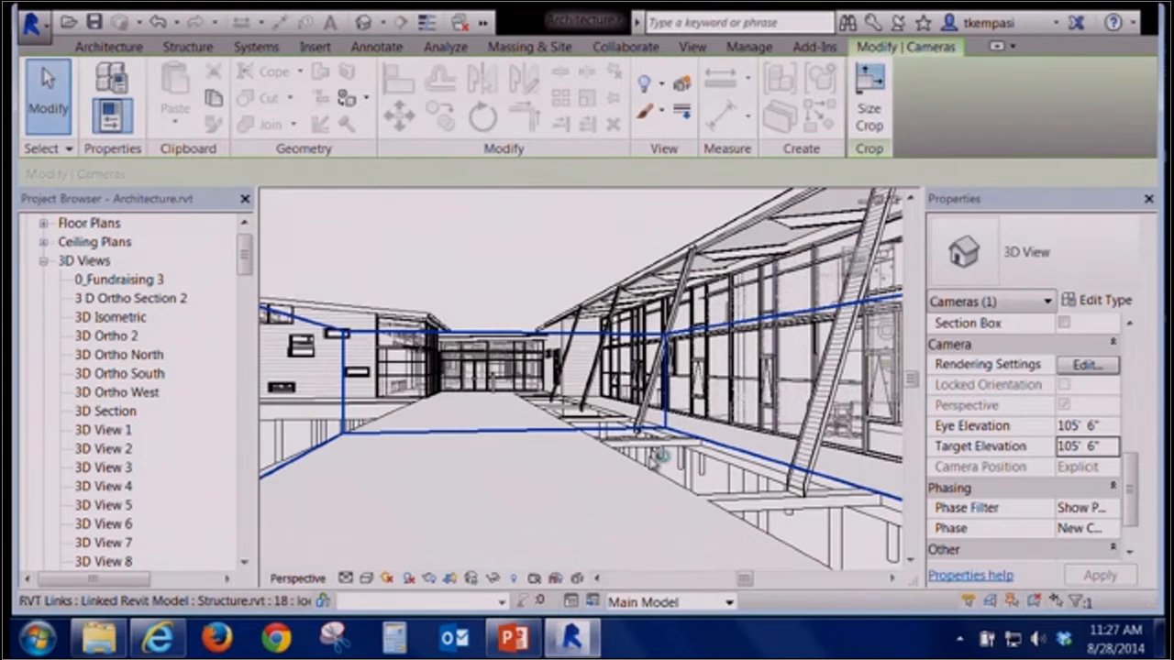
# Adjust the camera's viewpoint by dragging within the perspective view
pyautogui.scroll(-4, 592, 363)
pyautogui.scroll(-1, 580, 359)
pyautogui.moveTo(581, 361); pyautogui.dragTo(532, 340, button='middle')
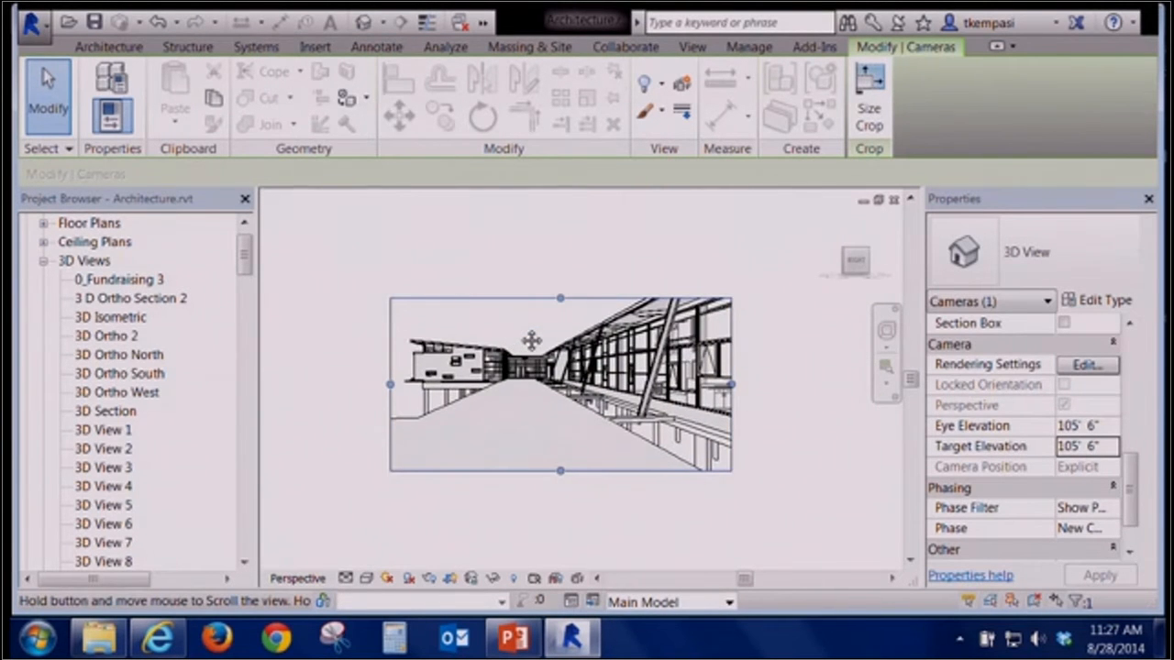
pyautogui.click(782, 413)
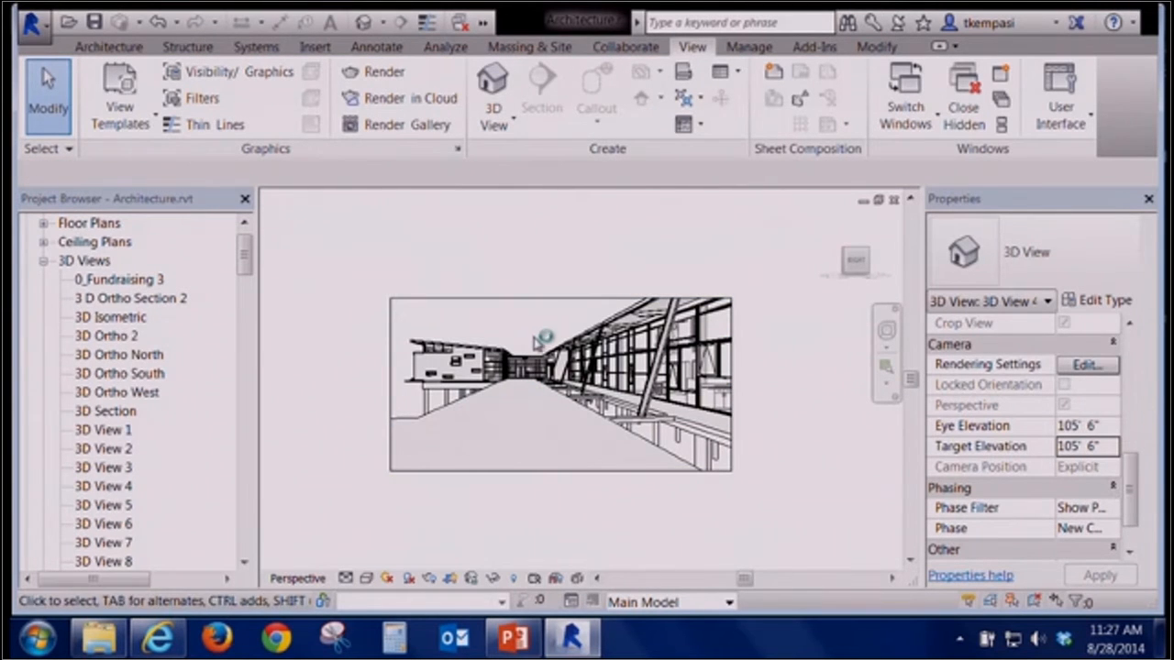
pyautogui.moveTo(540, 346)
pyautogui.keyDown('shift'); pyautogui.mouseDown(button='middle')
pyautogui.moveTo(549, 374)
pyautogui.moveTo(562, 349)
pyautogui.mouseUp(button='middle'); pyautogui.keyUp('shift')
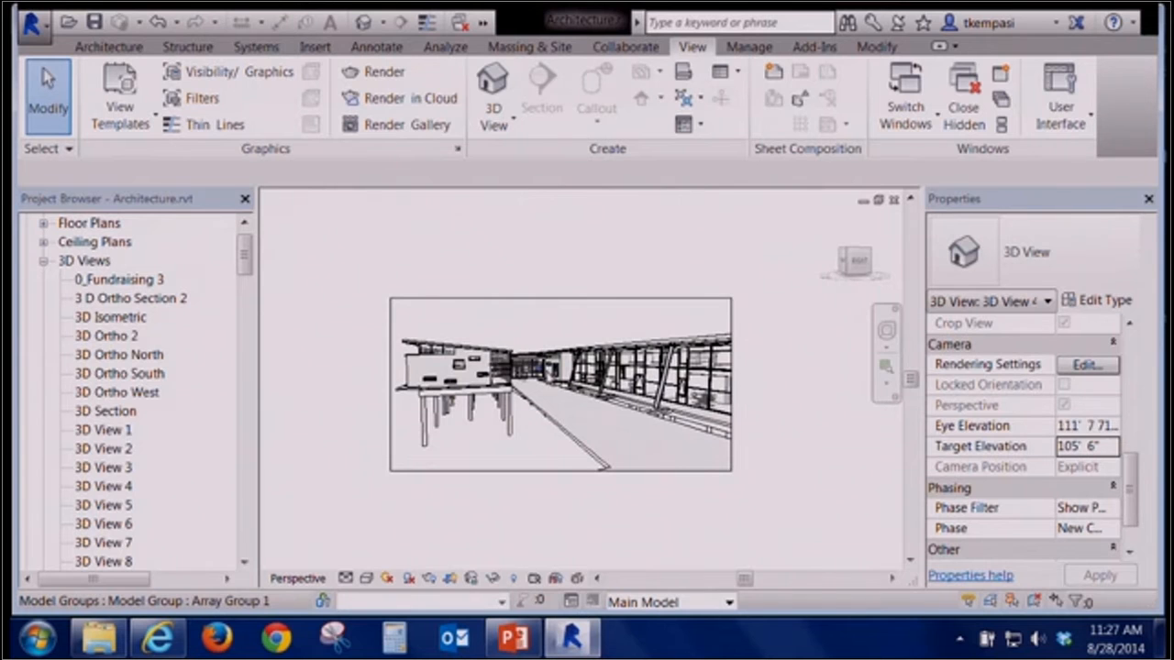
# Open the default 3D view, orbit it, then switch windows back to the 3D View 47 camera view
pyautogui.click(363, 22)
pyautogui.keyDown('shift'); pyautogui.moveTo(601, 396); pyautogui.dragTo(479, 484, button='middle'); pyautogui.keyUp('shift')
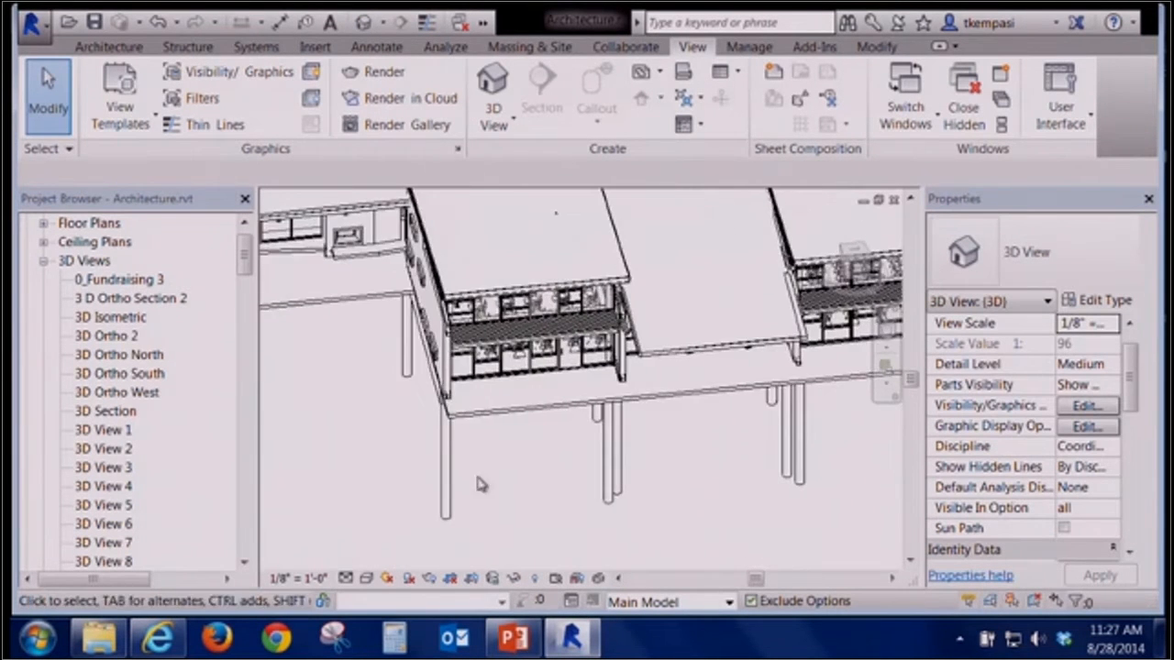
pyautogui.click(483, 22)
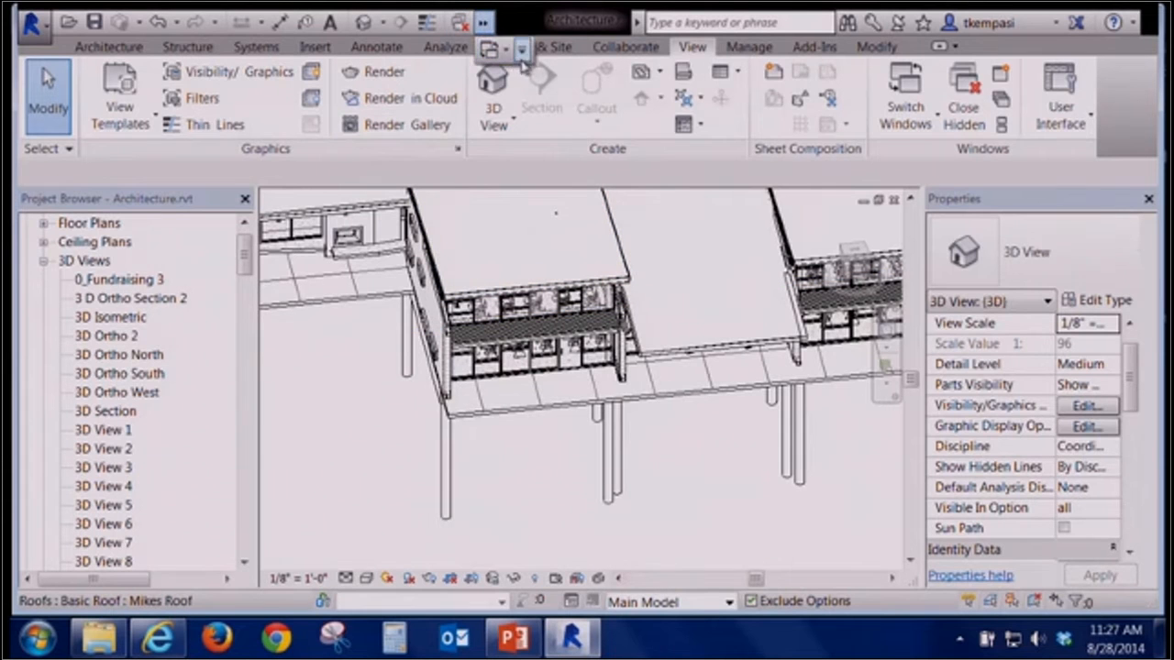
pyautogui.click(521, 49)
pyautogui.click(559, 198)
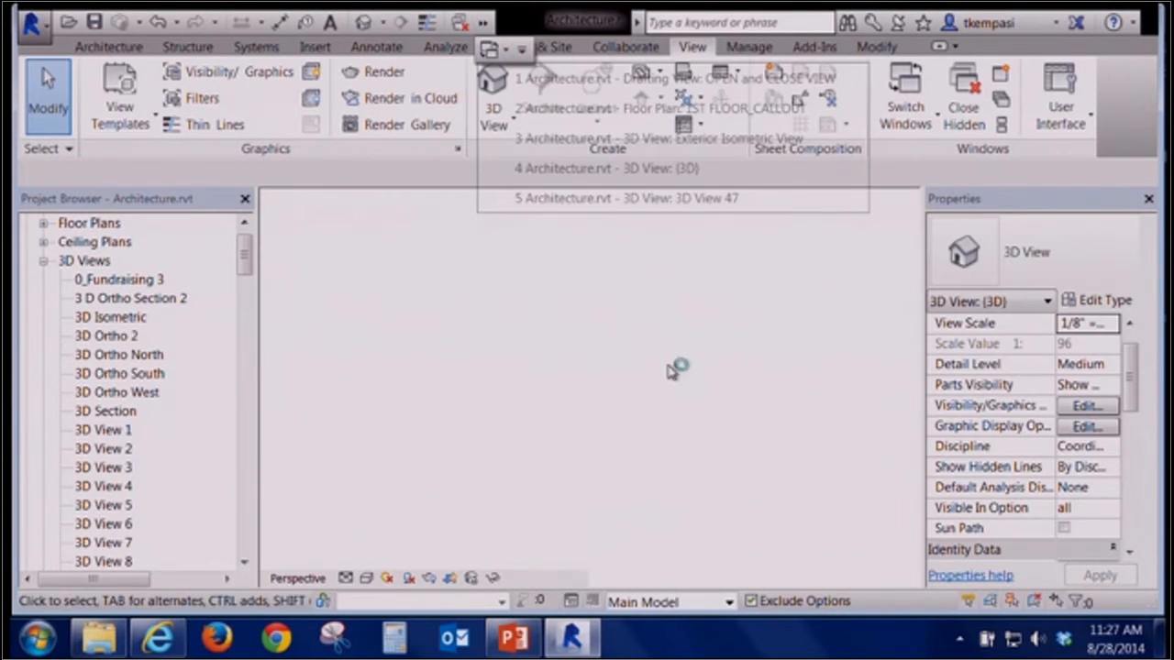
# Zoom the camera view to fit the window
pyautogui.keyDown('shift'); pyautogui.moveTo(602, 368); pyautogui.dragTo(640, 307, button='middle'); pyautogui.keyUp('shift')
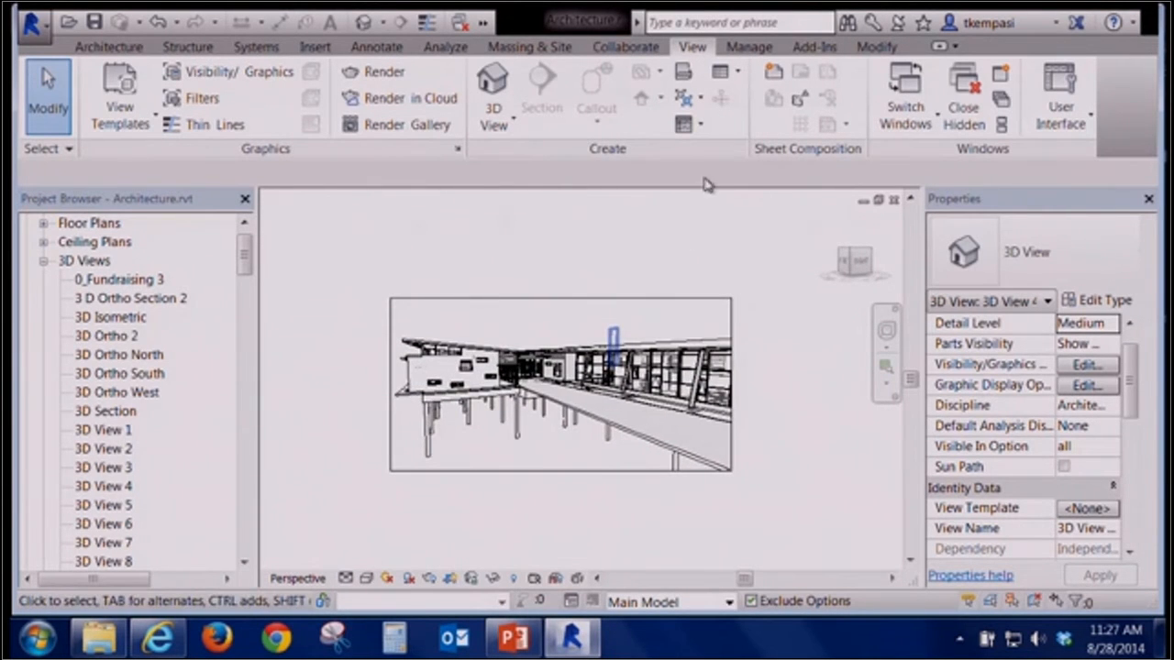
pyautogui.rightClick(703, 246)
pyautogui.click(752, 425)
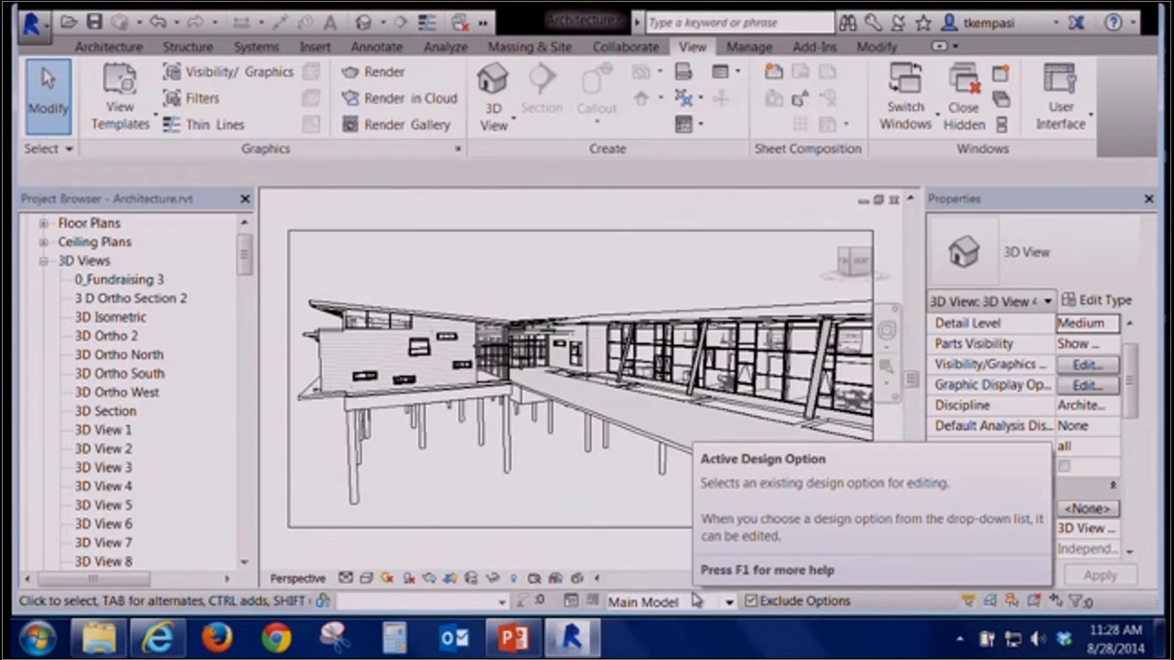
# Open the default 3D view and orbit the model using the ViewCube's top, front and home orientations
pyautogui.click(501, 90)
pyautogui.moveTo(468, 464); pyautogui.dragTo(530, 521, button='middle')
pyautogui.scroll(-3, 387, 484)
pyautogui.scroll(-1, 386, 545)
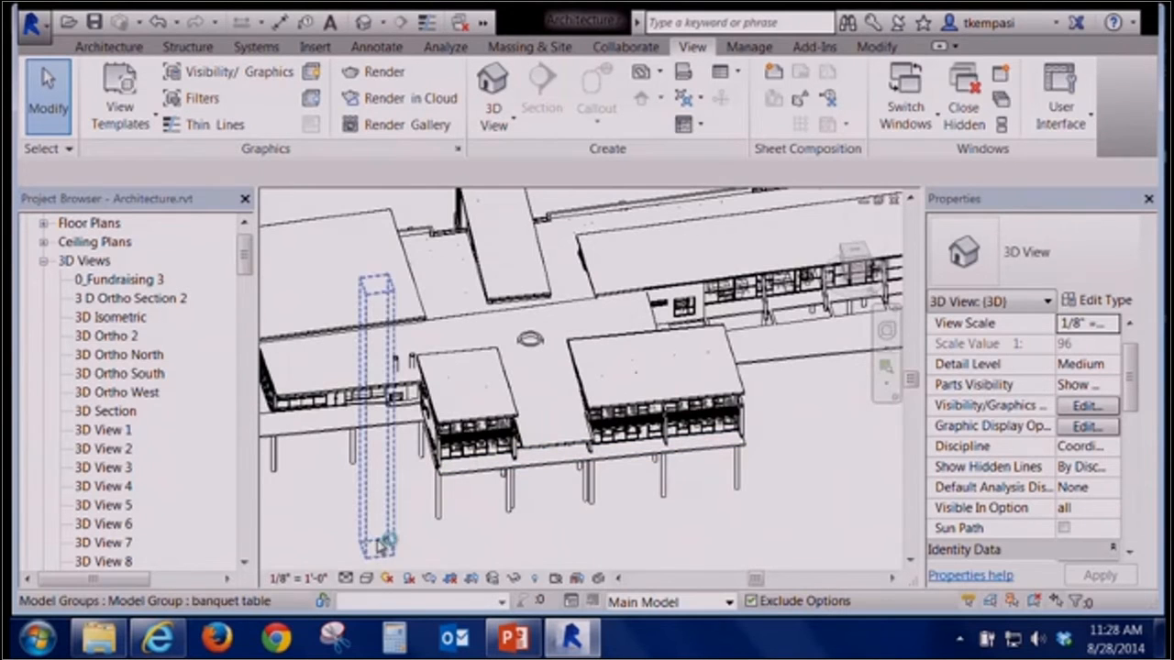
pyautogui.keyDown('shift'); pyautogui.moveTo(389, 521); pyautogui.dragTo(574, 487, button='middle'); pyautogui.keyUp('shift')
pyautogui.moveTo(738, 313); pyautogui.dragTo(481, 325, button='middle')
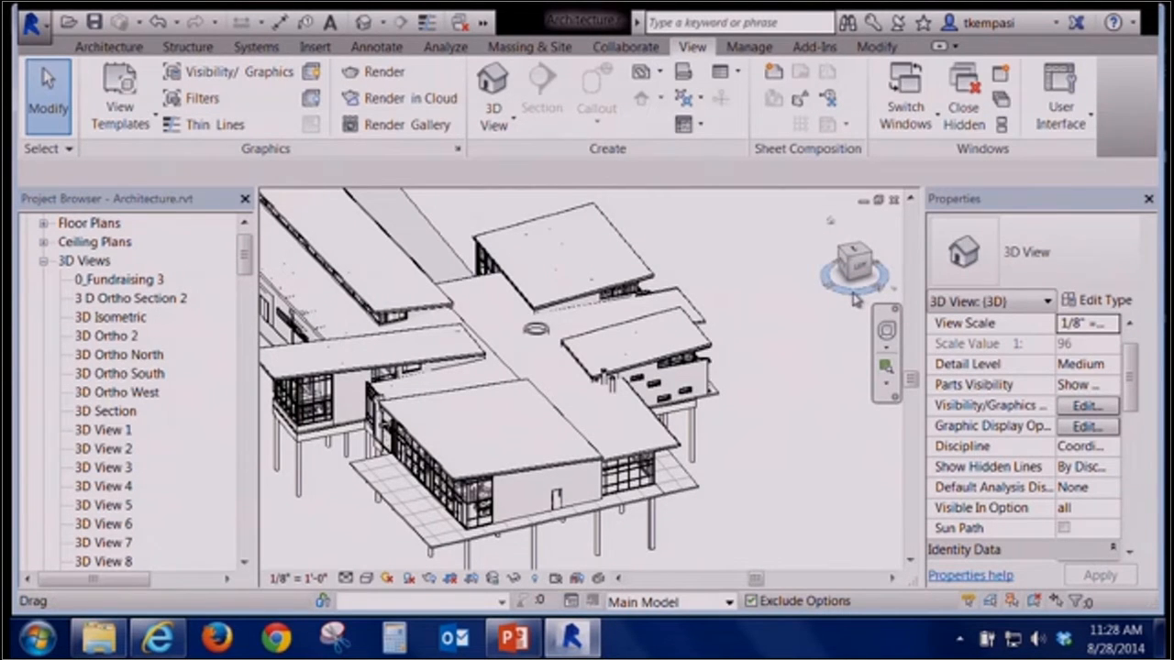
pyautogui.moveTo(830, 289)
pyautogui.mouseDown()
pyautogui.moveTo(816, 270)
pyautogui.moveTo(845, 264)
pyautogui.moveTo(866, 279)
pyautogui.mouseUp()
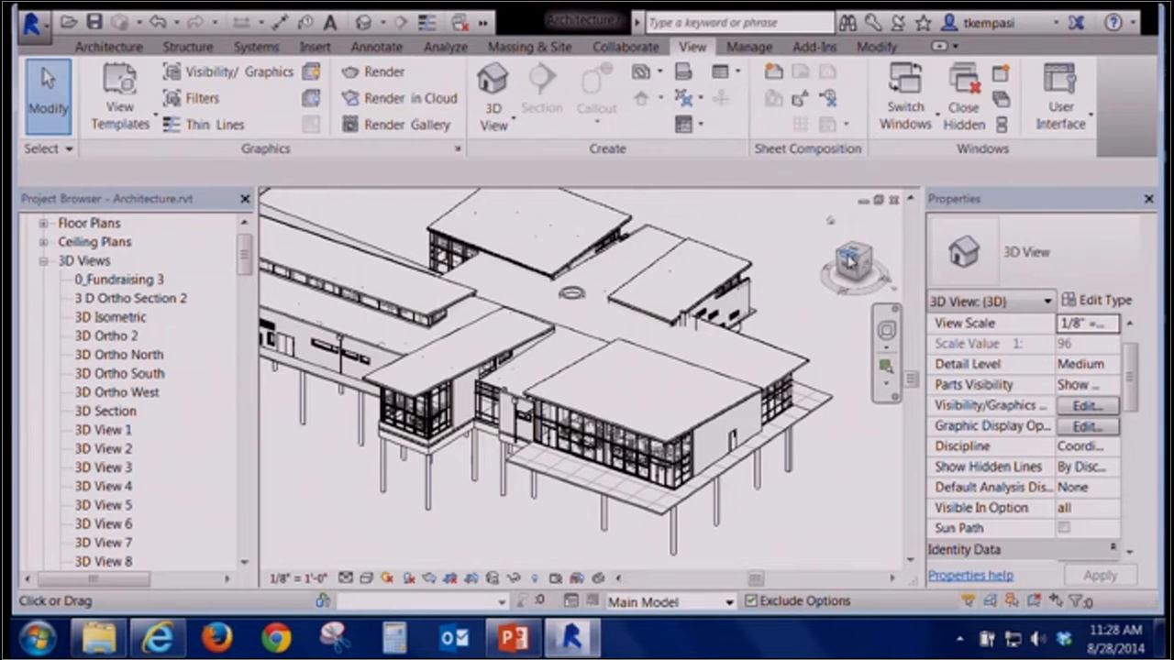
pyautogui.click(849, 259)
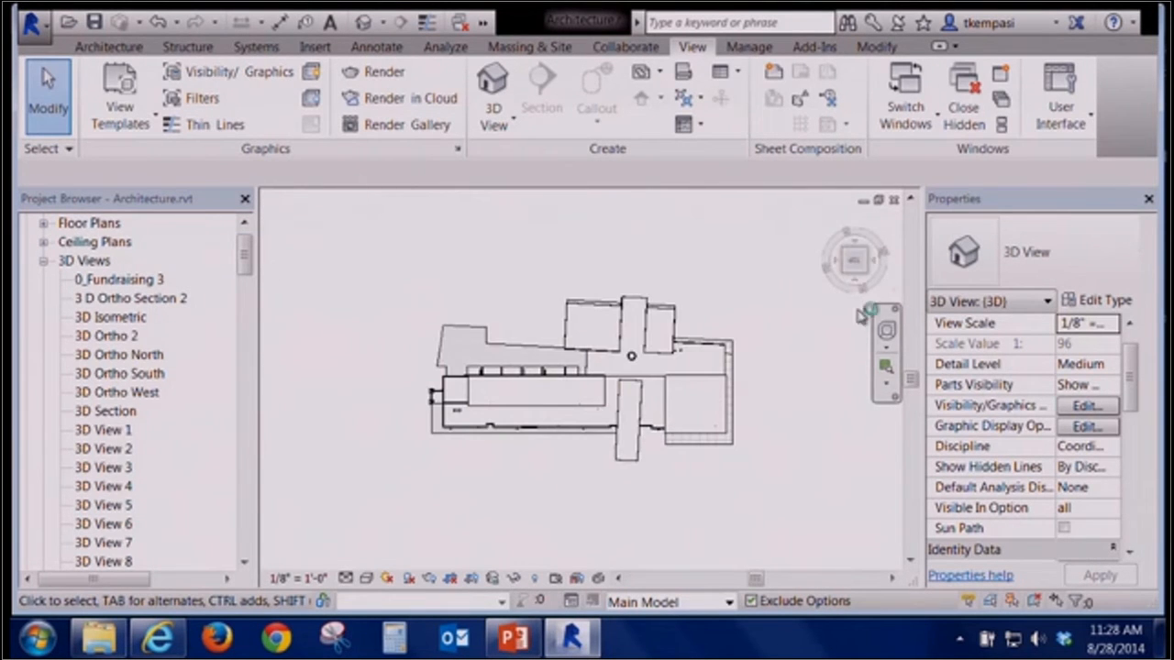
pyautogui.click(876, 266)
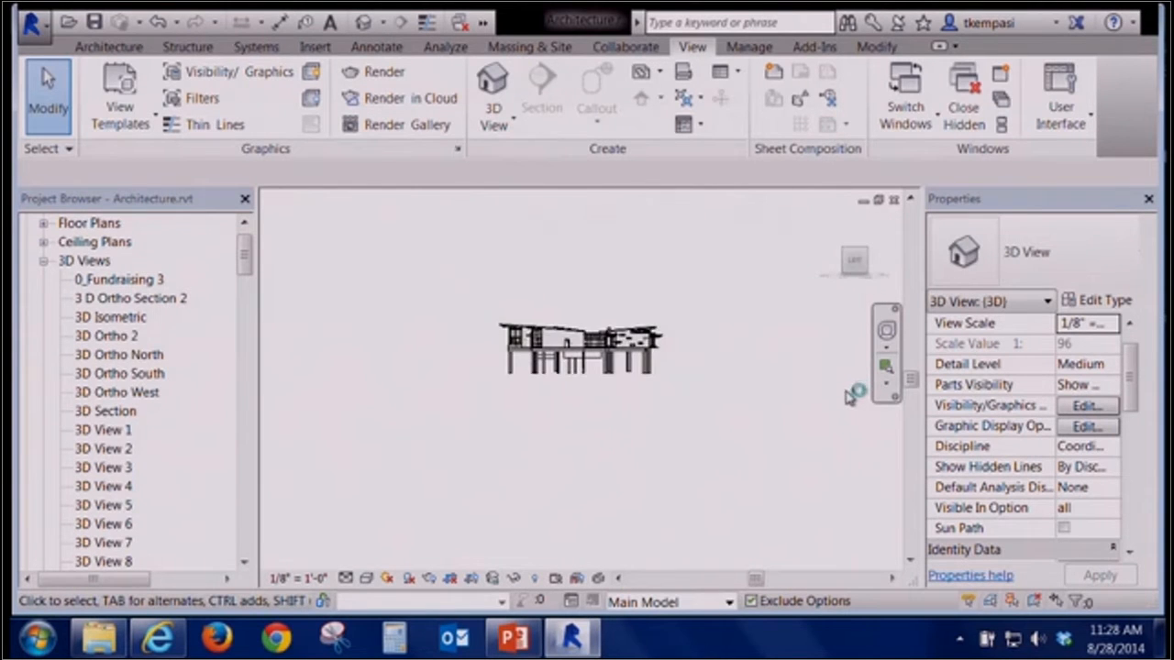
pyautogui.click(854, 266)
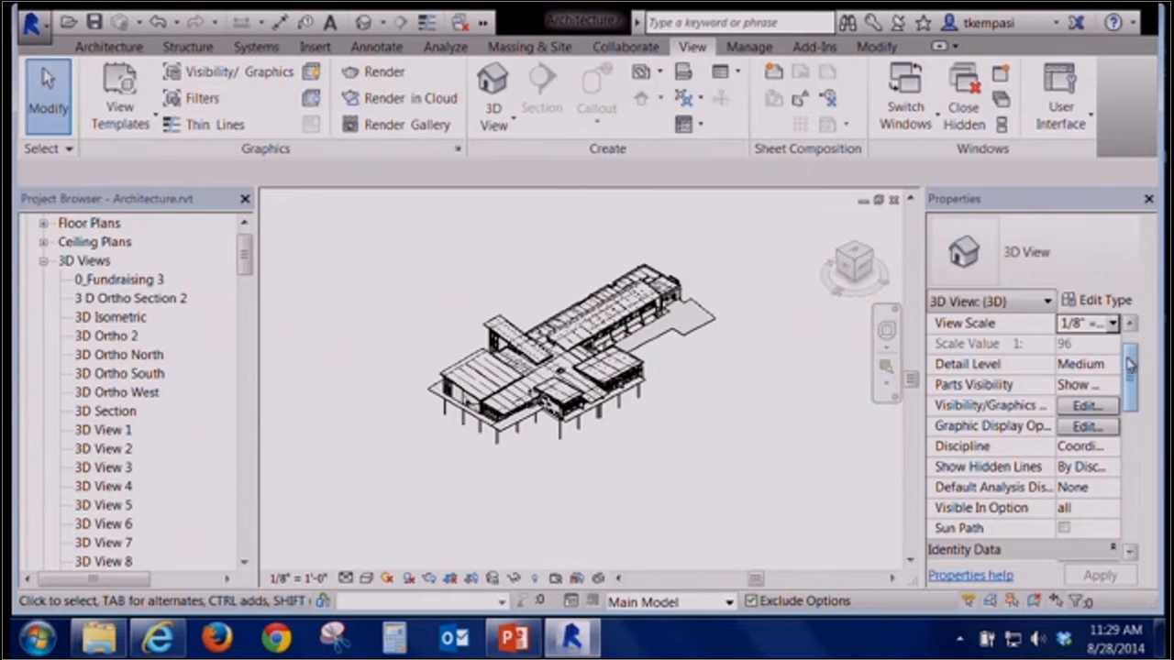
pyautogui.scroll(-5, 1130, 364)
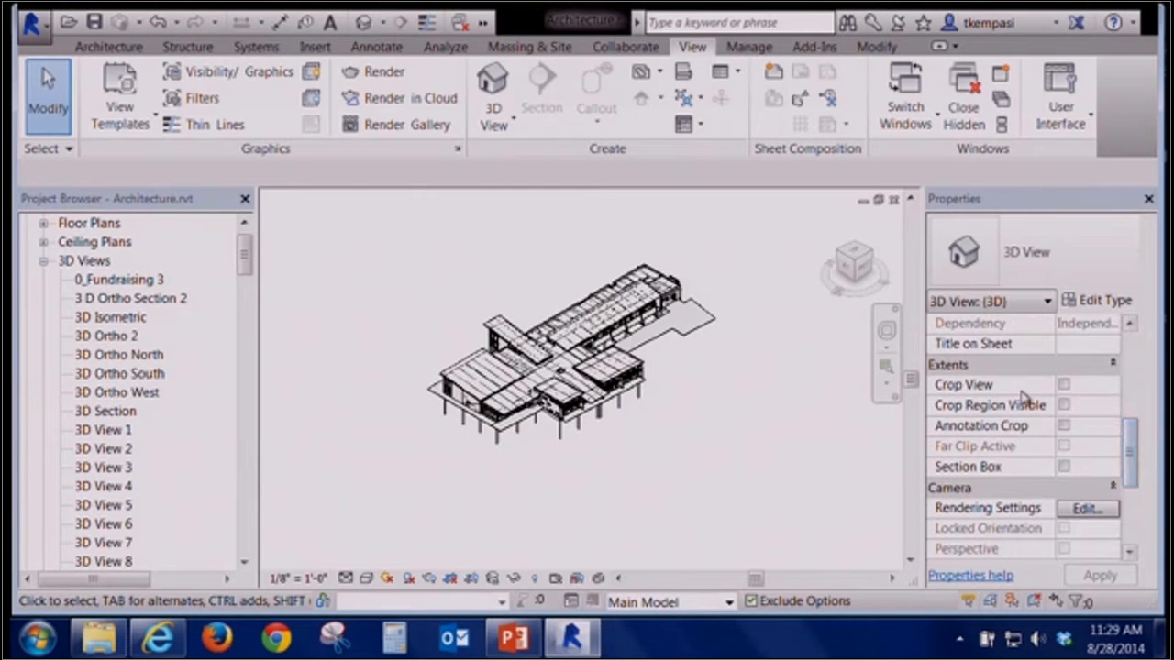
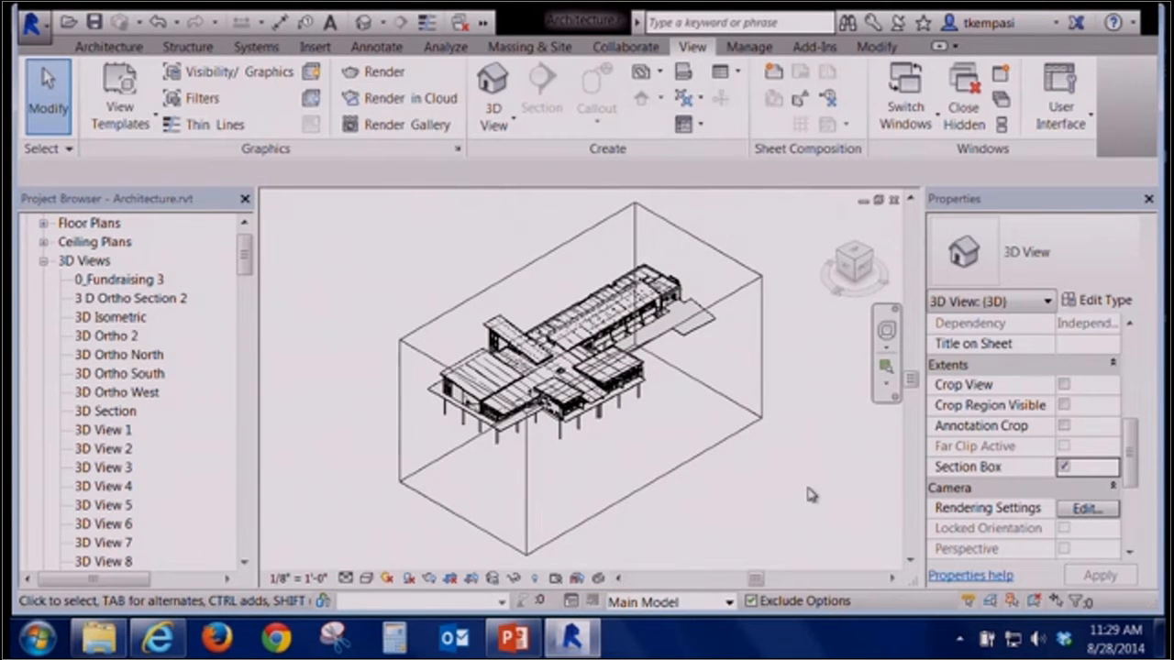
# Select the default 3D view's section box and drag its face grips to trim the box around the building
pyautogui.click(710, 453)
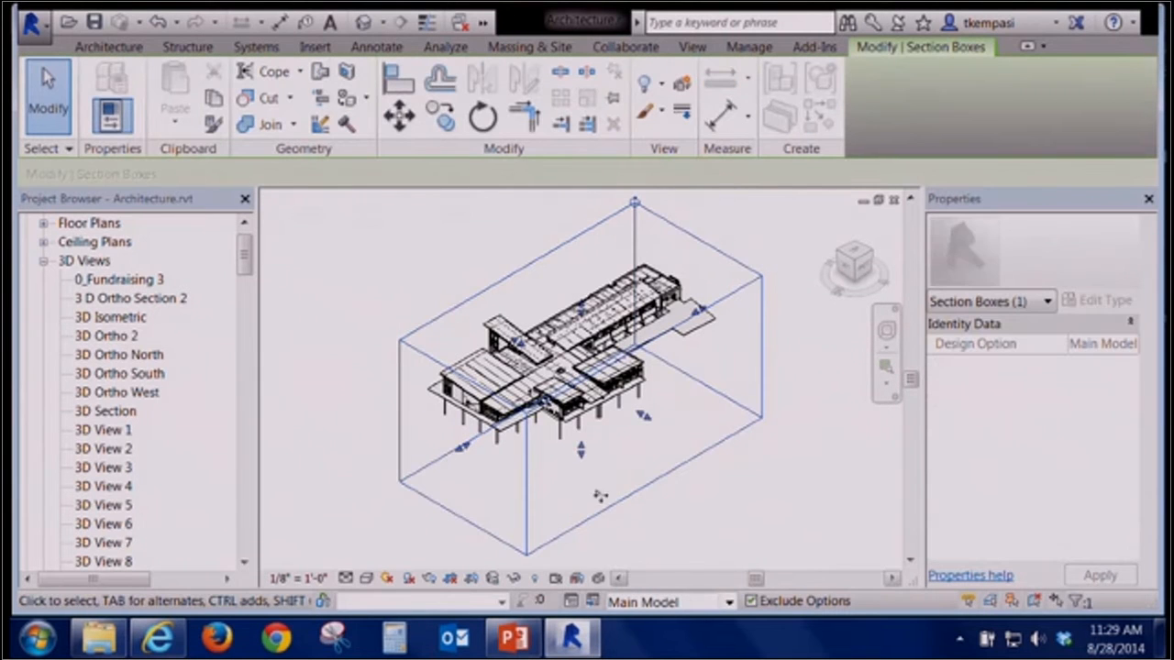
pyautogui.keyDown('shift'); pyautogui.moveTo(385, 461); pyautogui.dragTo(611, 398, button='middle'); pyautogui.keyUp('shift')
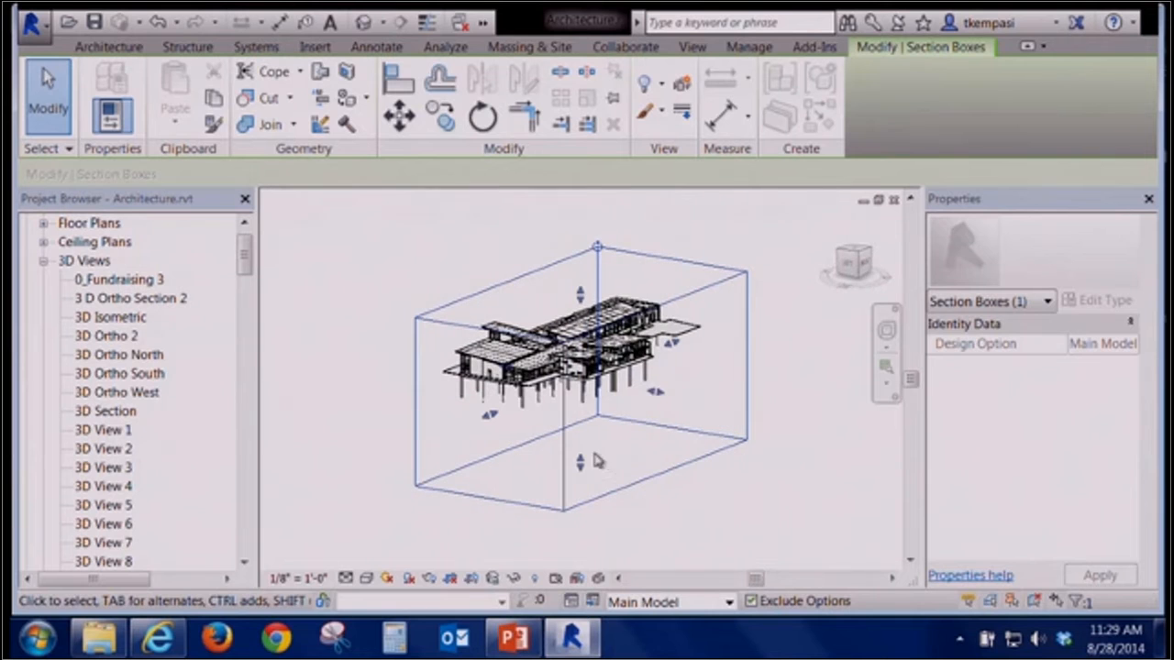
pyautogui.moveTo(581, 462); pyautogui.dragTo(579, 370)
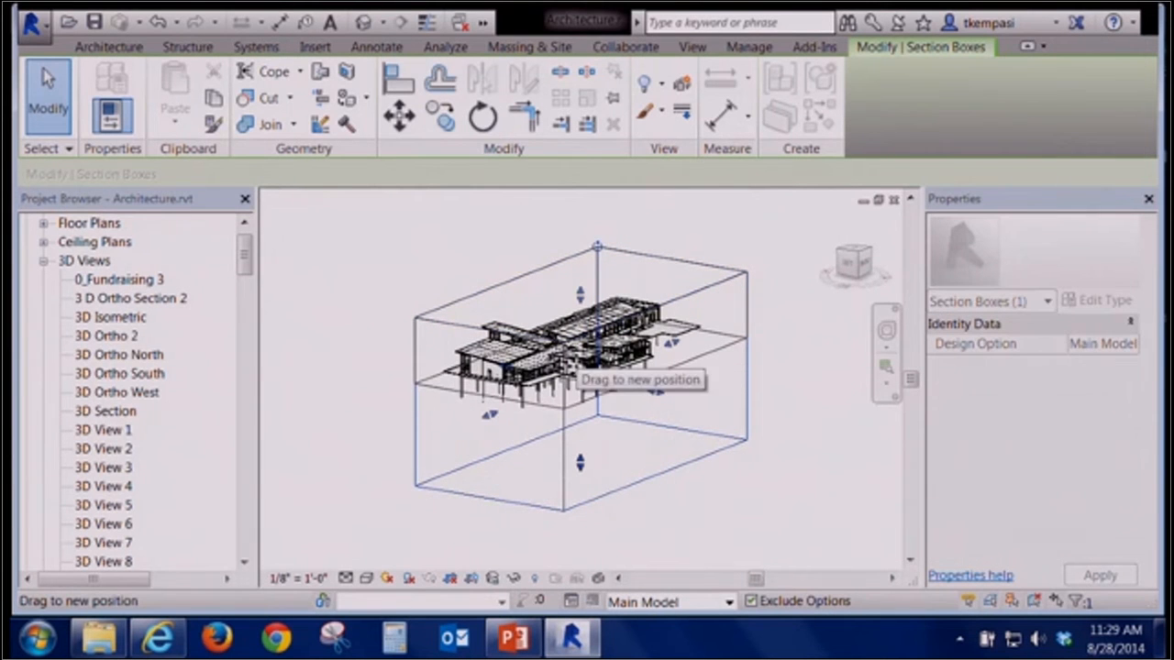
pyautogui.keyDown('shift'); pyautogui.moveTo(755, 414); pyautogui.dragTo(707, 437, button='middle'); pyautogui.keyUp('shift')
pyautogui.moveTo(698, 412); pyautogui.dragTo(574, 399)
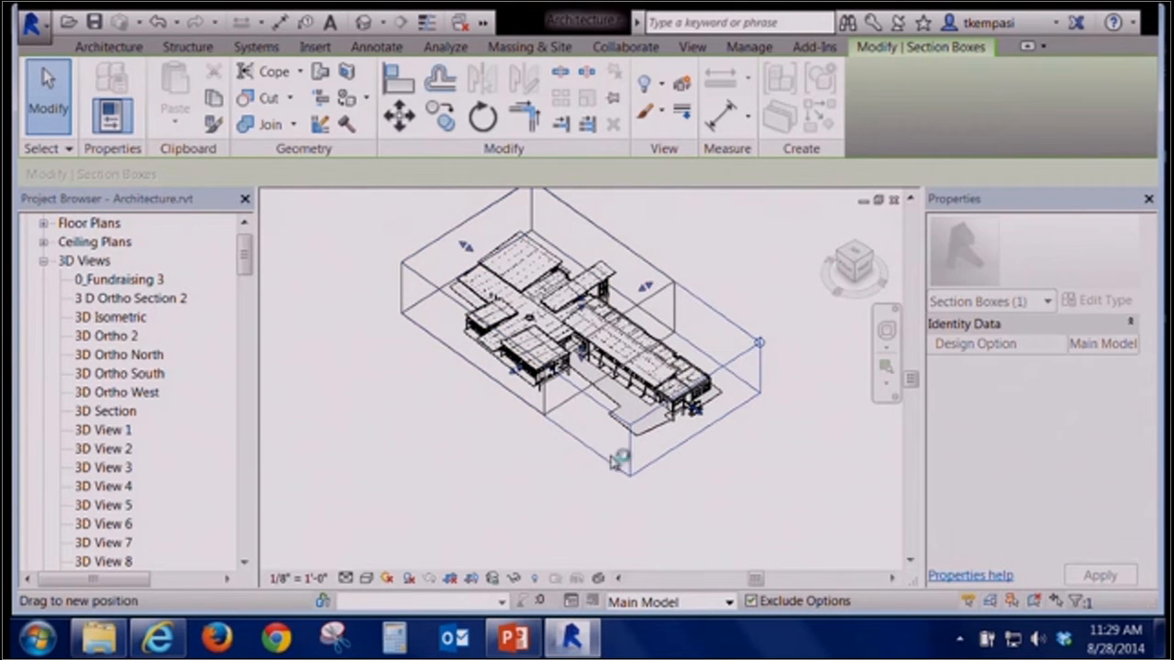
# Pull another section box face inward to crop the model further, then release the selection
pyautogui.moveTo(619, 461); pyautogui.dragTo(620, 458)
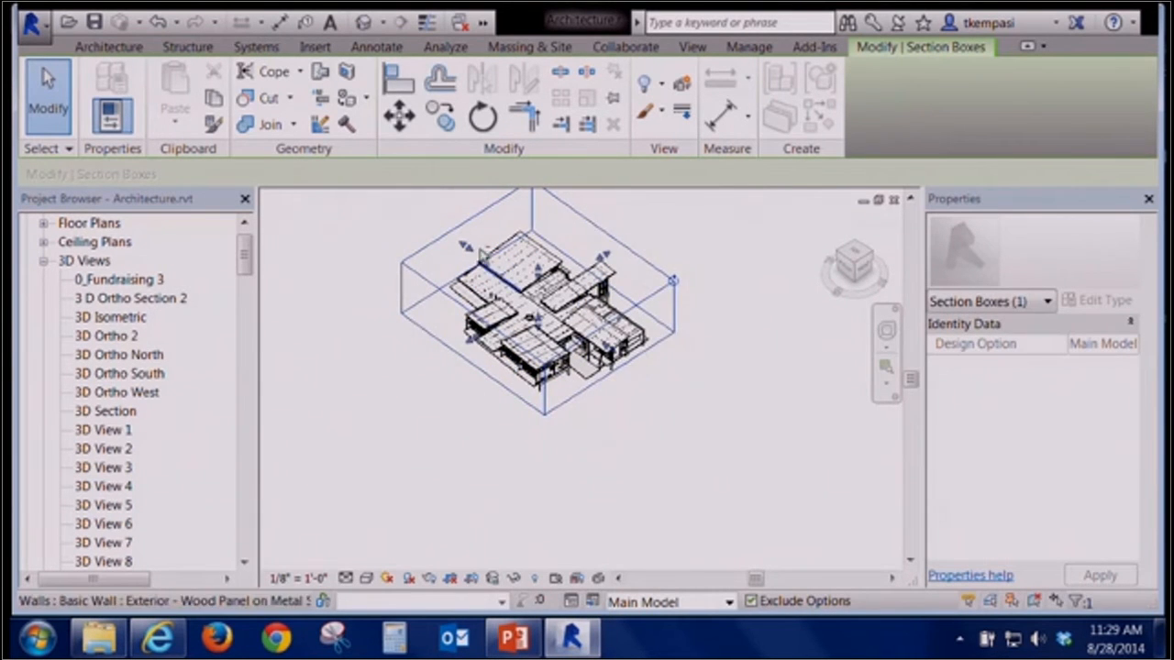
pyautogui.moveTo(468, 247); pyautogui.dragTo(540, 298)
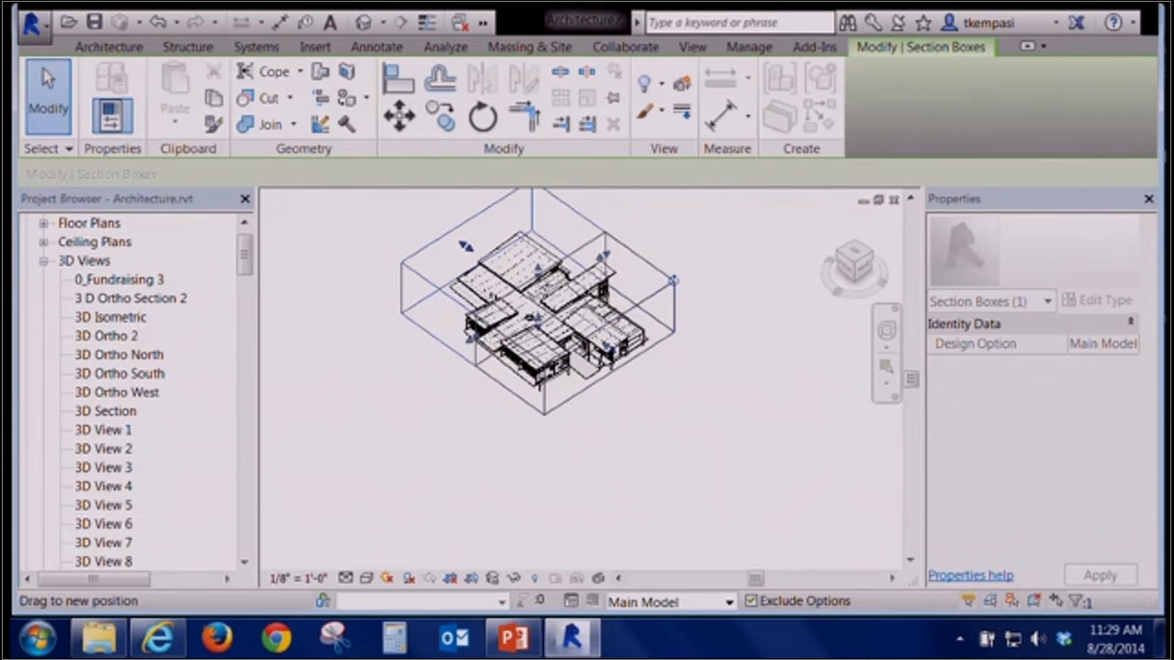
pyautogui.moveTo(385, 415); pyautogui.dragTo(385, 416)
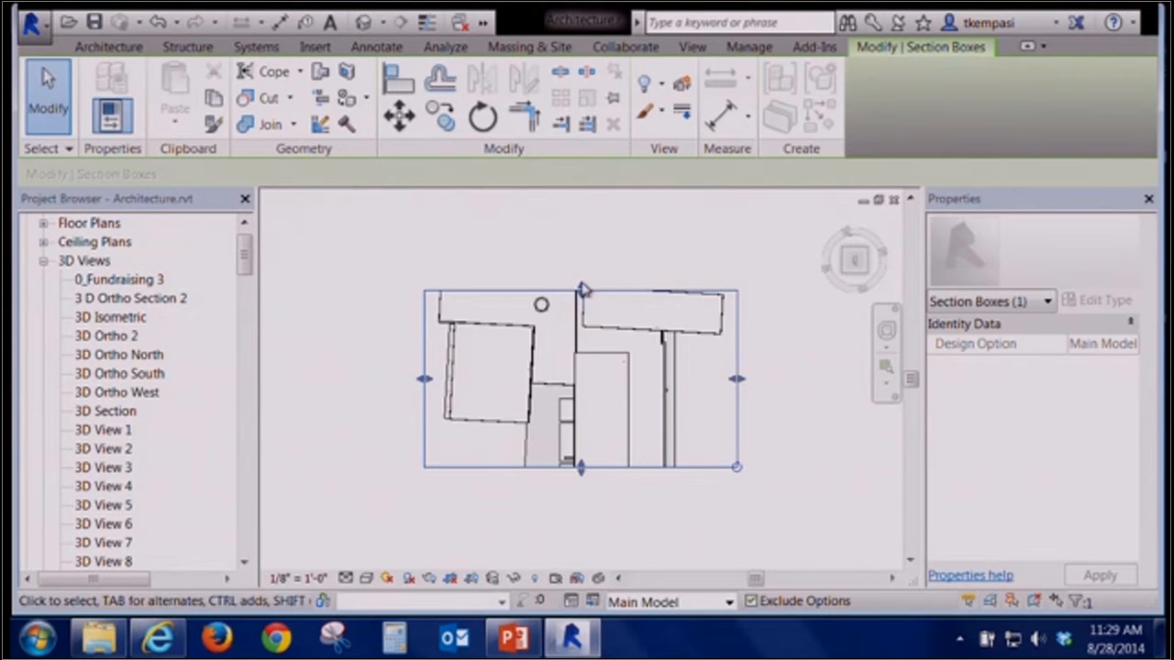
pyautogui.press('Escape')
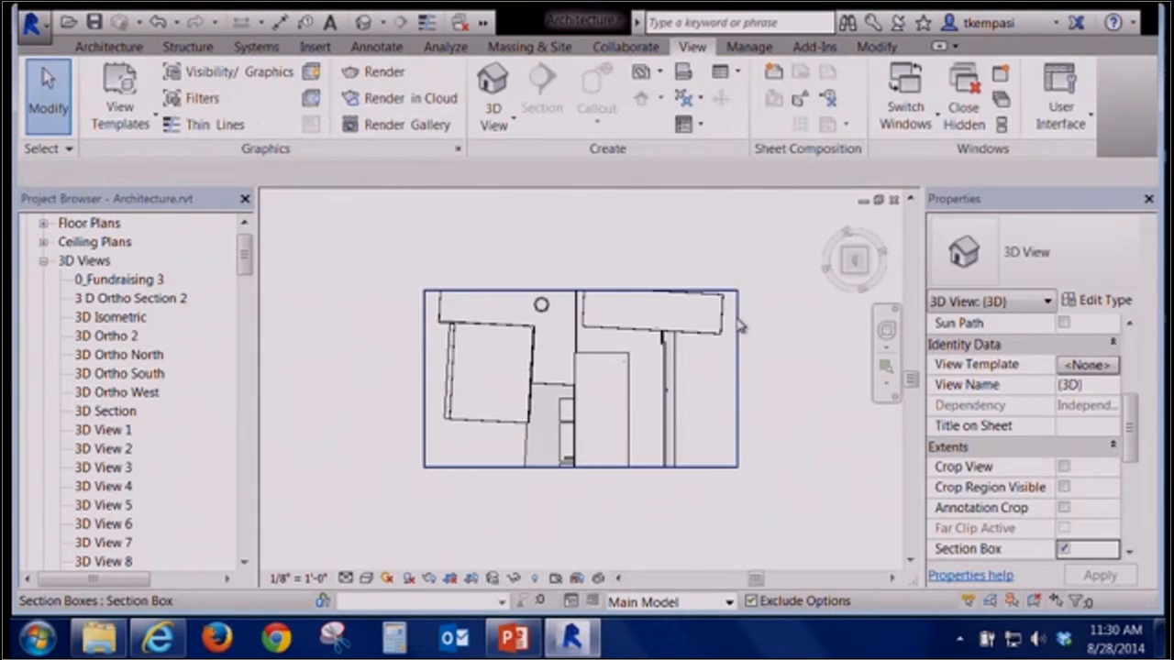
# Reselect the section box and nudge one face inward slightly in the top-down orientation
pyautogui.click(738, 323)
pyautogui.moveTo(581, 292); pyautogui.dragTo(581, 305)
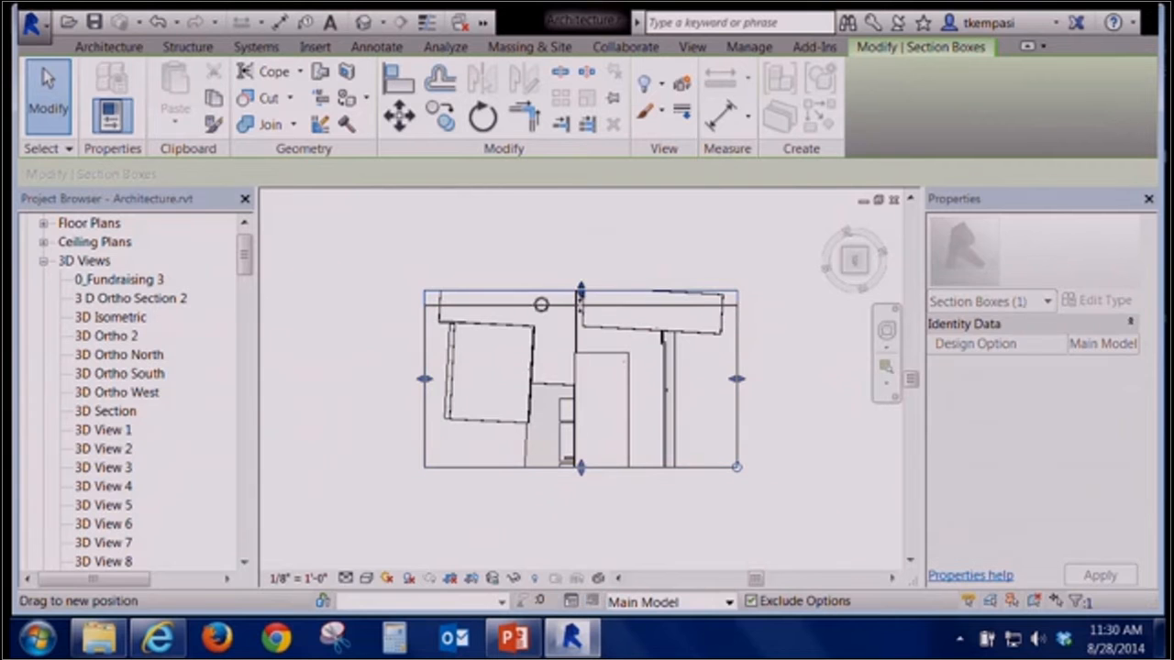
pyautogui.keyDown('shift'); pyautogui.moveTo(369, 383); pyautogui.dragTo(536, 479, button='middle'); pyautogui.keyUp('shift')
pyautogui.scroll(6, 519, 483)
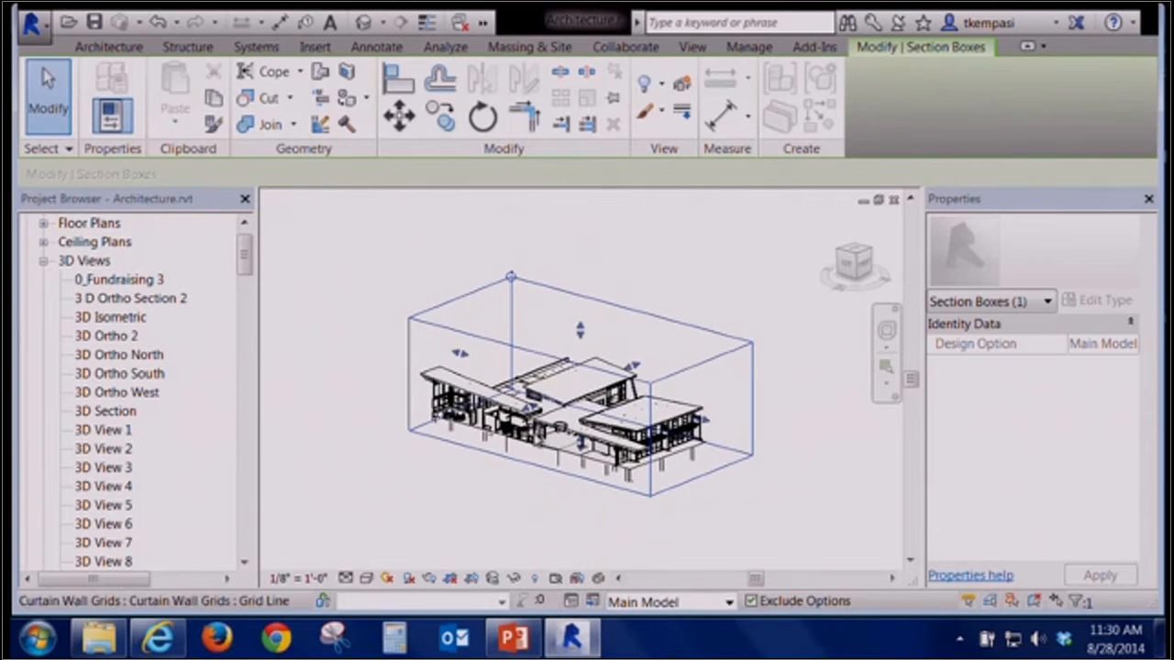
pyautogui.scroll(-5, 519, 483)
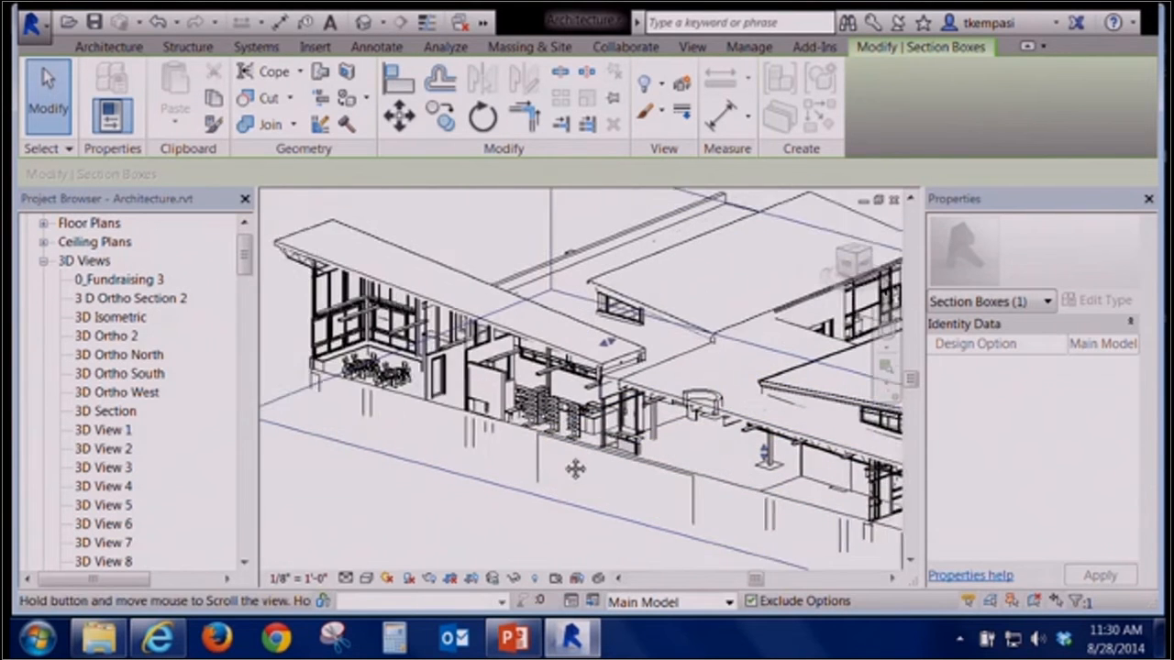
pyautogui.moveTo(530, 446); pyautogui.dragTo(514, 441, button='middle')
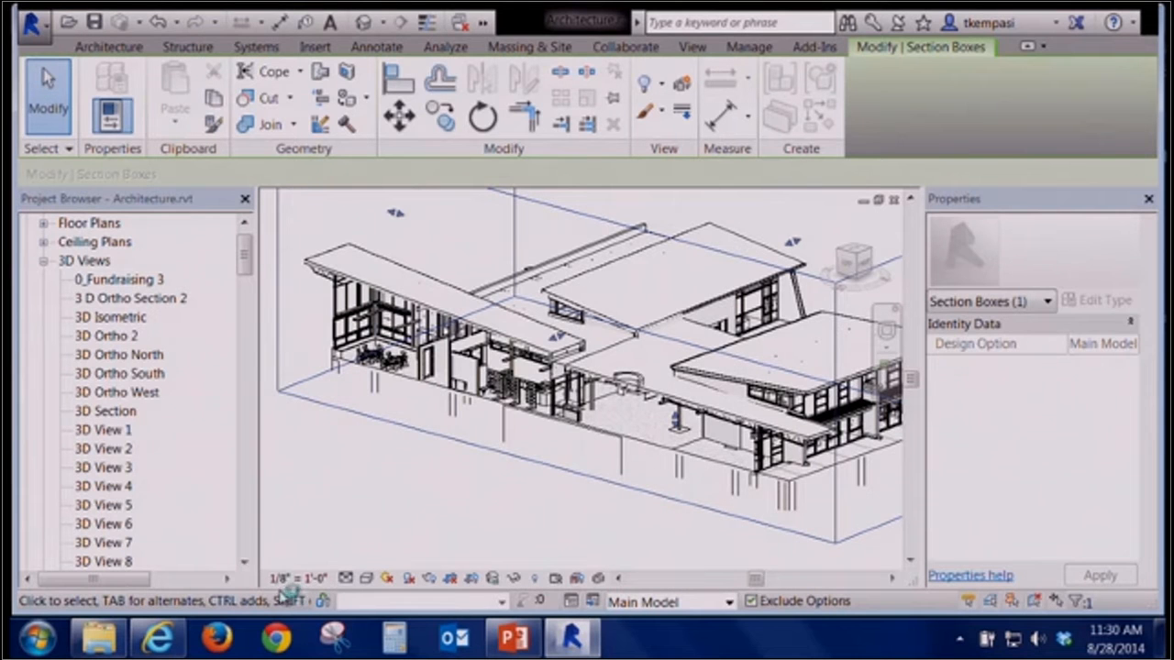
# Open the 3D View 47 camera view from the project browser
pyautogui.moveTo(248, 259); pyautogui.dragTo(273, 356)
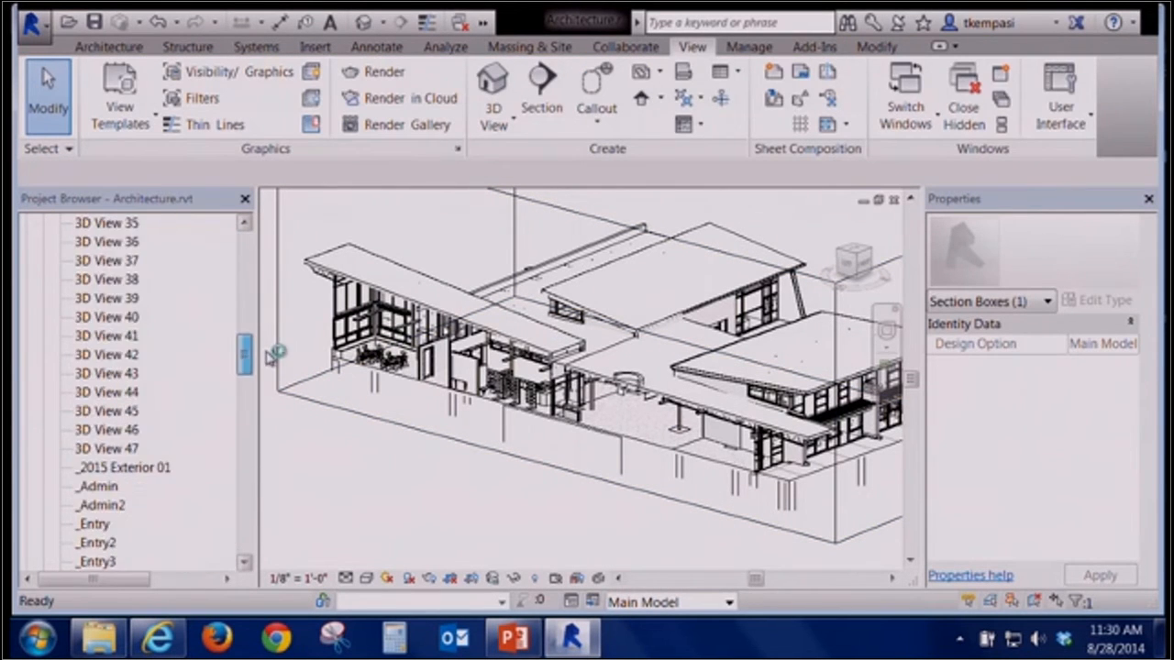
pyautogui.click(108, 448)
pyautogui.doubleClick(108, 448)
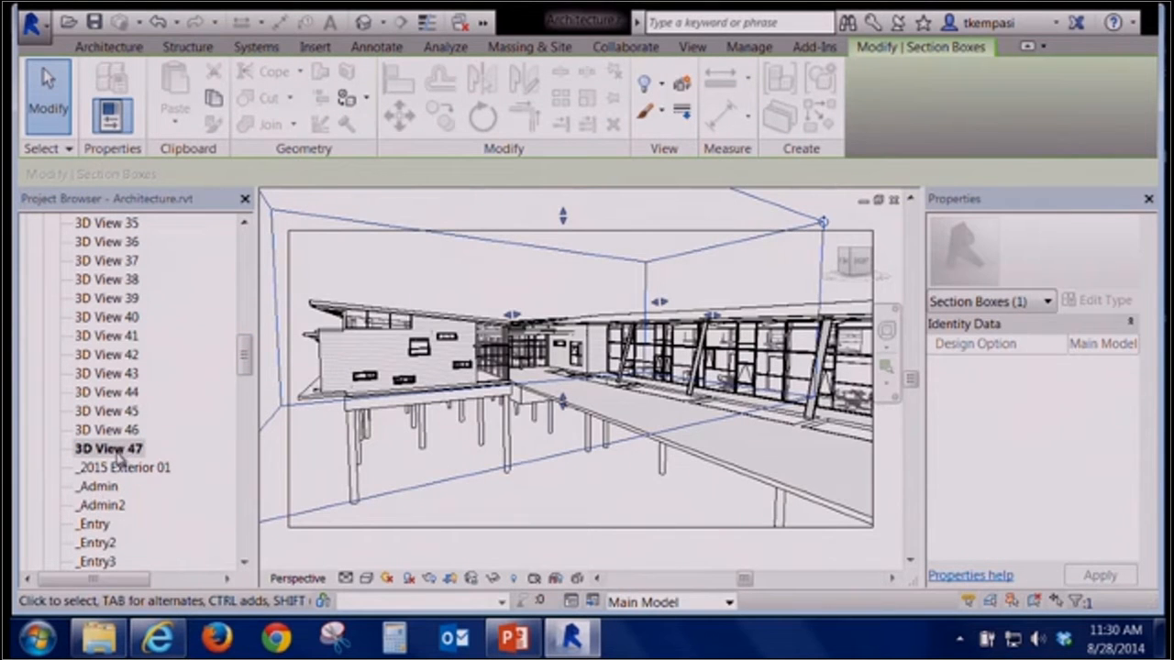
pyautogui.click(458, 288)
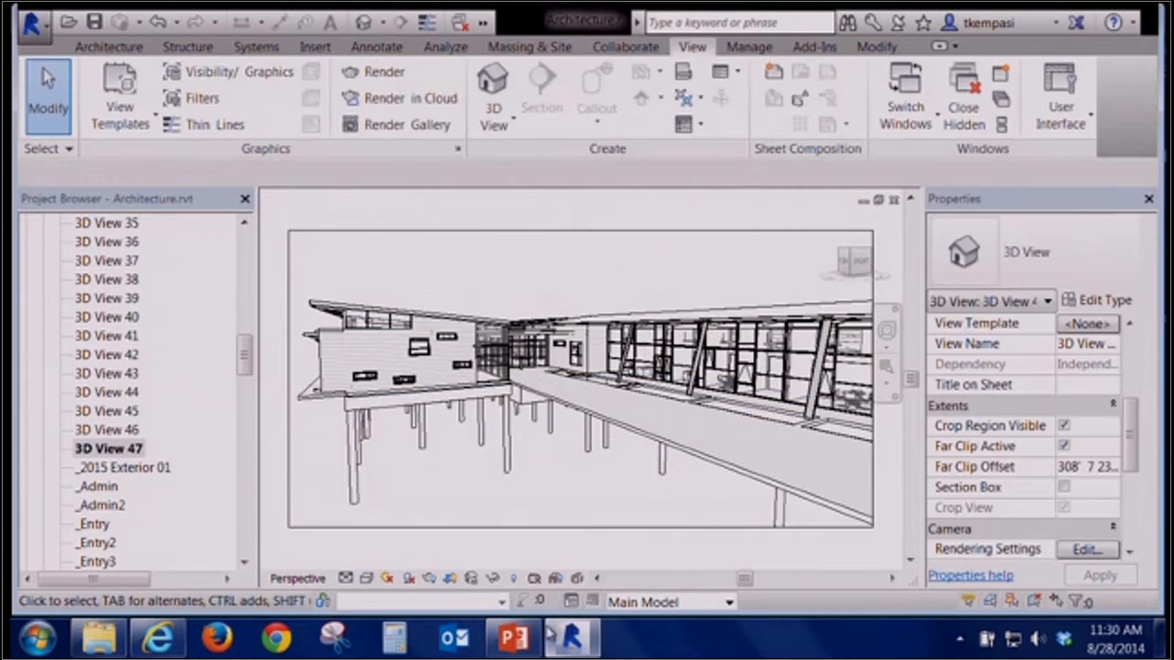
pyautogui.moveTo(550, 642)
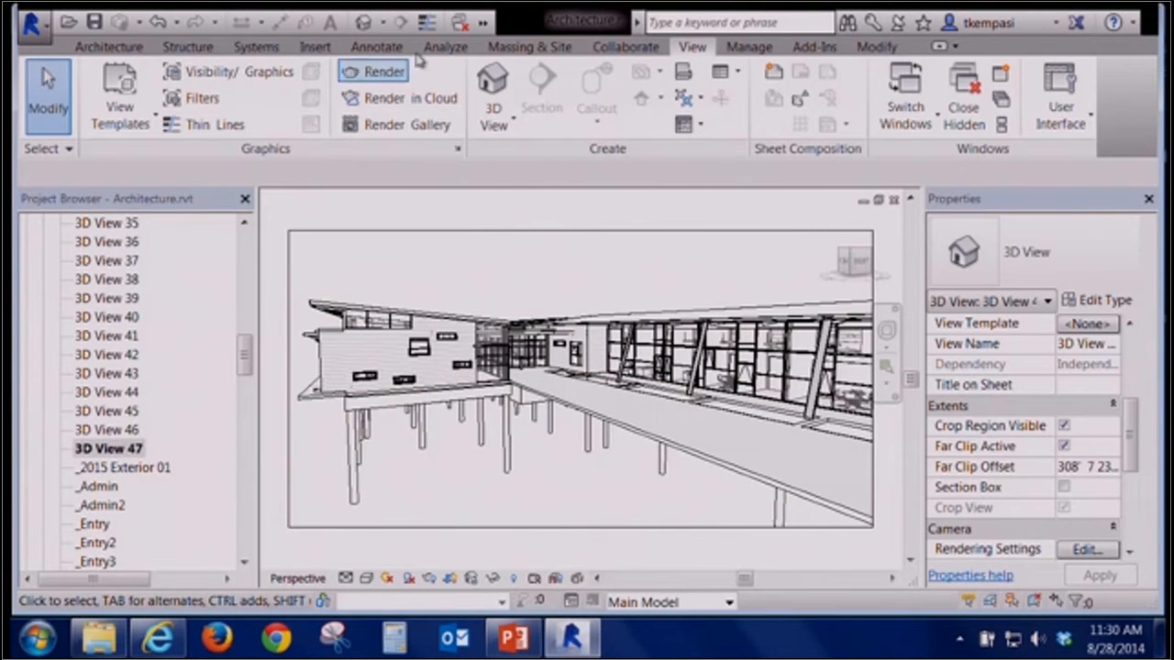
# Switch windows to the first-floor plan view
pyautogui.hotkey('ctrl', 'Tab')
pyautogui.hotkey('ctrl', 'Tab')
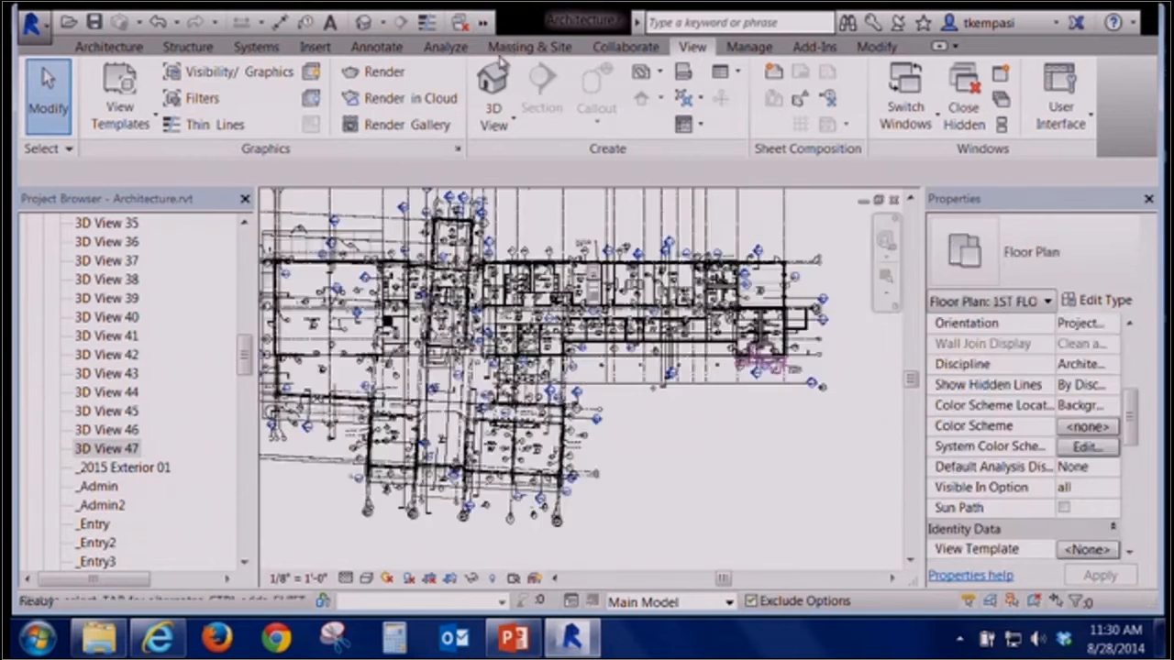
pyautogui.moveTo(477, 340); pyautogui.dragTo(544, 373, button='middle')
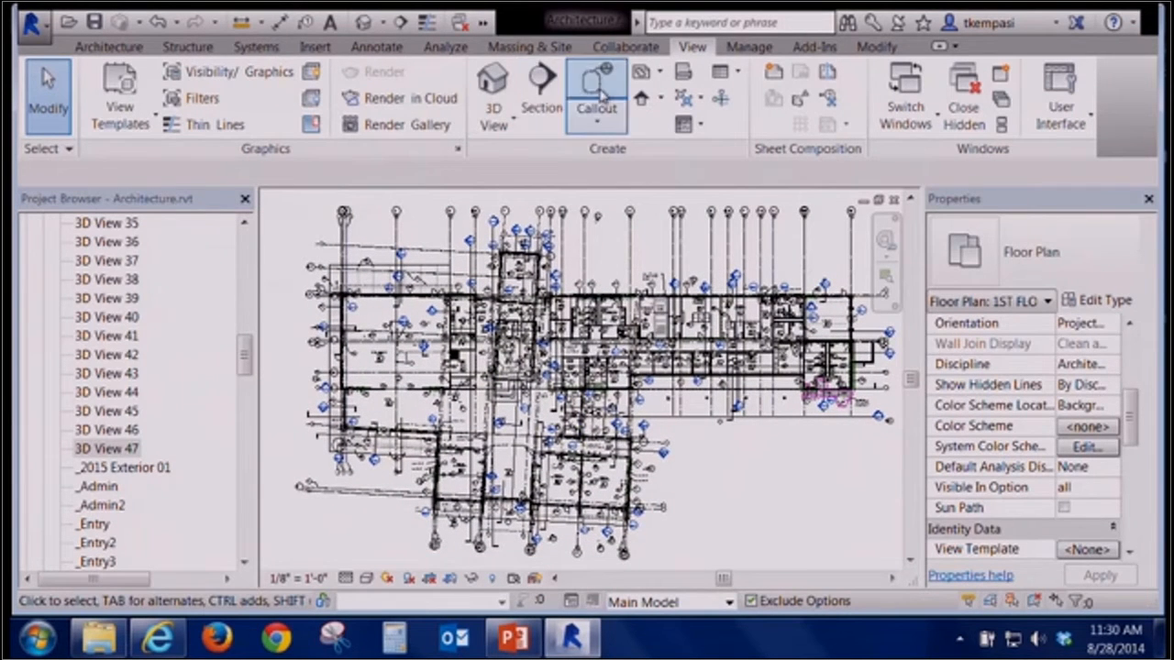
# Create a new camera view by placing the camera west of the building and its target inside the plan
pyautogui.click(493, 121)
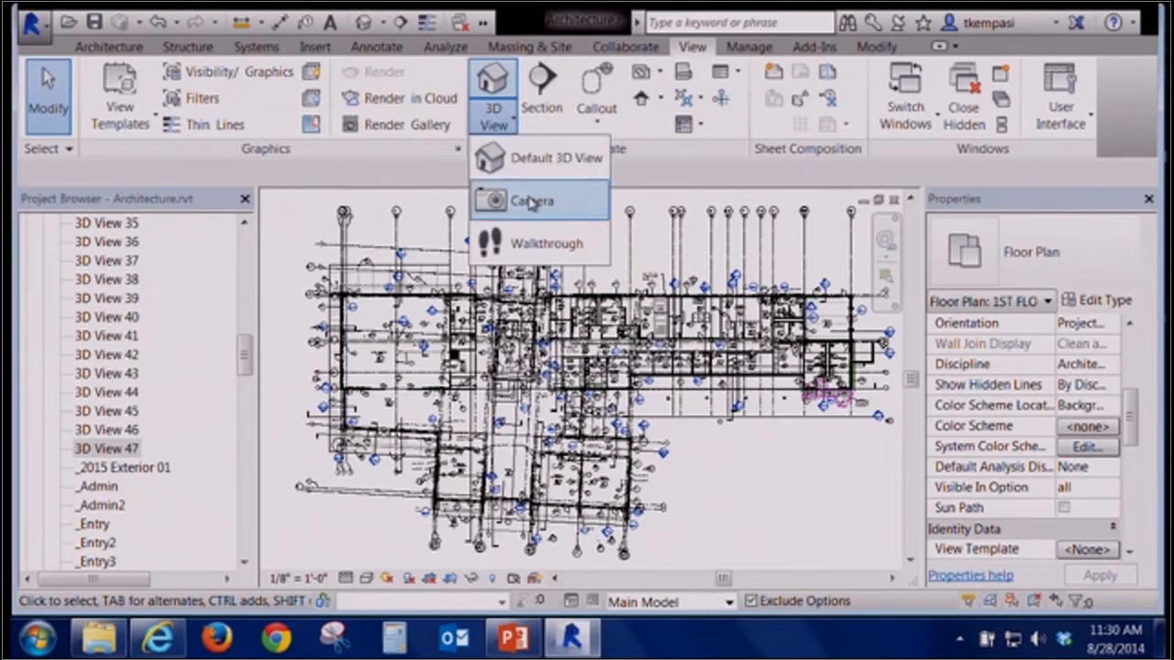
pyautogui.click(528, 200)
pyautogui.click(284, 321)
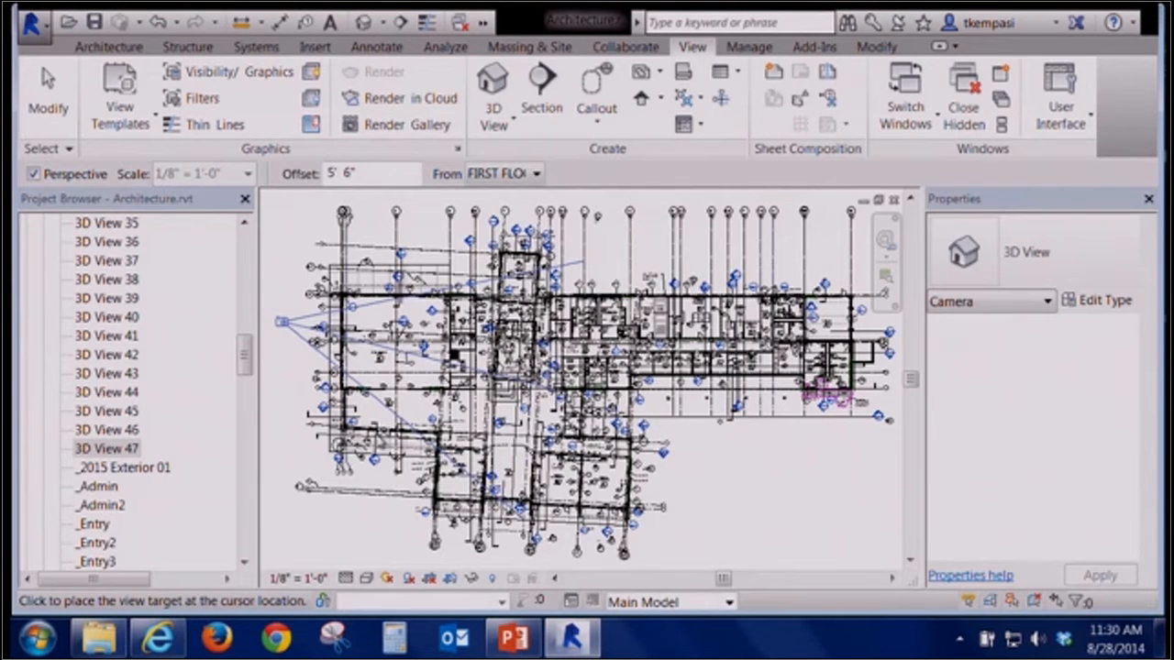
pyautogui.click(512, 347)
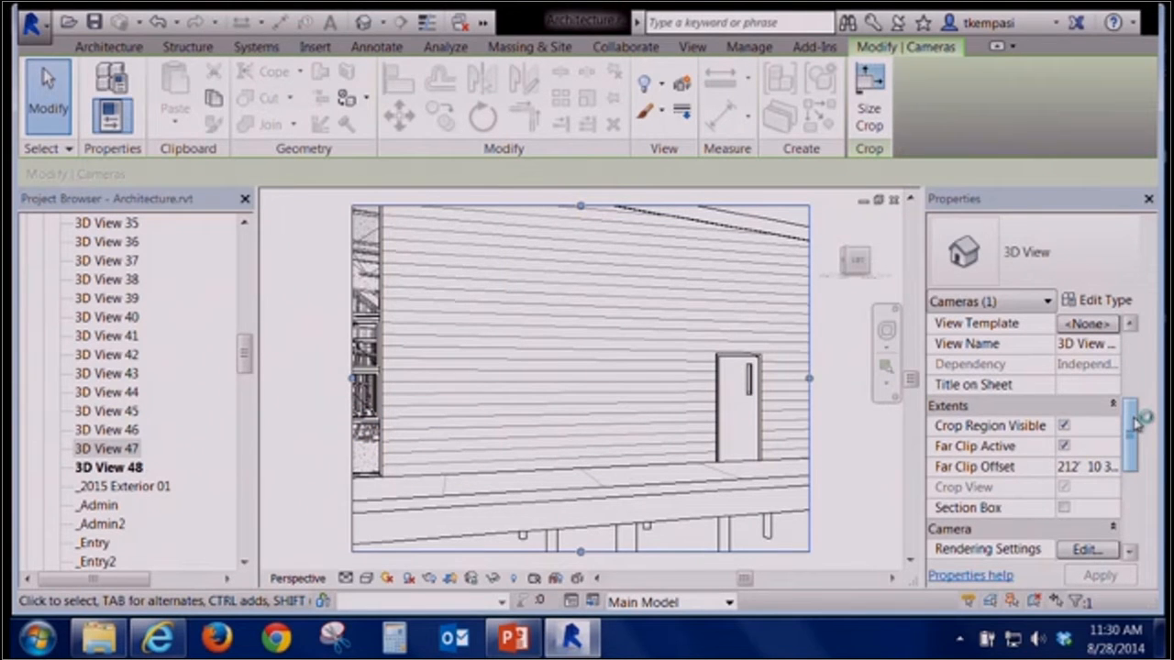
# Turn on the section box for the new camera view and select it
pyautogui.click(1064, 508)
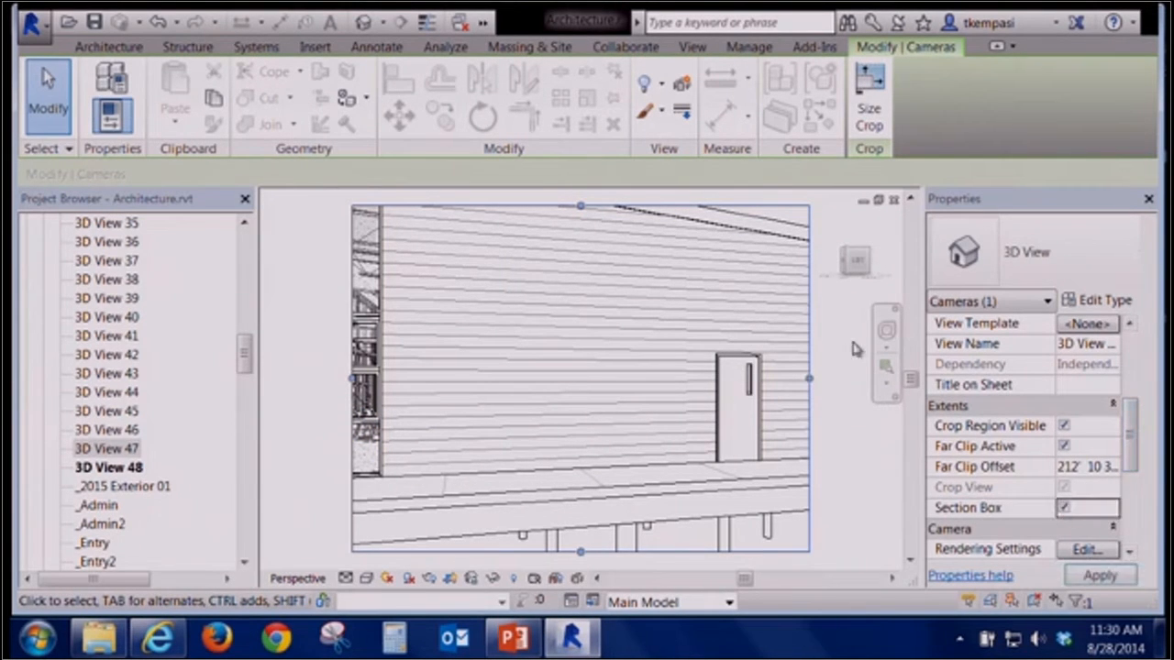
pyautogui.click(825, 256)
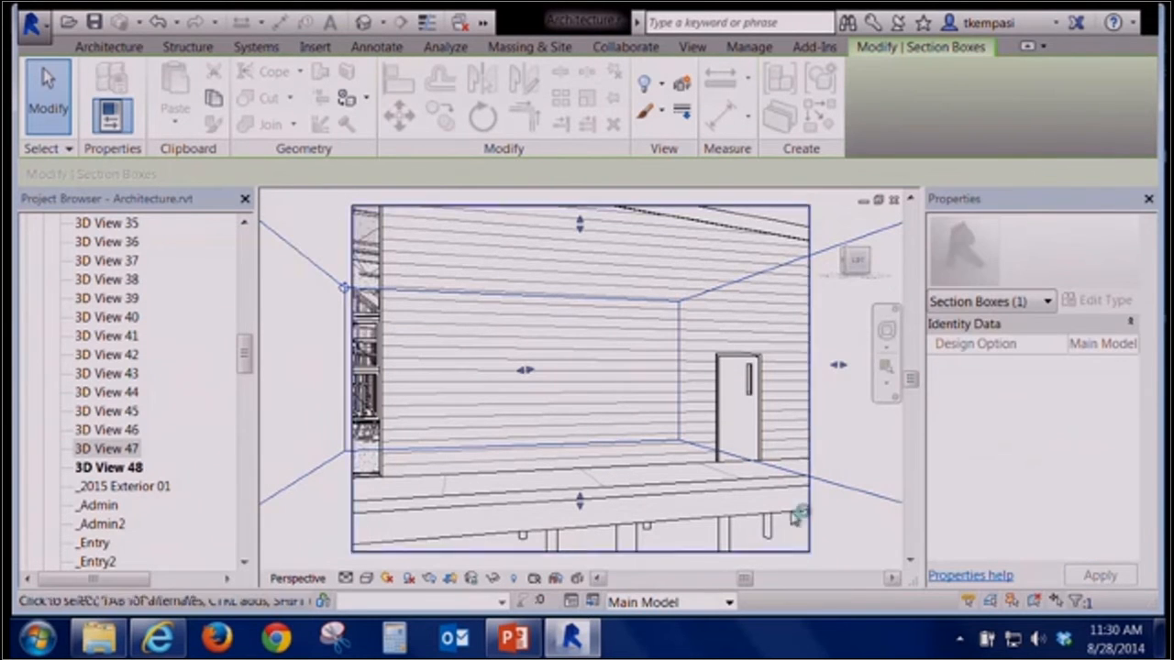
pyautogui.moveTo(632, 389)
pyautogui.keyDown('shift'); pyautogui.mouseDown(button='middle')
pyautogui.moveTo(632, 425)
pyautogui.moveTo(628, 408)
pyautogui.mouseUp(button='middle'); pyautogui.keyUp('shift')
pyautogui.scroll(-5, 629, 407)
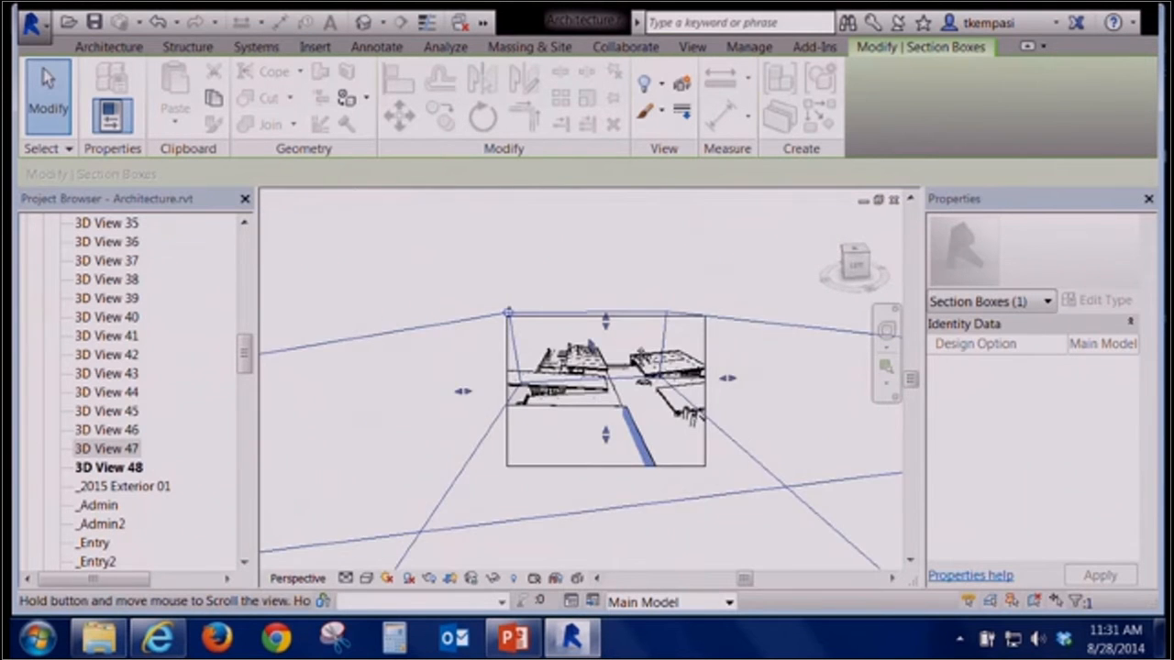
pyautogui.scroll(-4, 638, 345)
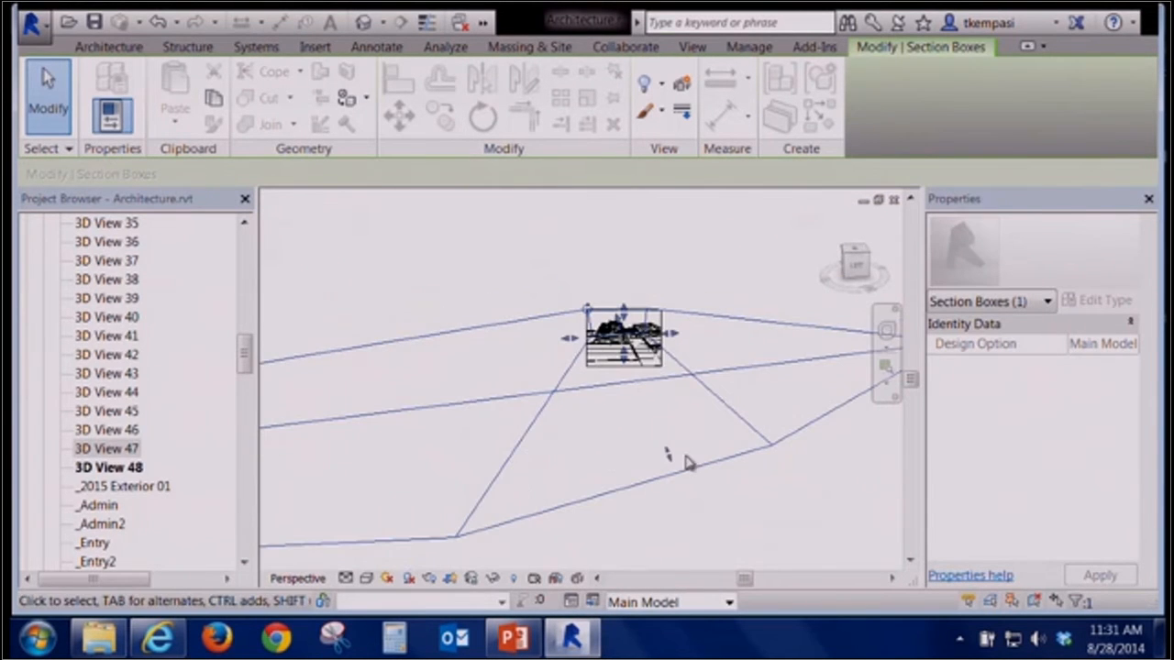
# Drag the camera view's section box faces inward to cut into the building
pyautogui.moveTo(670, 458); pyautogui.dragTo(629, 361)
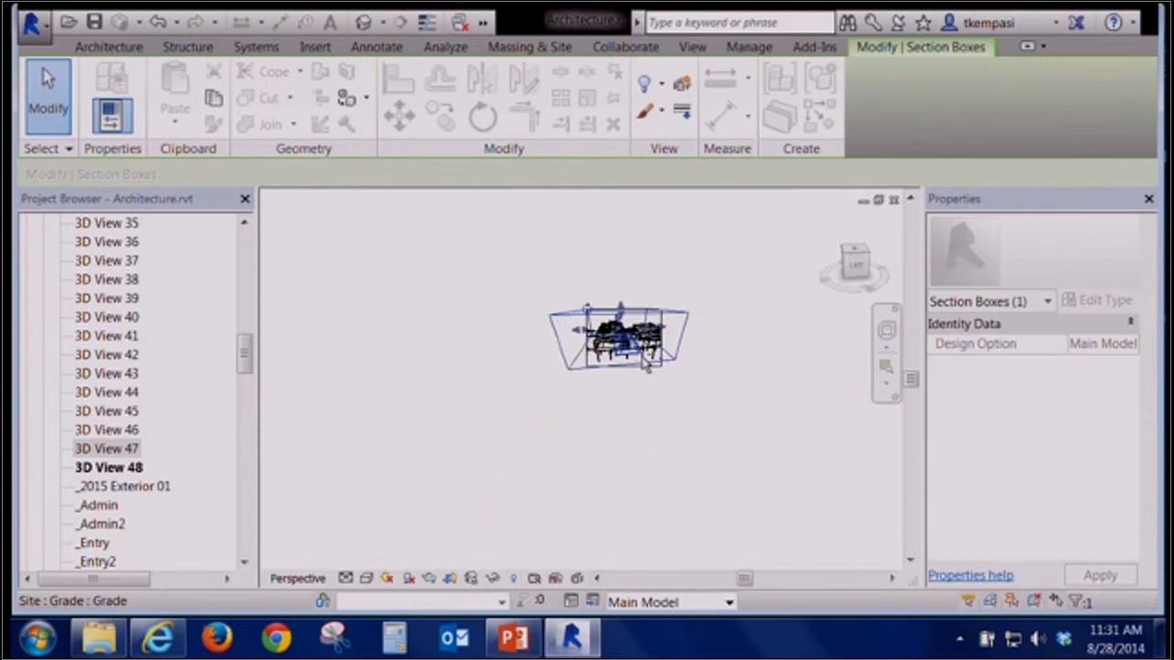
pyautogui.scroll(5, 642, 357)
pyautogui.keyDown('shift'); pyautogui.moveTo(639, 351); pyautogui.dragTo(616, 400, button='middle'); pyautogui.keyUp('shift')
pyautogui.scroll(1, 607, 306)
pyautogui.scroll(5, 697, 367)
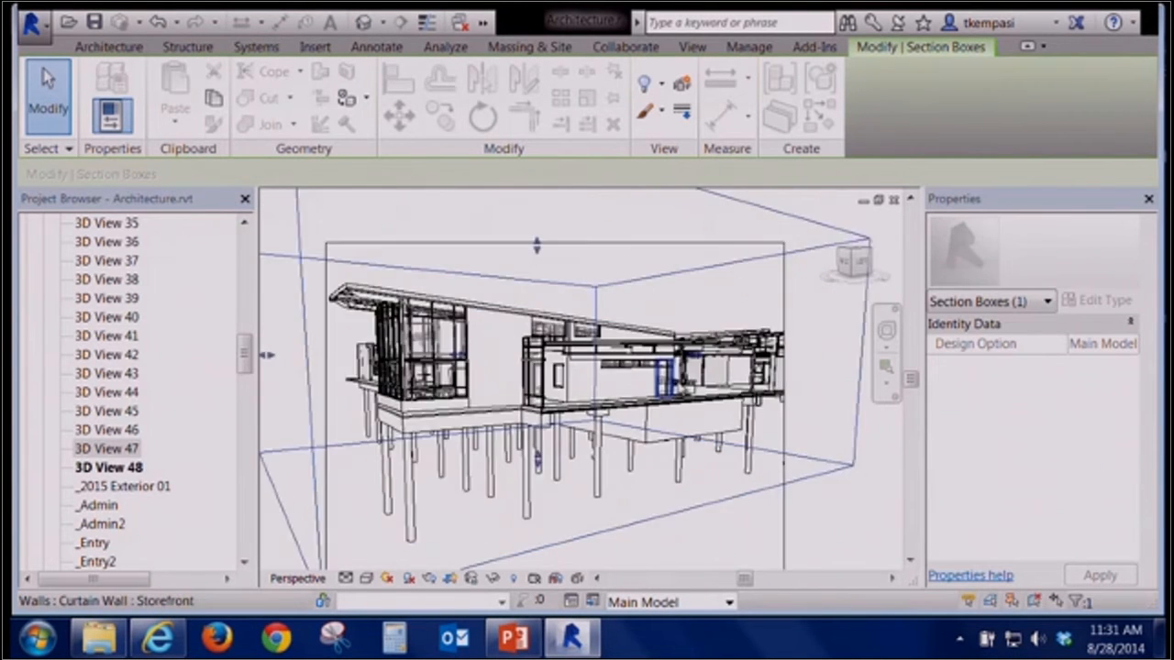
pyautogui.moveTo(707, 349); pyautogui.dragTo(677, 348)
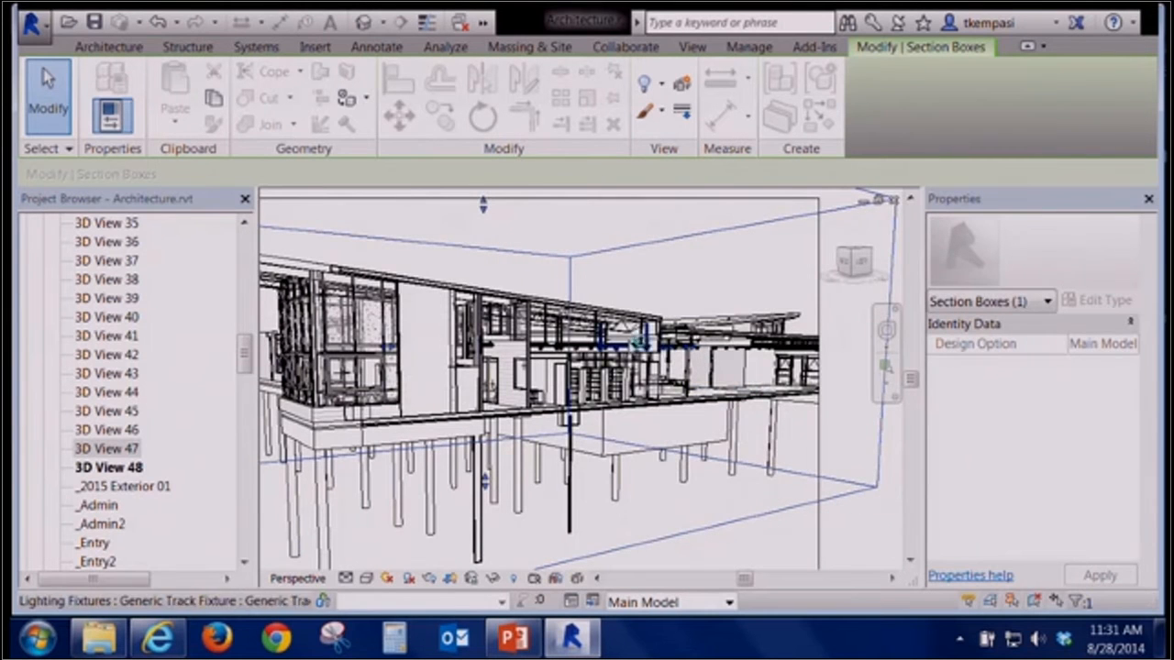
# Reselect the section box and shift its faces further to adjust the cut through the building interior
pyautogui.scroll(2, 664, 410)
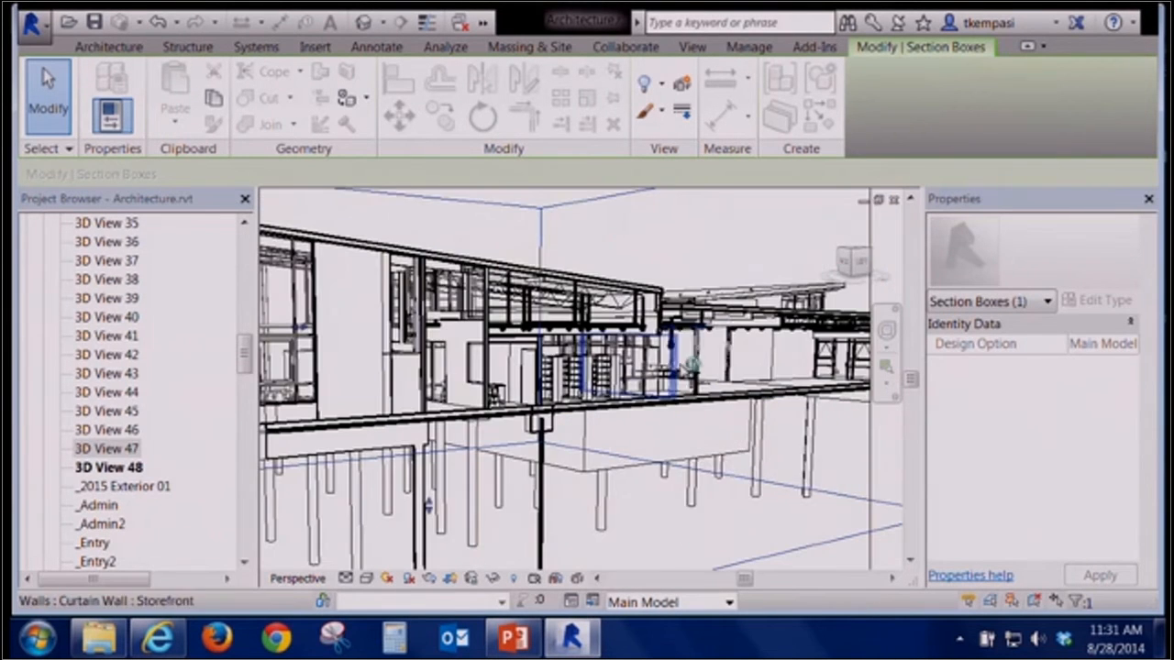
pyautogui.click(708, 341)
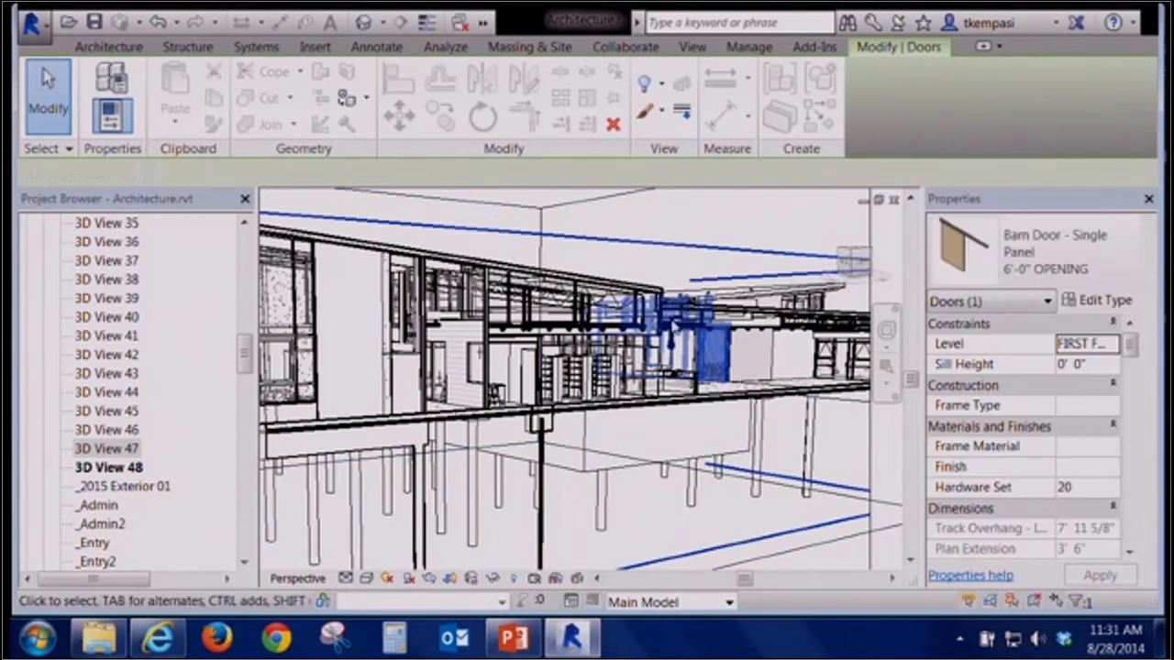
pyautogui.click(577, 210)
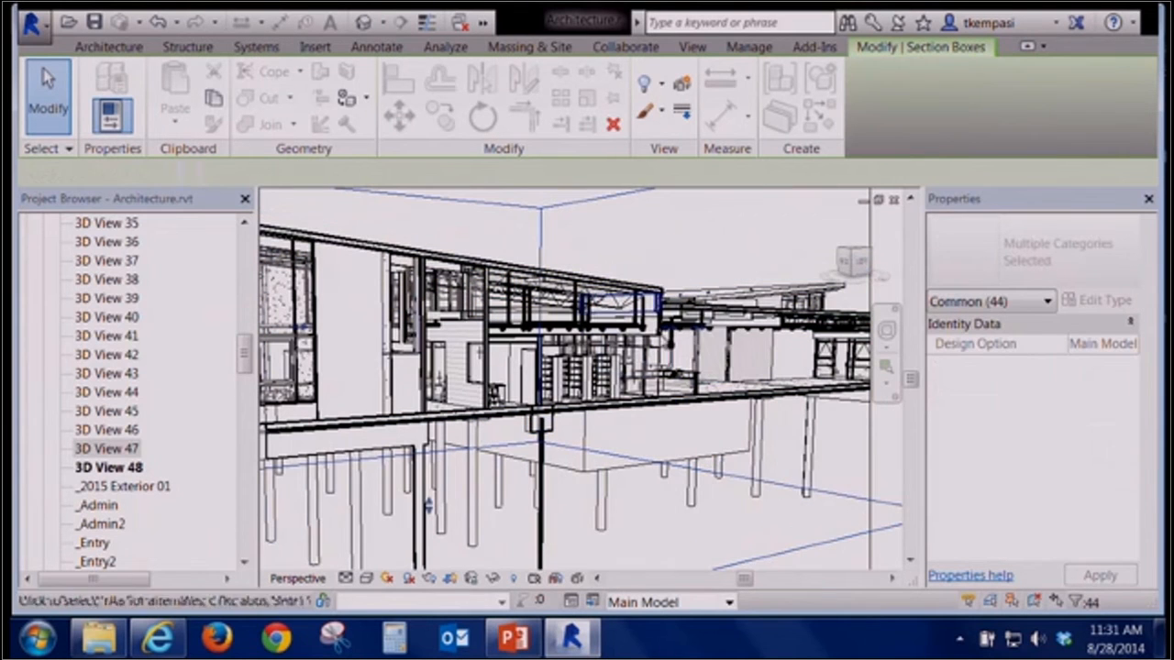
pyautogui.moveTo(703, 330); pyautogui.dragTo(667, 333)
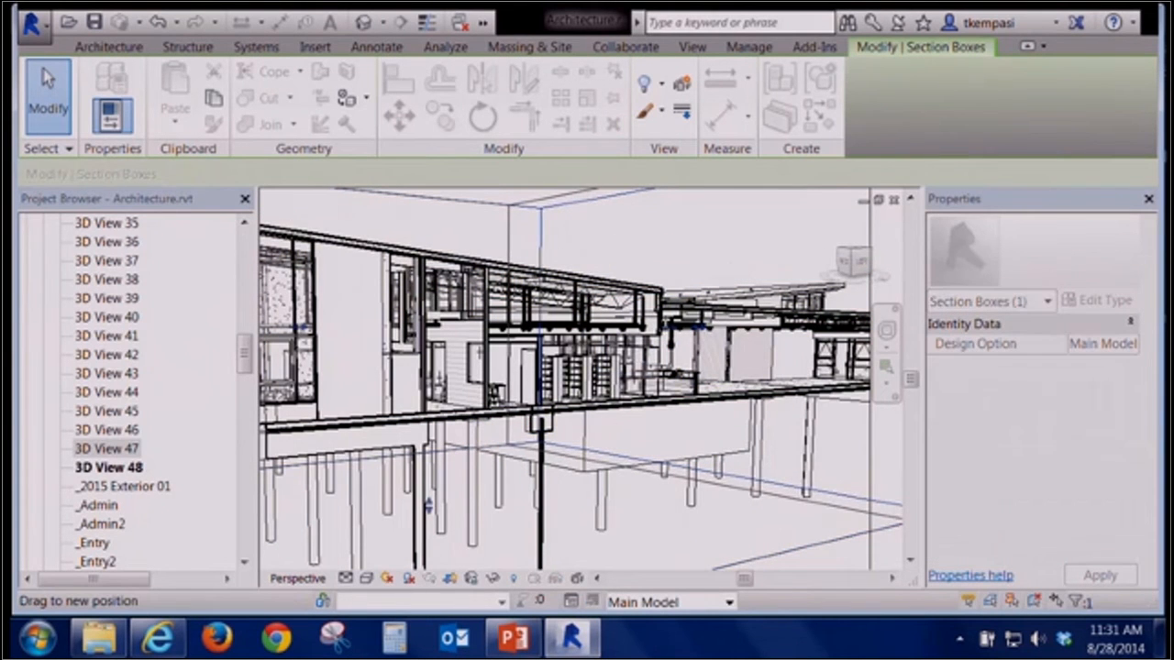
pyautogui.moveTo(617, 398); pyautogui.dragTo(615, 400)
pyautogui.scroll(-3, 578, 421)
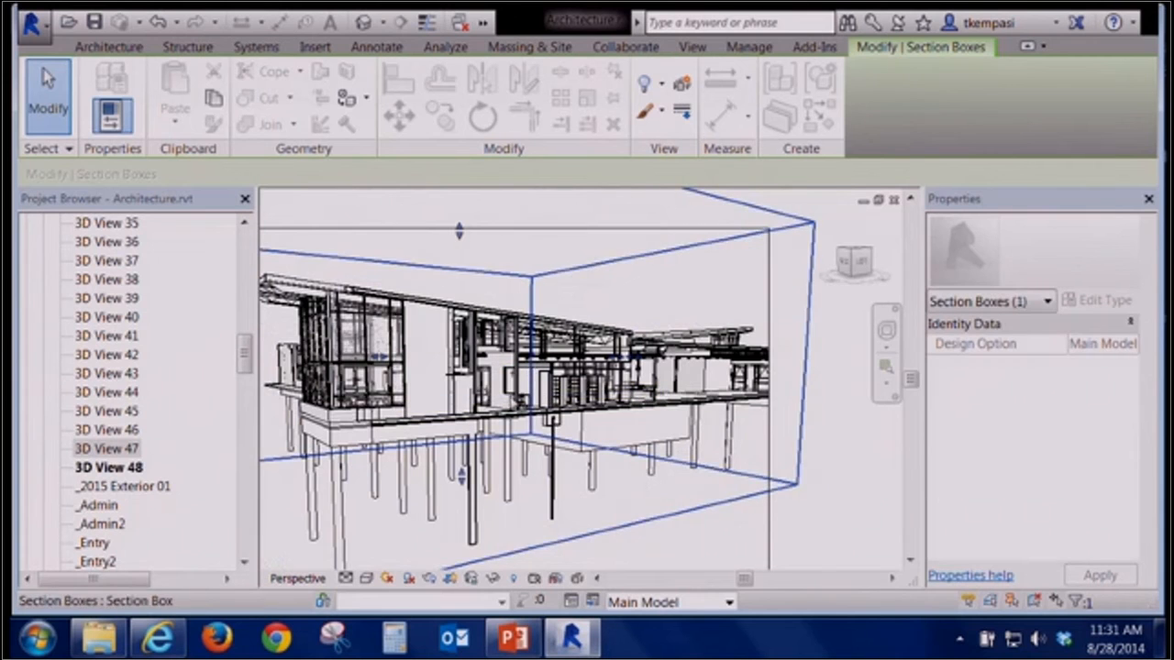
pyautogui.moveTo(647, 353); pyautogui.dragTo(578, 353)
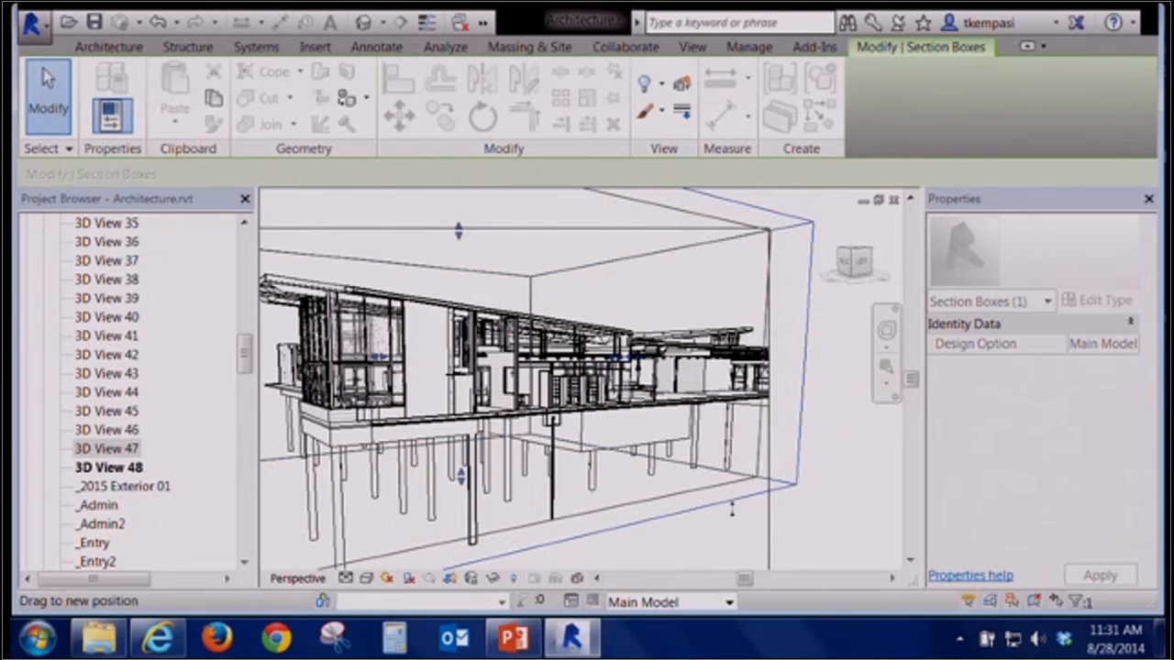
pyautogui.moveTo(605, 471); pyautogui.dragTo(662, 463, button='middle')
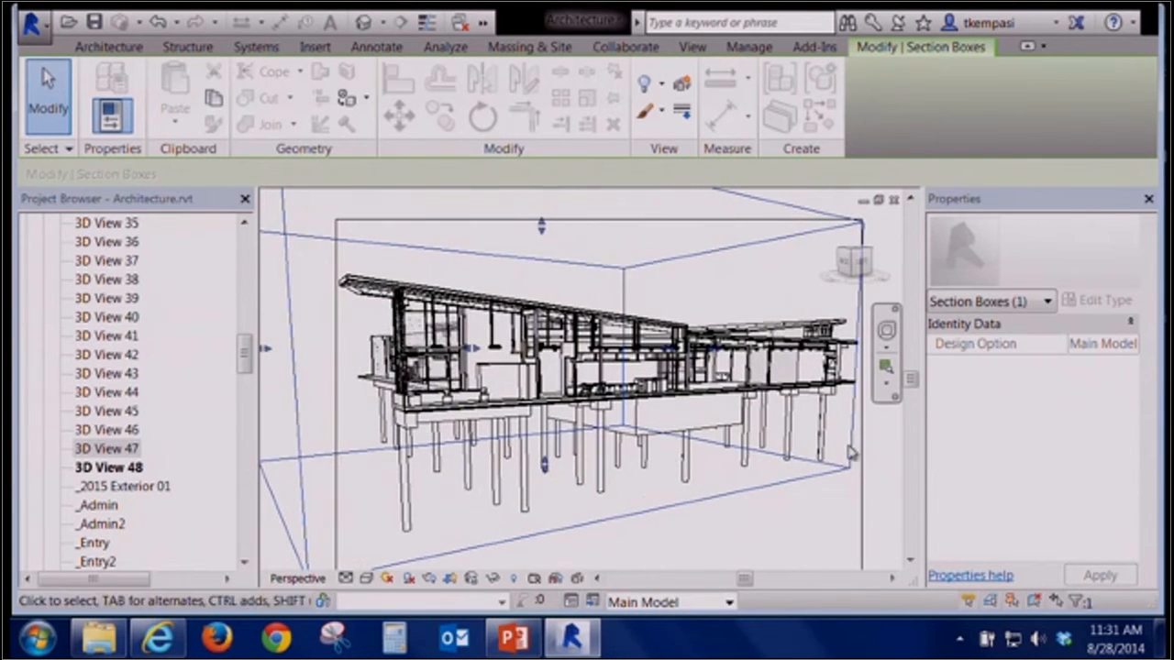
# Zoom into the camera view and pull a section box face inward once more, then deselect it
pyautogui.scroll(4, 651, 367)
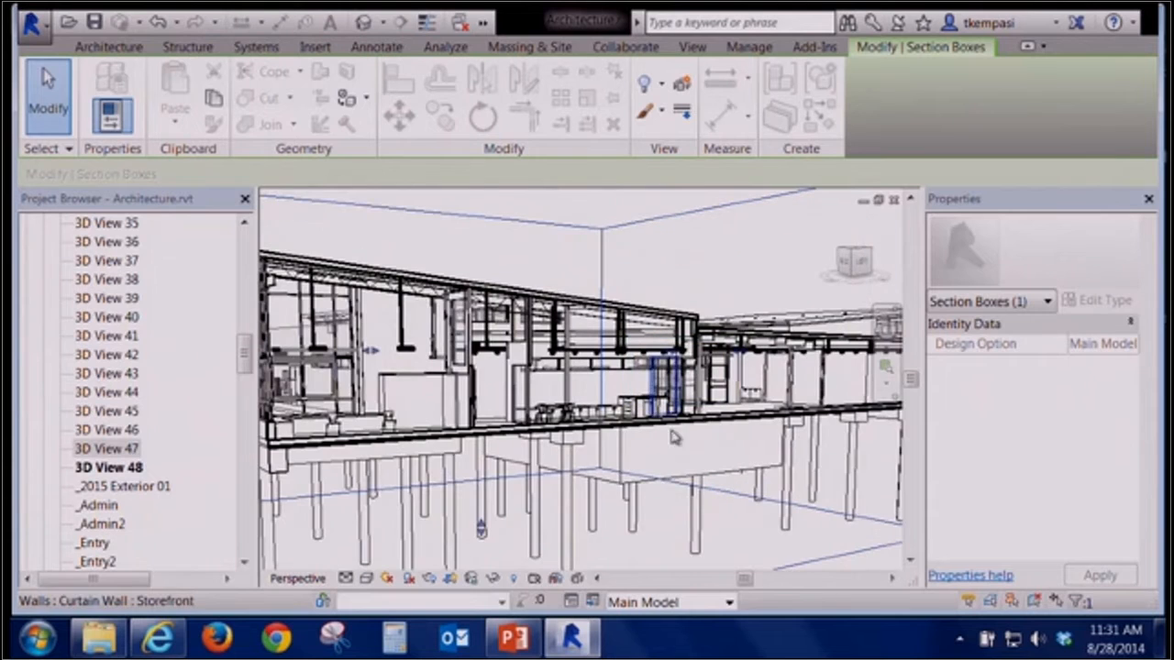
pyautogui.moveTo(505, 500); pyautogui.dragTo(544, 500, button='middle')
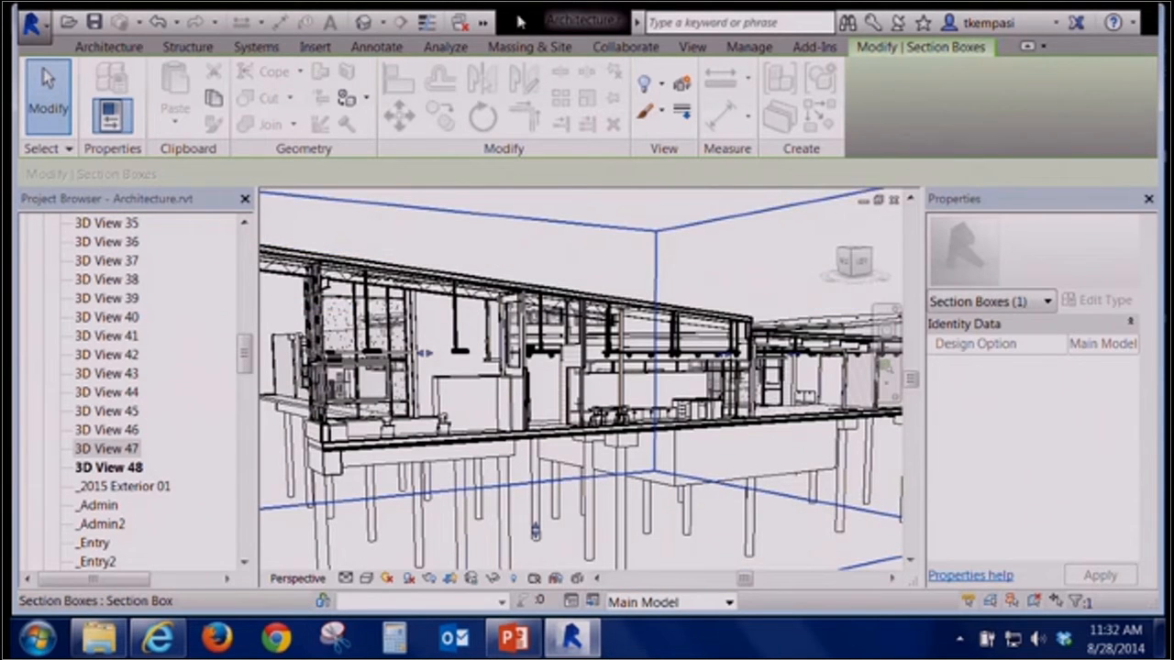
pyautogui.click(602, 273)
pyautogui.click(569, 259)
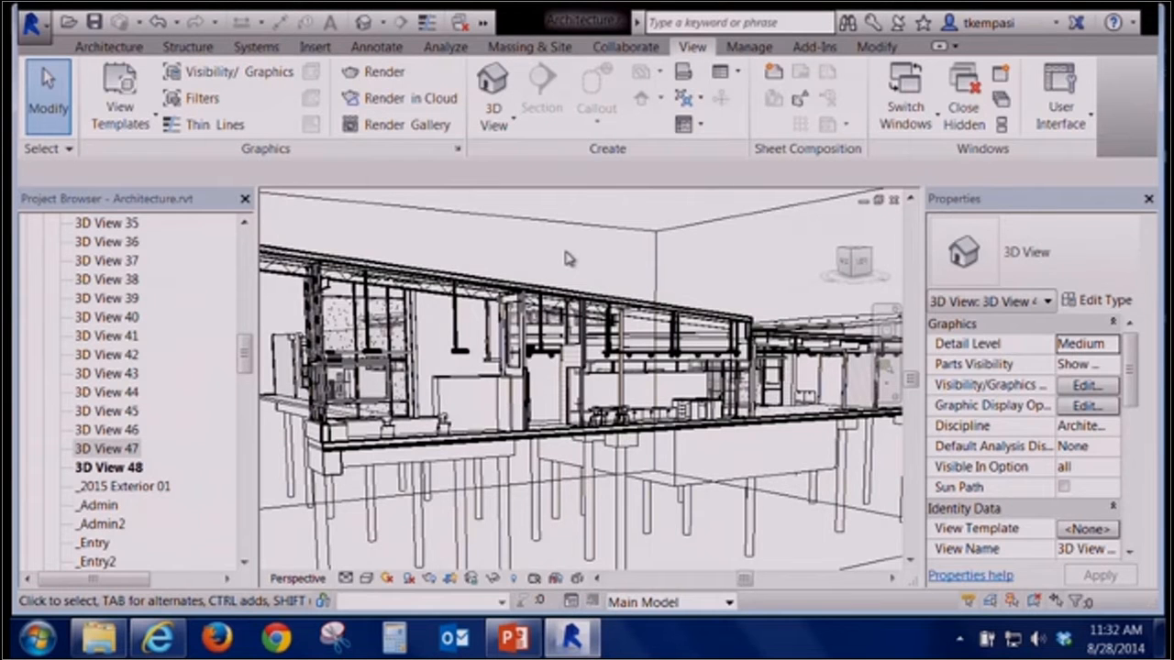
# Open the 1ST FLOOR_CALLOUT floor plan and open the detail view from its callout head
pyautogui.click(246, 278)
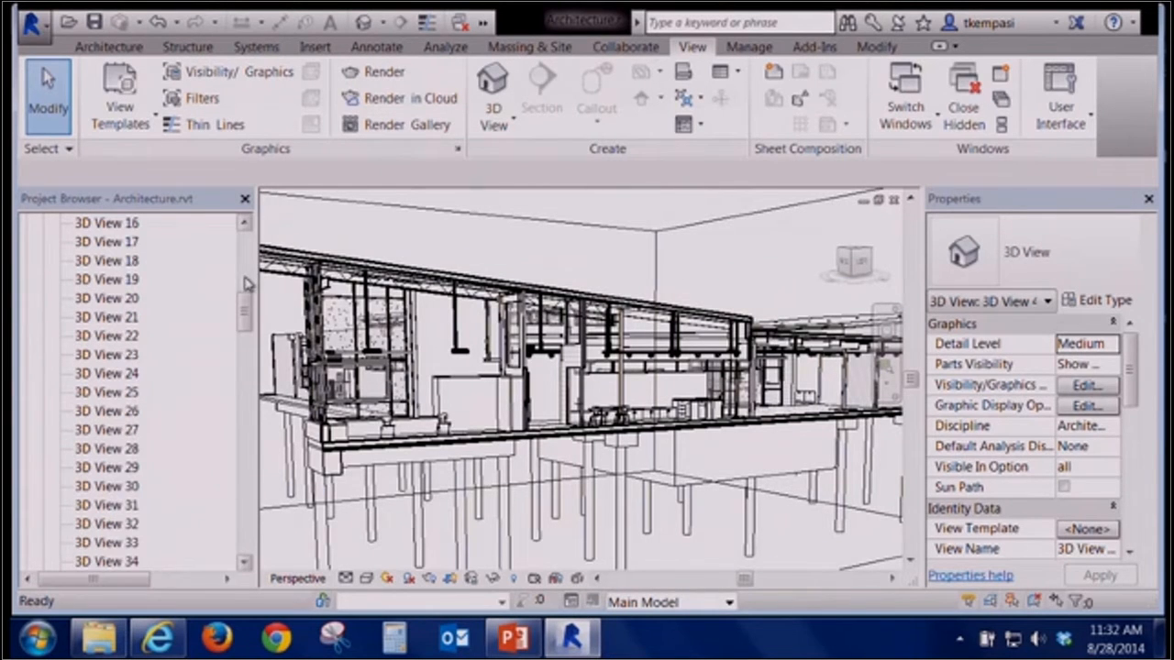
pyautogui.moveTo(249, 305); pyautogui.dragTo(245, 255)
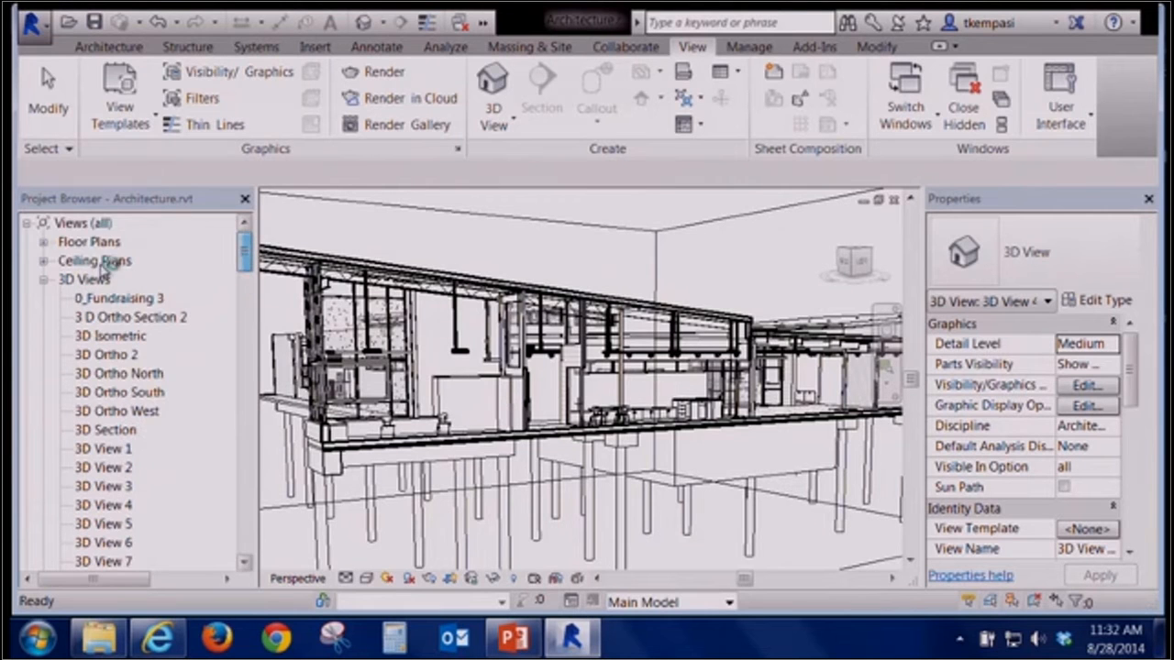
pyautogui.click(44, 244)
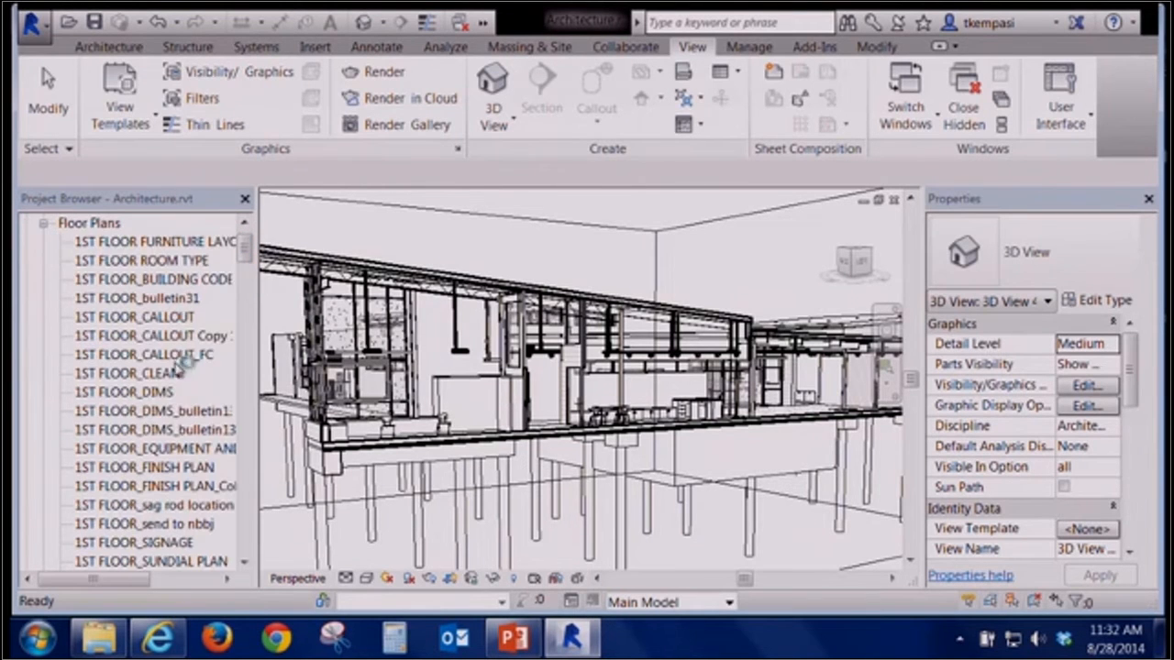
pyautogui.doubleClick(182, 316)
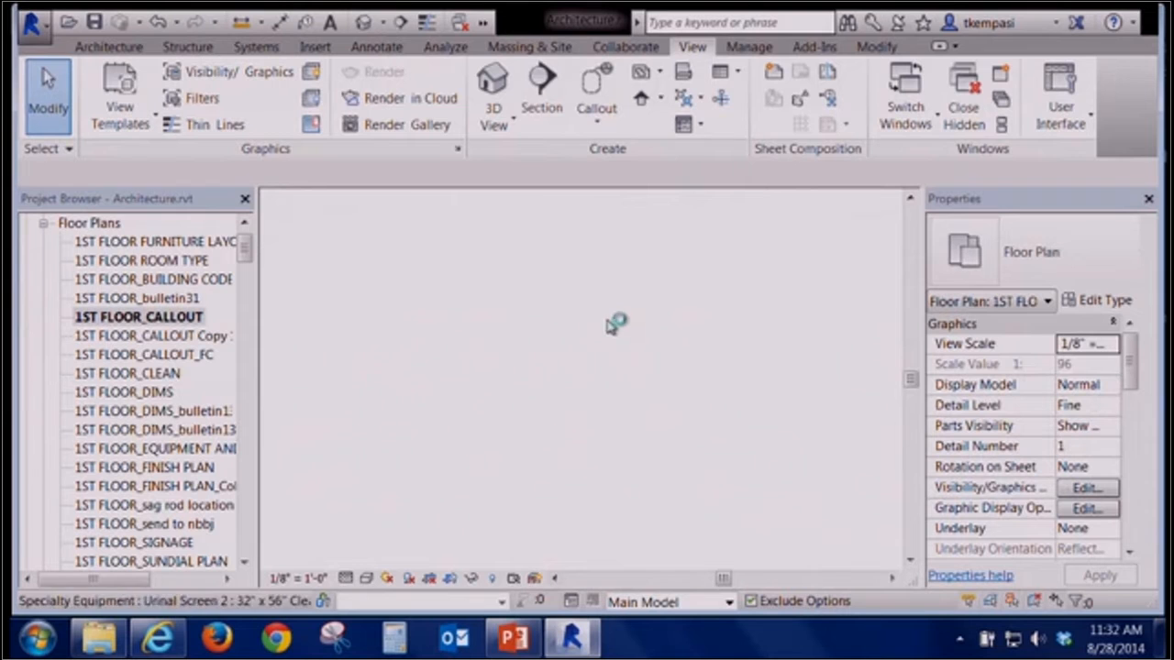
pyautogui.scroll(5, 745, 465)
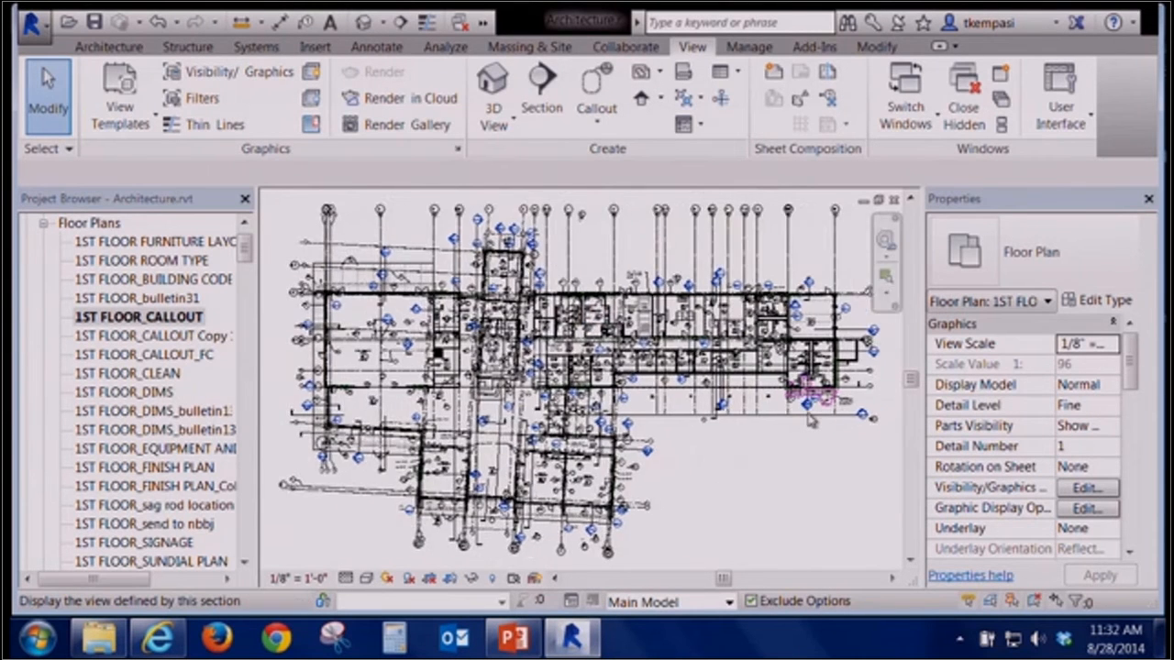
pyautogui.scroll(2, 823, 400)
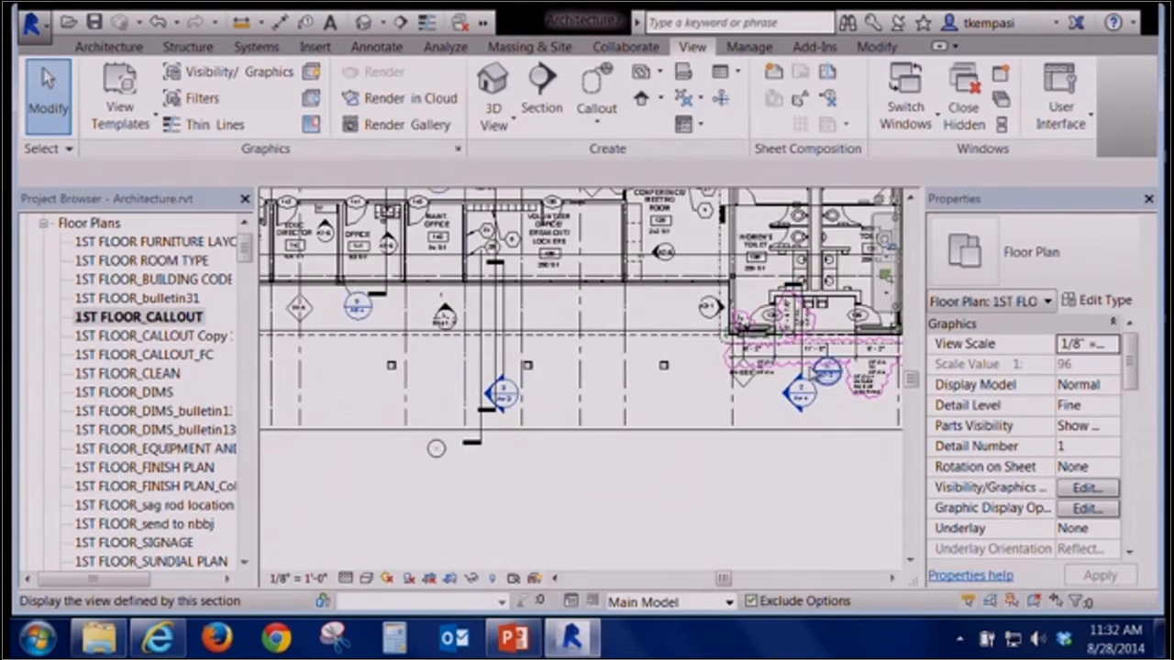
pyautogui.doubleClick(800, 395)
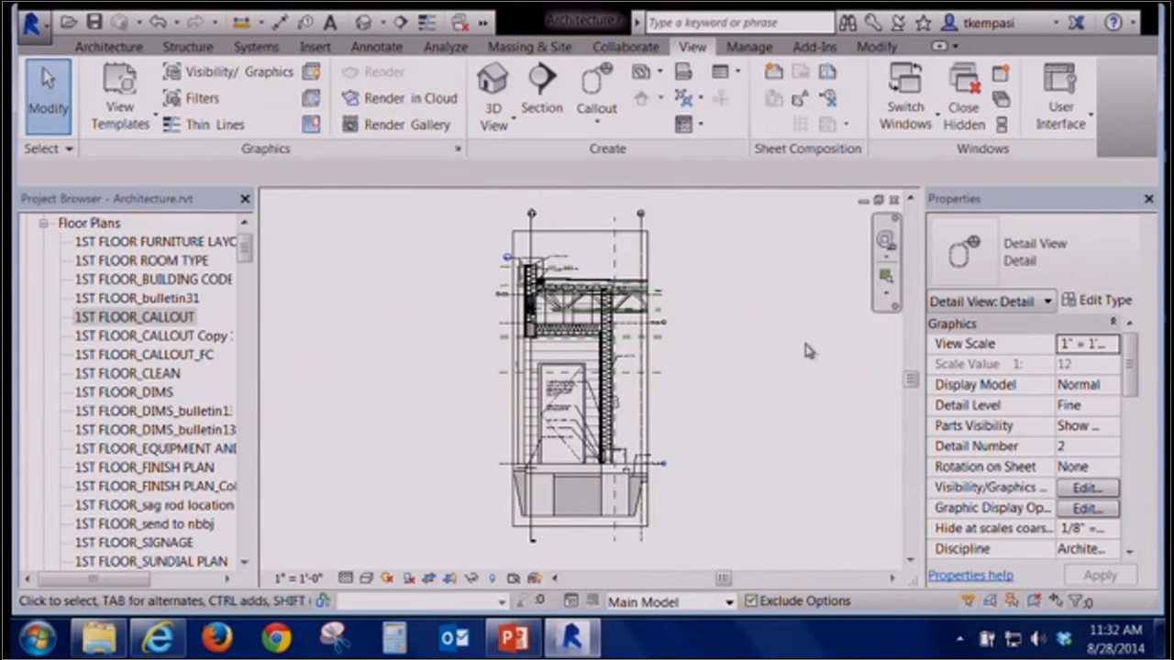
# Inspect the detail view's View Name property and close the detail view
pyautogui.moveTo(1132, 357); pyautogui.dragTo(1134, 420)
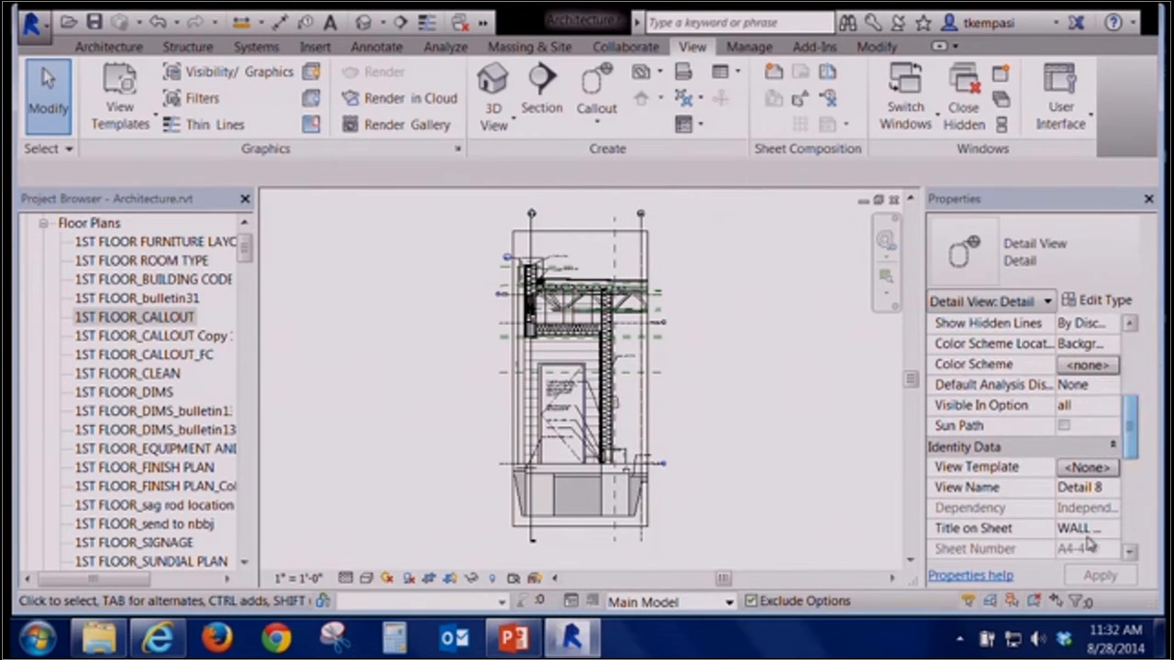
pyautogui.click(1110, 487)
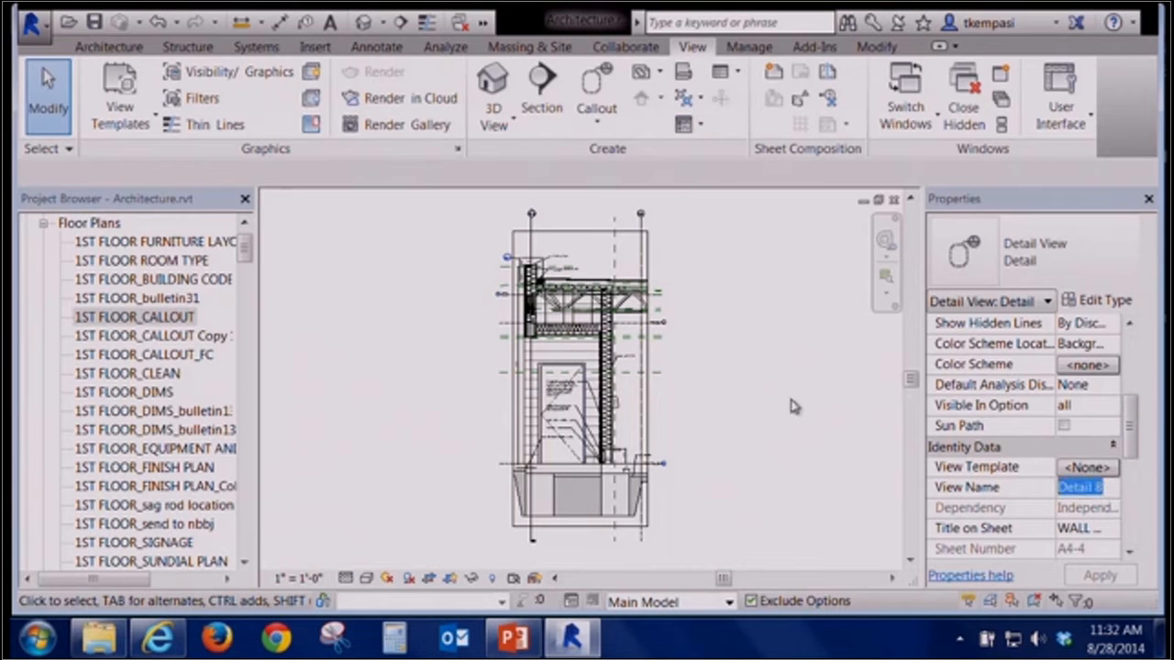
pyautogui.click(894, 199)
# Open the default 3D view and locate it in the project browser
pyautogui.click(364, 23)
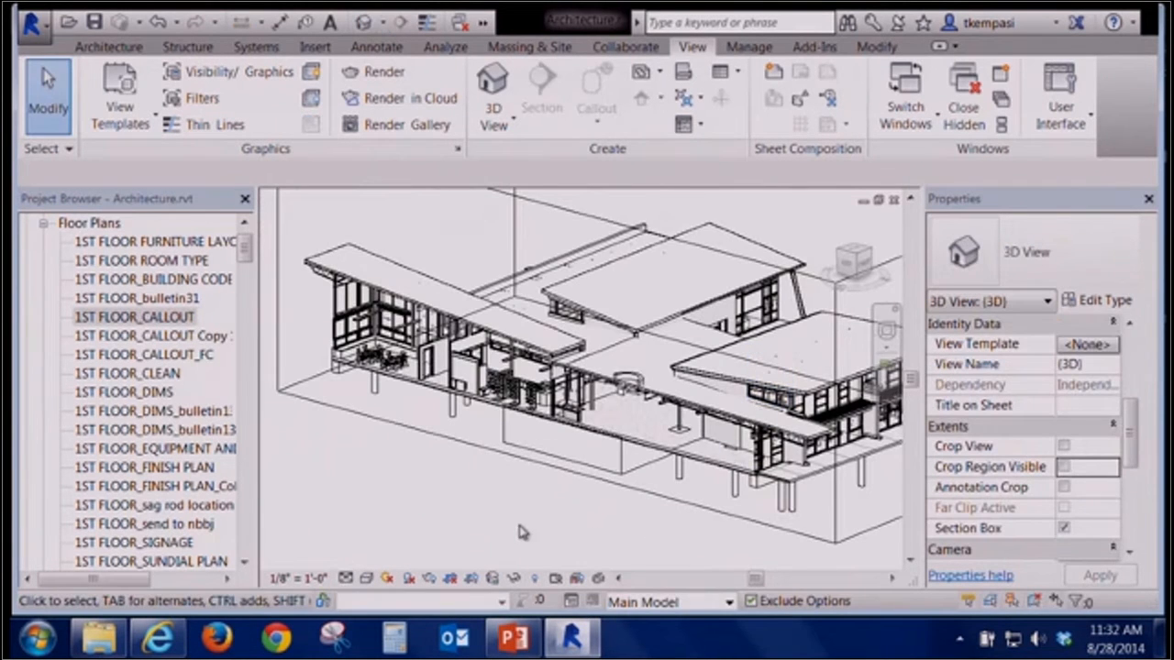
pyautogui.scroll(-15, 247, 422)
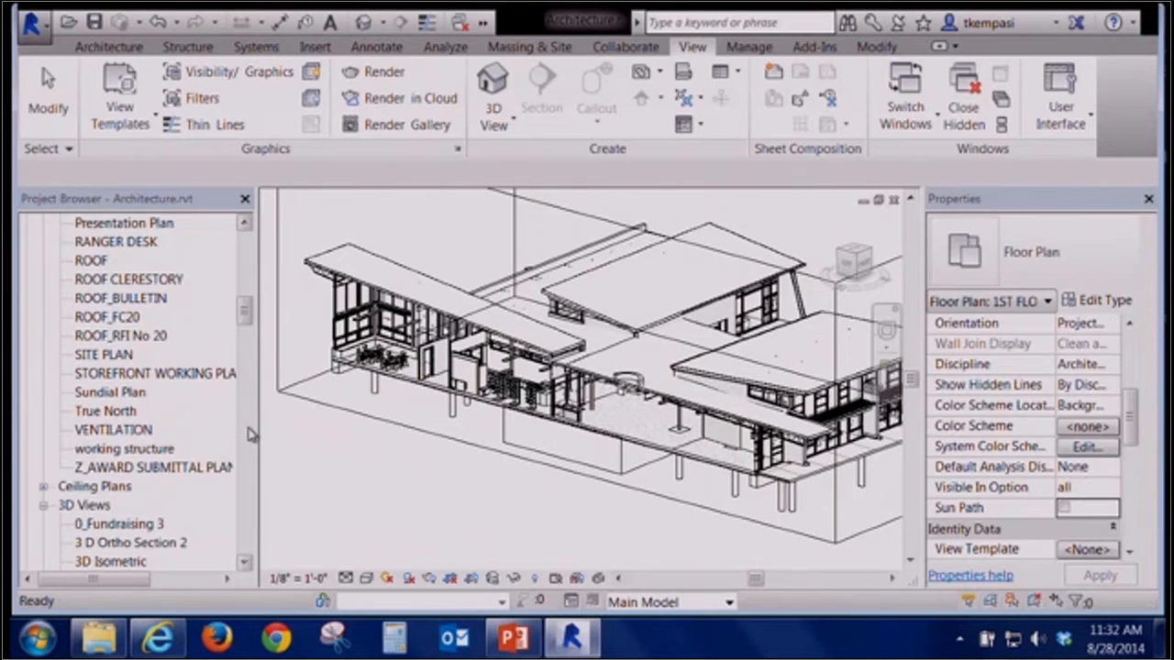
pyautogui.click(453, 495)
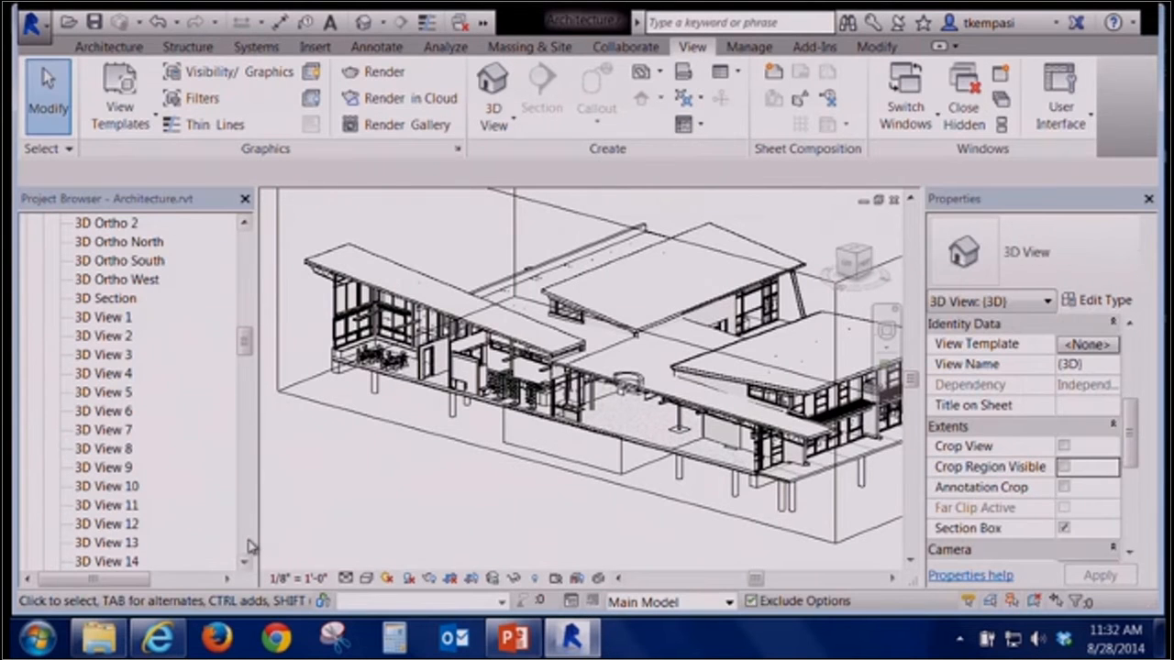
pyautogui.scroll(-20, 252, 547)
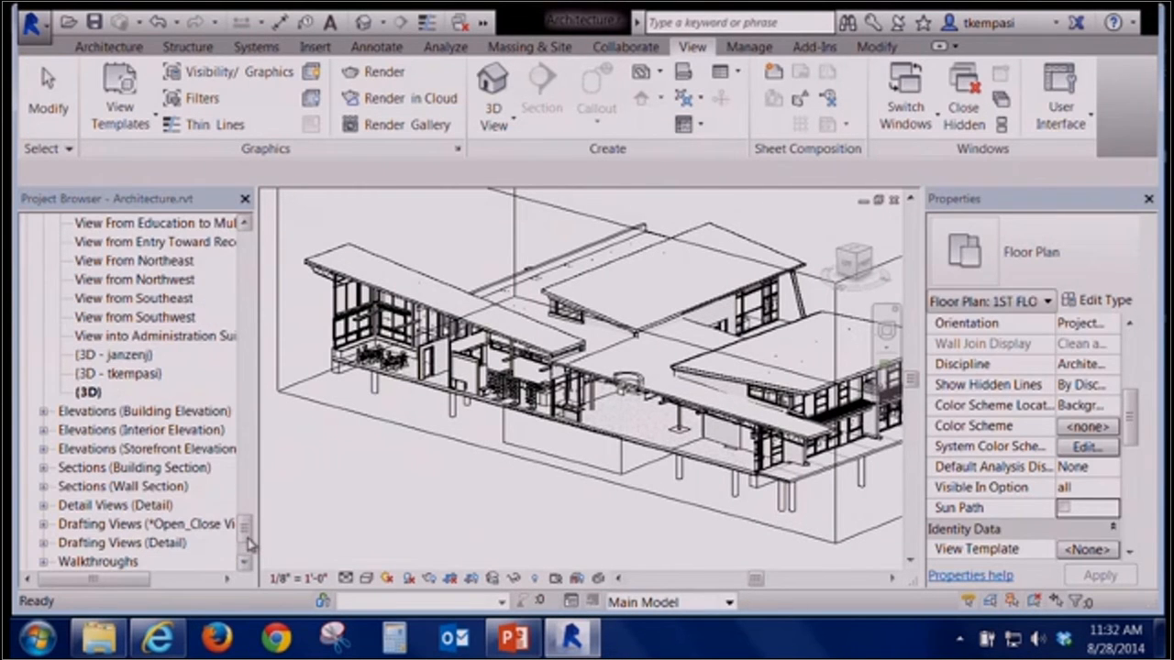
# Try to rename the default 3D view as Section View
pyautogui.rightClick(89, 393)
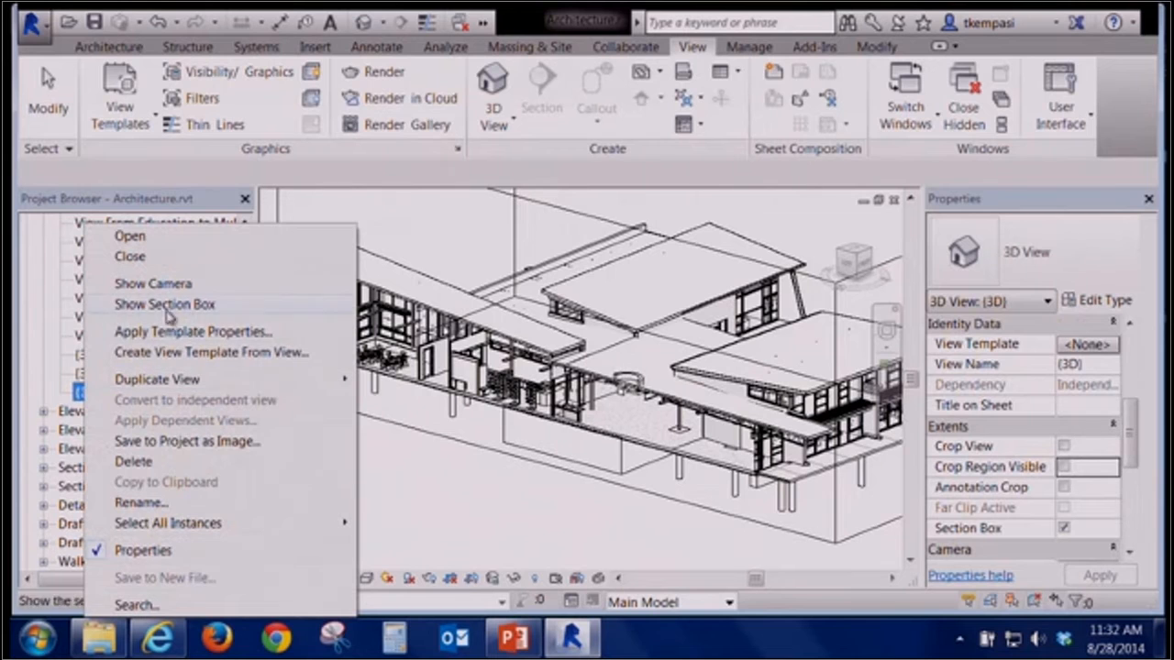
pyautogui.click(198, 495)
pyautogui.write('Section View')
pyautogui.press('Return')
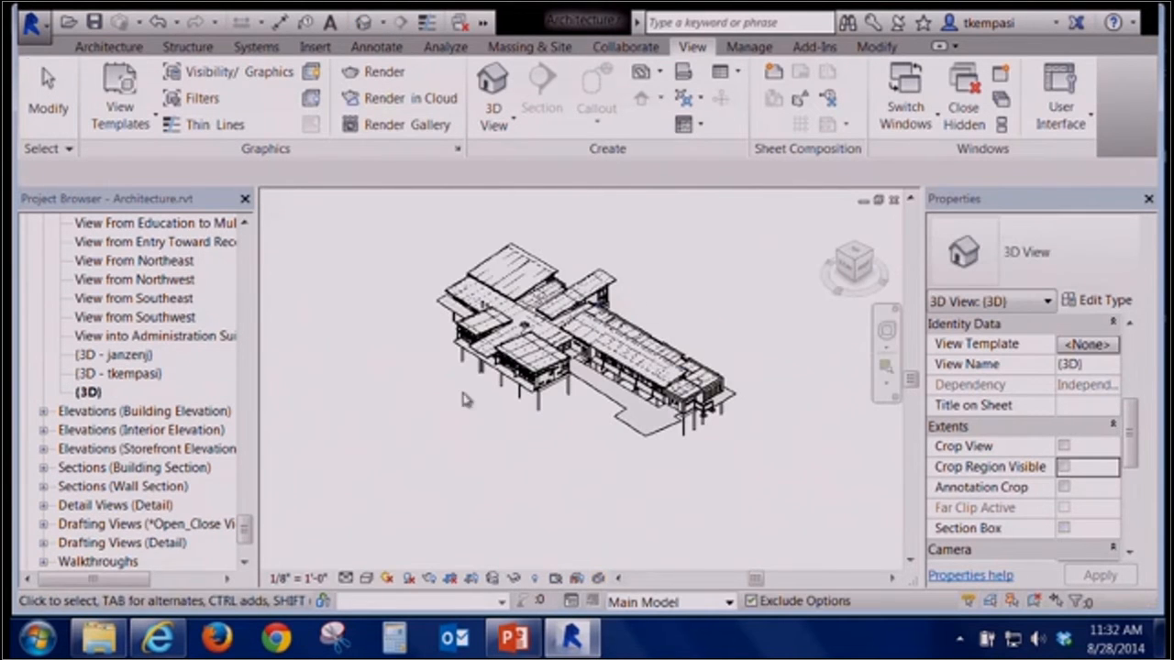
# Orbit the default 3D view and orient it to one of the Detail sections
pyautogui.keyDown('shift'); pyautogui.moveTo(461, 396); pyautogui.dragTo(618, 519, button='middle'); pyautogui.keyUp('shift')
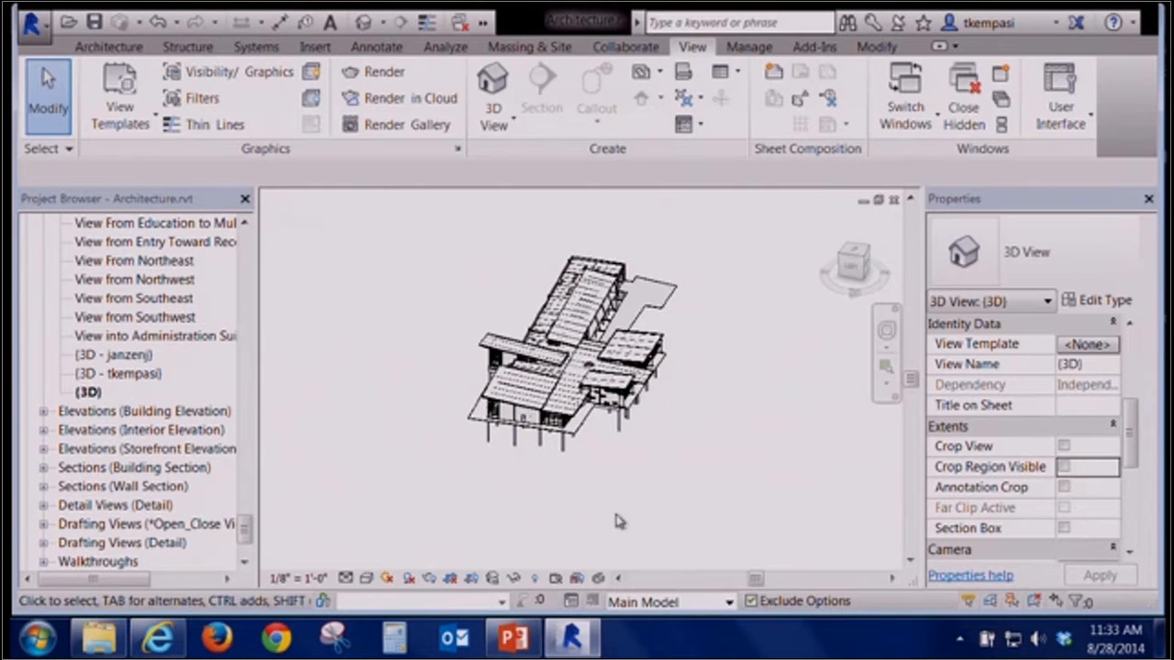
pyautogui.rightClick(861, 256)
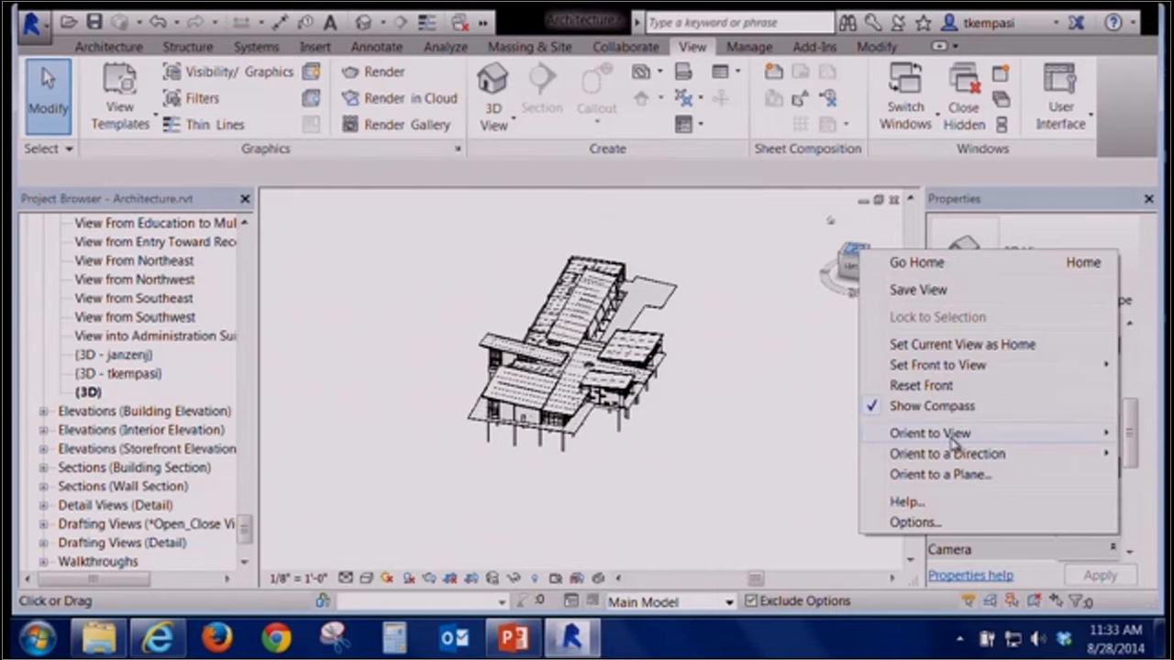
pyautogui.moveTo(954, 443)
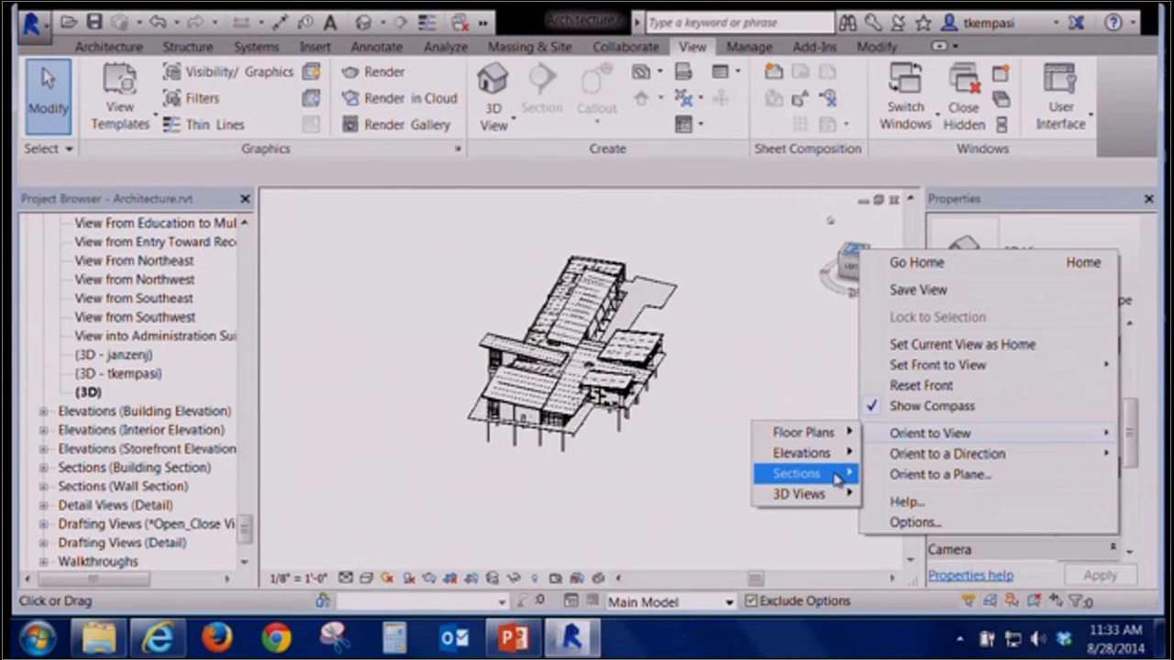
pyautogui.moveTo(837, 477)
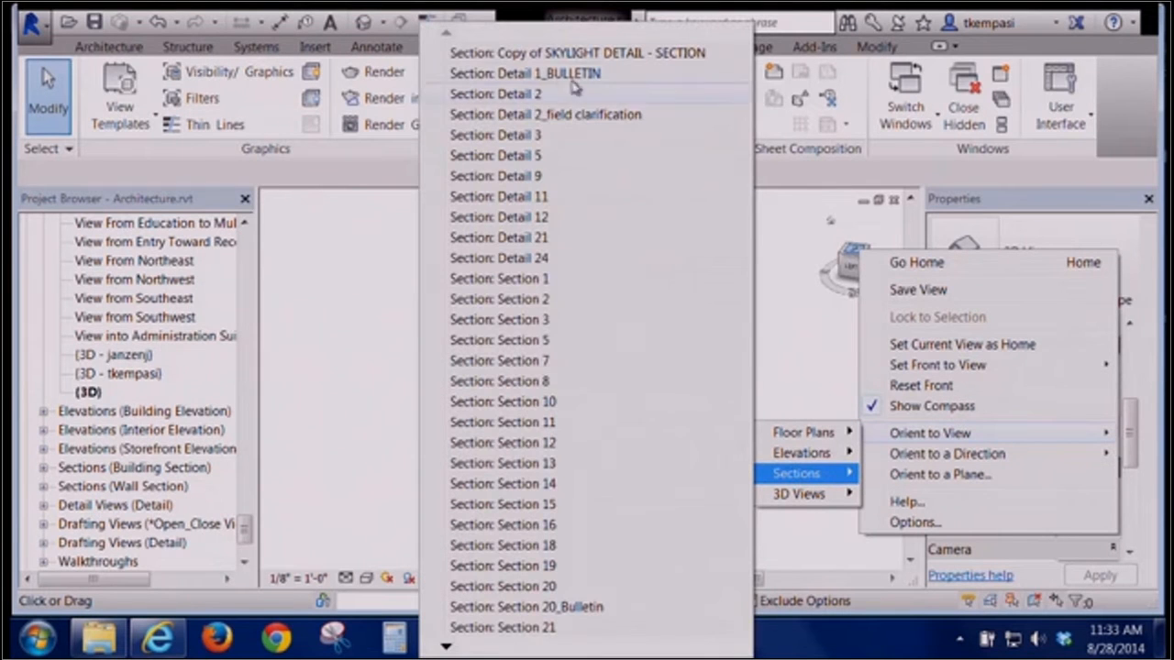
pyautogui.click(546, 140)
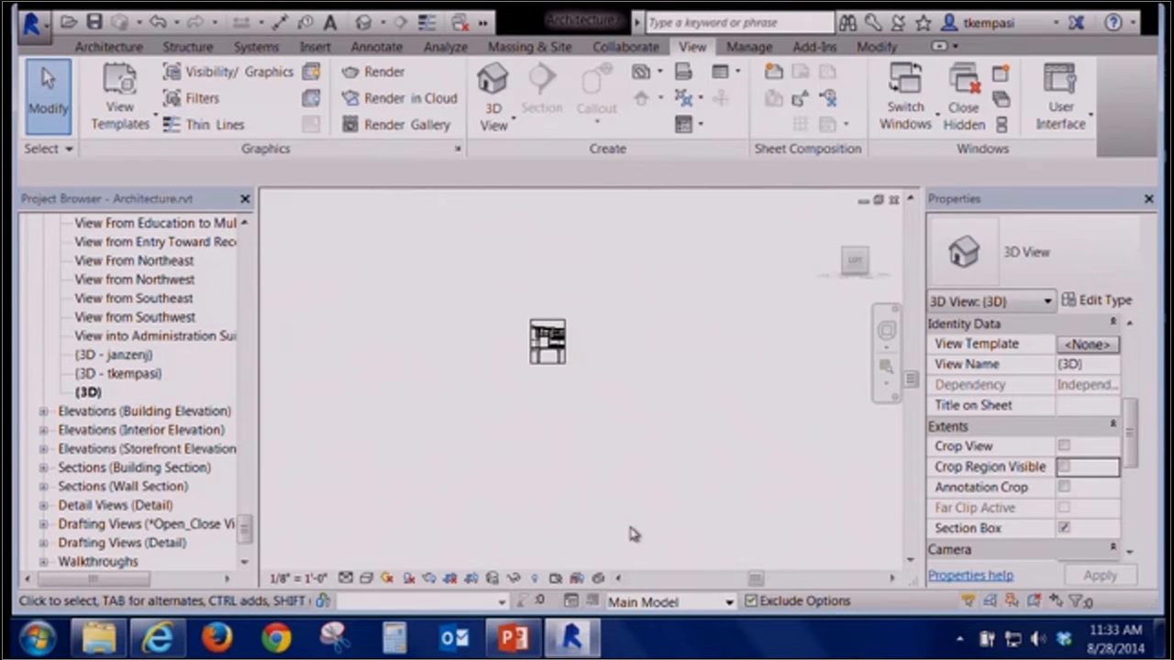
# Try to orient the 3D view to a first-floor plan
pyautogui.rightClick(858, 262)
pyautogui.moveTo(936, 441)
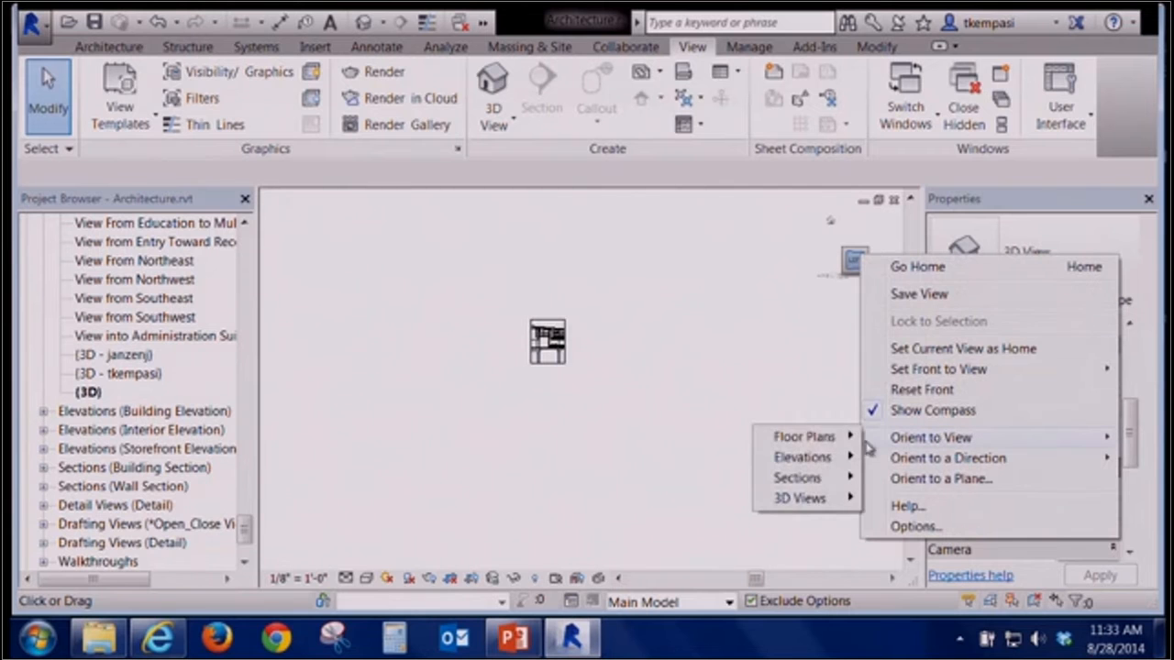
pyautogui.moveTo(817, 440)
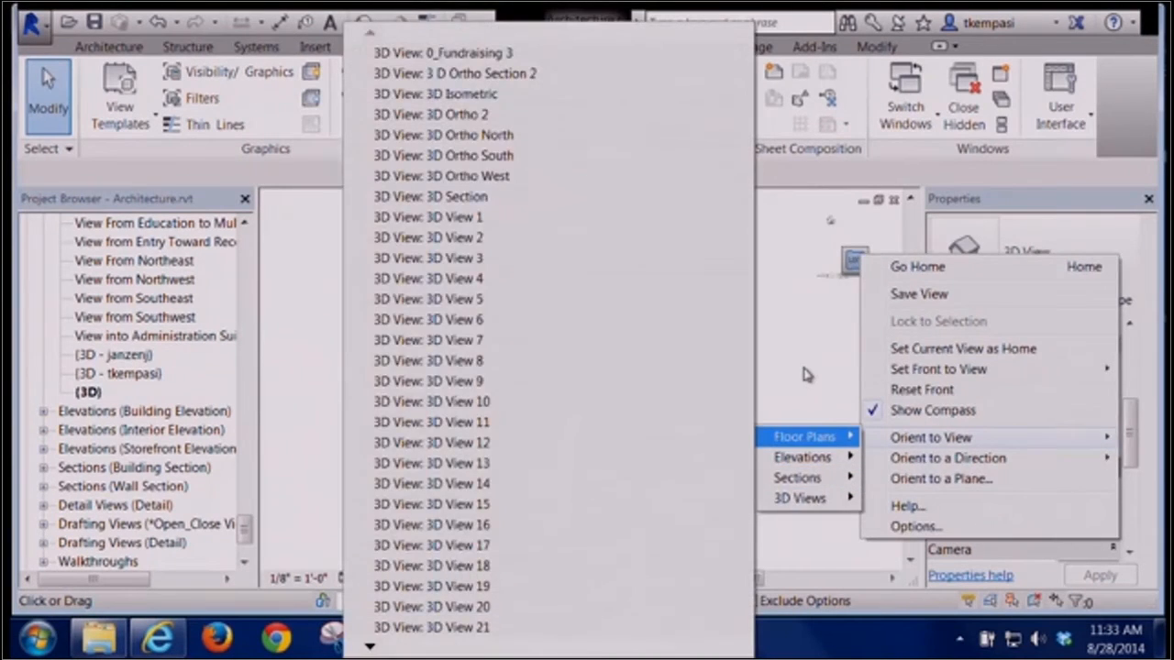
pyautogui.click(653, 343)
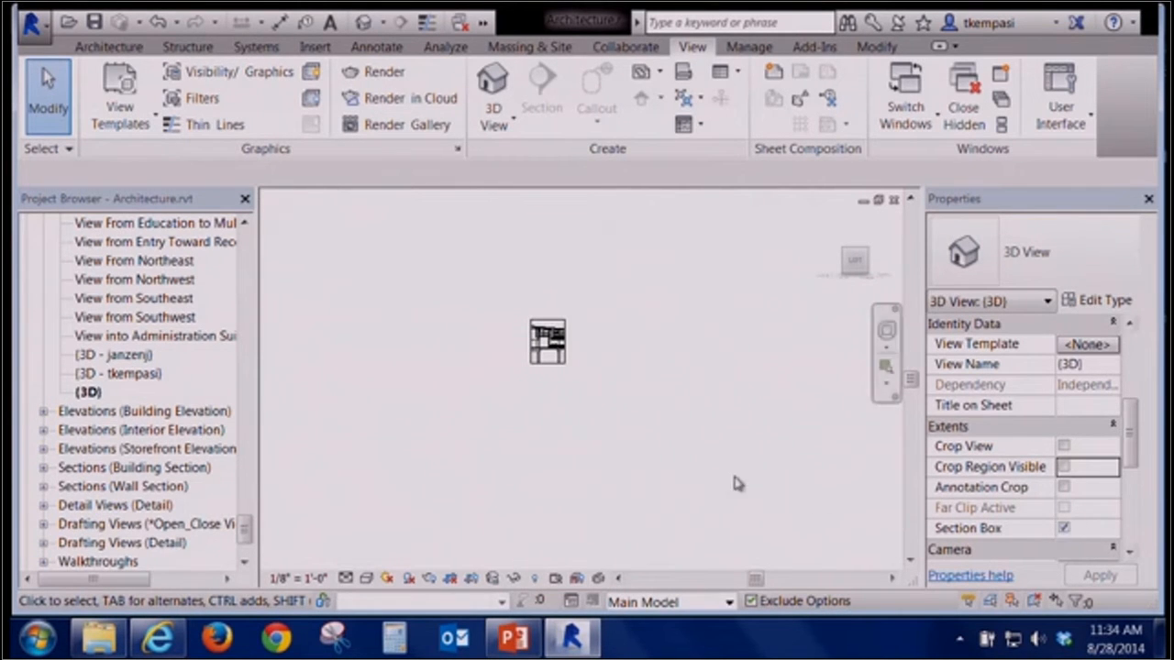
# Zoom and orbit around the section-box cut to examine it in 3D
pyautogui.scroll(3, 529, 352)
pyautogui.scroll(5, 529, 351)
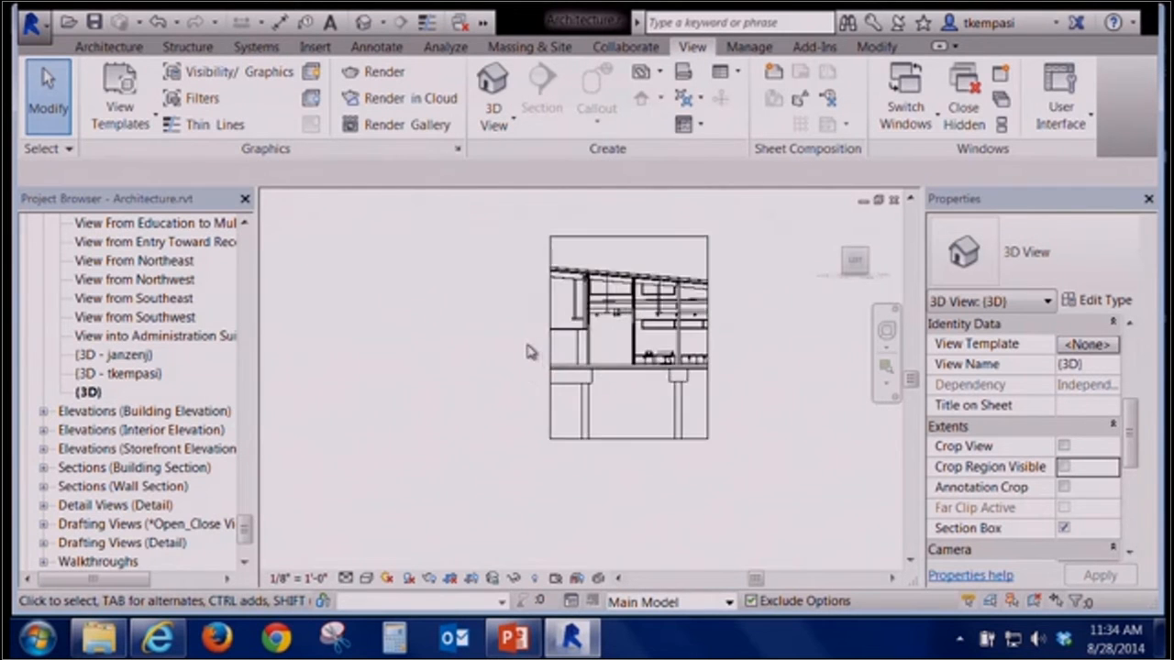
pyautogui.moveTo(681, 333); pyautogui.dragTo(631, 467, button='middle')
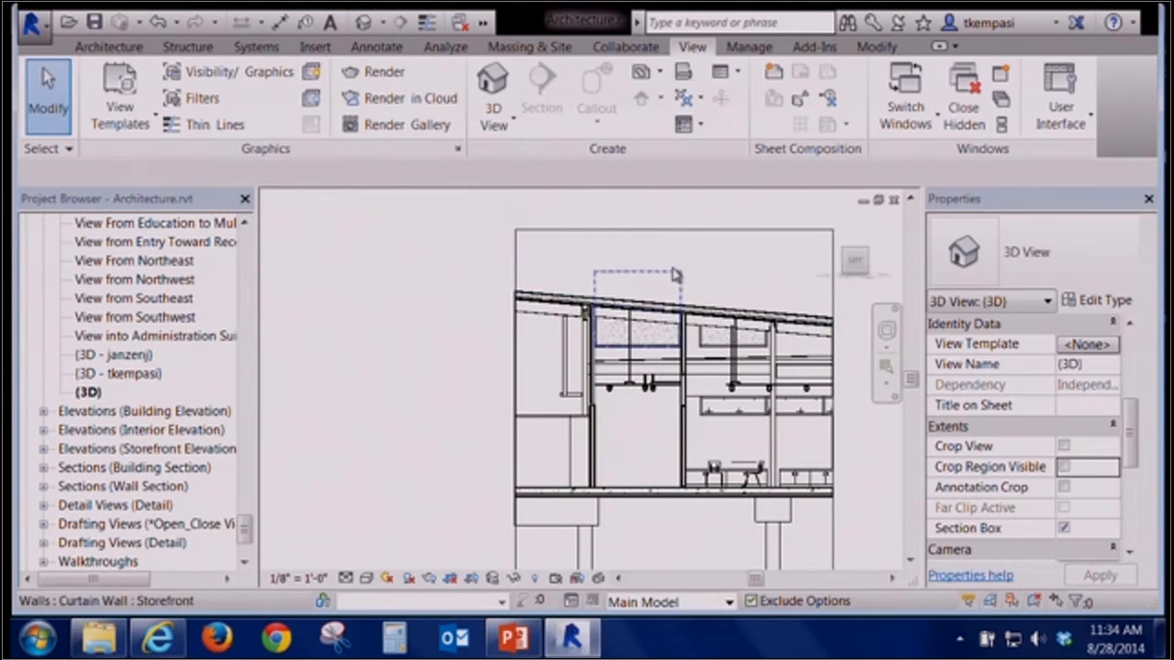
pyautogui.keyDown('shift'); pyautogui.moveTo(423, 371); pyautogui.dragTo(348, 393, button='middle'); pyautogui.keyUp('shift')
pyautogui.scroll(-1, 761, 503)
pyautogui.moveTo(793, 491); pyautogui.dragTo(712, 443, button='middle')
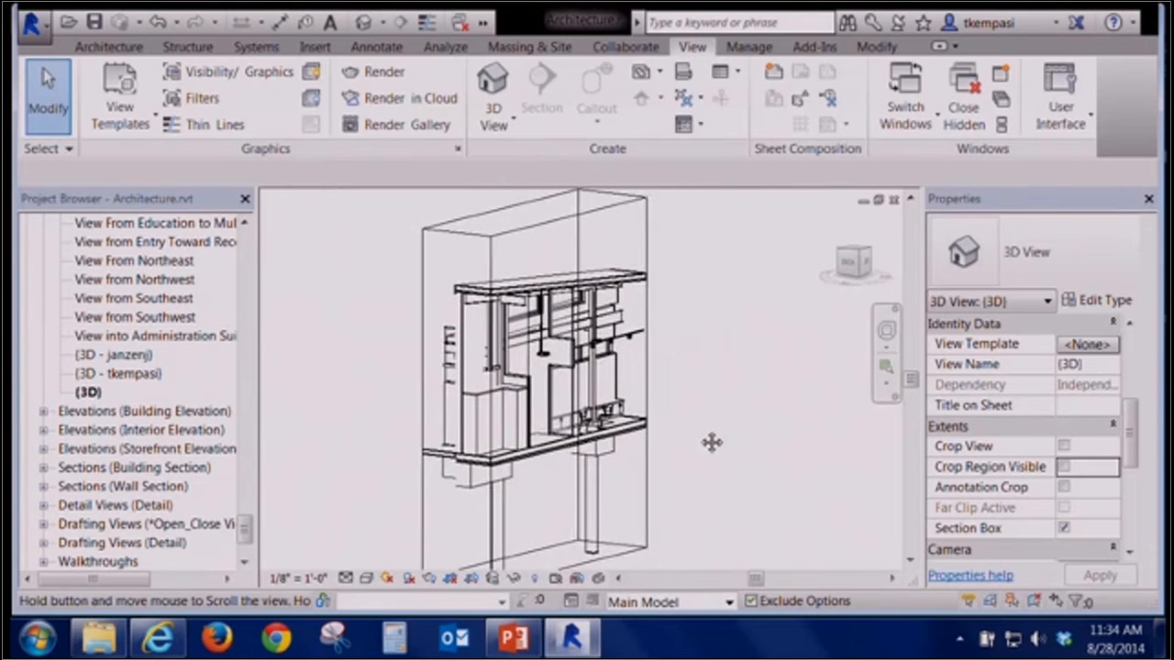
pyautogui.click(653, 542)
pyautogui.click(699, 461)
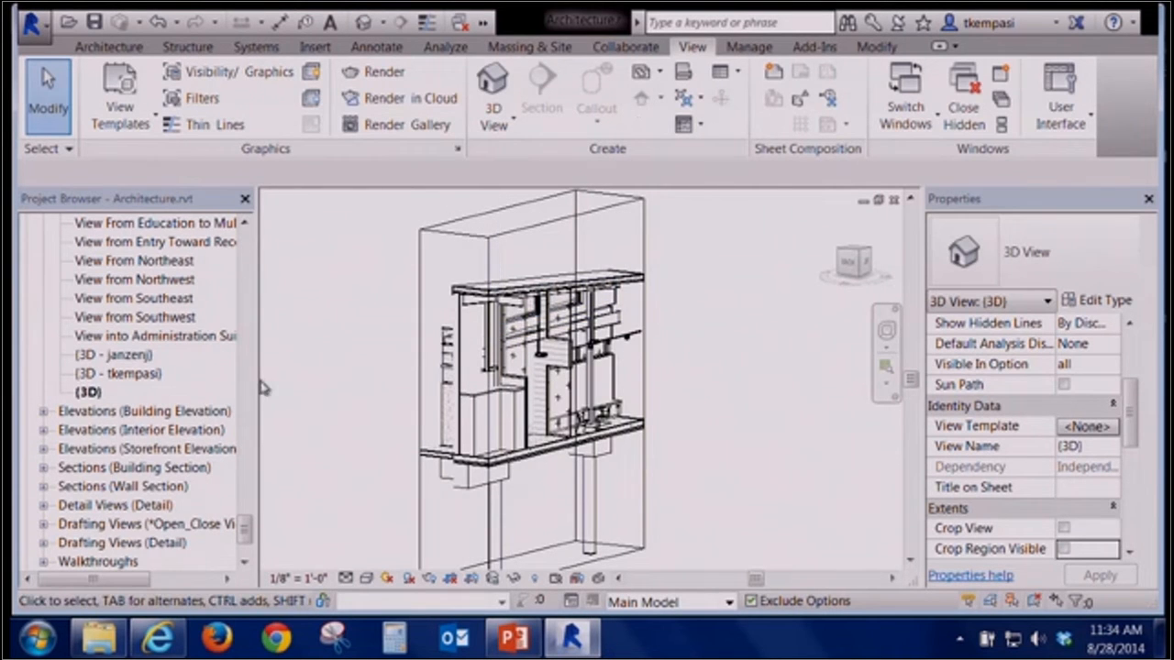
# Try to rename the default 3D view as 3D Section
pyautogui.rightClick(89, 393)
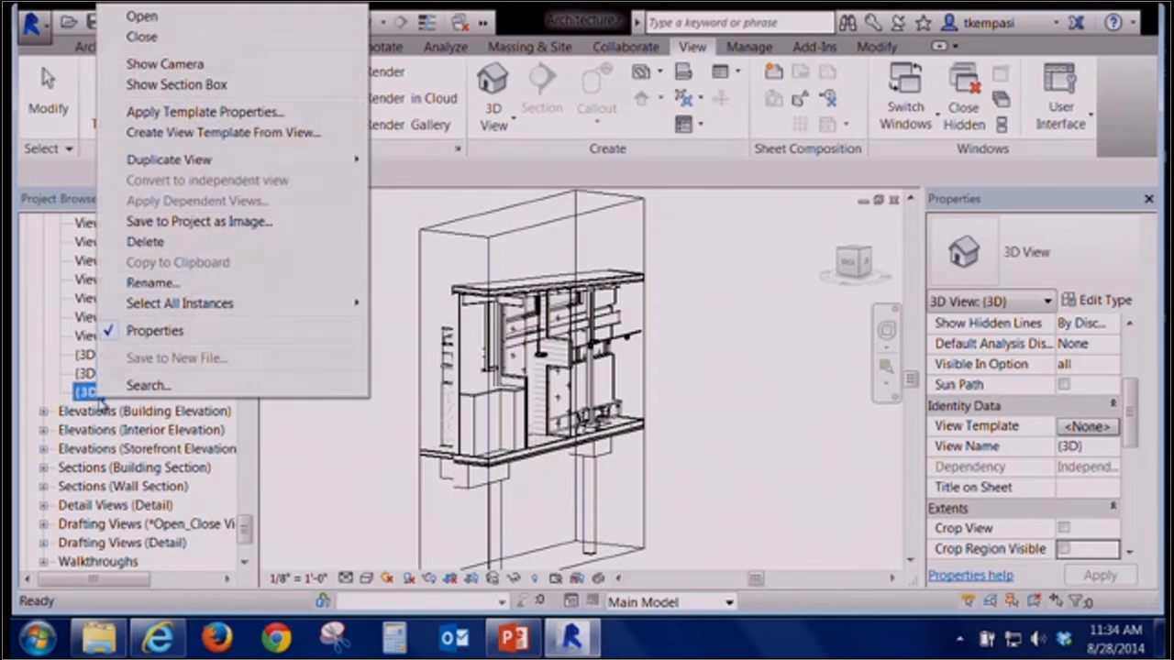
pyautogui.click(174, 282)
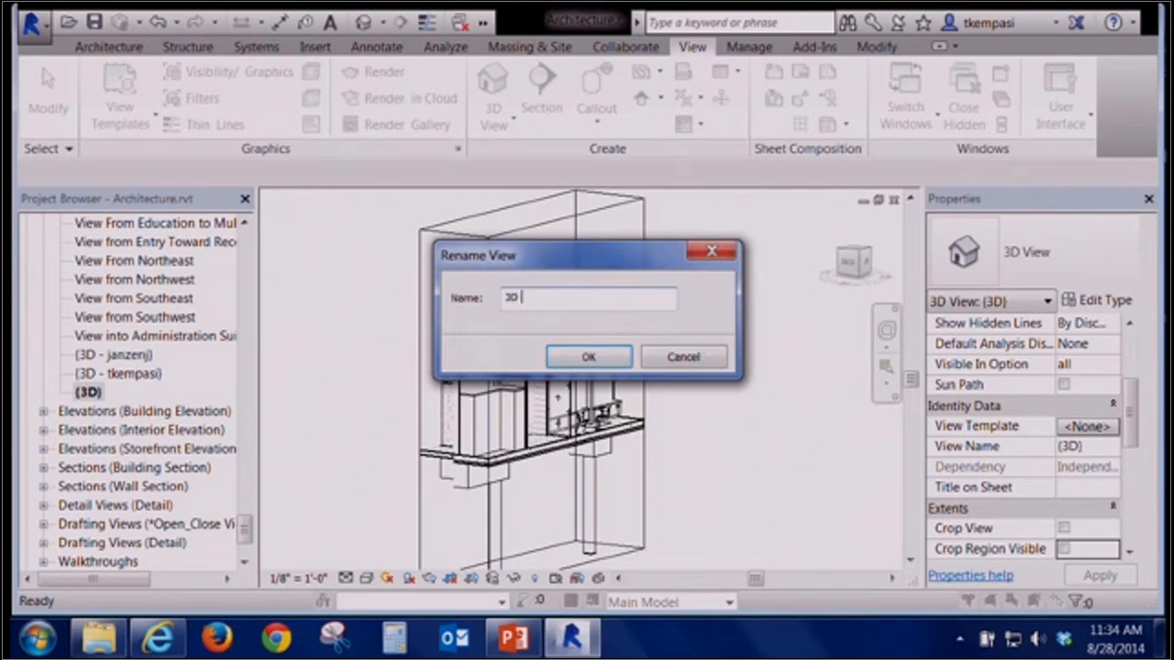
pyautogui.write('3D Section')
pyautogui.press('Return')
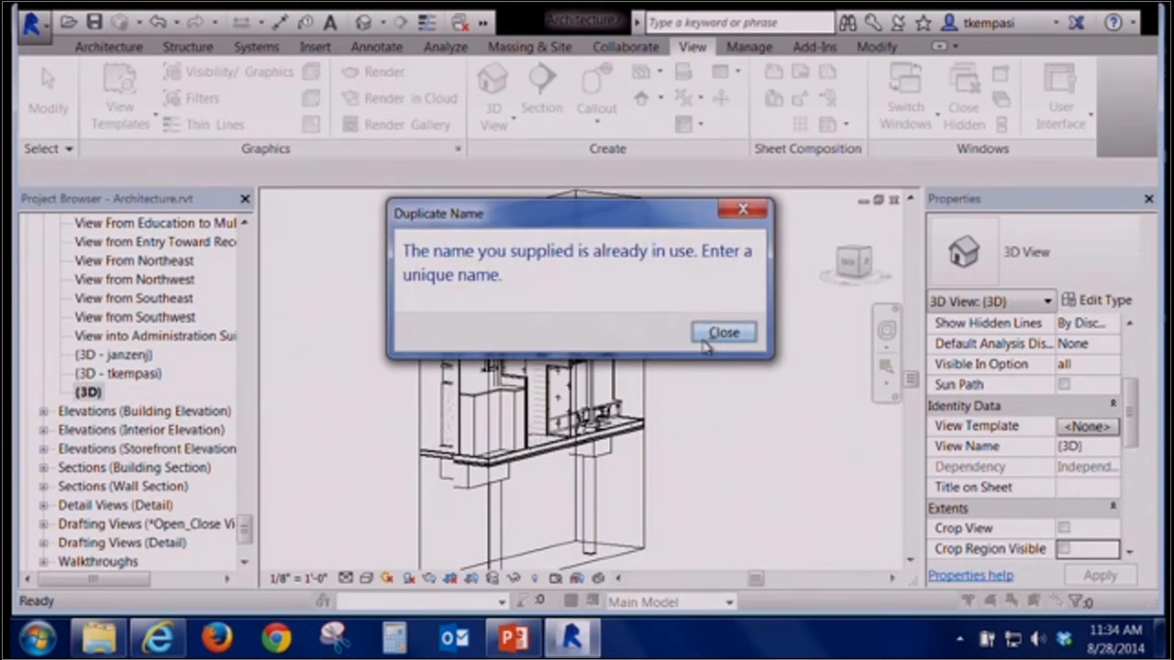
pyautogui.click(724, 334)
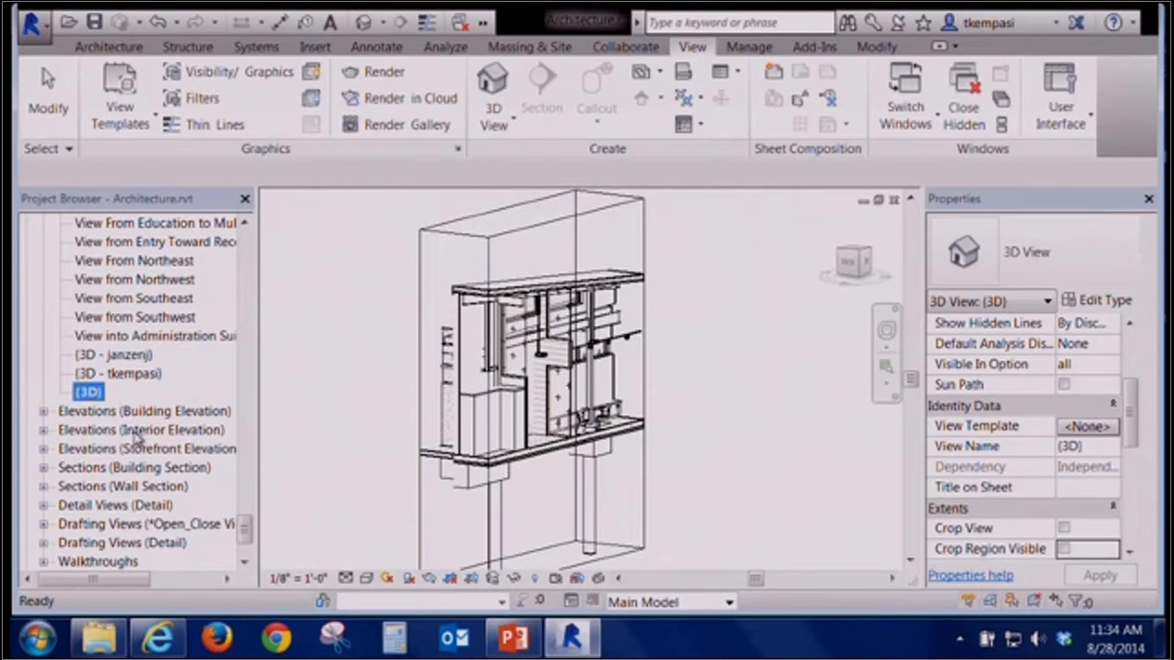
# Rename the default 3D view as 3D Section
pyautogui.rightClick(89, 392)
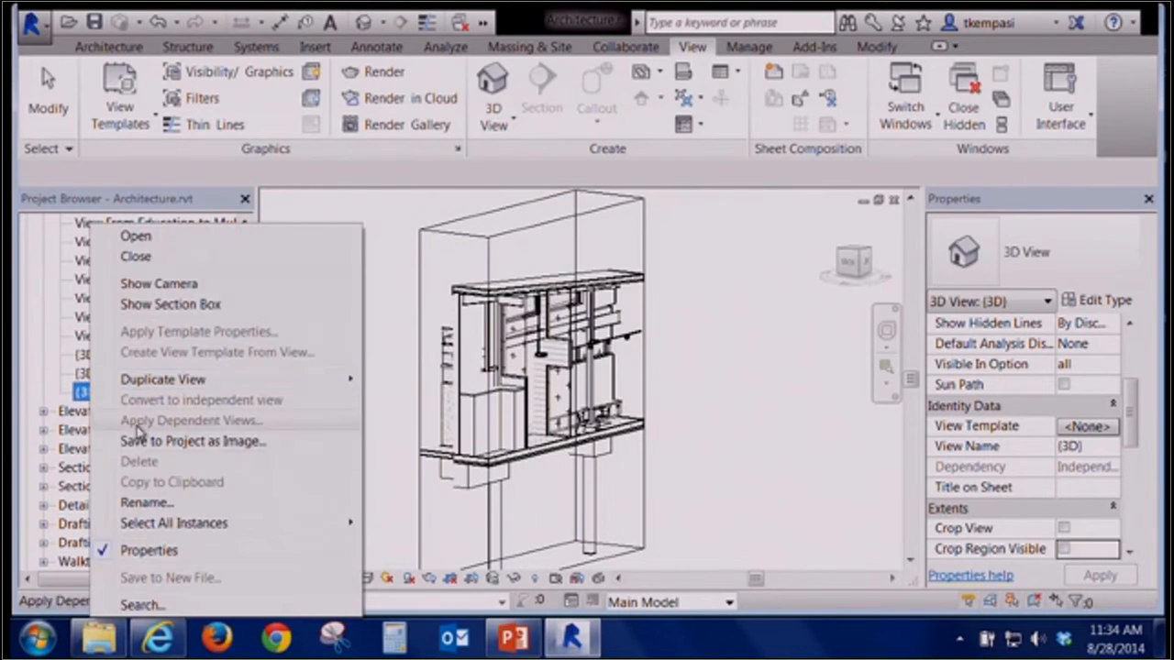
pyautogui.click(158, 502)
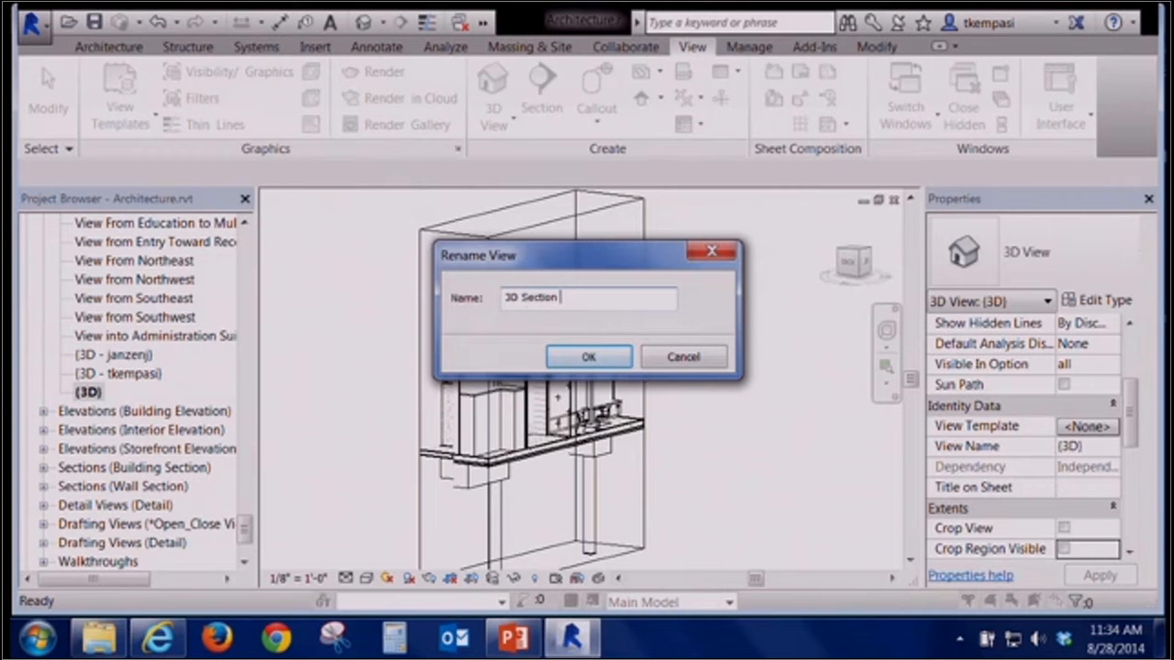
pyautogui.press('Return')
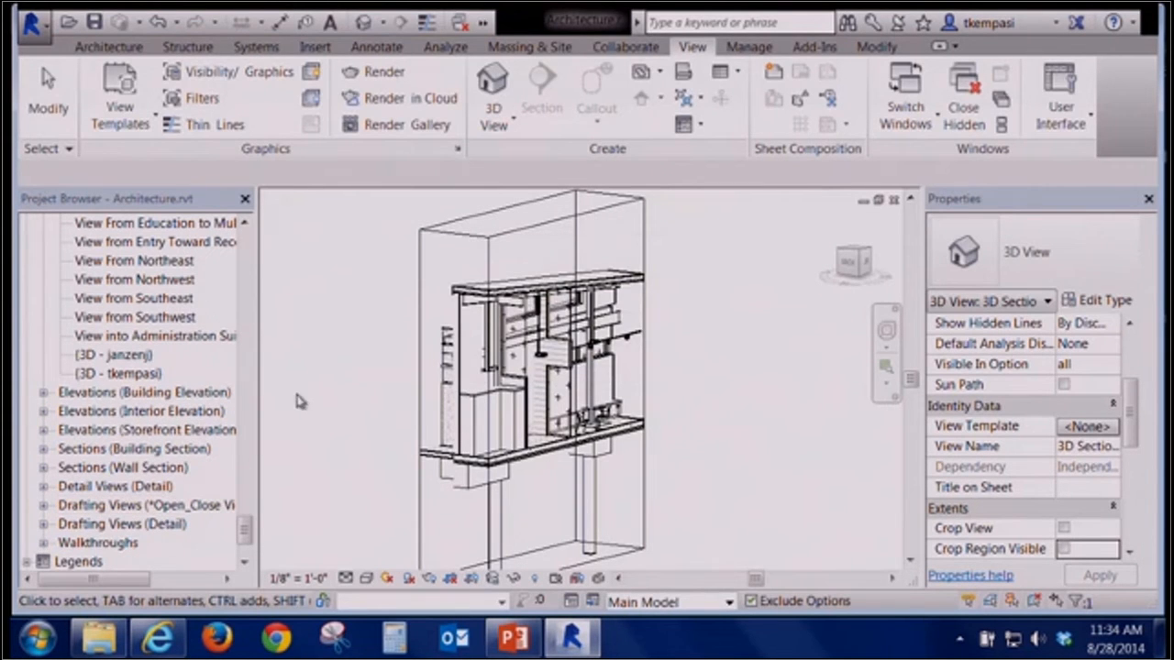
# Place a perspective camera in the first-floor plan at 5' 6" offset to create a camera 3D view
pyautogui.hotkey('ctrl', 'Tab')
pyautogui.hotkey('ctrl', 'Tab')
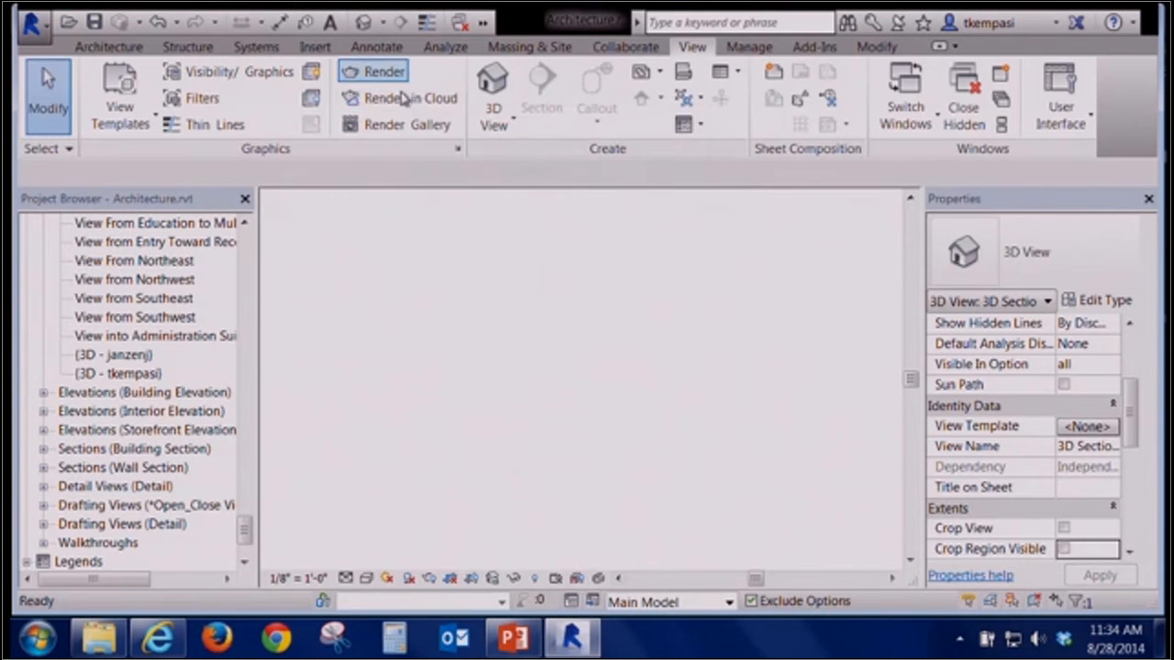
pyautogui.scroll(-3, 671, 464)
pyautogui.moveTo(671, 464); pyautogui.dragTo(686, 371, button='middle')
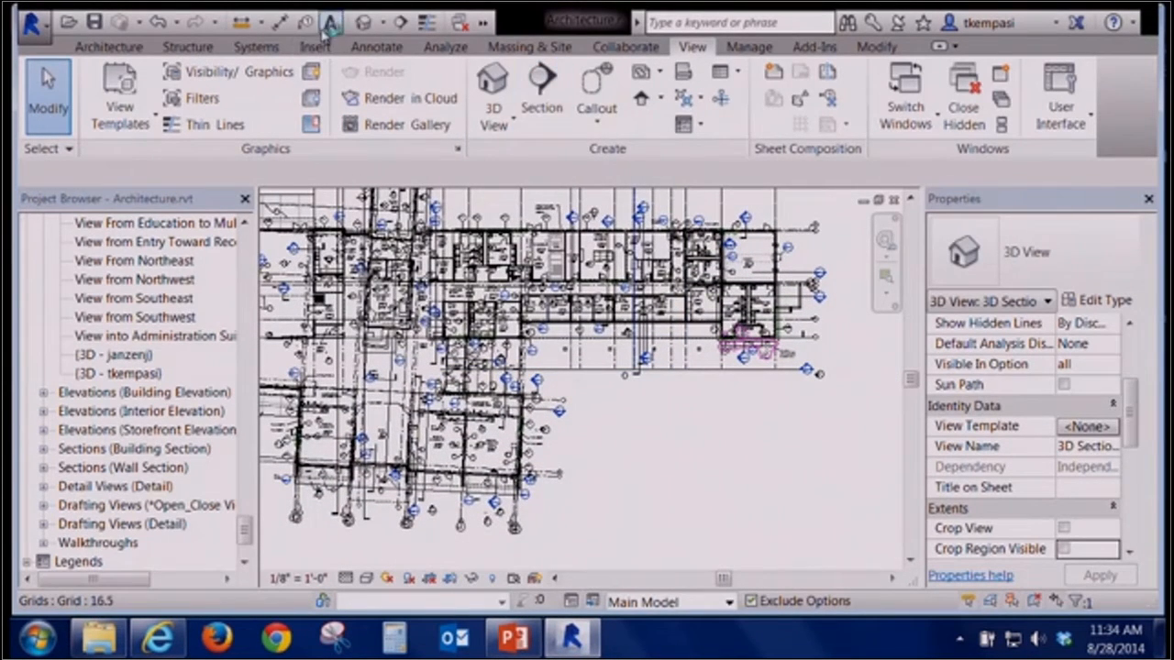
pyautogui.click(381, 24)
pyautogui.click(394, 72)
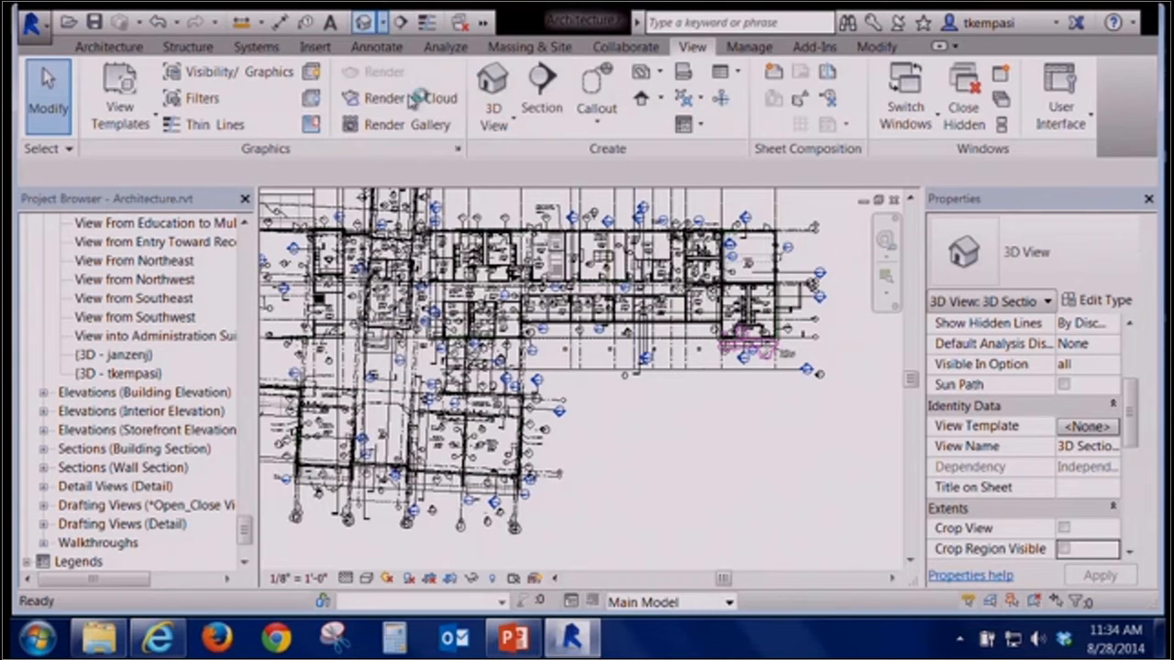
pyautogui.click(735, 412)
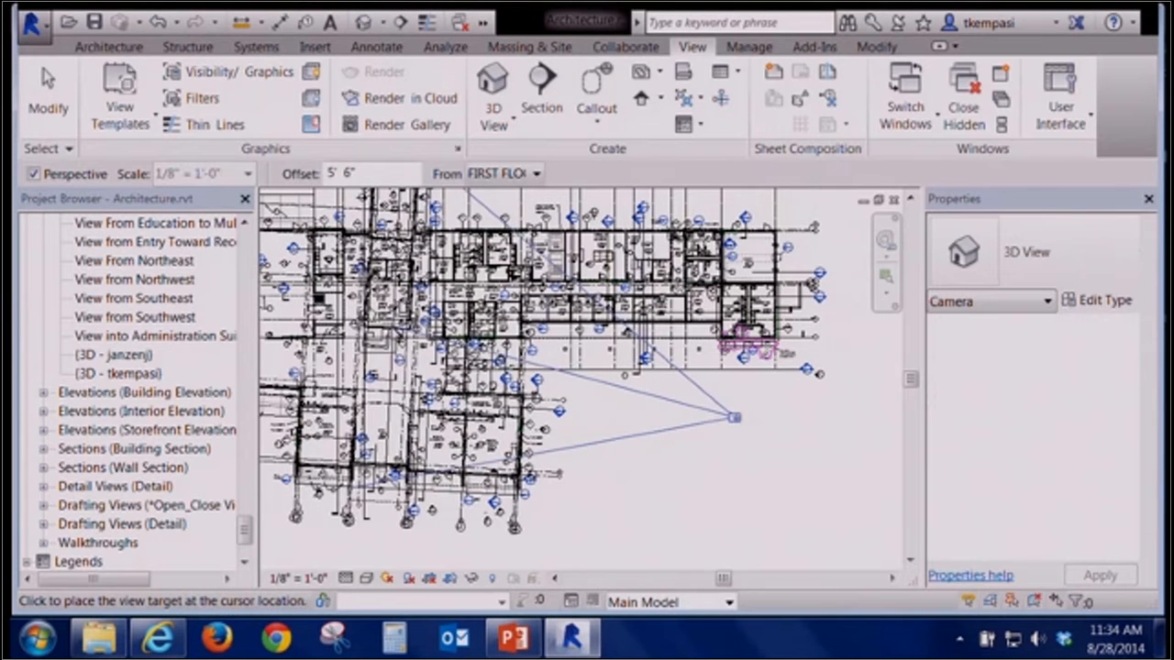
pyautogui.click(888, 573)
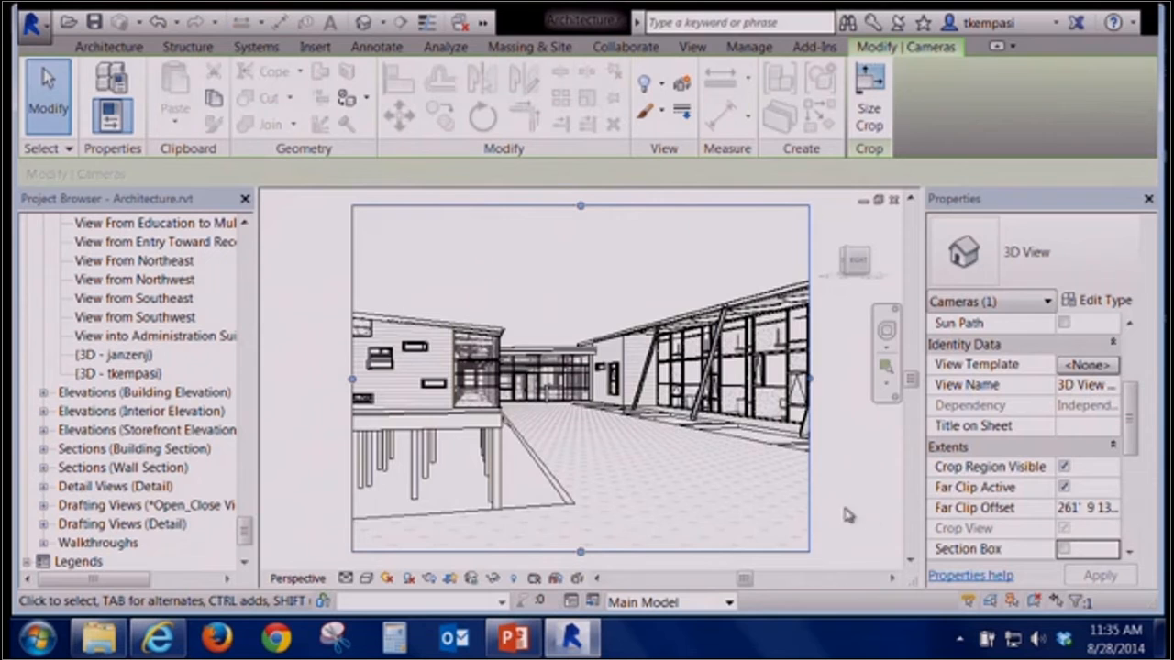
# Switch between the open views to compare the floor plan, section-box 3D view and camera view
pyautogui.hotkey('ctrl', 'Tab')
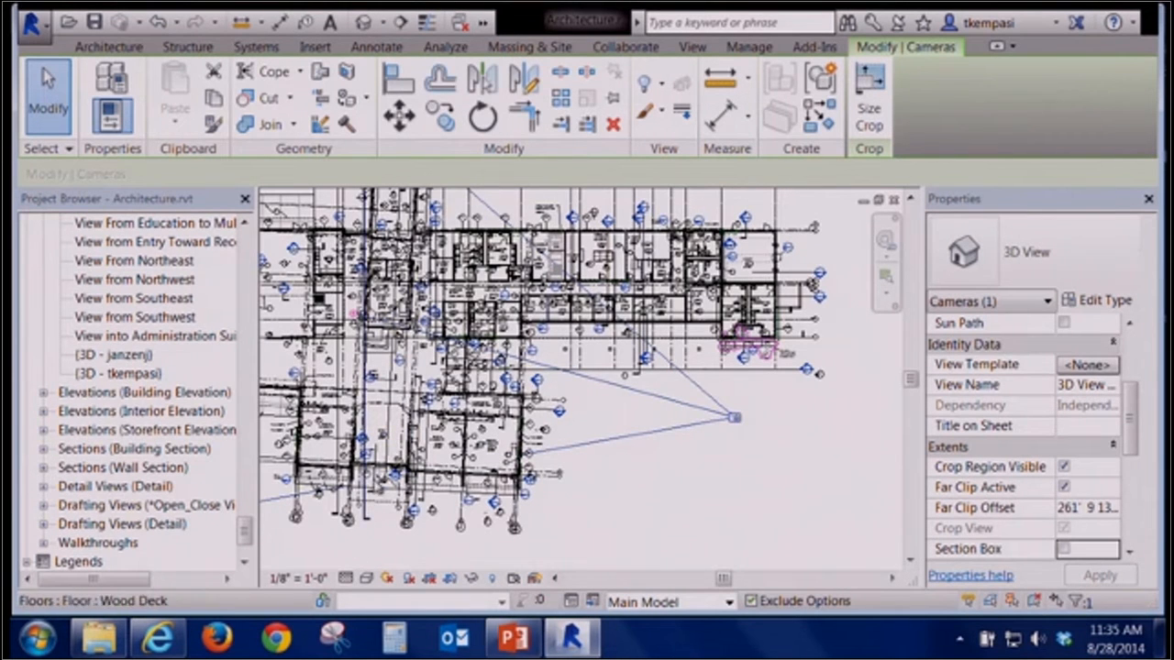
pyautogui.click(394, 412)
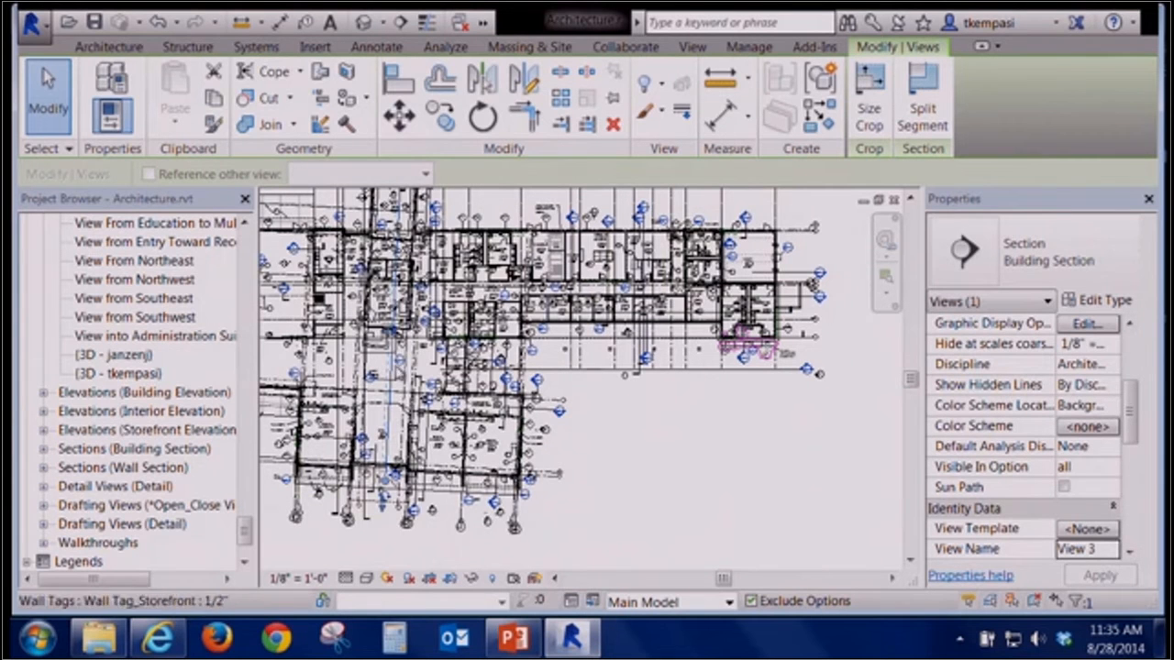
pyautogui.click(663, 421)
pyautogui.hotkey('ctrl', 'Tab')
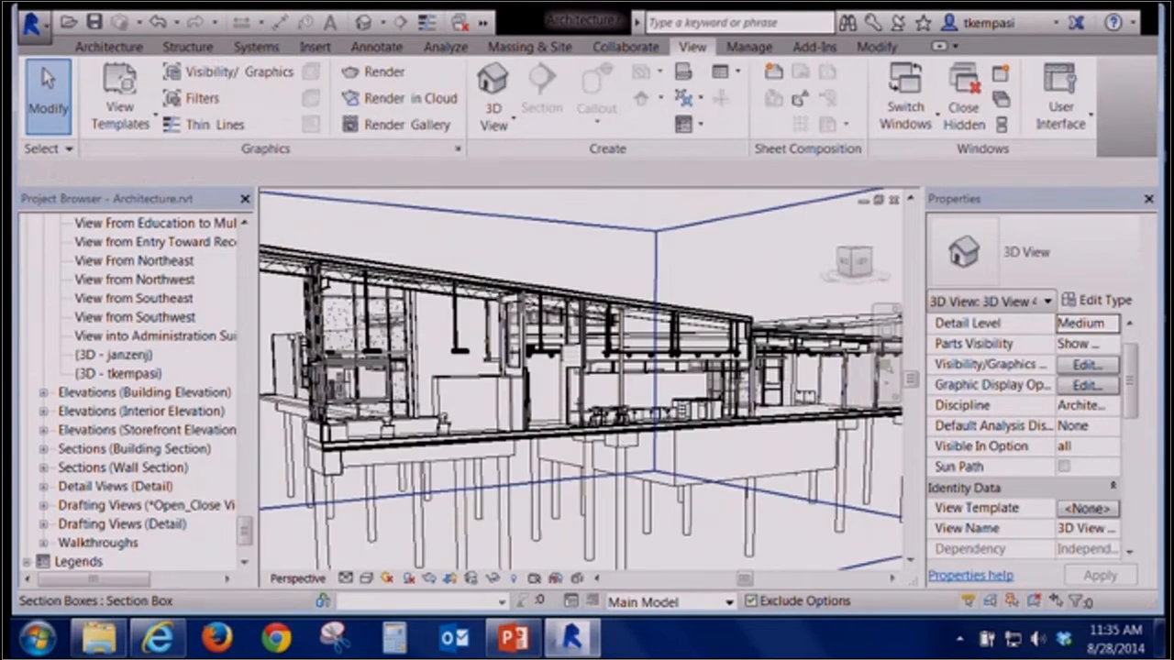
pyautogui.hotkey('ctrl', 'Tab')
pyautogui.hotkey('ctrl', 'Tab')
pyautogui.hotkey('ctrl', 'Tab')
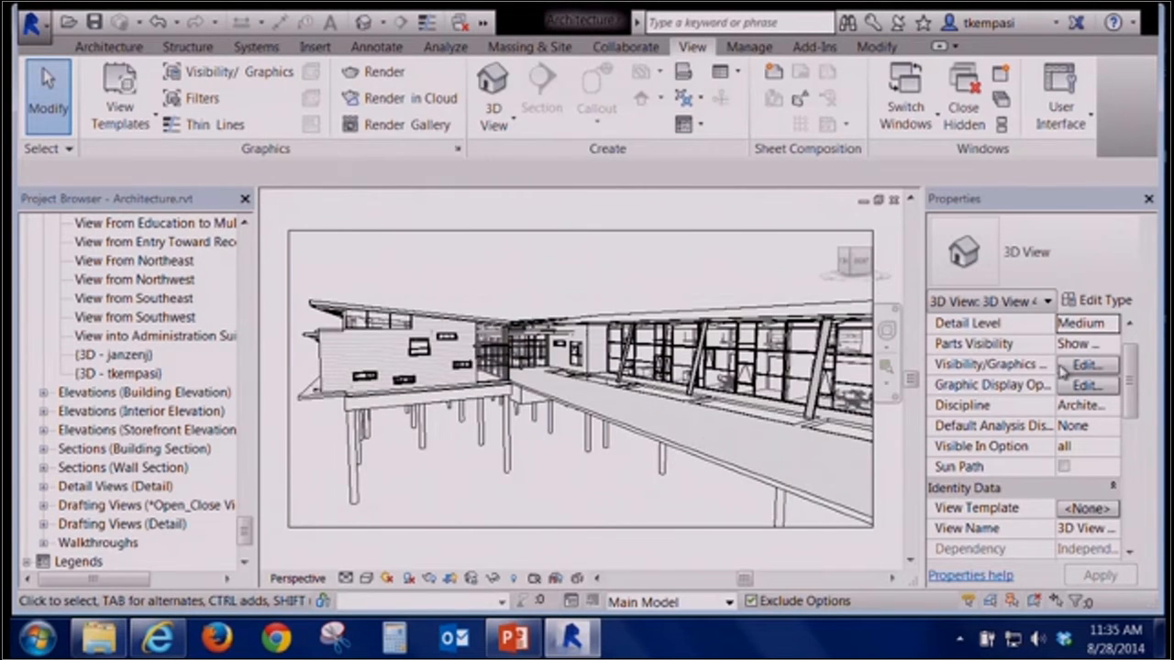
pyautogui.hotkey('ctrl', 'Tab')
pyautogui.hotkey('ctrl', 'Tab')
pyautogui.hotkey('ctrl', 'Tab')
pyautogui.hotkey('ctrl', 'Tab')
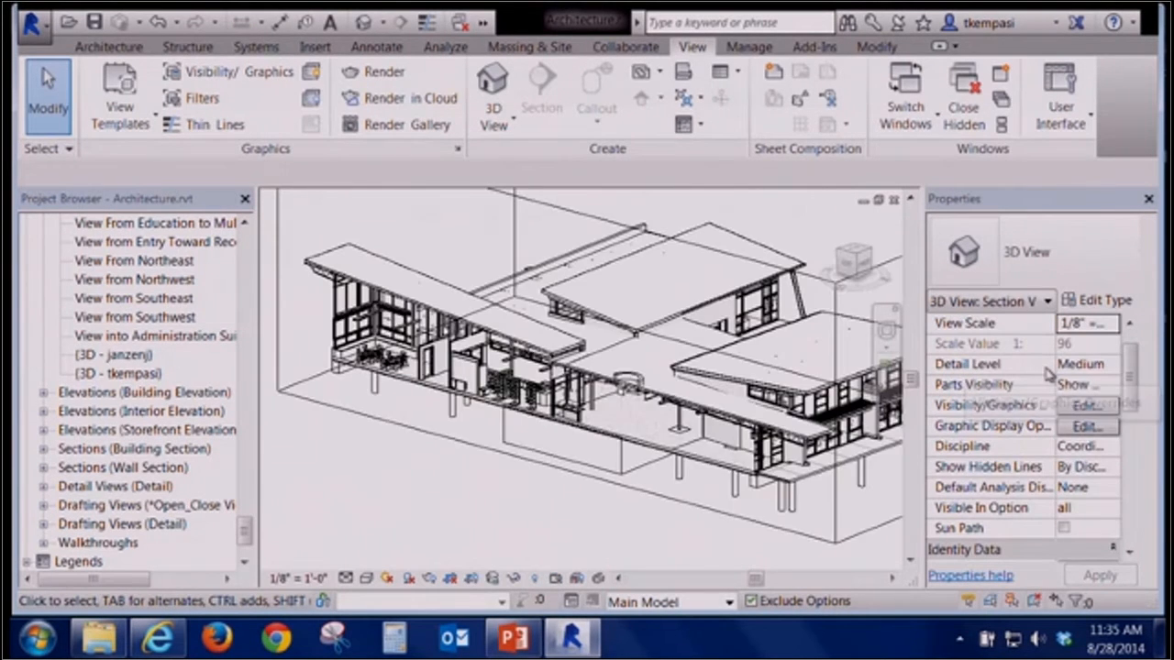
# Orient the camera view to Section 3
pyautogui.rightClick(858, 264)
pyautogui.moveTo(931, 445)
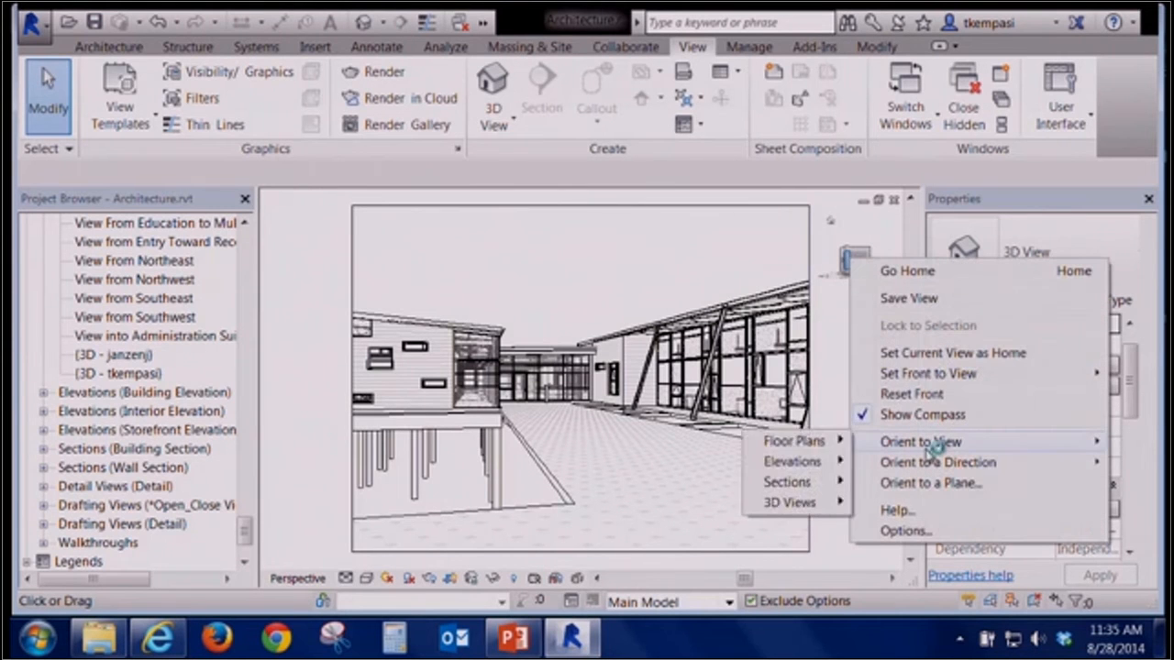
pyautogui.moveTo(824, 484)
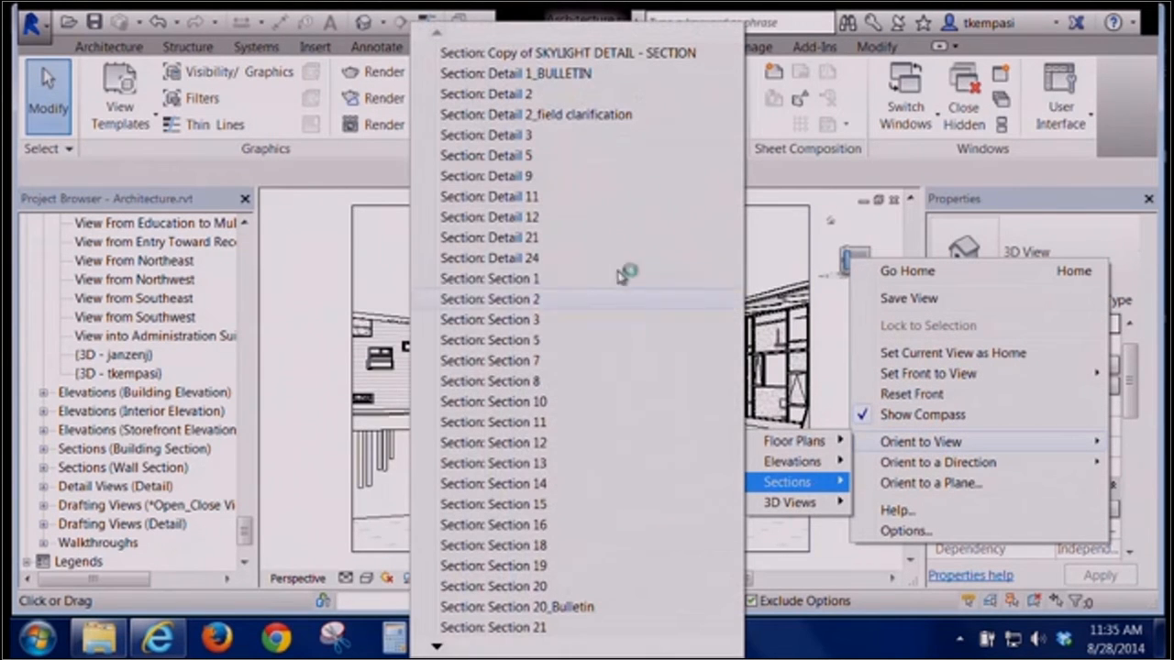
pyautogui.click(564, 320)
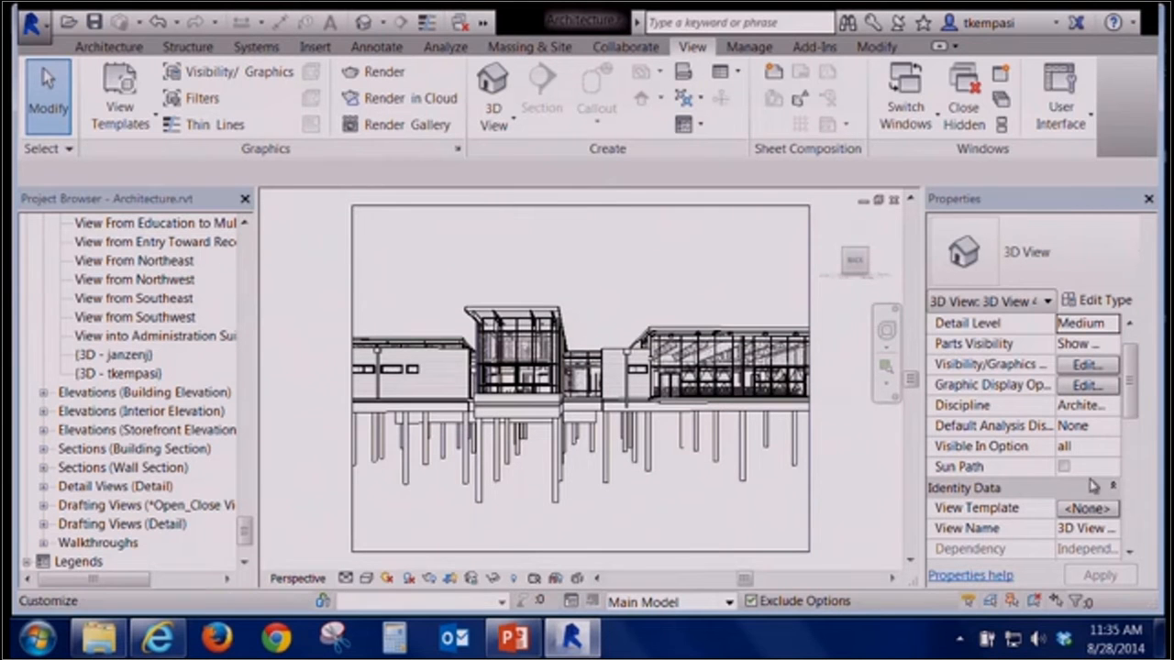
# Cycle through the open view windows back to the camera view
pyautogui.hotkey('ctrl', 'Tab')
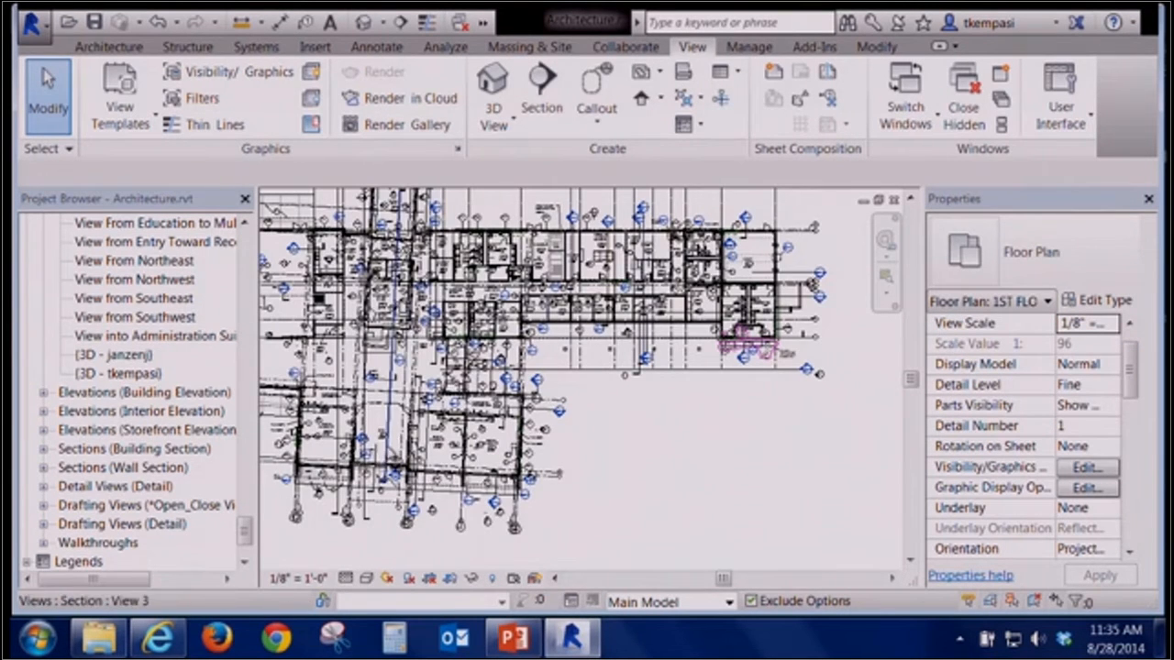
pyautogui.click(388, 456)
pyautogui.moveTo(1120, 350); pyautogui.dragTo(1135, 432)
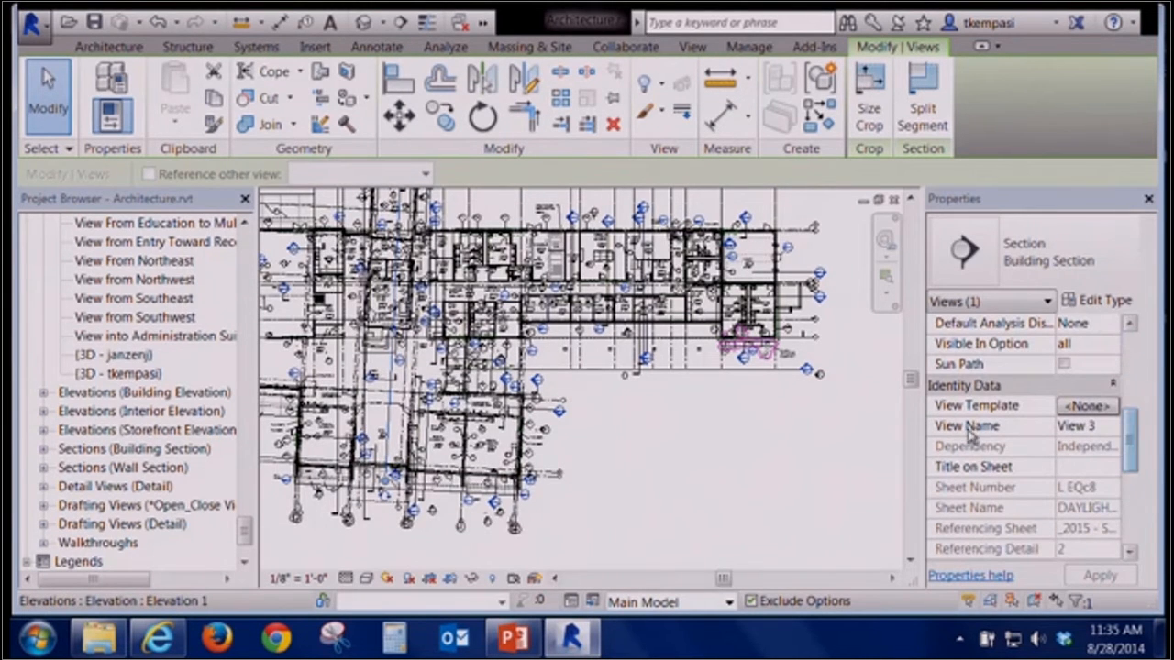
pyautogui.hotkey('ctrl', 'Tab')
pyautogui.hotkey('ctrl', 'Tab')
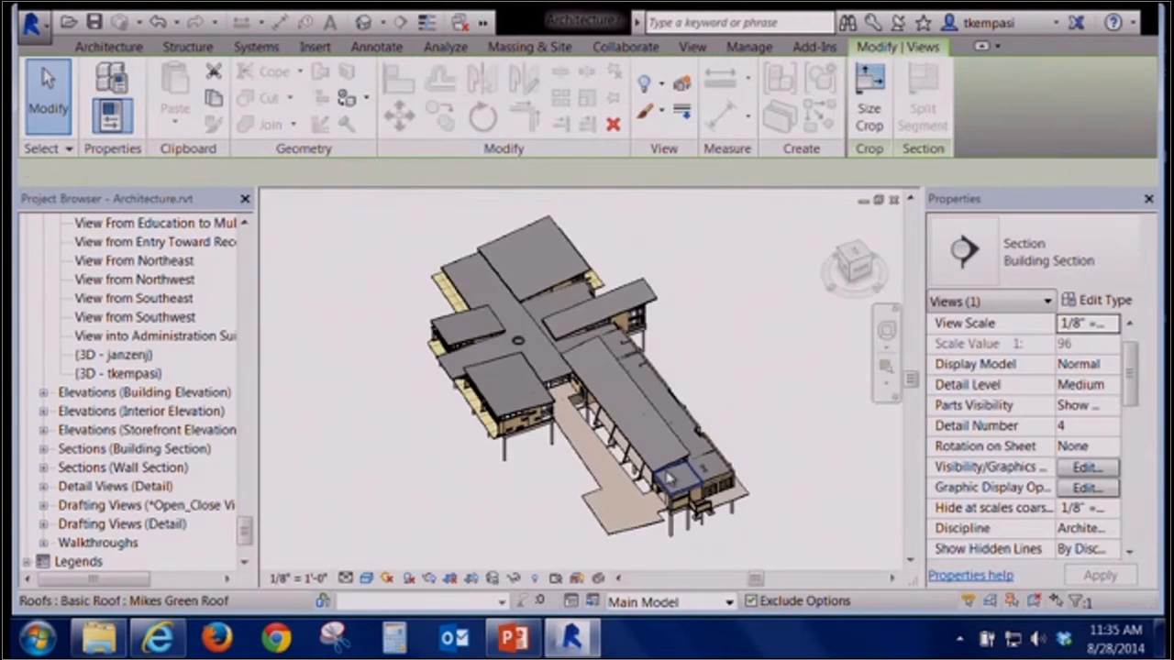
pyautogui.hotkey('ctrl', 'Tab')
pyautogui.hotkey('ctrl', 'Tab')
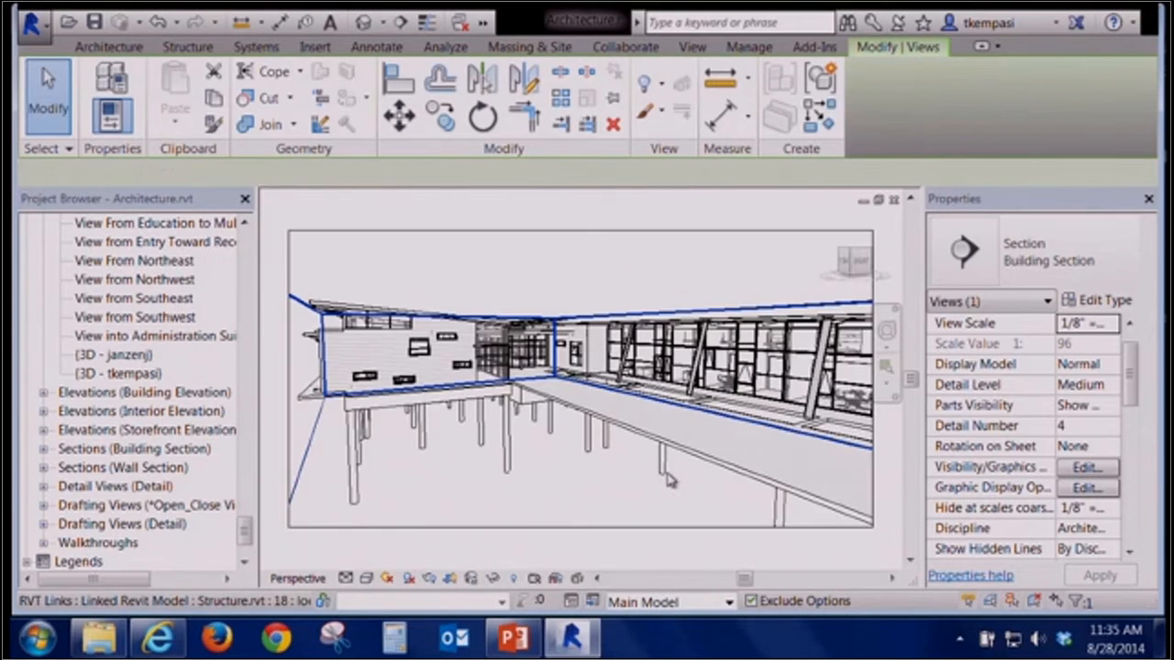
pyautogui.hotkey('ctrl', 'Tab')
pyautogui.hotkey('ctrl', 'Tab')
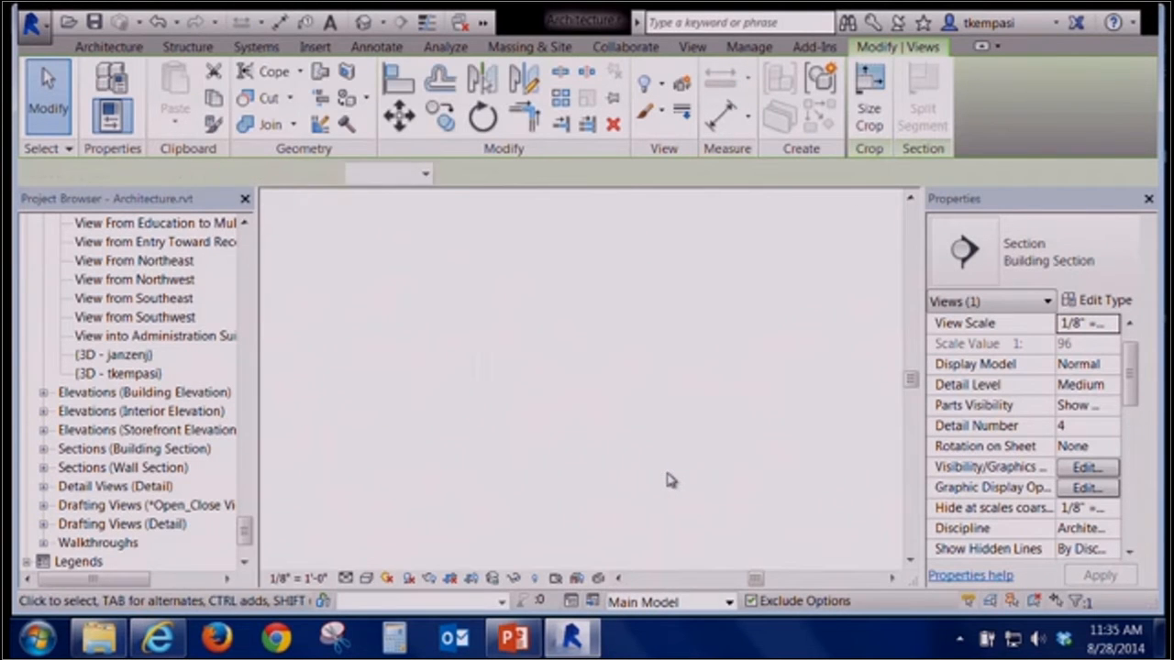
pyautogui.hotkey('ctrl', 'Tab')
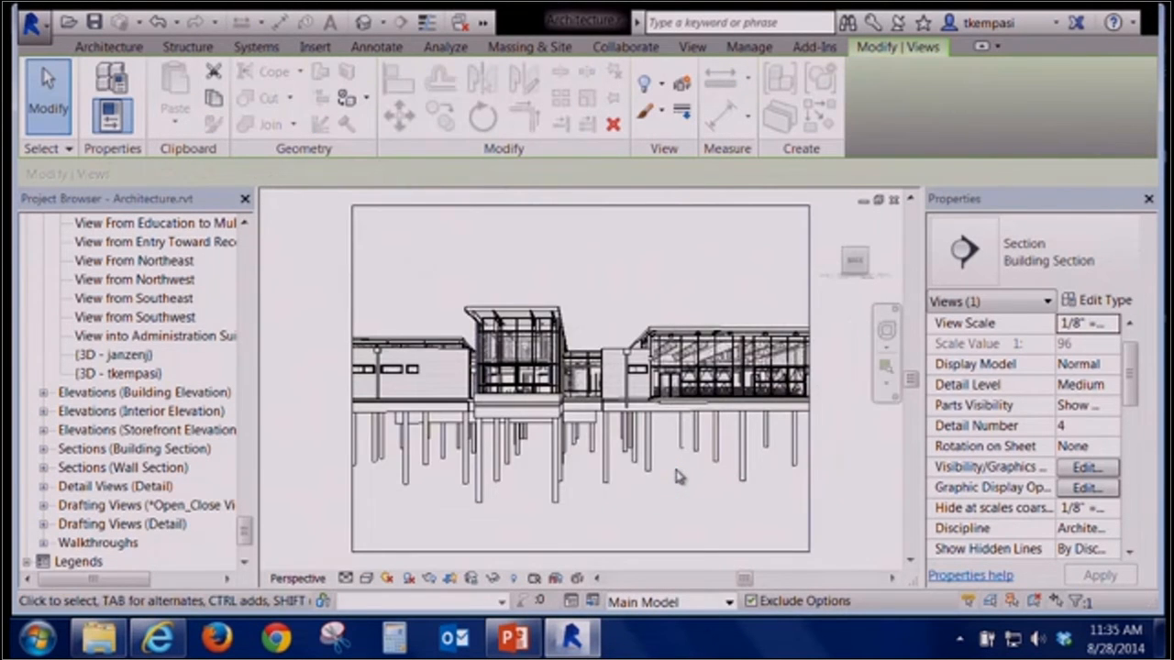
# Orient the camera view to Section 22
pyautogui.rightClick(855, 262)
pyautogui.moveTo(954, 449)
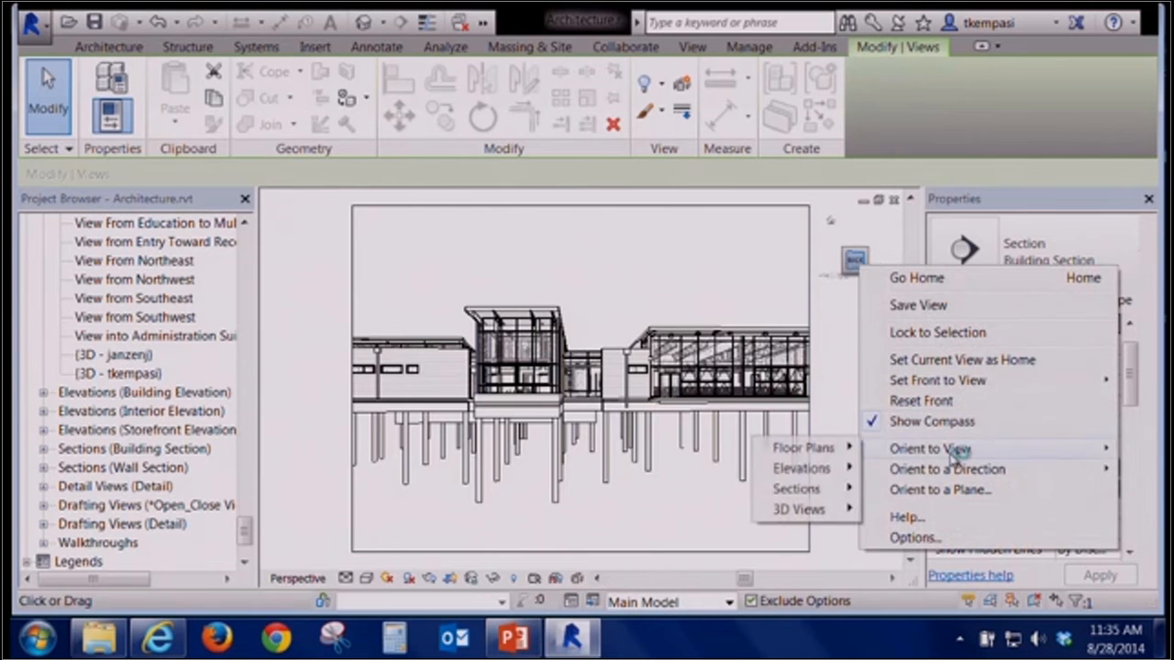
pyautogui.moveTo(826, 489)
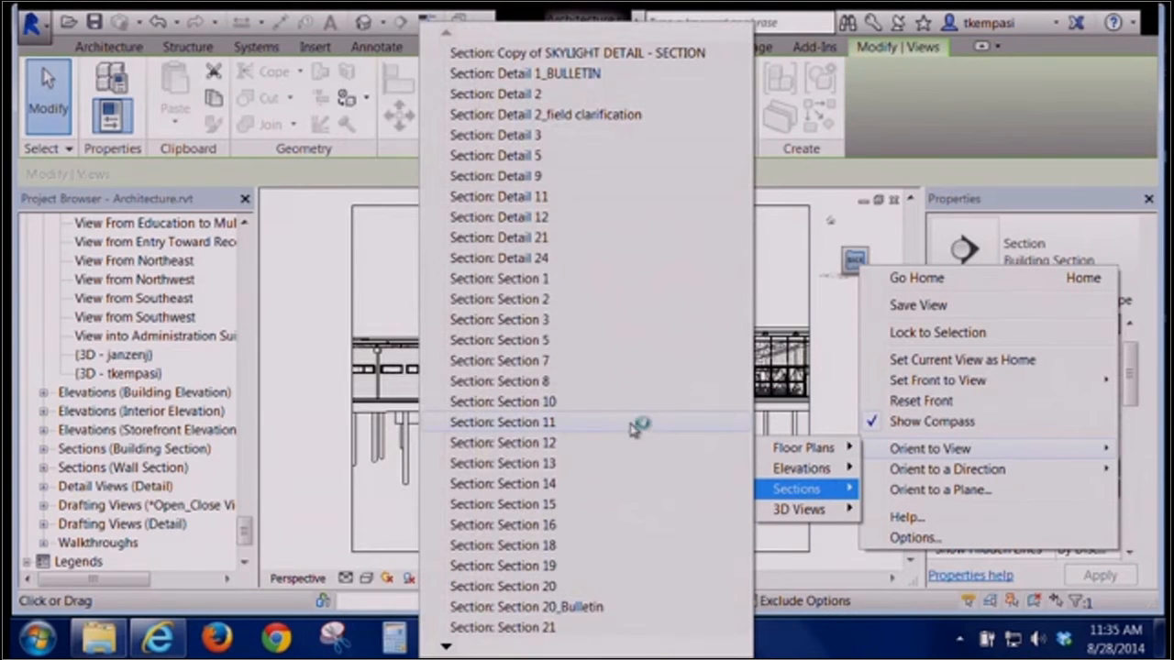
pyautogui.moveTo(445, 647)
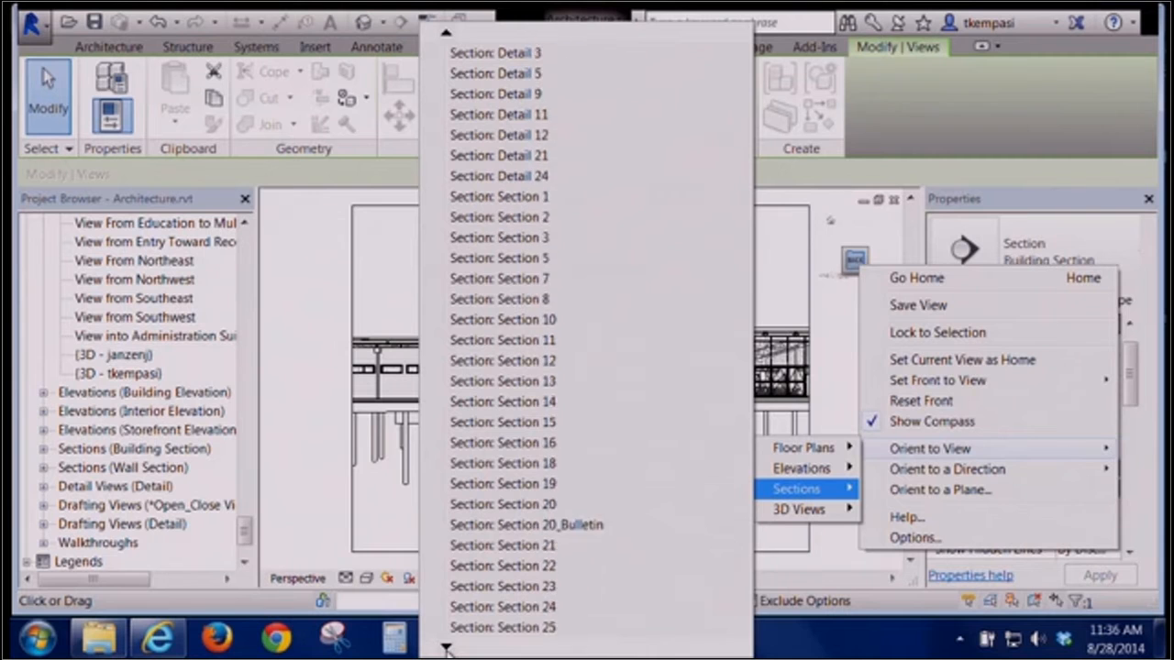
pyautogui.click(539, 567)
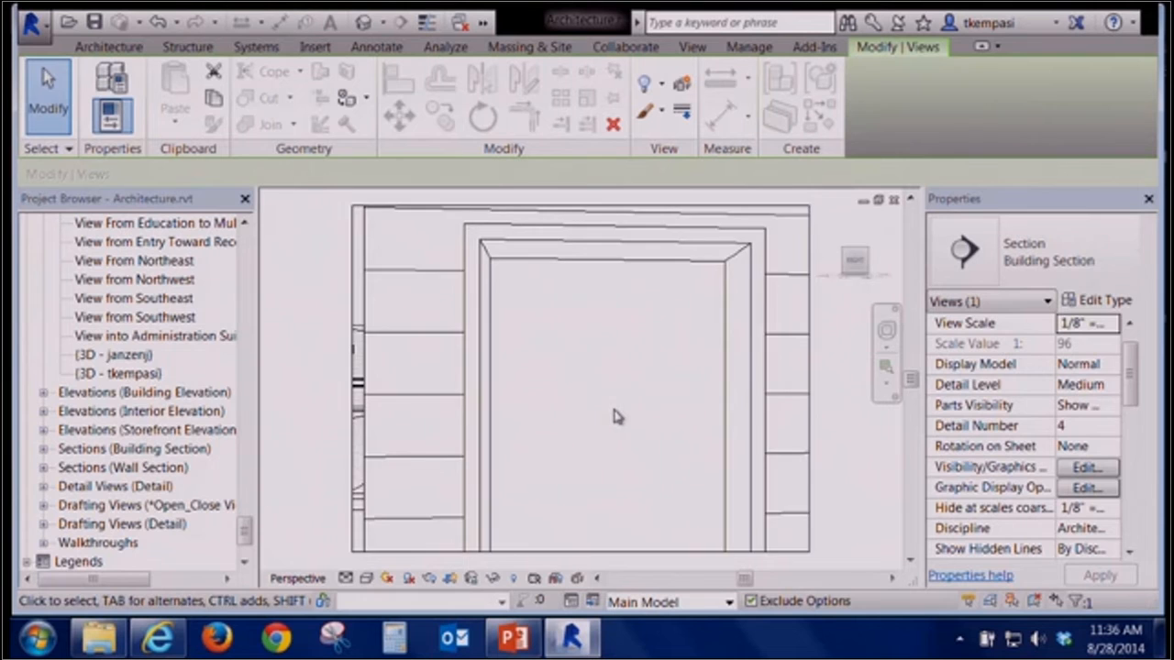
# Turn on the Section Box for the camera view
pyautogui.moveTo(1132, 371); pyautogui.dragTo(1131, 521)
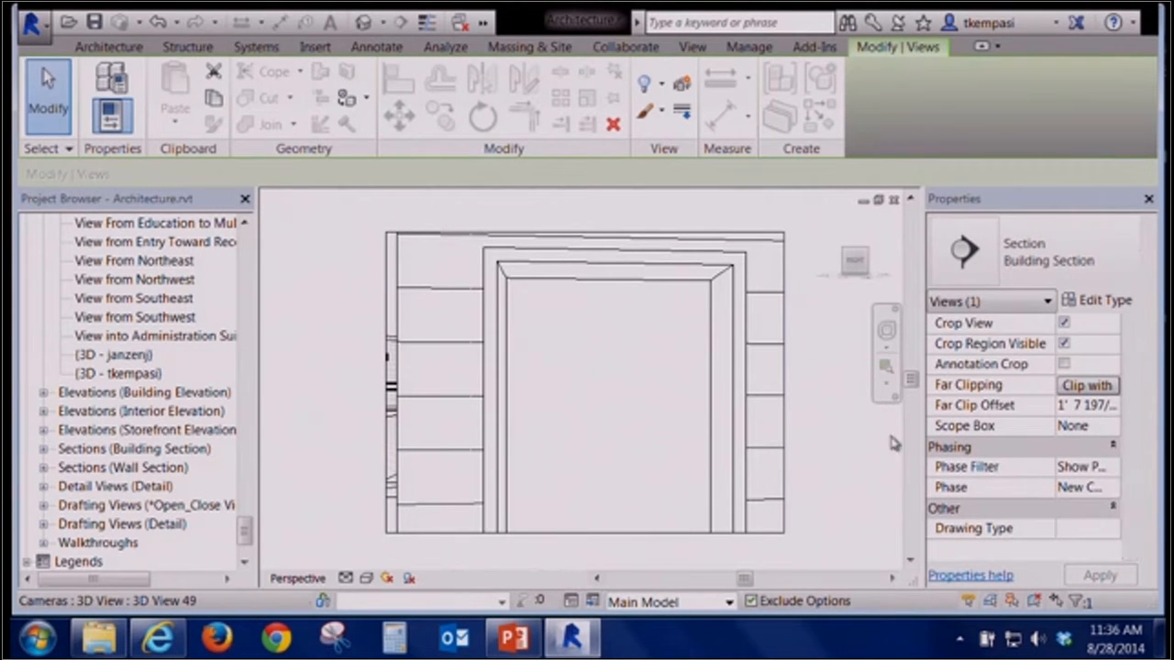
pyautogui.click(834, 419)
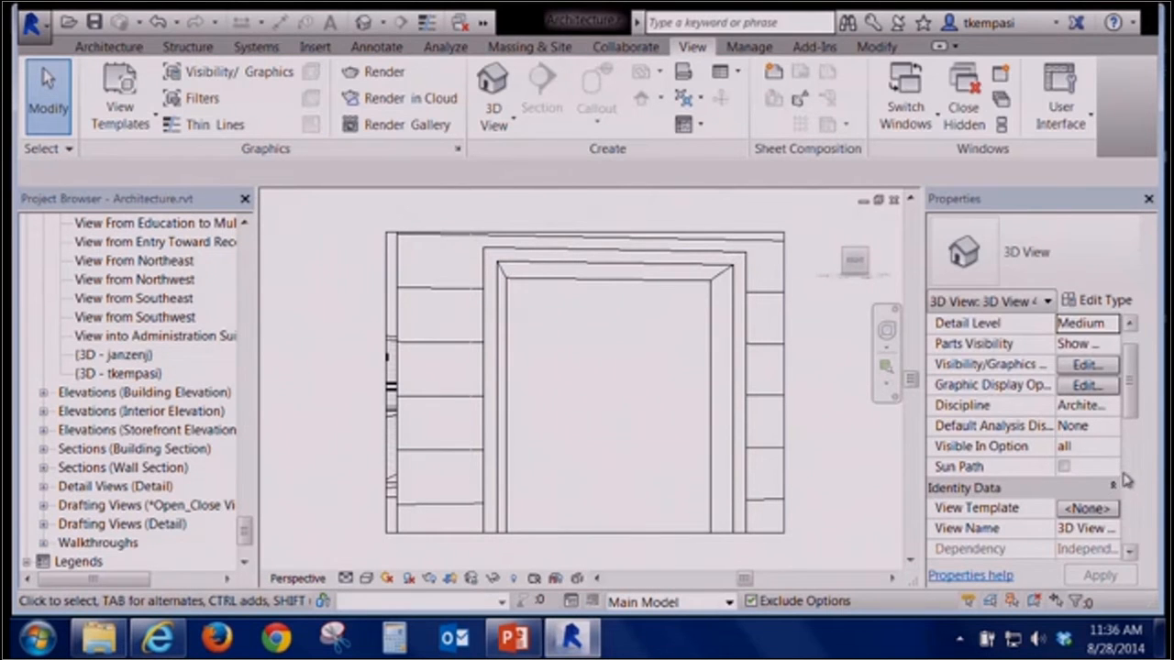
pyautogui.click(1134, 491)
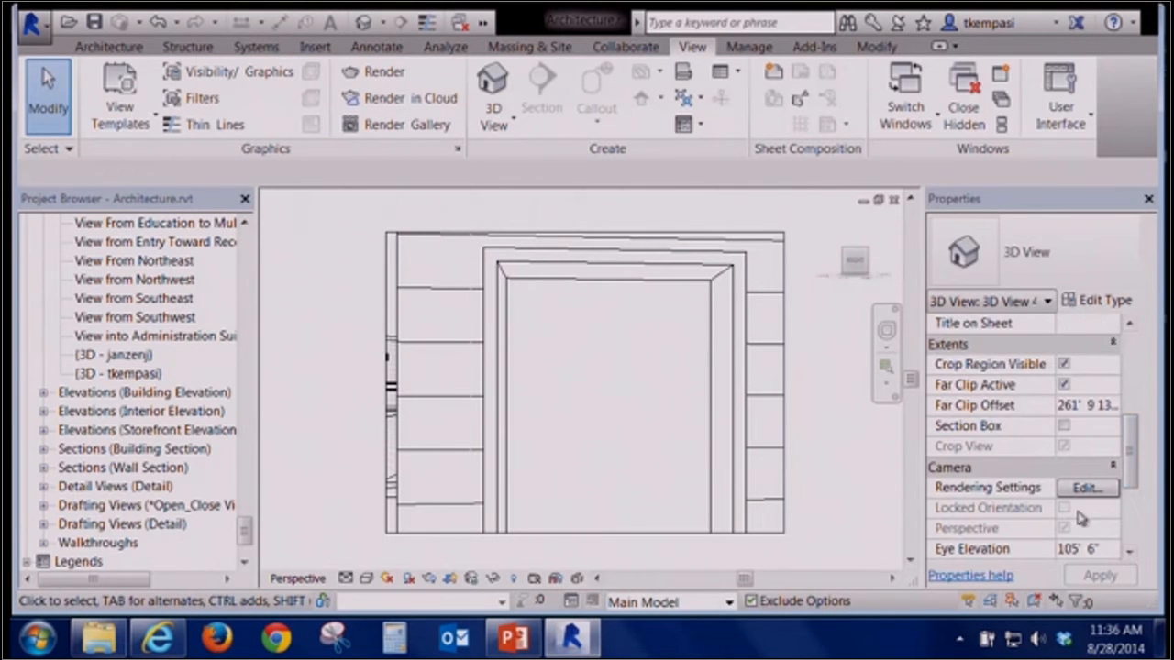
pyautogui.click(1132, 519)
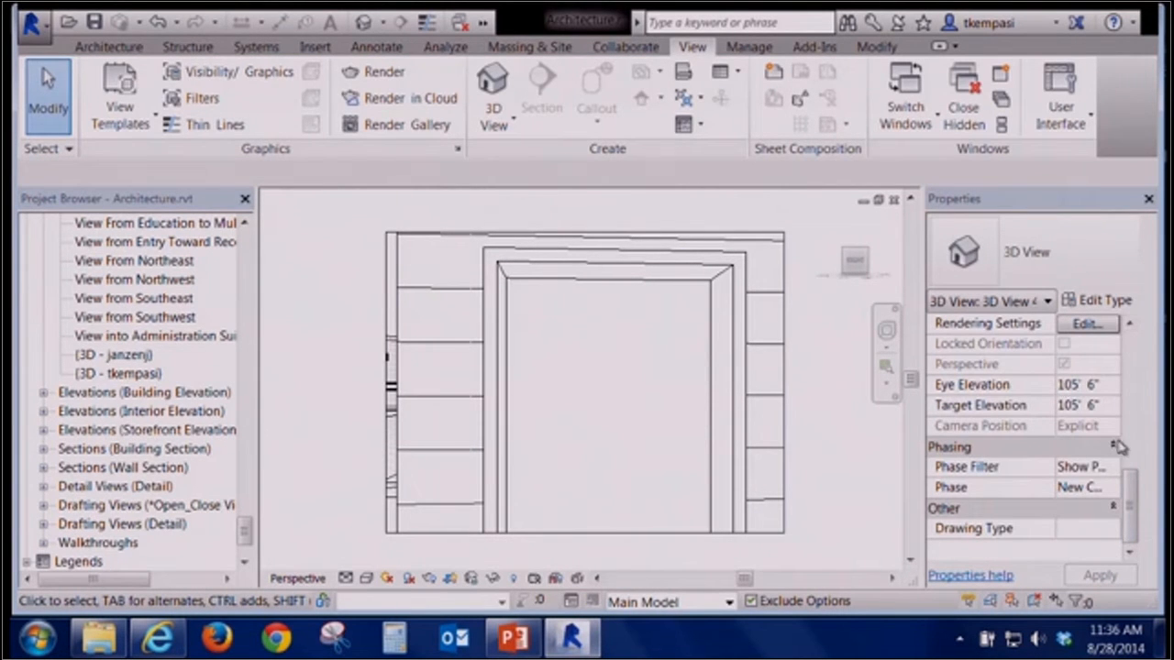
pyautogui.moveTo(1135, 479); pyautogui.dragTo(1132, 431)
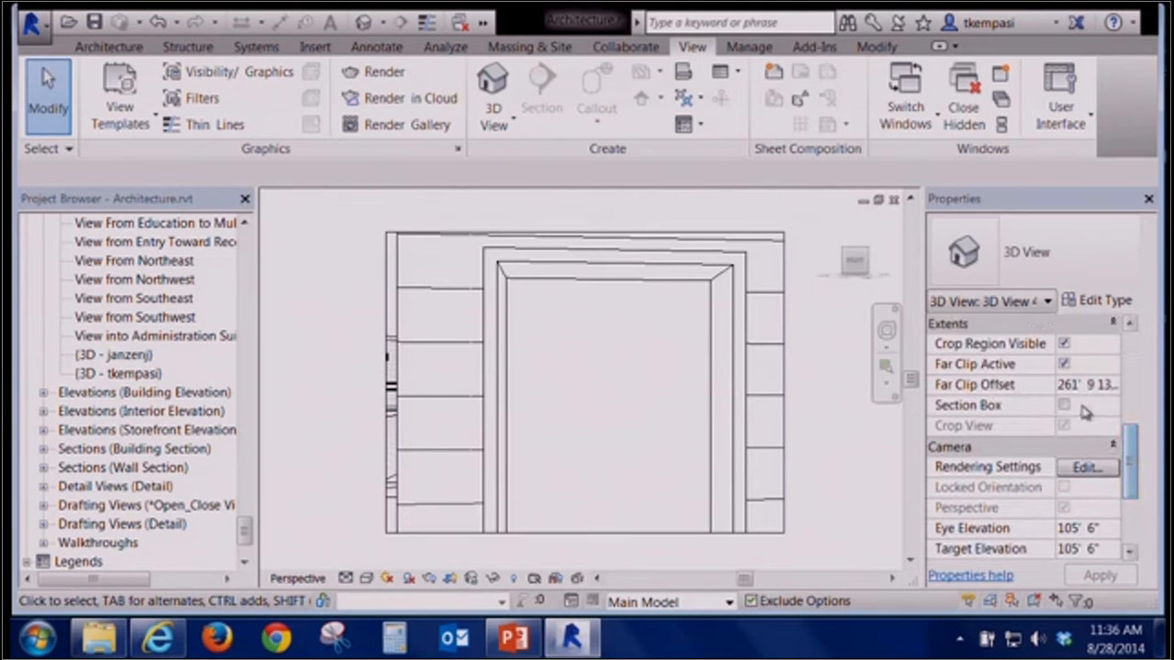
pyautogui.click(1064, 404)
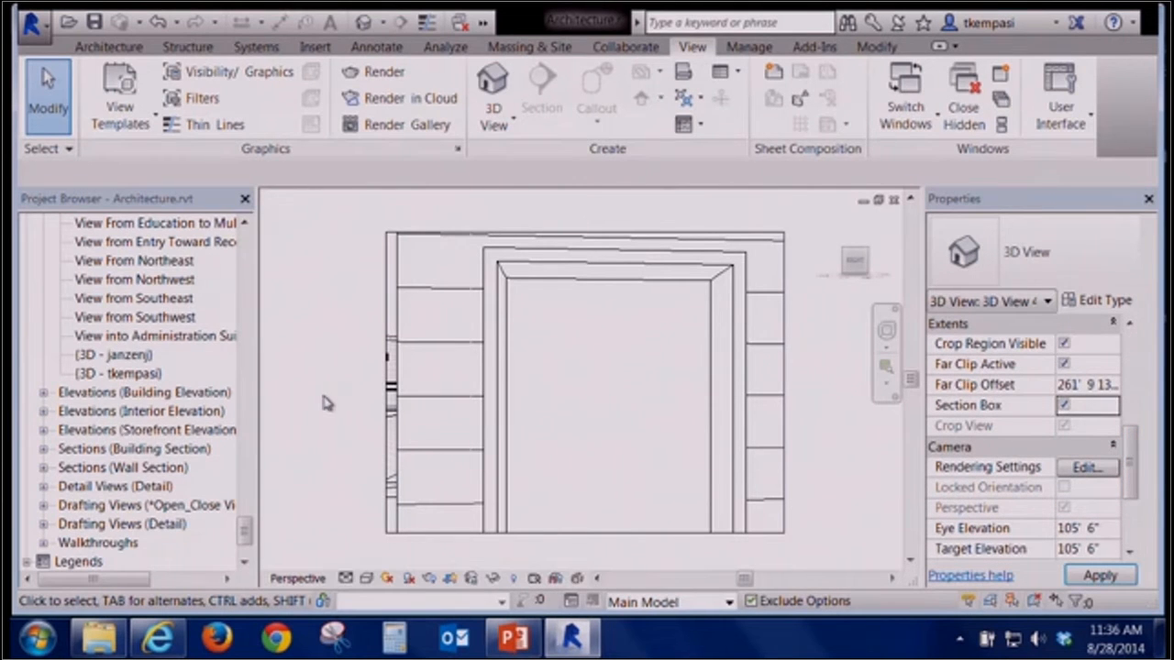
# Orbit the camera view outward around its section box and close the view window
pyautogui.scroll(-4, 391, 421)
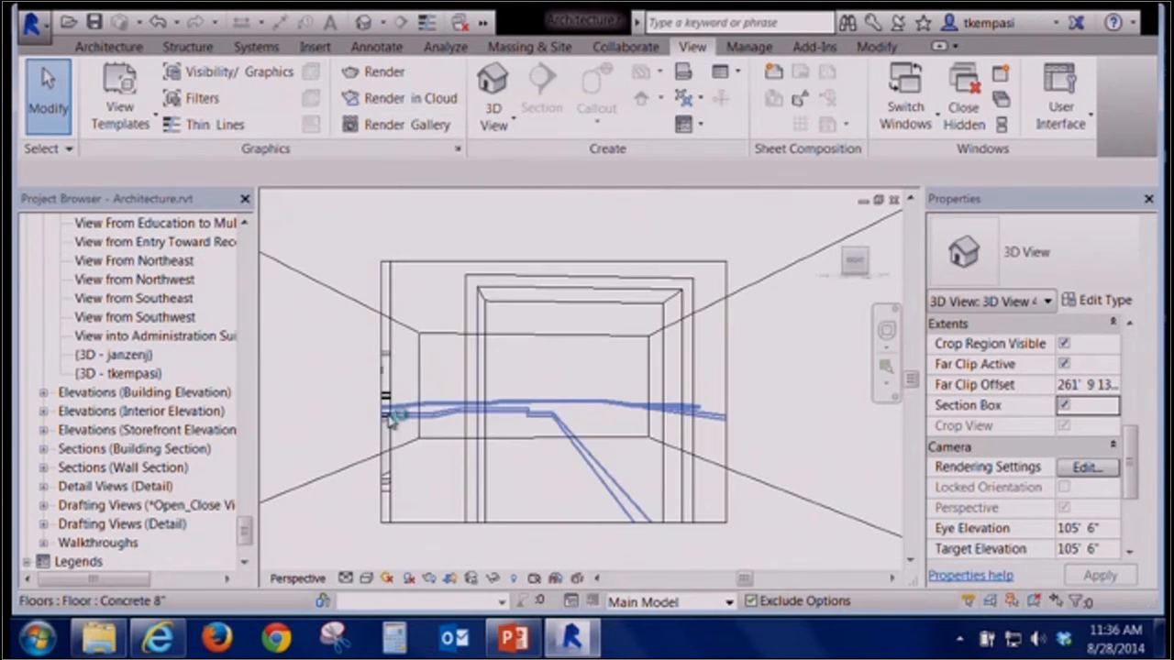
pyautogui.keyDown('shift'); pyautogui.moveTo(407, 419); pyautogui.dragTo(470, 400, button='middle'); pyautogui.keyUp('shift')
pyautogui.keyDown('shift'); pyautogui.moveTo(544, 441); pyautogui.dragTo(539, 465, button='middle'); pyautogui.keyUp('shift')
pyautogui.keyDown('shift'); pyautogui.moveTo(619, 436); pyautogui.dragTo(415, 451, button='middle'); pyautogui.keyUp('shift')
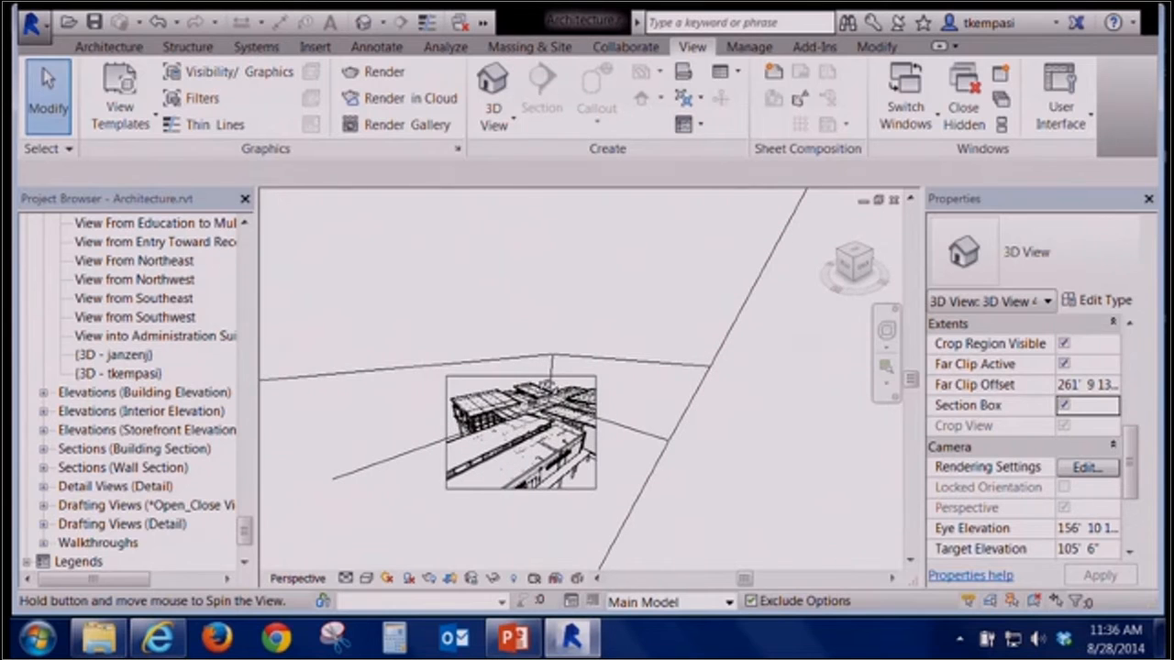
pyautogui.click(894, 200)
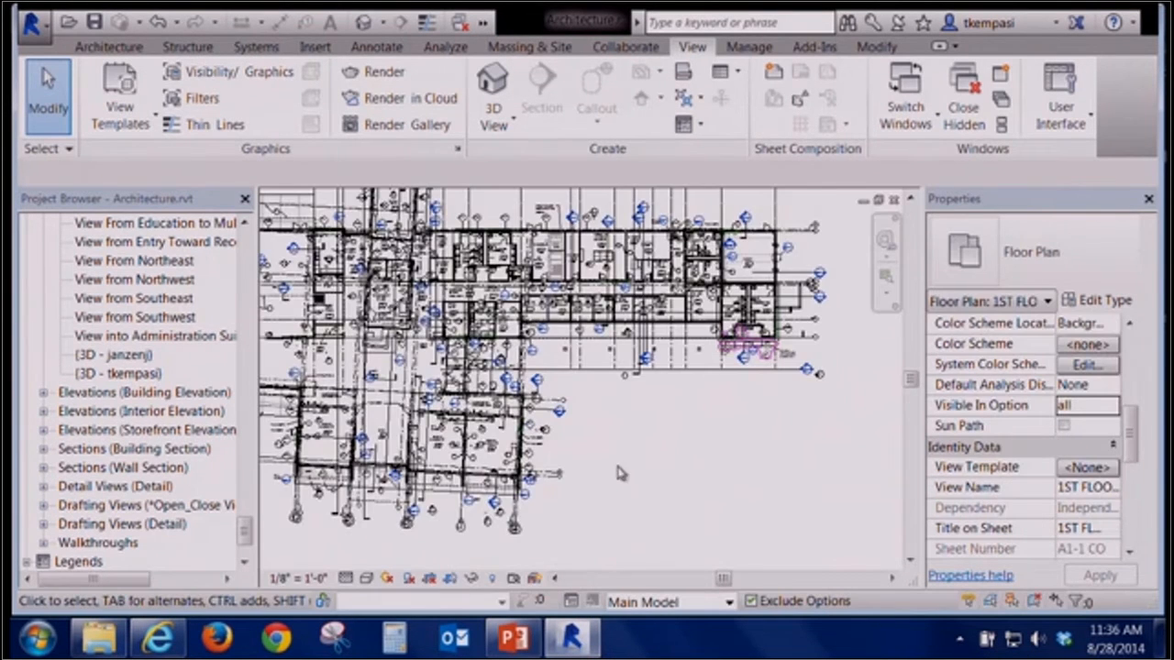
# Open the default 3D view of the project
pyautogui.hotkey('ctrl', 'Tab')
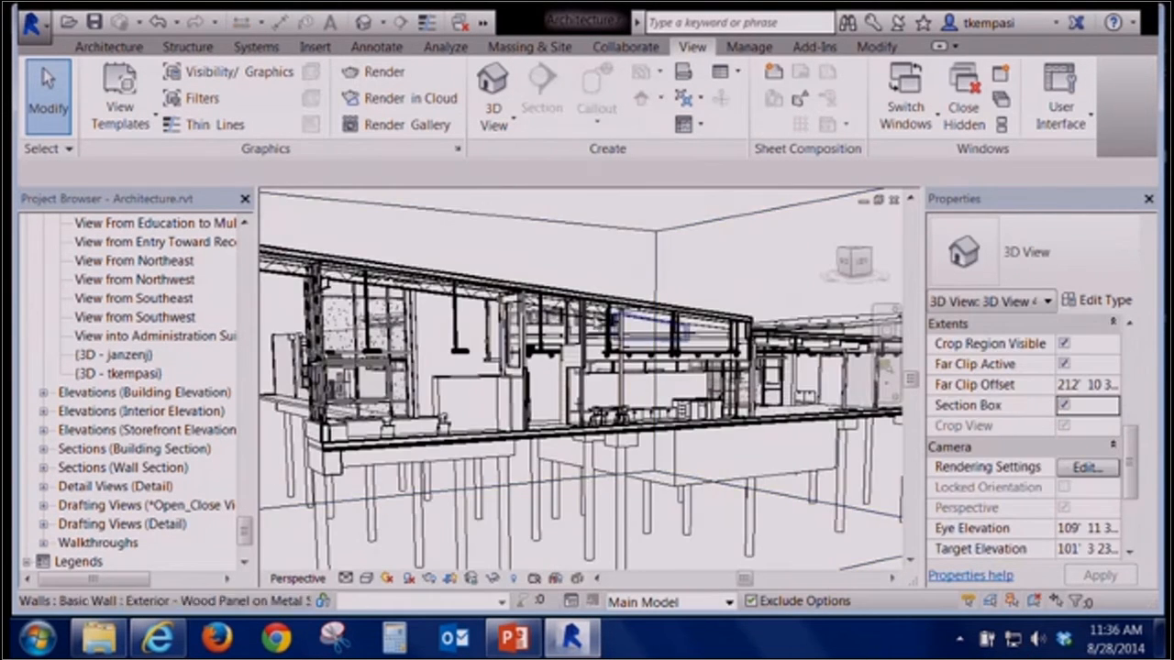
pyautogui.scroll(-3, 765, 292)
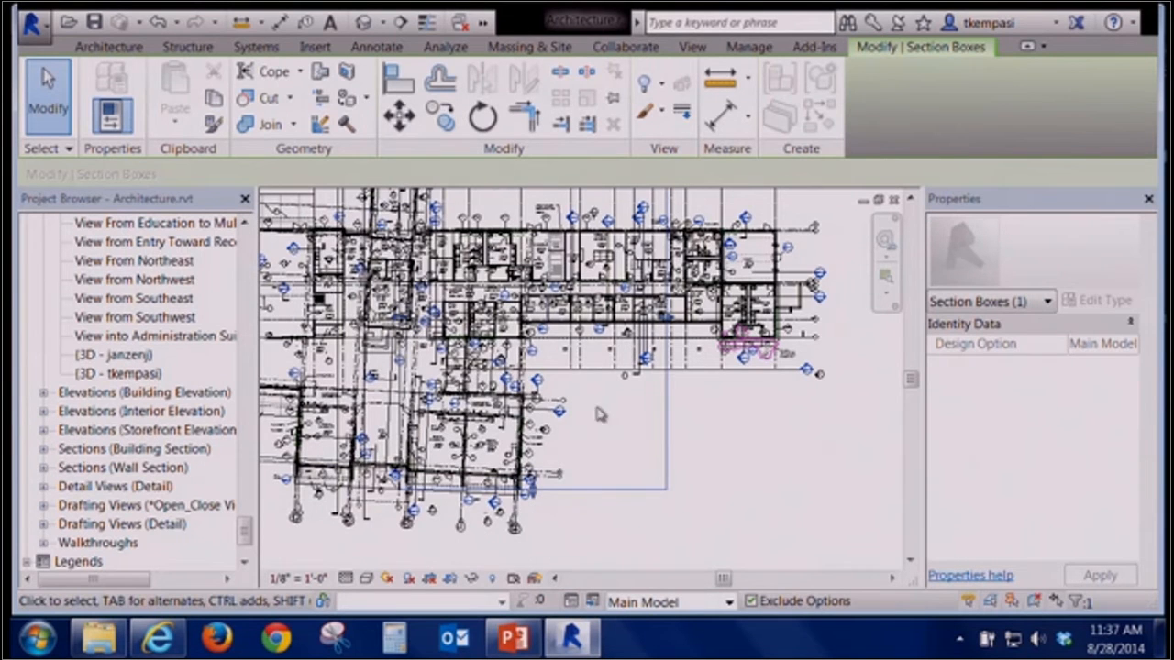
pyautogui.scroll(-2, 744, 461)
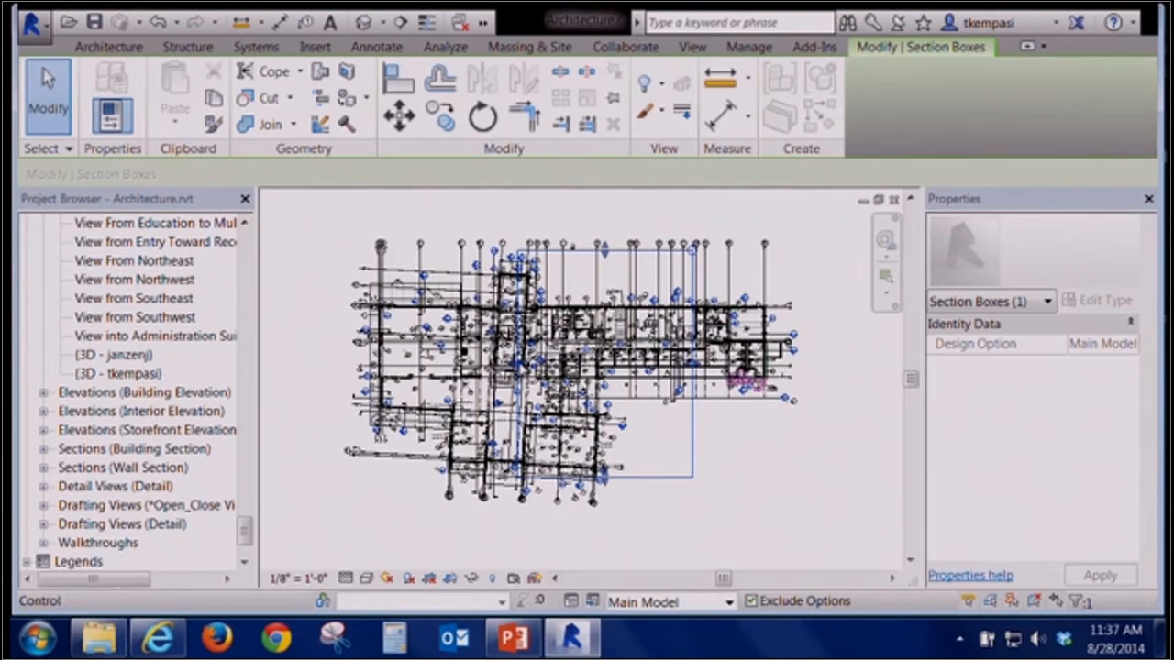
pyautogui.scroll(4, 525, 373)
pyautogui.scroll(2, 524, 373)
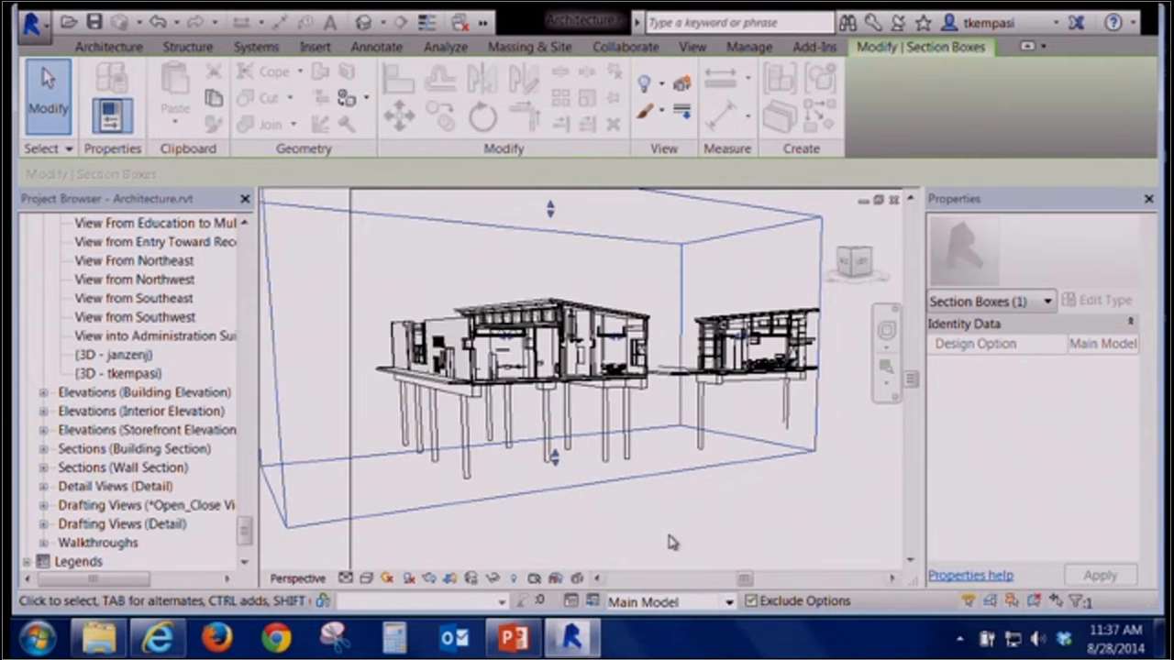
pyautogui.click(742, 554)
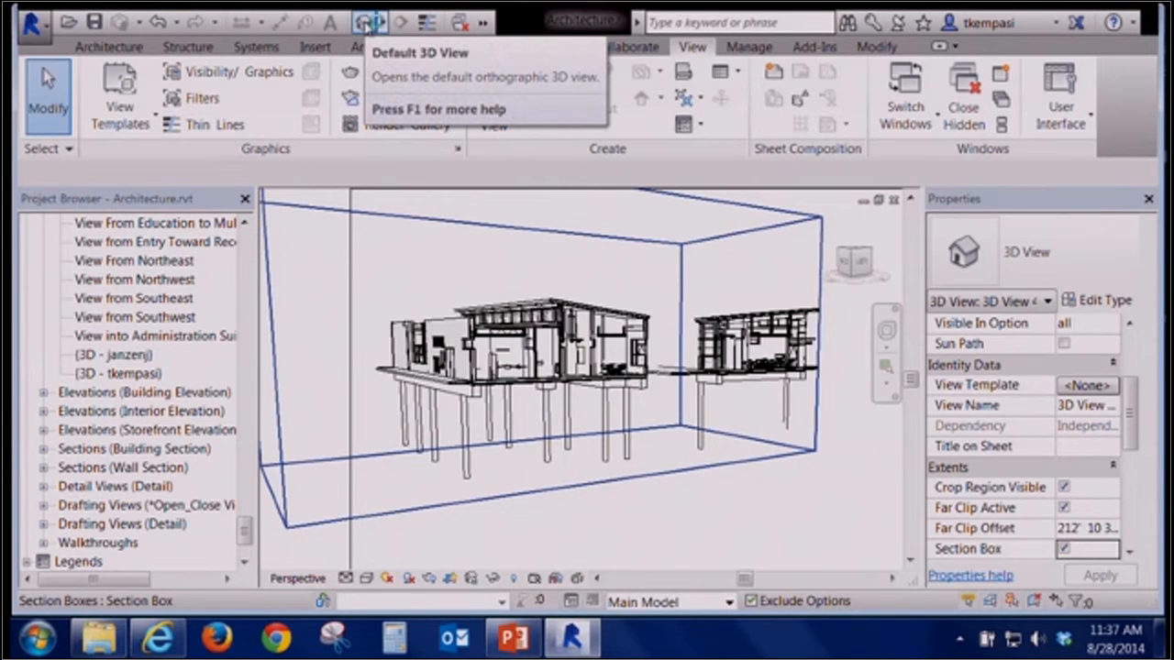
pyautogui.click(367, 23)
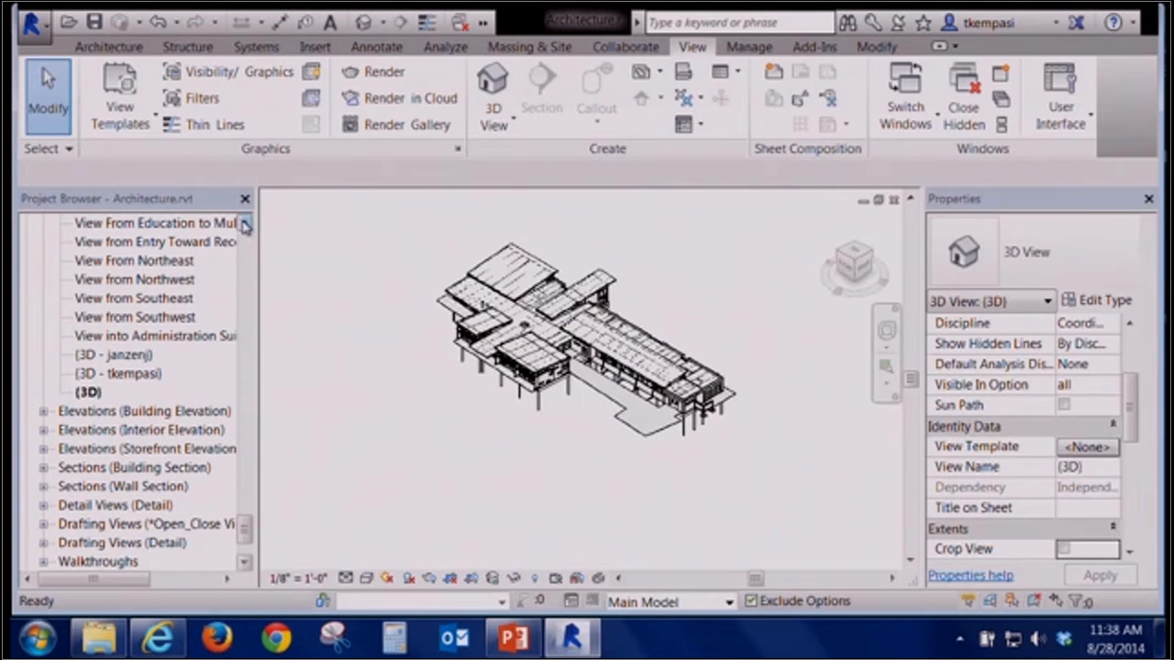
# Rename the default 3D view as View 12
pyautogui.rightClick(89, 392)
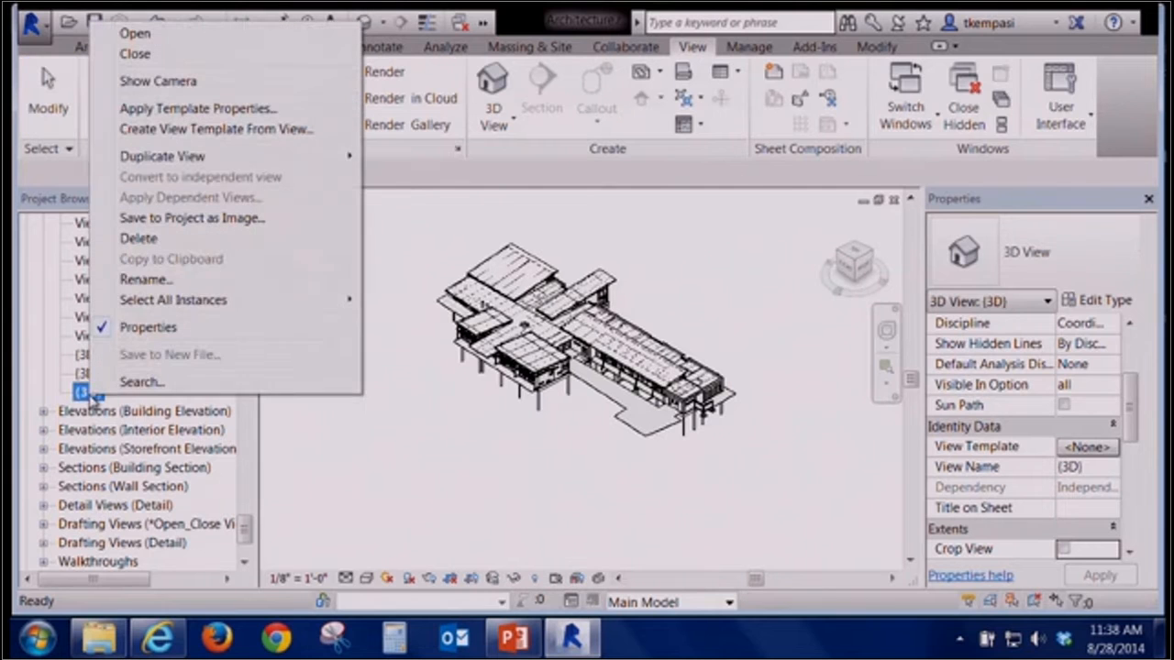
pyautogui.click(202, 279)
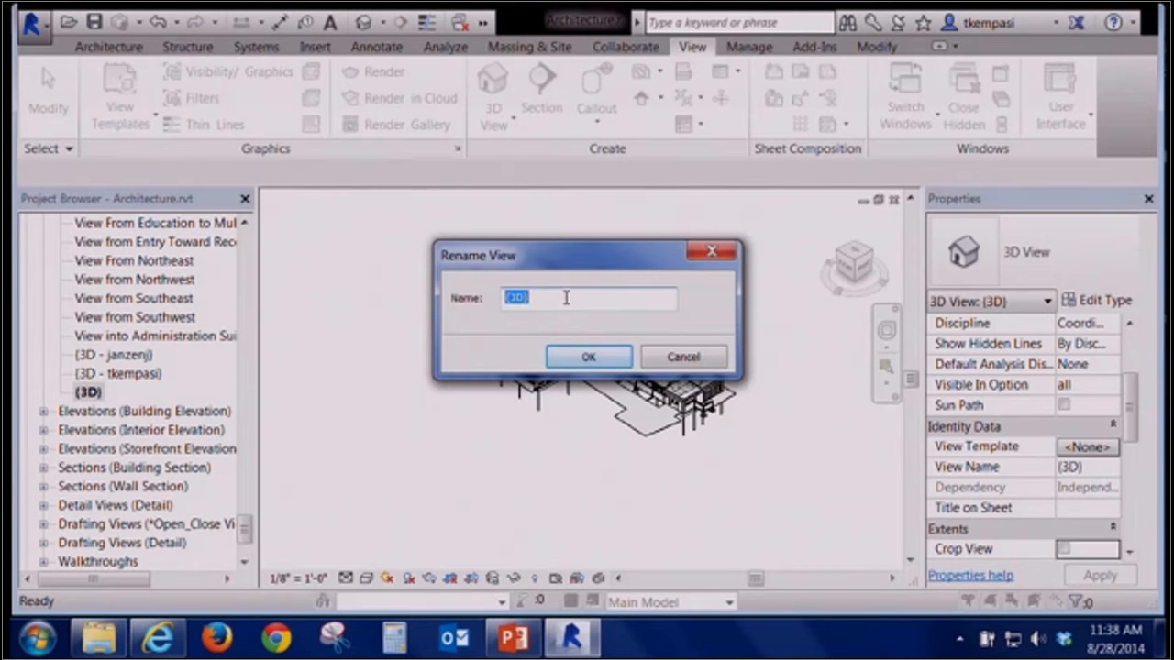
pyautogui.write('View 12')
pyautogui.press('Return')
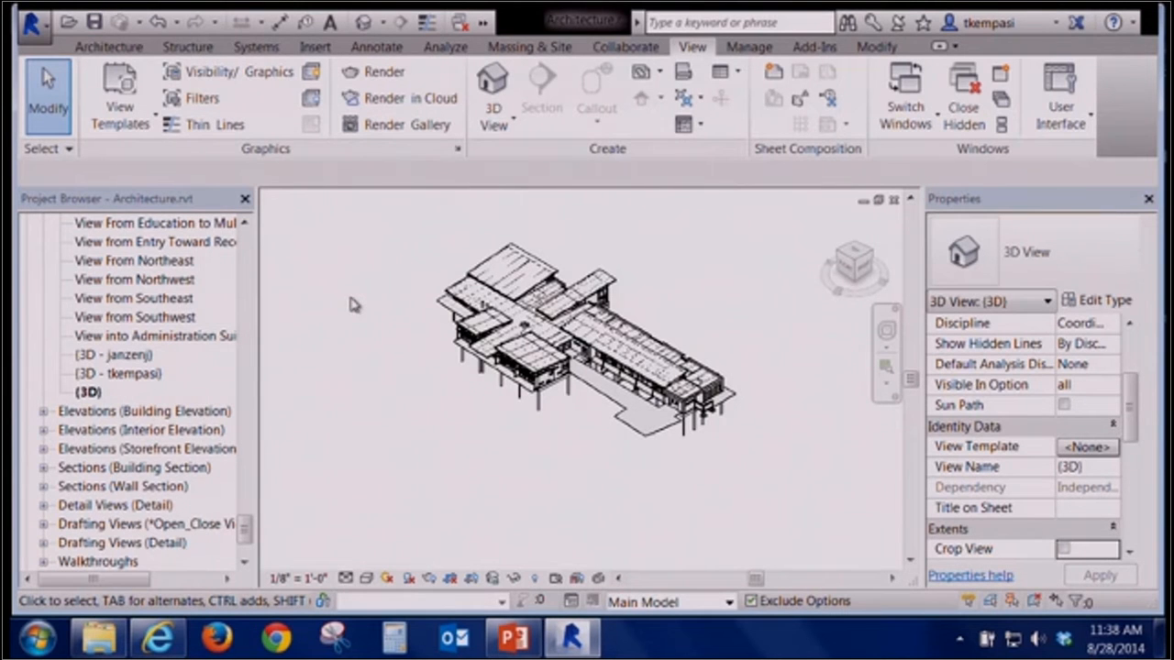
pyautogui.scroll(2, 354, 306)
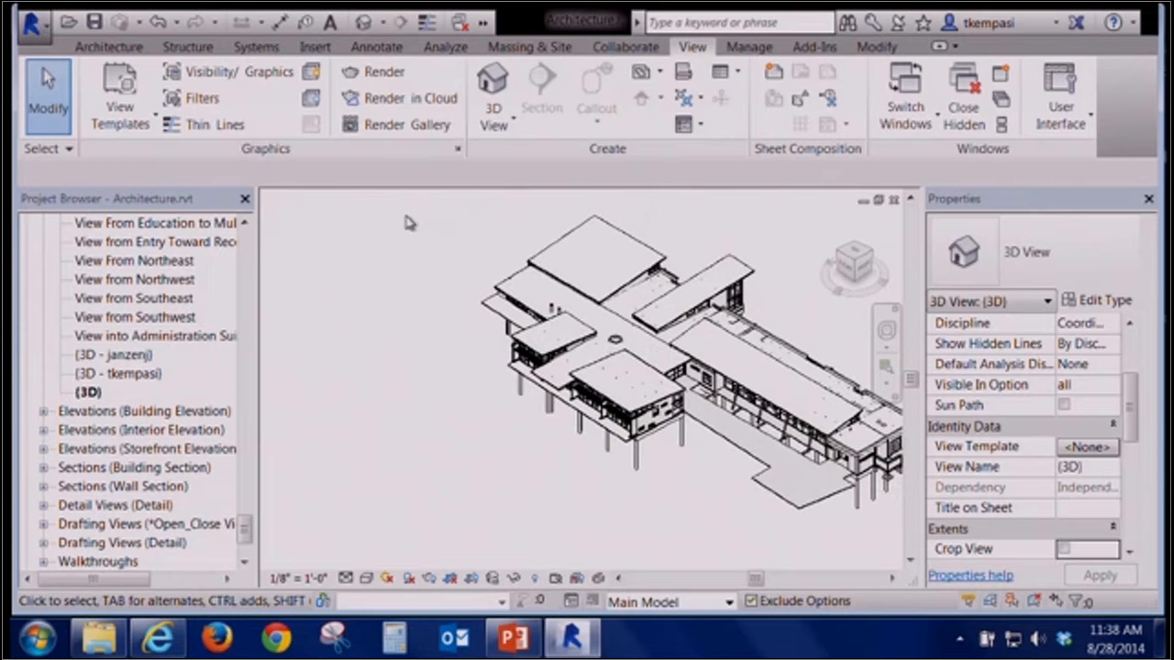
# Cycle through the open view windows to the first floor plan
pyautogui.hotkey('ctrl', 'Tab')
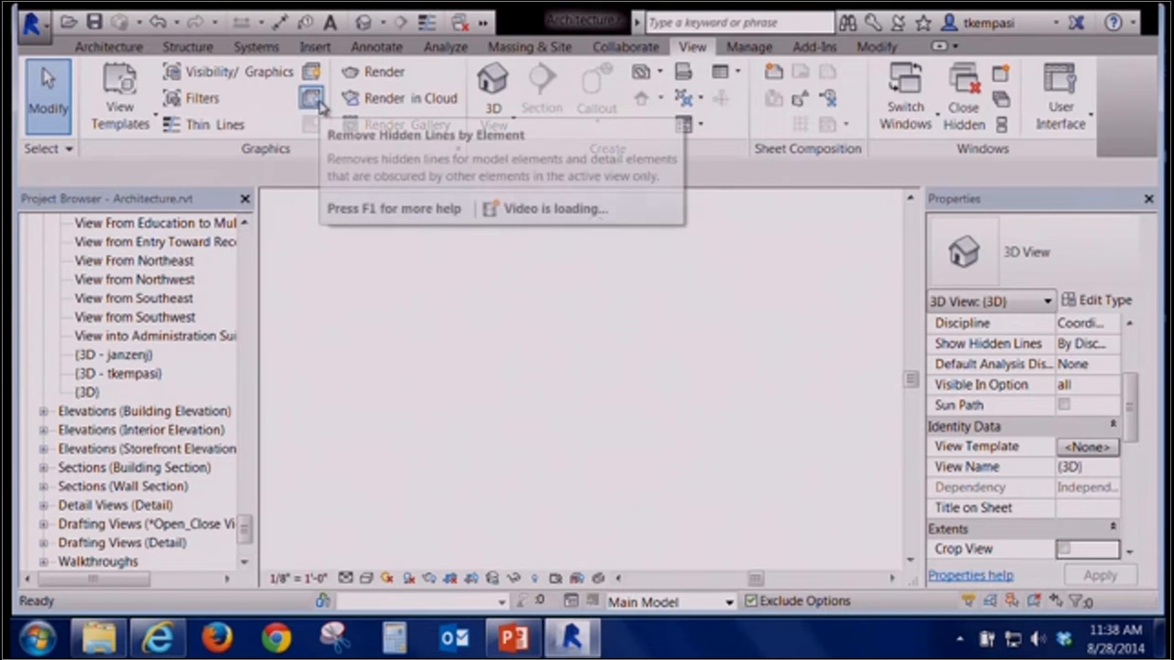
pyautogui.hotkey('ctrl', 'Tab')
pyautogui.hotkey('ctrl', 'Tab')
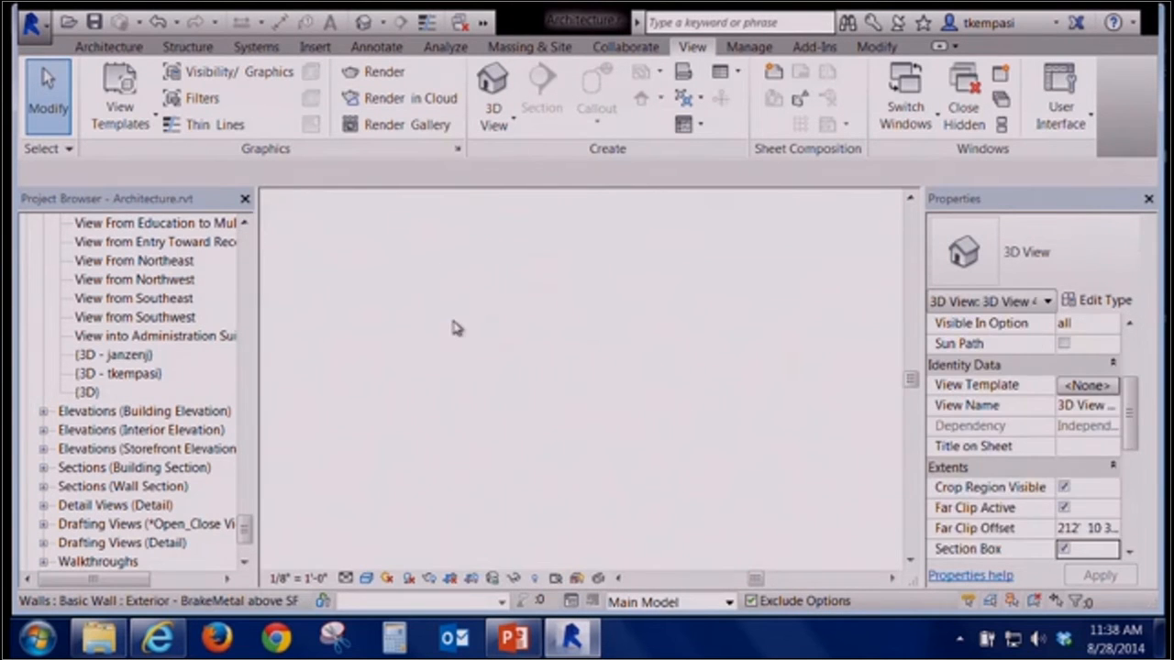
pyautogui.hotkey('ctrl', 'Tab')
pyautogui.hotkey('ctrl', 'Tab')
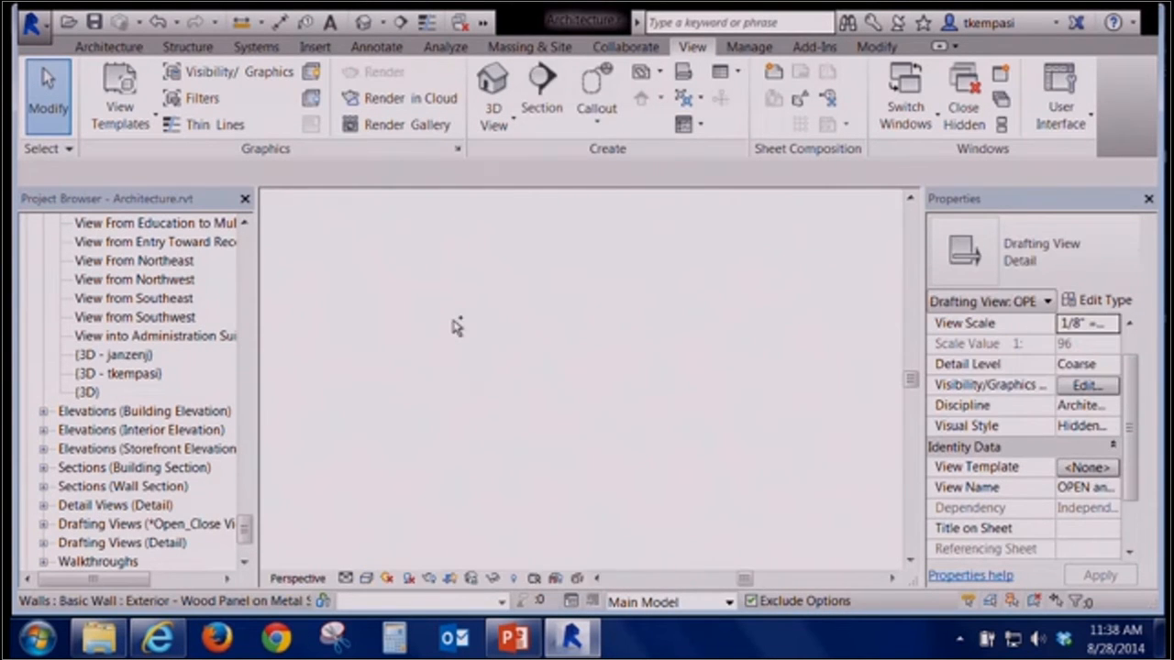
pyautogui.hotkey('ctrl', 'Tab')
pyautogui.hotkey('ctrl', 'Tab')
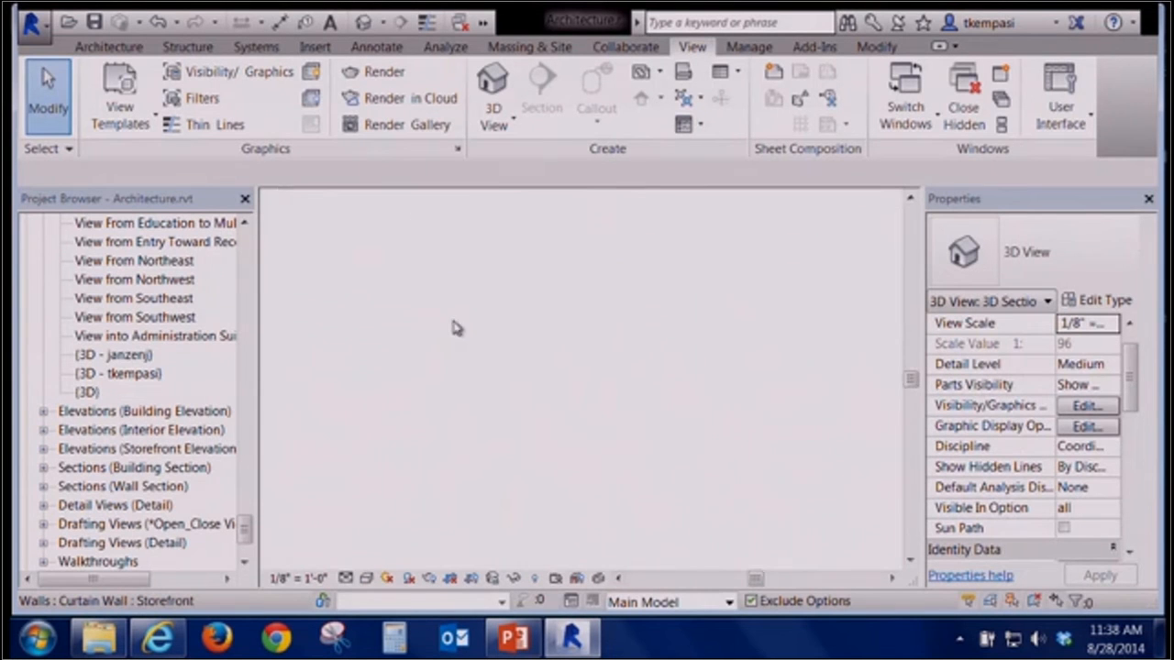
pyautogui.hotkey('ctrl', 'Tab')
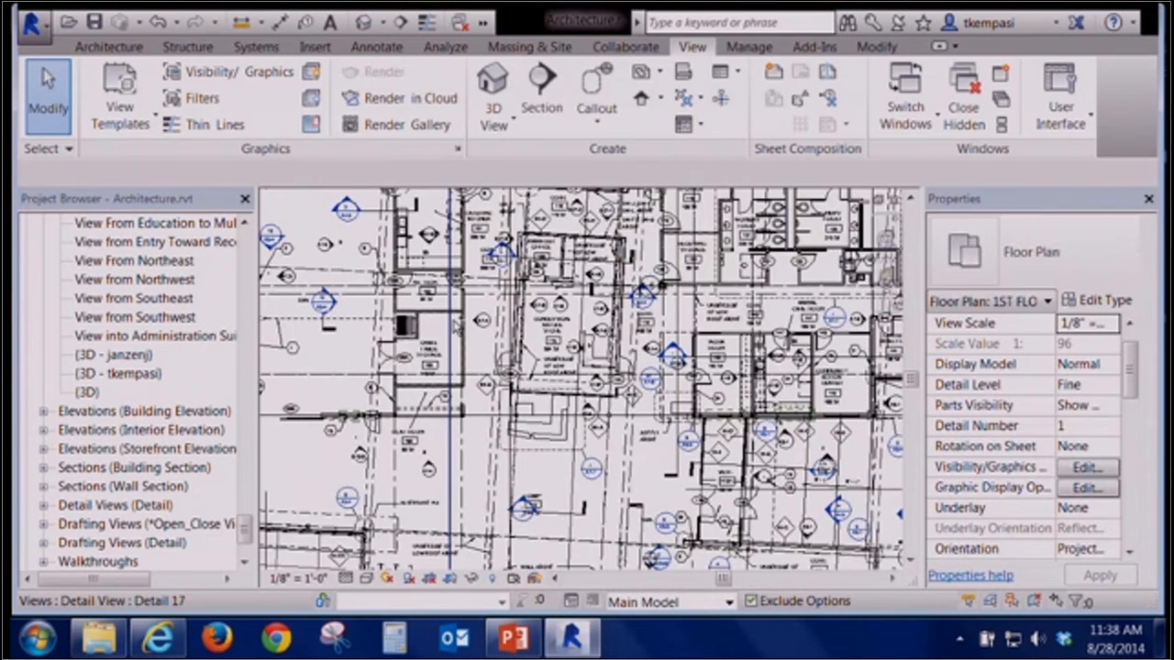
# Place a new camera in the first floor plan, eye below the building and target near its centre
pyautogui.scroll(-5, 487, 353)
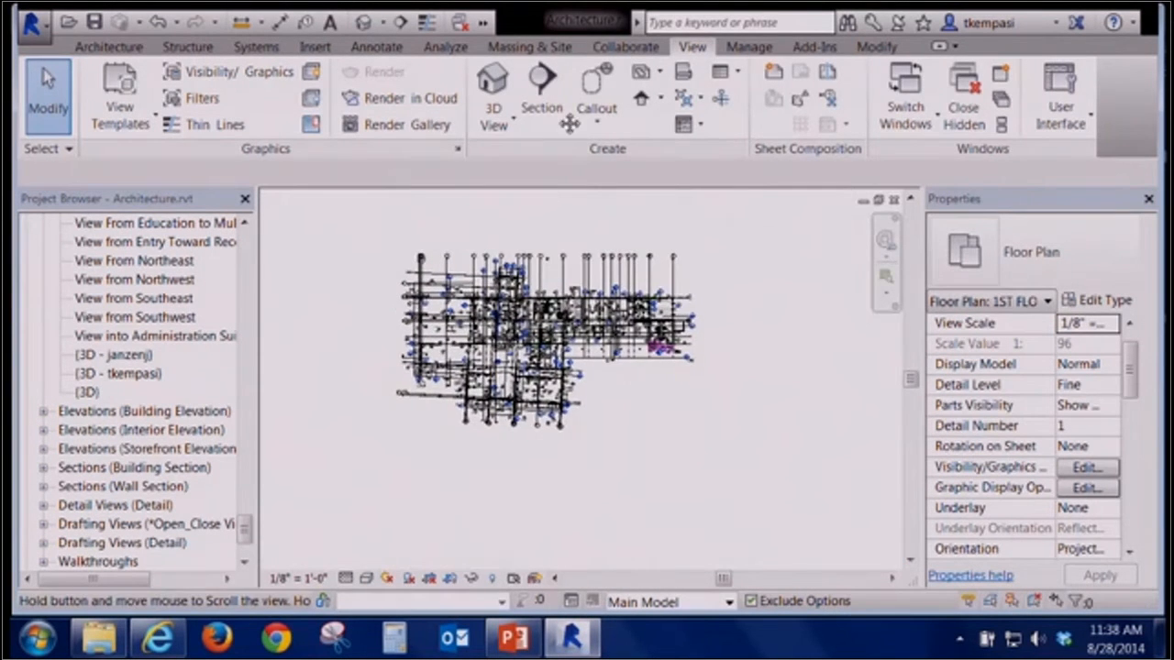
pyautogui.click(500, 125)
pyautogui.click(530, 199)
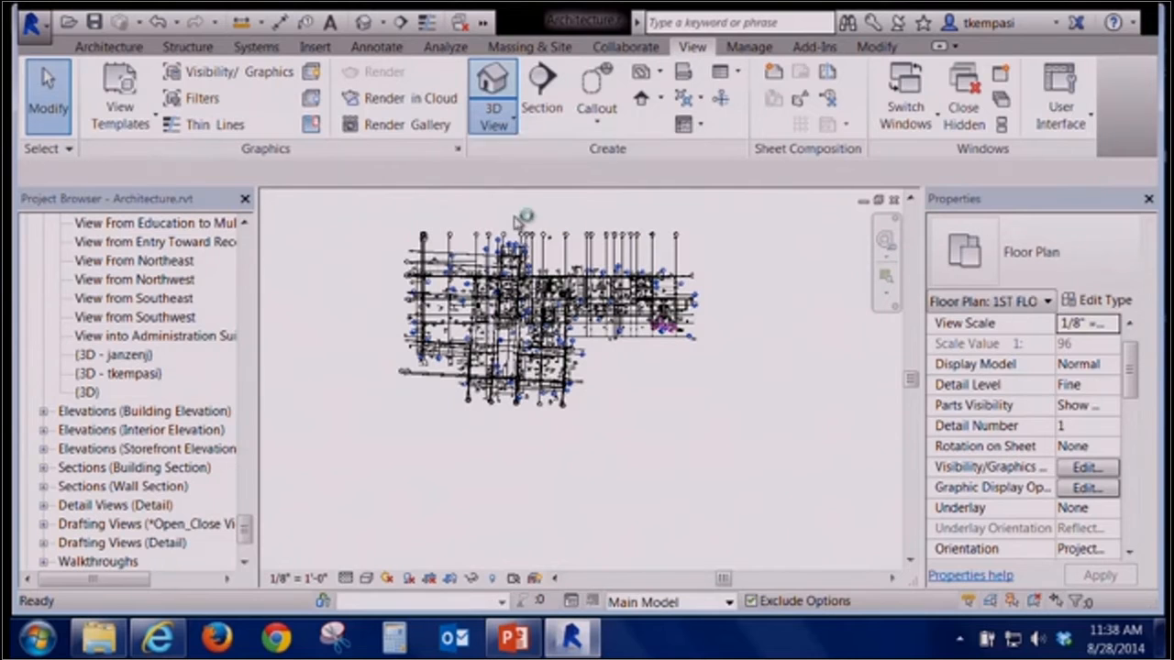
pyautogui.click(397, 449)
pyautogui.click(496, 385)
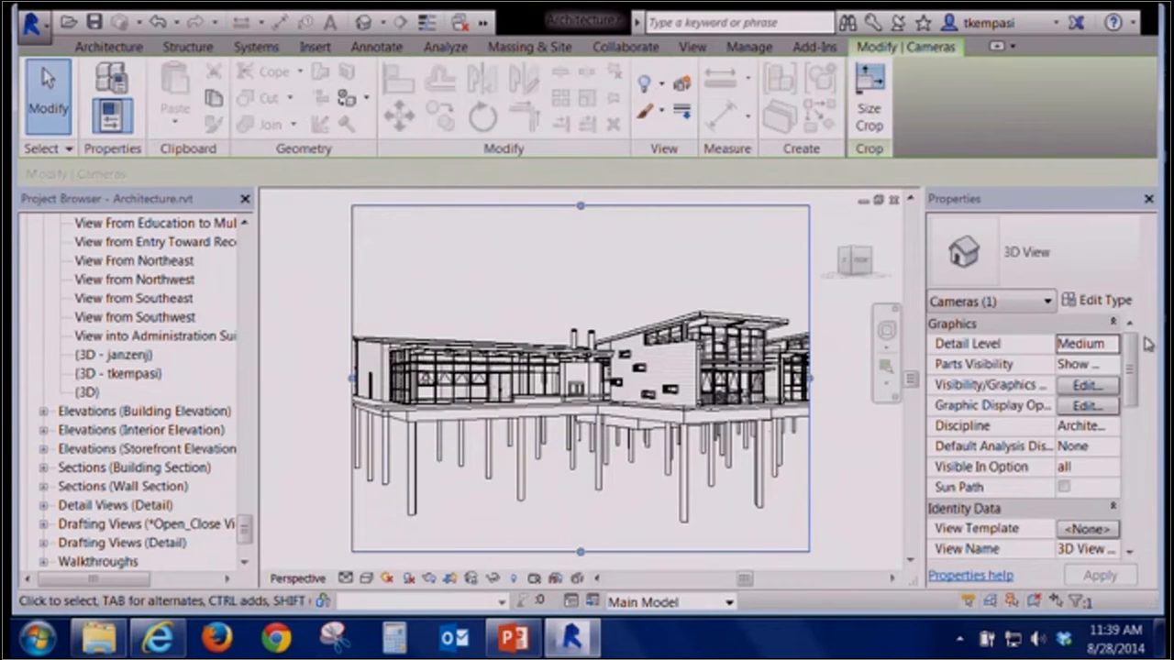
# Locate the newly created camera view in the project browser and delete it
pyautogui.moveTo(1131, 367)
pyautogui.mouseDown()
pyautogui.moveTo(1145, 470)
pyautogui.moveTo(1144, 349)
pyautogui.mouseUp()
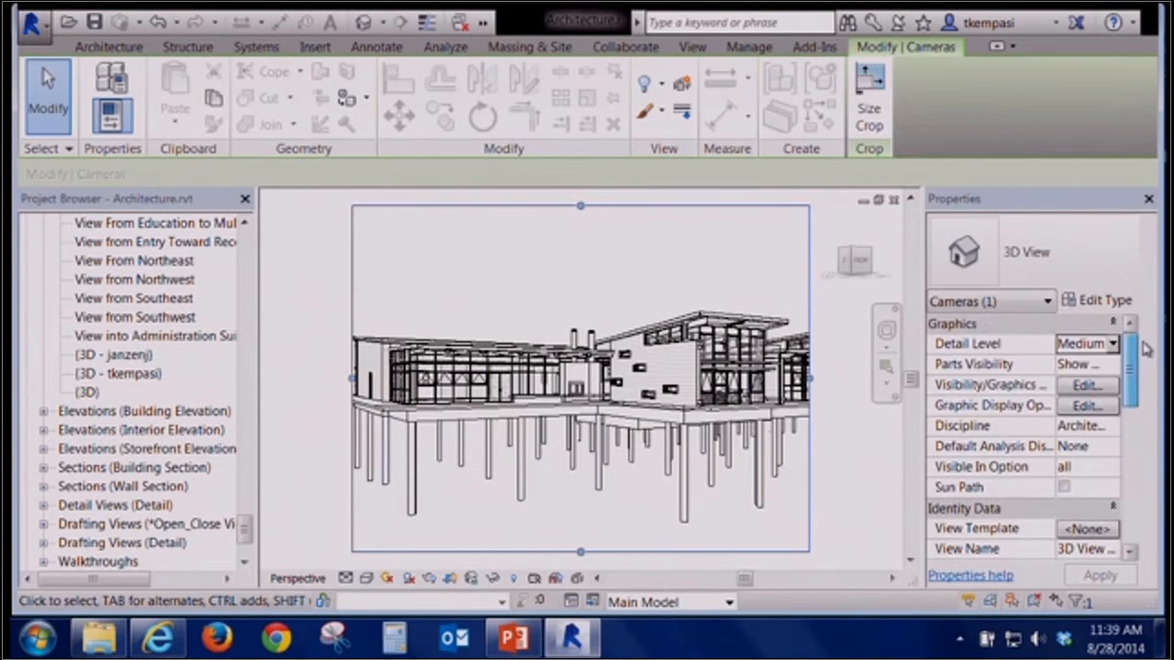
pyautogui.click(874, 446)
pyautogui.moveTo(1131, 365); pyautogui.dragTo(1138, 414)
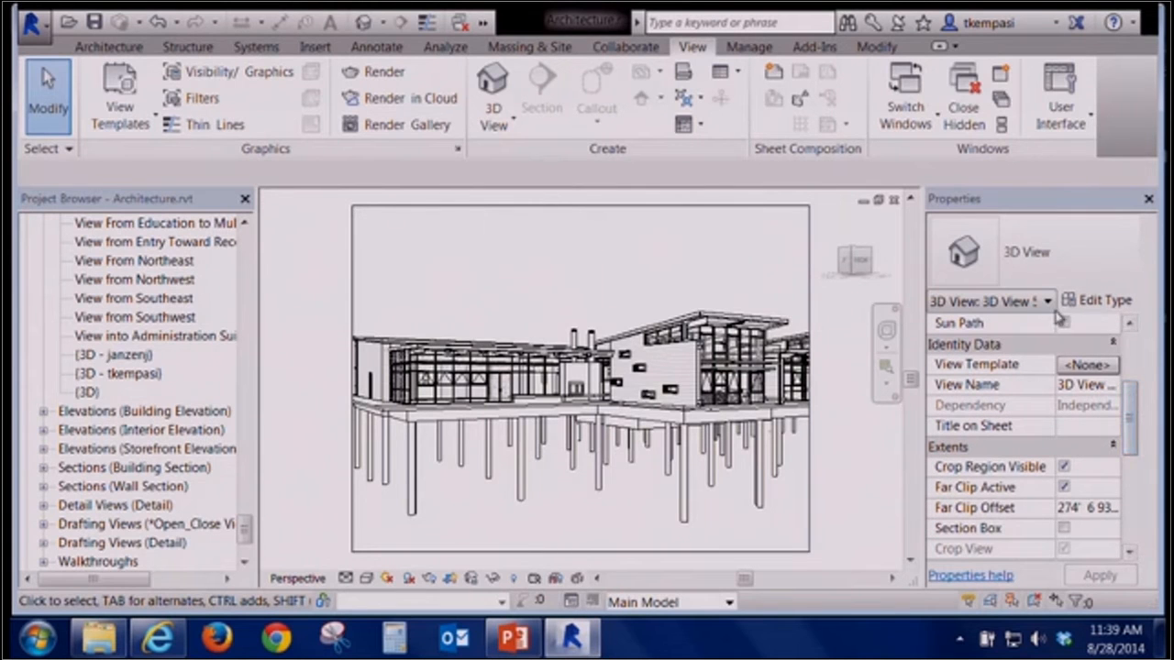
pyautogui.moveTo(1055, 323); pyautogui.dragTo(998, 328)
pyautogui.click(1090, 389)
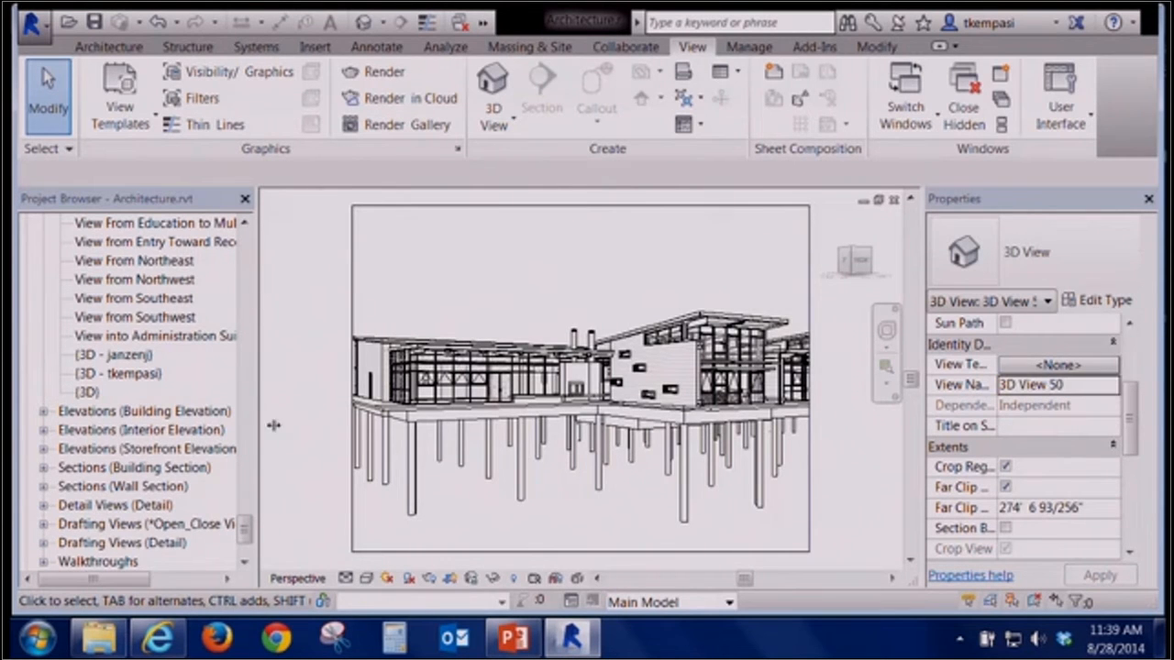
pyautogui.moveTo(245, 528); pyautogui.dragTo(254, 406)
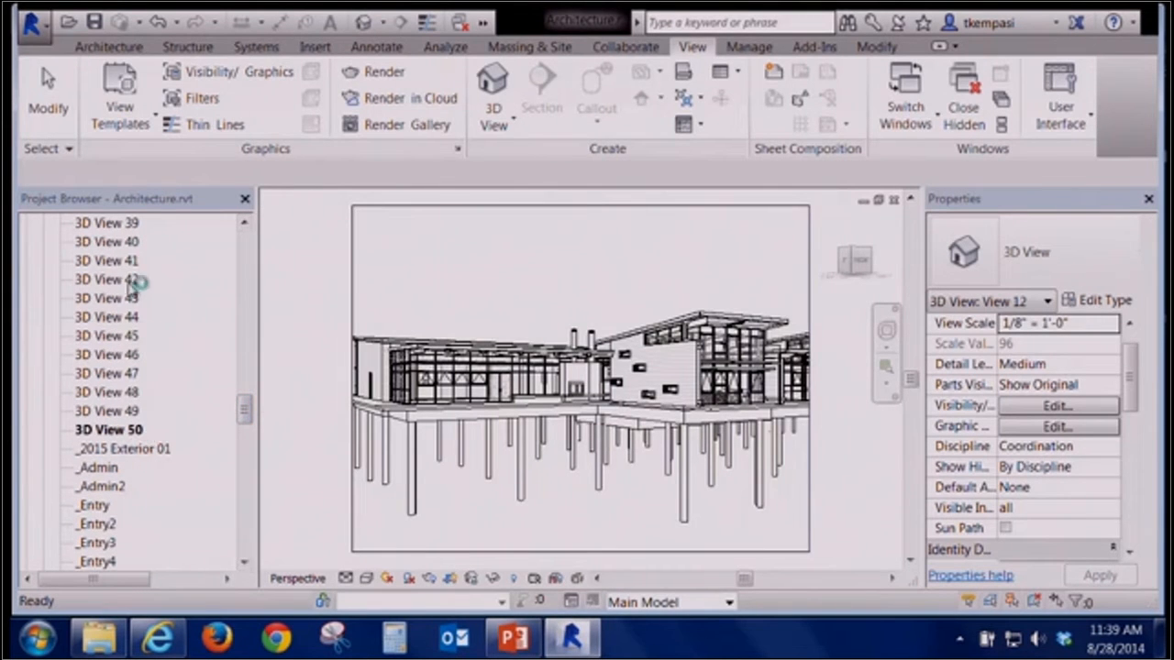
pyautogui.click(102, 430)
pyautogui.rightClick(110, 429)
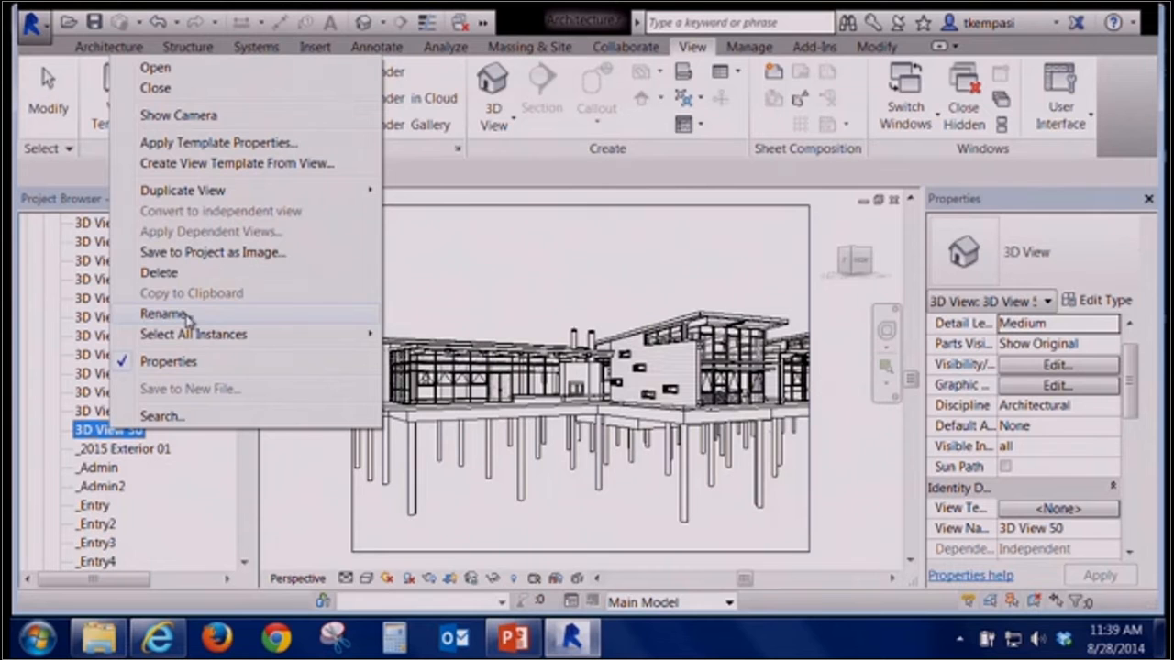
pyautogui.click(290, 487)
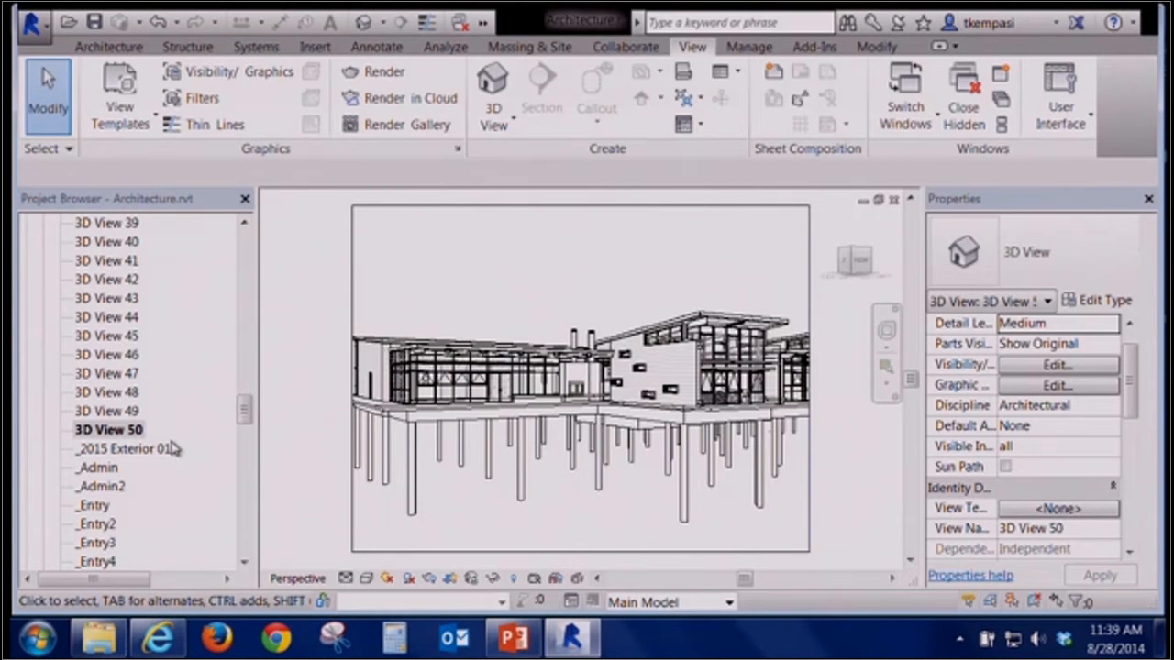
pyautogui.doubleClick(172, 443)
pyautogui.rightClick(127, 429)
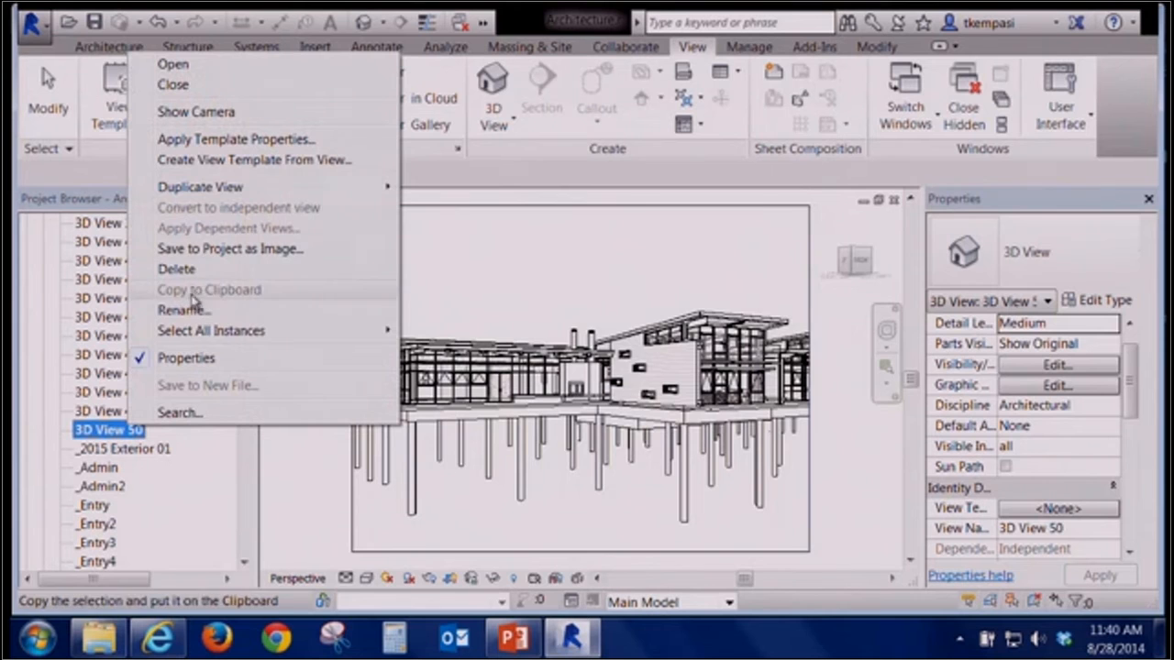
pyautogui.click(177, 268)
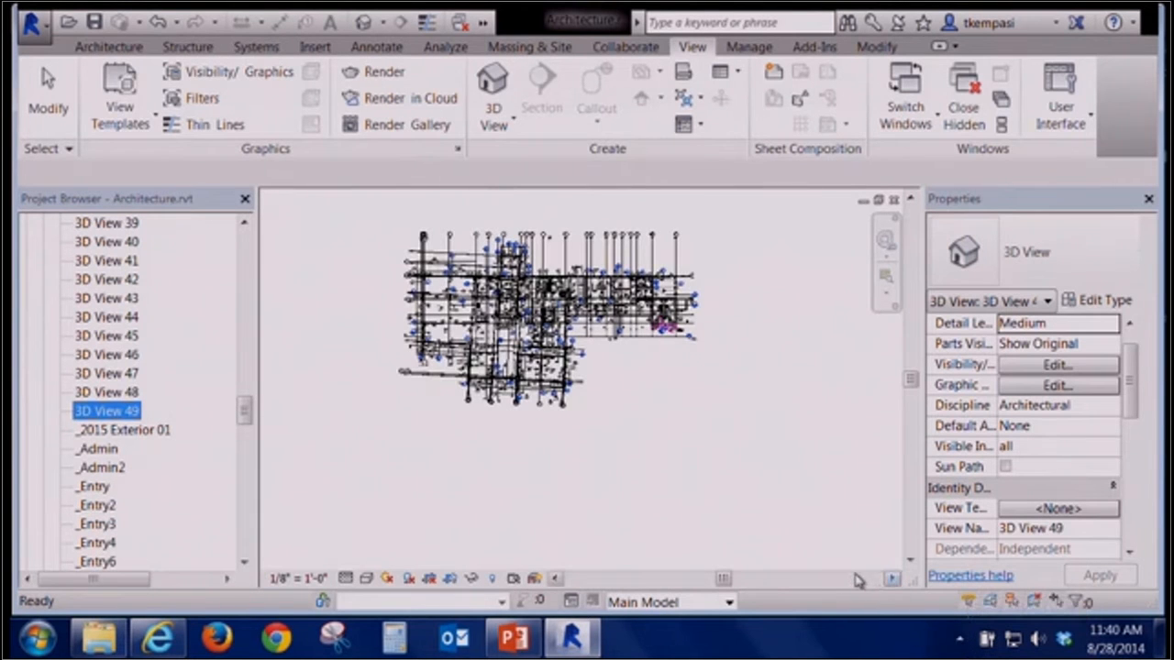
# Cycle through the open view windows to the 3D View 47 camera view
pyautogui.click(821, 515)
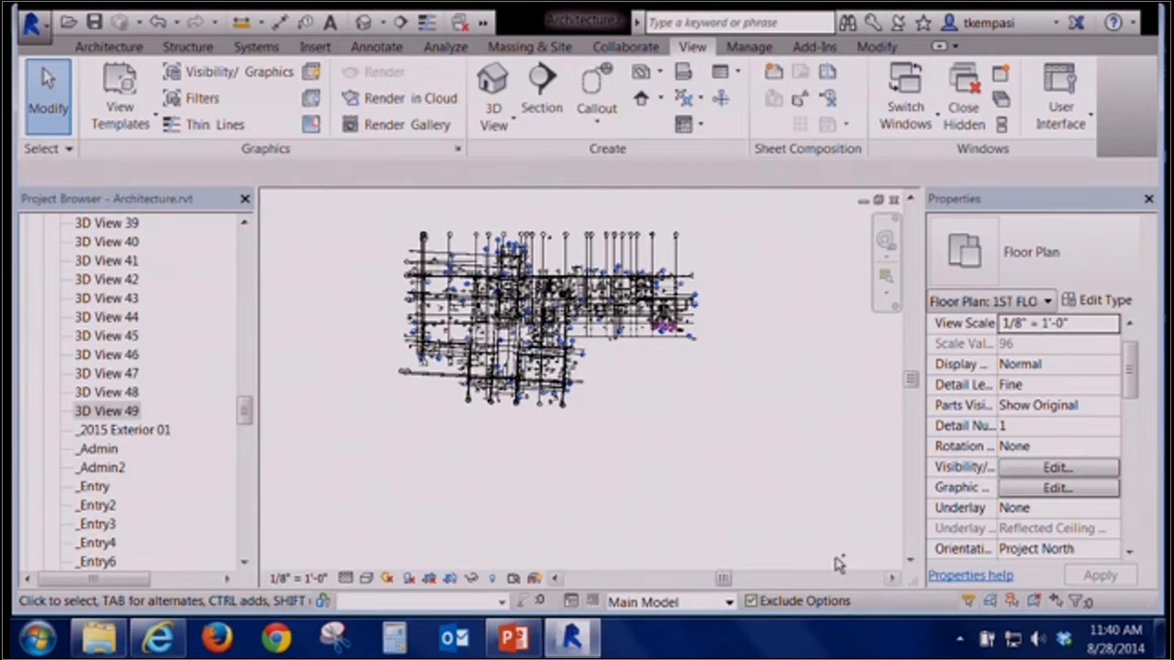
pyautogui.hotkey('ctrl', 'Tab')
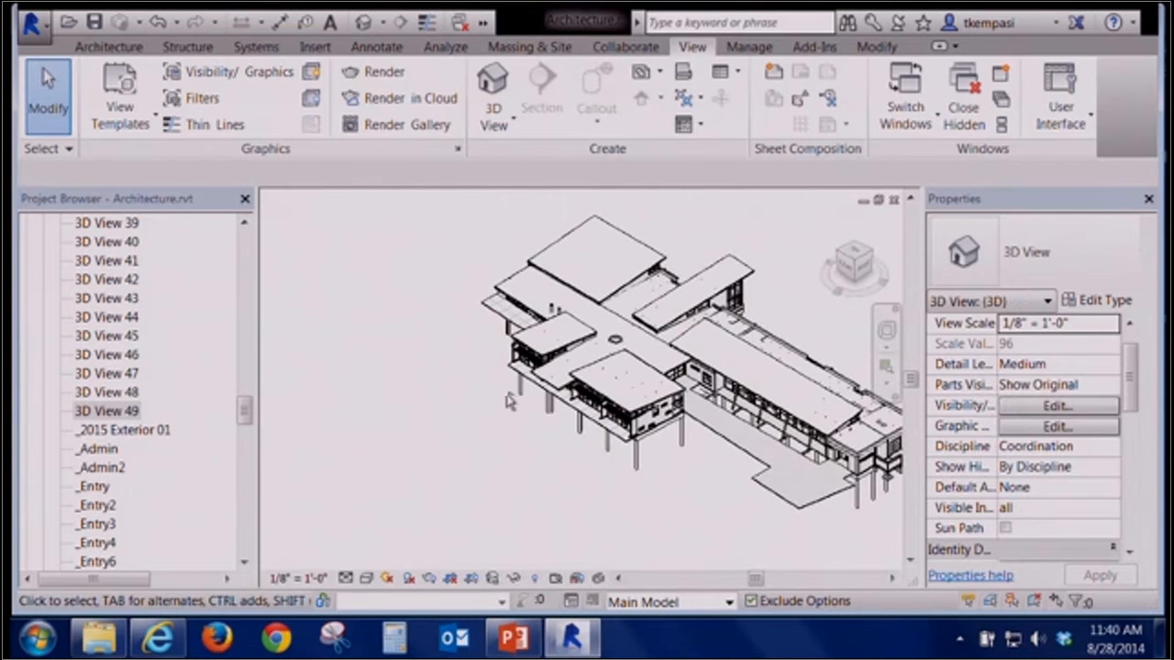
pyautogui.hotkey('ctrl', 'Tab')
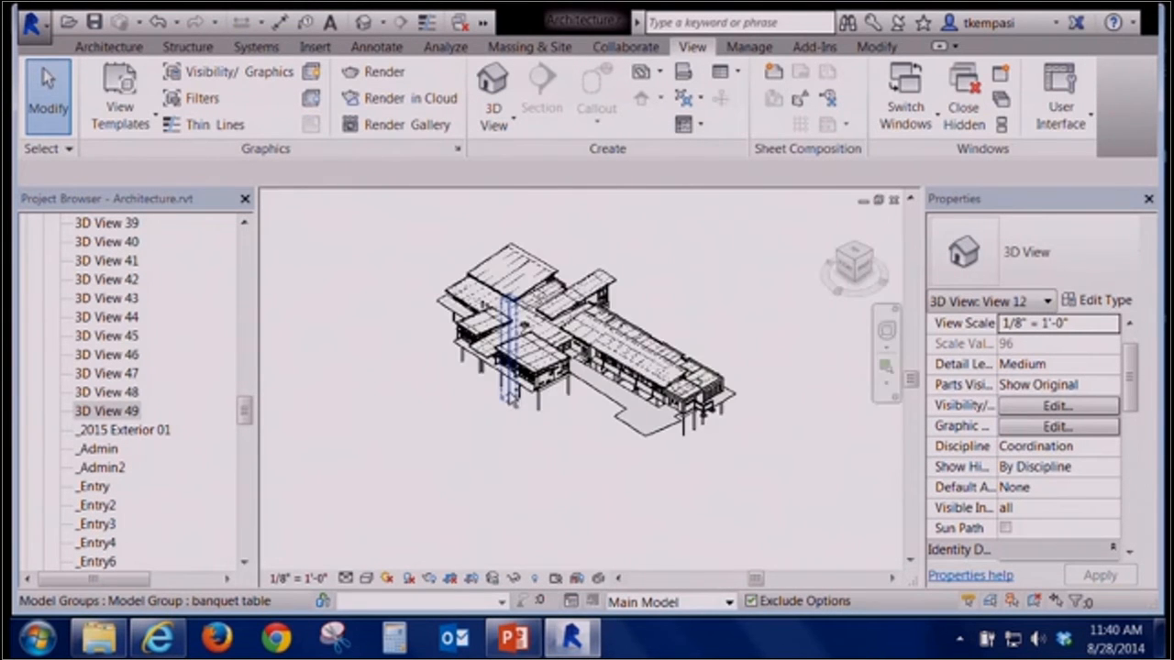
pyautogui.hotkey('ctrl', 'Tab')
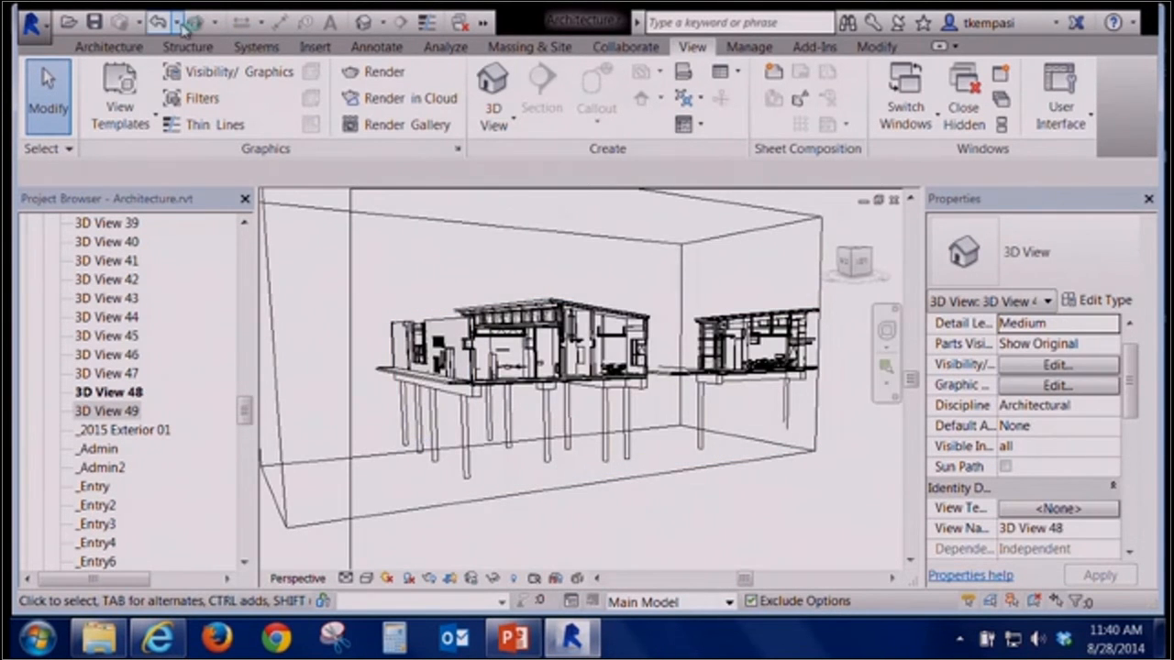
pyautogui.hotkey('ctrl', 'Tab')
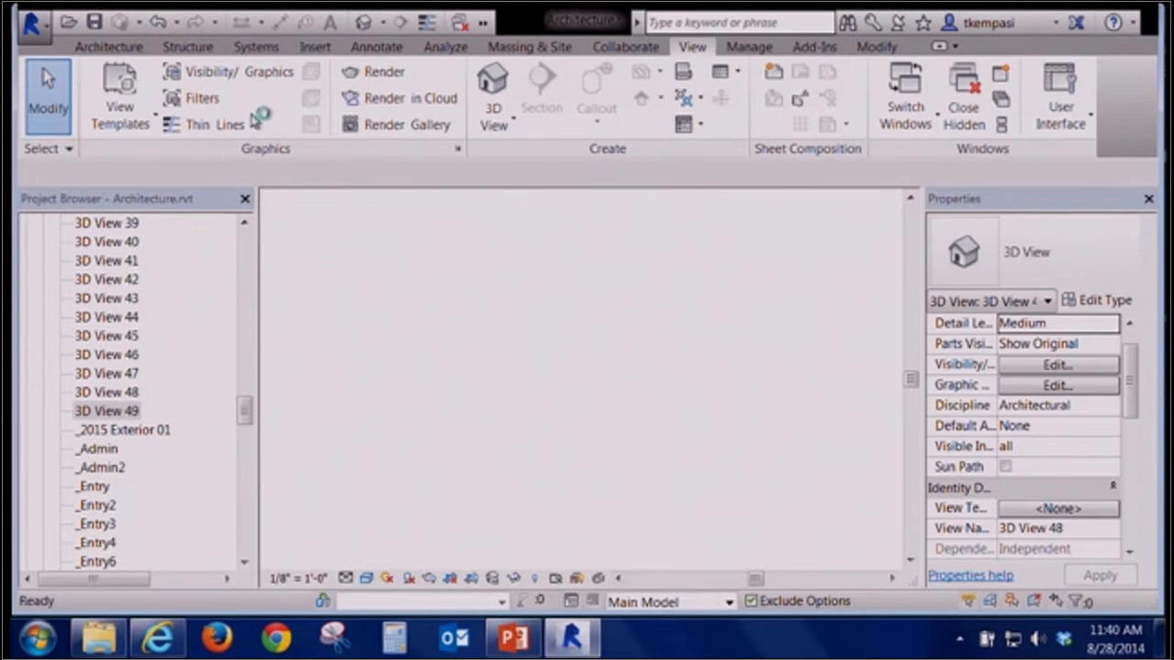
pyautogui.hotkey('ctrl', 'Tab')
pyautogui.hotkey('ctrl', 'Tab')
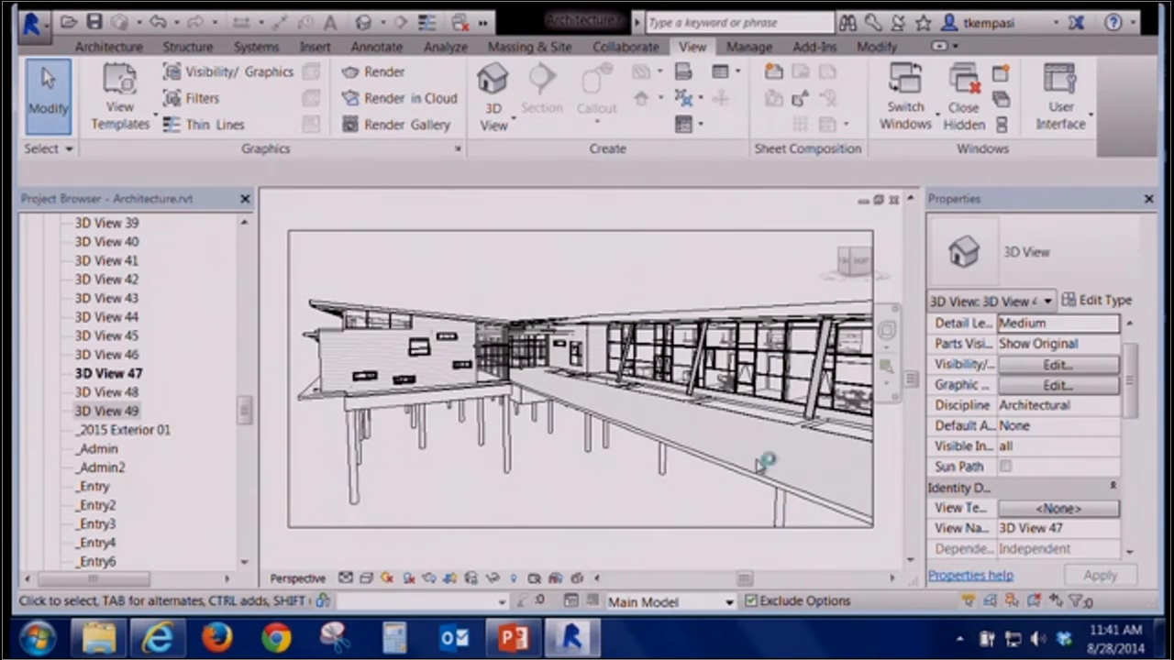
# Open the camera view's graphic display options and review the model display style list, then cancel
pyautogui.click(872, 467)
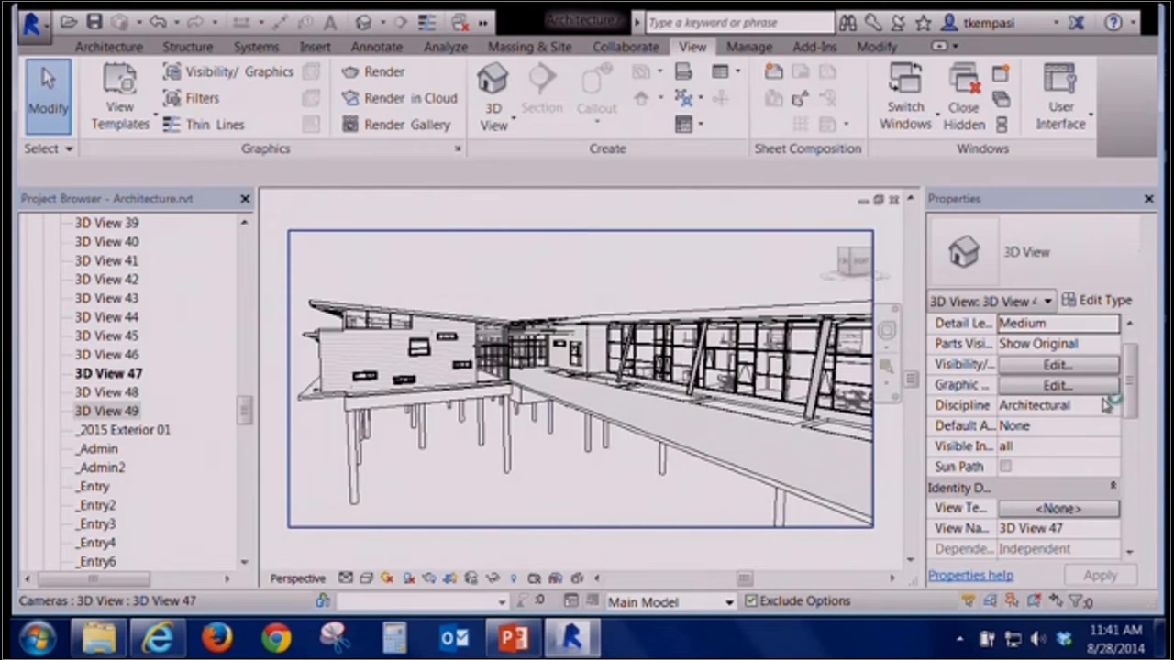
pyautogui.moveTo(1134, 376); pyautogui.dragTo(1139, 363)
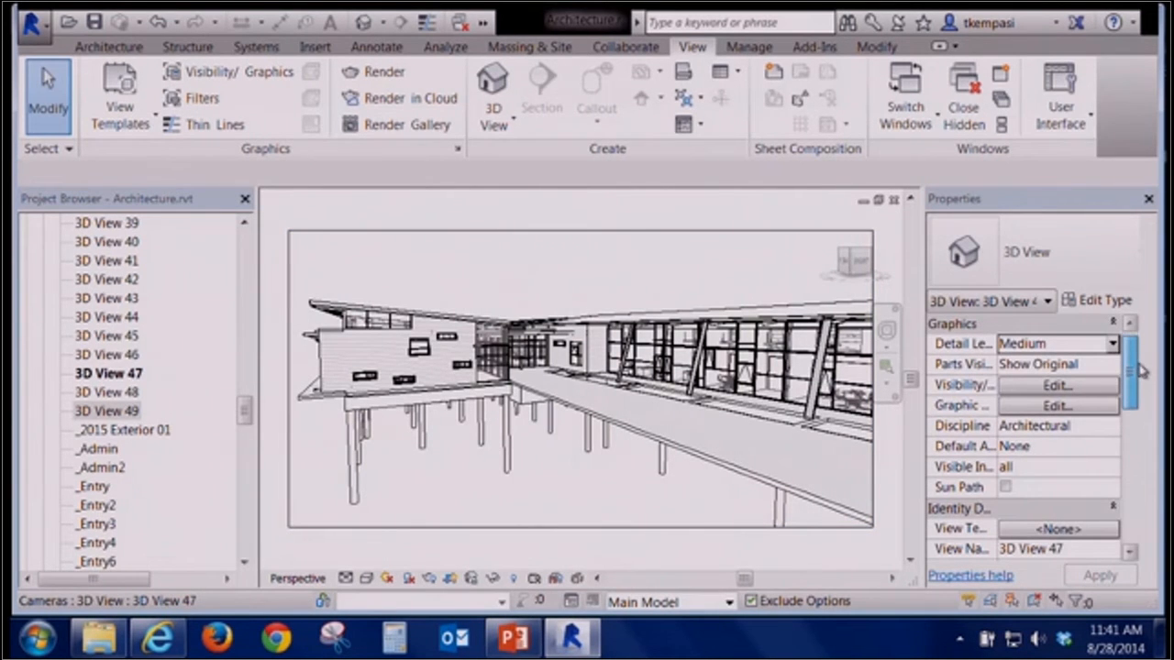
pyautogui.click(1106, 391)
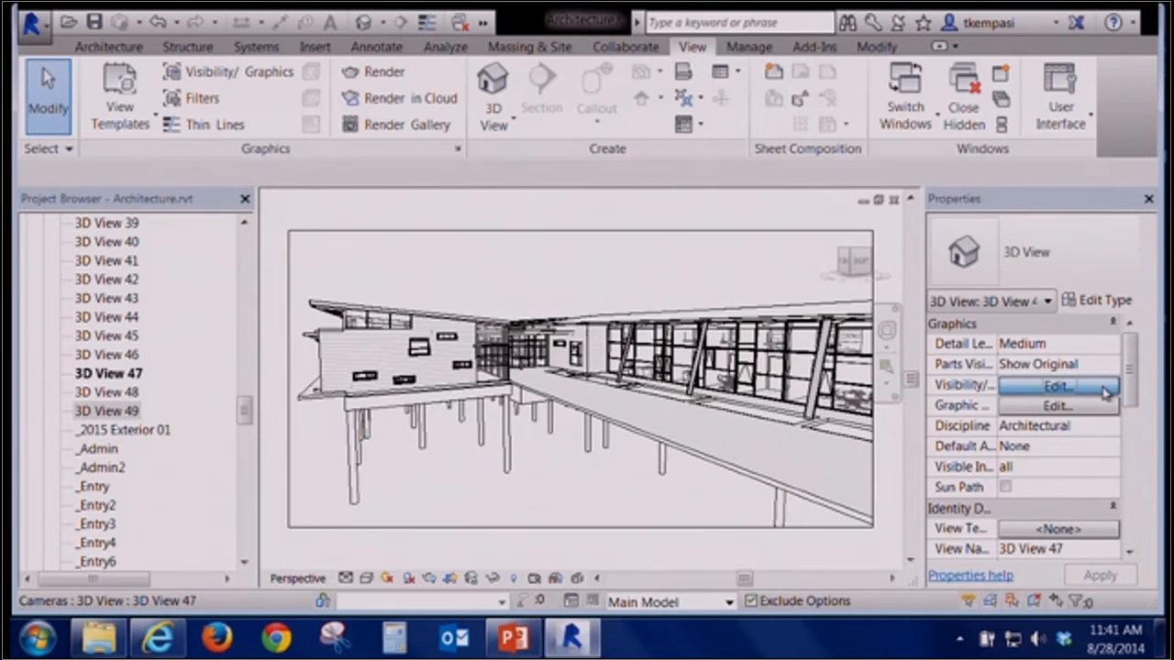
pyautogui.click(756, 611)
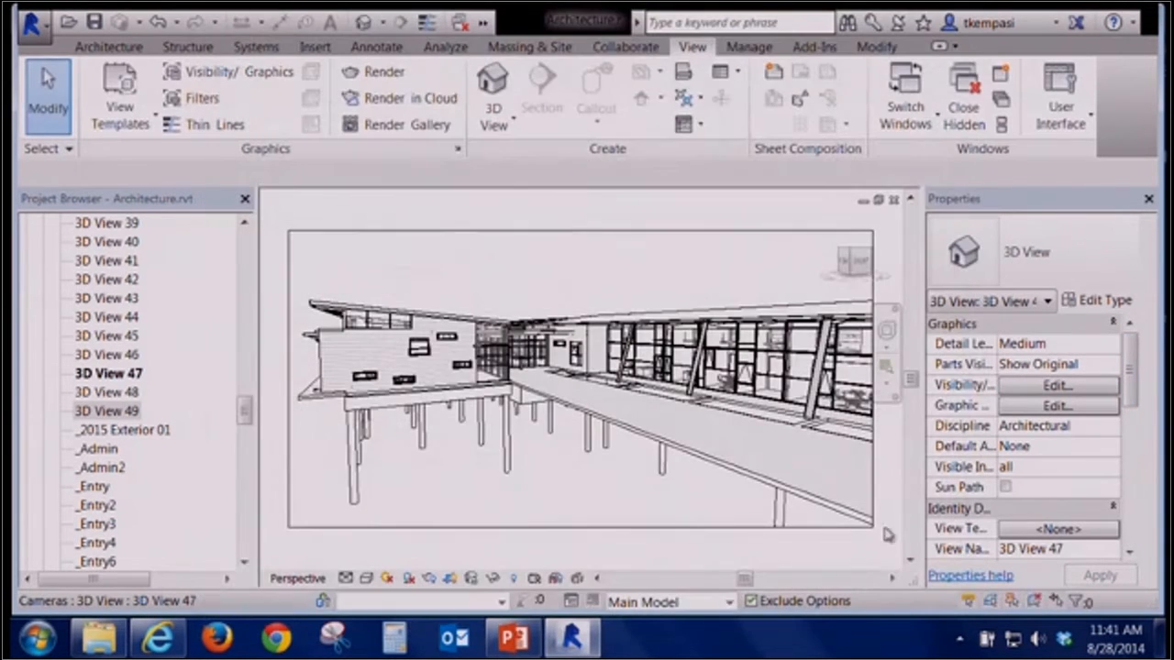
pyautogui.click(1100, 407)
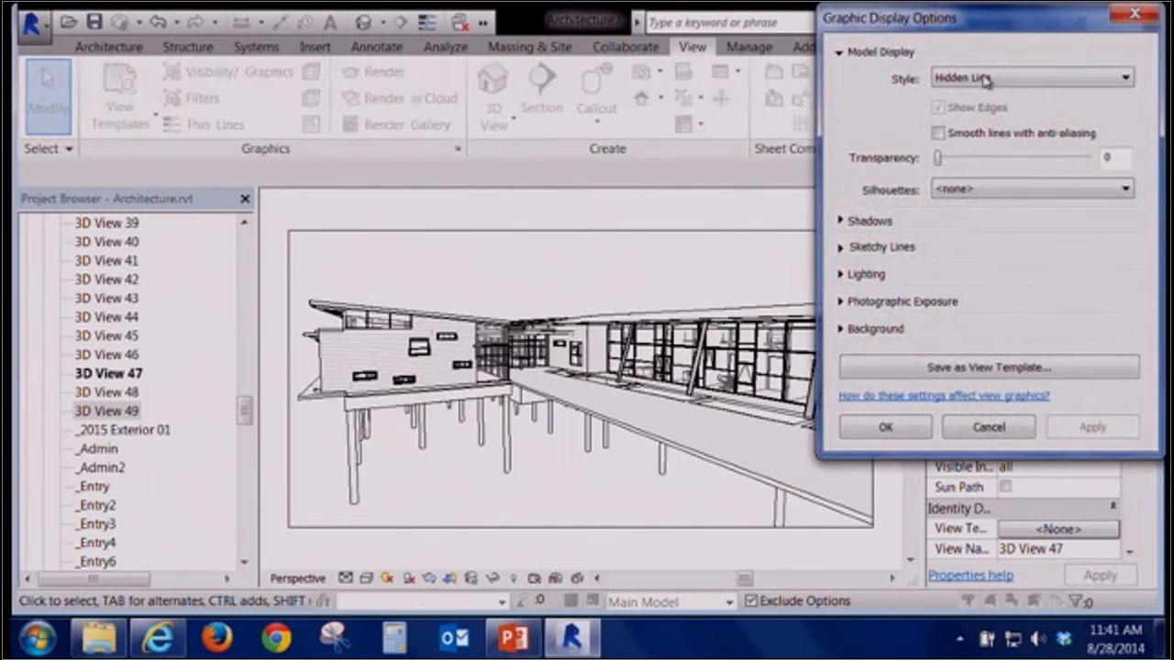
pyautogui.moveTo(975, 22); pyautogui.dragTo(730, 70)
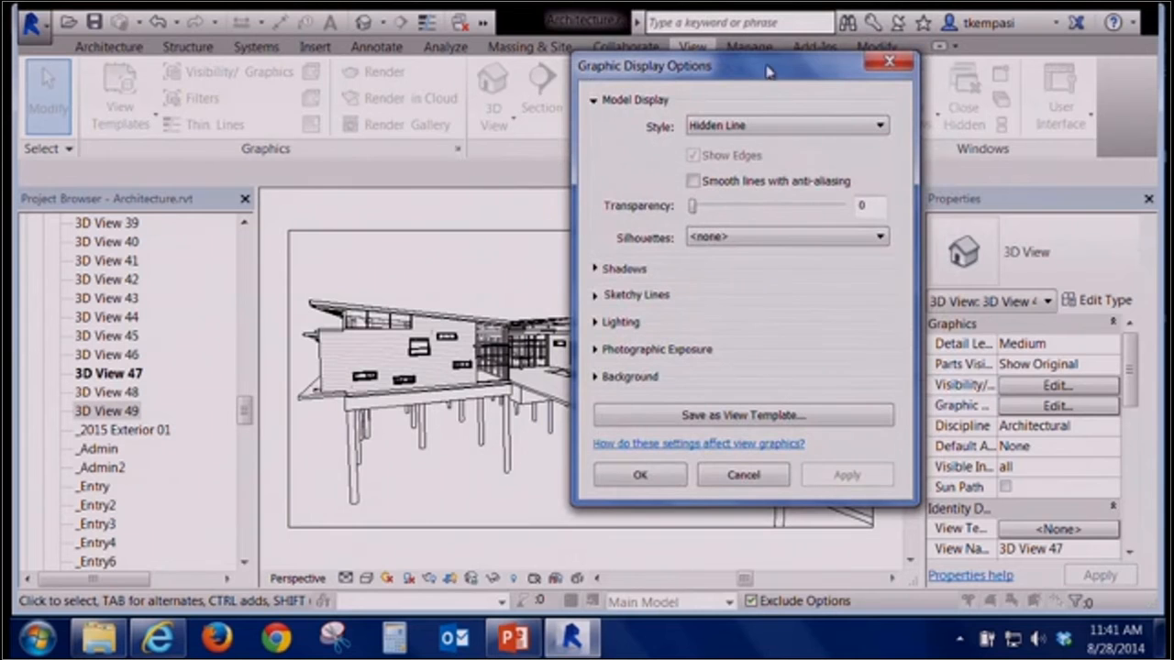
pyautogui.click(736, 125)
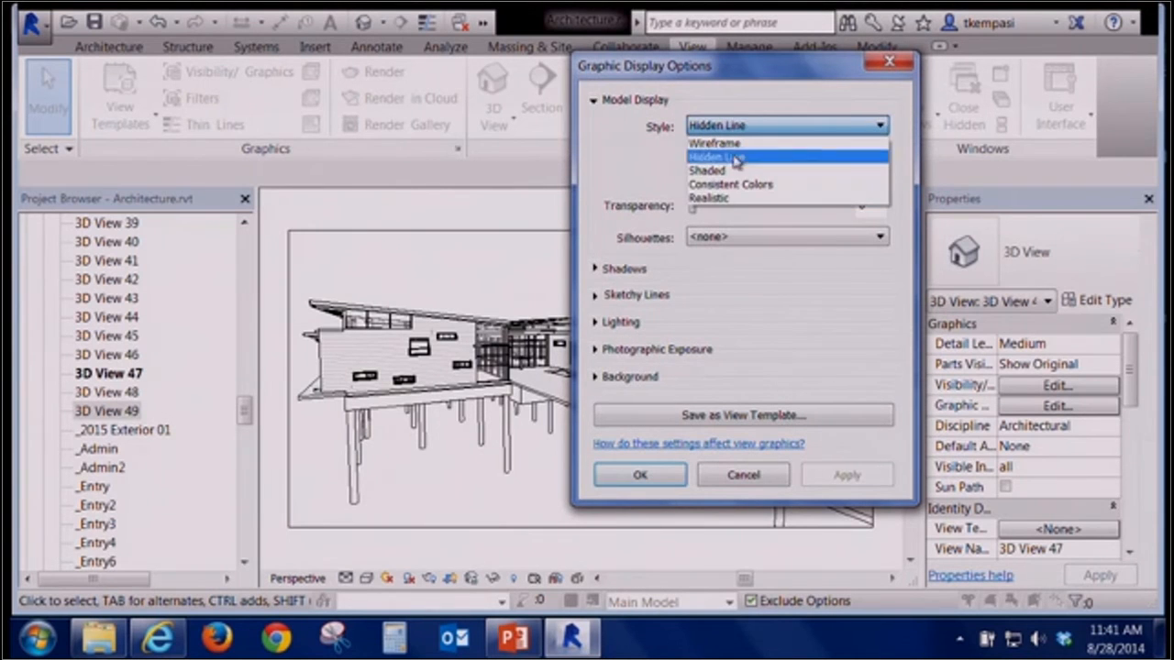
pyautogui.click(764, 483)
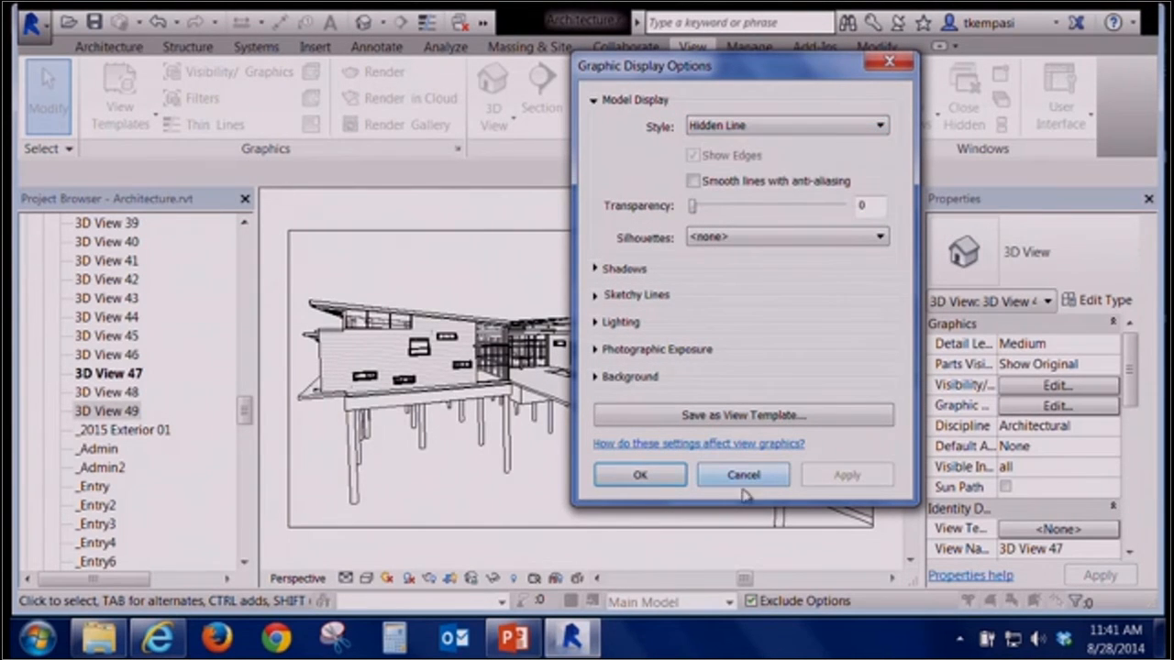
pyautogui.click(759, 473)
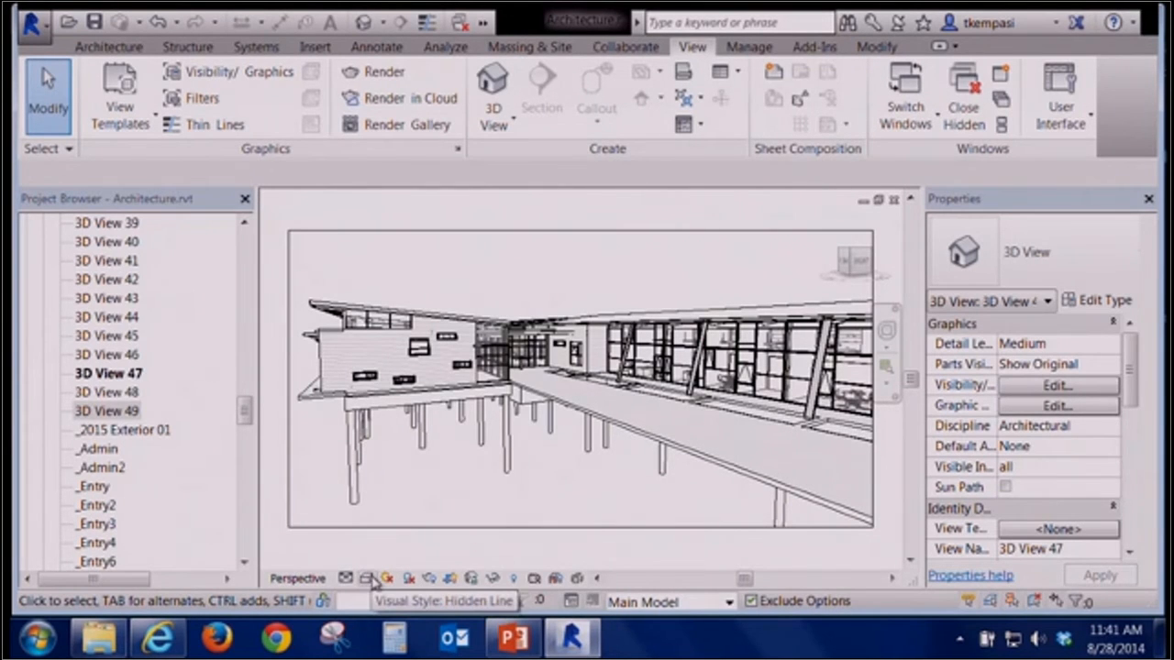
# Switch the camera view's visual style to Wireframe and back to Hidden Line
pyautogui.click(366, 578)
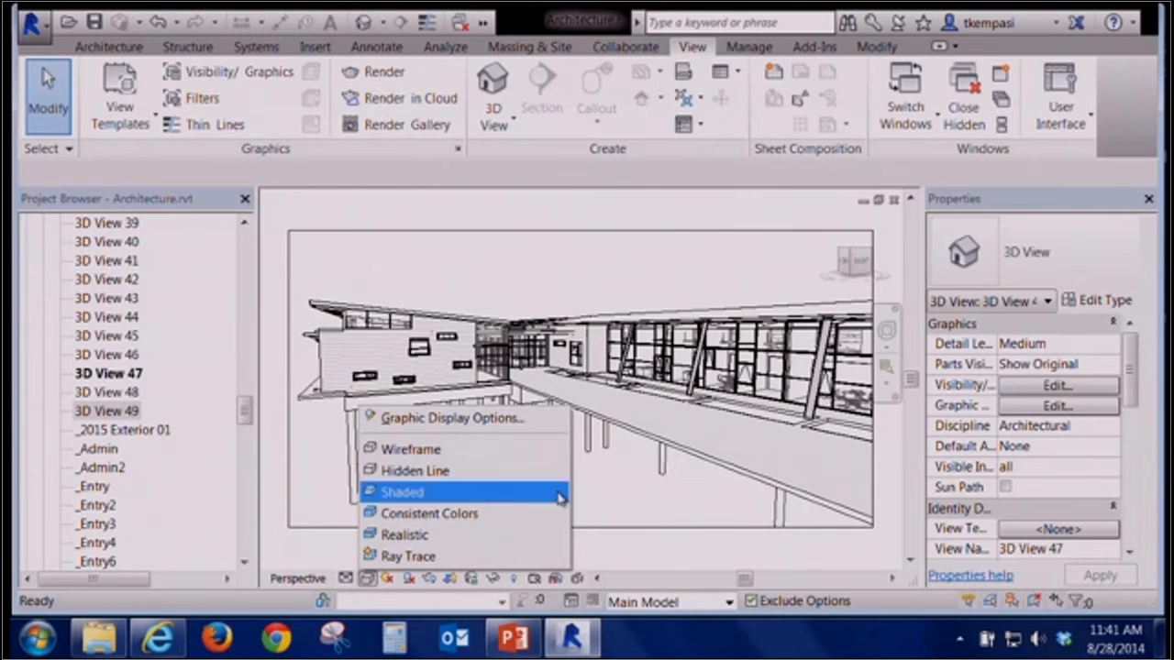
pyautogui.click(441, 451)
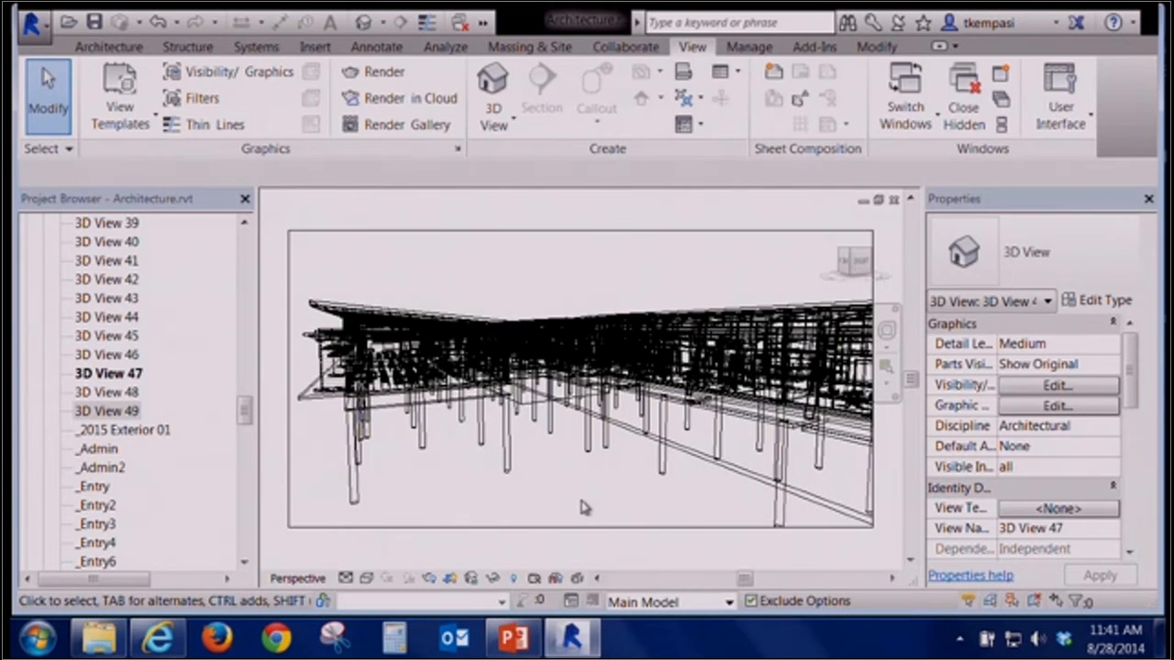
pyautogui.click(369, 580)
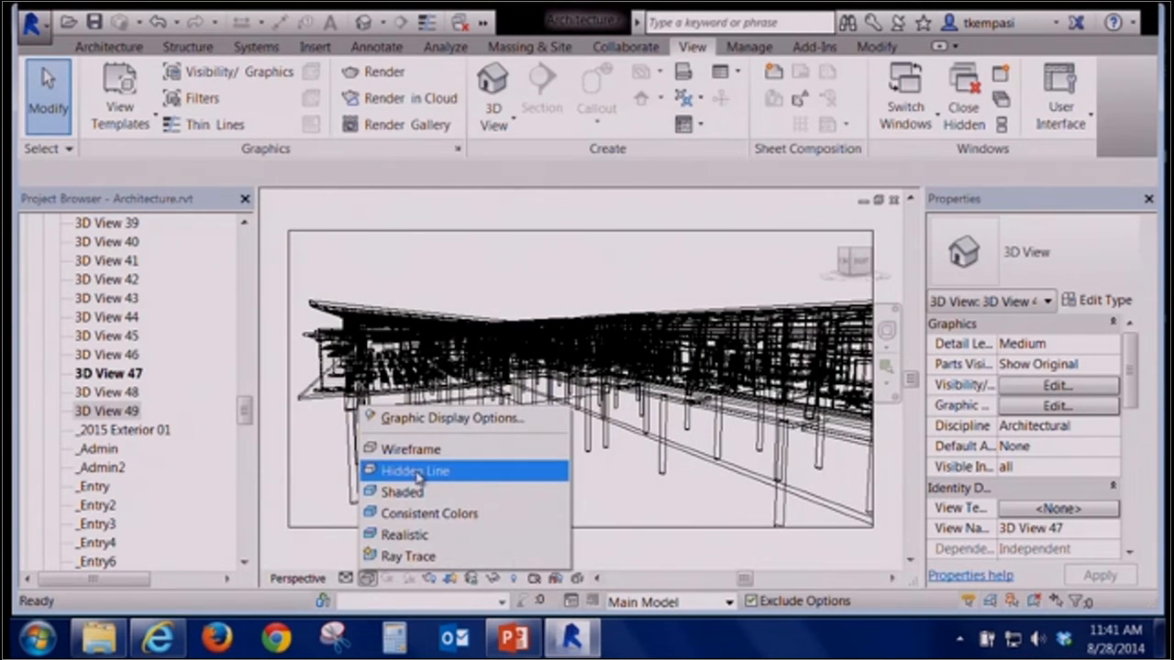
pyautogui.click(418, 471)
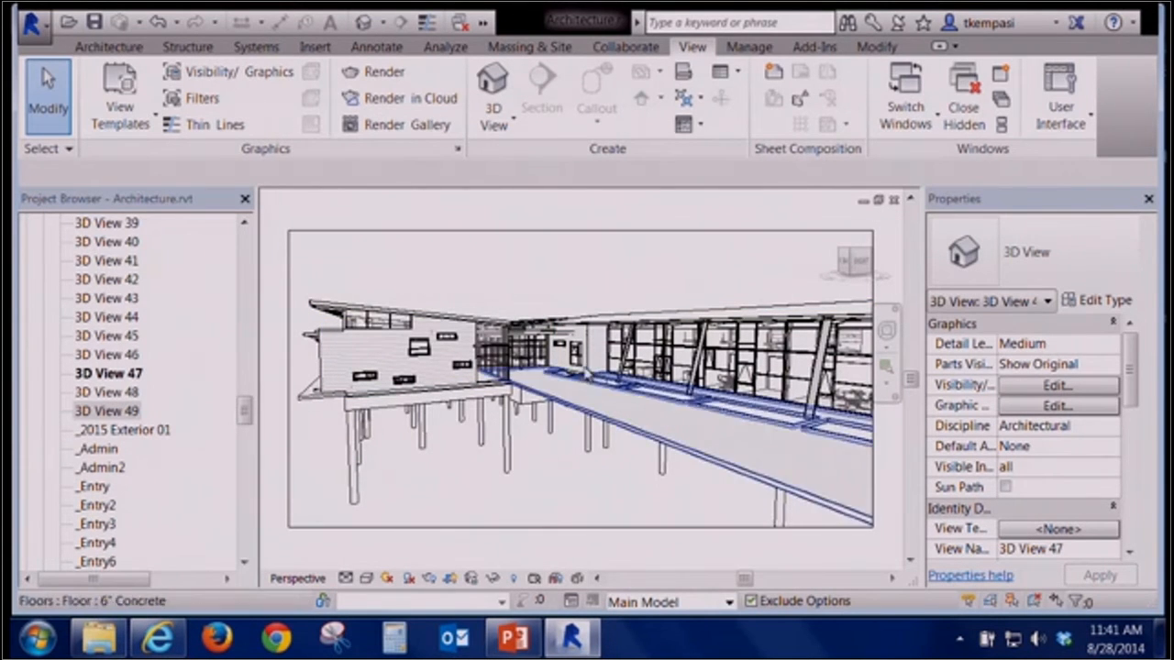
# Set the camera view's visual style to Shaded
pyautogui.scroll(6, 595, 316)
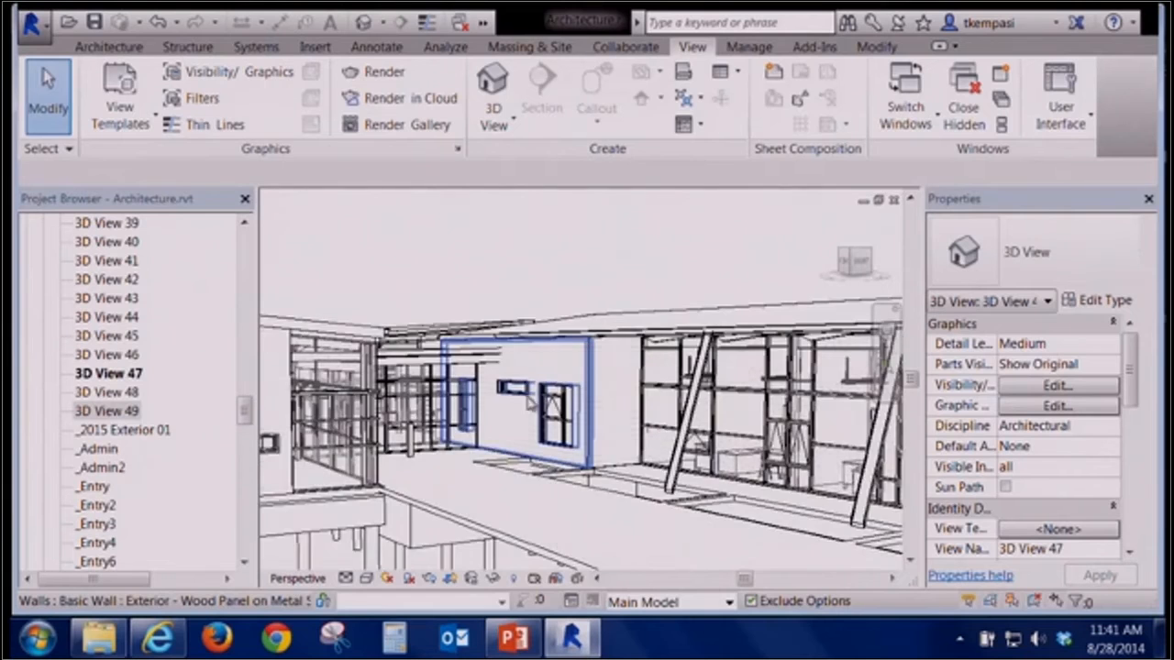
pyautogui.scroll(-1, 519, 427)
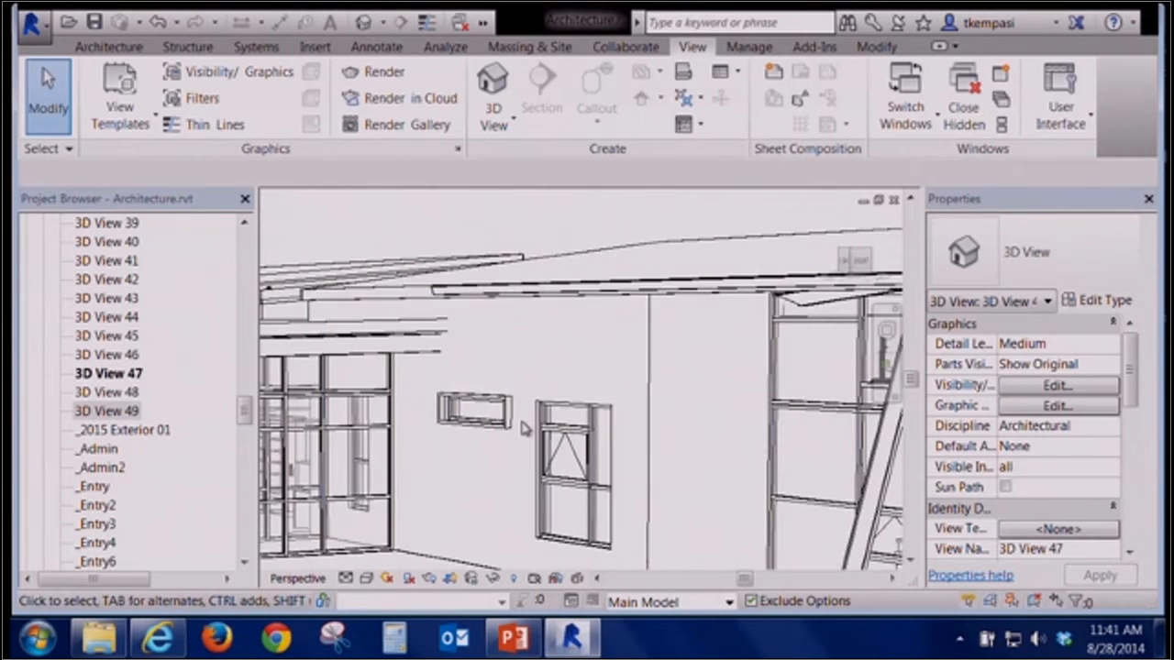
pyautogui.rightClick(657, 207)
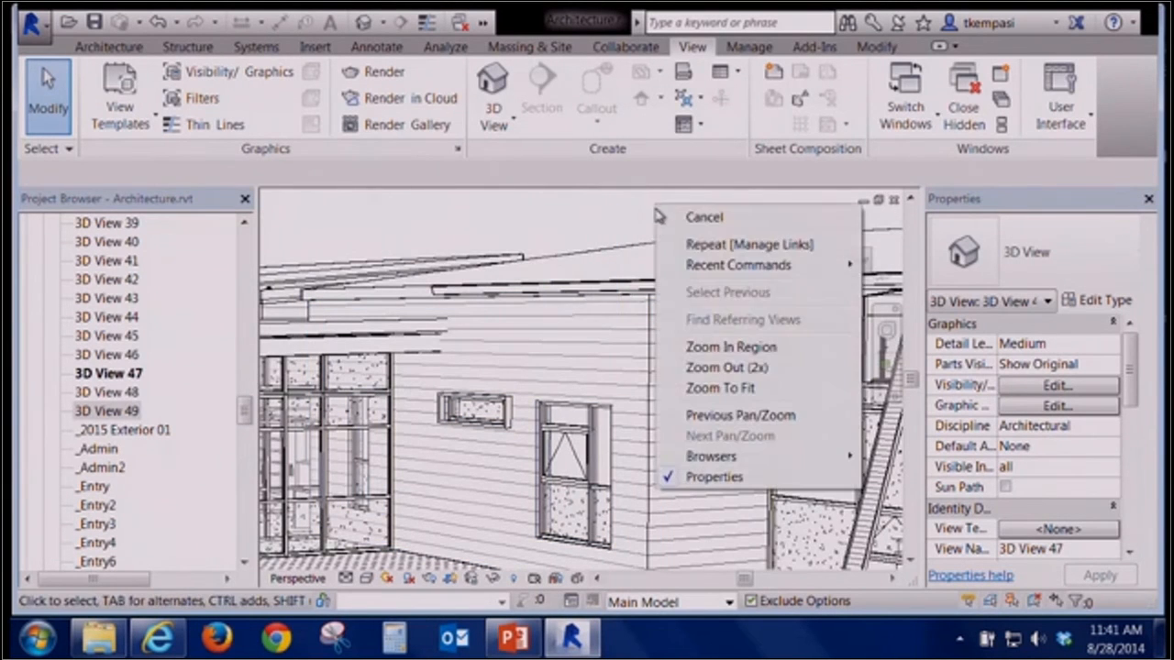
pyautogui.click(720, 388)
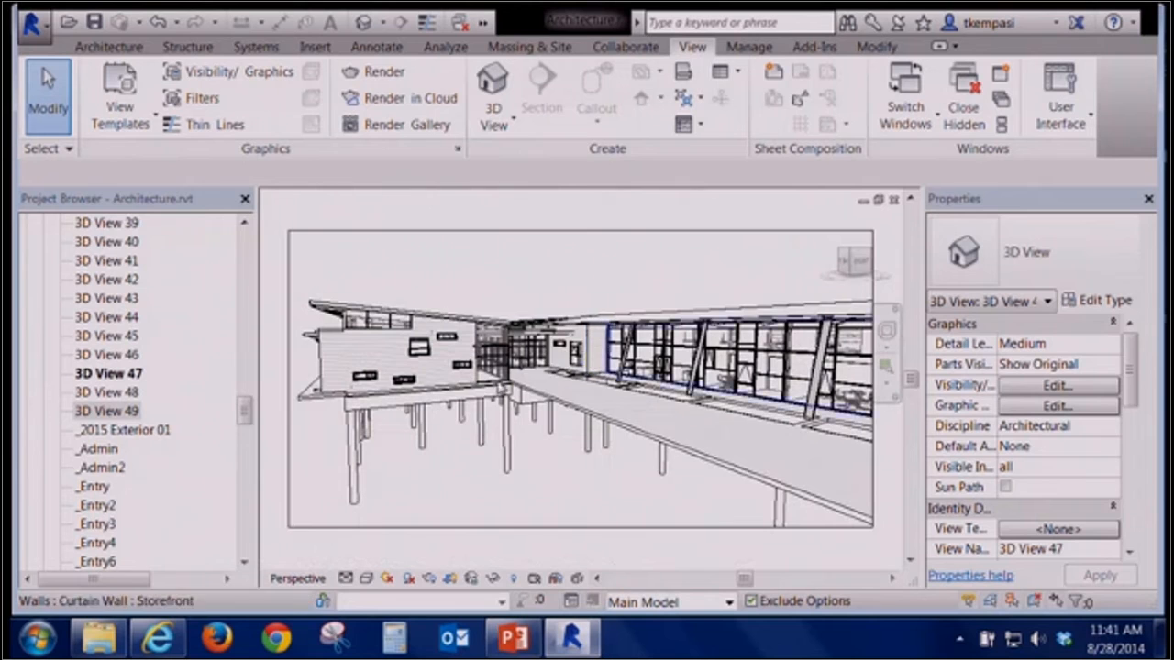
pyautogui.click(366, 578)
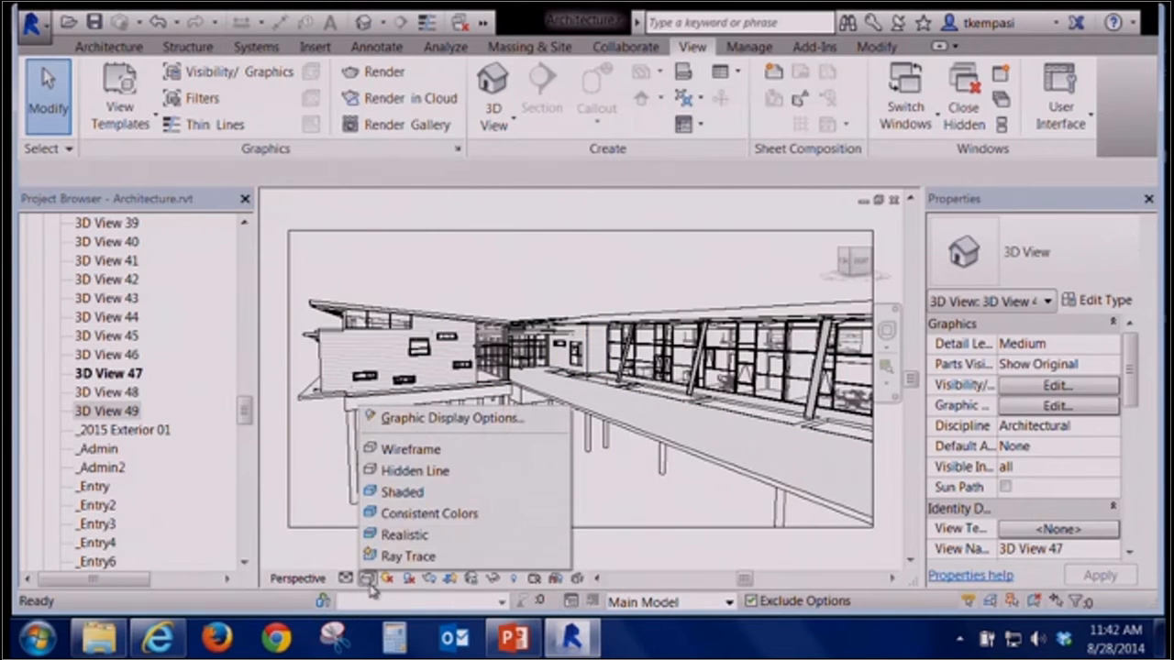
pyautogui.click(409, 493)
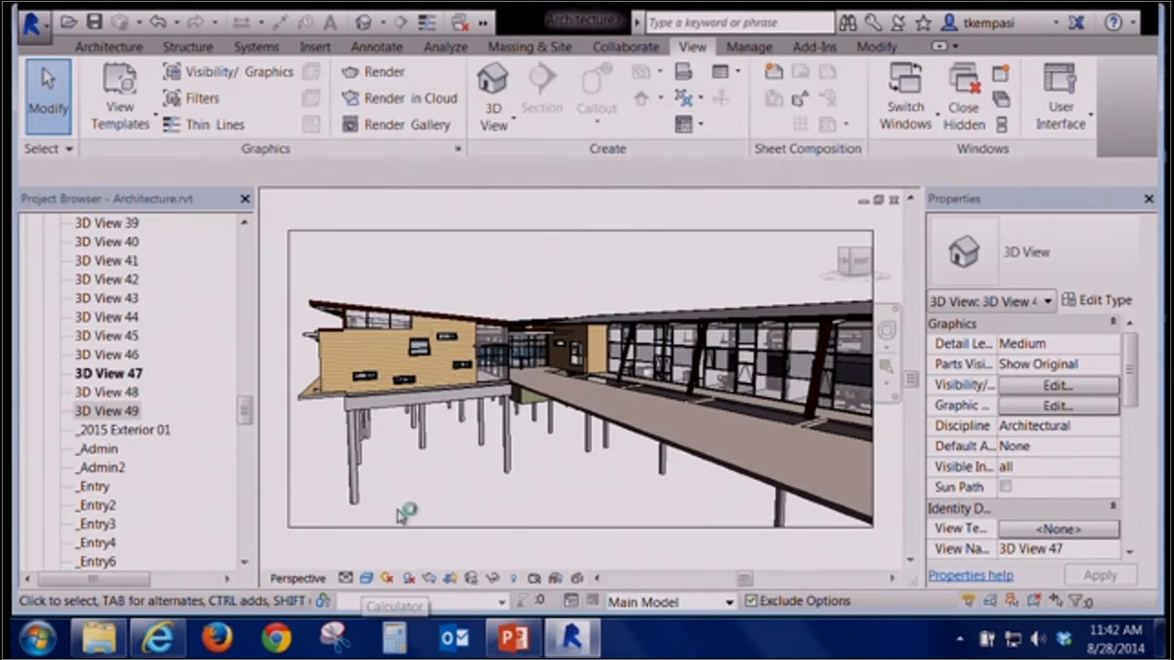
# Inspect the exterior wood panel wall's type structure and its Wood - Siding material, cancelling each dialog
pyautogui.click(410, 347)
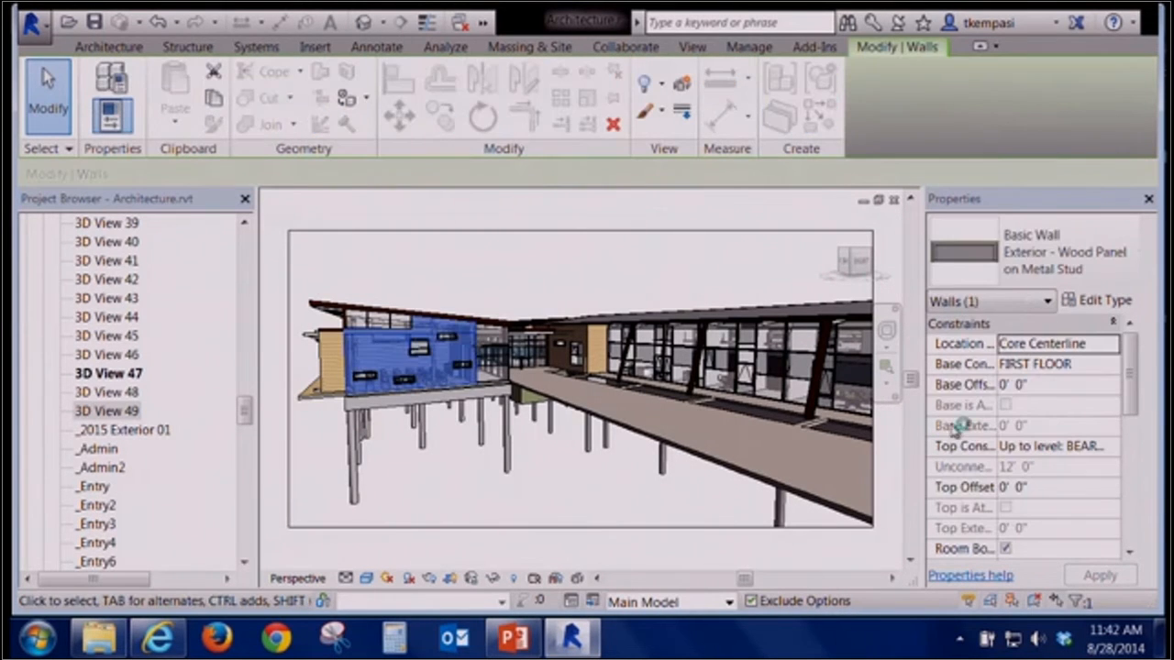
pyautogui.click(1099, 300)
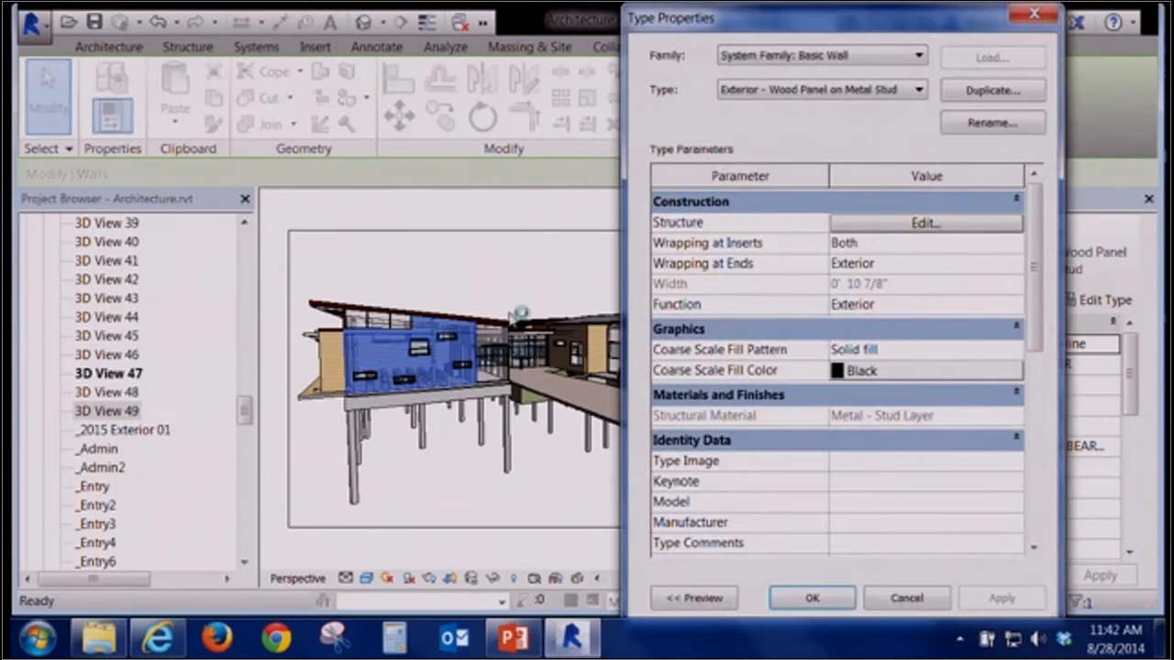
pyautogui.click(885, 230)
pyautogui.moveTo(812, 188); pyautogui.dragTo(890, 181)
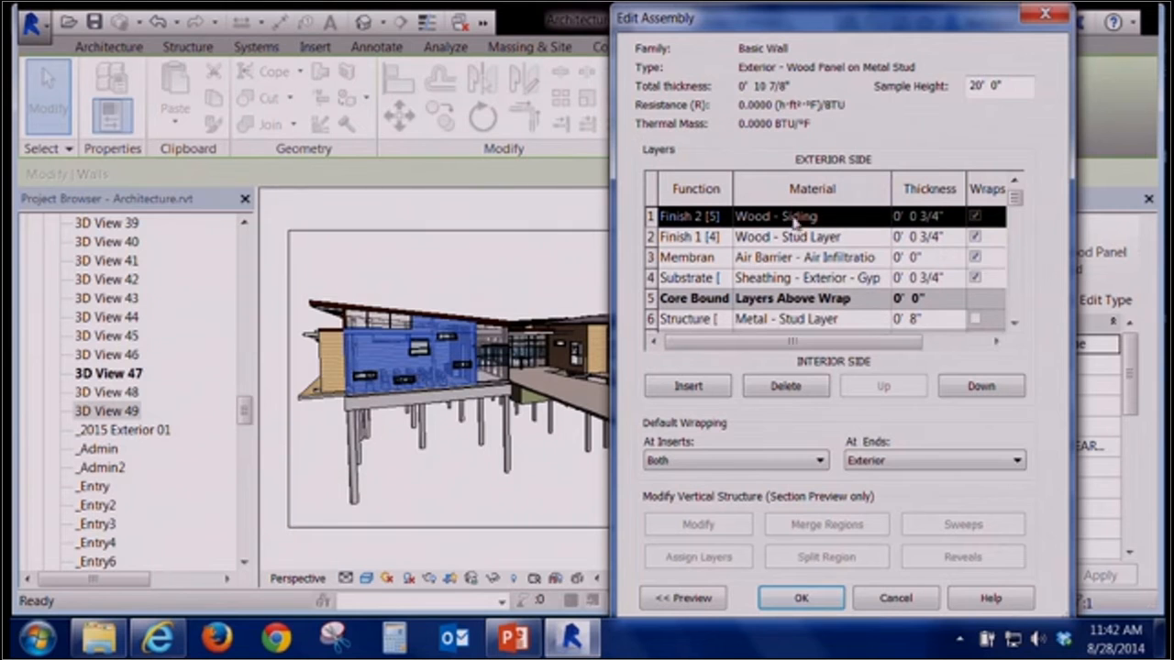
pyautogui.click(888, 220)
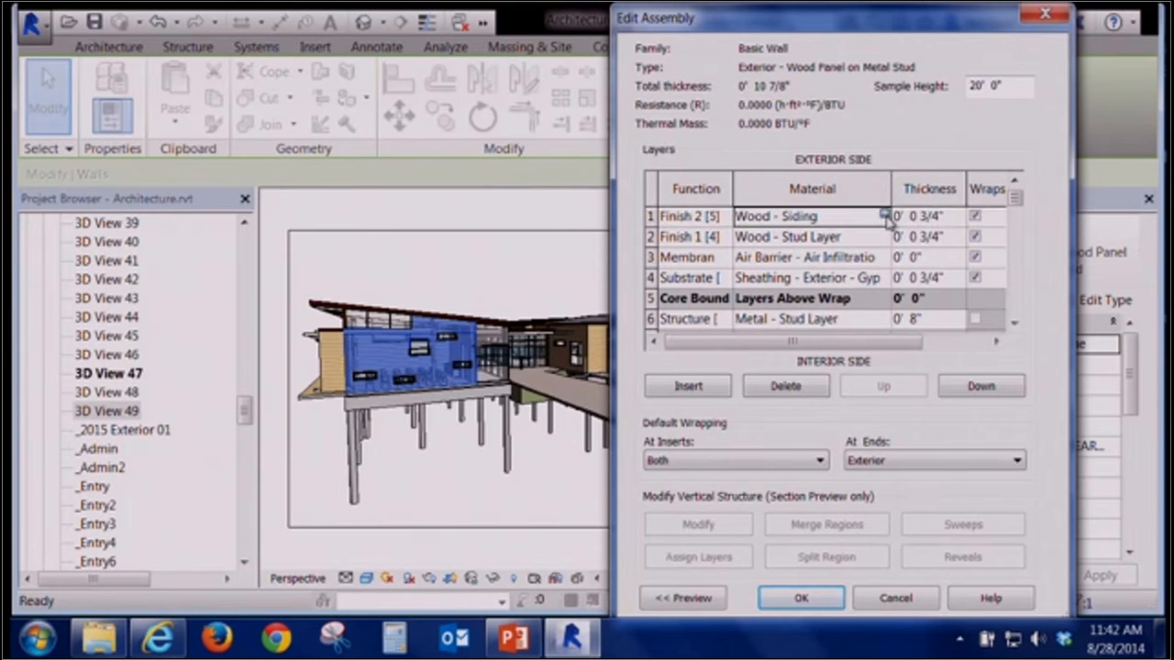
pyautogui.click(886, 217)
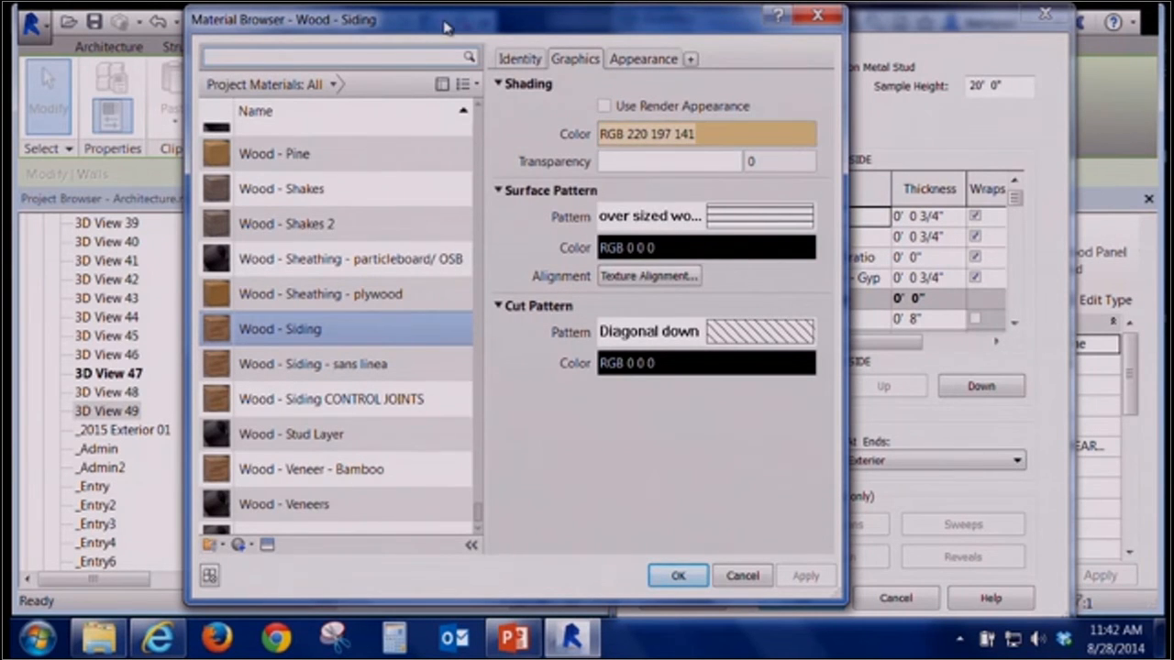
pyautogui.moveTo(444, 27); pyautogui.dragTo(754, 59)
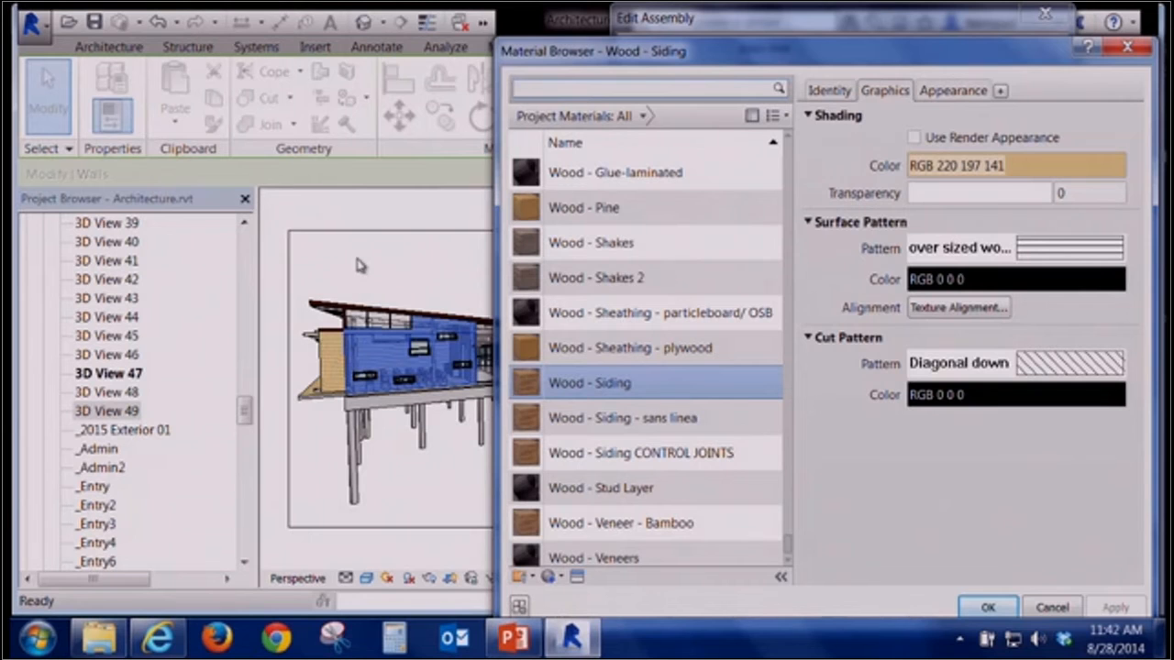
pyautogui.click(1052, 607)
pyautogui.click(894, 597)
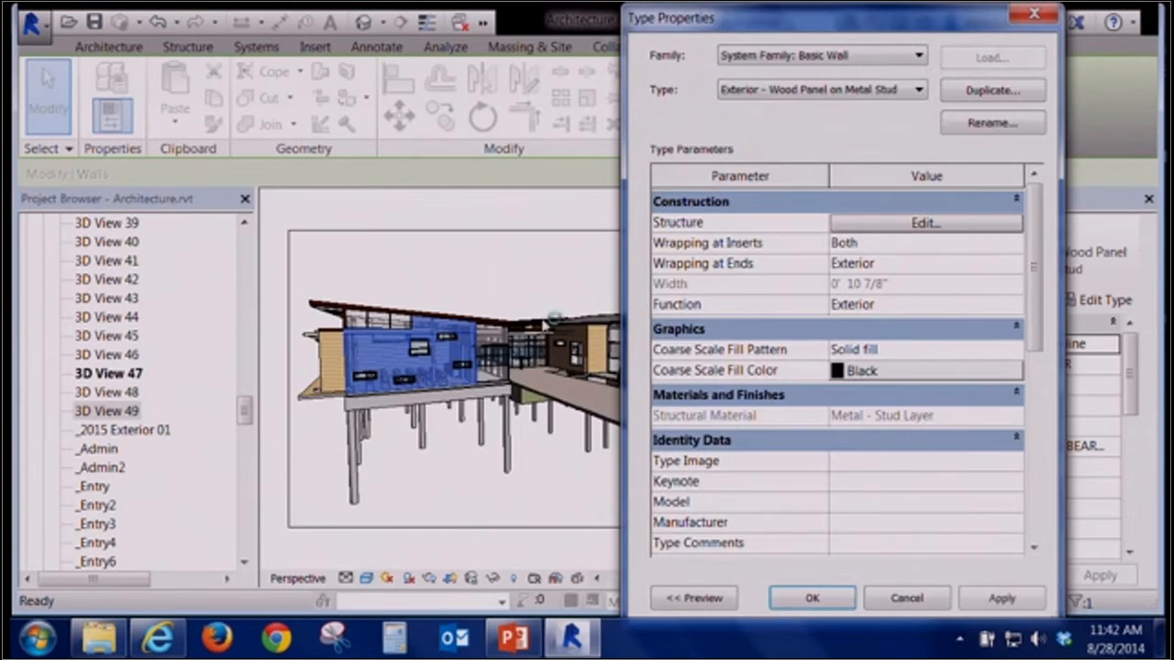
pyautogui.click(906, 598)
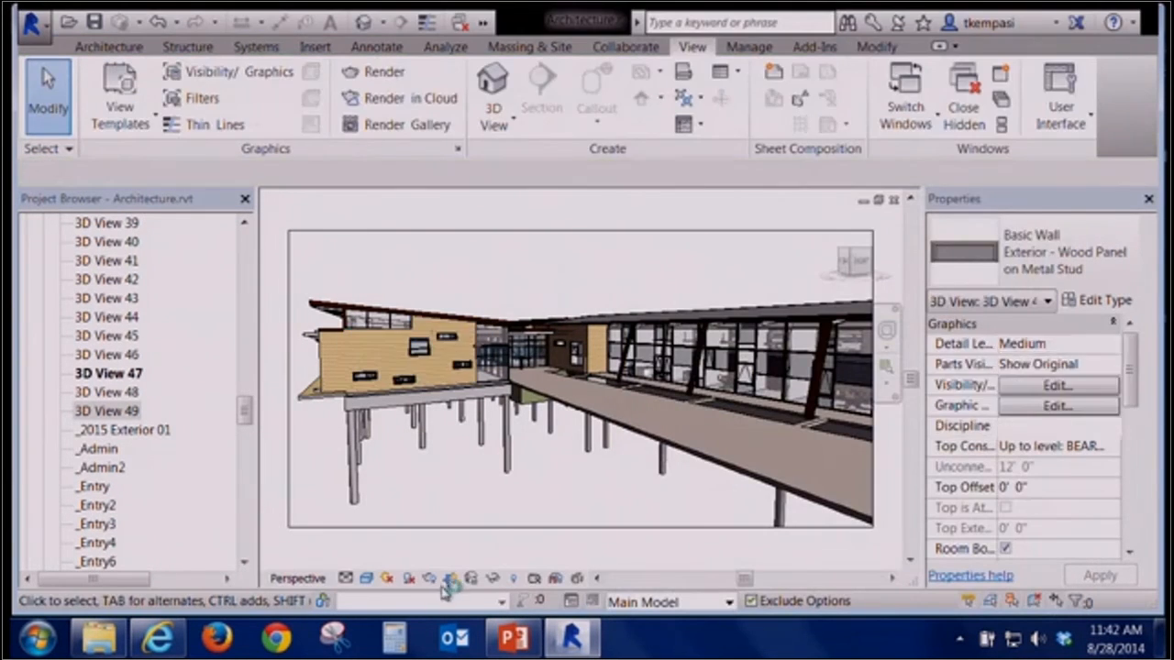
pyautogui.click(366, 578)
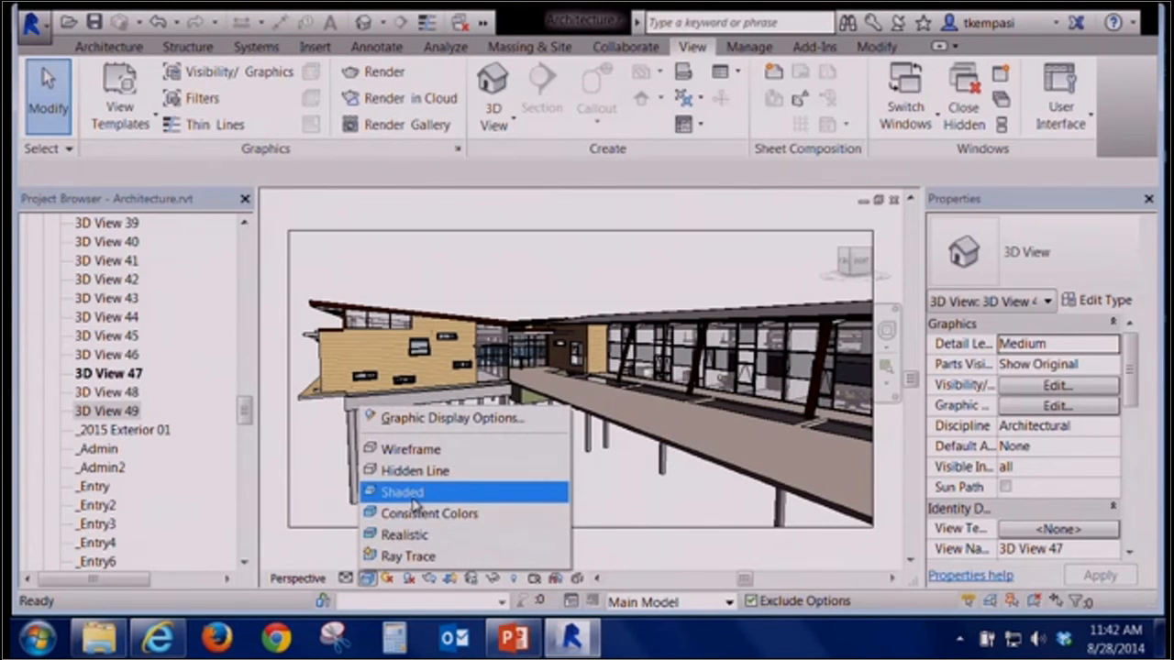
pyautogui.click(567, 290)
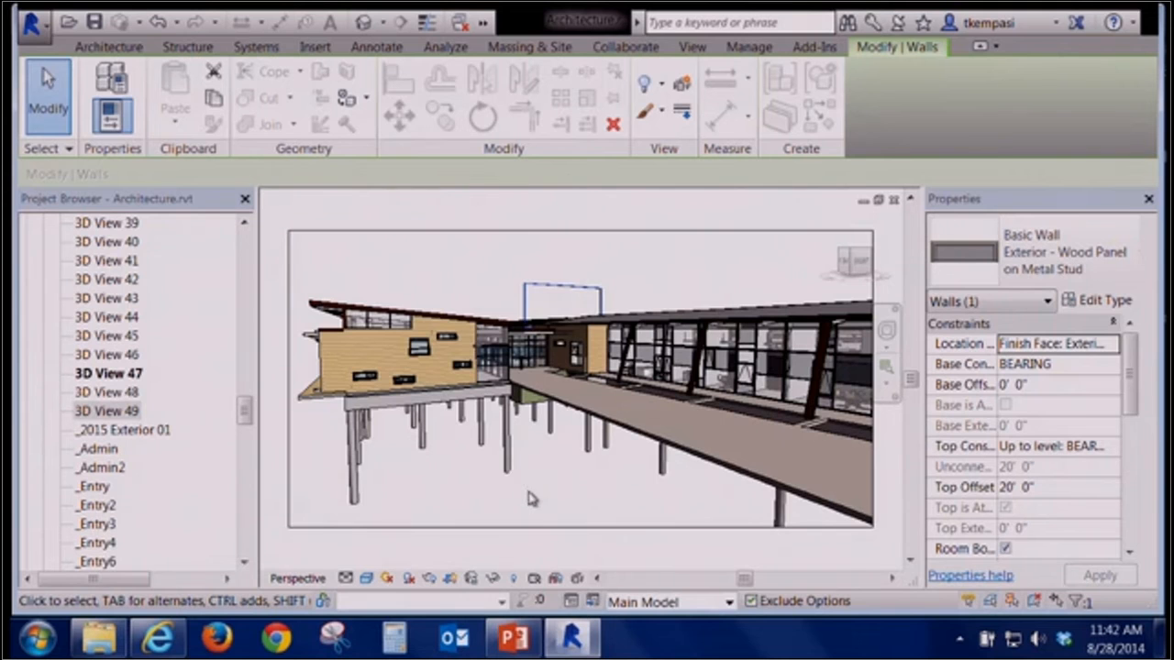
# Switch the camera view's visual style to Consistent Colors and then to Realistic
pyautogui.click(366, 578)
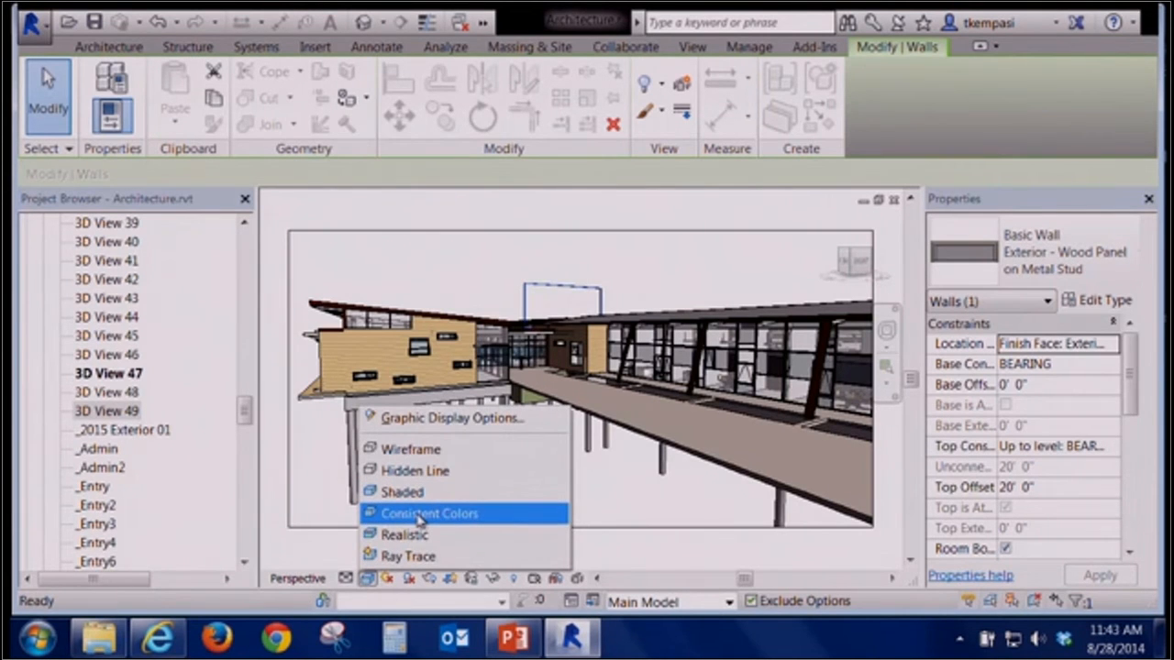
pyautogui.click(450, 516)
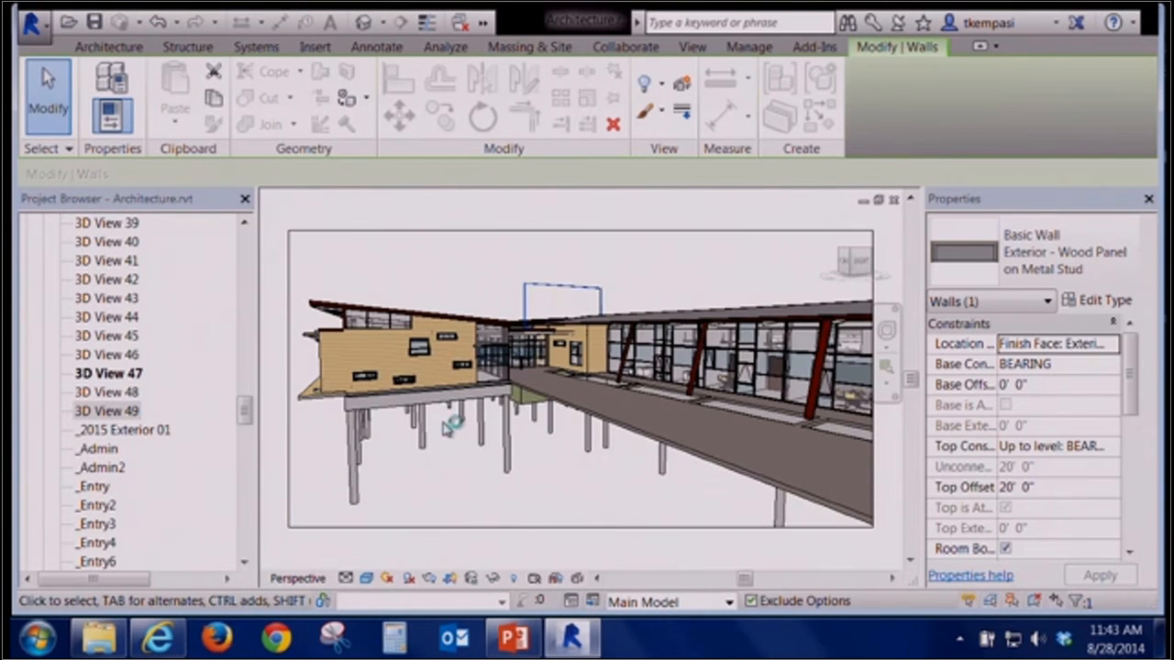
pyautogui.click(677, 263)
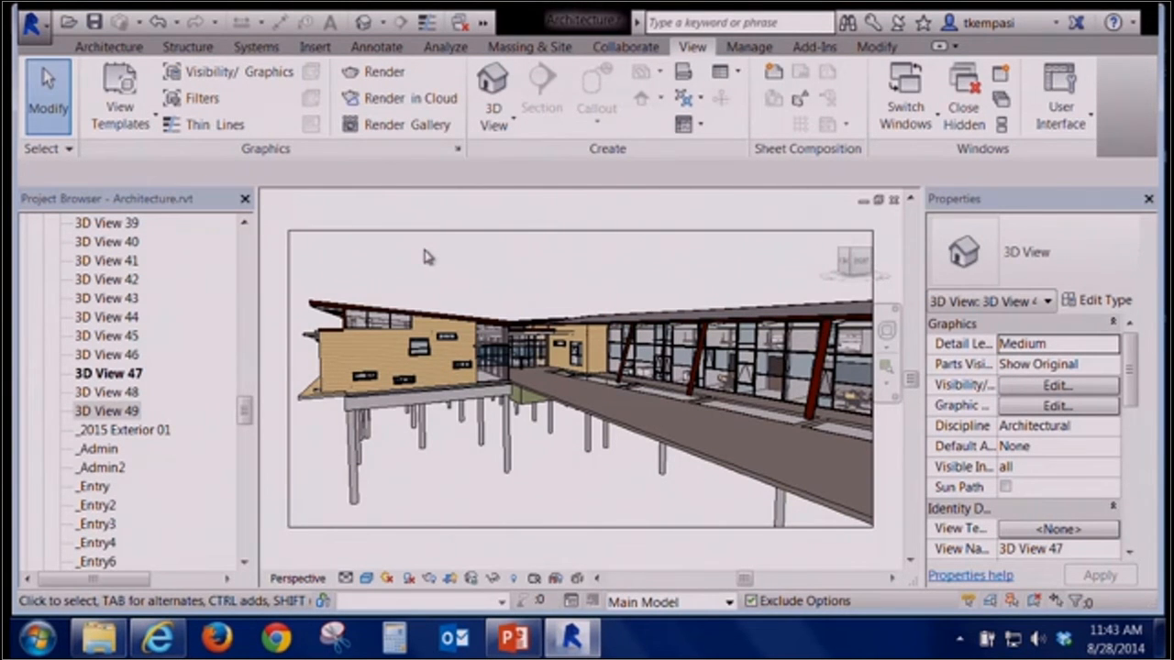
pyautogui.click(367, 578)
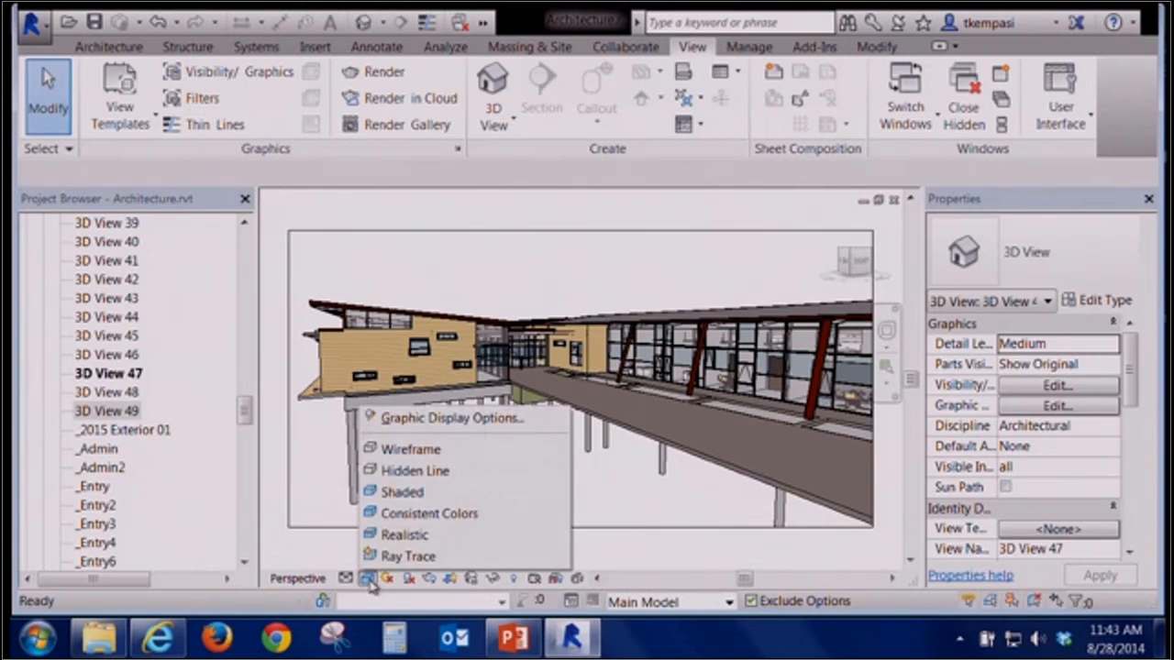
pyautogui.click(412, 541)
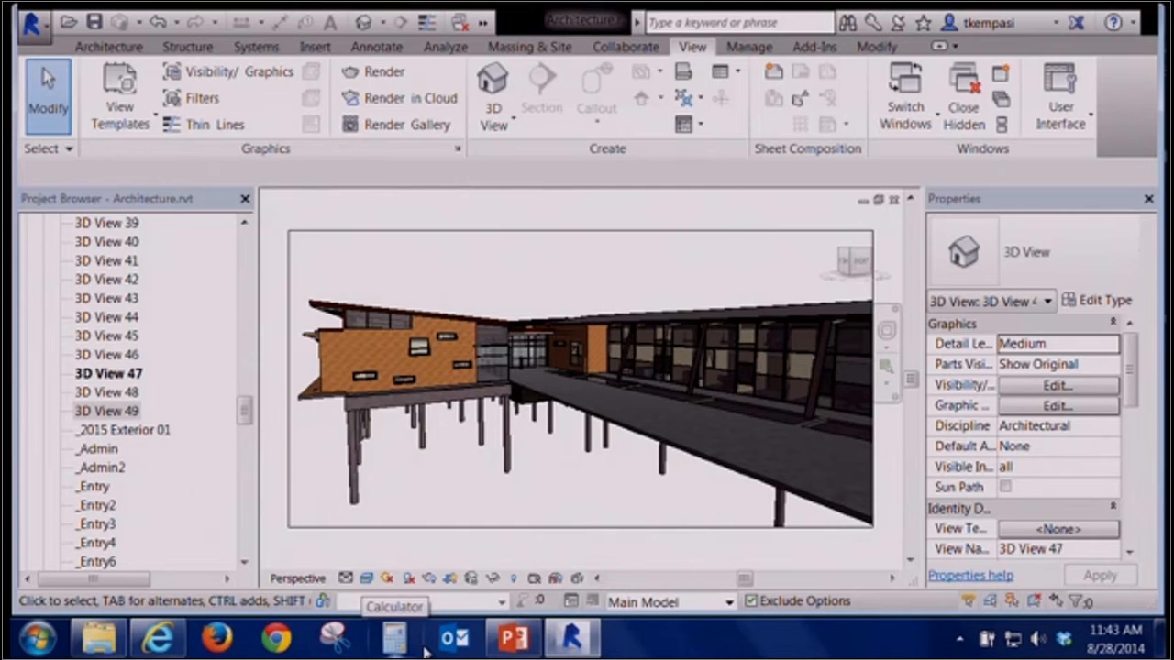
# Zoom into the wood panel wall and inspect its Wood - Siding material appearance, cancelling each dialog
pyautogui.rightClick(544, 277)
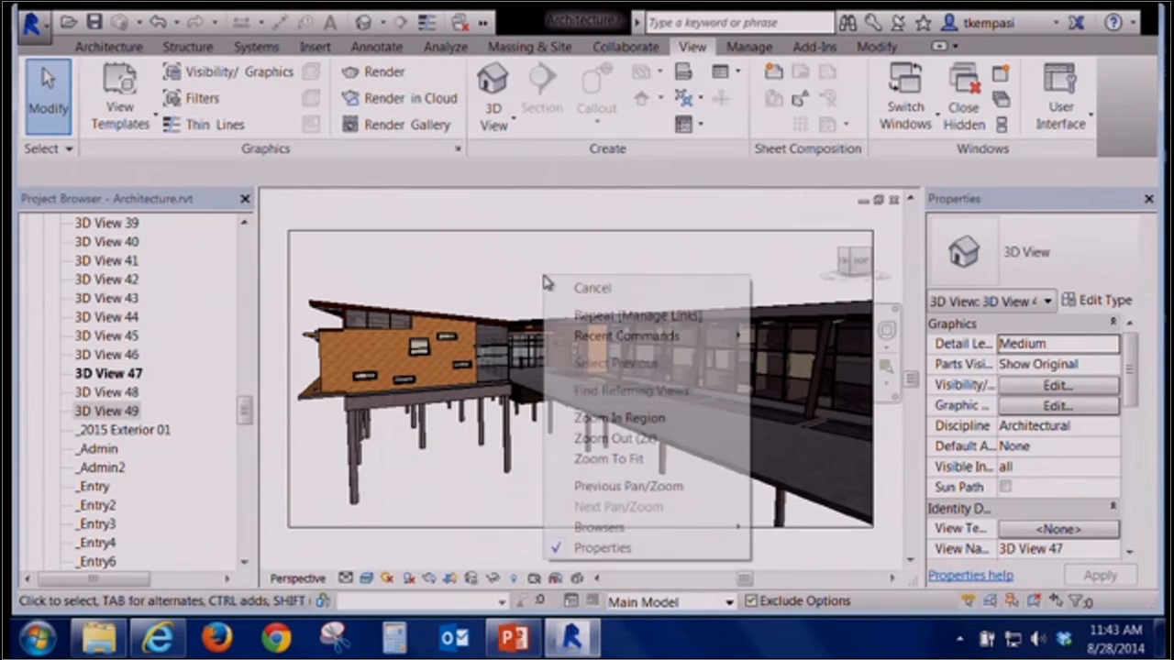
pyautogui.click(620, 418)
pyautogui.moveTo(515, 411); pyautogui.dragTo(394, 298)
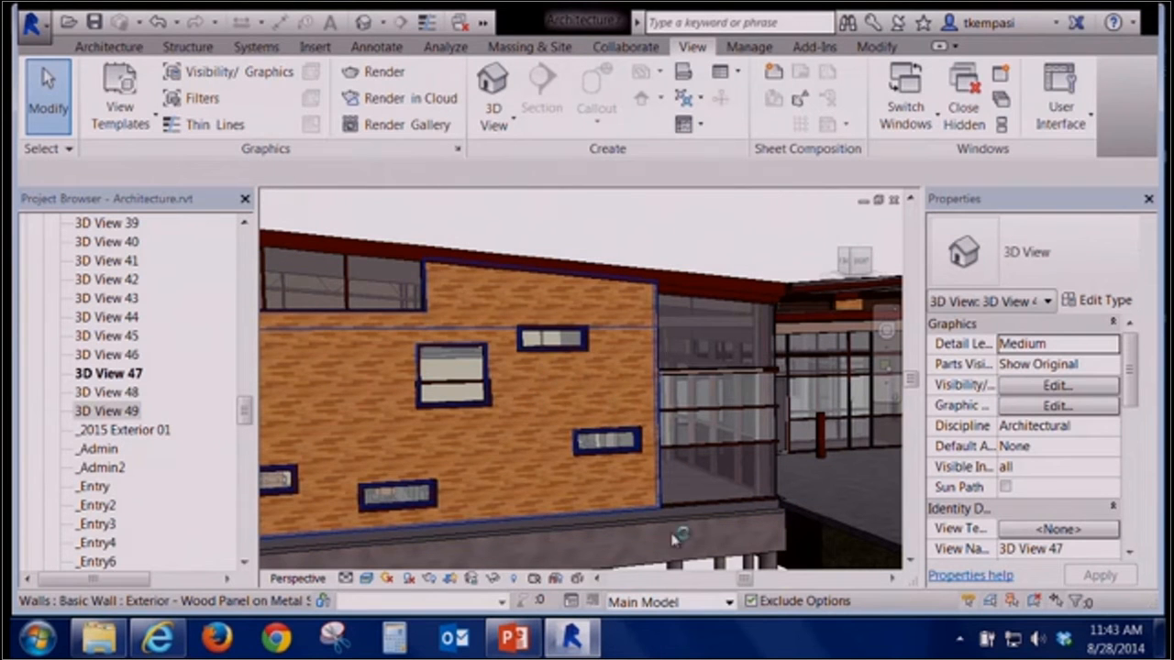
pyautogui.click(516, 294)
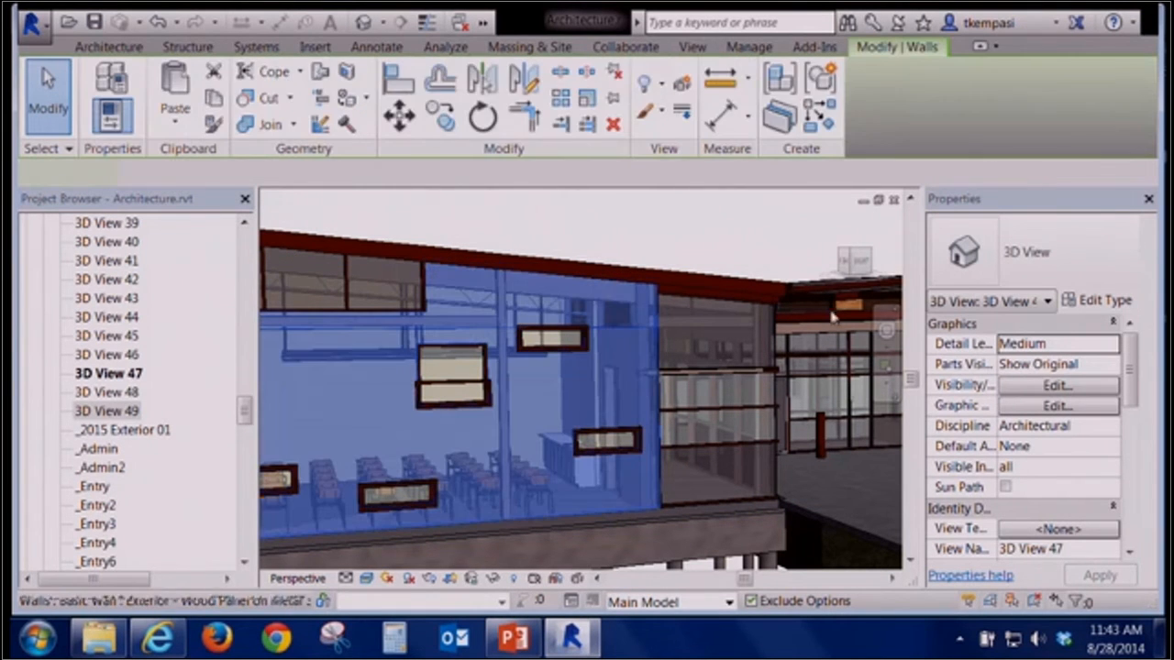
pyautogui.click(1092, 300)
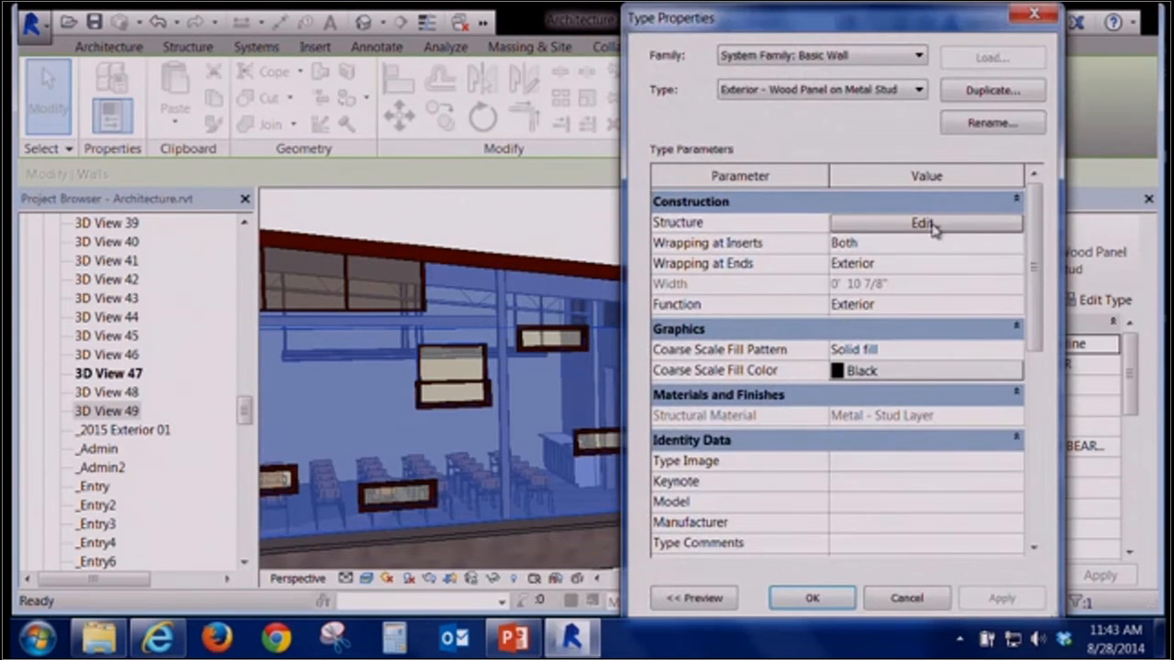
pyautogui.click(928, 225)
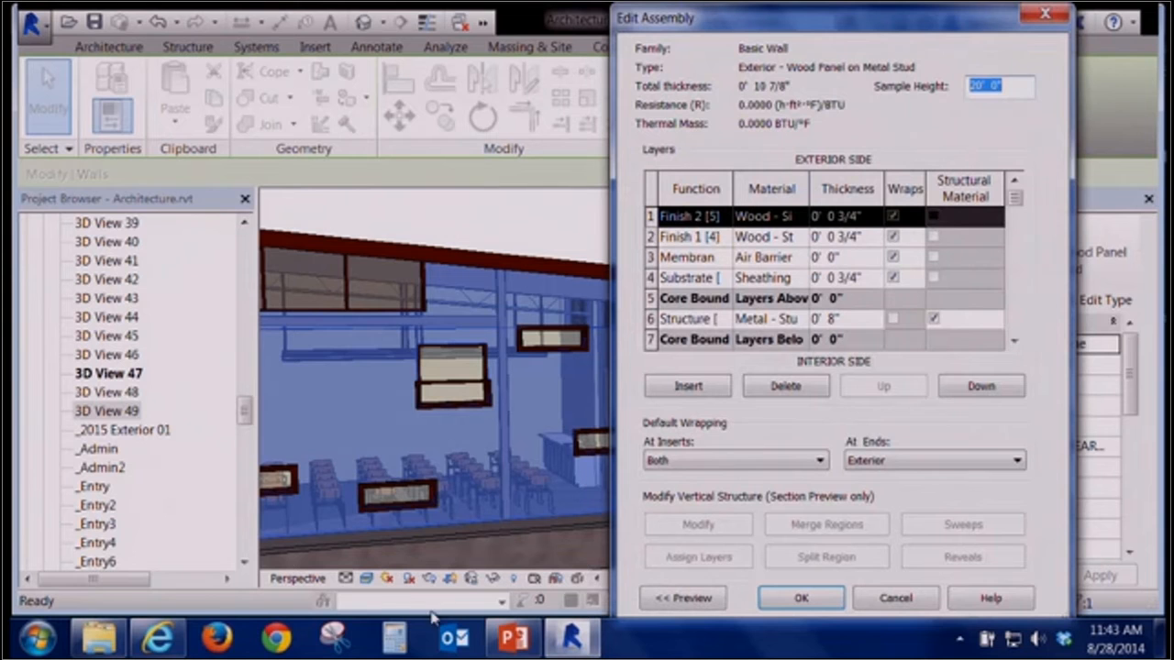
pyautogui.click(803, 217)
pyautogui.click(803, 217)
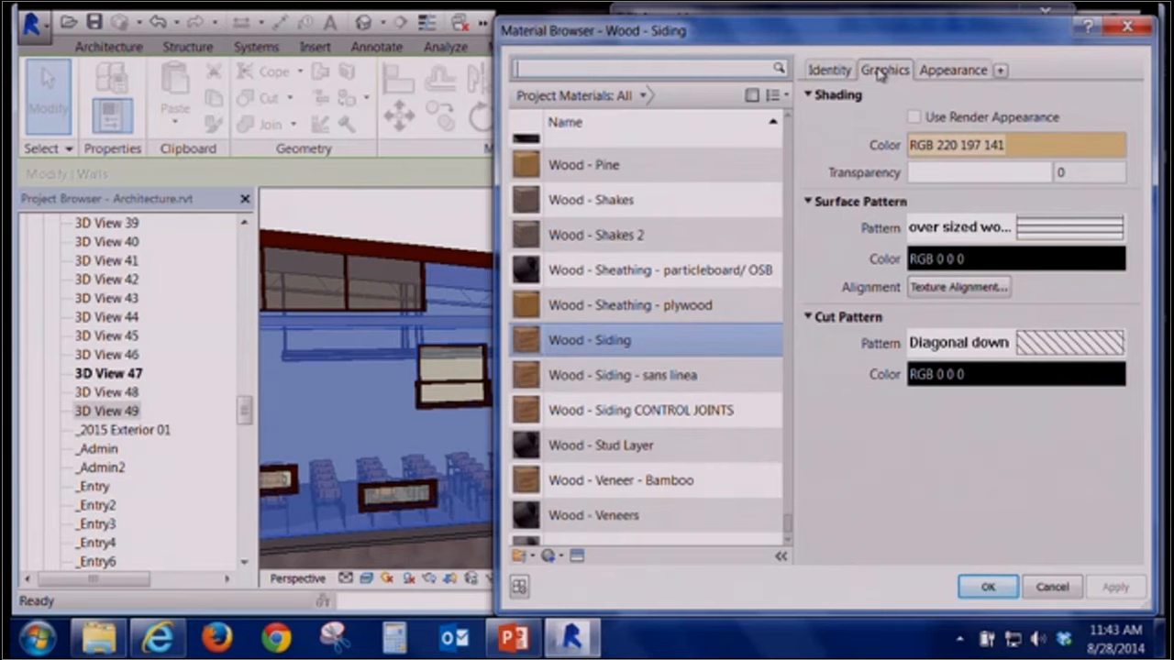
pyautogui.click(953, 70)
pyautogui.moveTo(951, 33); pyautogui.dragTo(776, 45)
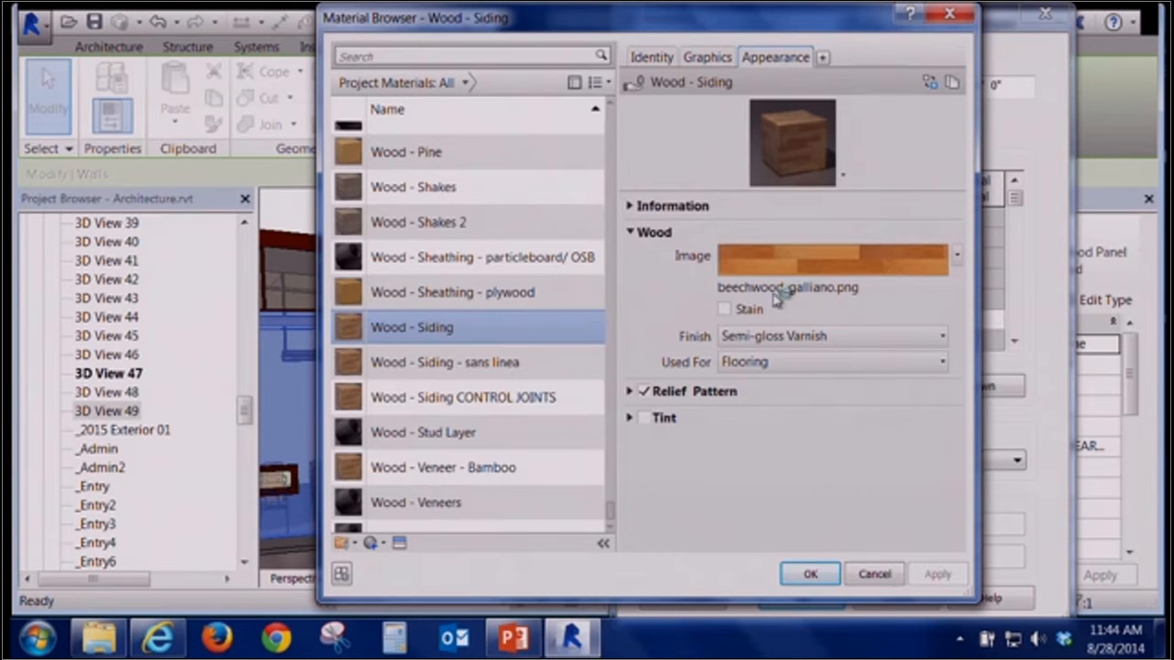
pyautogui.click(874, 574)
pyautogui.click(890, 597)
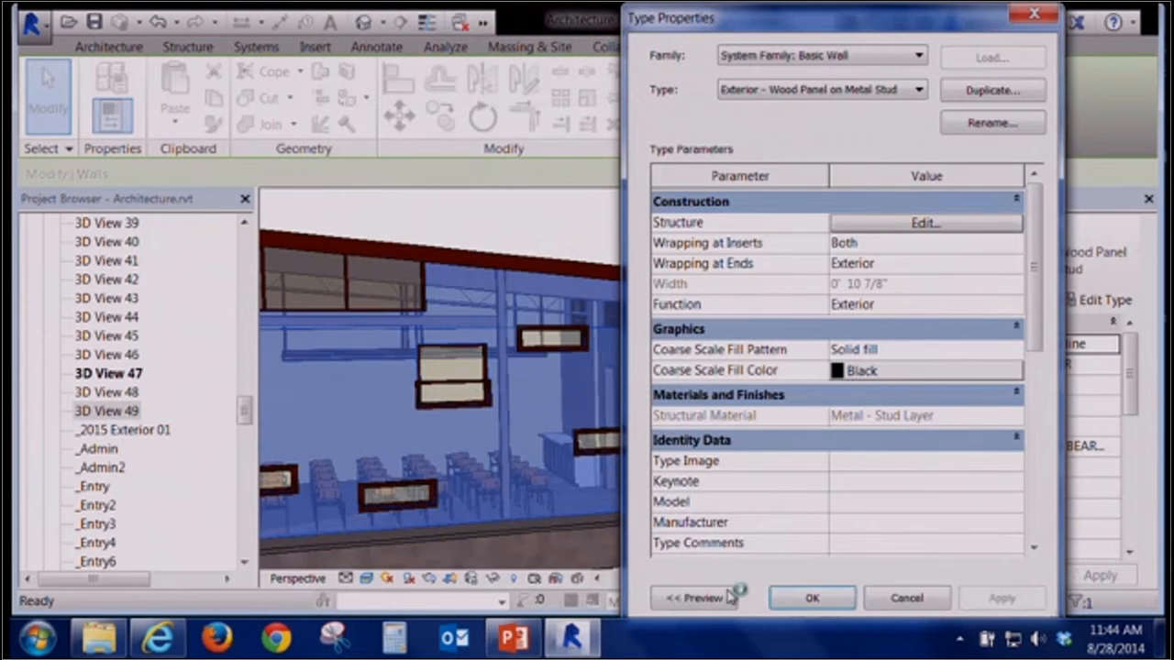
pyautogui.click(899, 598)
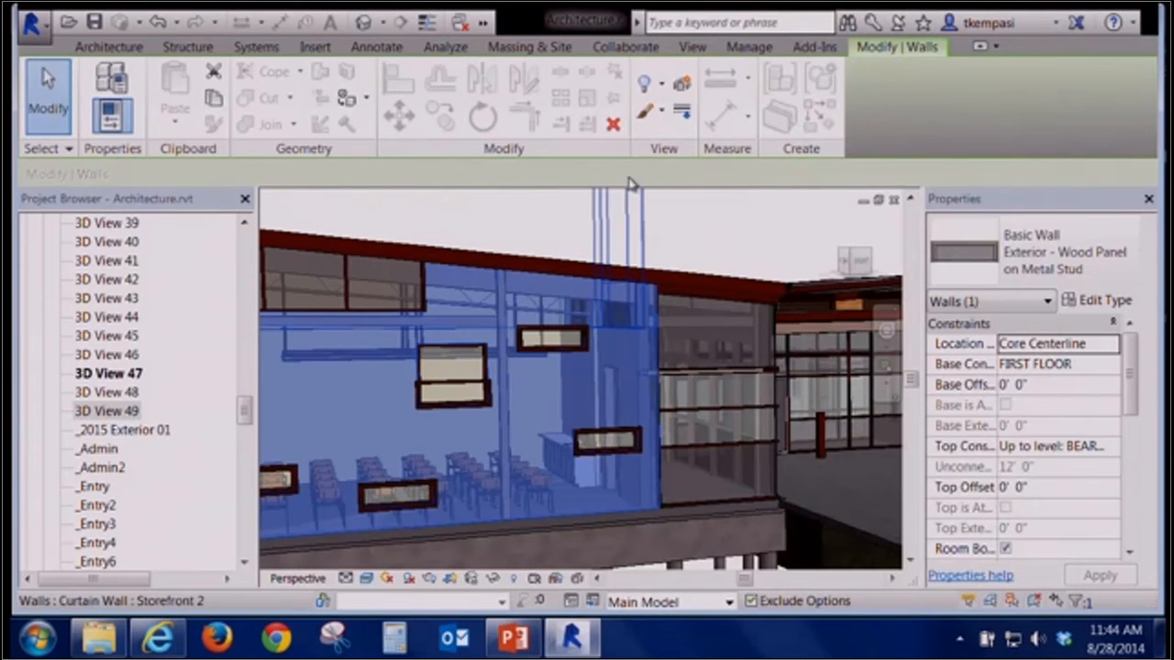
# Preview the camera view with Ray Trace, stop it, and set the visual style back to Shaded
pyautogui.click(720, 234)
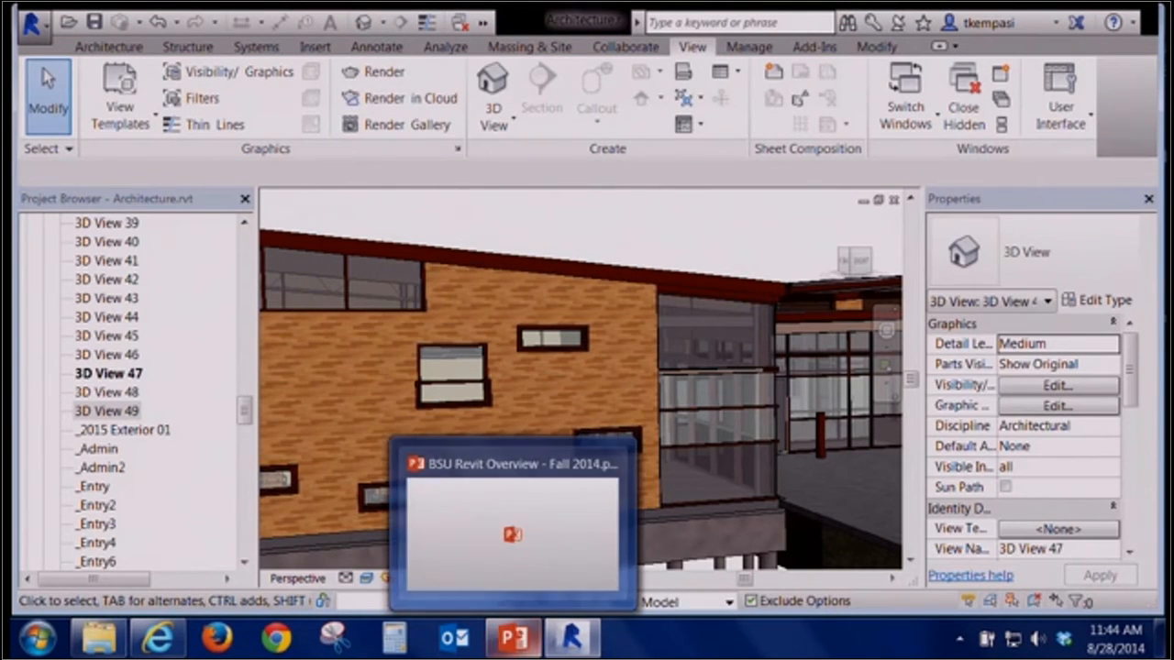
pyautogui.click(366, 578)
pyautogui.click(404, 556)
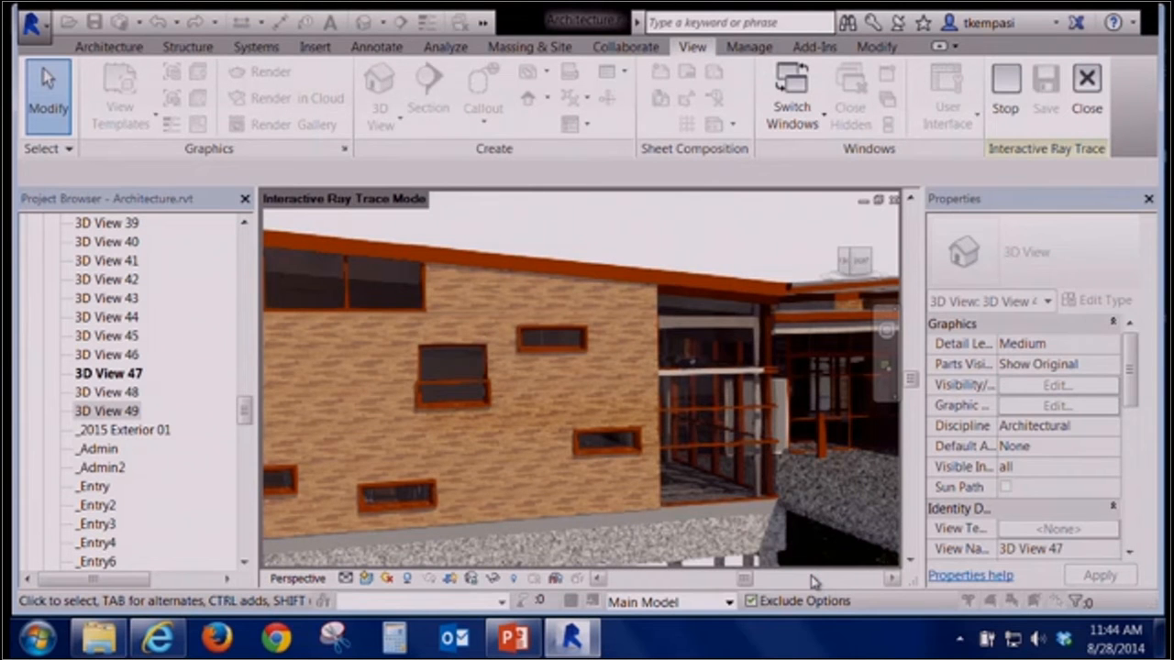
pyautogui.click(1005, 91)
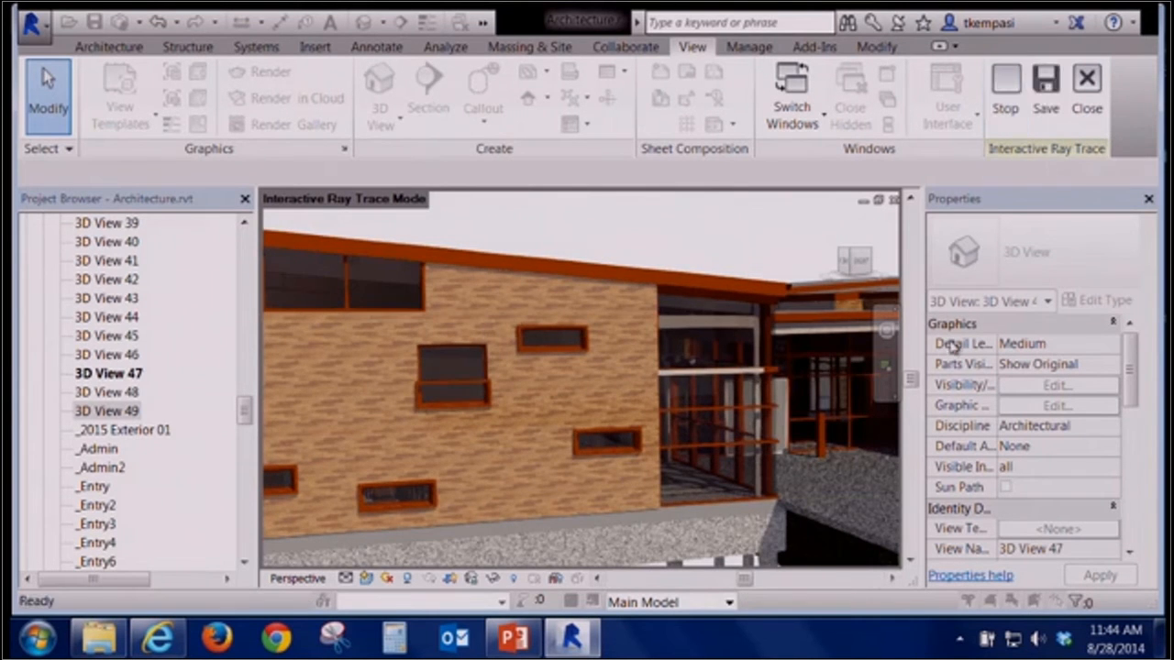
pyautogui.click(368, 578)
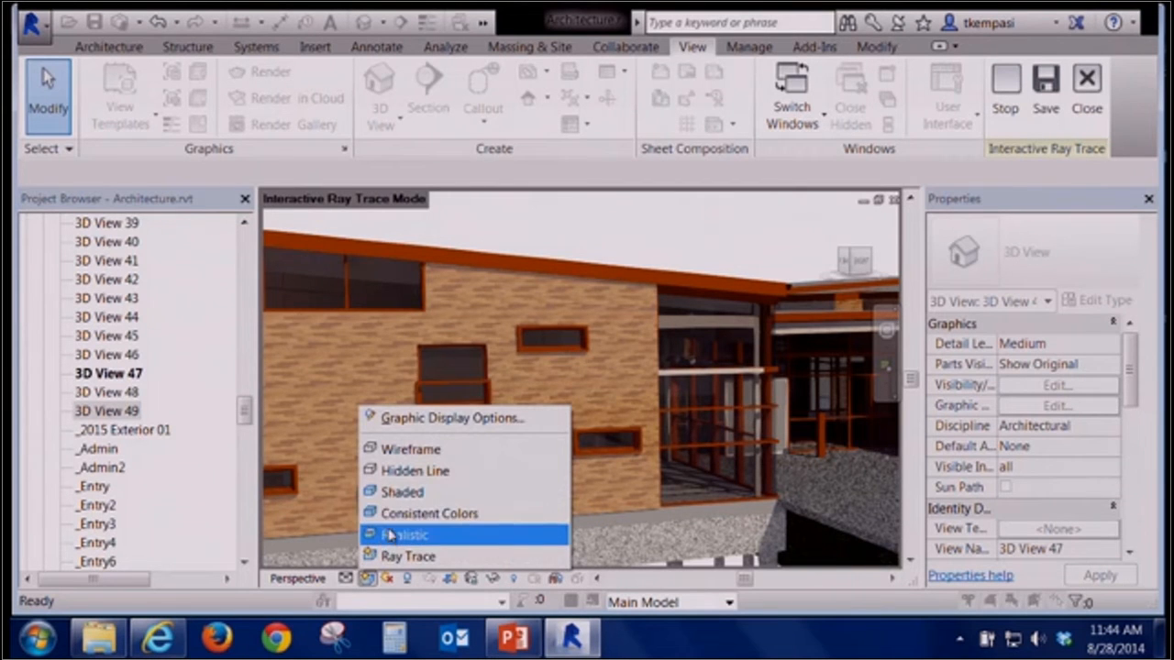
pyautogui.click(400, 504)
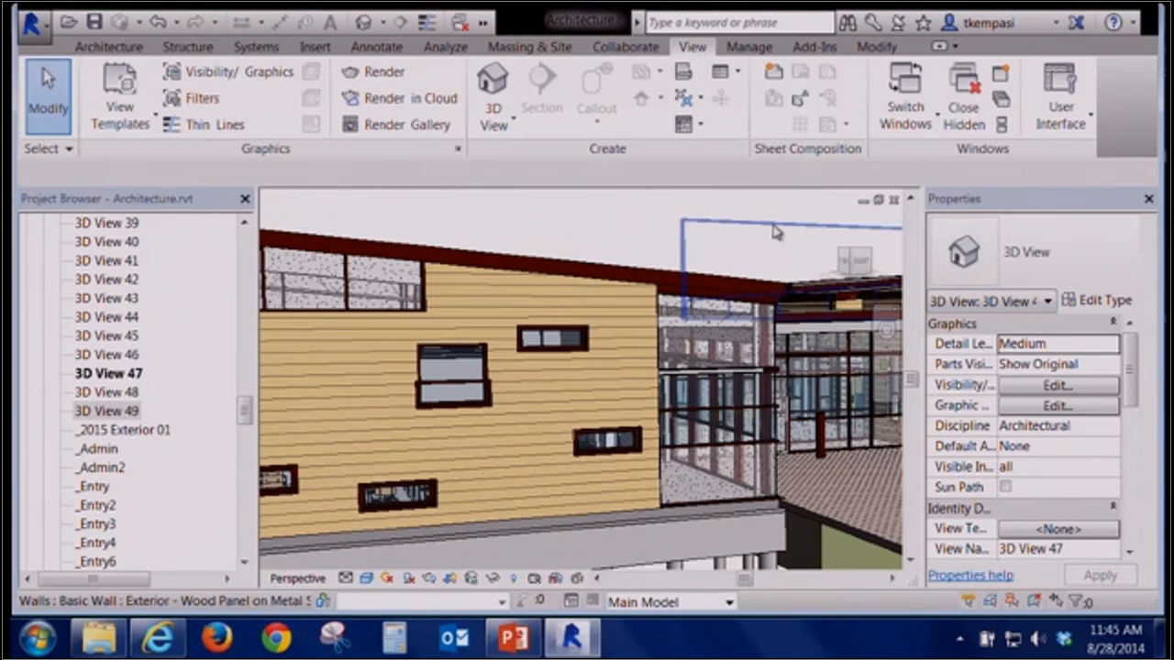
# Review the 3D view's type properties, then open its graphic display options and expand the Shadows and Lighting sections
pyautogui.click(1101, 302)
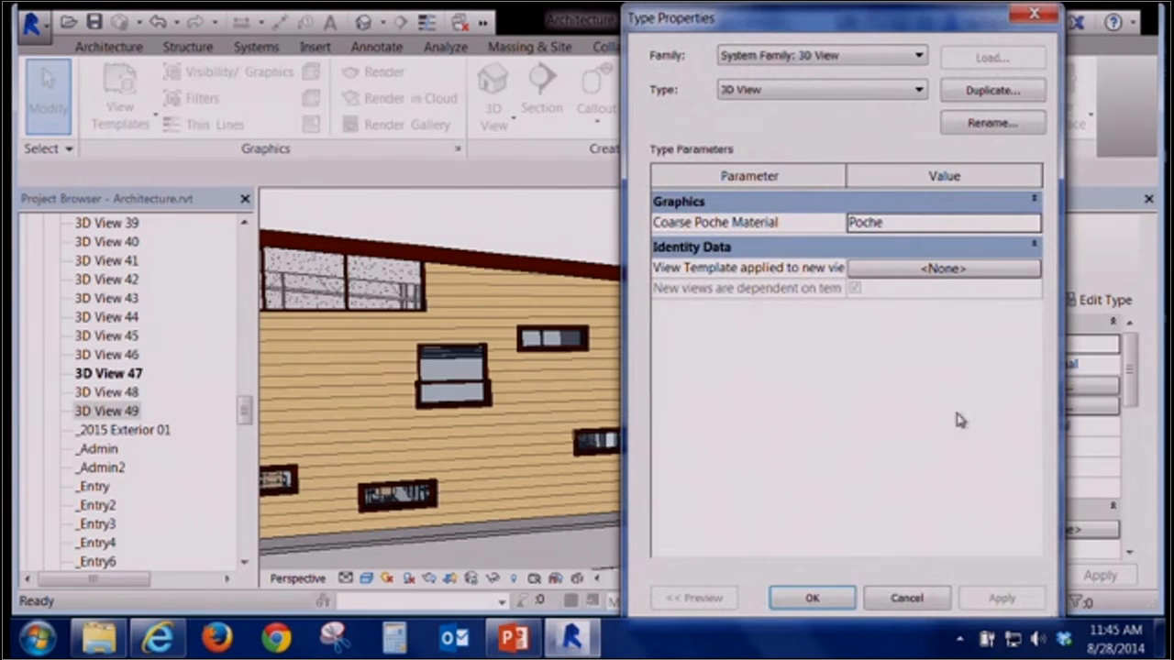
pyautogui.click(899, 597)
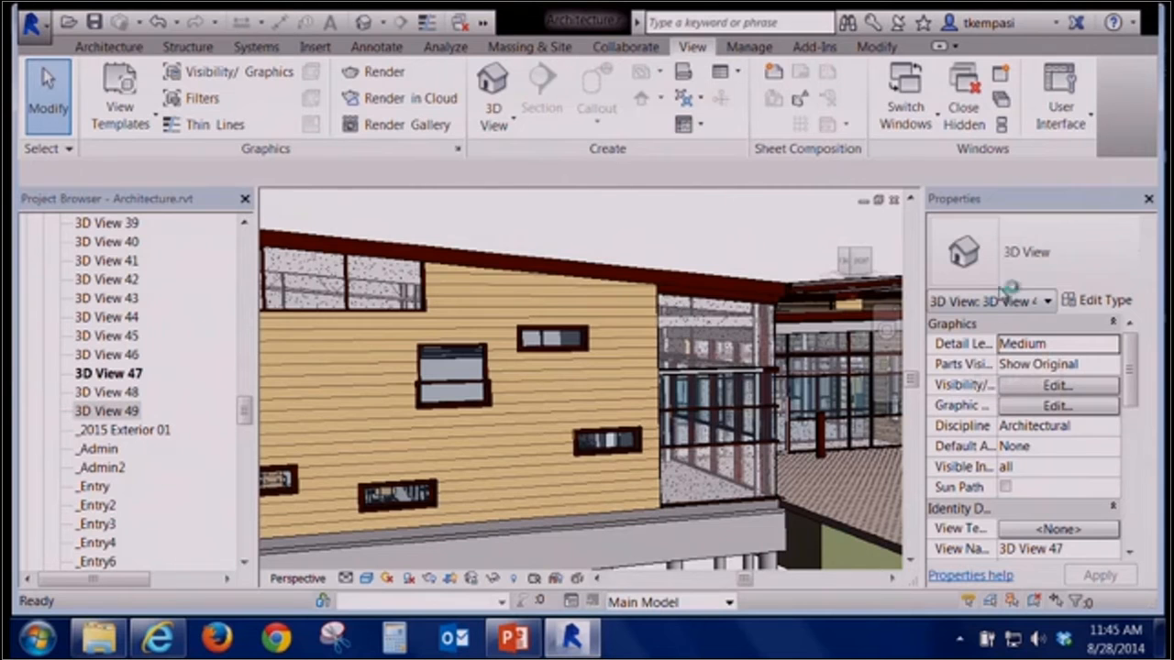
pyautogui.moveTo(998, 442); pyautogui.dragTo(1057, 448)
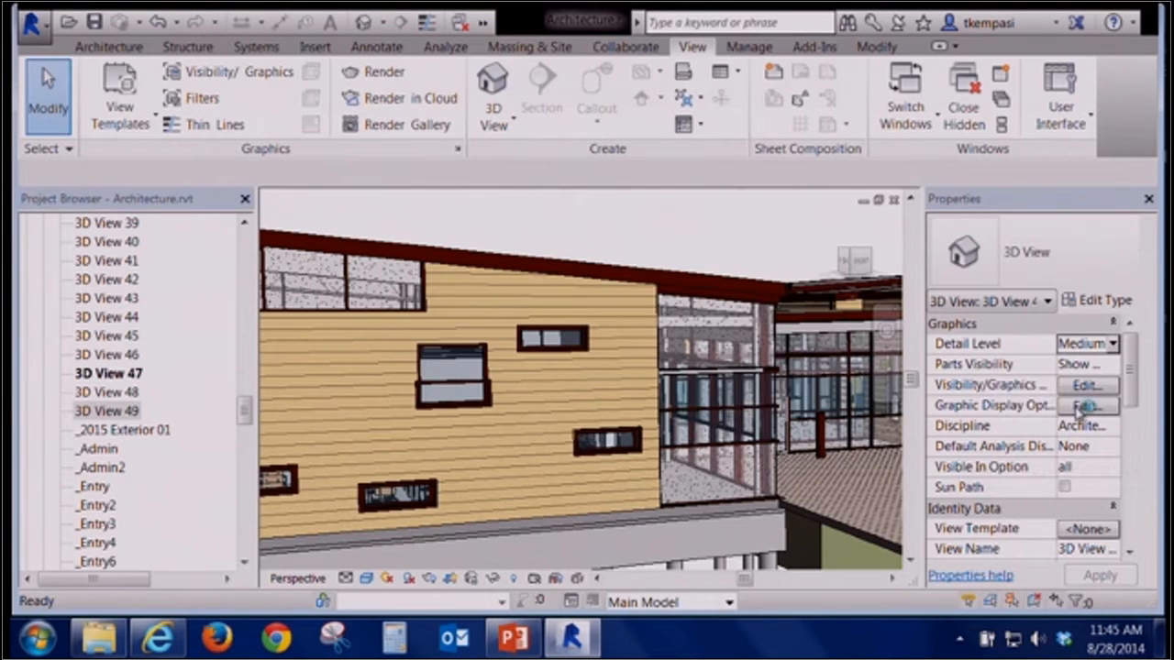
pyautogui.click(1085, 405)
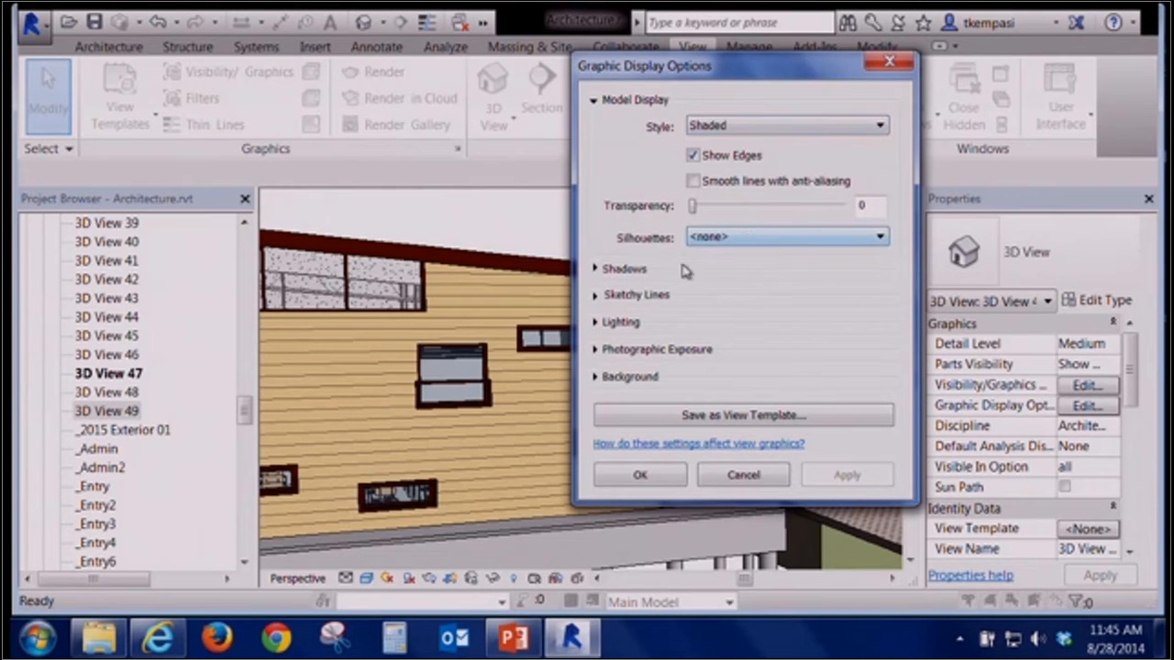
pyautogui.click(594, 269)
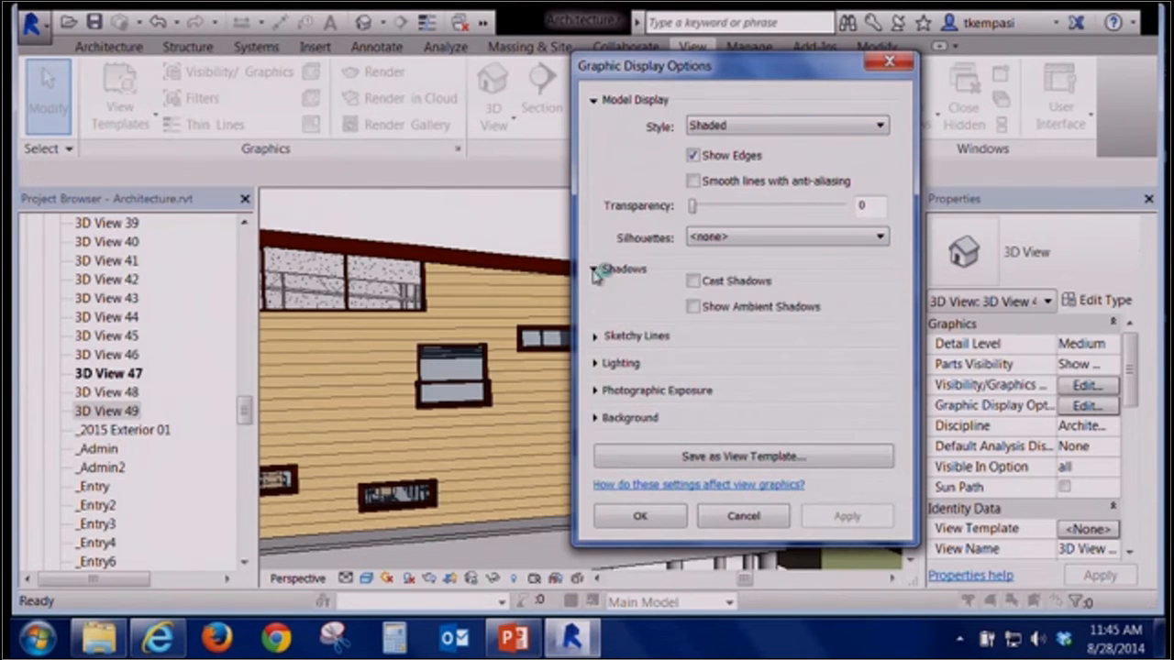
pyautogui.click(596, 270)
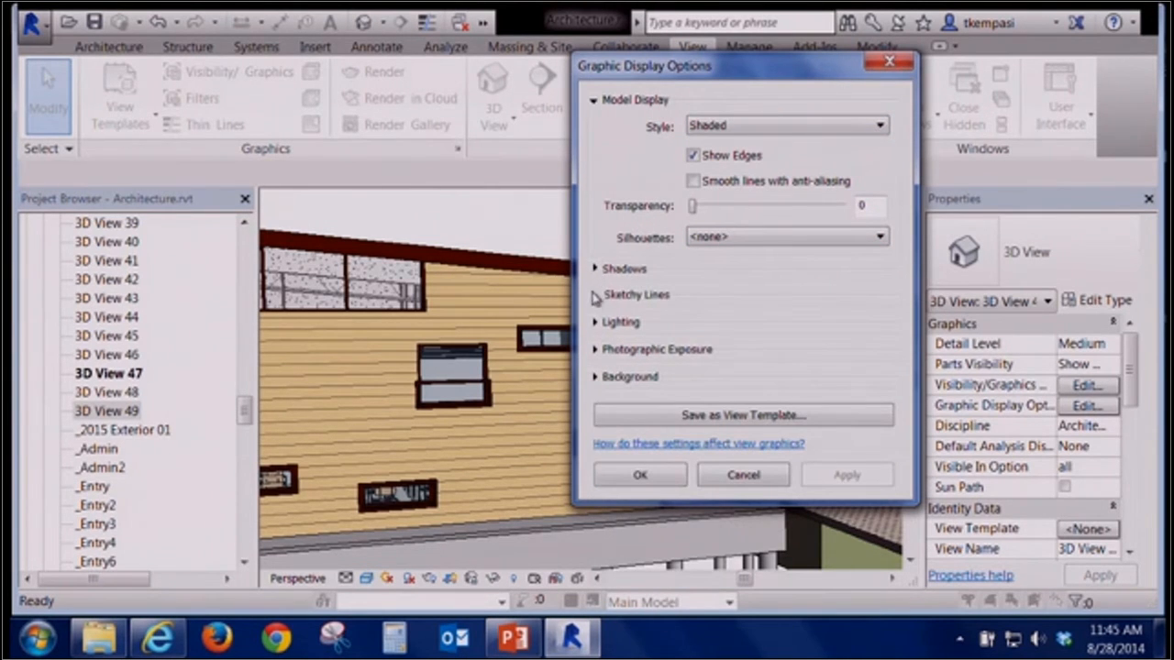
pyautogui.click(594, 323)
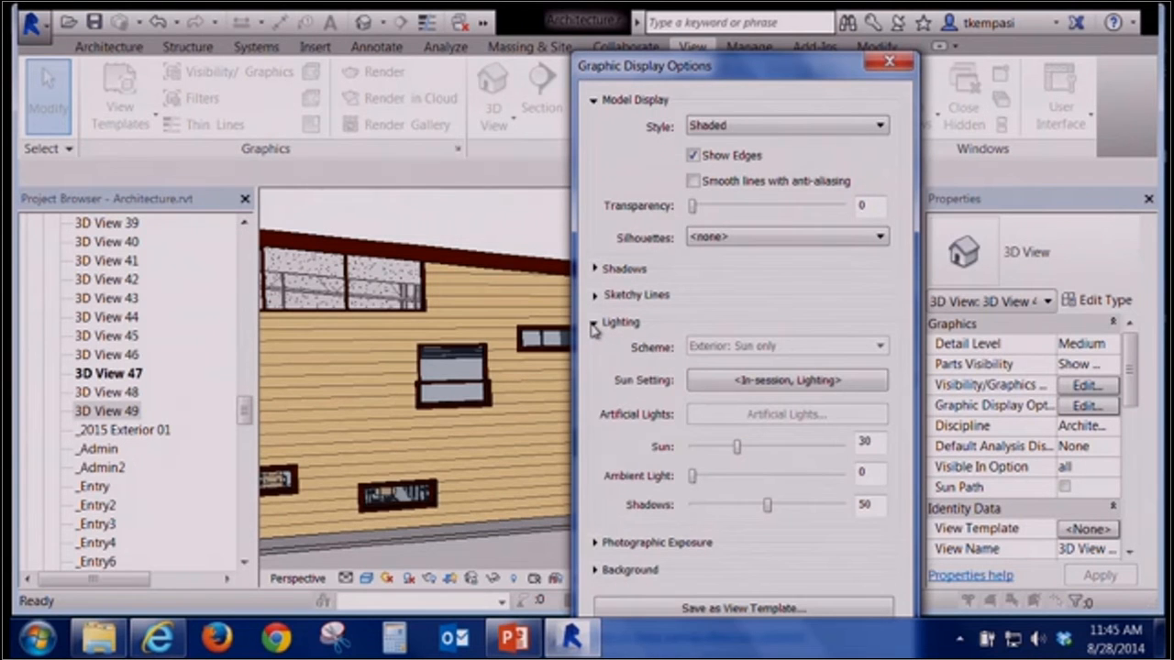
pyautogui.click(594, 323)
# Open the sun settings from the Lighting section of the graphic display options
pyautogui.moveTo(651, 76); pyautogui.dragTo(440, 125)
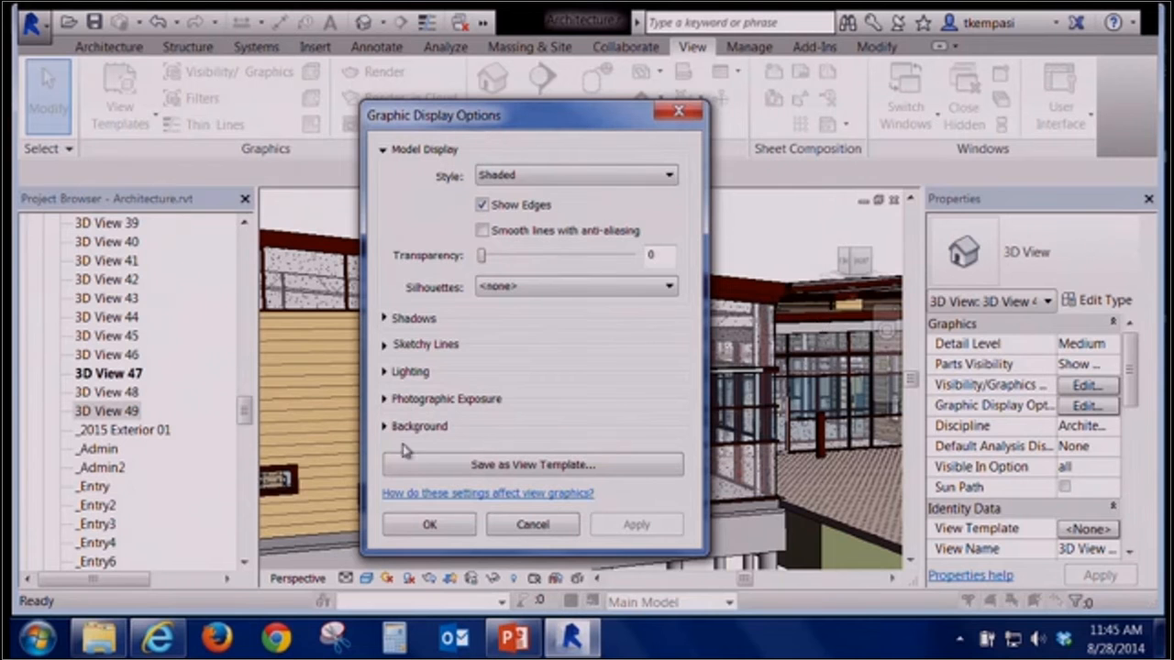
pyautogui.click(389, 372)
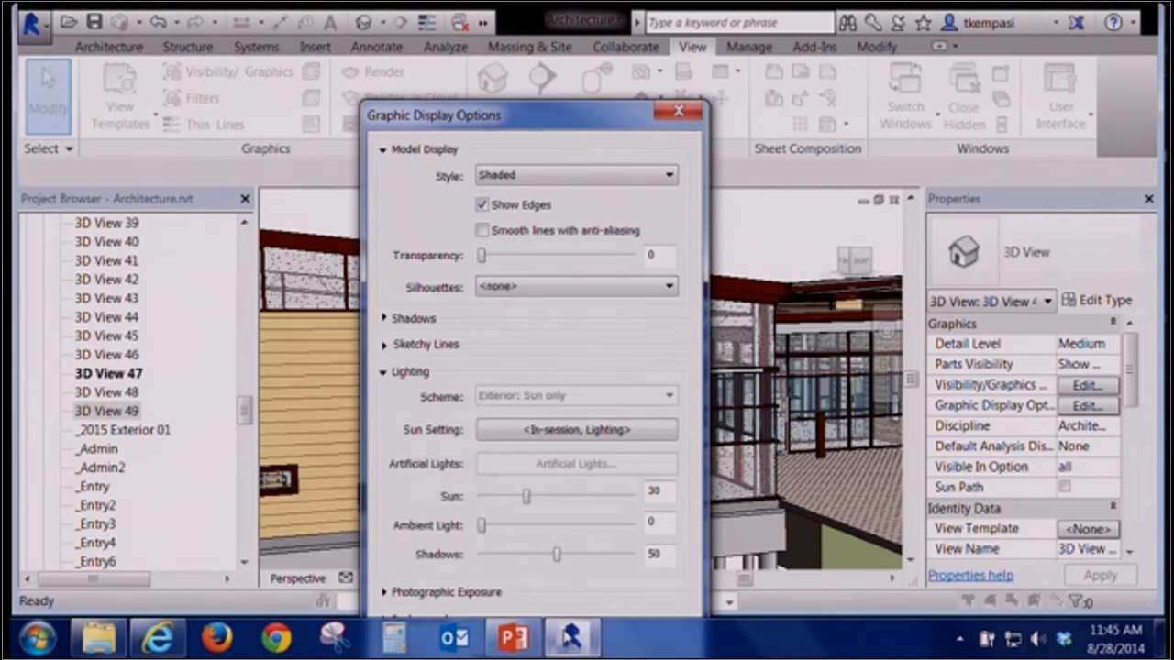
pyautogui.moveTo(545, 134); pyautogui.dragTo(544, 48)
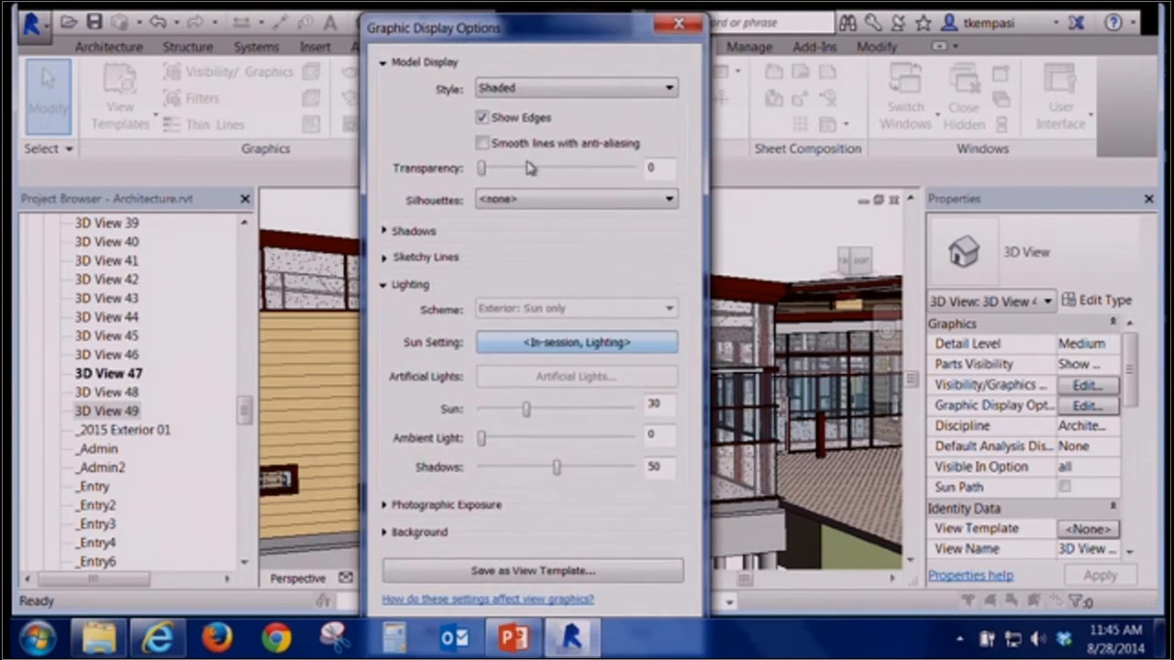
pyautogui.click(540, 353)
pyautogui.moveTo(694, 231); pyautogui.dragTo(435, 97)
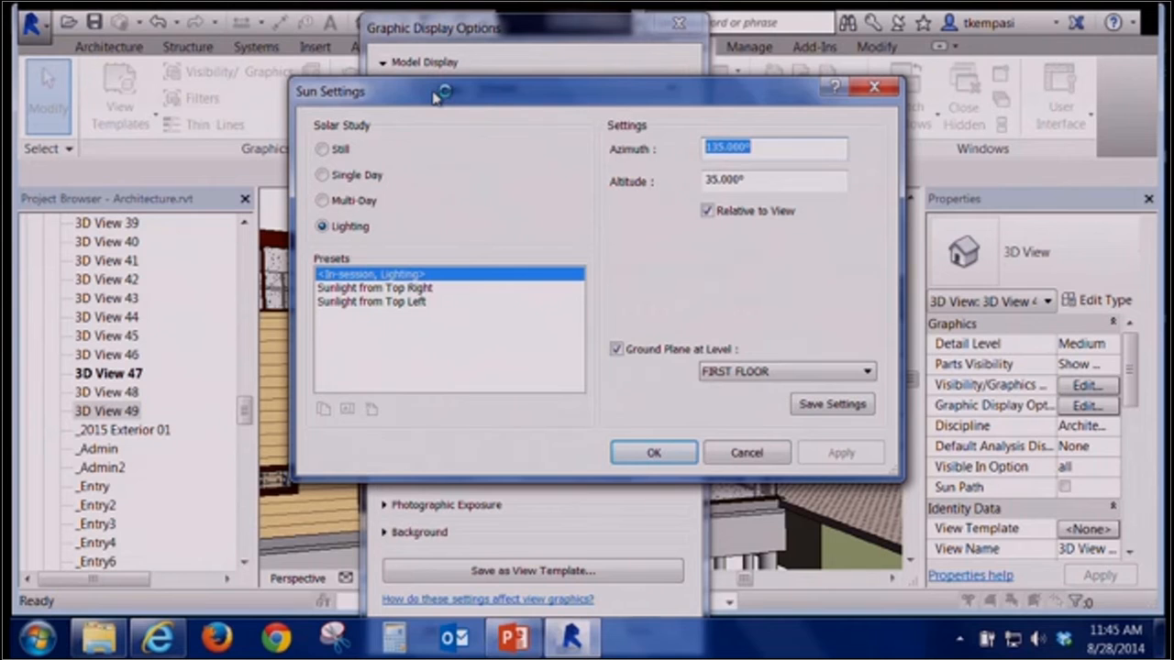
# Set the solar study to Still and change the project location to Muncie, IN, USA, continuing with the entered address
pyautogui.click(341, 150)
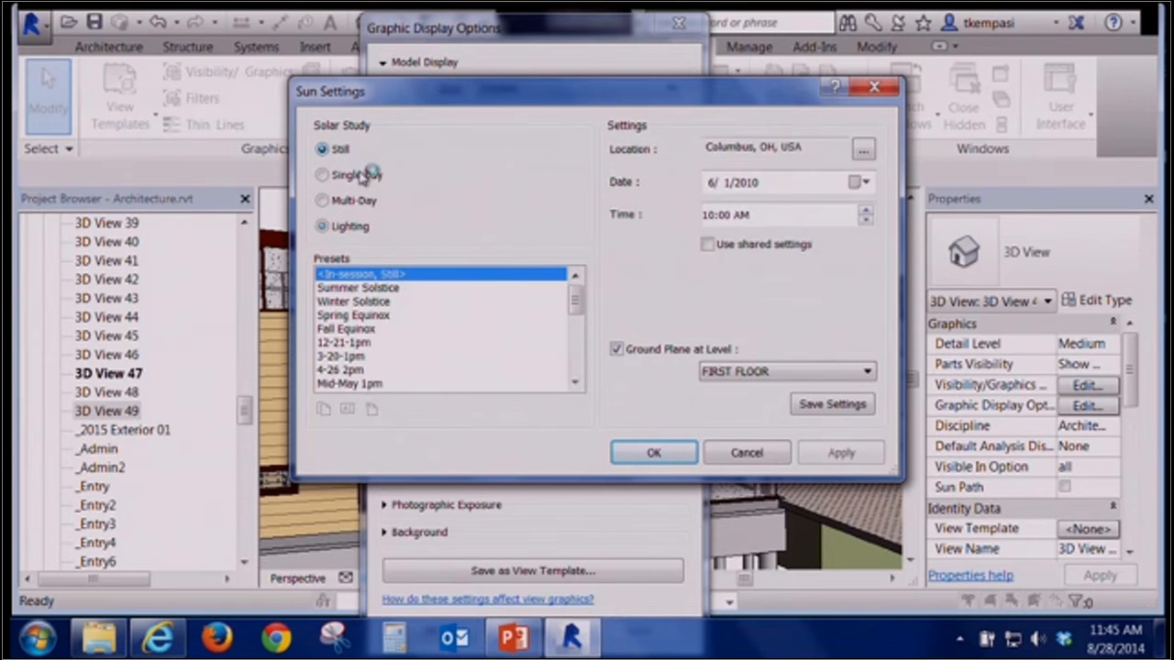
pyautogui.click(863, 150)
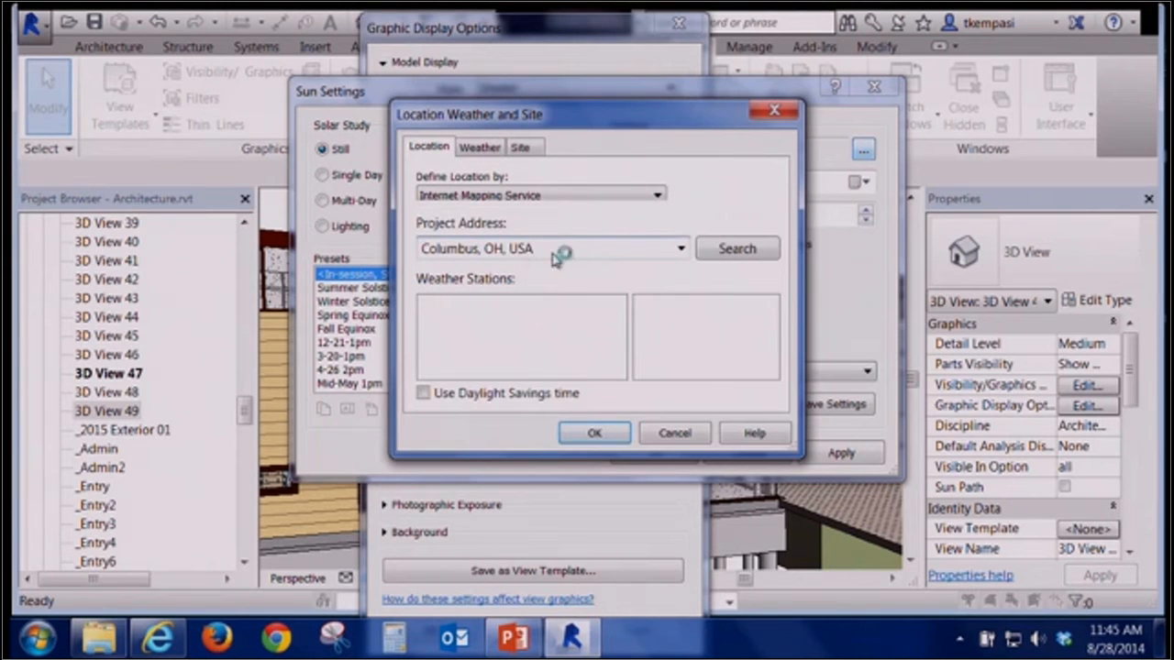
pyautogui.doubleClick(555, 249)
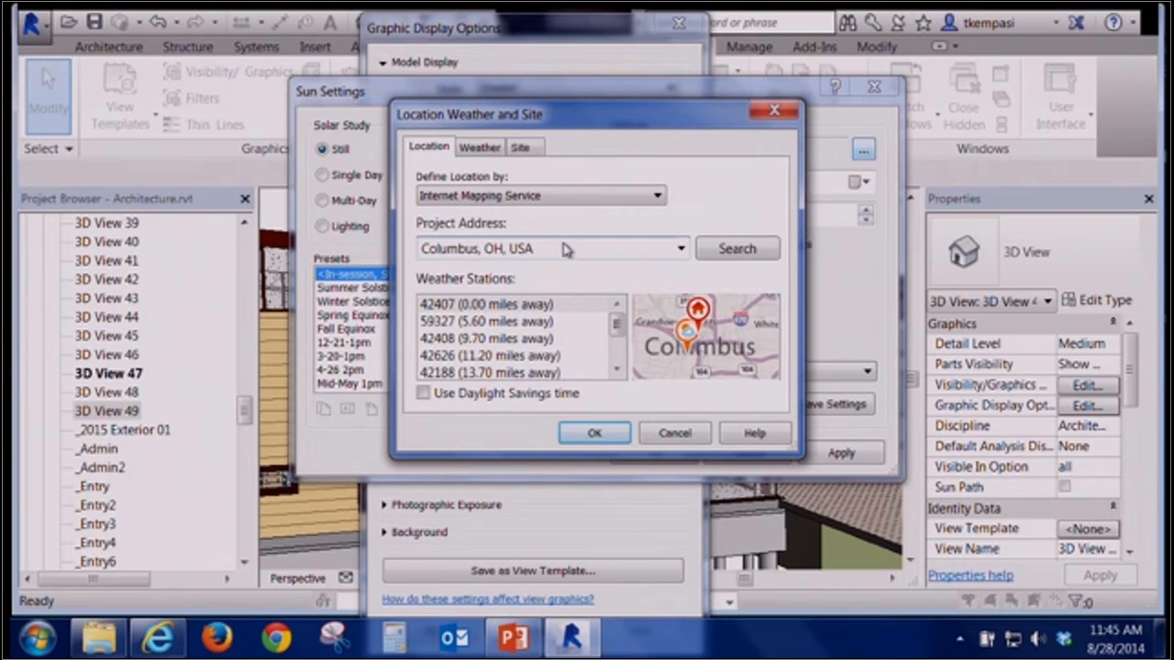
pyautogui.doubleClick(565, 246)
pyautogui.write('Muncie, IN')
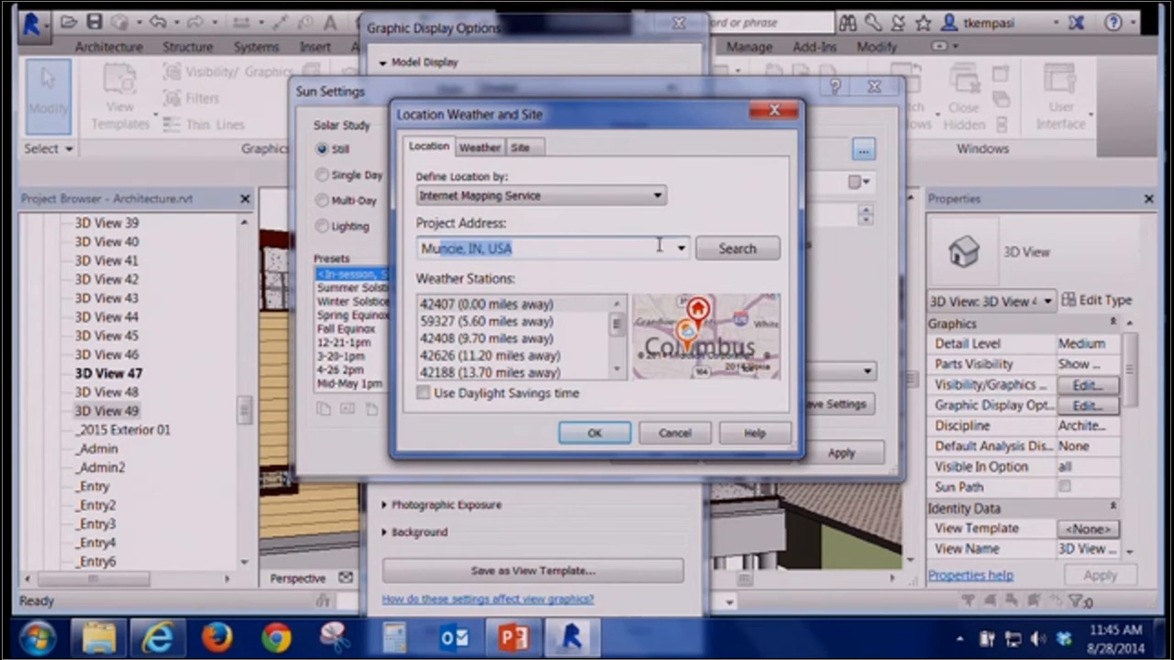
pyautogui.click(606, 434)
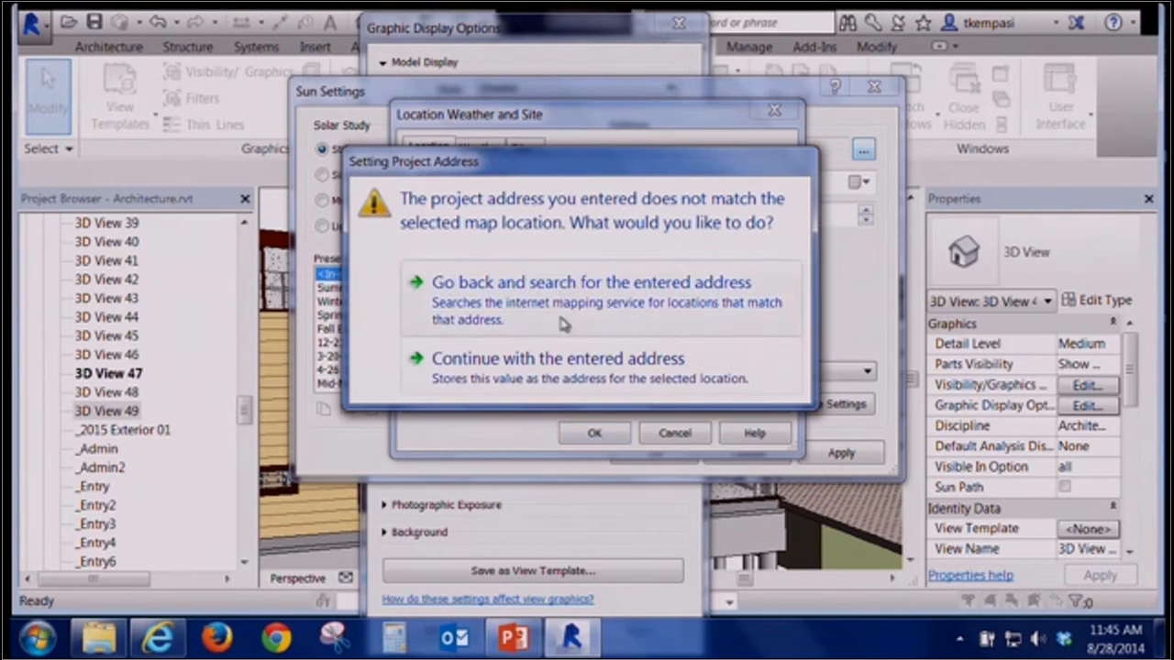
pyautogui.click(569, 359)
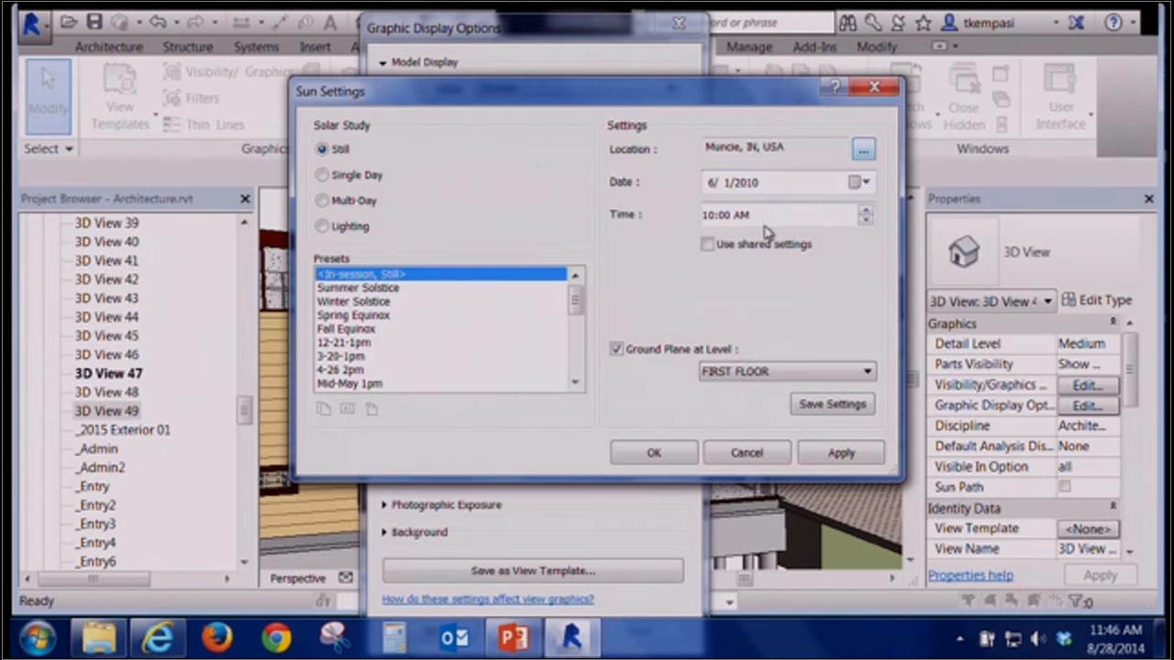
pyautogui.click(651, 455)
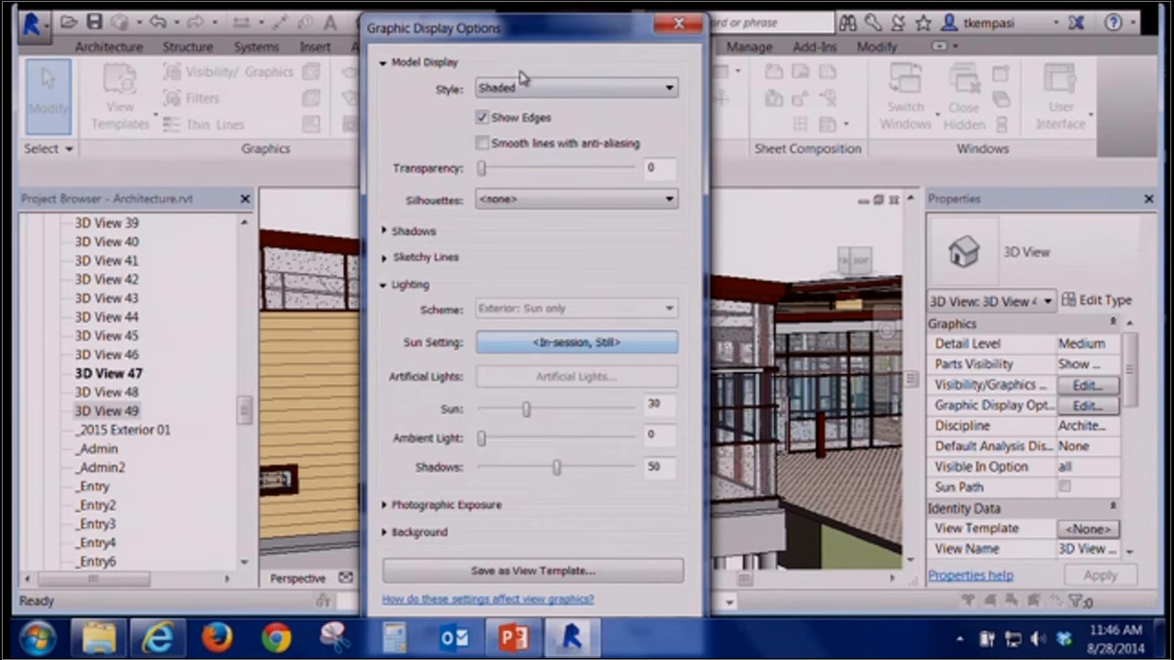
# Accept the graphic display options to apply the new sun settings to the view
pyautogui.click(482, 117)
pyautogui.moveTo(548, 39); pyautogui.dragTo(551, 28)
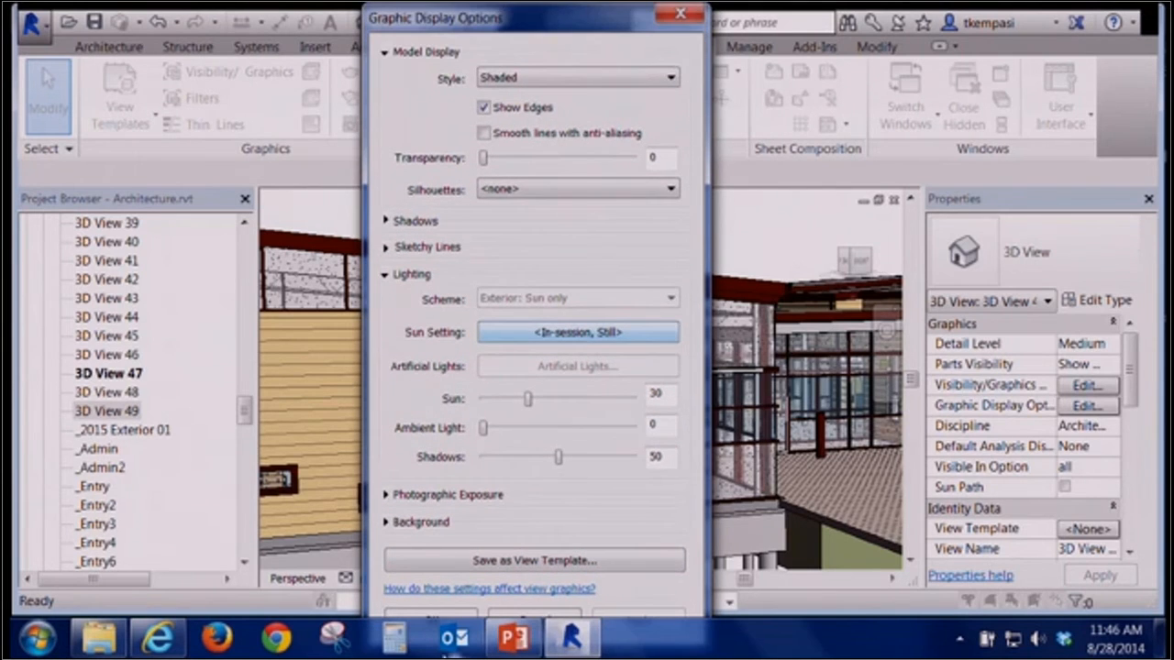
pyautogui.click(456, 618)
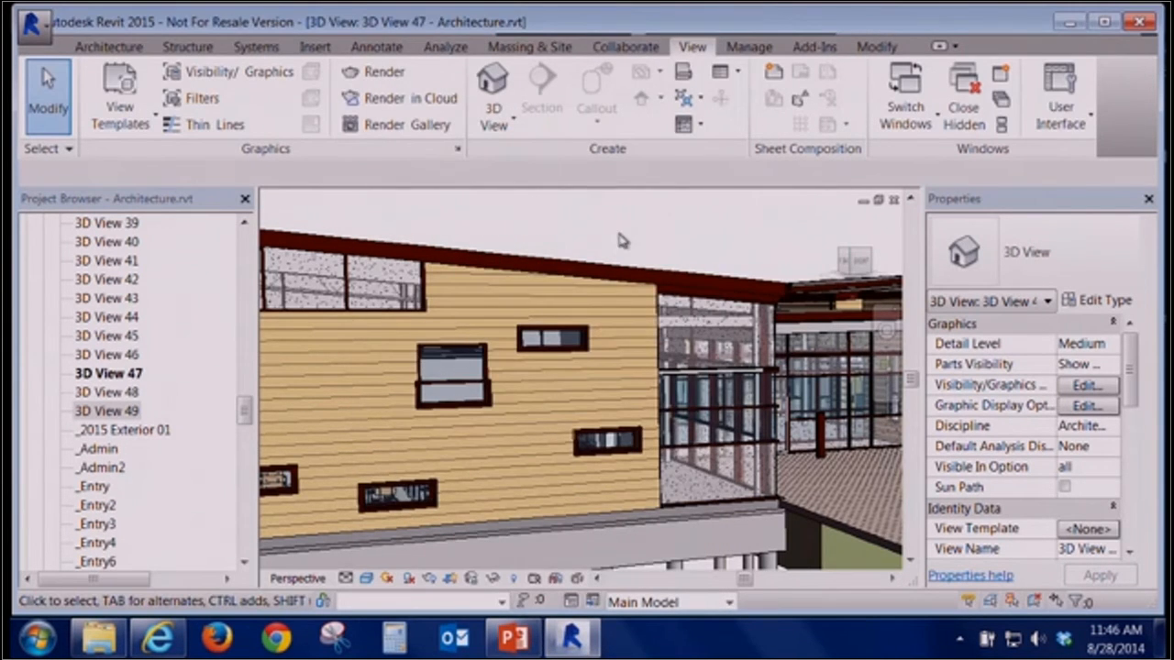
# Turn on Cast Shadows and Show Ambient Shadows in the 3D view's graphic display options
pyautogui.scroll(-2, 625, 241)
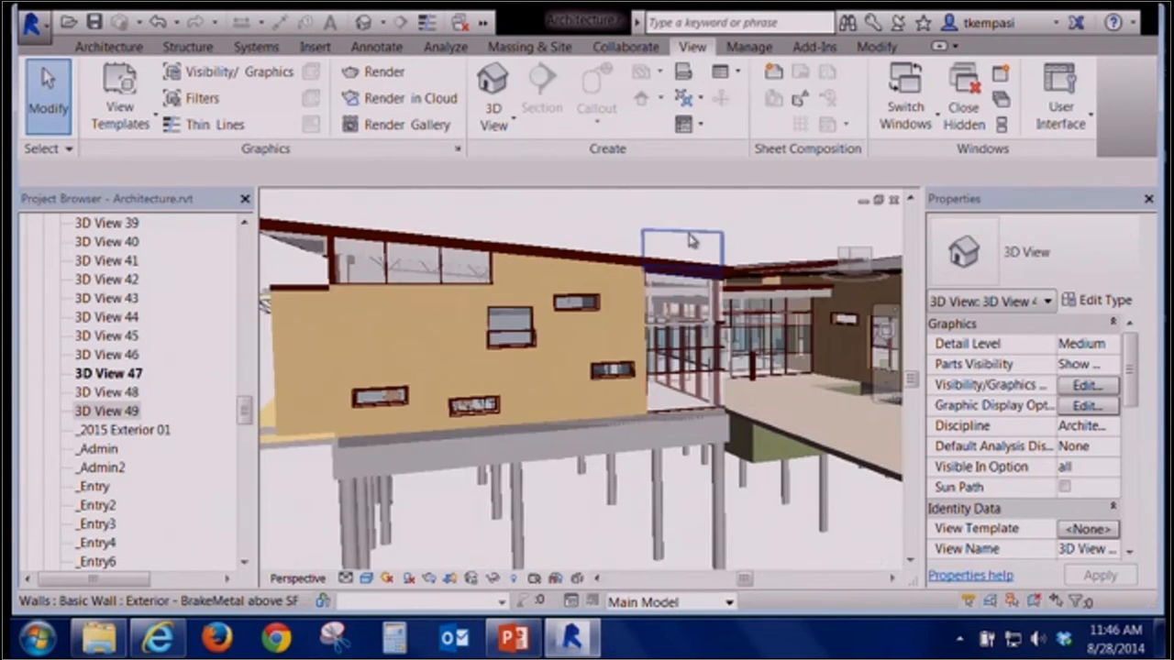
pyautogui.keyDown('shift'); pyautogui.moveTo(557, 539); pyautogui.dragTo(496, 538, button='middle'); pyautogui.keyUp('shift')
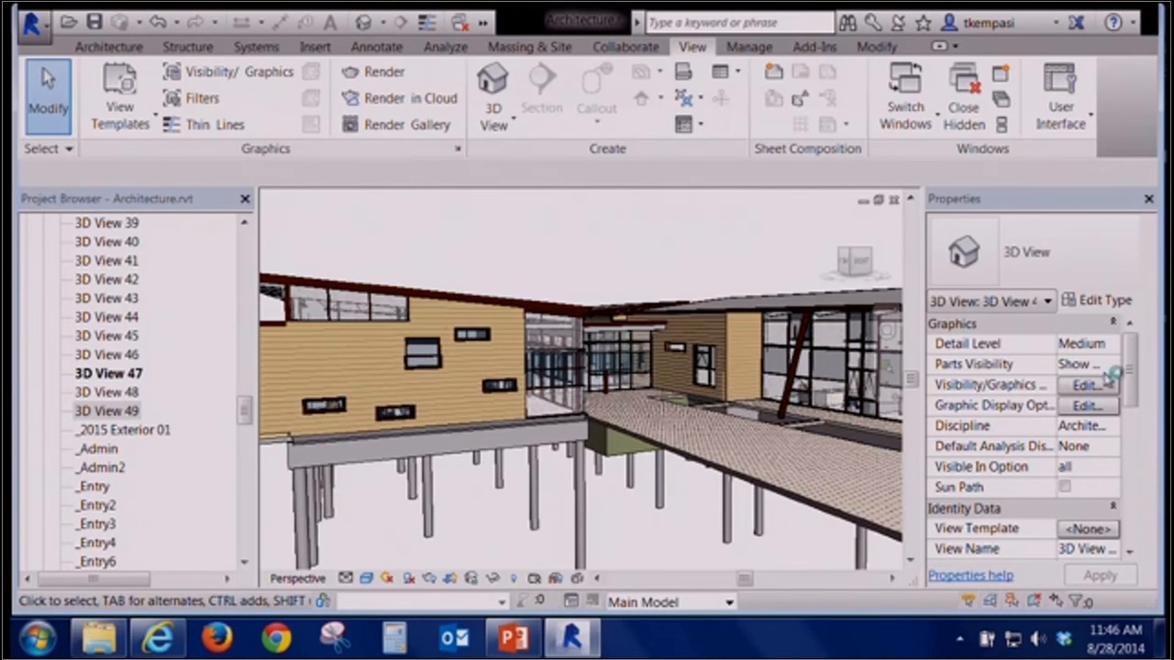
pyautogui.click(1087, 406)
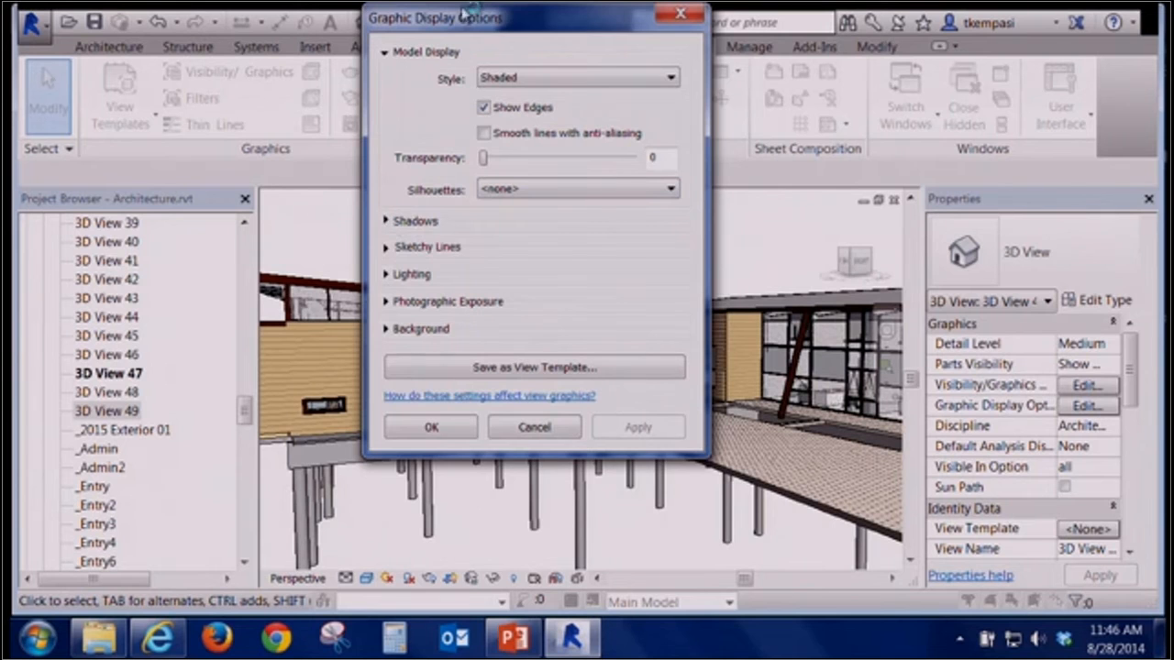
pyautogui.moveTo(463, 19); pyautogui.dragTo(517, 50)
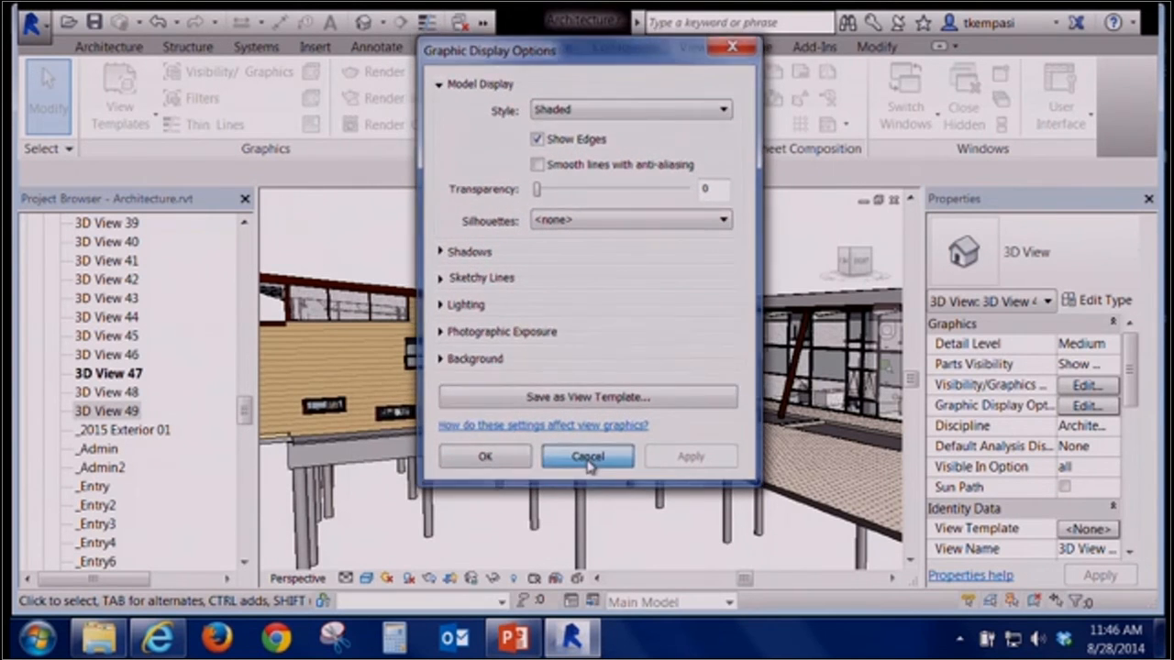
pyautogui.click(590, 459)
pyautogui.click(1082, 409)
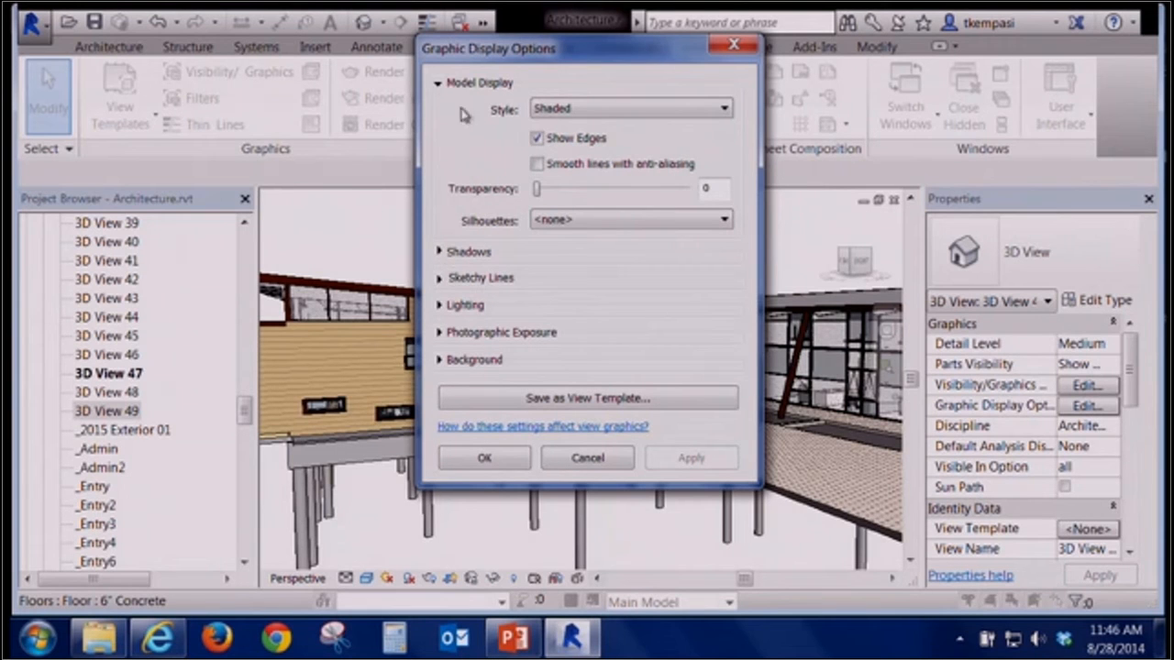
pyautogui.click(440, 252)
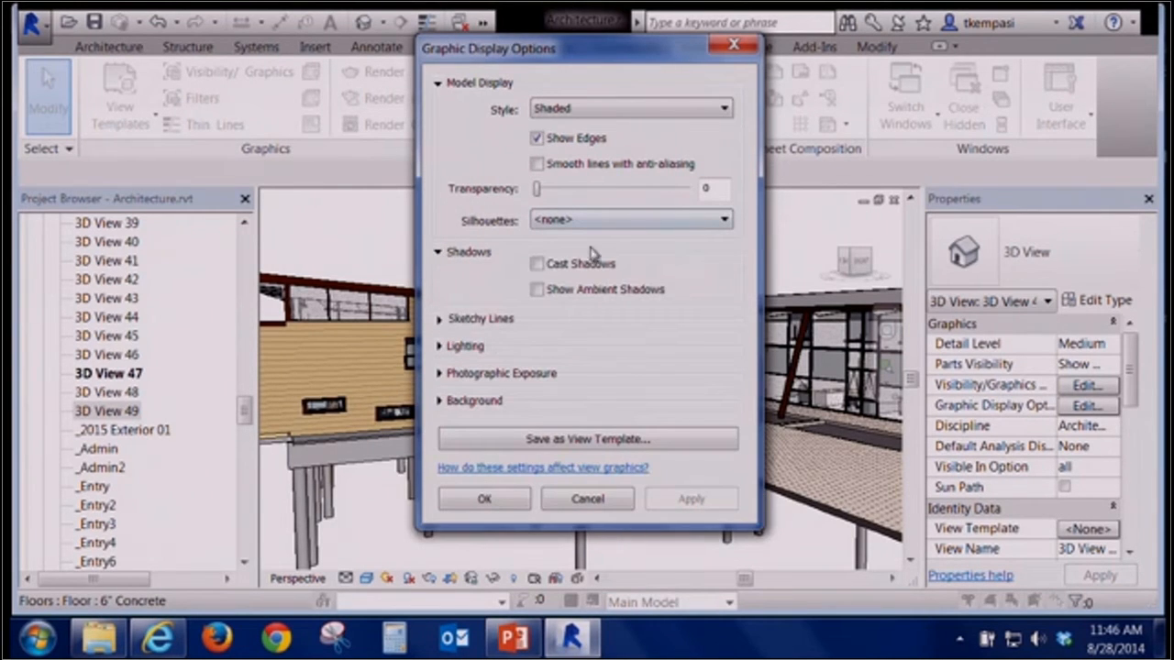
pyautogui.click(538, 264)
pyautogui.moveTo(609, 59); pyautogui.dragTo(1011, 59)
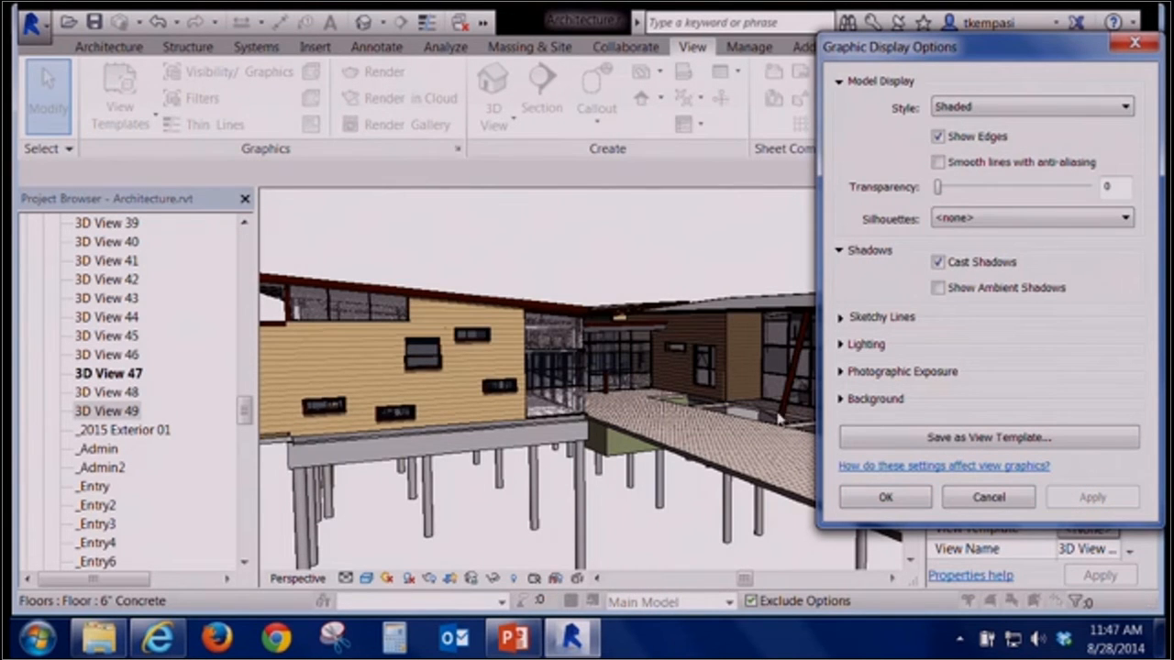
pyautogui.click(938, 288)
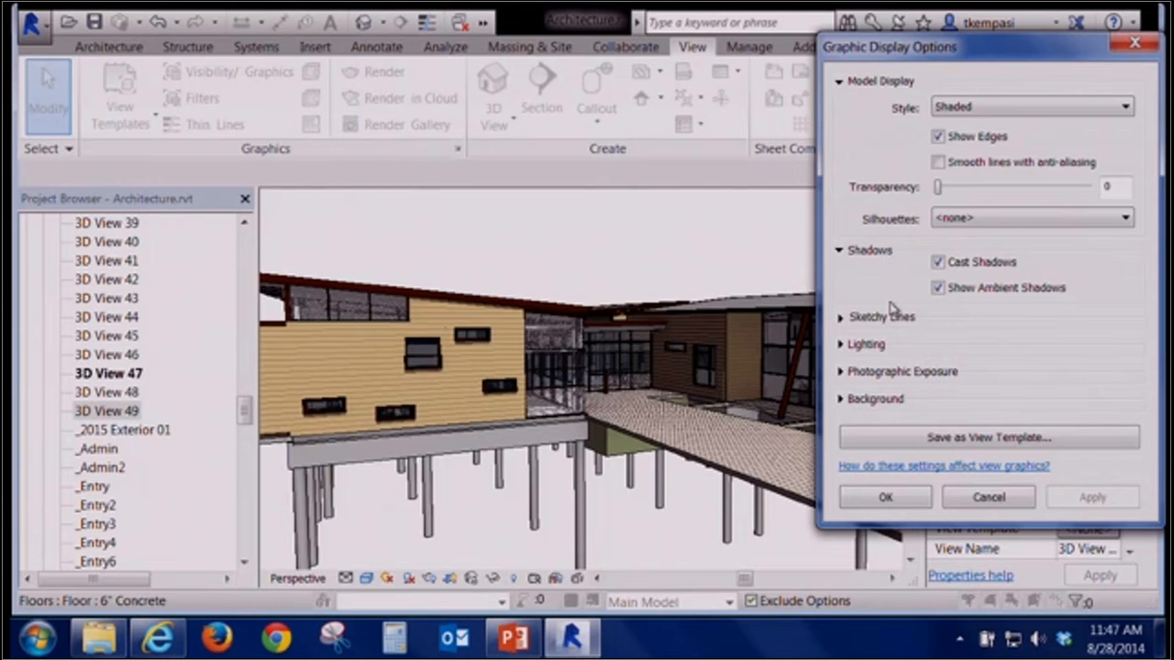
# Expand the Lighting section, raise the Sun slider to 91 and Shadows to 87, and apply
pyautogui.click(842, 344)
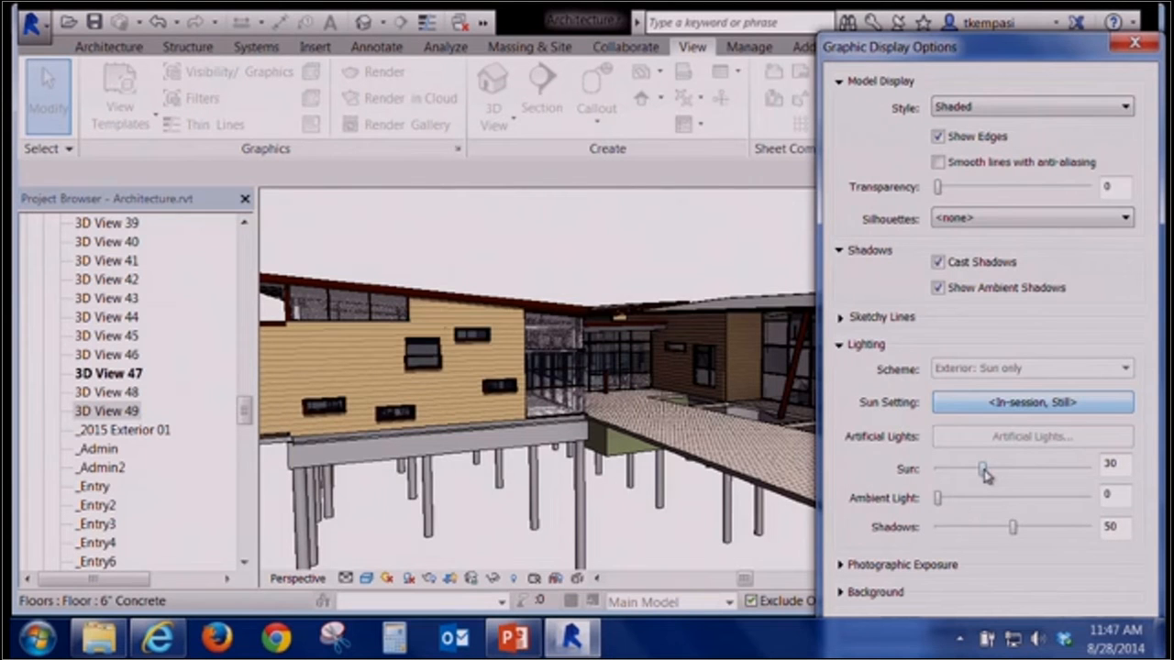
pyautogui.moveTo(982, 473); pyautogui.dragTo(1075, 471)
pyautogui.moveTo(1017, 528); pyautogui.dragTo(1069, 527)
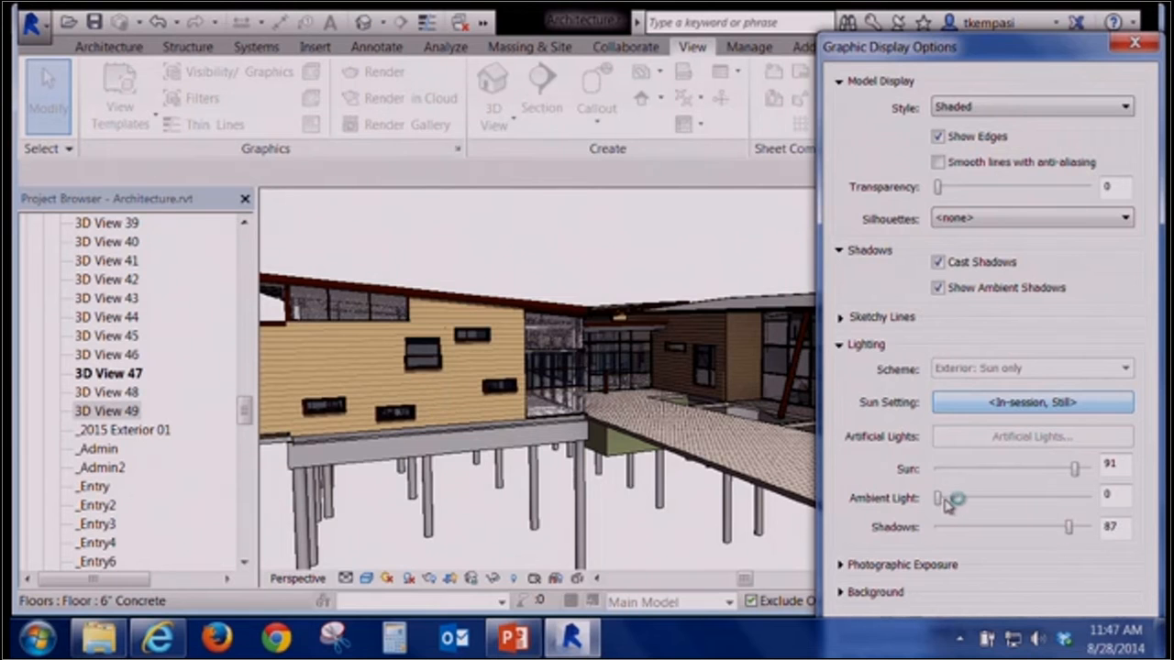
pyautogui.moveTo(990, 57); pyautogui.dragTo(900, 10)
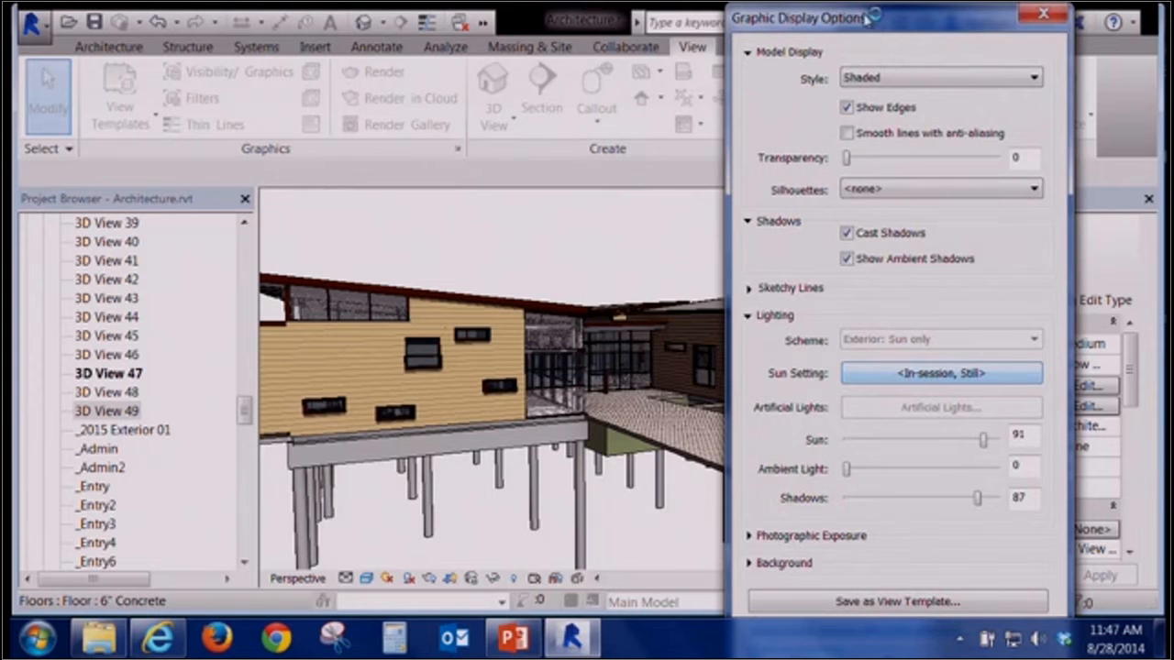
pyautogui.moveTo(898, 19)
pyautogui.mouseDown()
pyautogui.moveTo(894, 7)
pyautogui.moveTo(899, 18)
pyautogui.mouseUp()
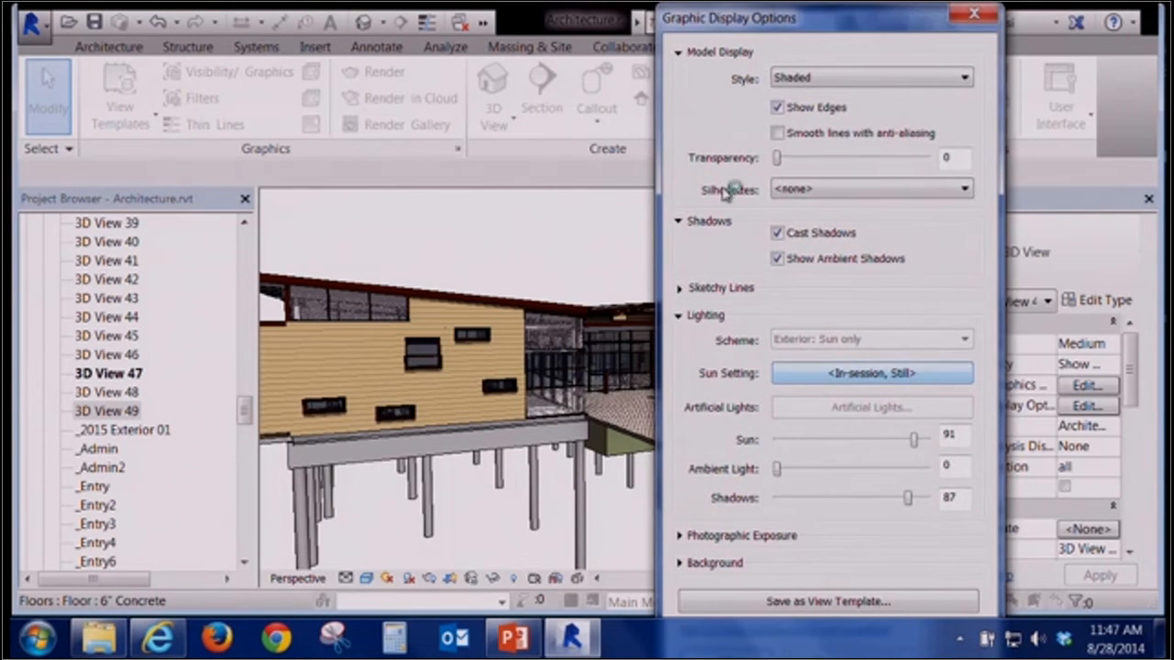
pyautogui.click(679, 222)
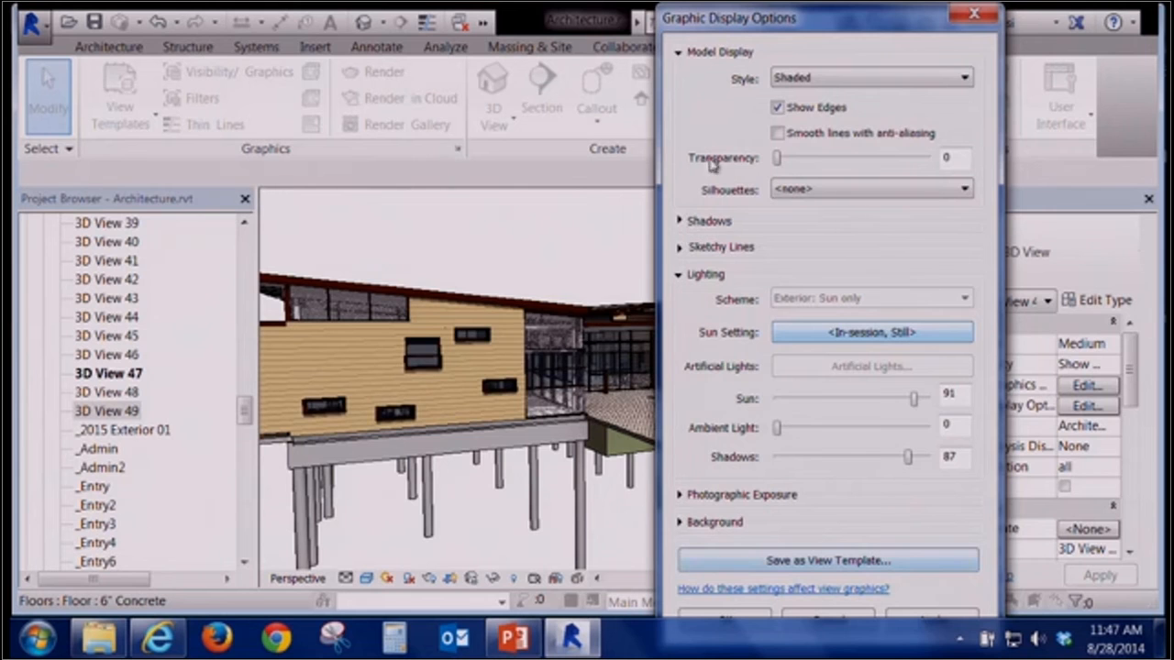
pyautogui.click(680, 53)
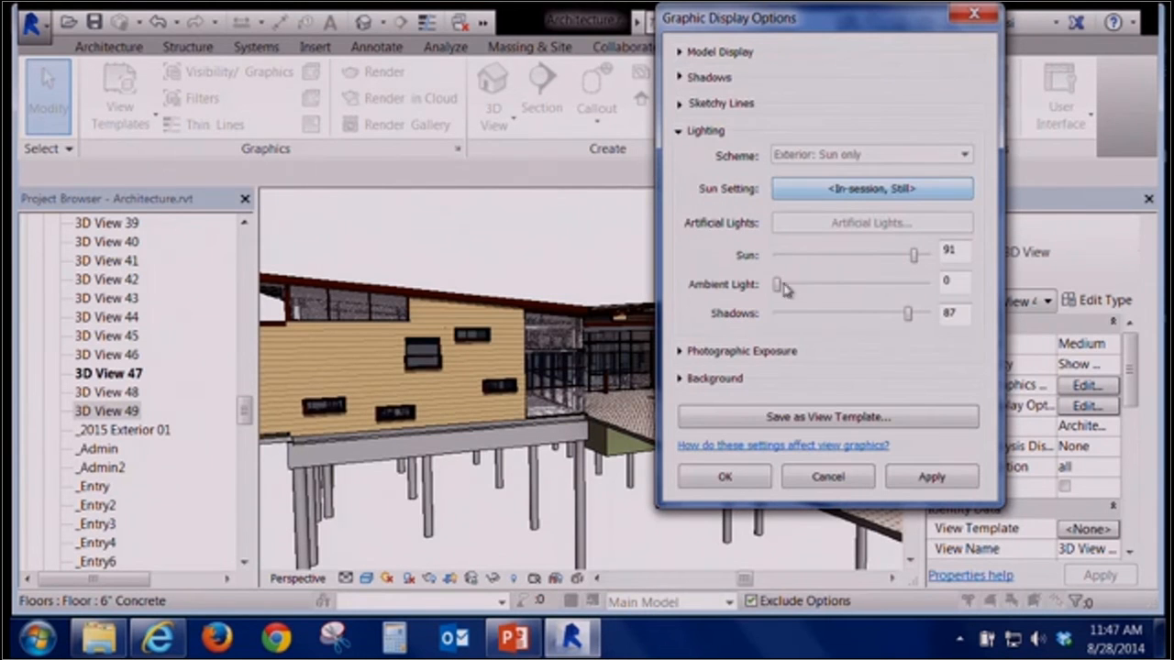
pyautogui.click(933, 478)
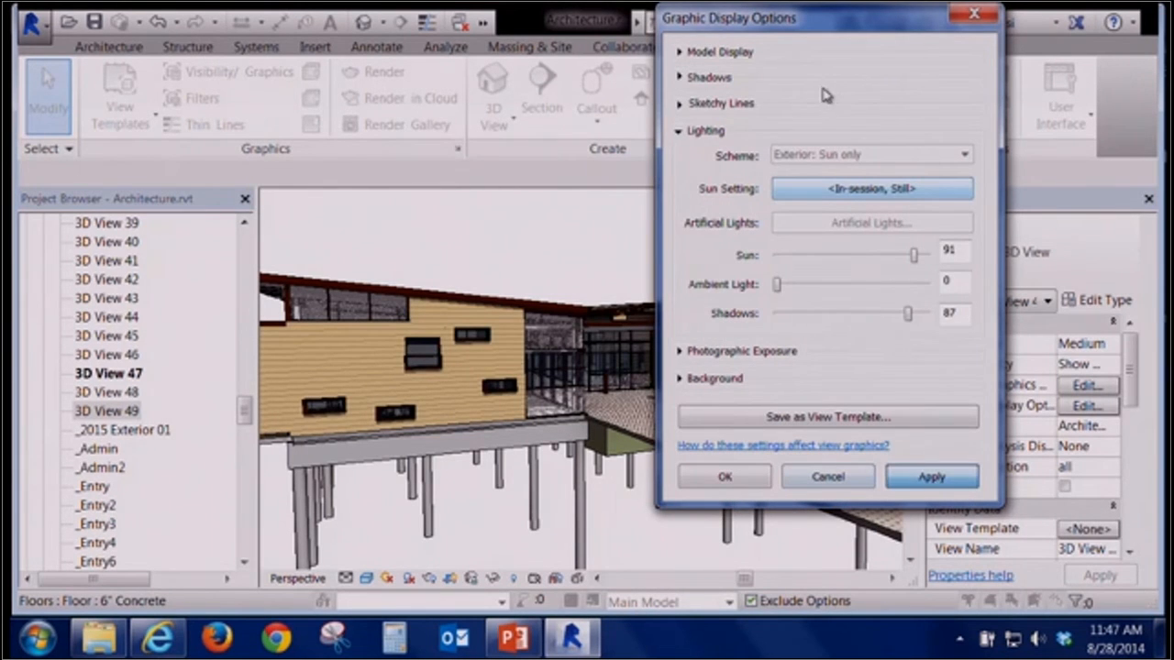
# Adjust the lighting to a Sun intensity of 58 and Shadows of 27, applying the changes
pyautogui.moveTo(802, 27); pyautogui.dragTo(1011, 81)
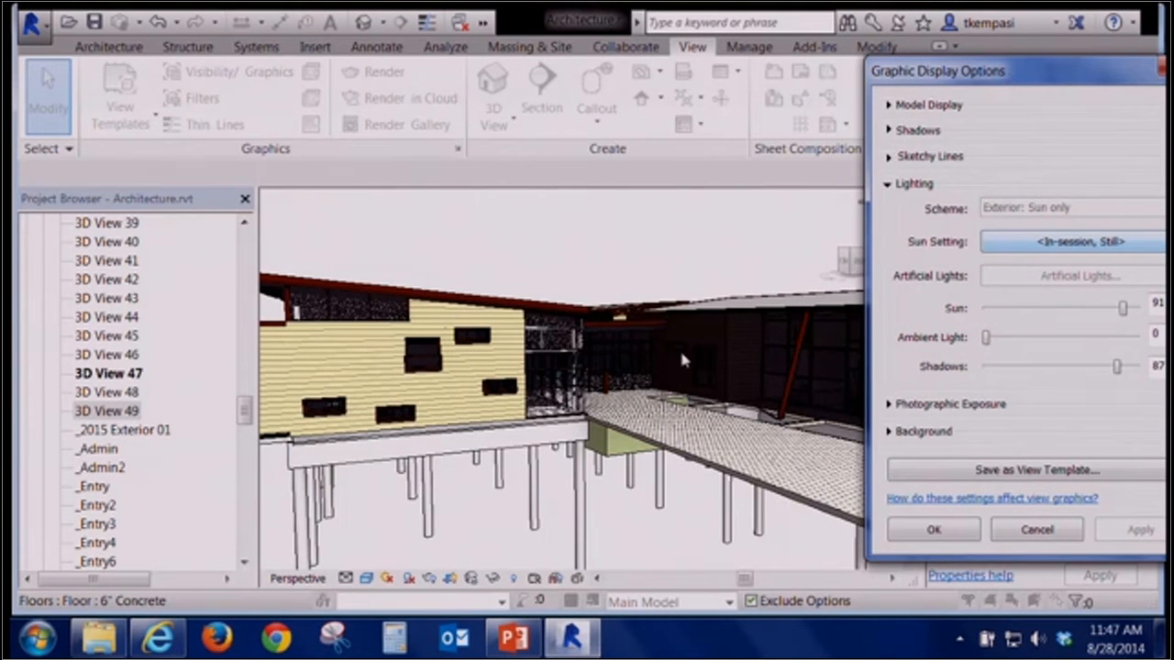
pyautogui.moveTo(971, 79); pyautogui.dragTo(917, 85)
pyautogui.moveTo(1070, 315); pyautogui.dragTo(969, 318)
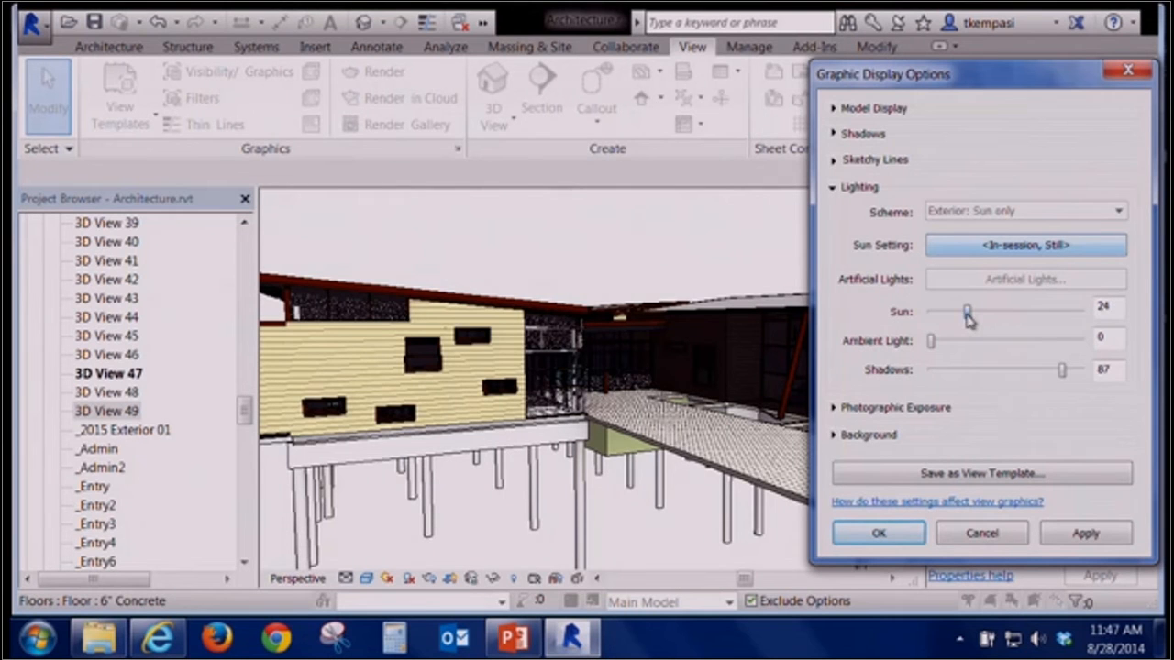
pyautogui.moveTo(1059, 372); pyautogui.dragTo(971, 371)
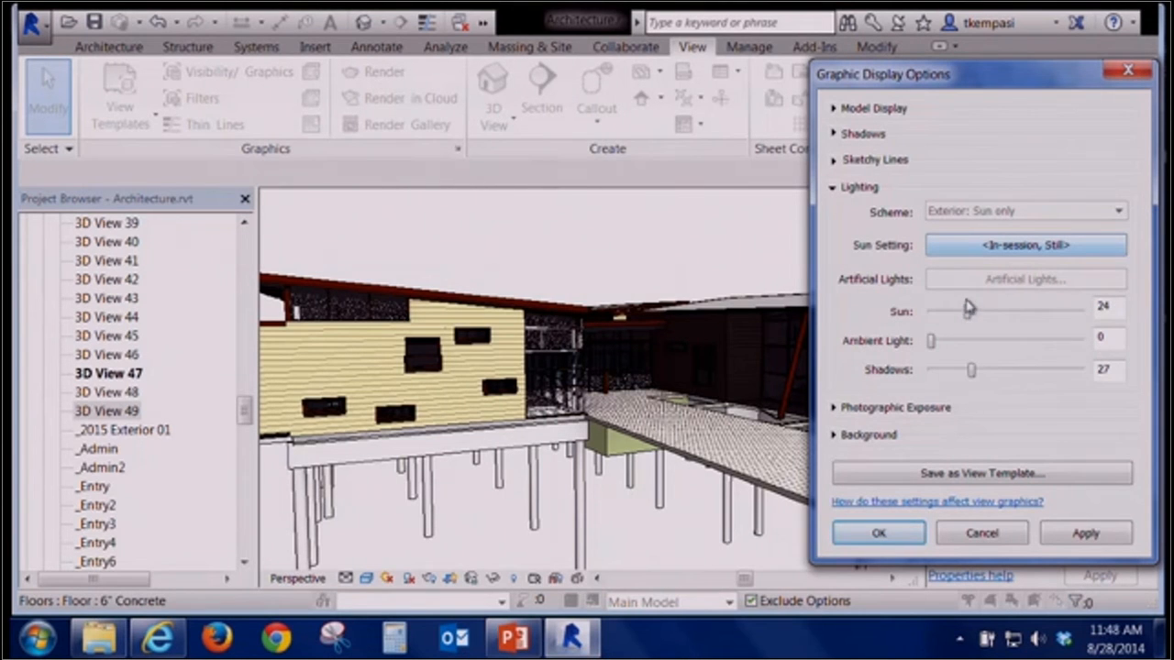
pyautogui.moveTo(971, 314); pyautogui.dragTo(1031, 312)
pyautogui.click(1082, 534)
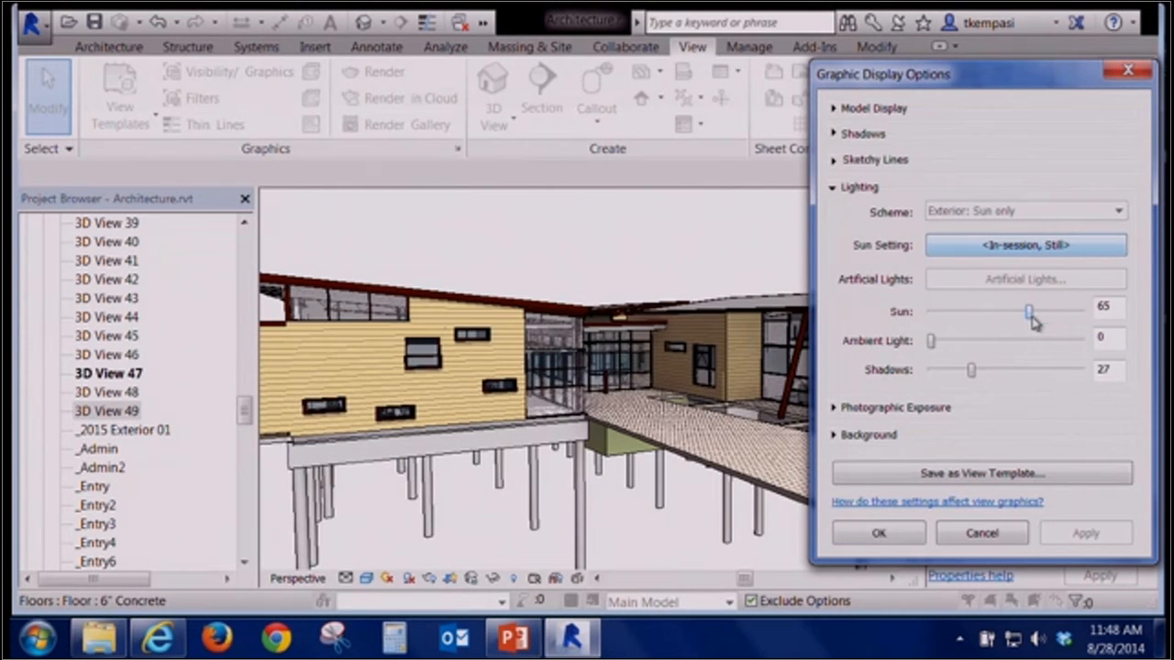
pyautogui.moveTo(1031, 312); pyautogui.dragTo(1018, 312)
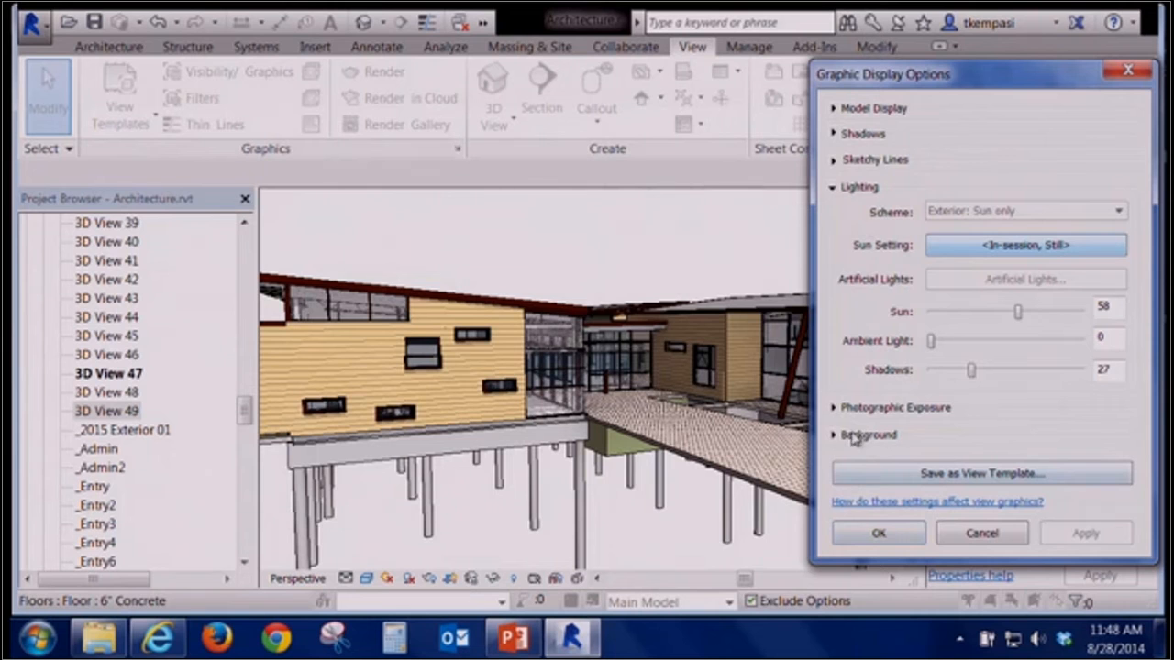
# Set the view background to Sky, apply it, and close the graphic display options
pyautogui.click(834, 188)
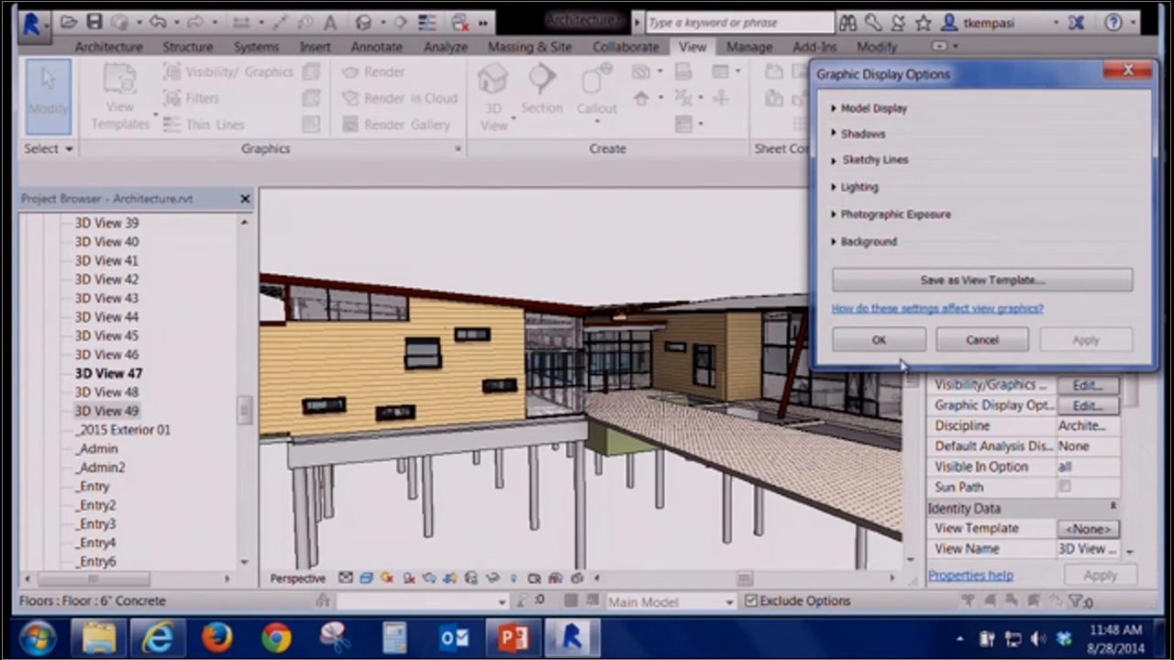
pyautogui.click(834, 242)
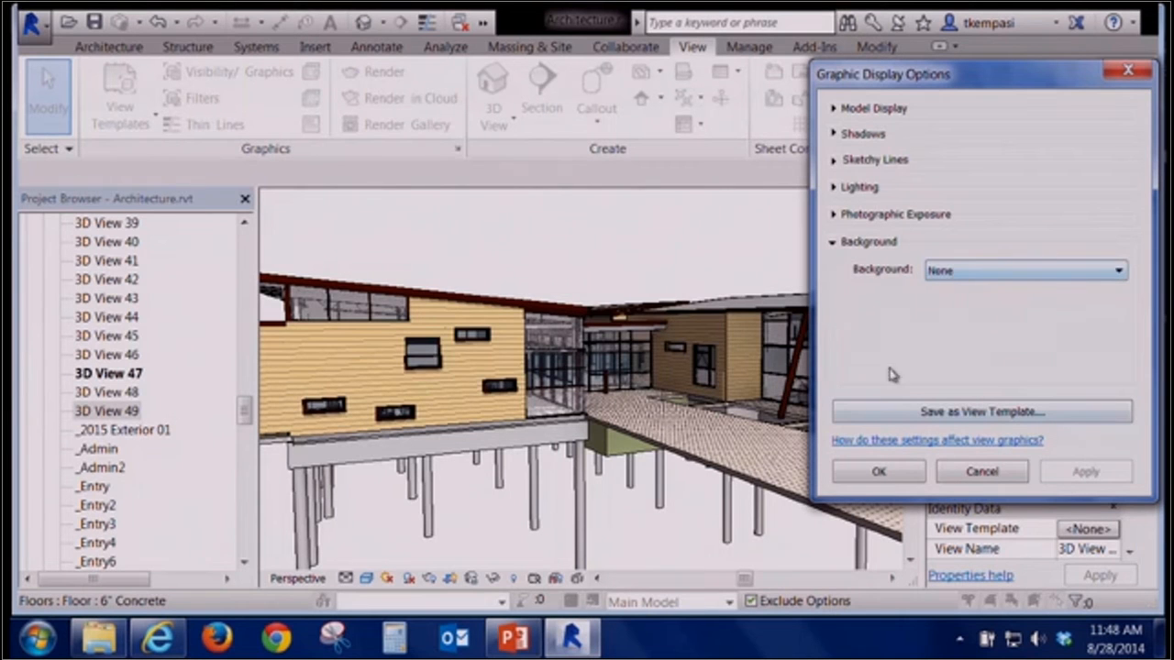
pyautogui.click(997, 272)
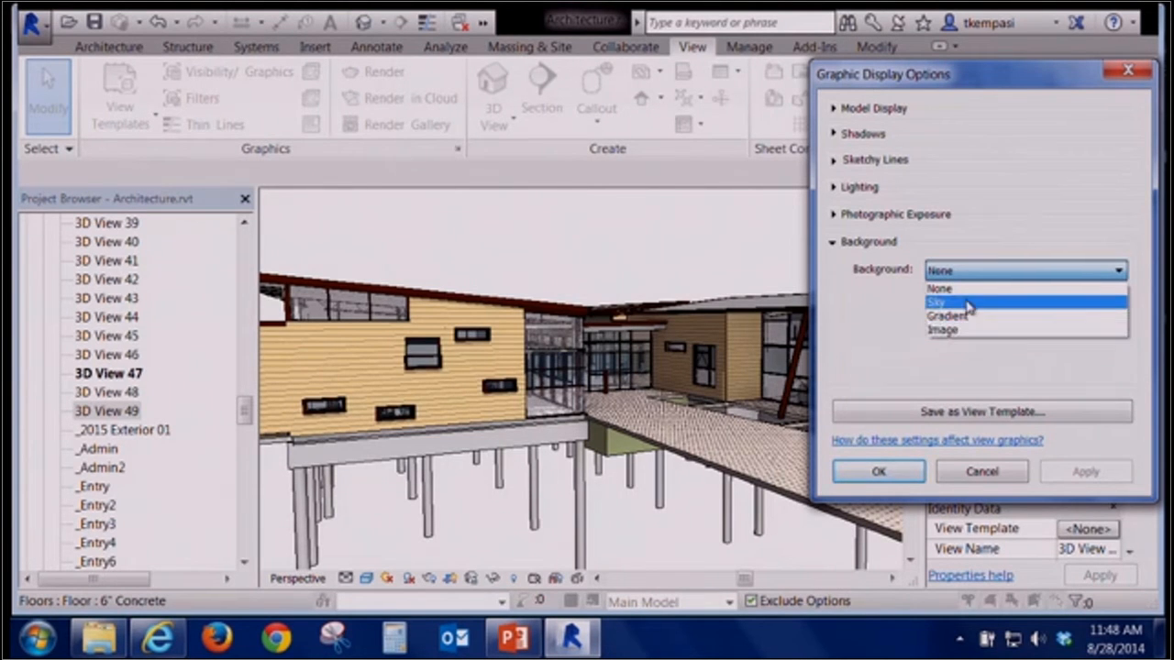
pyautogui.click(938, 303)
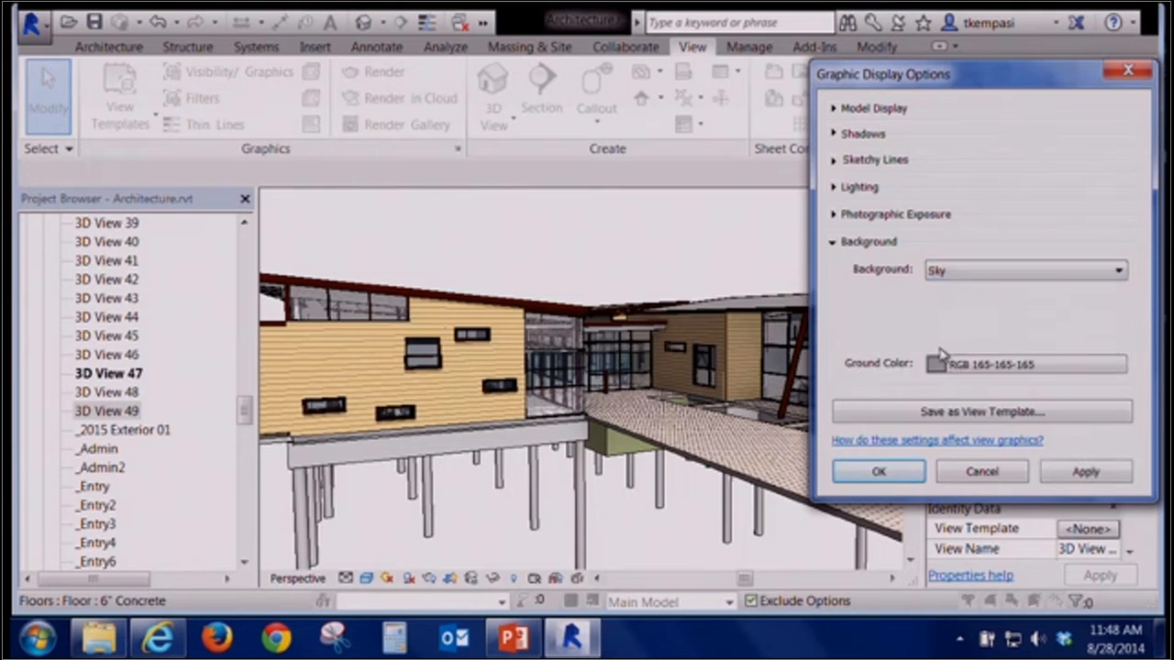
pyautogui.click(1074, 472)
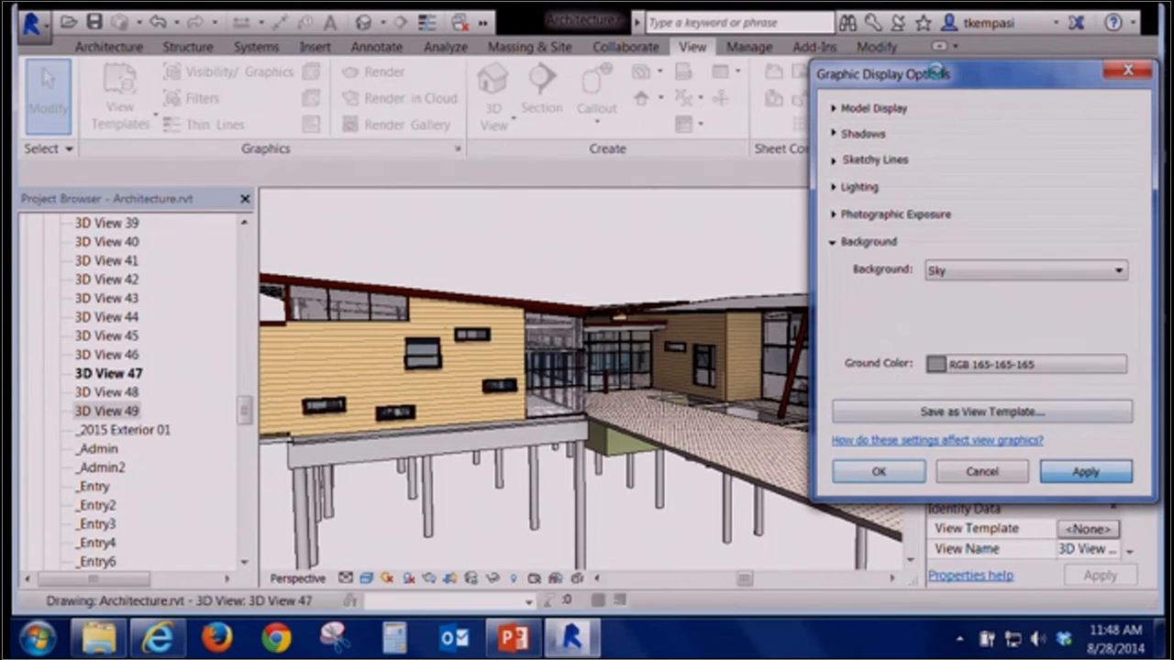
pyautogui.click(903, 472)
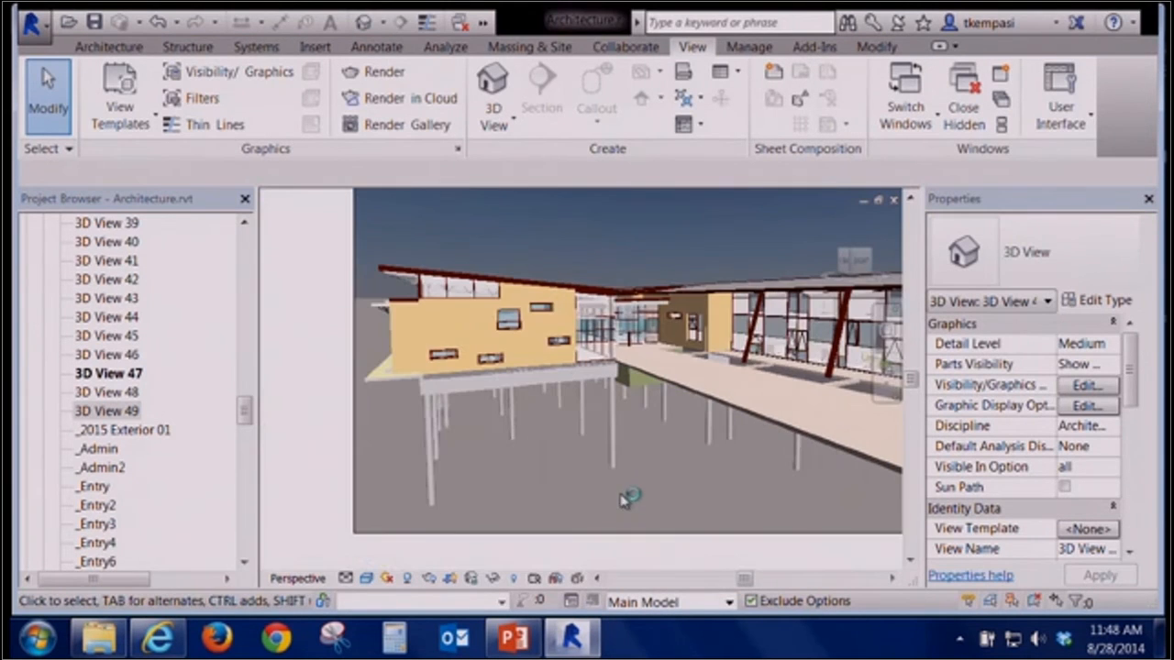
# Change the 3D view's background to Gradient in the graphic display options, apply it, and close the dialog
pyautogui.moveTo(442, 437); pyautogui.dragTo(377, 498, button='middle')
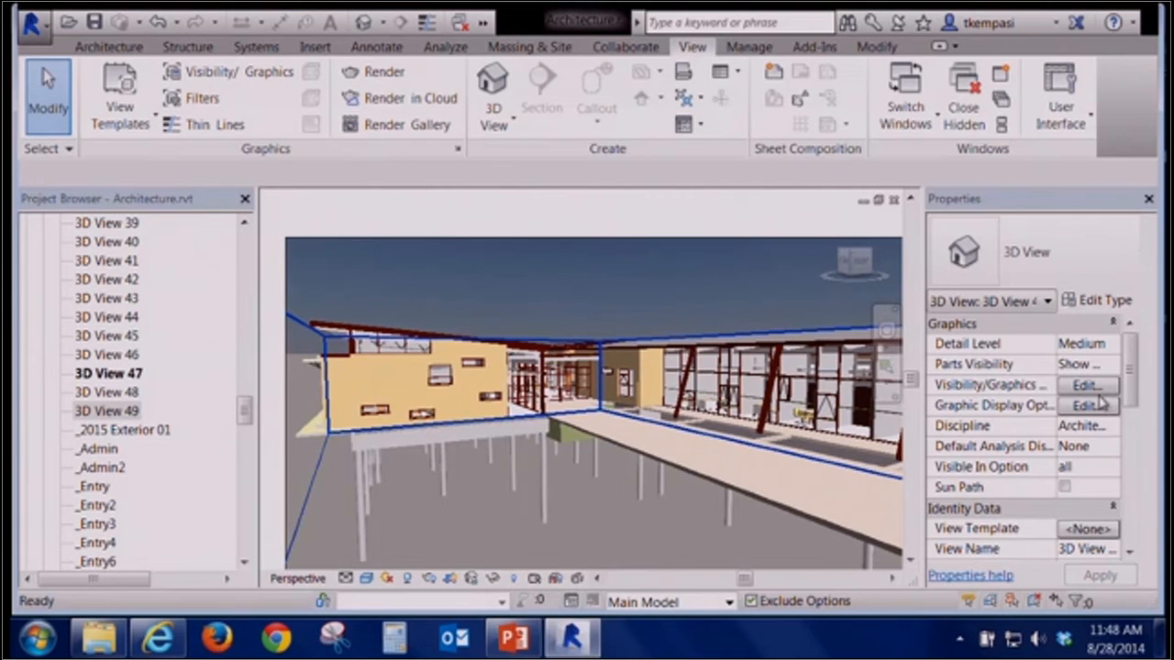
pyautogui.click(1087, 405)
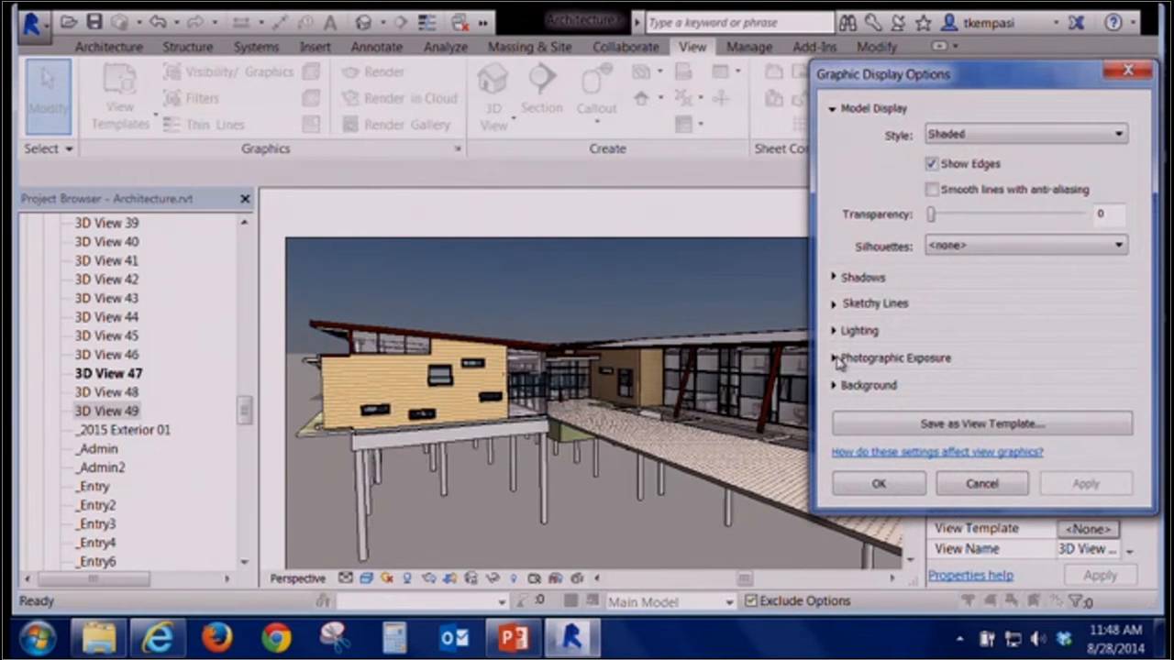
pyautogui.click(834, 386)
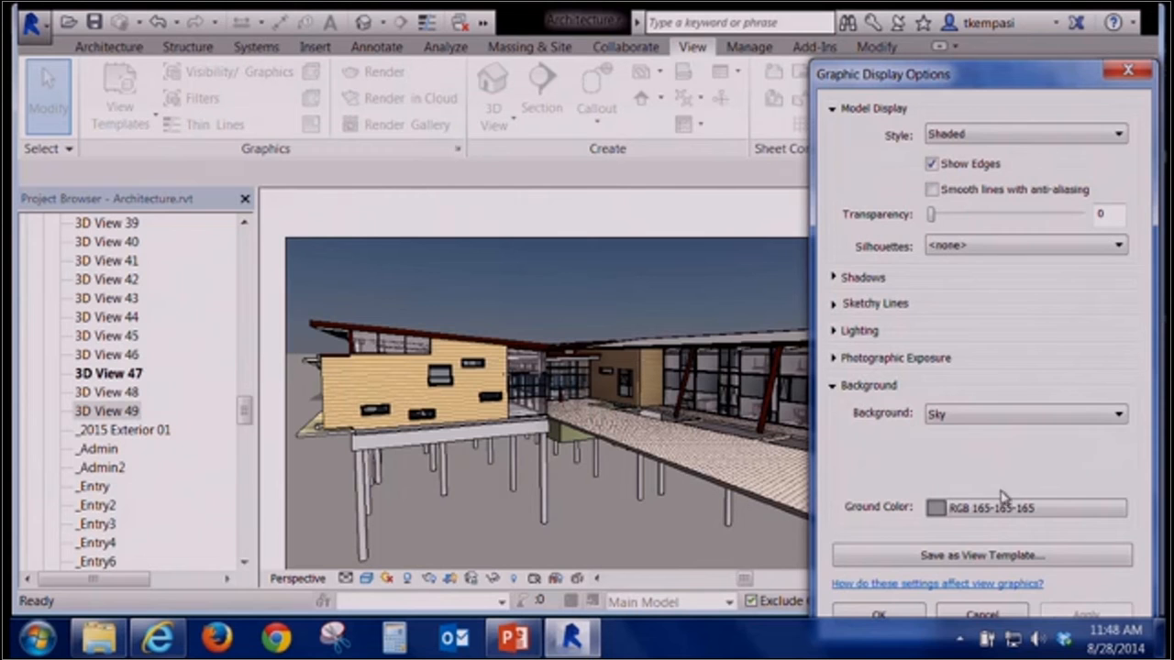
pyautogui.click(834, 331)
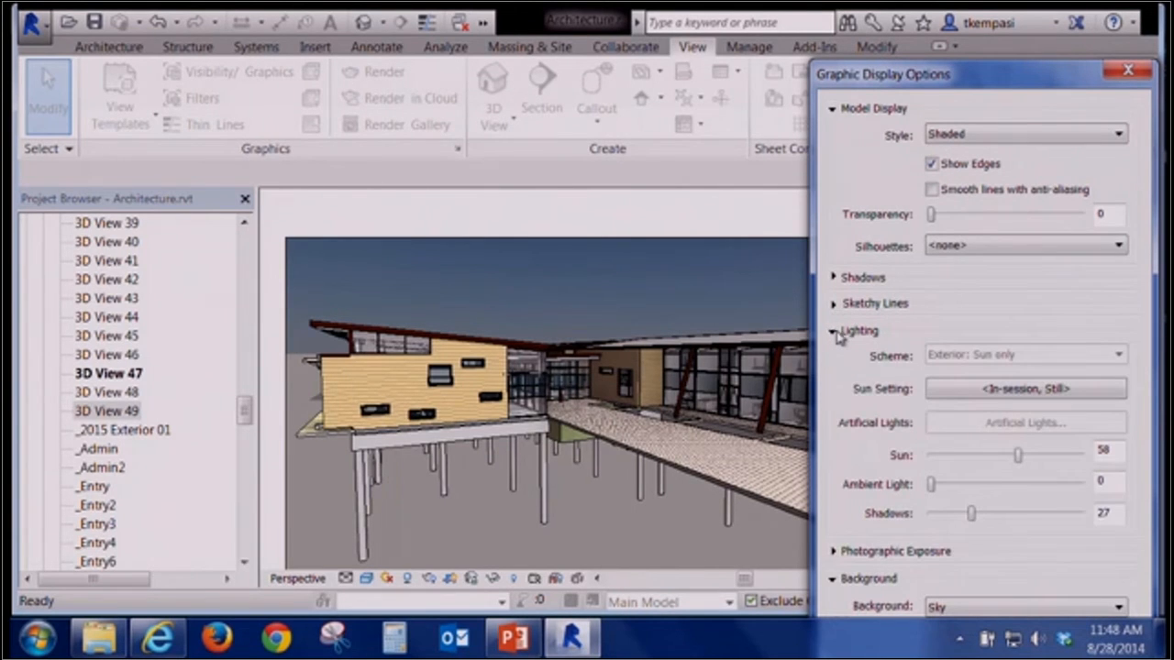
pyautogui.click(834, 331)
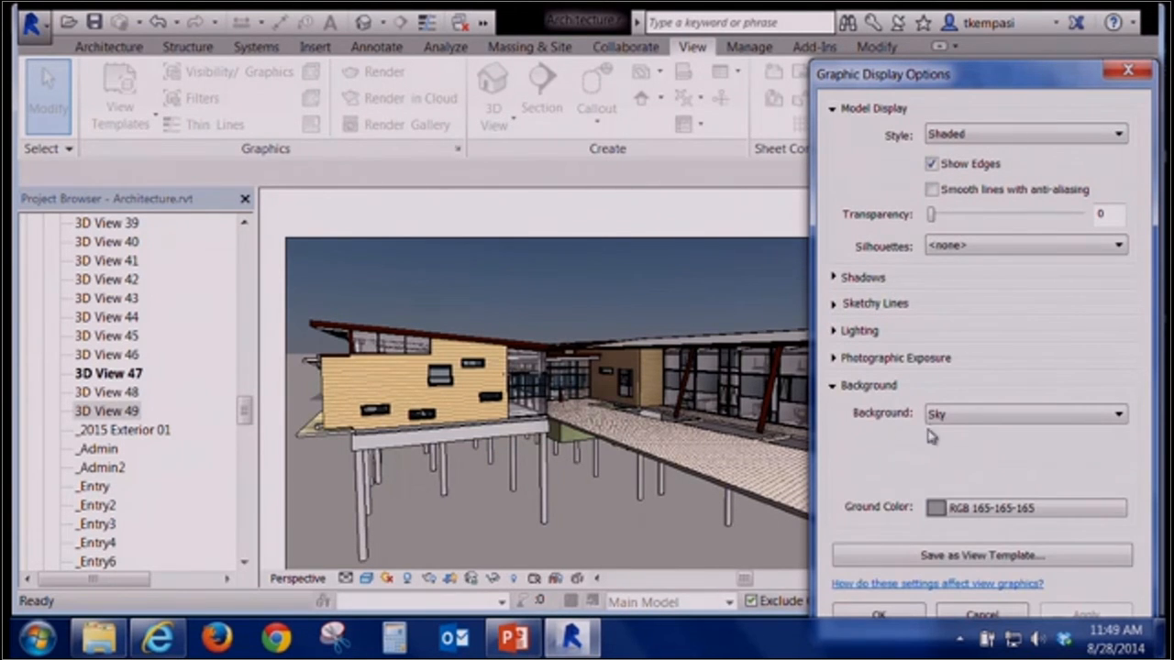
pyautogui.click(999, 414)
pyautogui.click(970, 460)
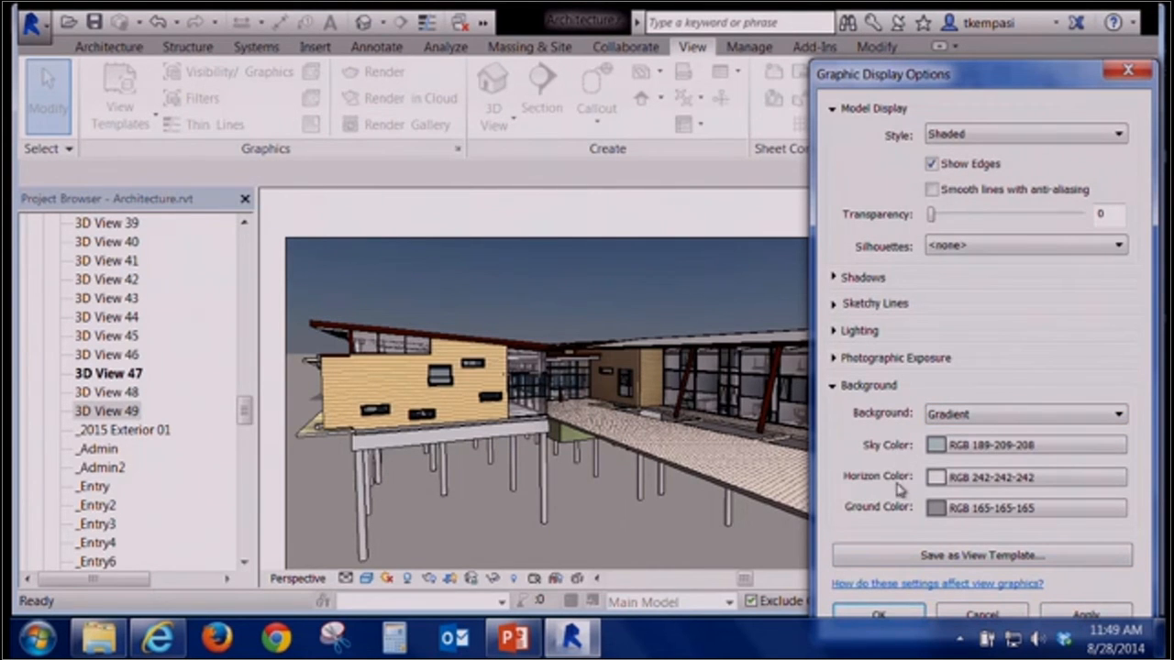
pyautogui.click(1074, 614)
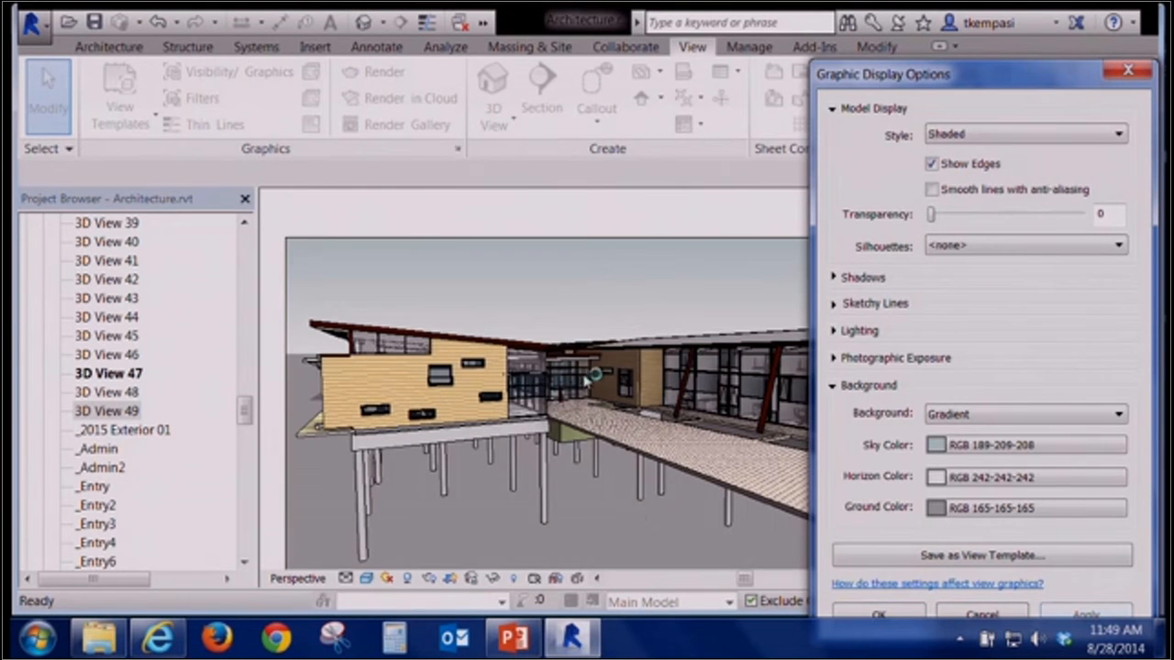
pyautogui.click(898, 613)
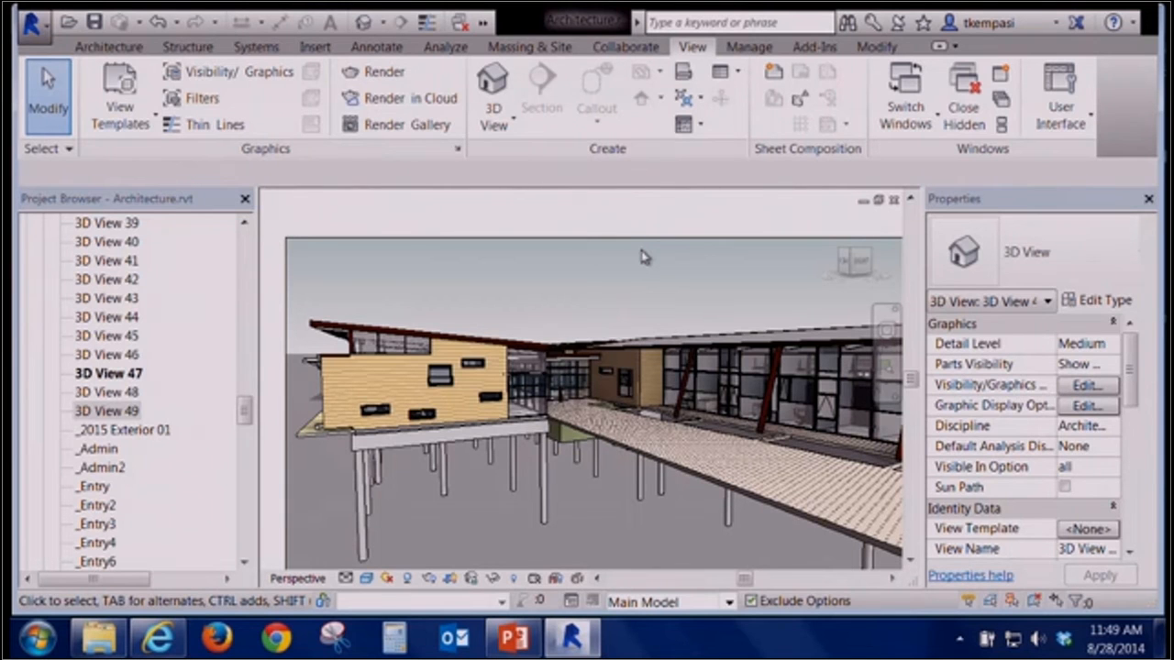
# Switch among the open project views, cycling through them to the hidden-line 3D View 48
pyautogui.rightClick(544, 283)
pyautogui.click(464, 294)
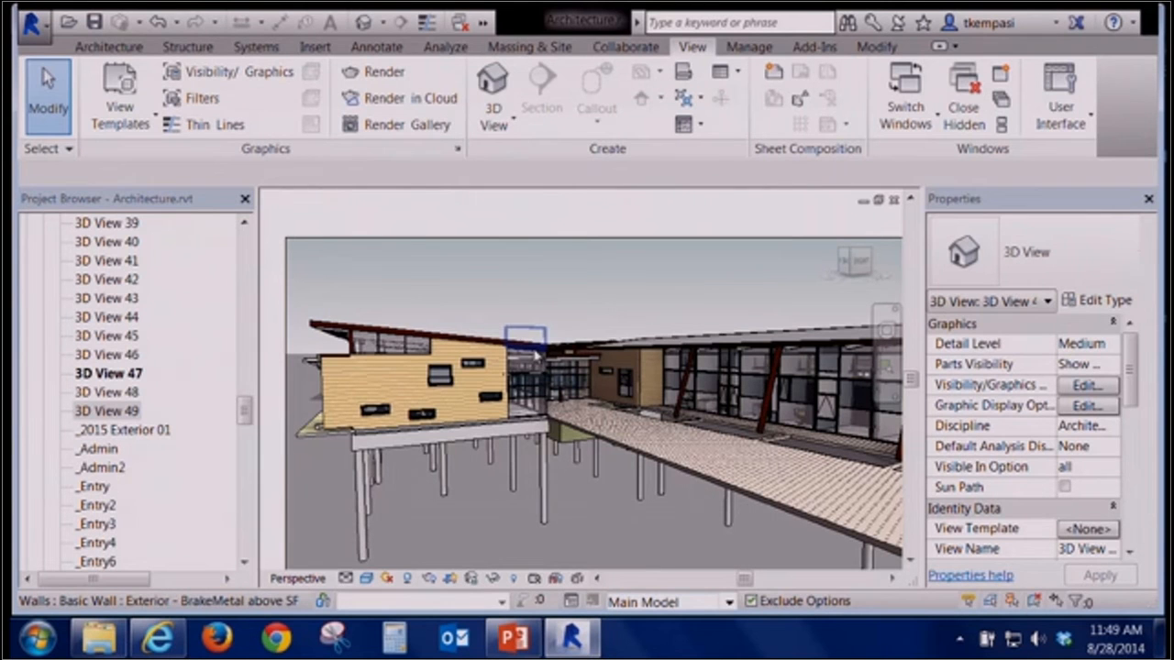
pyautogui.click(484, 23)
pyautogui.click(490, 49)
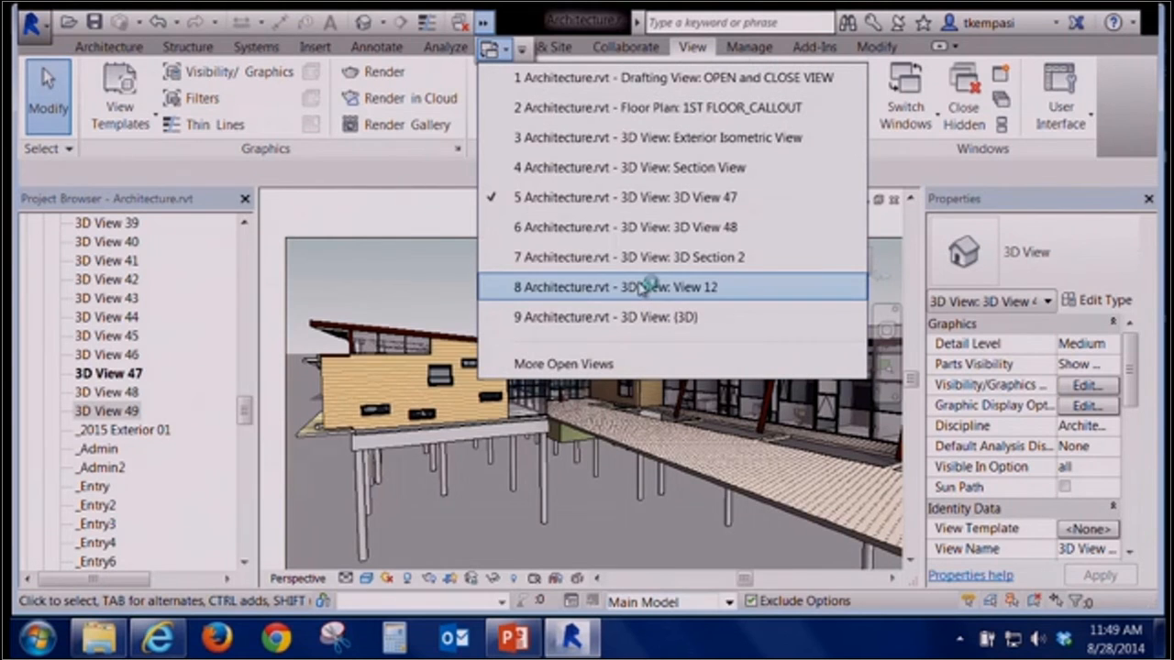
pyautogui.click(642, 287)
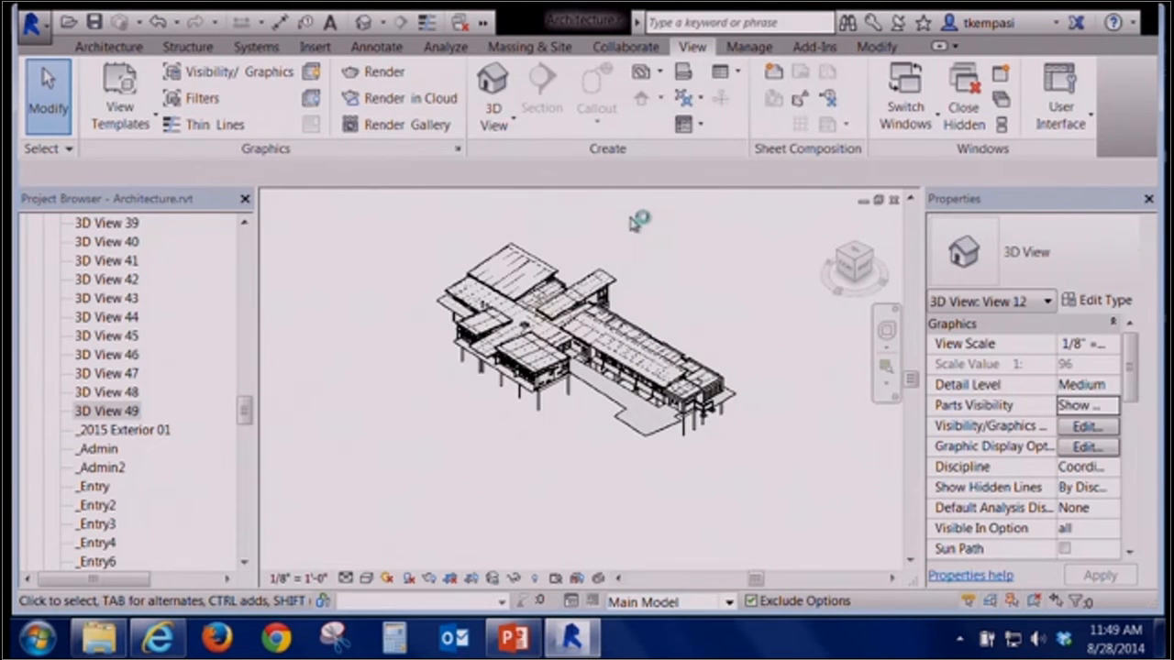
pyautogui.hotkey('ctrl', 'Tab')
pyautogui.hotkey('ctrl', 'Tab')
pyautogui.hotkey('ctrl', 'Tab')
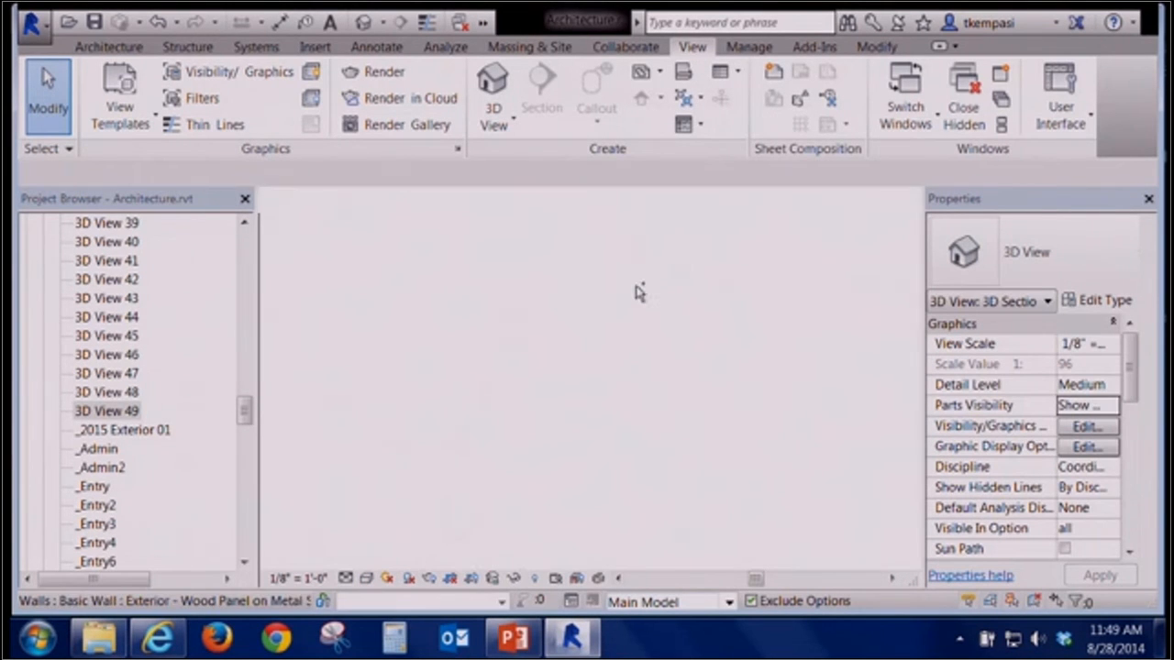
pyautogui.hotkey('ctrl', 'Tab')
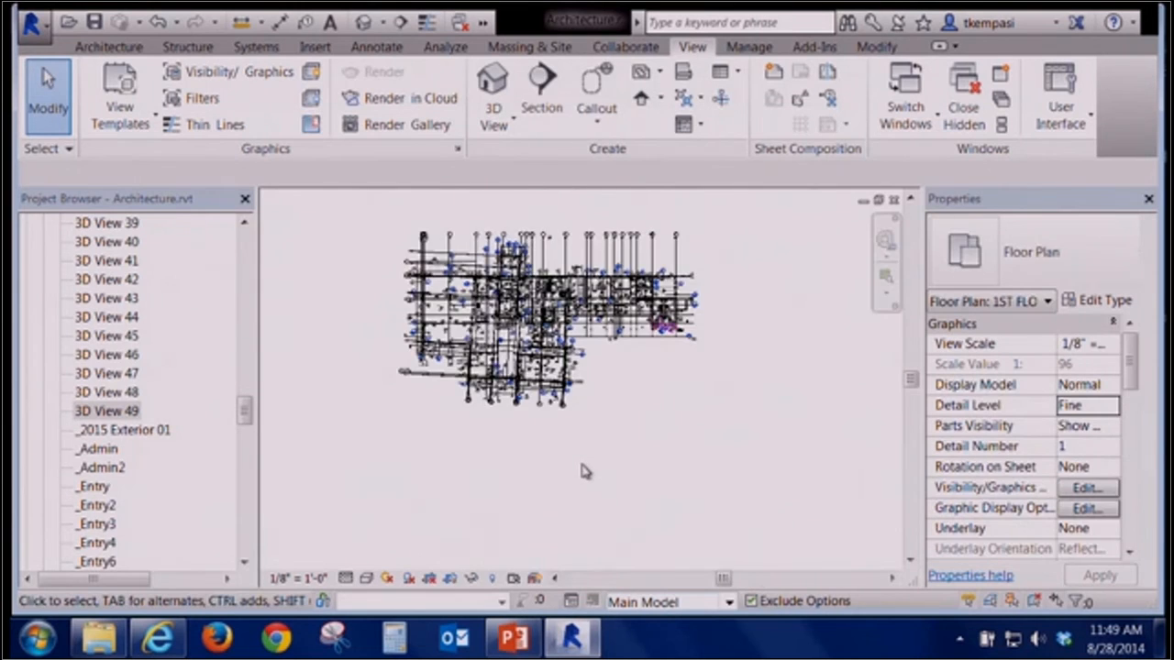
pyautogui.hotkey('ctrl', 'Tab')
pyautogui.hotkey('ctrl', 'Tab')
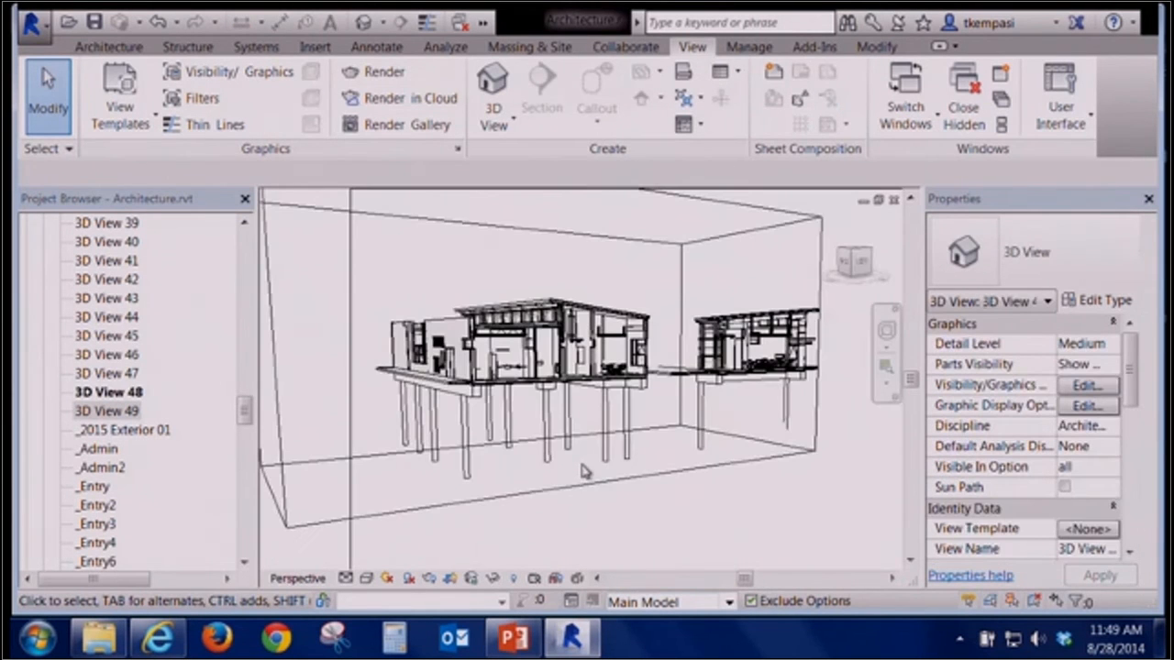
pyautogui.click(1107, 410)
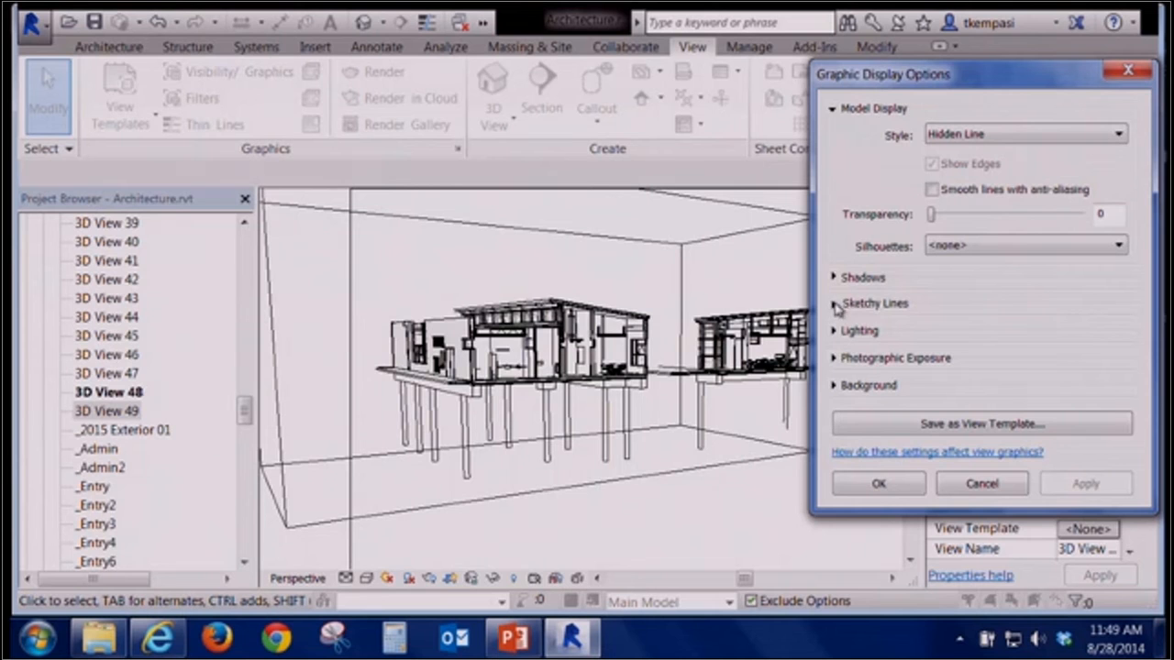
pyautogui.click(836, 334)
pyautogui.click(836, 334)
pyautogui.click(978, 482)
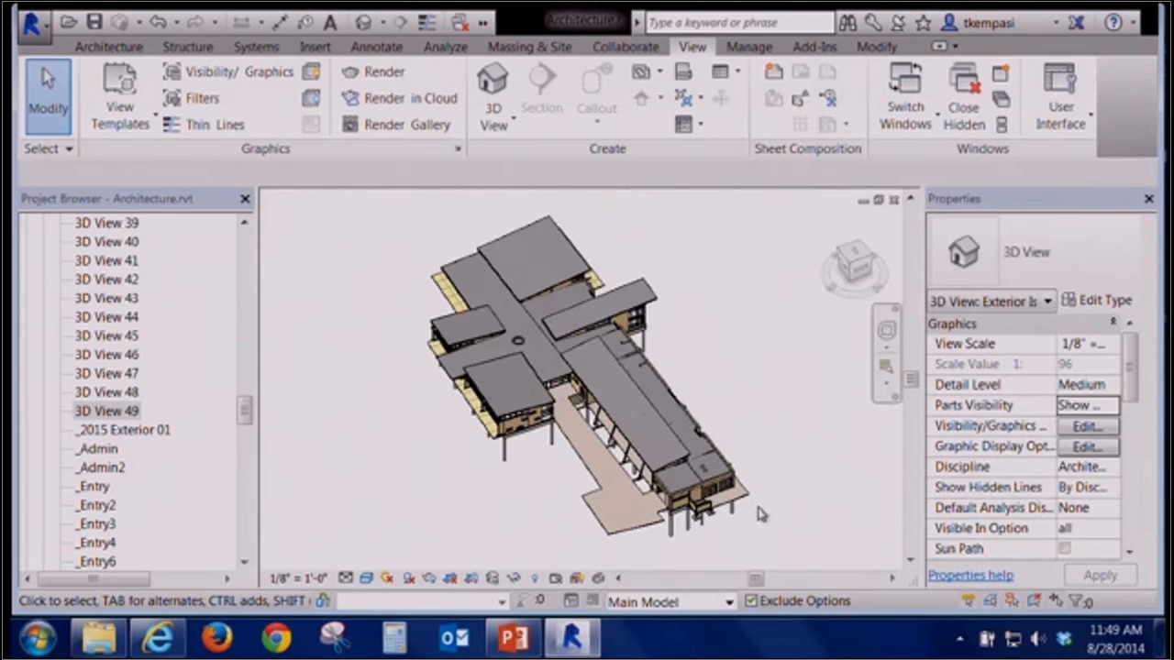
# Return to 3D View 47 and enable Sketchy Lines with a Jitter of 10, applying and closing the graphic display options
pyautogui.hotkey('ctrl', 'Tab')
pyautogui.hotkey('ctrl', 'Tab')
pyautogui.hotkey('ctrl', 'Tab')
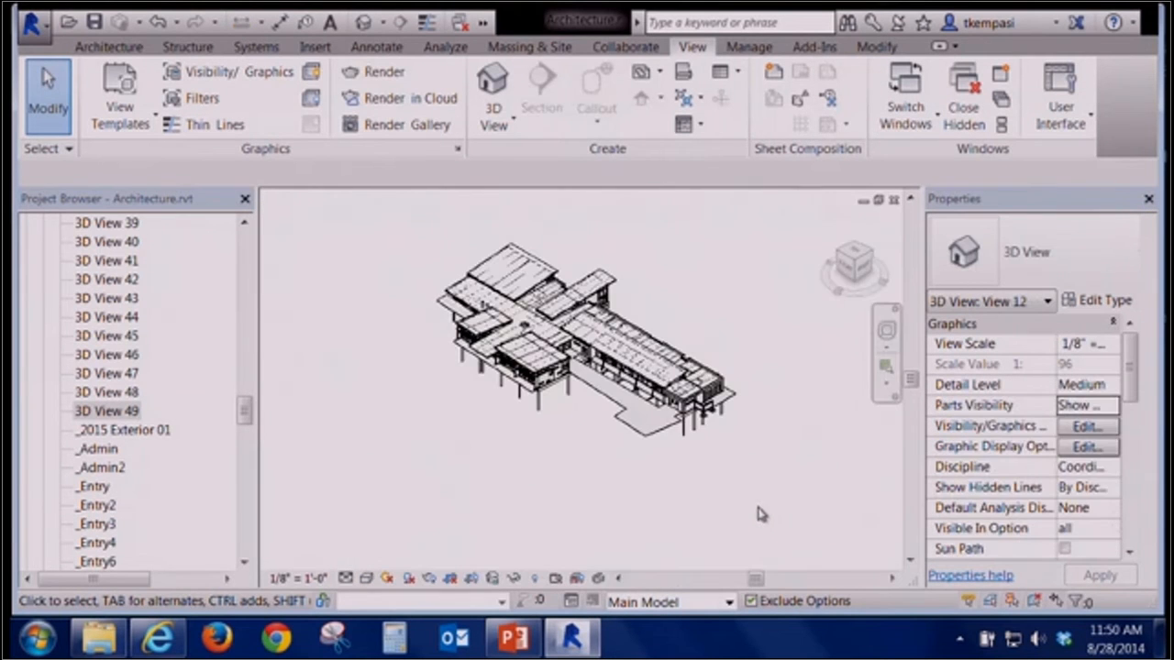
pyautogui.click(1085, 406)
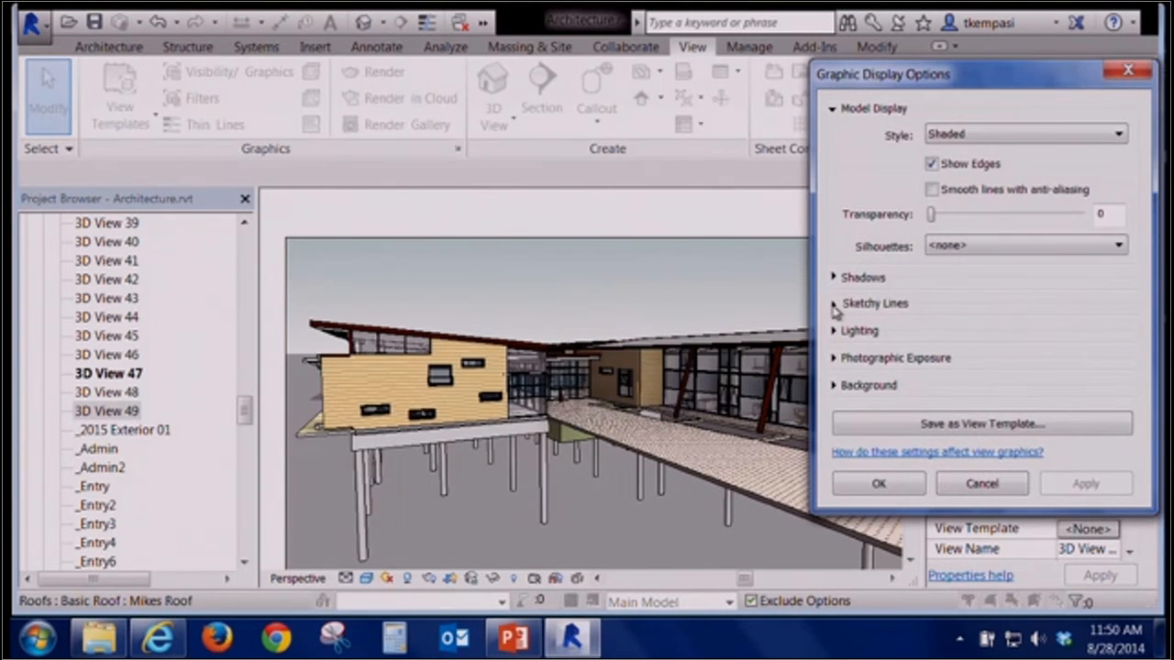
pyautogui.click(835, 307)
pyautogui.moveTo(931, 77); pyautogui.dragTo(816, 42)
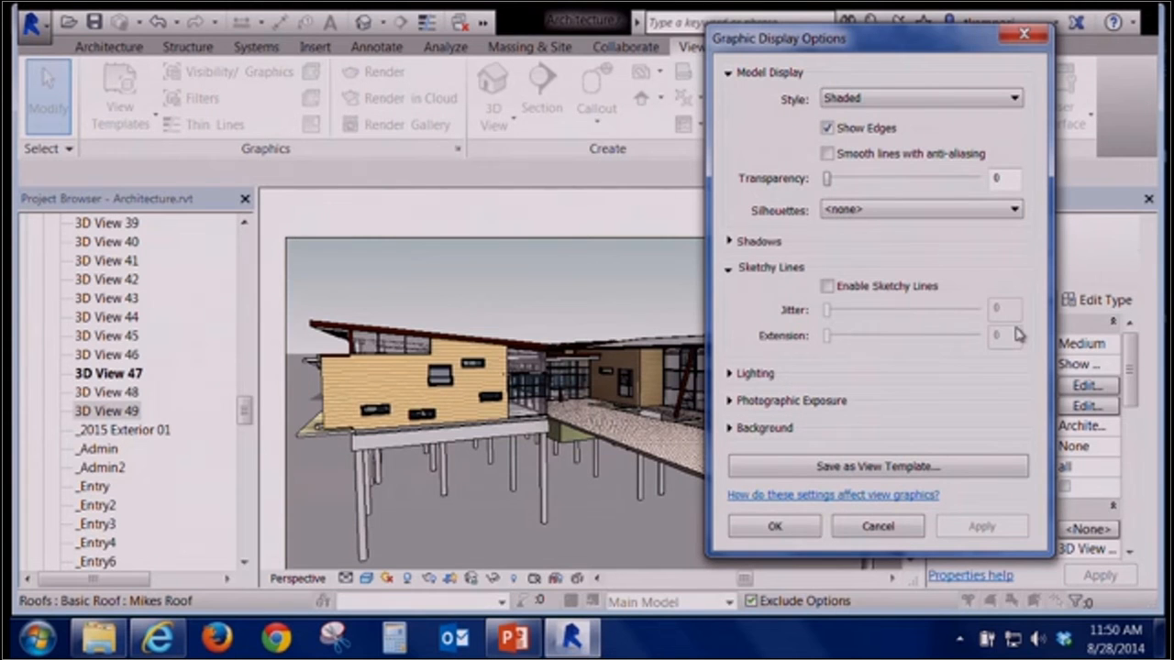
pyautogui.click(829, 287)
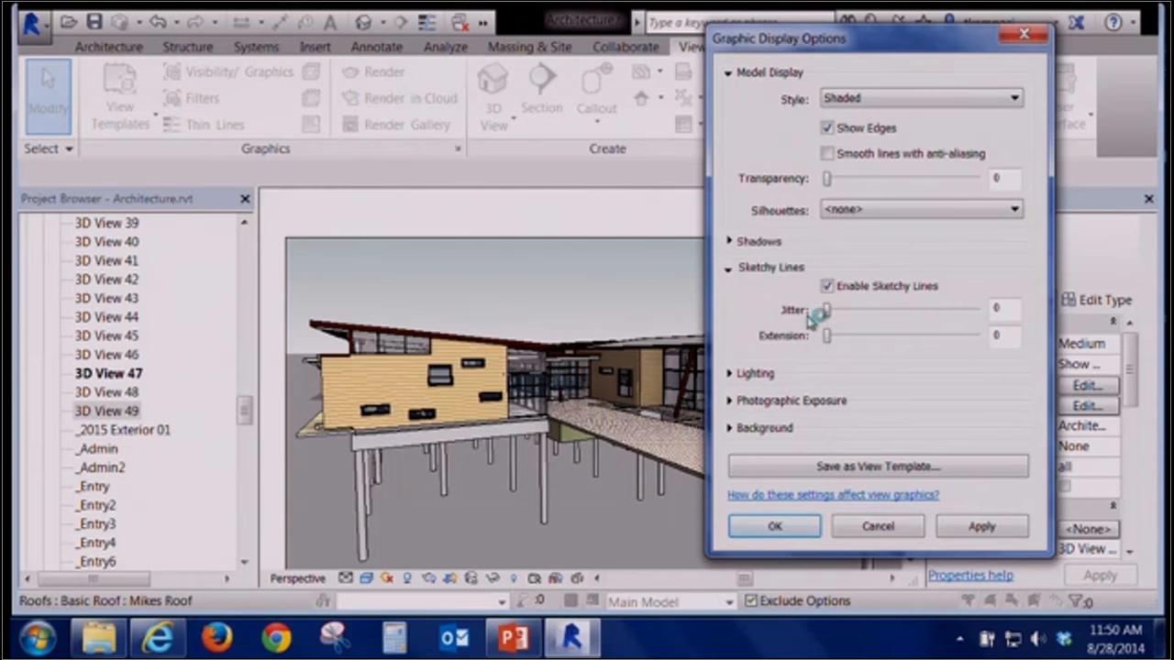
pyautogui.moveTo(830, 314); pyautogui.dragTo(1045, 310)
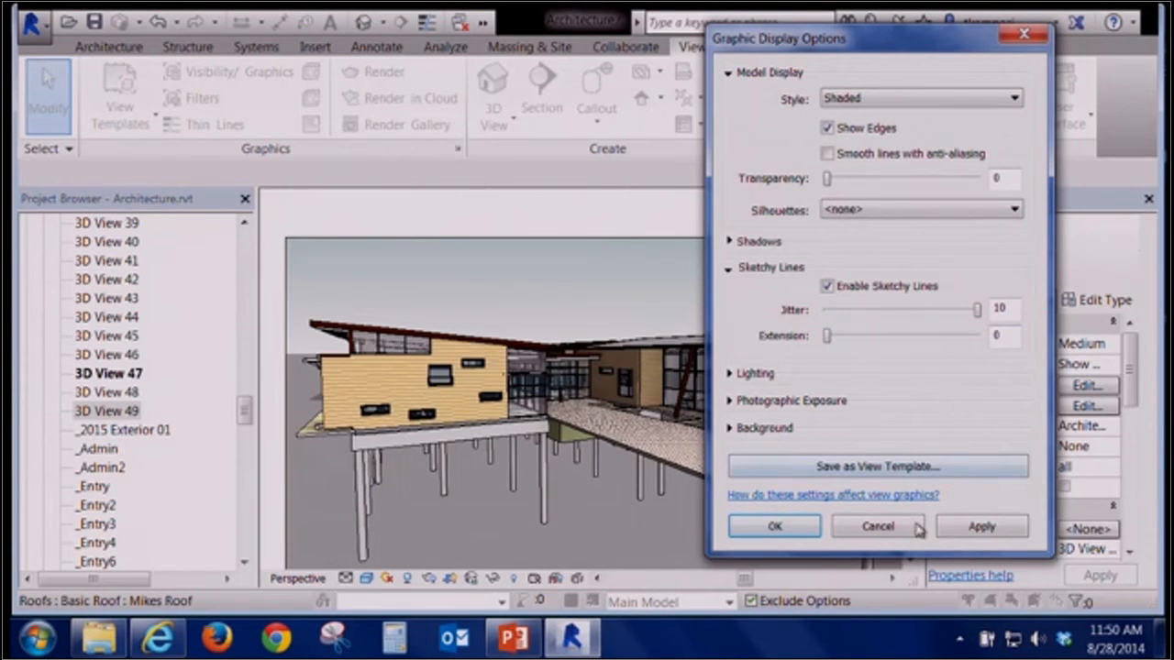
pyautogui.click(979, 528)
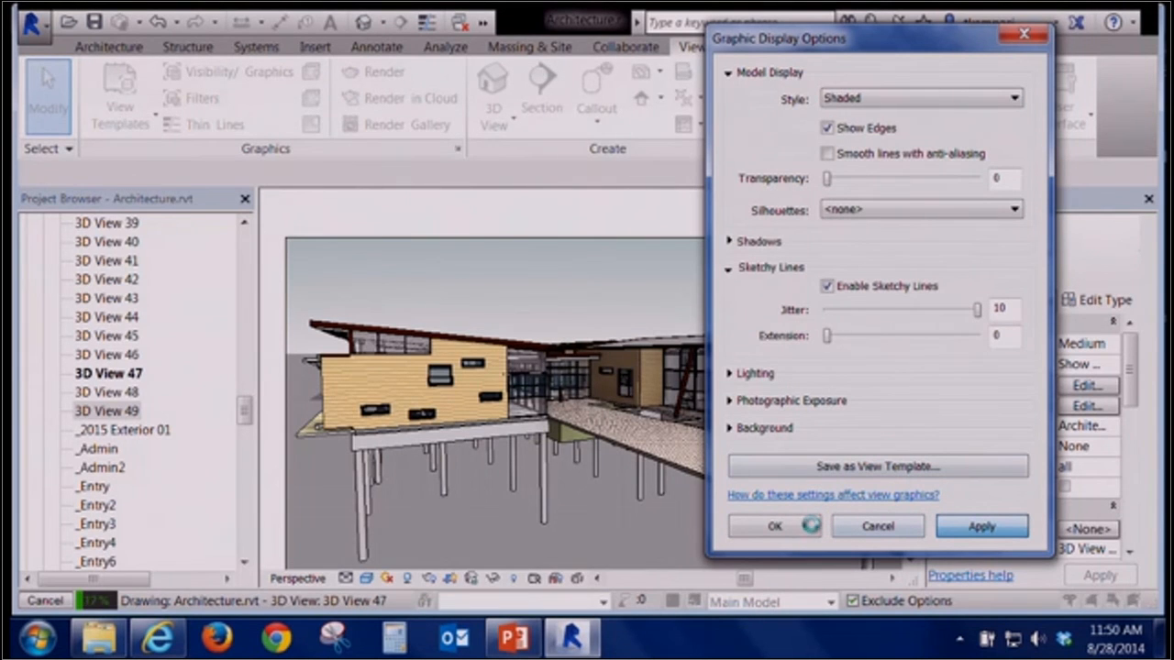
pyautogui.click(812, 527)
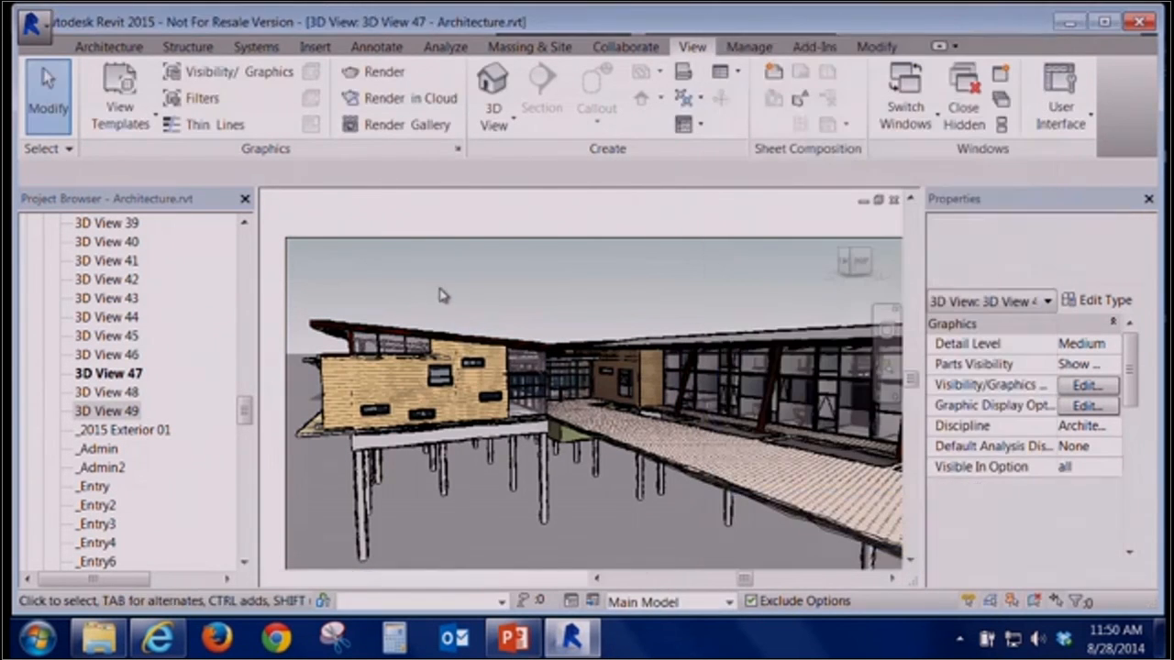
# Adjust the sketchy lines to an Extension of 10 and a Jitter of 6, applying and closing the dialog
pyautogui.rightClick(440, 290)
pyautogui.click(529, 435)
pyautogui.moveTo(408, 422); pyautogui.dragTo(295, 300)
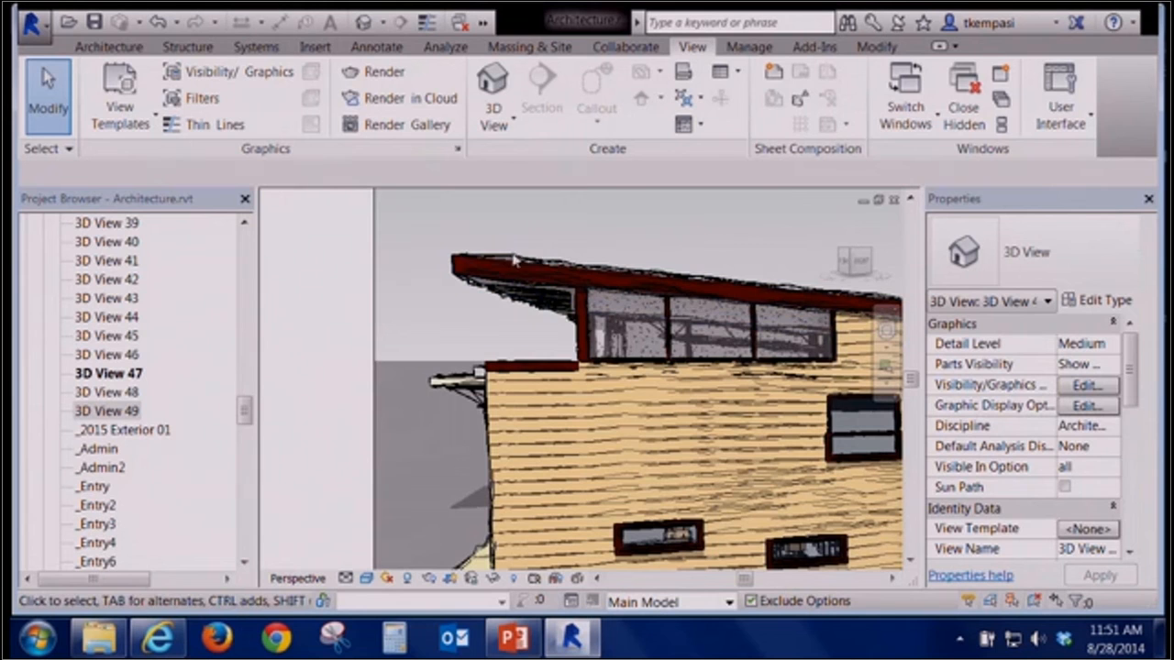
pyautogui.click(1088, 407)
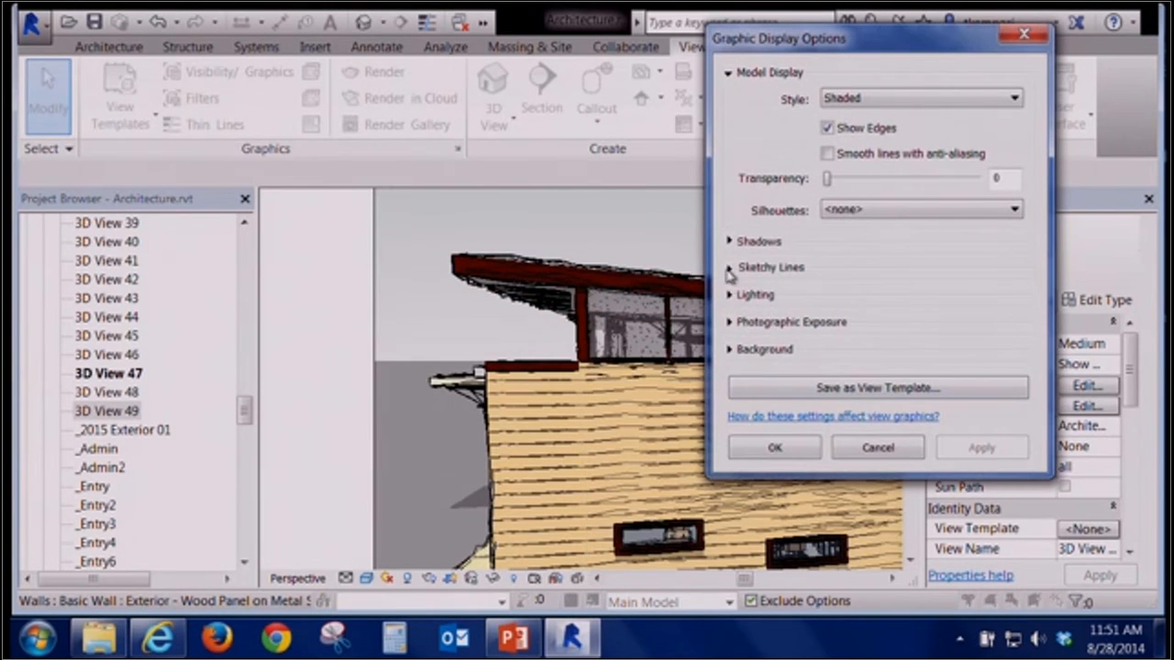
pyautogui.click(729, 268)
pyautogui.moveTo(828, 338); pyautogui.dragTo(827, 310)
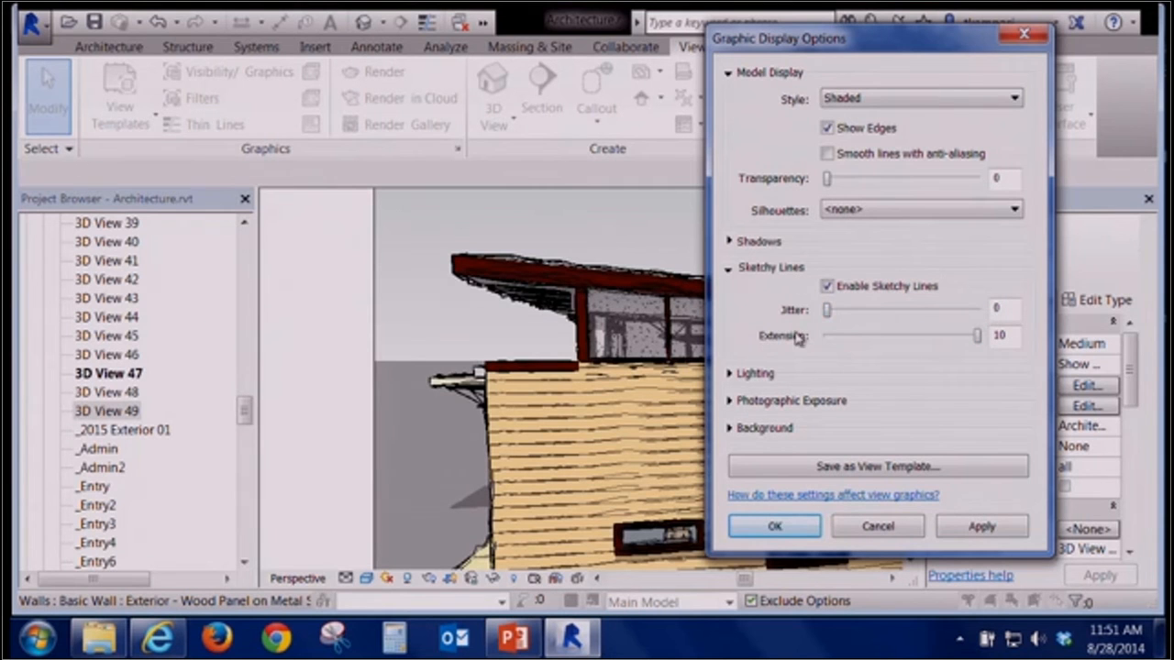
pyautogui.click(970, 528)
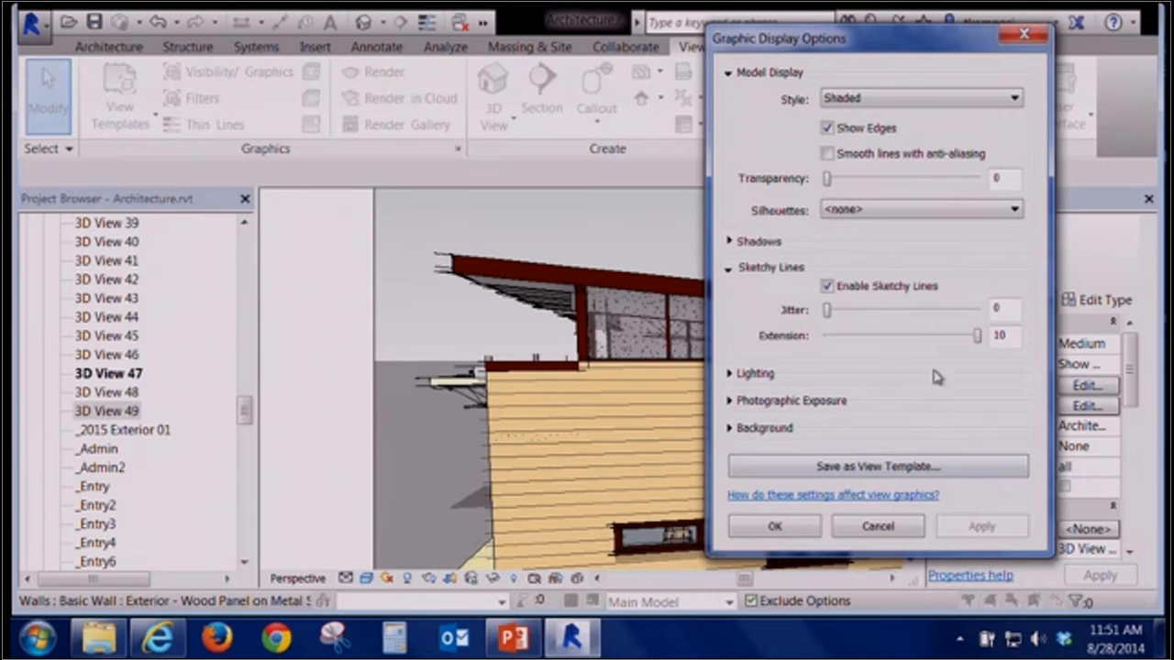
pyautogui.moveTo(829, 314); pyautogui.dragTo(918, 312)
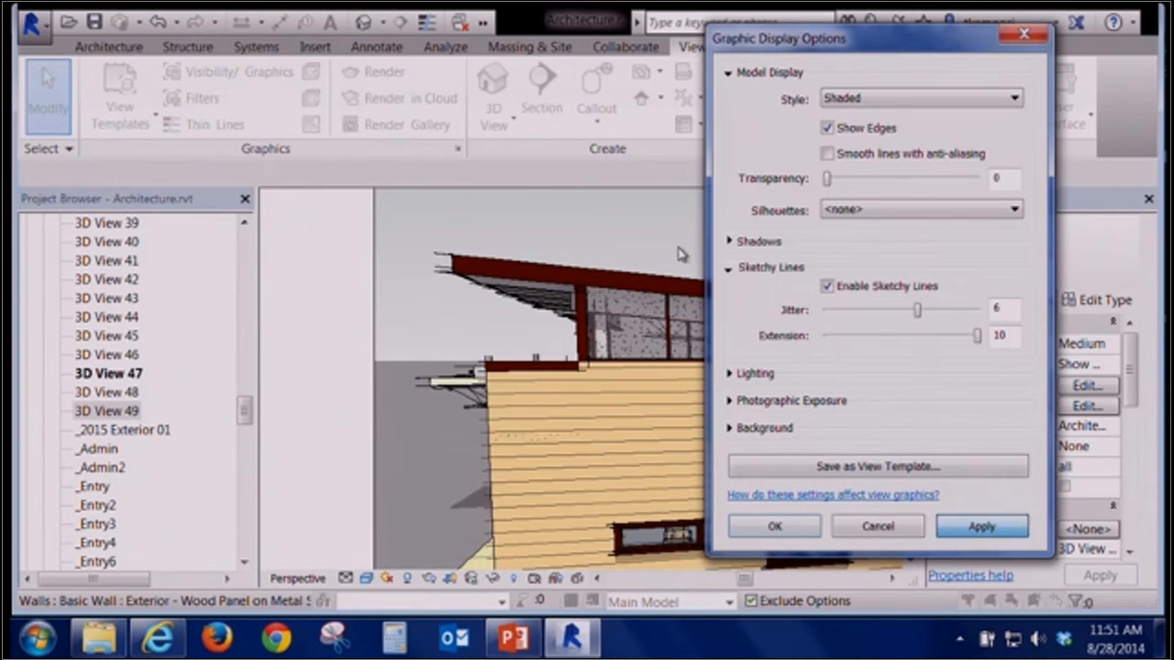
pyautogui.click(774, 525)
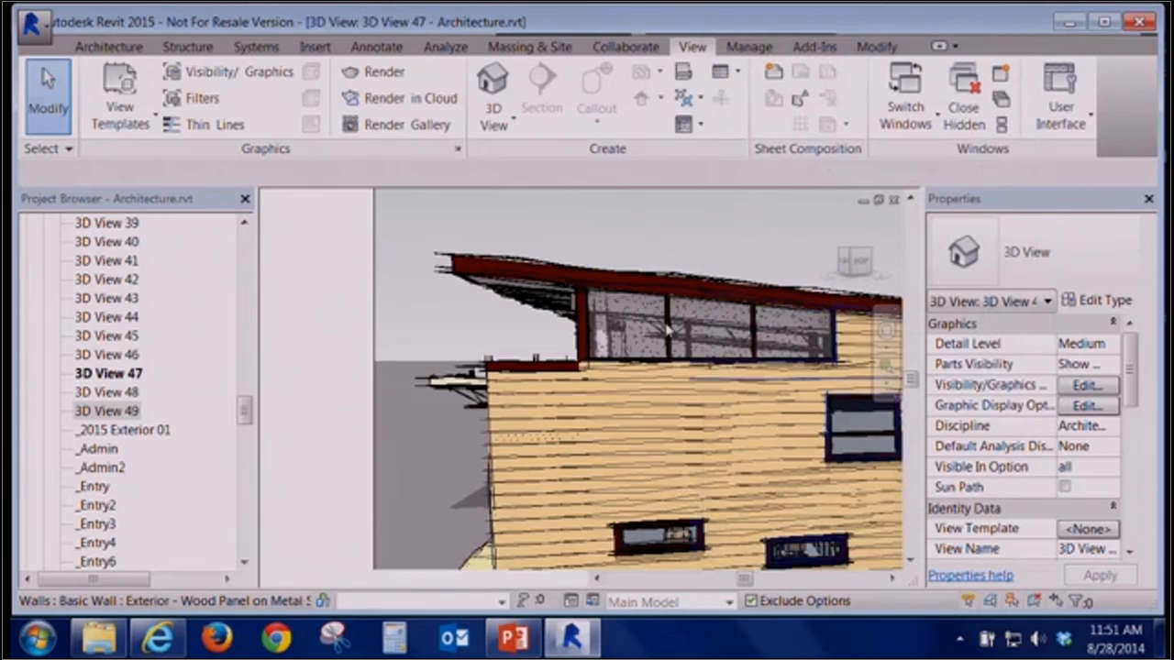
pyautogui.scroll(-1, 754, 361)
pyautogui.moveTo(754, 360); pyautogui.dragTo(605, 423, button='middle')
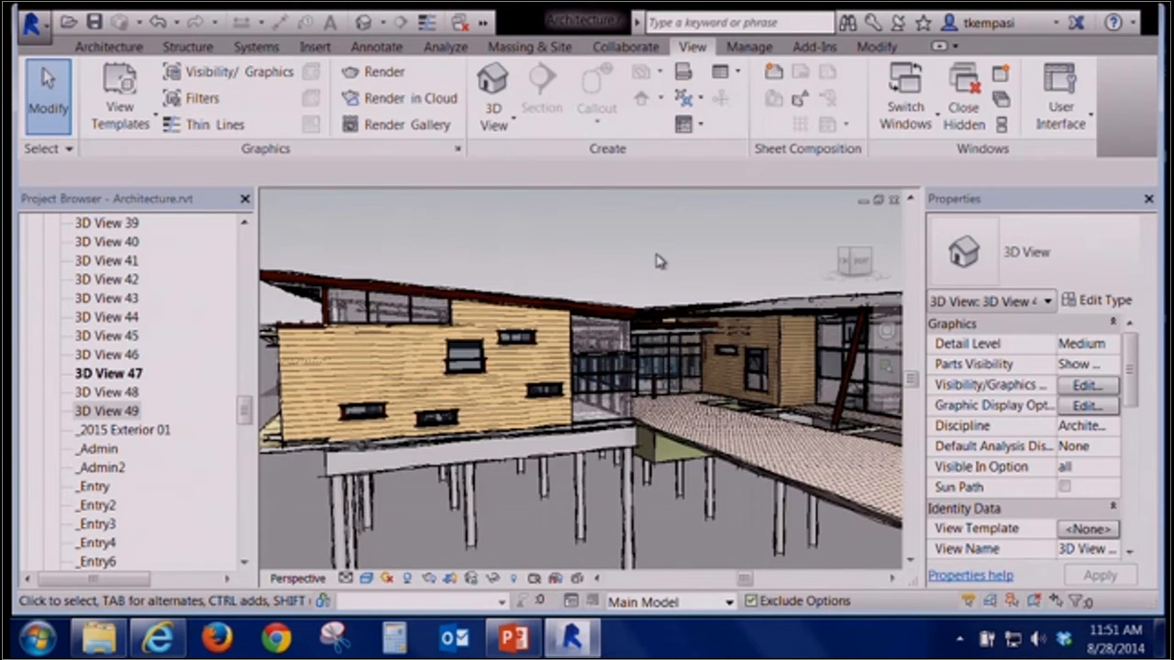
pyautogui.moveTo(663, 260); pyautogui.dragTo(885, 484, button='middle')
pyautogui.scroll(-3, 621, 286)
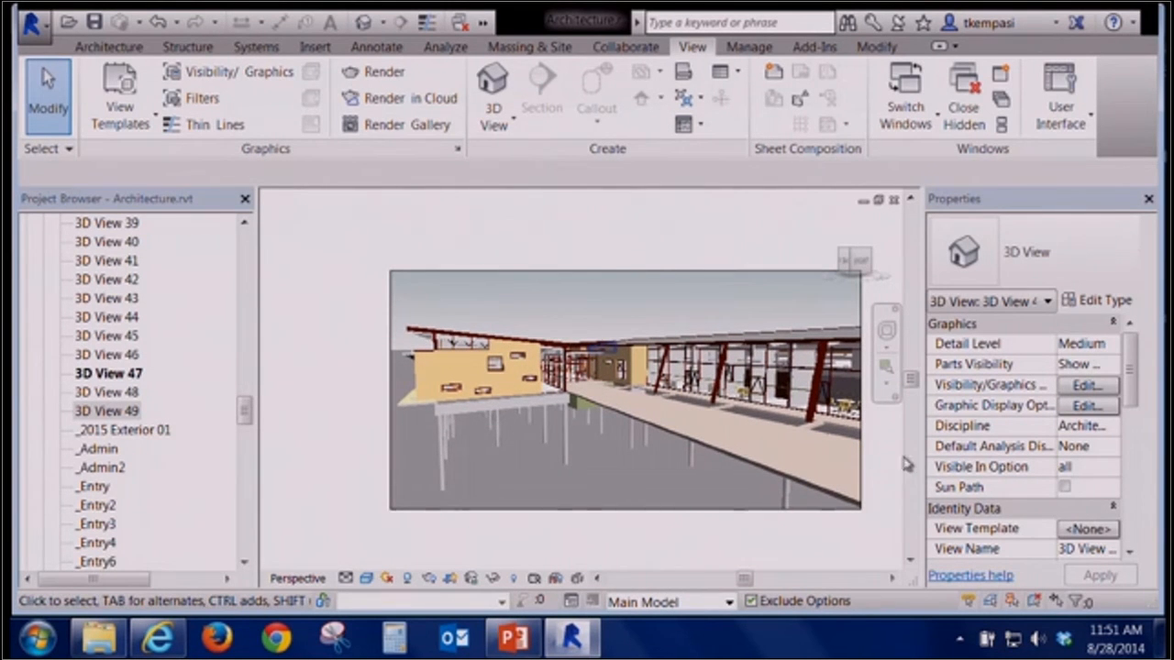
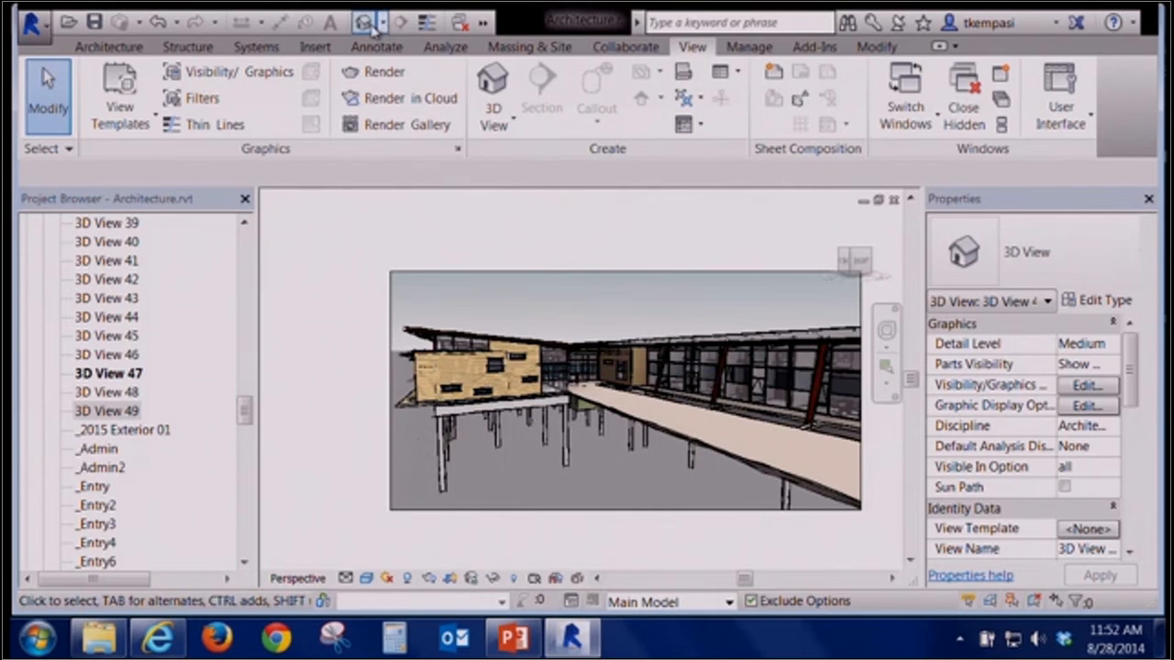
# Open the default 3D view and zoom into a region around one wing of the building
pyautogui.click(721, 395)
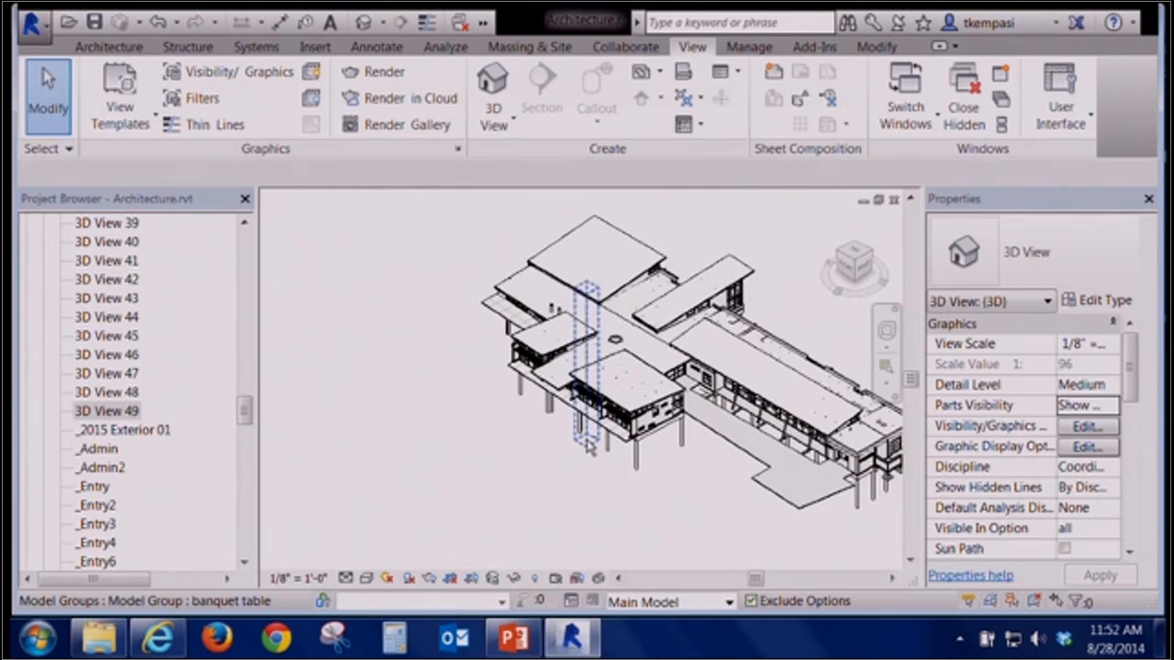
pyautogui.keyDown('shift'); pyautogui.moveTo(563, 414); pyautogui.dragTo(464, 412, button='middle'); pyautogui.keyUp('shift')
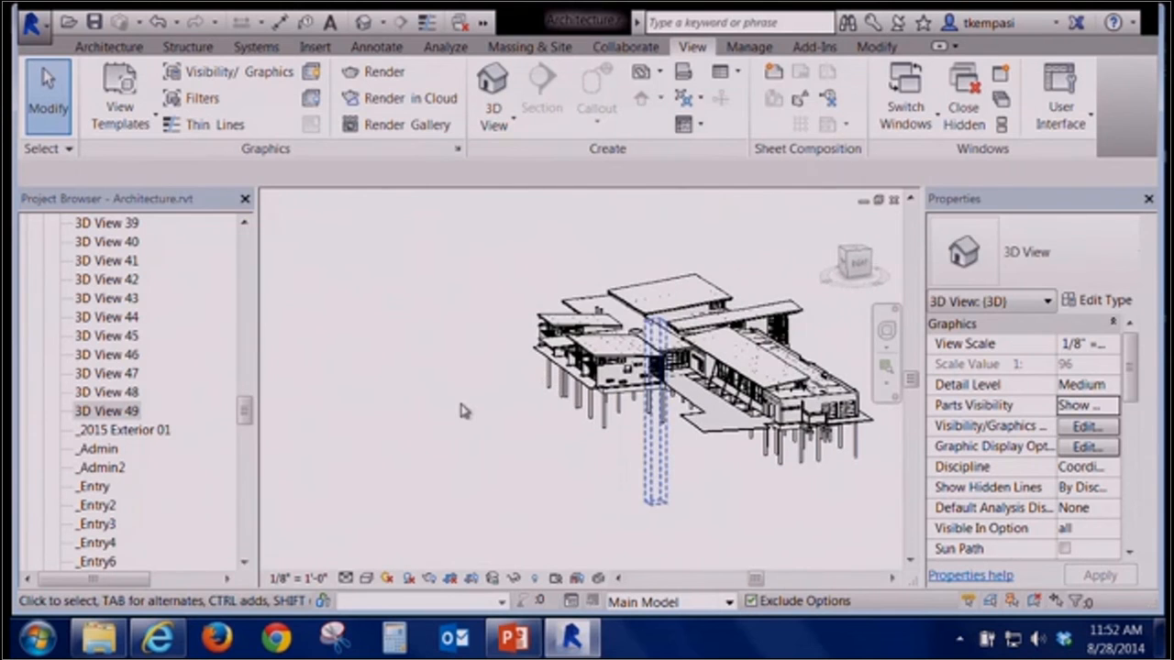
pyautogui.rightClick(473, 415)
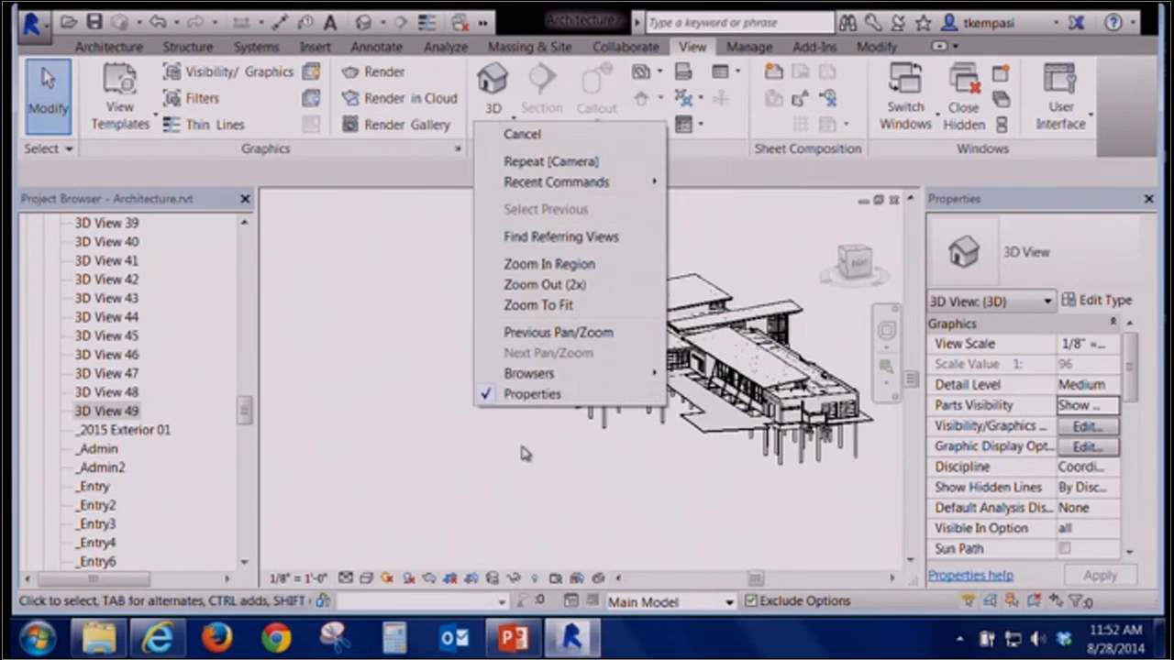
pyautogui.click(549, 264)
pyautogui.moveTo(562, 410); pyautogui.dragTo(704, 340)
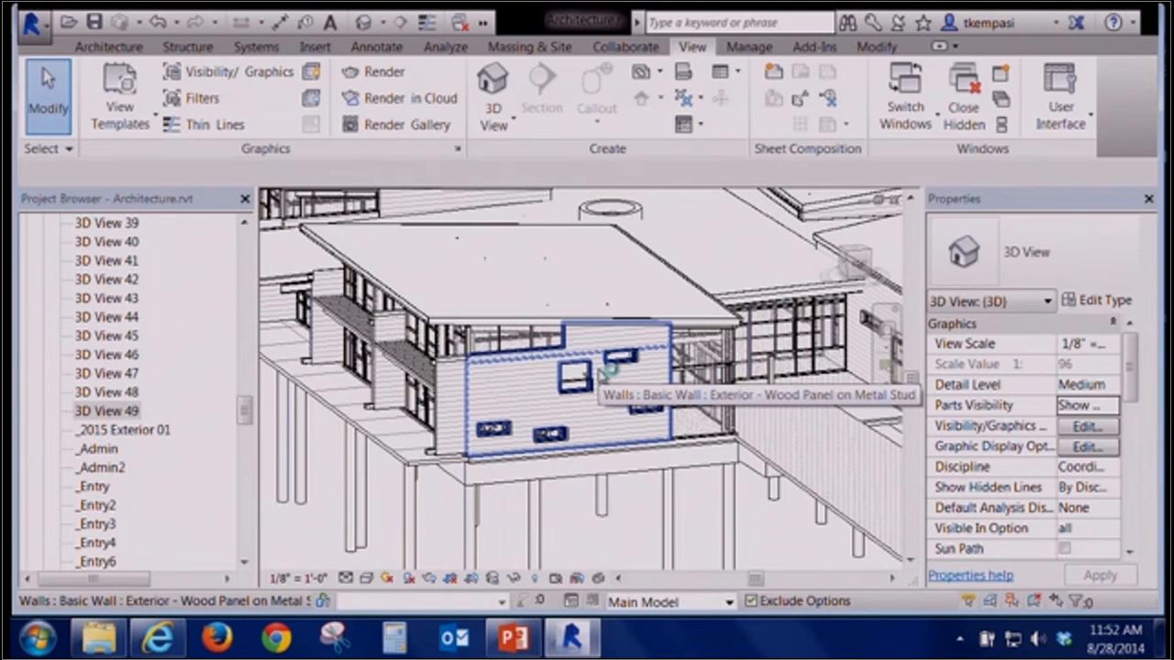
# Start a new project from a template chosen in the New Project dialog
pyautogui.click(30, 22)
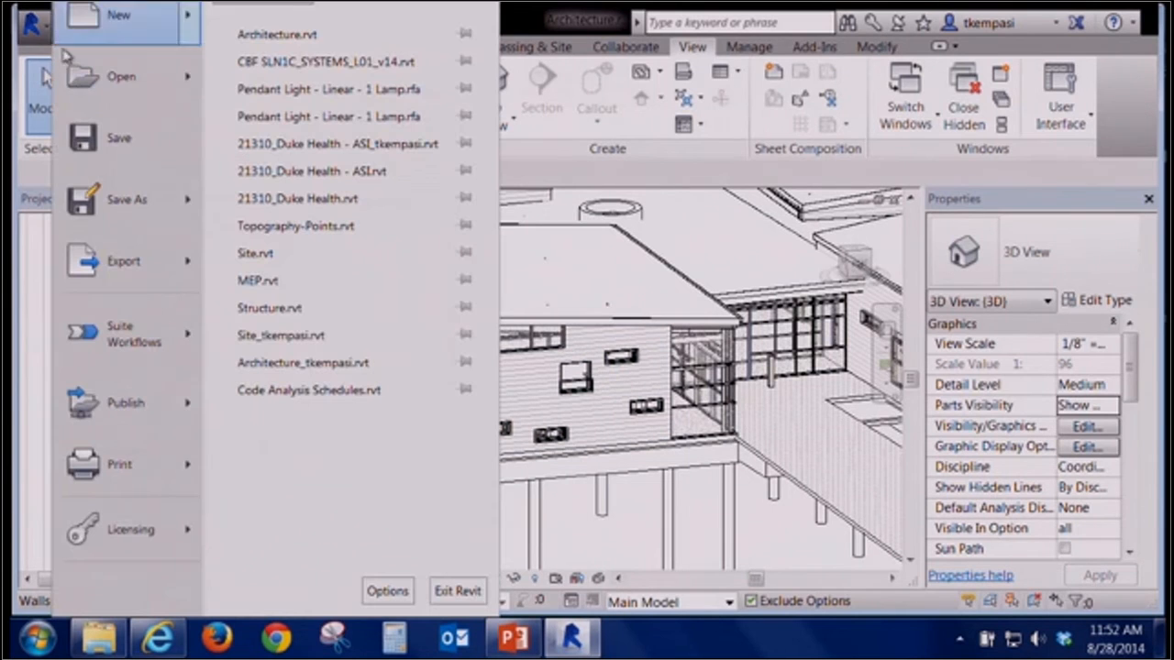
pyautogui.click(122, 23)
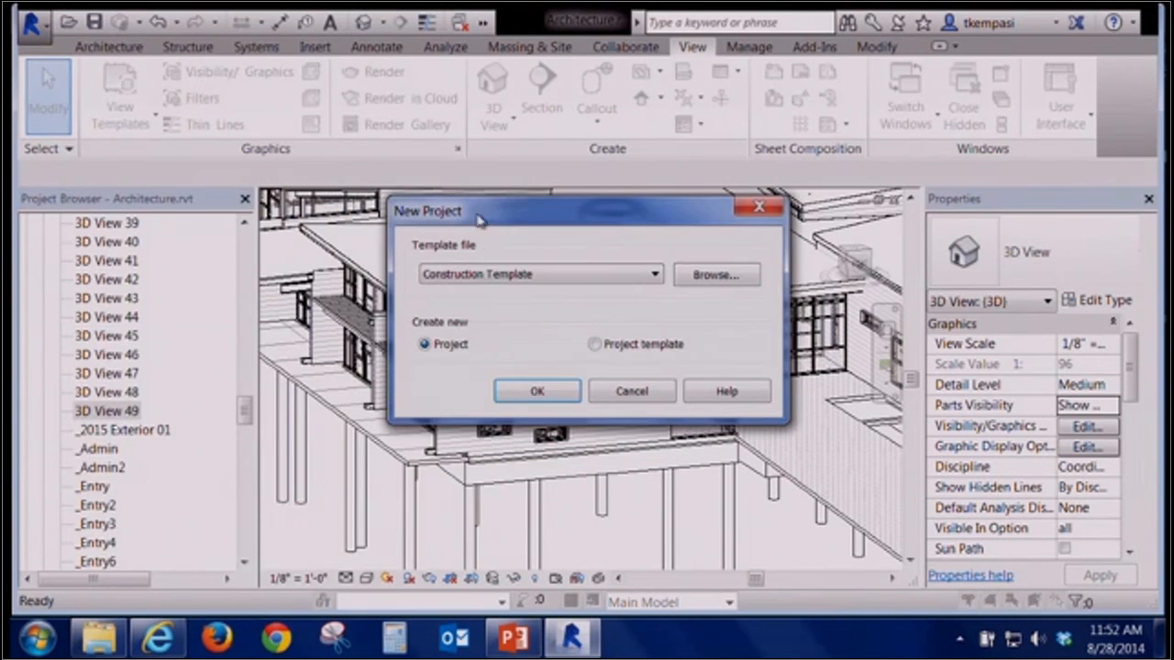
pyautogui.click(494, 275)
pyautogui.click(486, 319)
pyautogui.click(526, 391)
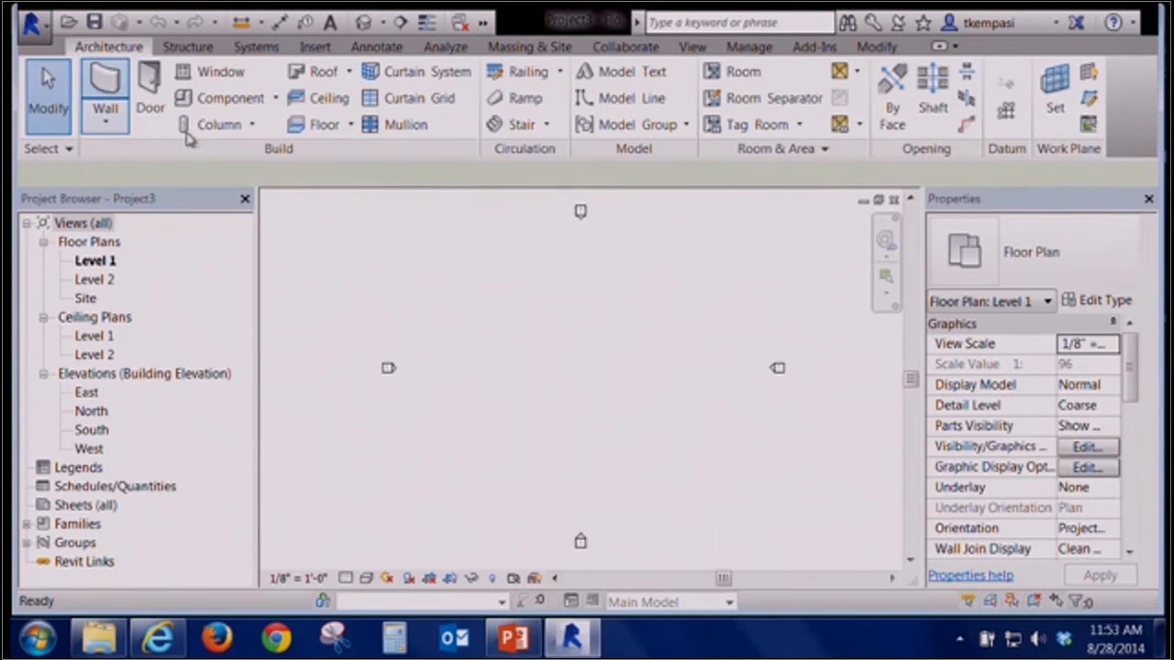
# Draw a straight horizontal wall about 68 ft long on Level 1 and view it in 3D
pyautogui.click(105, 92)
pyautogui.click(501, 372)
pyautogui.click(659, 372)
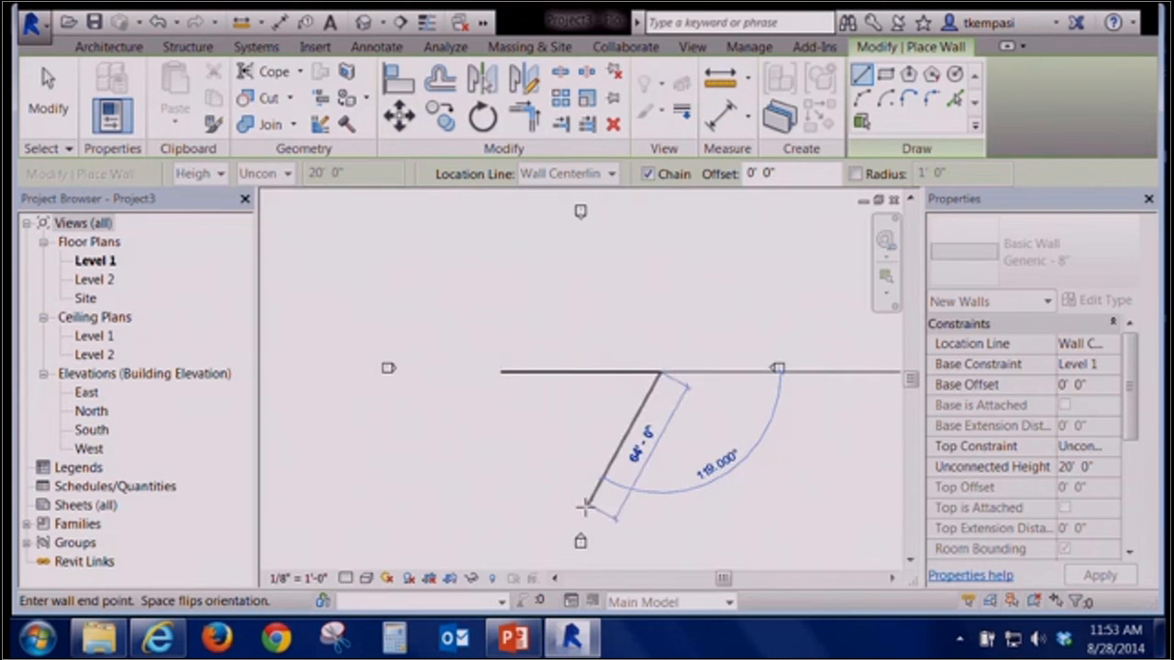
pyautogui.press('Escape')
pyautogui.press('Escape')
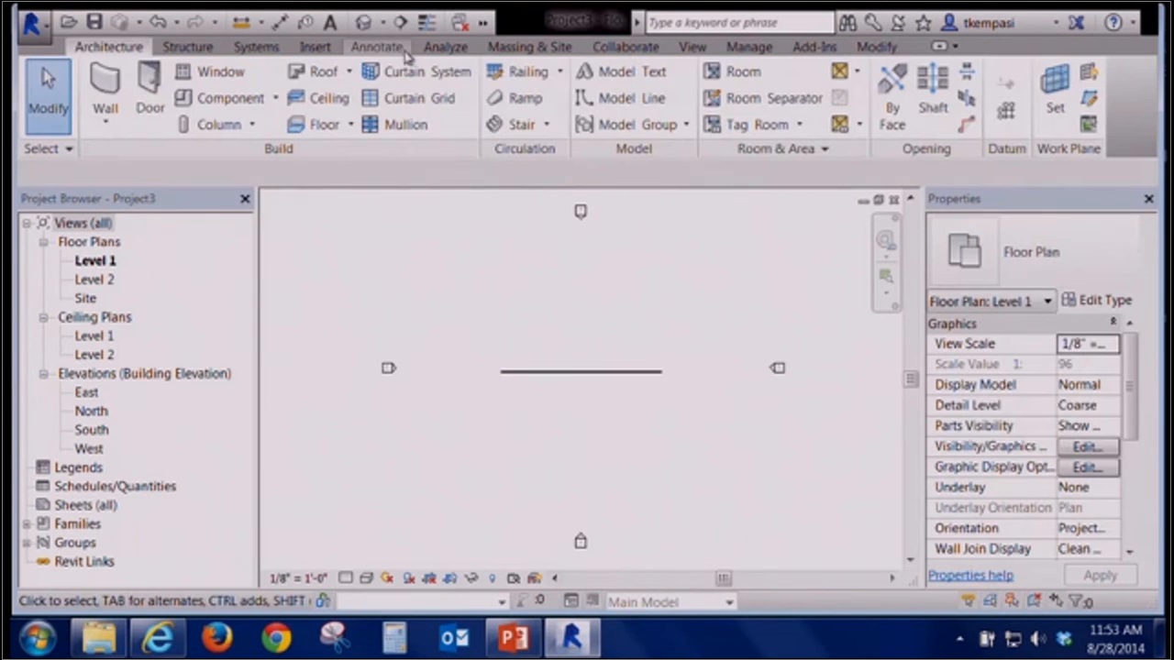
pyautogui.click(364, 22)
pyautogui.keyDown('shift'); pyautogui.moveTo(427, 367); pyautogui.dragTo(459, 388, button='middle'); pyautogui.keyUp('shift')
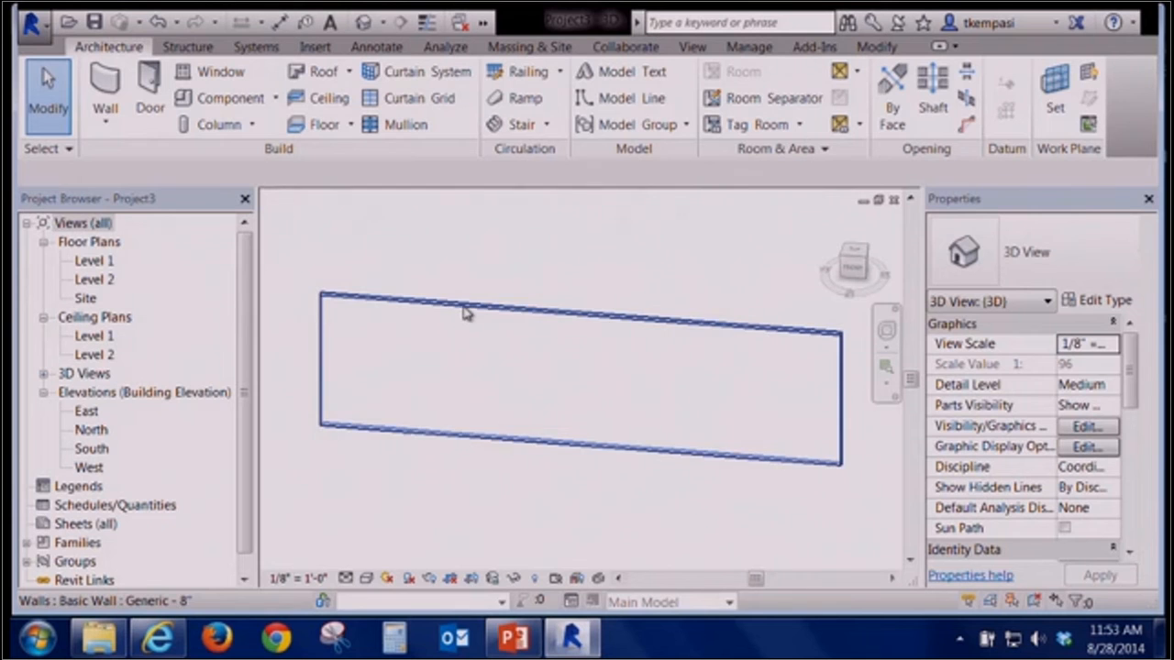
# Open the Level 1 plan and sketch a rectangular roof footprint about 76 ft wide around the wall on Level 2
pyautogui.click(96, 280)
pyautogui.doubleClick(94, 260)
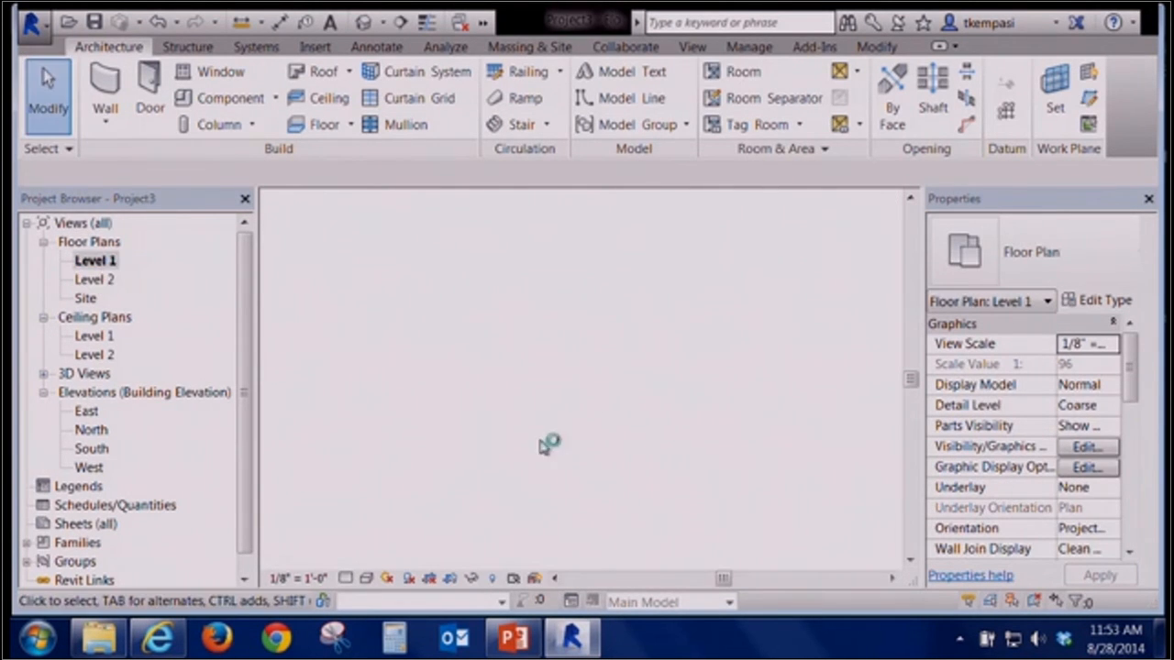
pyautogui.click(316, 72)
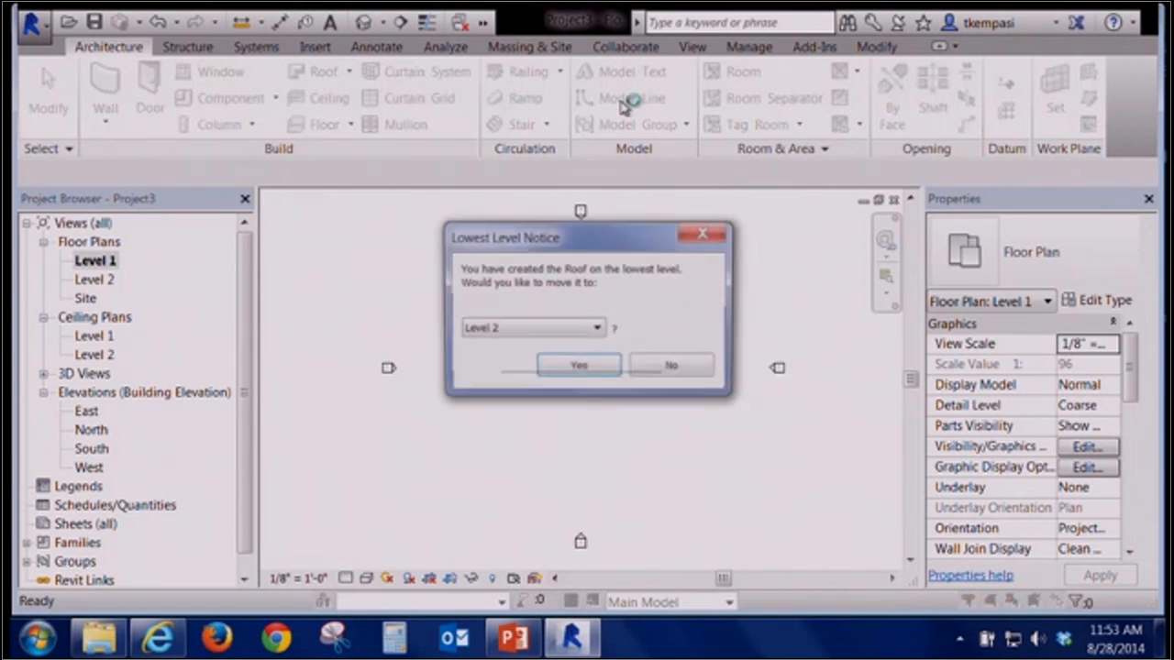
pyautogui.click(579, 367)
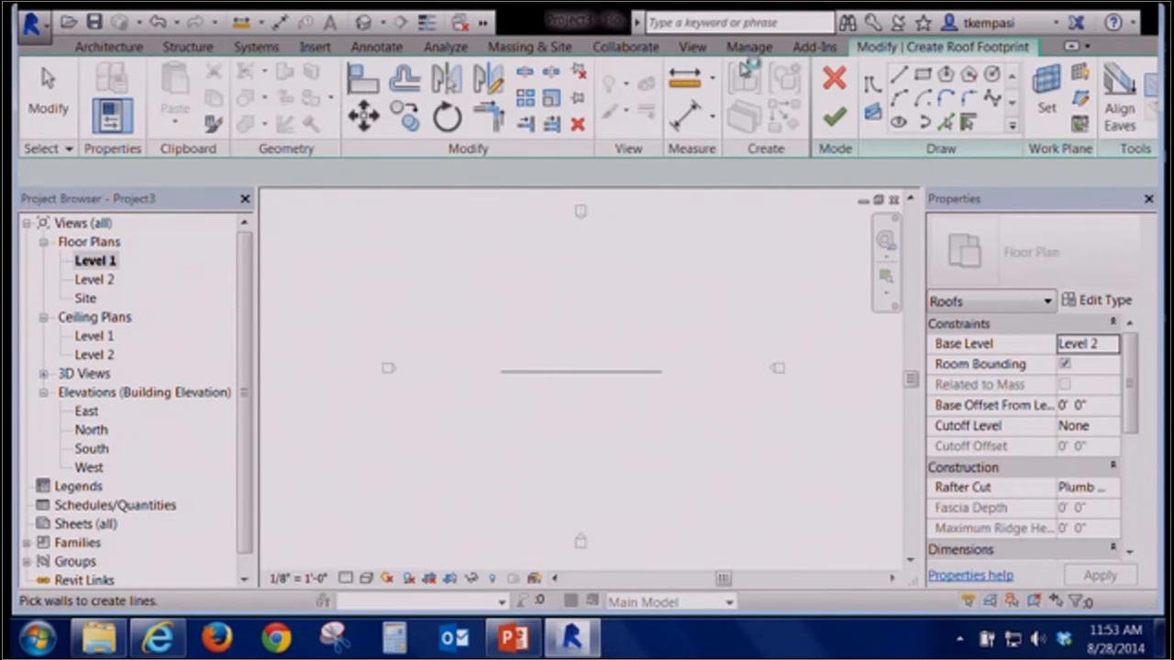
pyautogui.click(923, 73)
pyautogui.click(492, 383)
pyautogui.click(672, 283)
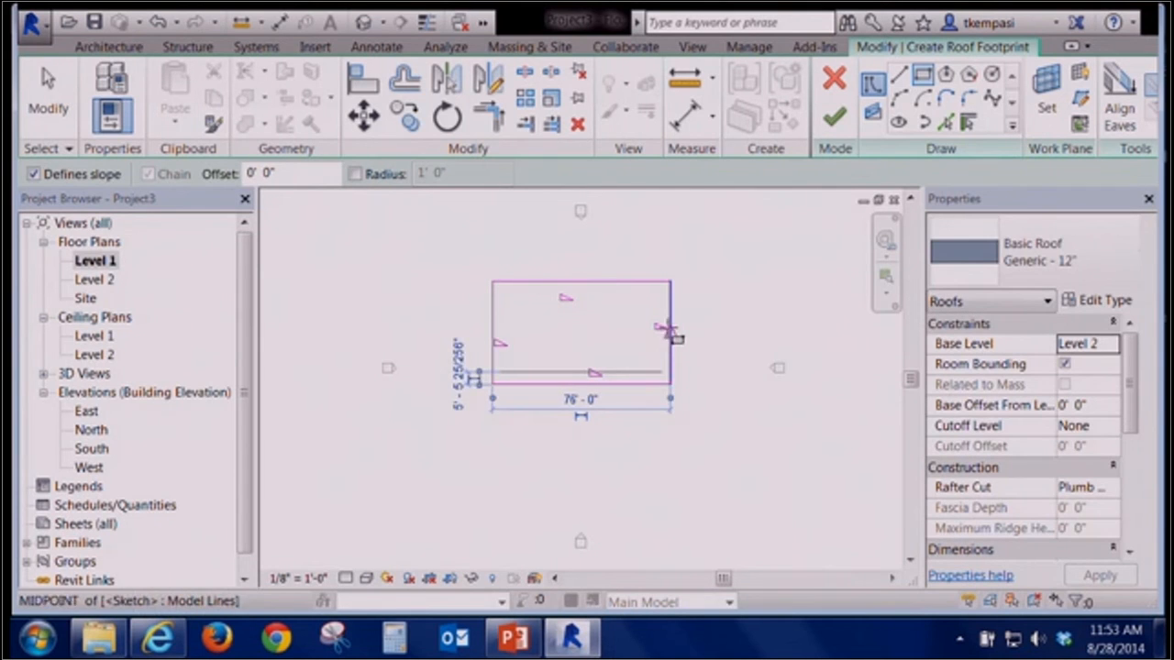
pyautogui.press('Escape')
pyautogui.press('Escape')
# Clear Defines Slope on all footprint edges except the bottom one, finish the roof, and attach the wall to it
pyautogui.click(672, 324)
pyautogui.click(589, 282)
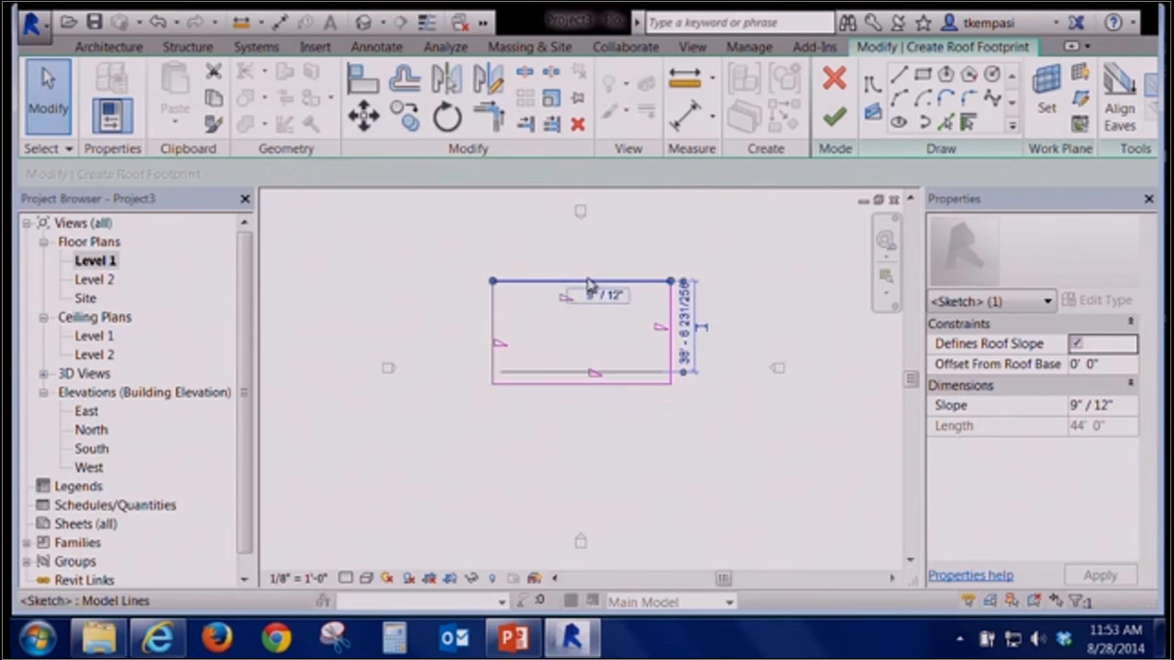
pyautogui.keyDown('ctrl'); pyautogui.click(495, 305); pyautogui.keyUp('ctrl')
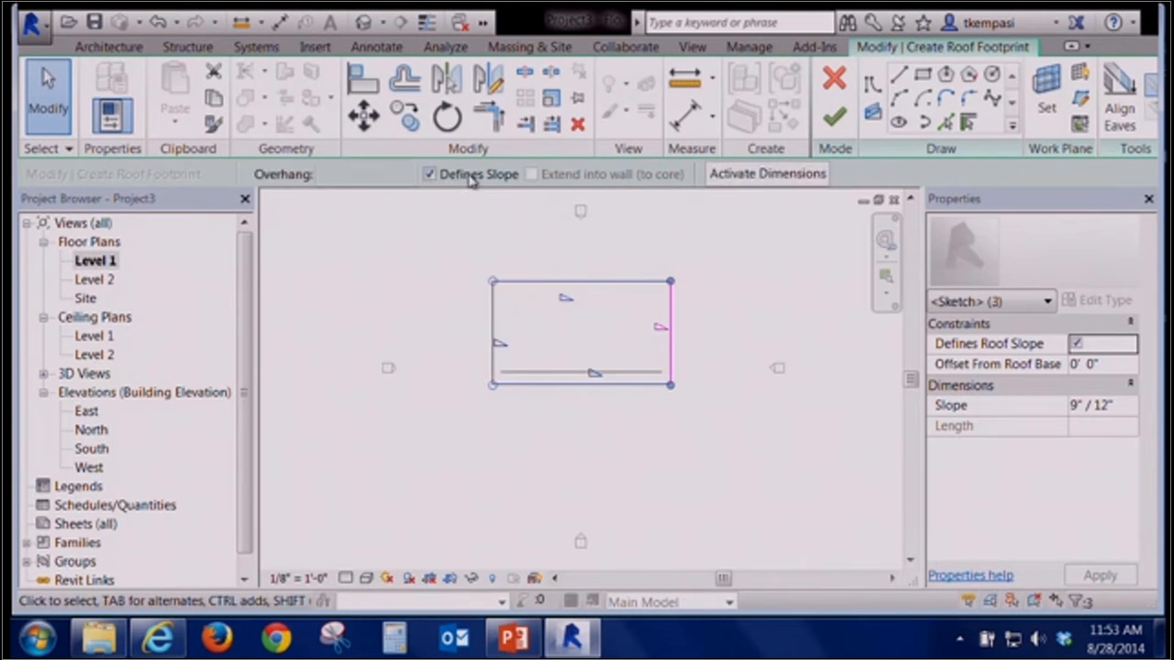
pyautogui.click(429, 174)
pyautogui.click(834, 116)
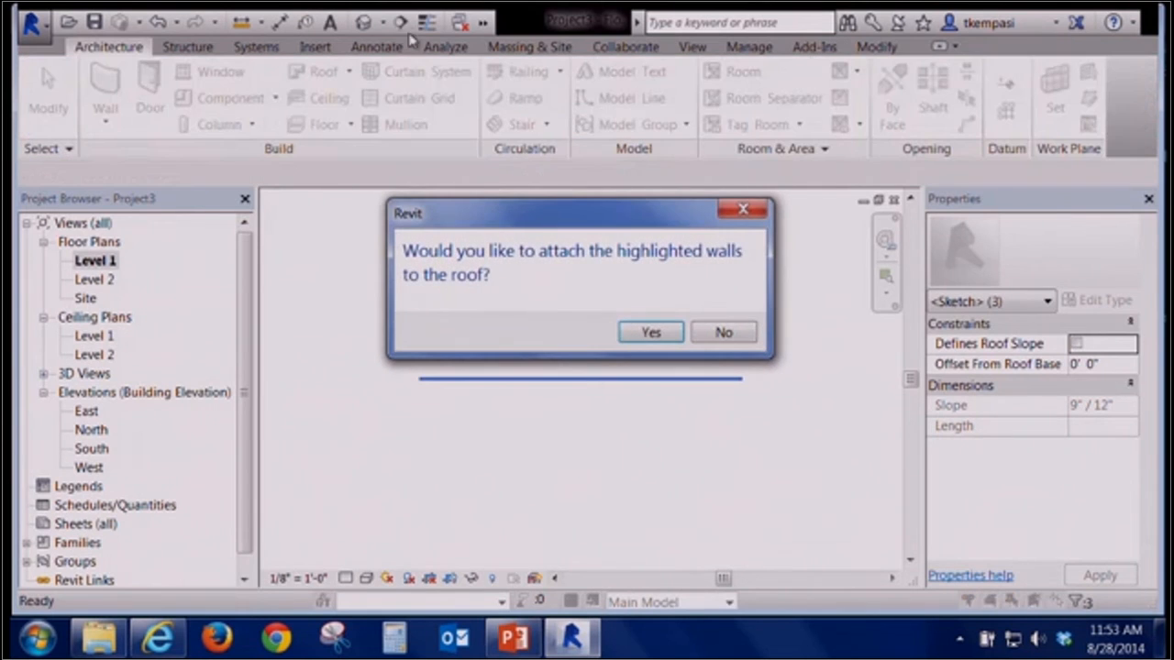
pyautogui.click(649, 333)
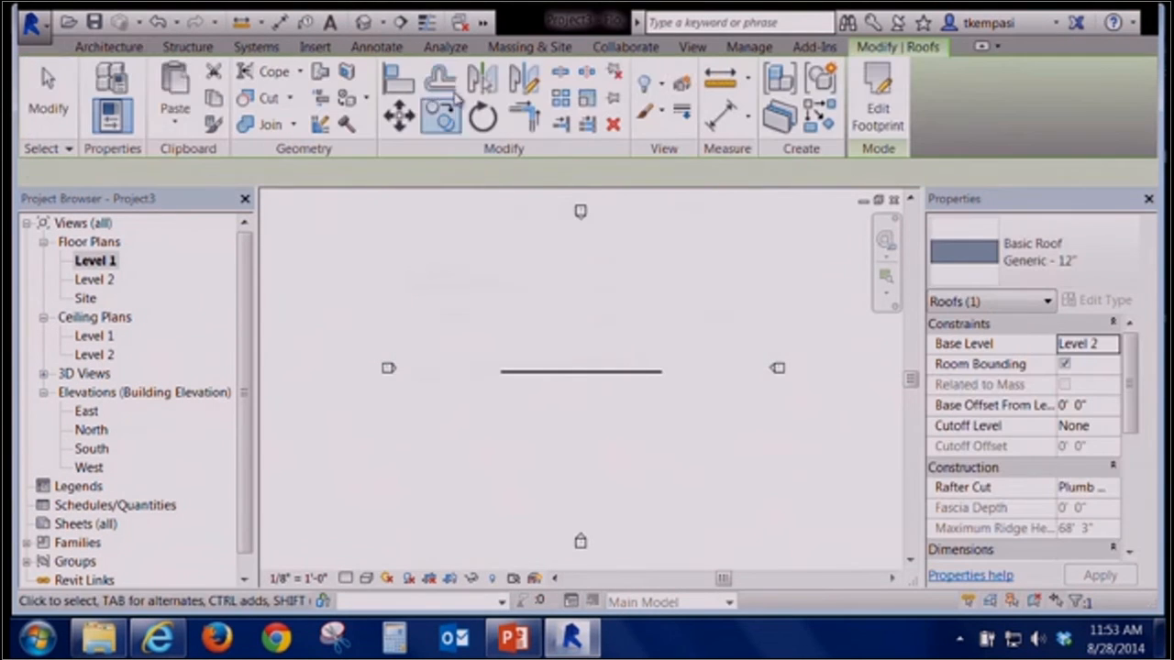
# Set the roof's slope to 3" / 12" in the 3D view
pyautogui.click(364, 22)
pyautogui.scroll(-2, 509, 411)
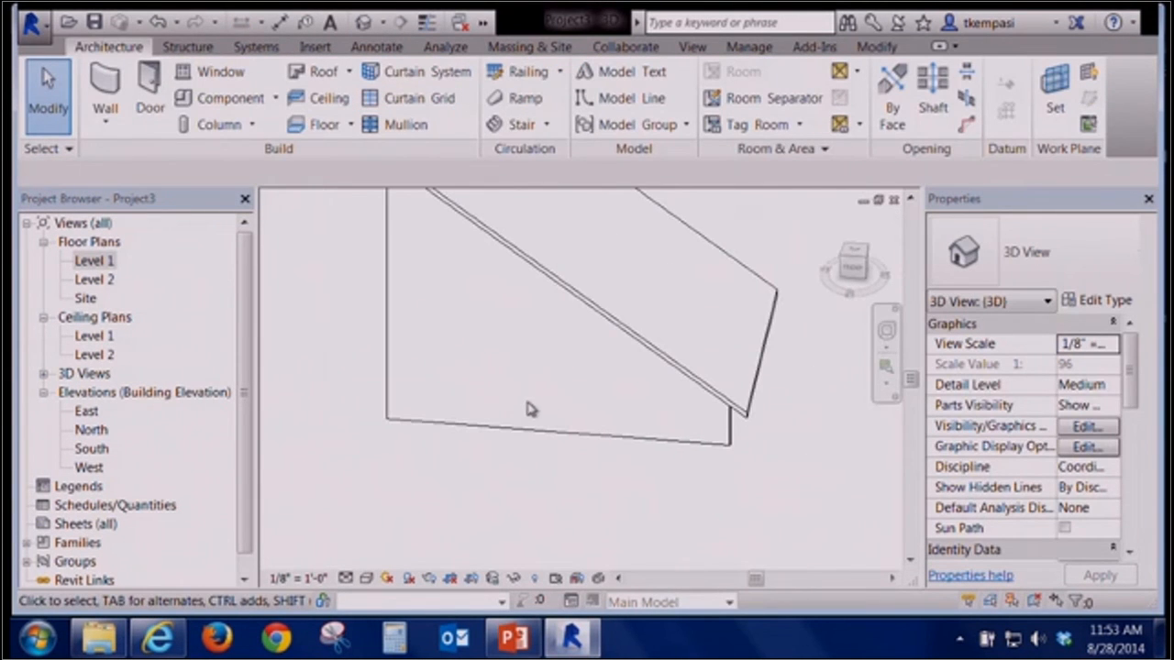
pyautogui.click(582, 306)
pyautogui.scroll(-5, 1141, 514)
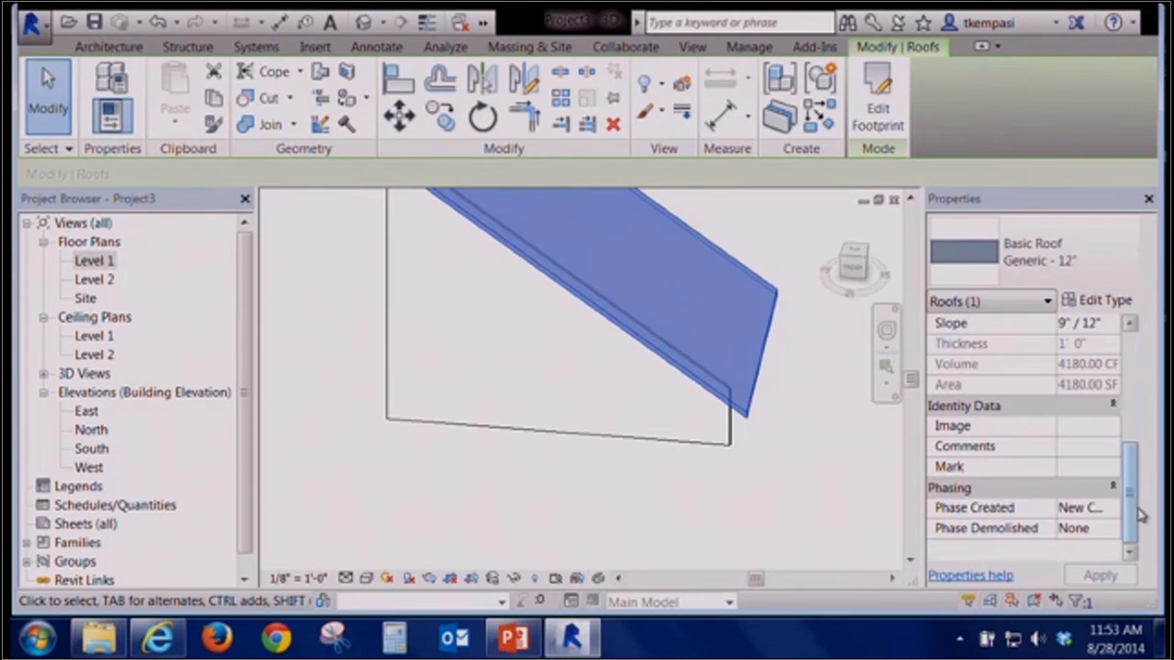
pyautogui.click(1037, 331)
pyautogui.press('BackSpace')
pyautogui.write('3')
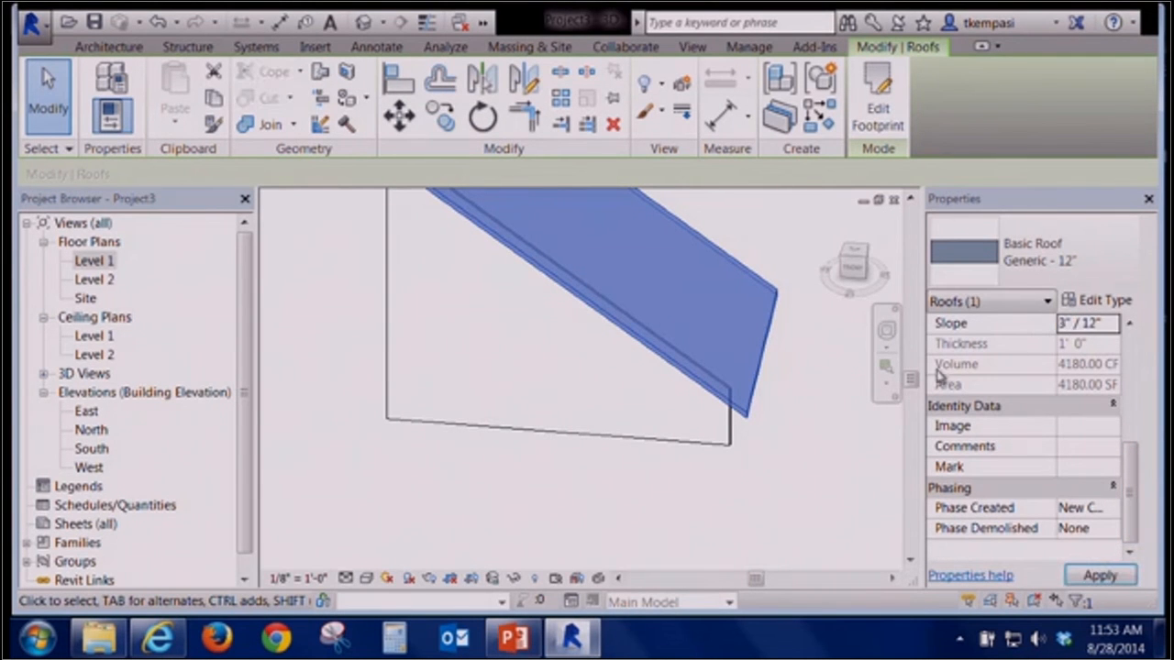
pyautogui.click(629, 498)
# Select the wall and start editing its profile, dismissing the attachment notice
pyautogui.keyDown('shift'); pyautogui.moveTo(372, 410); pyautogui.dragTo(431, 330, button='middle'); pyautogui.keyUp('shift')
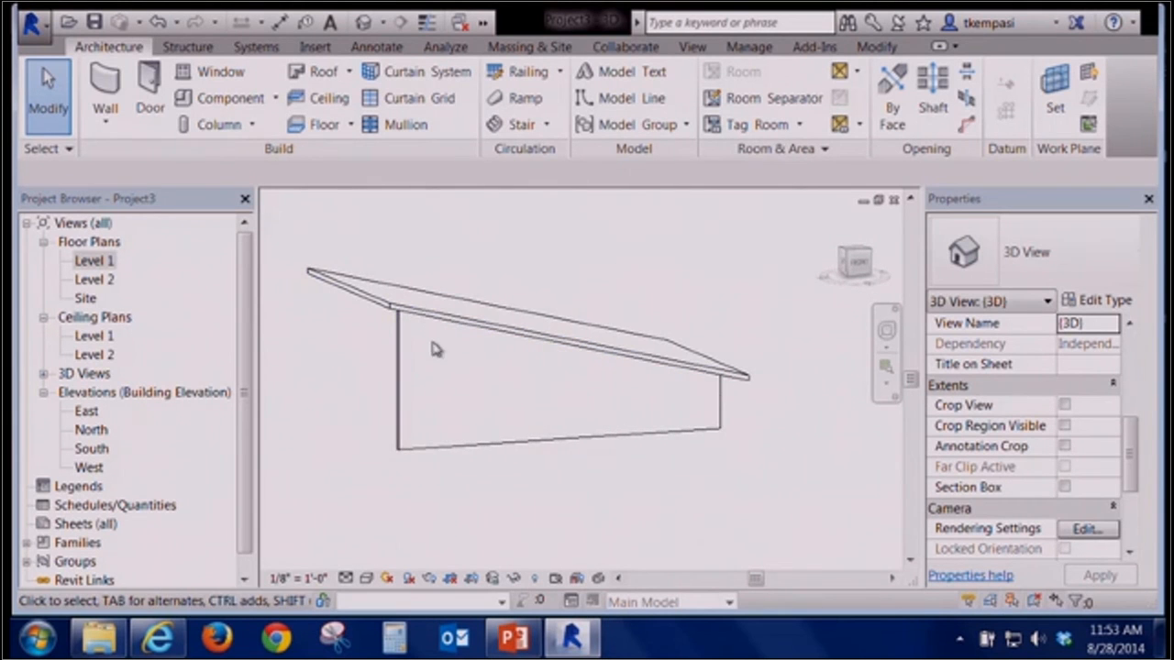
pyautogui.click(474, 447)
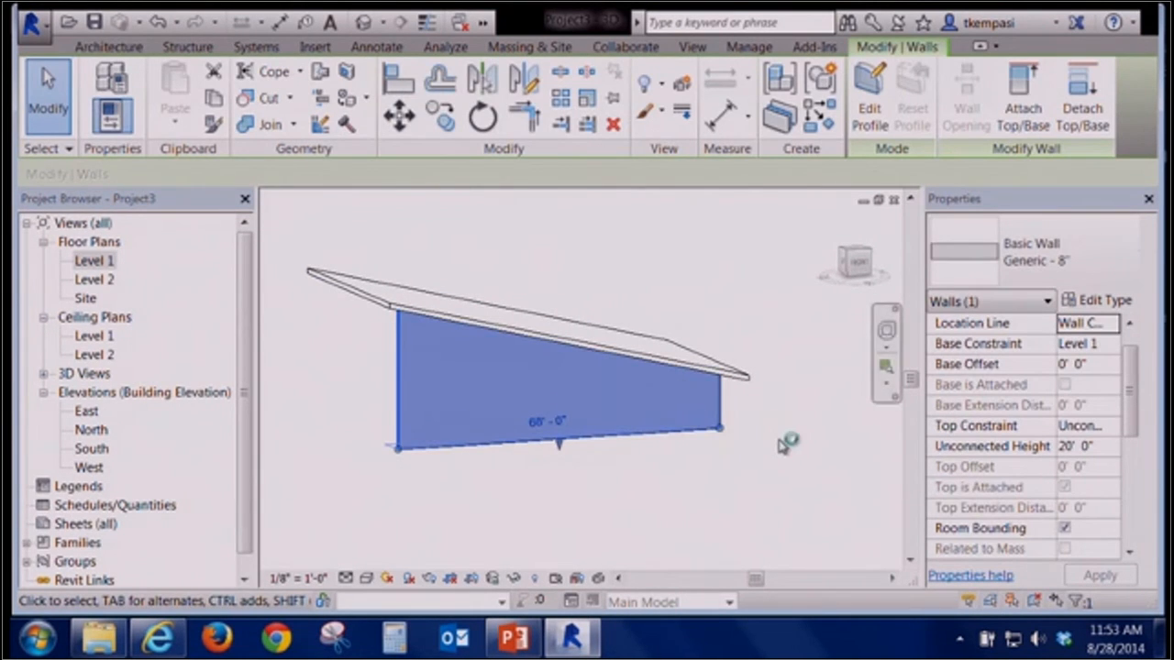
pyautogui.click(367, 471)
pyautogui.click(455, 449)
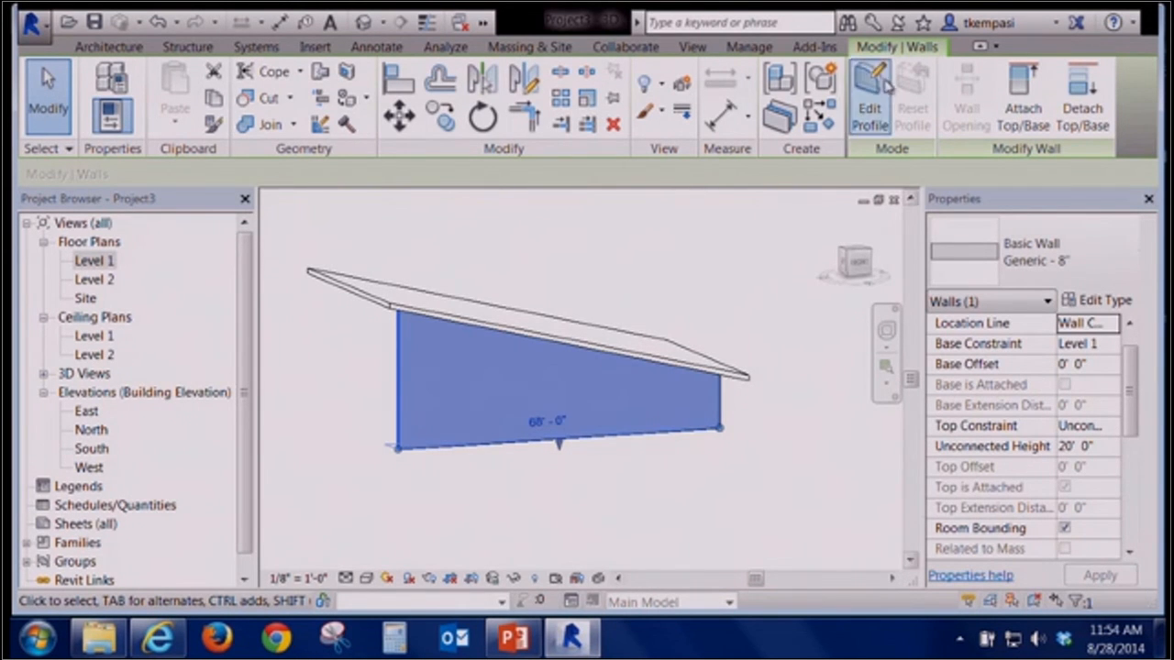
pyautogui.click(507, 470)
pyautogui.click(510, 448)
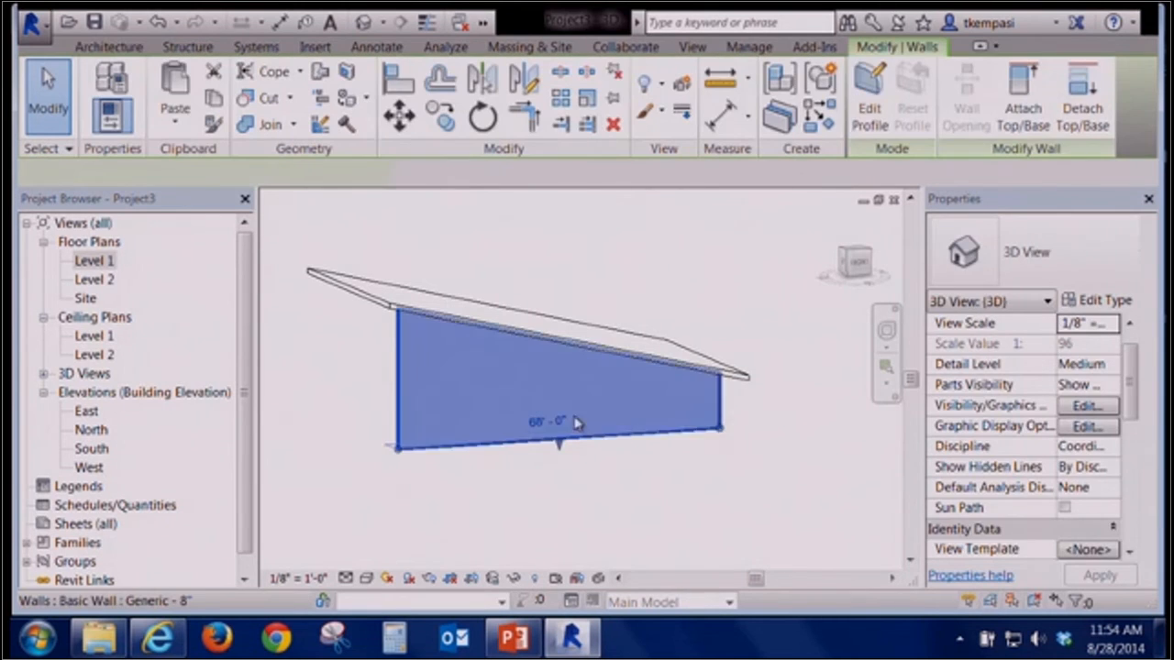
pyautogui.click(873, 84)
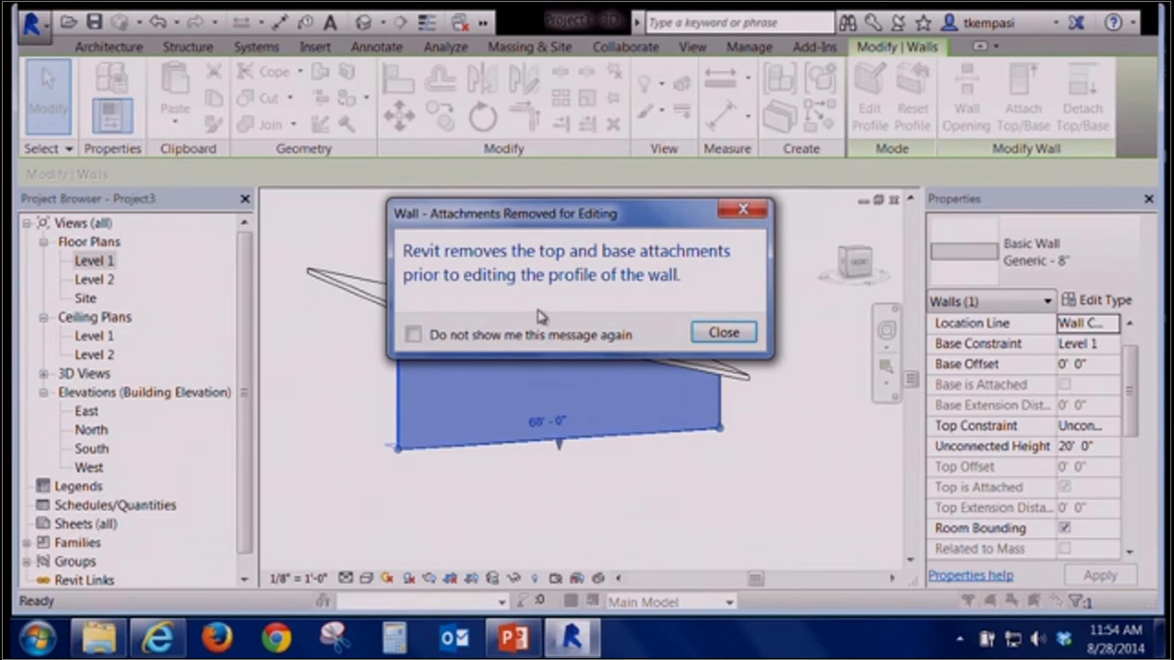
pyautogui.click(724, 334)
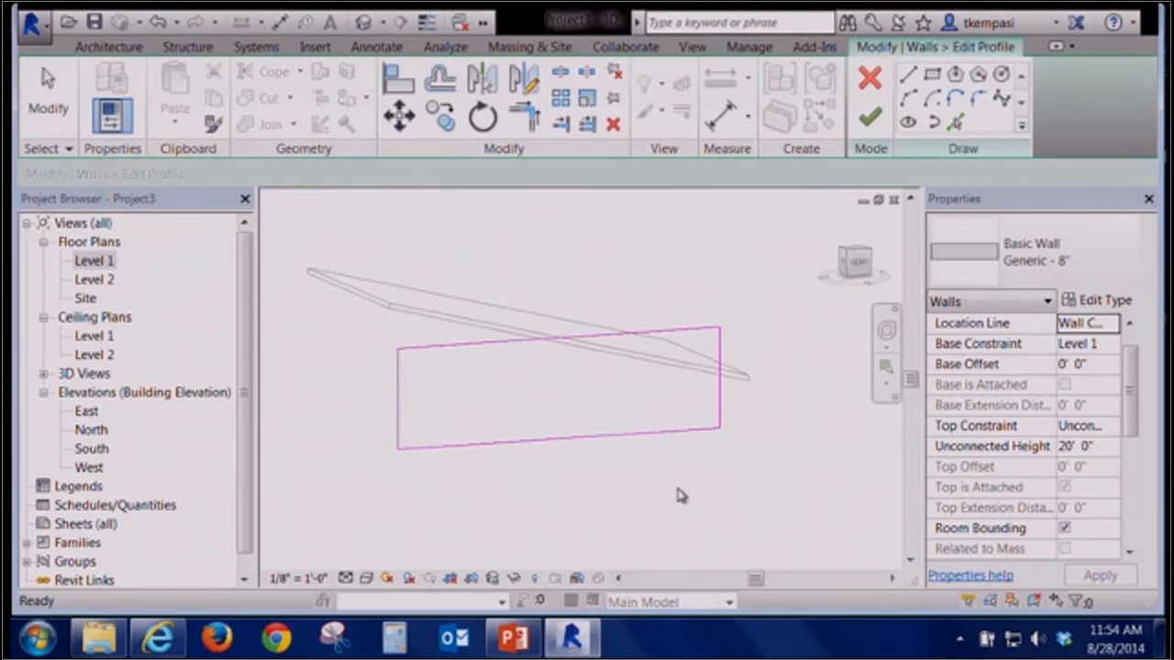
# Orient to the front view and pick the roof edge as a profile line, locking it in place
pyautogui.click(855, 263)
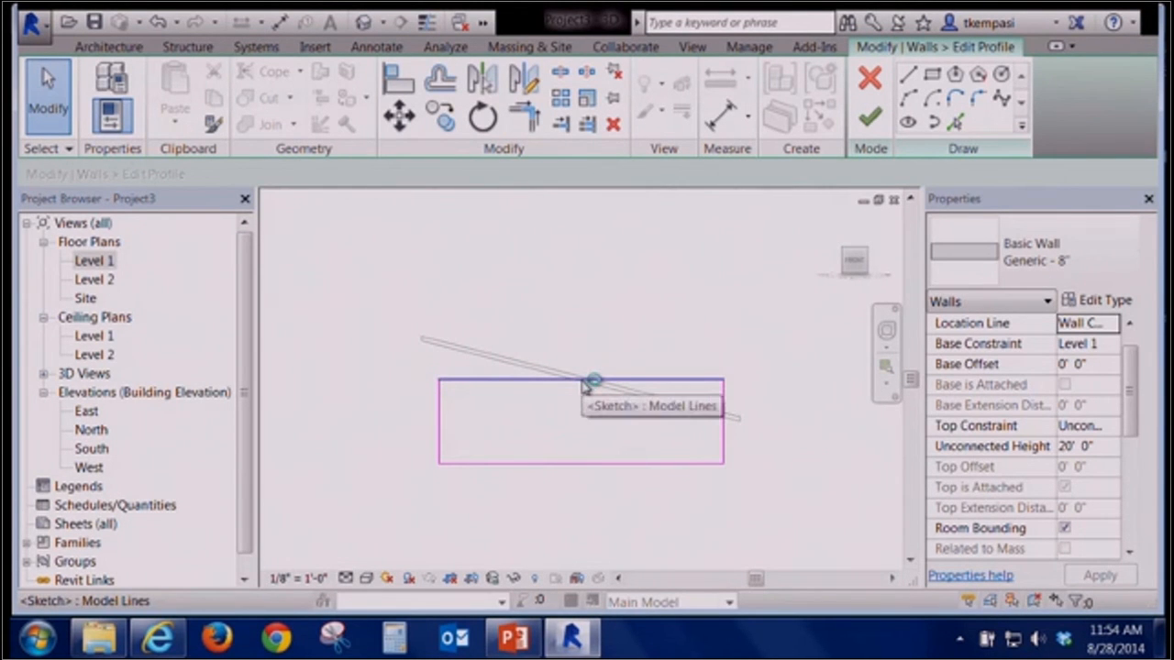
pyautogui.click(583, 382)
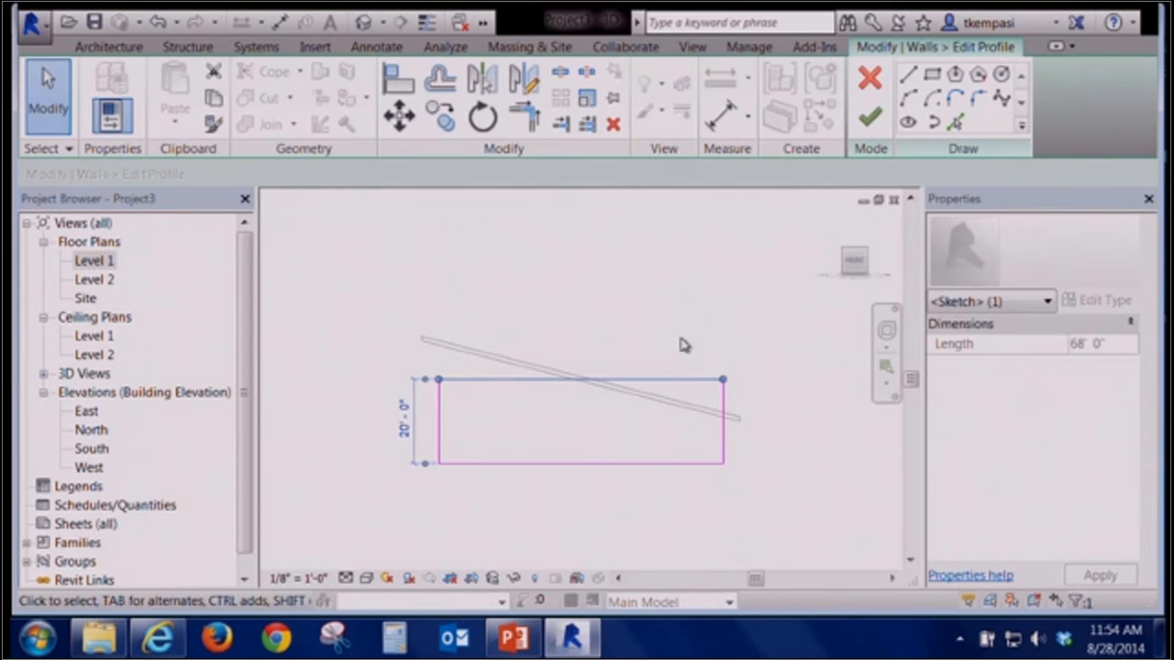
pyautogui.click(607, 338)
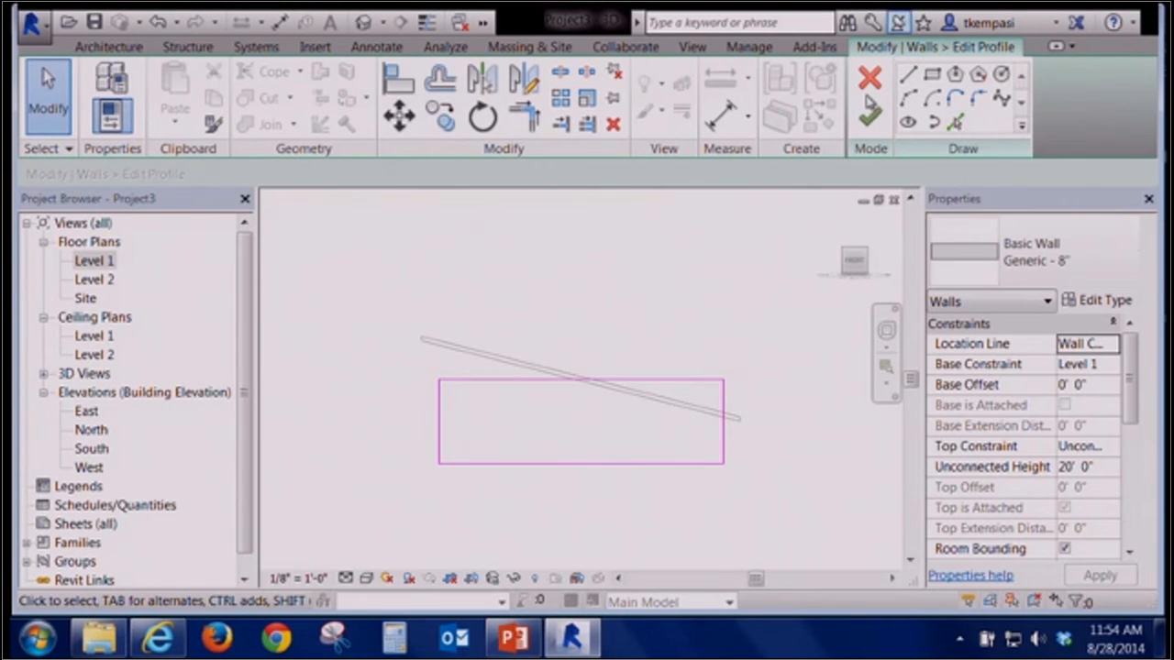
pyautogui.click(955, 122)
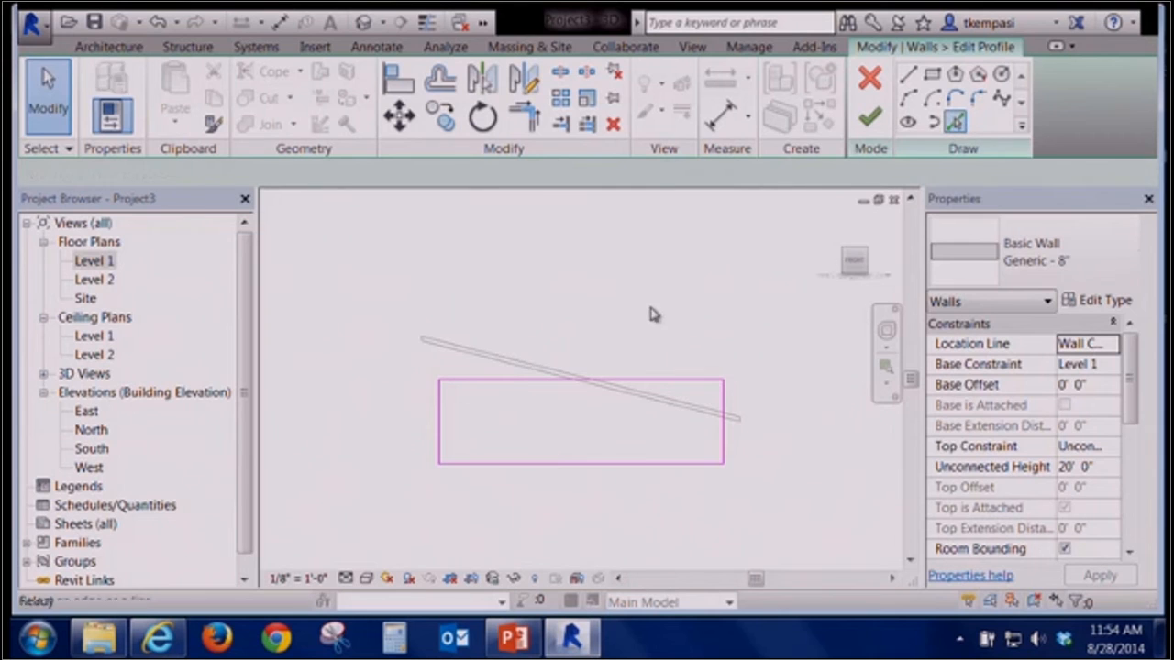
pyautogui.click(647, 405)
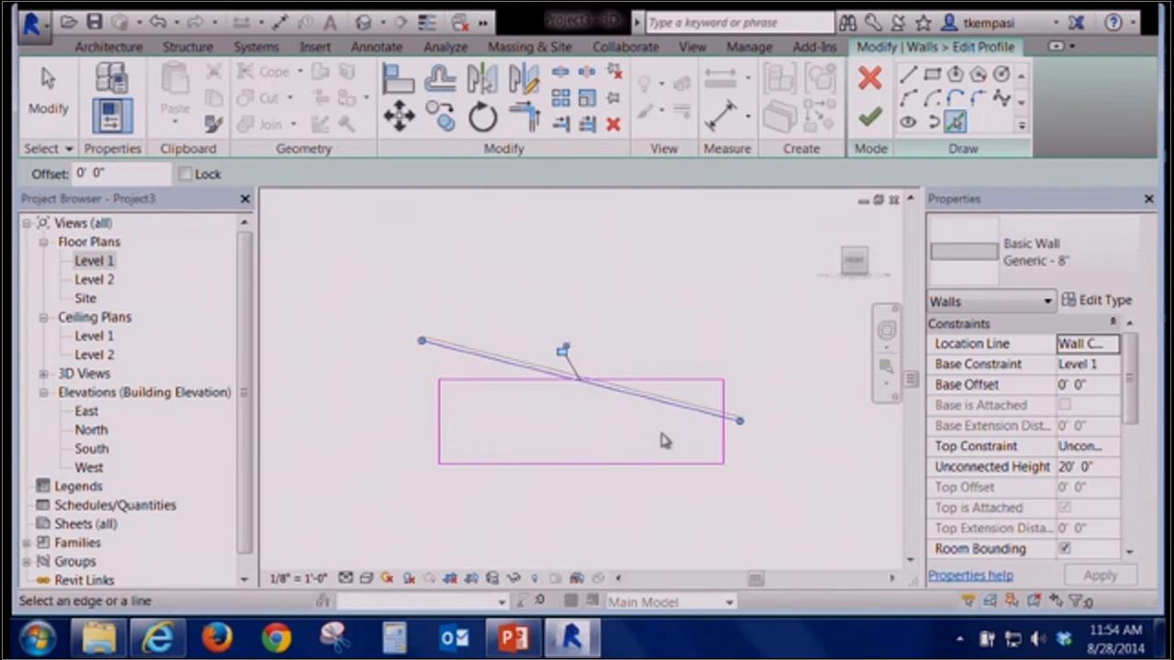
pyautogui.click(562, 350)
# Draw profile lines from the top edge down about 8 ft and across to the wall's left edge
pyautogui.click(907, 75)
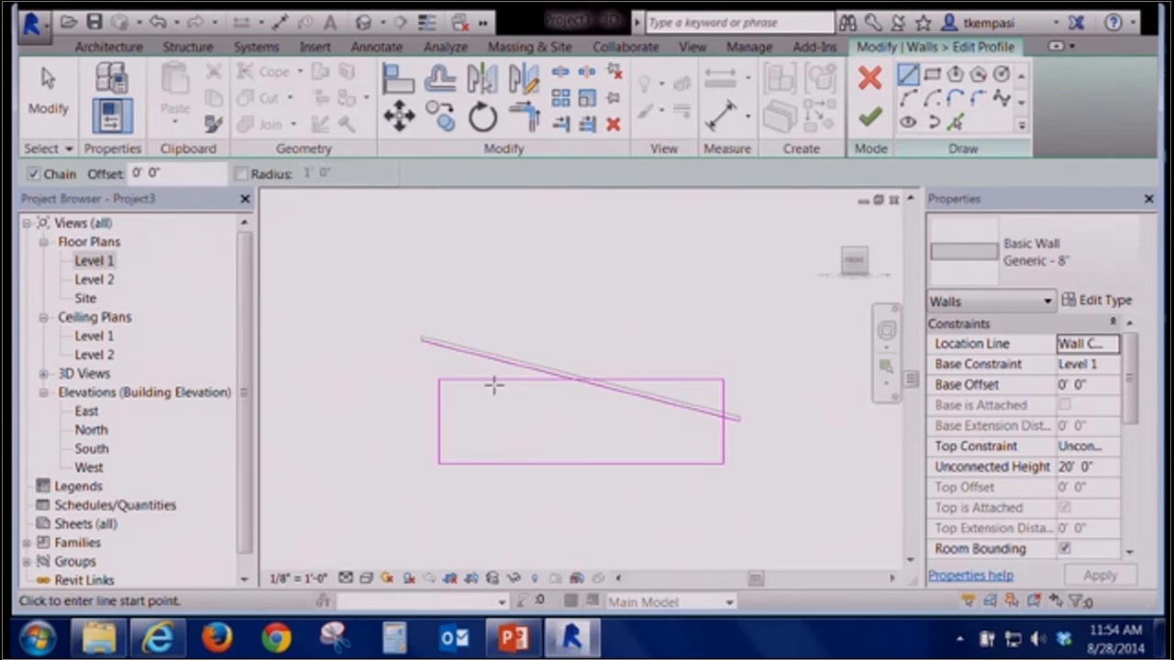
pyautogui.click(492, 378)
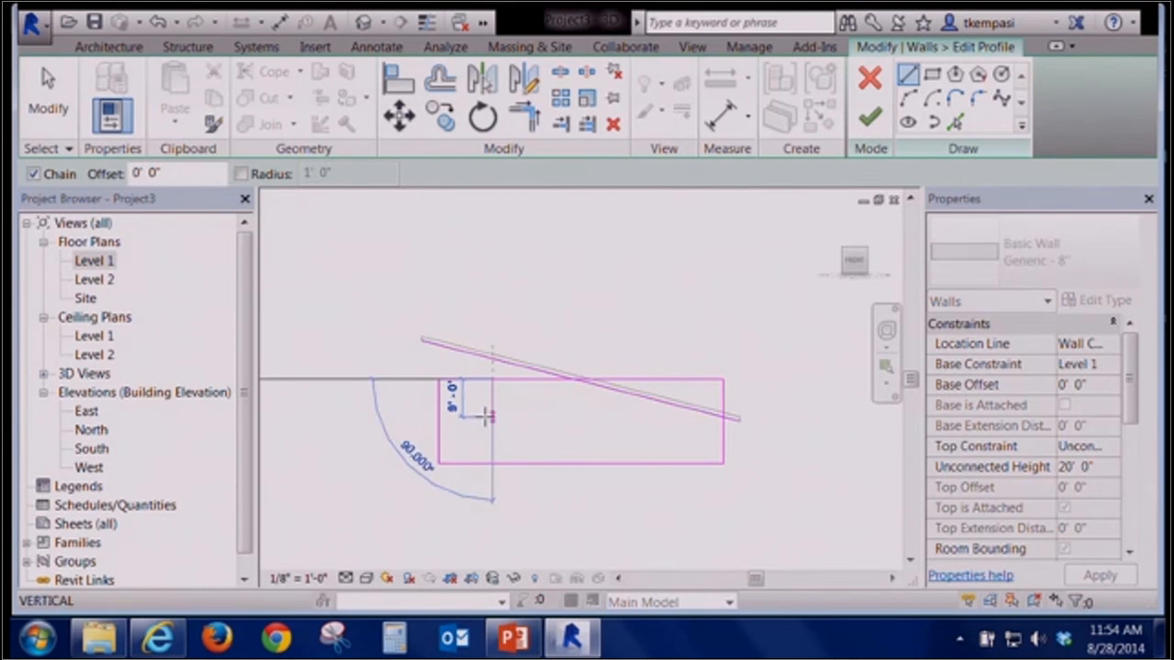
pyautogui.click(483, 420)
pyautogui.click(440, 420)
pyautogui.press('Escape')
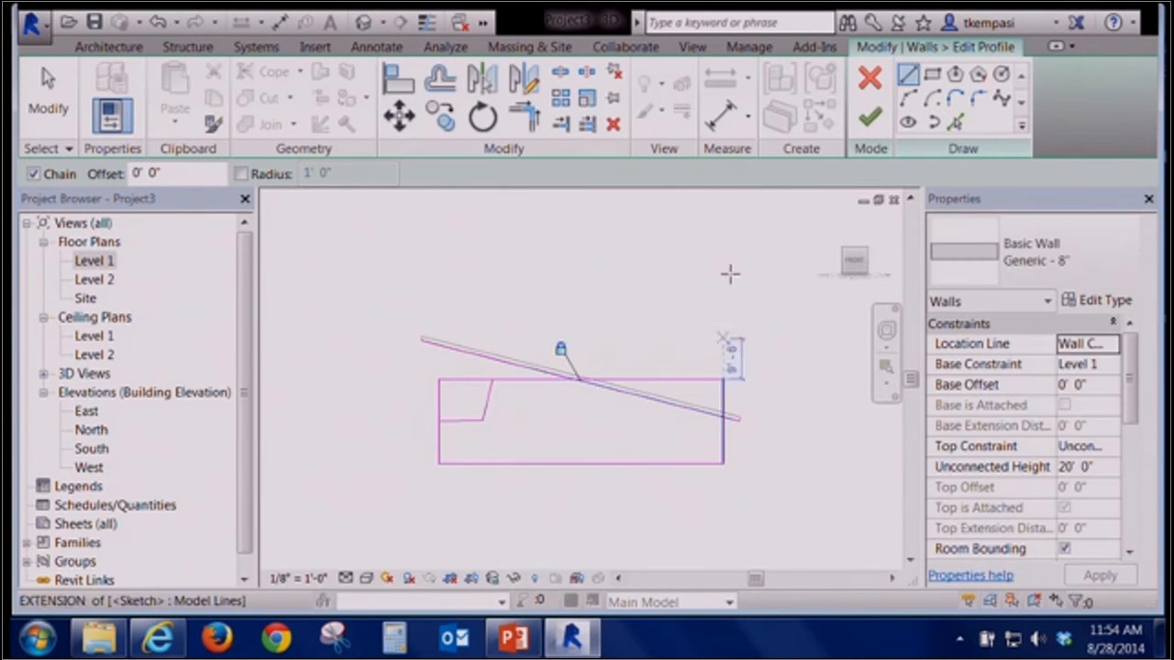
# Trim the profile lines to corners along the roof edge, finish the profile and unjoin the wall from the roof
pyautogui.click(525, 115)
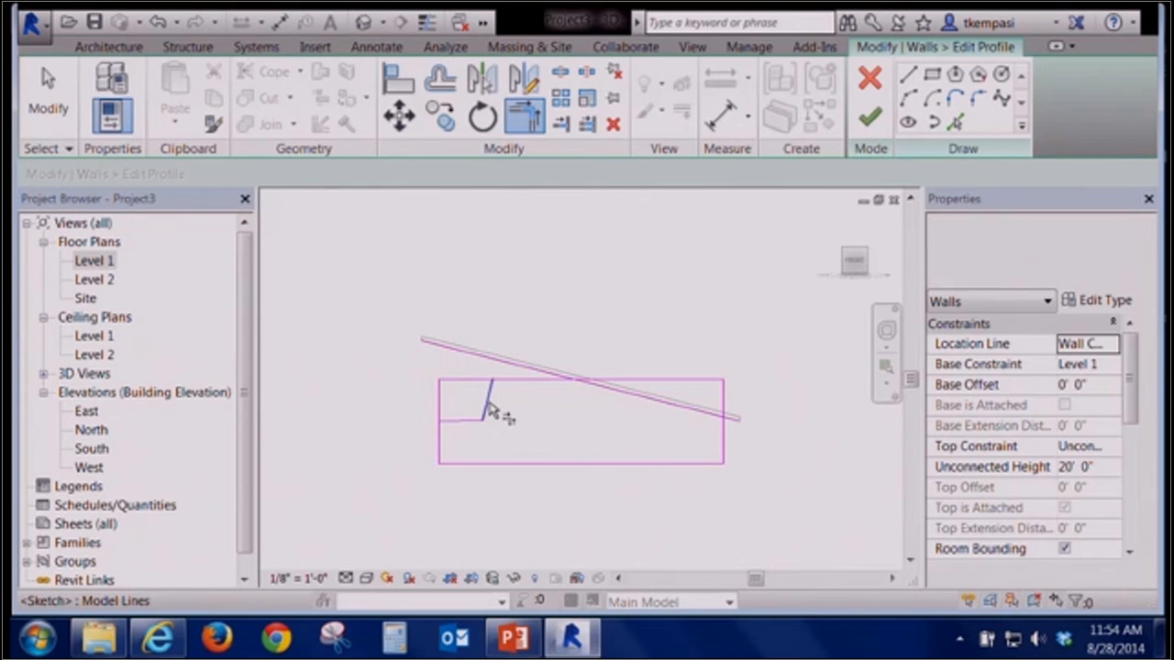
pyautogui.click(516, 380)
pyautogui.click(461, 422)
pyautogui.click(440, 435)
pyautogui.click(535, 381)
pyautogui.click(650, 400)
pyautogui.click(689, 410)
pyautogui.click(724, 450)
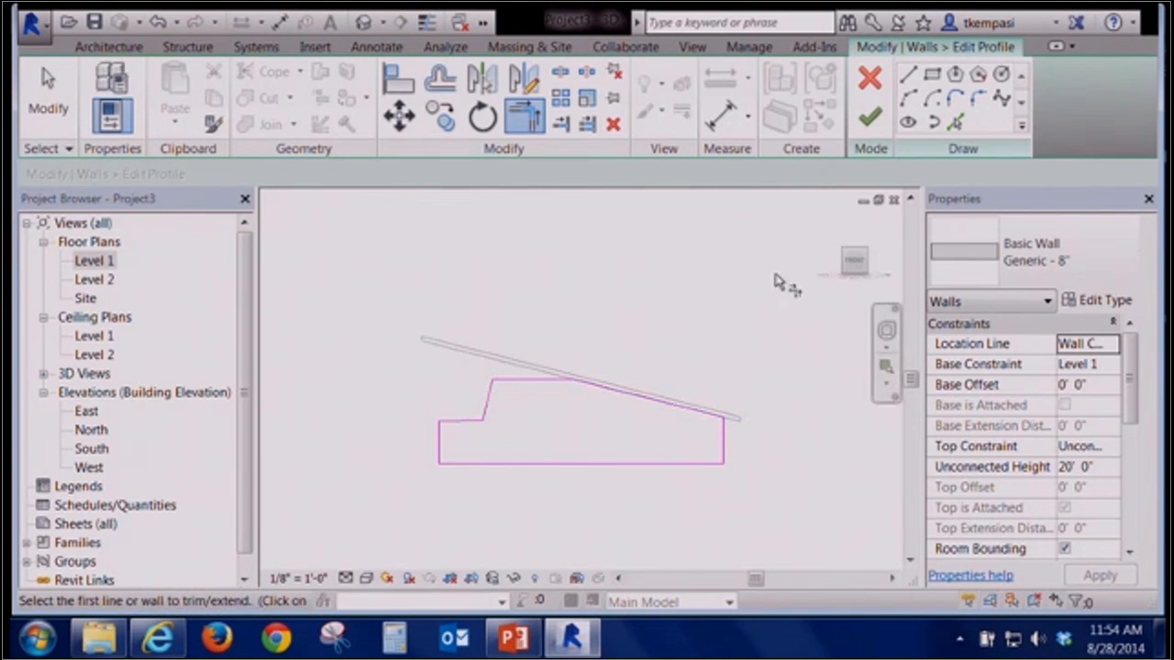
pyautogui.click(868, 116)
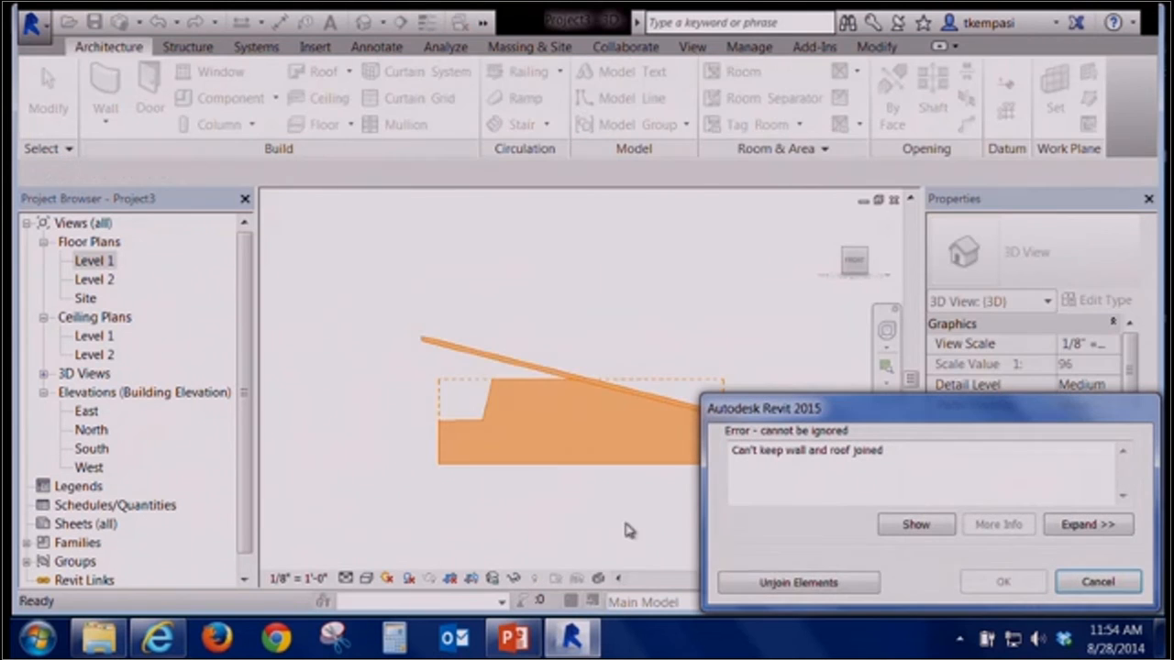
pyautogui.click(798, 583)
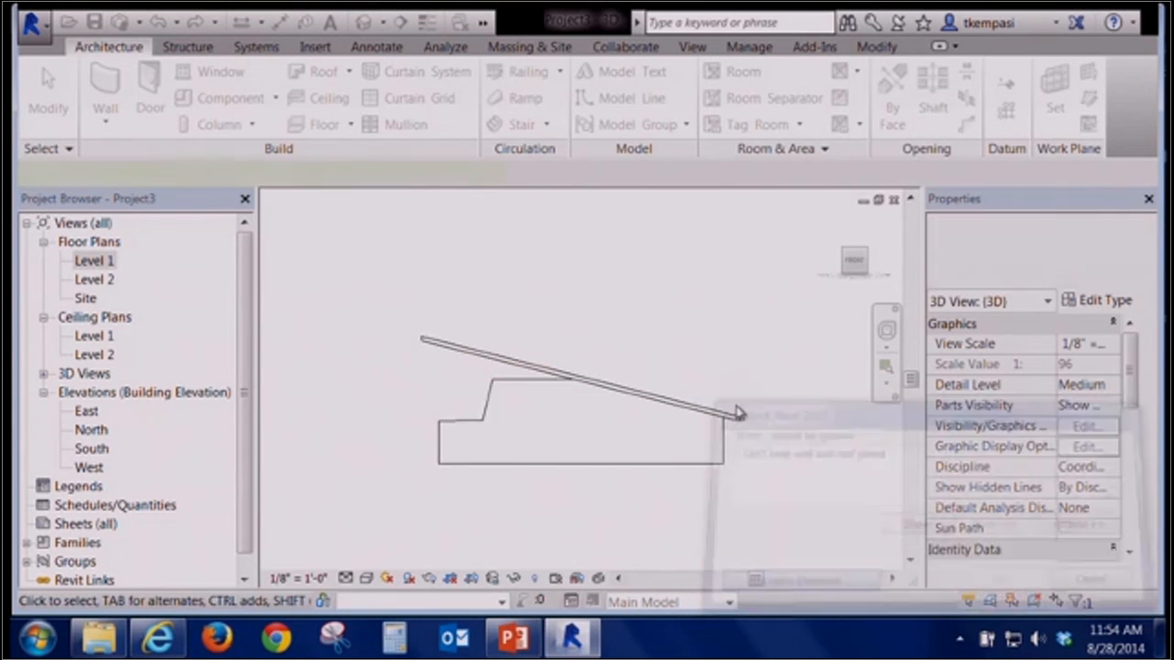
# Draw a new straight wall about 64' long on Level 1, north of the existing wall
pyautogui.click(399, 495)
pyautogui.keyDown('shift'); pyautogui.moveTo(374, 486); pyautogui.dragTo(659, 486, button='middle'); pyautogui.keyUp('shift')
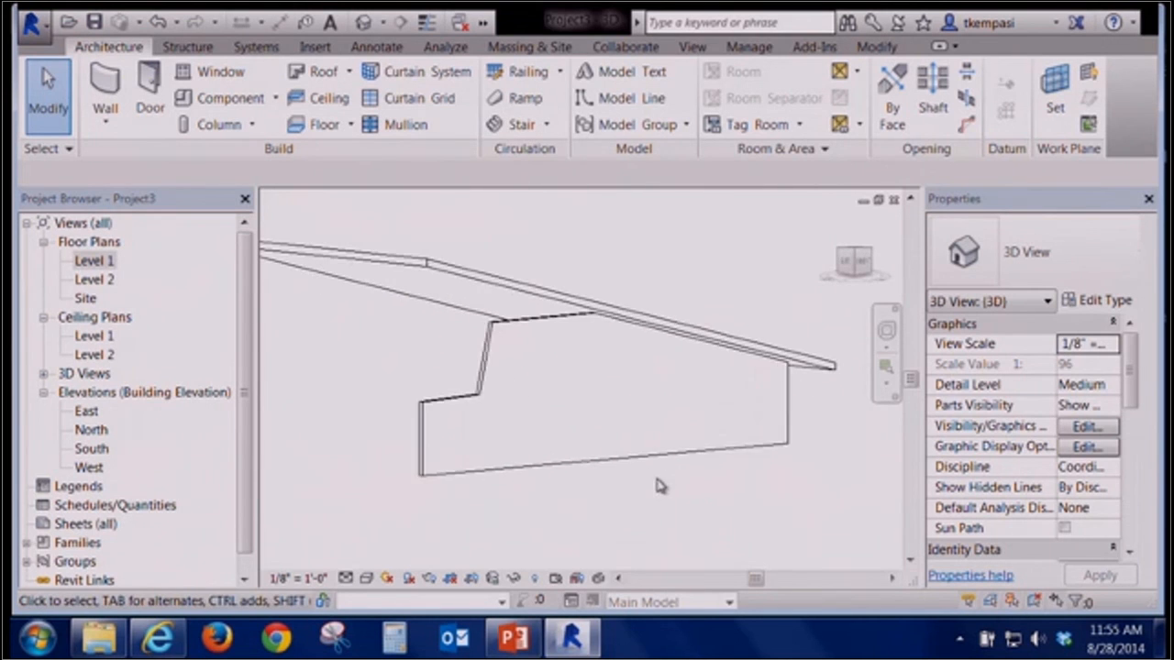
pyautogui.keyDown('shift'); pyautogui.moveTo(556, 419); pyautogui.dragTo(516, 456, button='middle'); pyautogui.keyUp('shift')
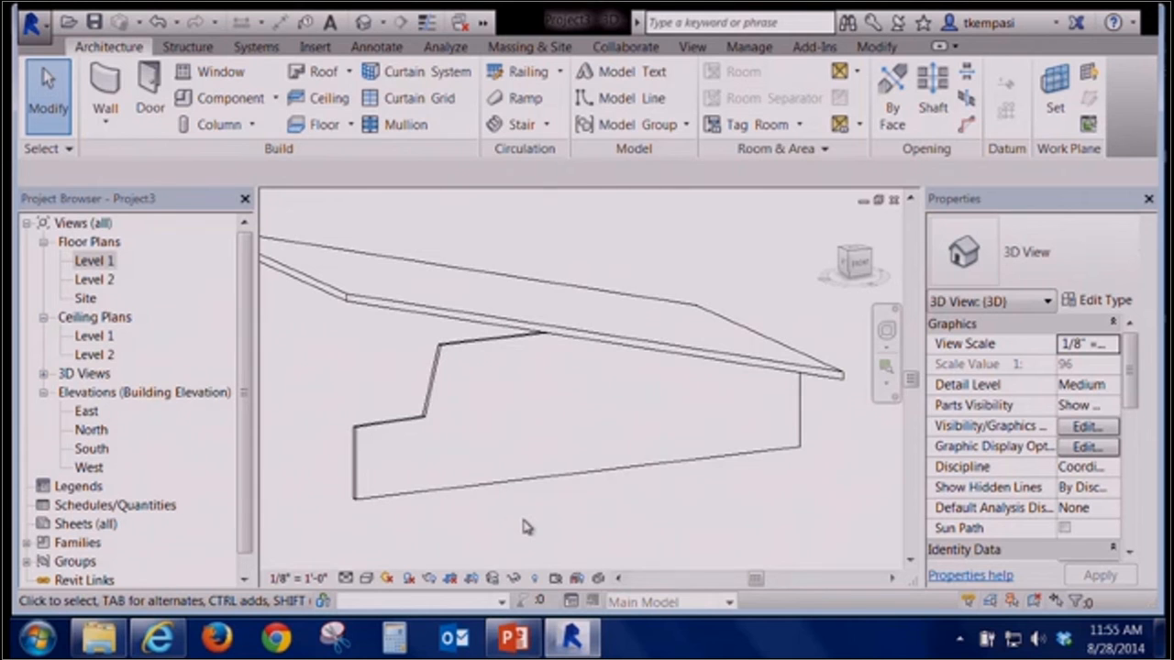
pyautogui.moveTo(537, 414); pyautogui.dragTo(640, 326, button='middle')
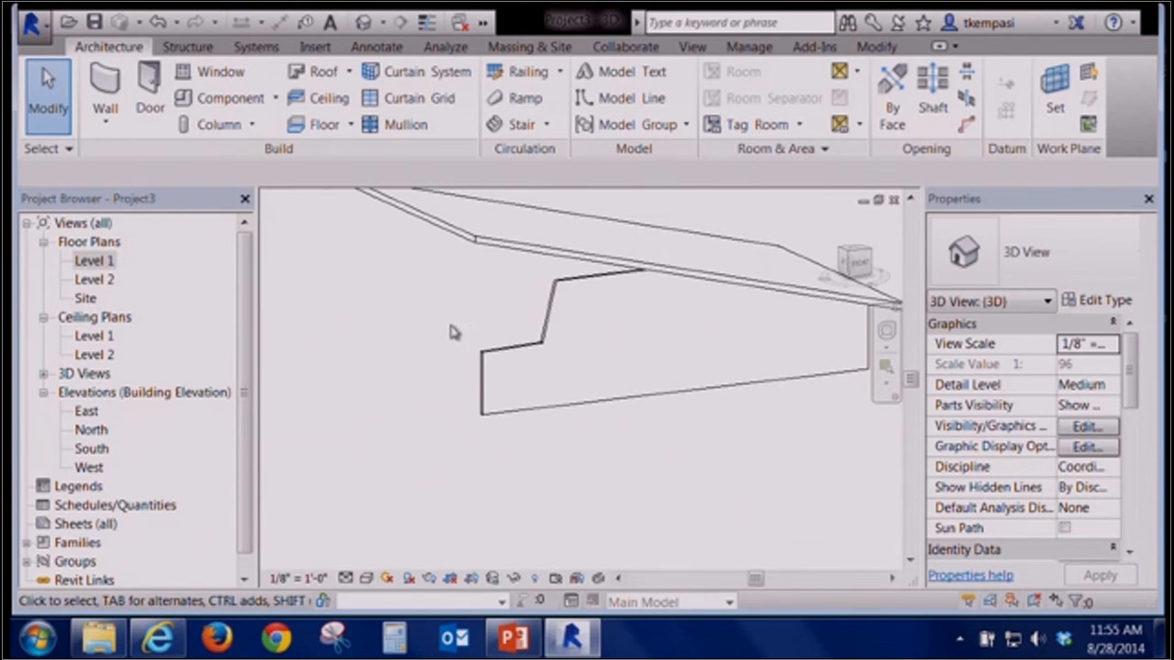
pyautogui.scroll(-3, 427, 334)
pyautogui.doubleClick(85, 264)
pyautogui.moveTo(700, 358); pyautogui.dragTo(624, 372, button='middle')
pyautogui.click(104, 92)
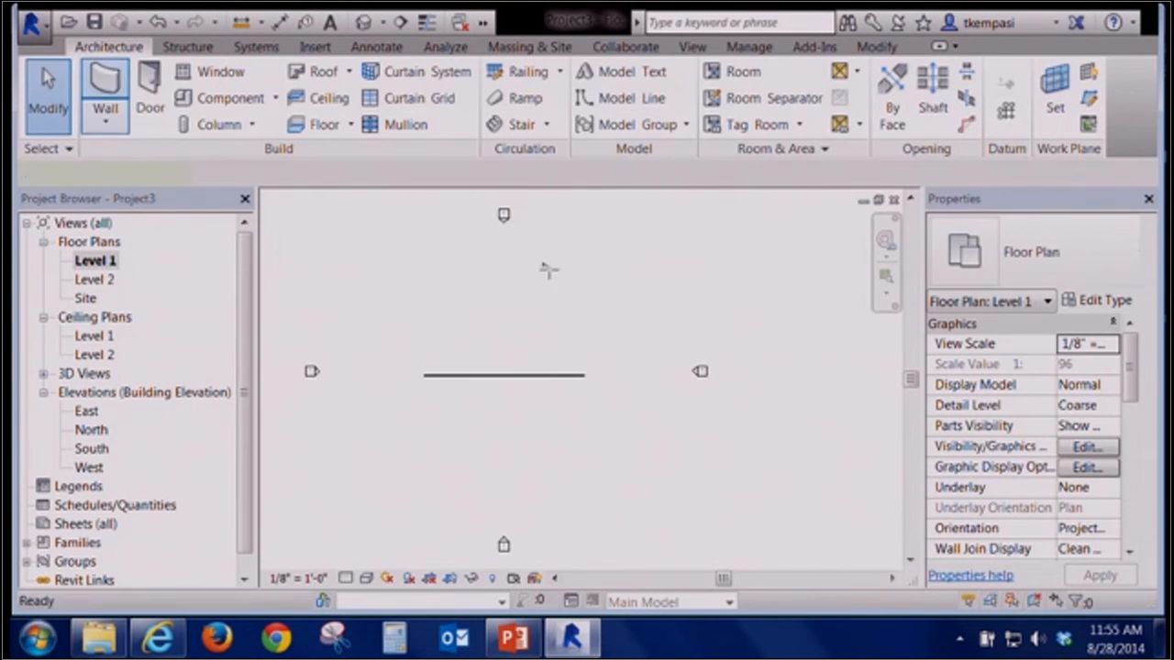
pyautogui.click(639, 314)
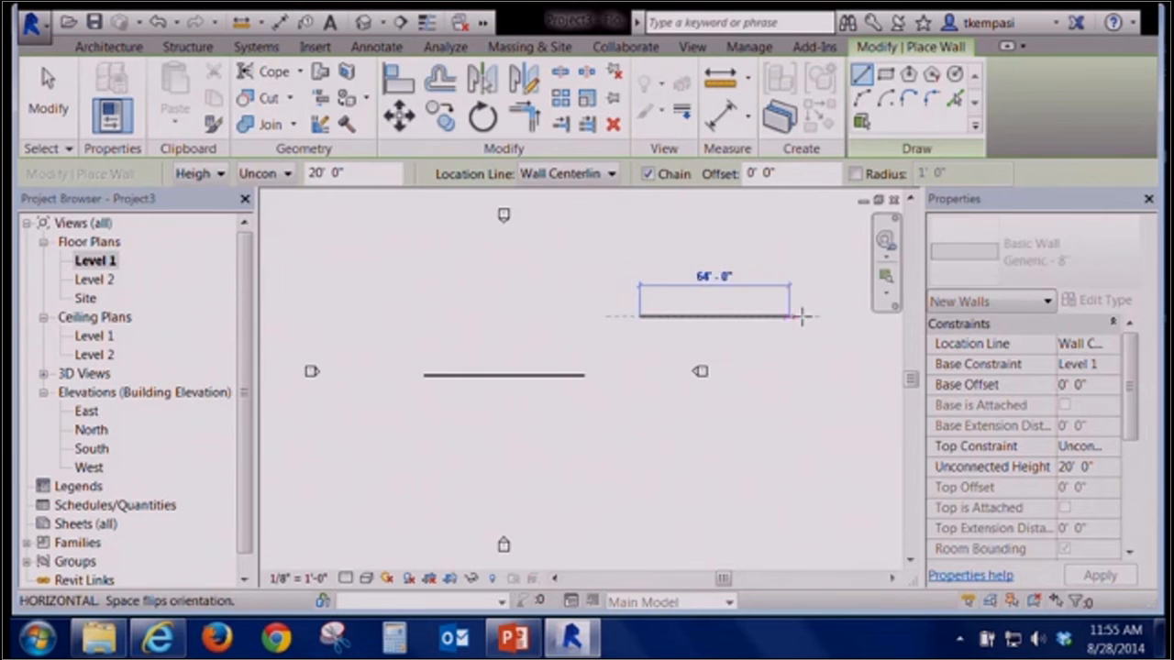
pyautogui.click(829, 316)
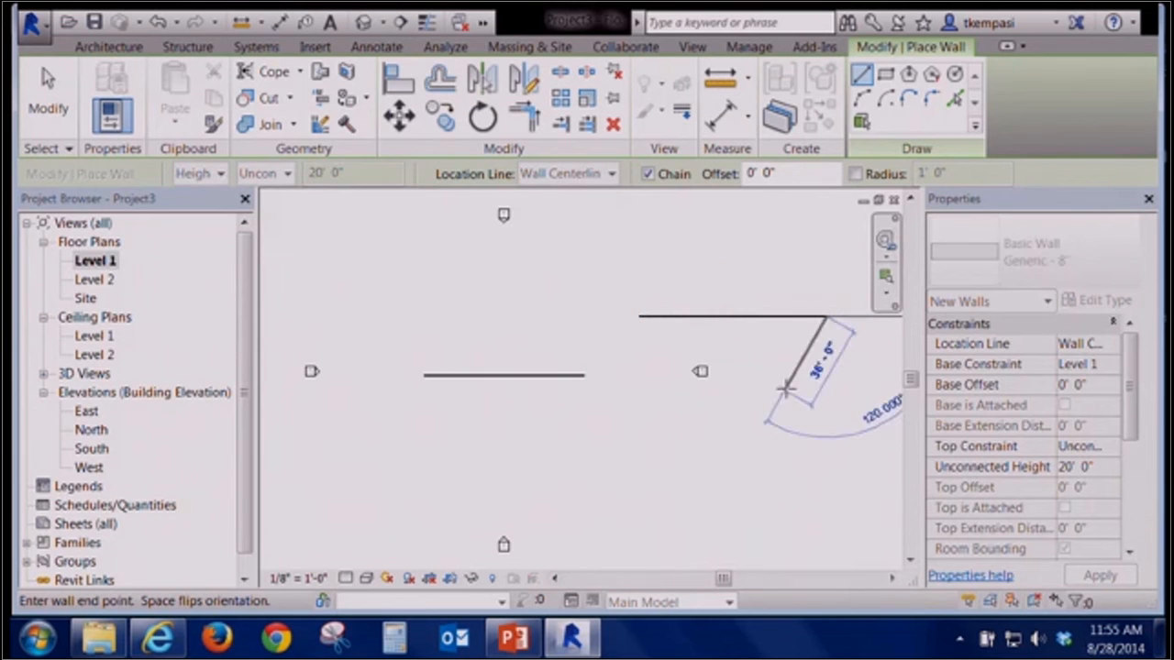
pyautogui.click(363, 22)
pyautogui.moveTo(762, 400); pyautogui.dragTo(604, 409, button='middle')
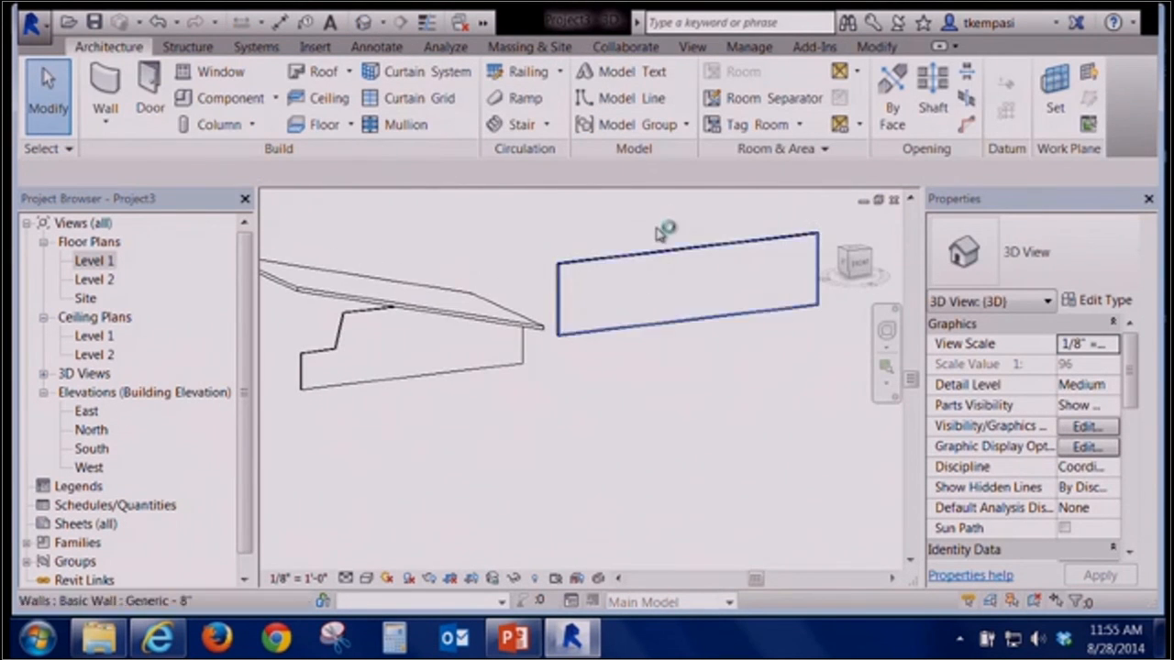
# Set the new wall's unconnected height to 40'
pyautogui.click(660, 259)
pyautogui.moveTo(1110, 469); pyautogui.dragTo(1025, 471)
pyautogui.write('40\' 0"')
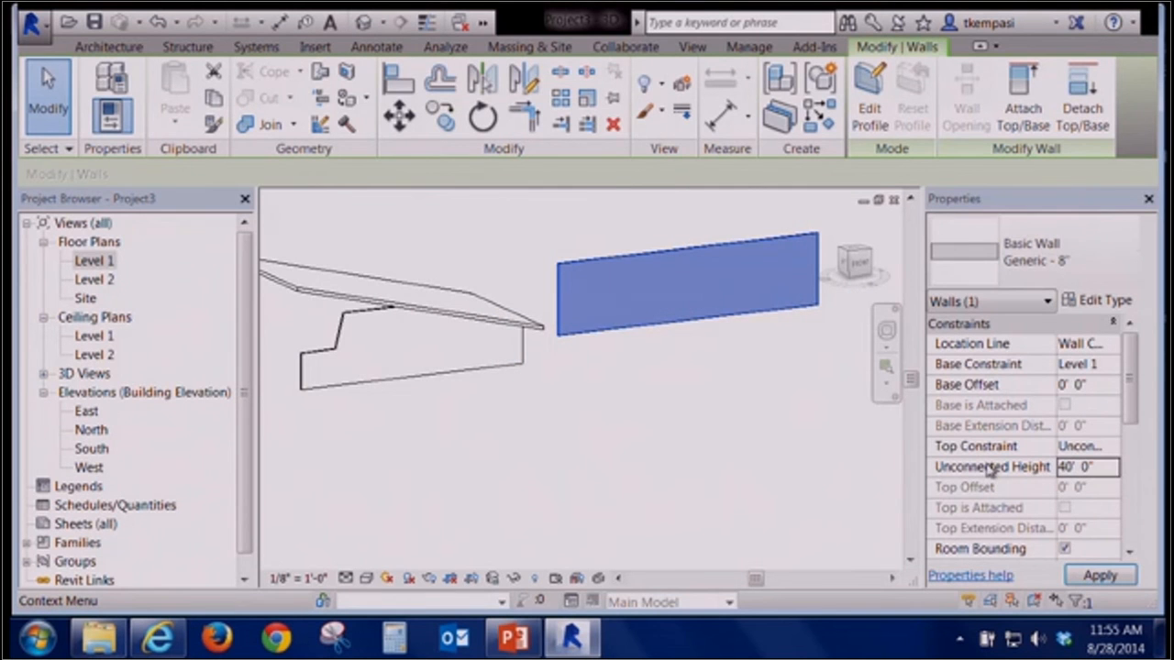
pyautogui.click(706, 443)
pyautogui.moveTo(706, 443); pyautogui.dragTo(544, 351, button='middle')
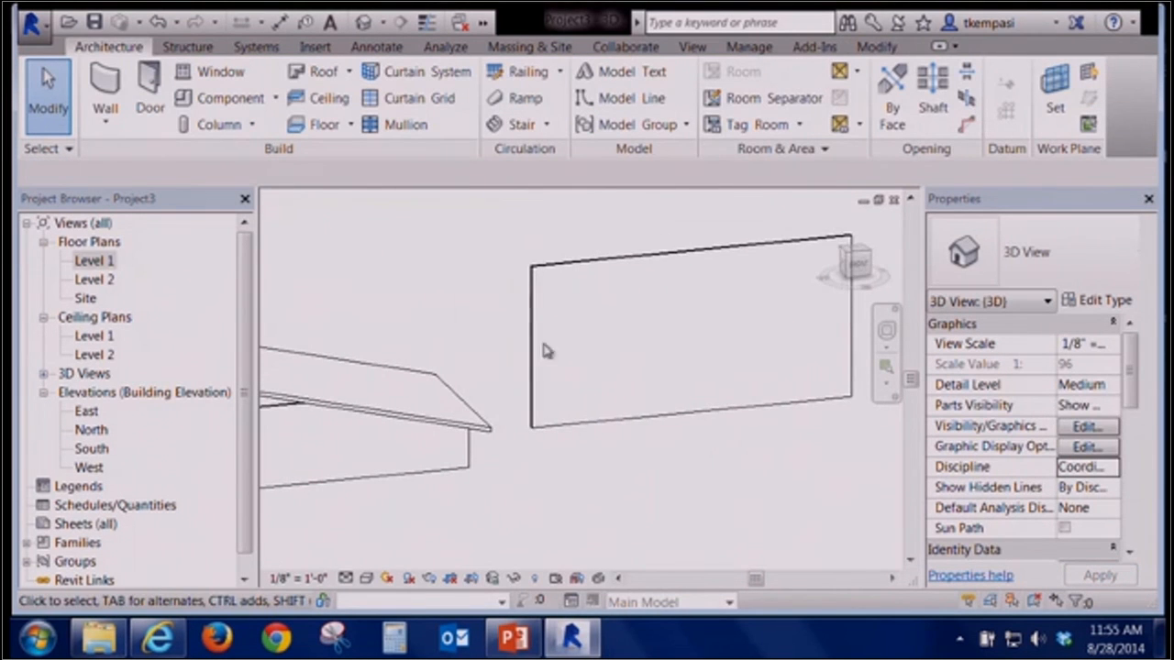
# Start an architectural wall on Level 1 using the Curtain Wall Storefront type, reviewing its type properties
pyautogui.click(104, 99)
pyautogui.doubleClick(97, 262)
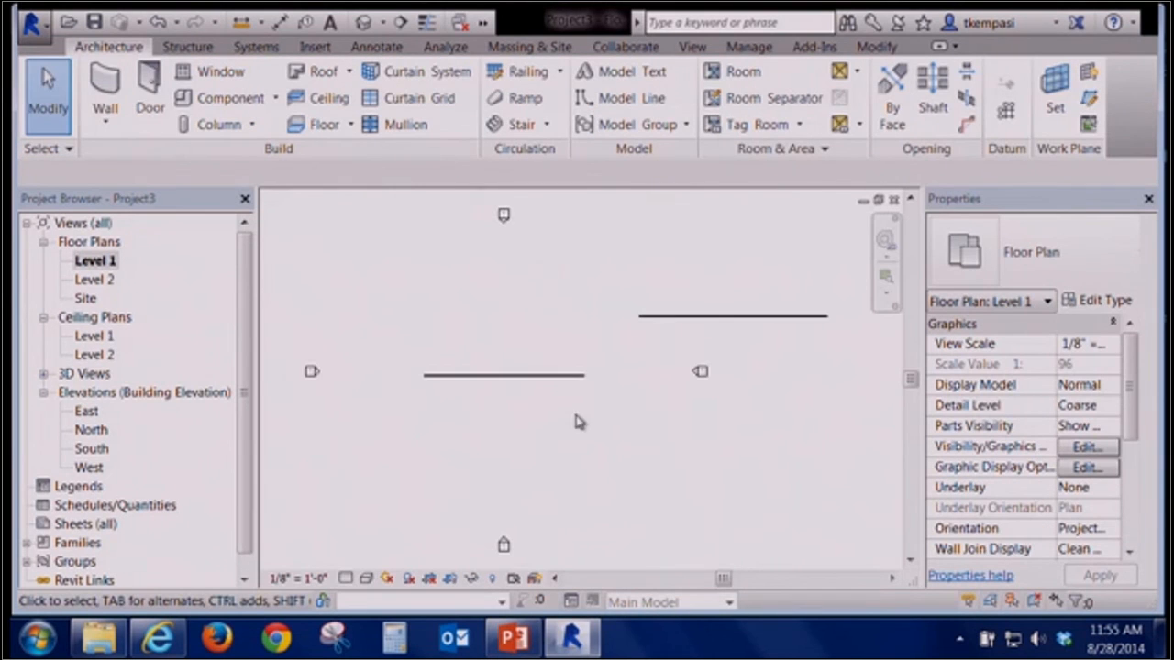
pyautogui.scroll(4, 741, 334)
pyautogui.moveTo(743, 328); pyautogui.dragTo(564, 380, button='middle')
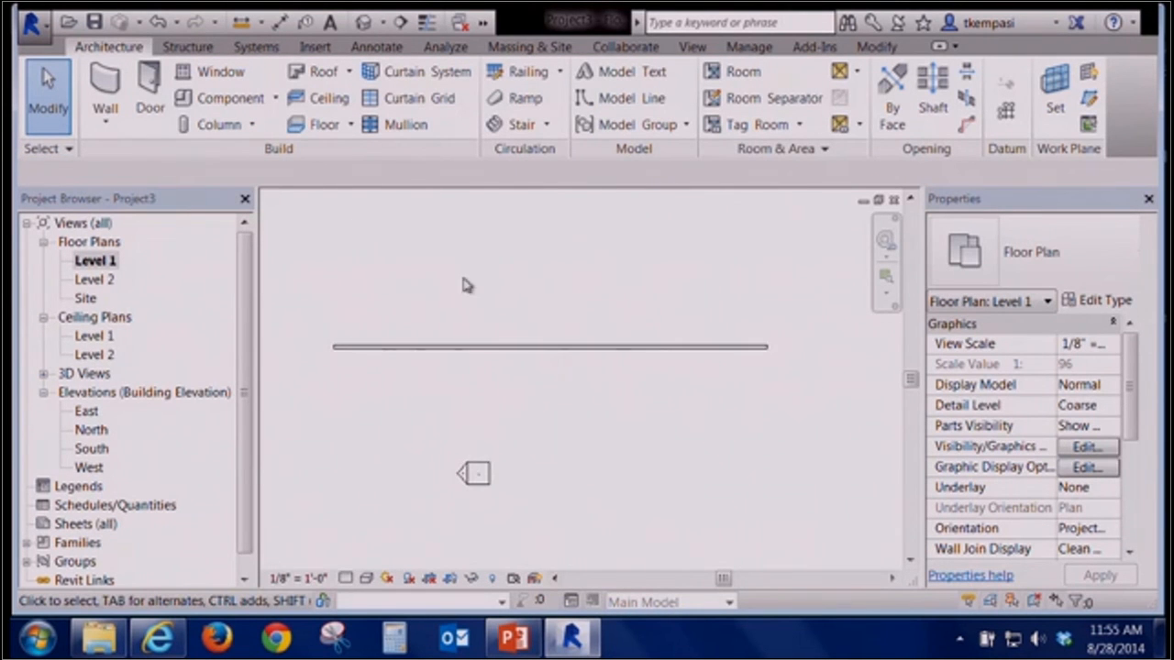
pyautogui.click(117, 128)
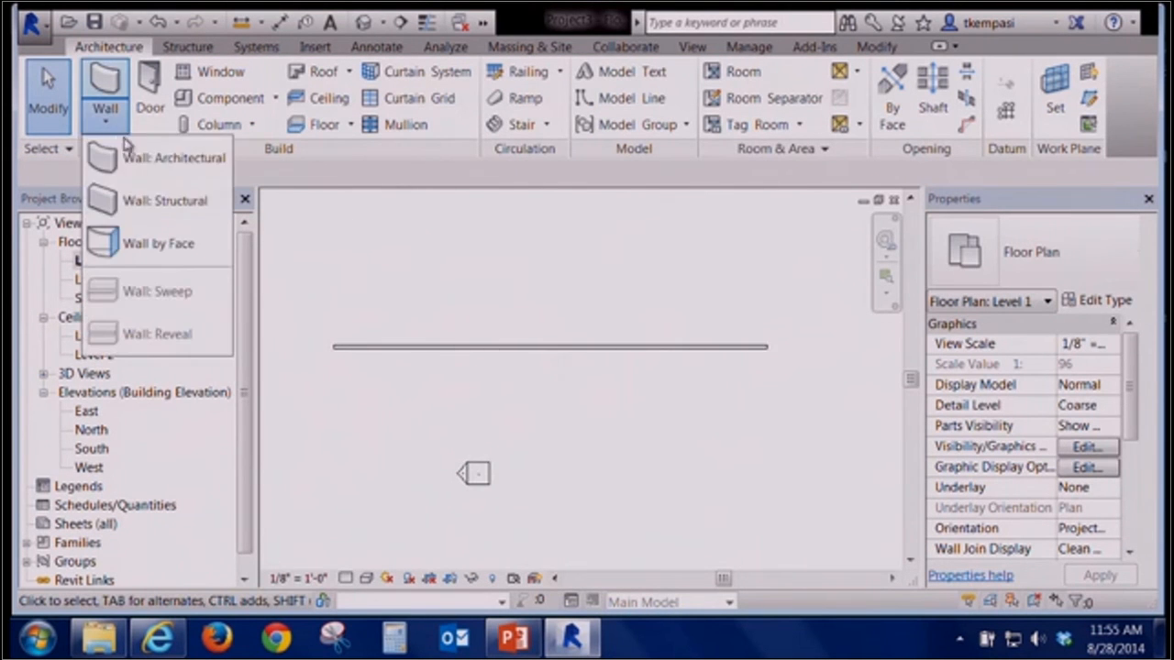
pyautogui.click(165, 162)
pyautogui.click(1091, 277)
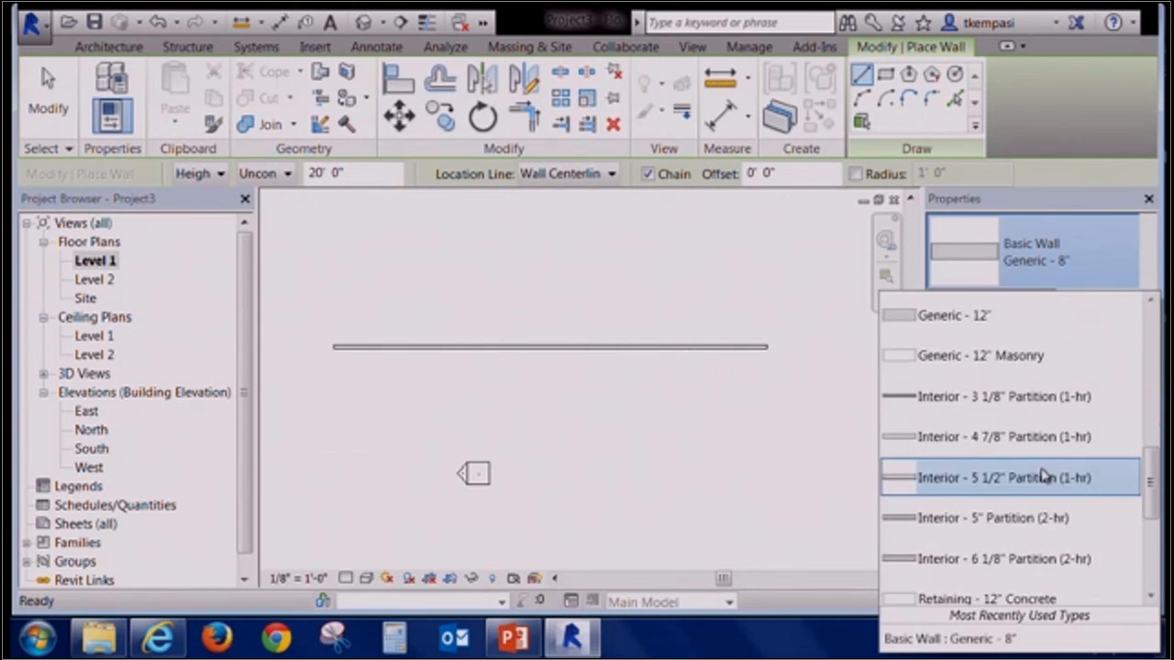
pyautogui.scroll(-5, 1048, 474)
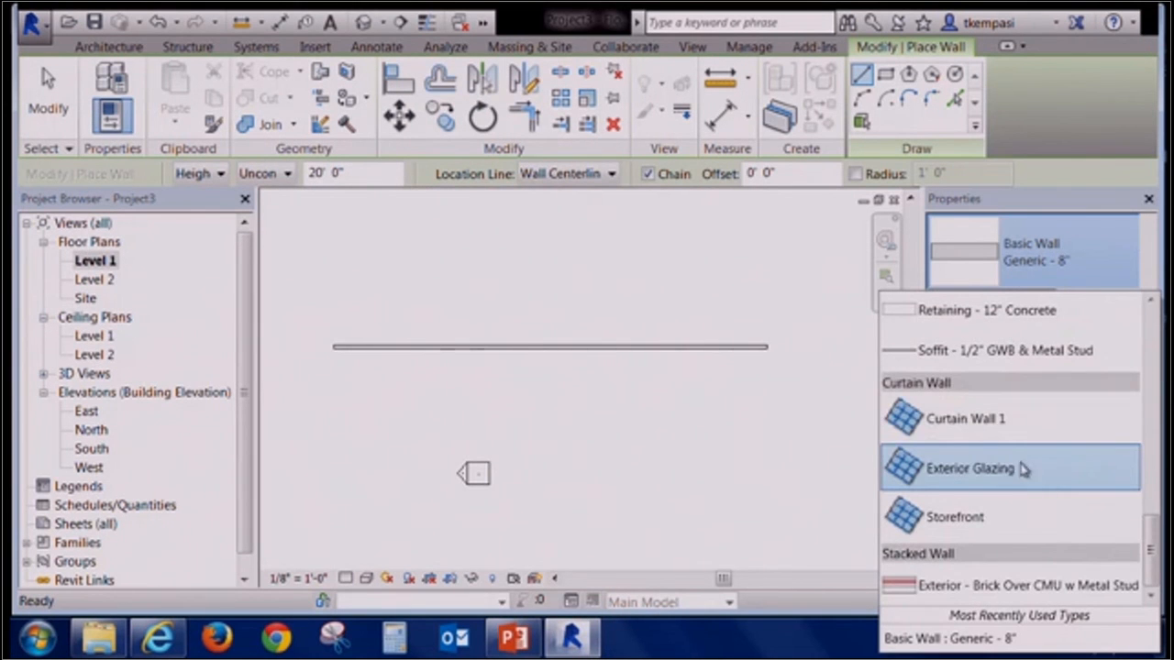
pyautogui.click(1009, 530)
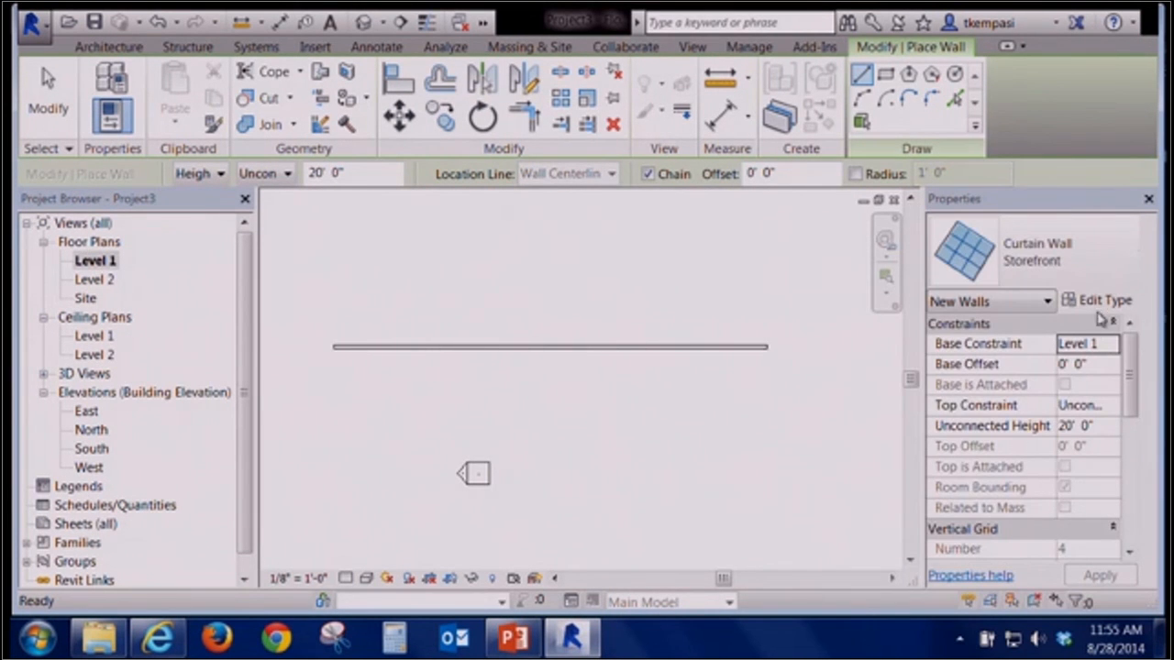
pyautogui.click(1103, 300)
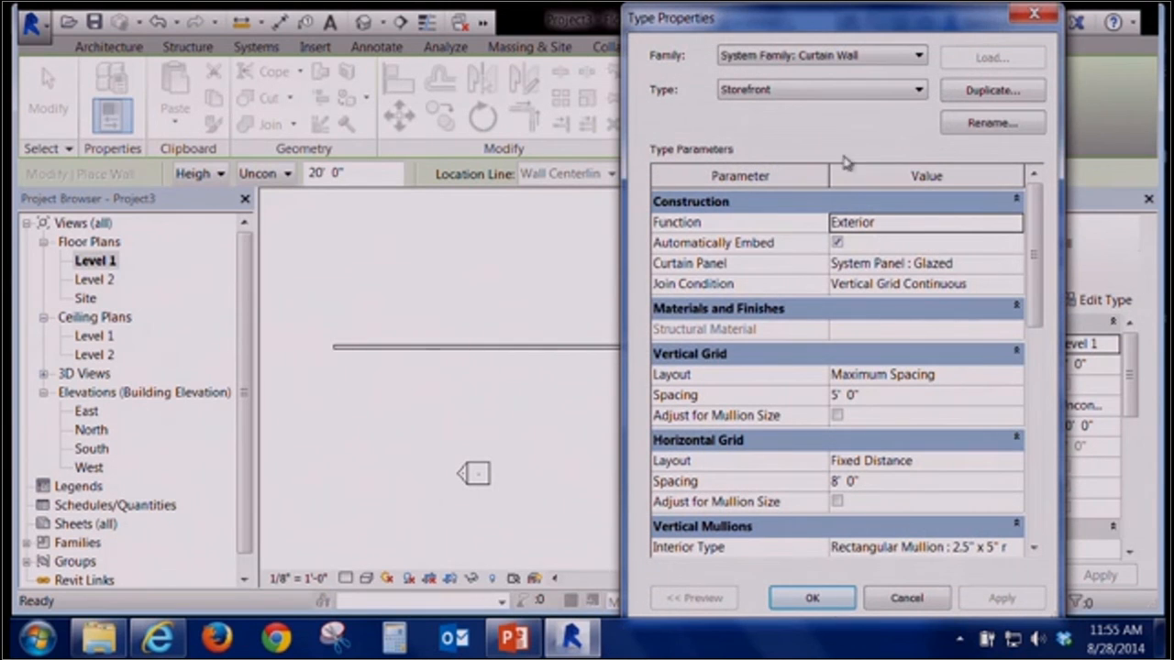
pyautogui.moveTo(731, 32); pyautogui.dragTo(638, 36)
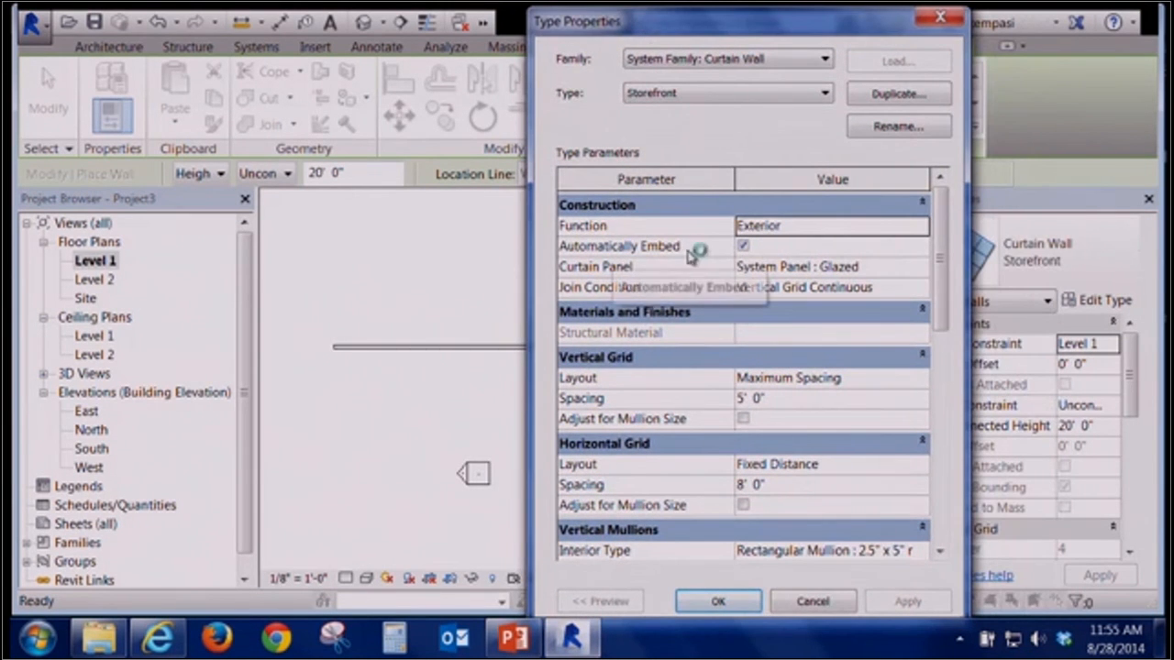
pyautogui.click(737, 600)
# Draw a Storefront curtain wall segment about 23'-6" long embedded within the 64' wall
pyautogui.click(478, 346)
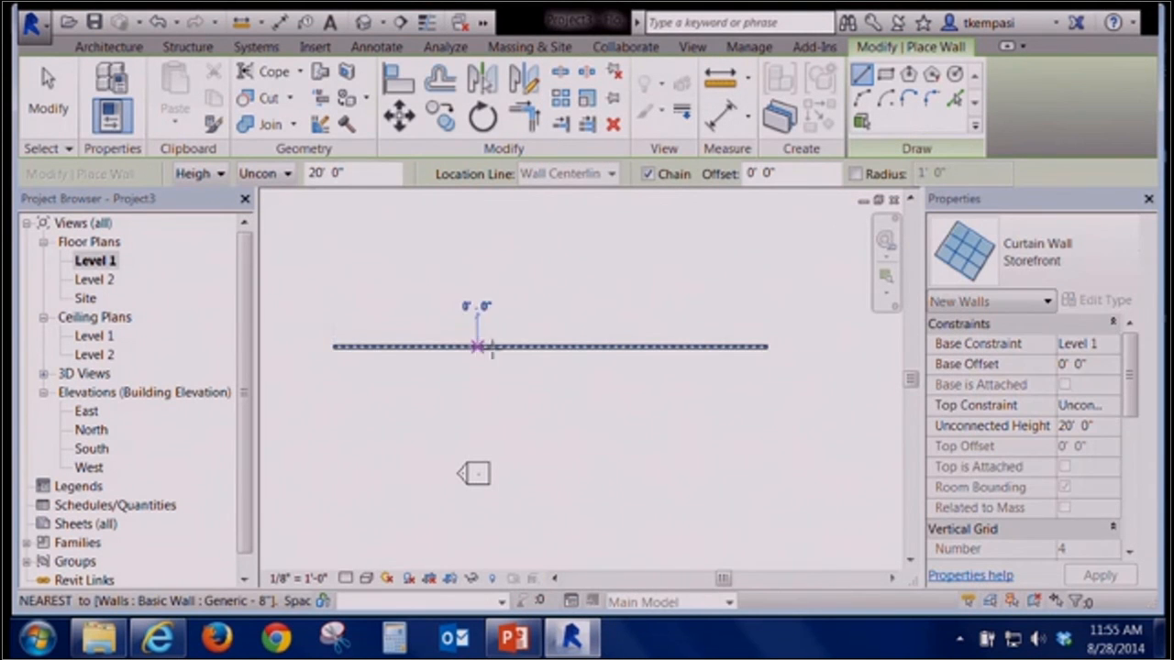
pyautogui.click(606, 347)
pyautogui.press('Escape')
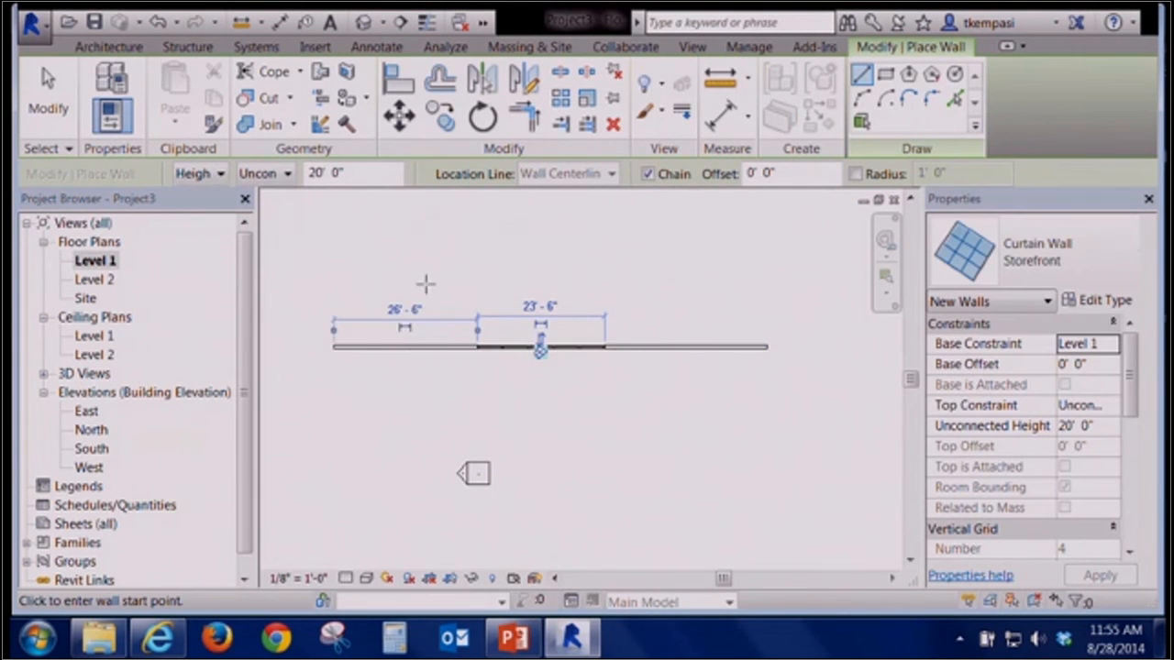
pyautogui.press('Escape')
pyautogui.press('Escape')
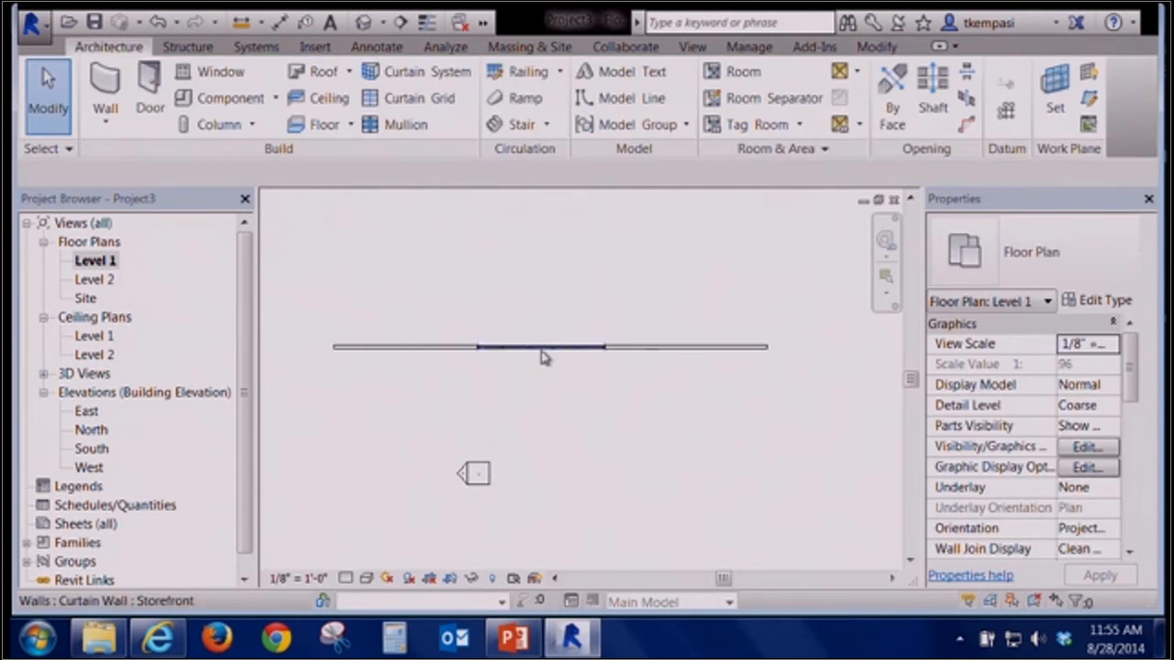
# Select the storefront curtain wall in the 3D view and start editing its profile
pyautogui.scroll(3, 542, 360)
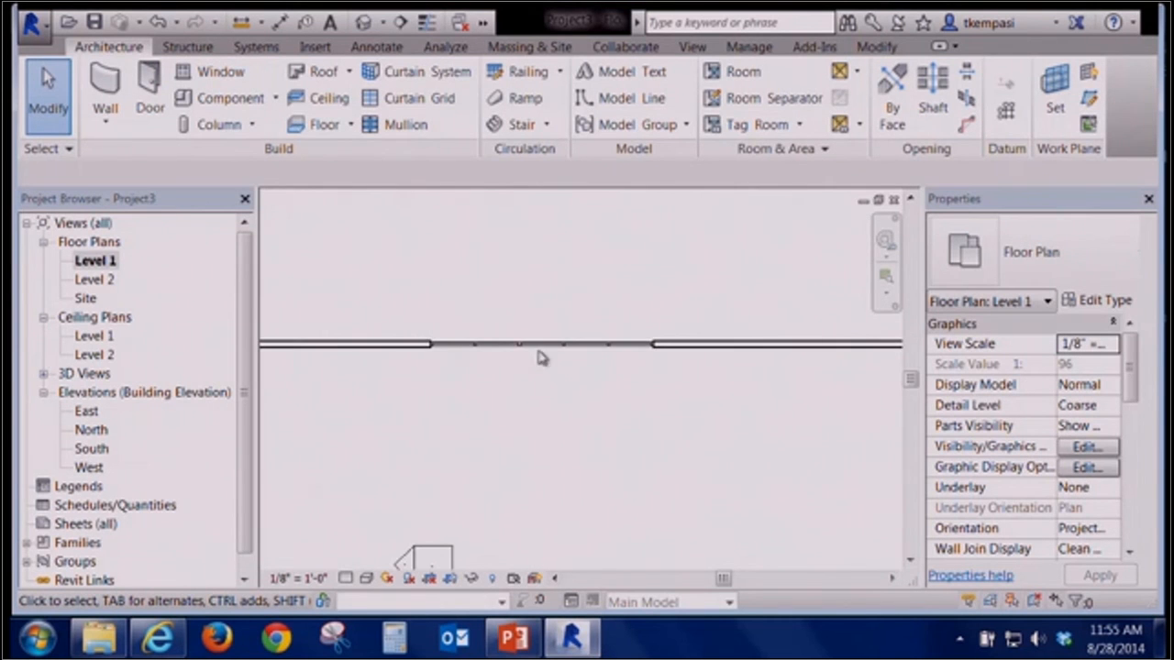
pyautogui.click(364, 22)
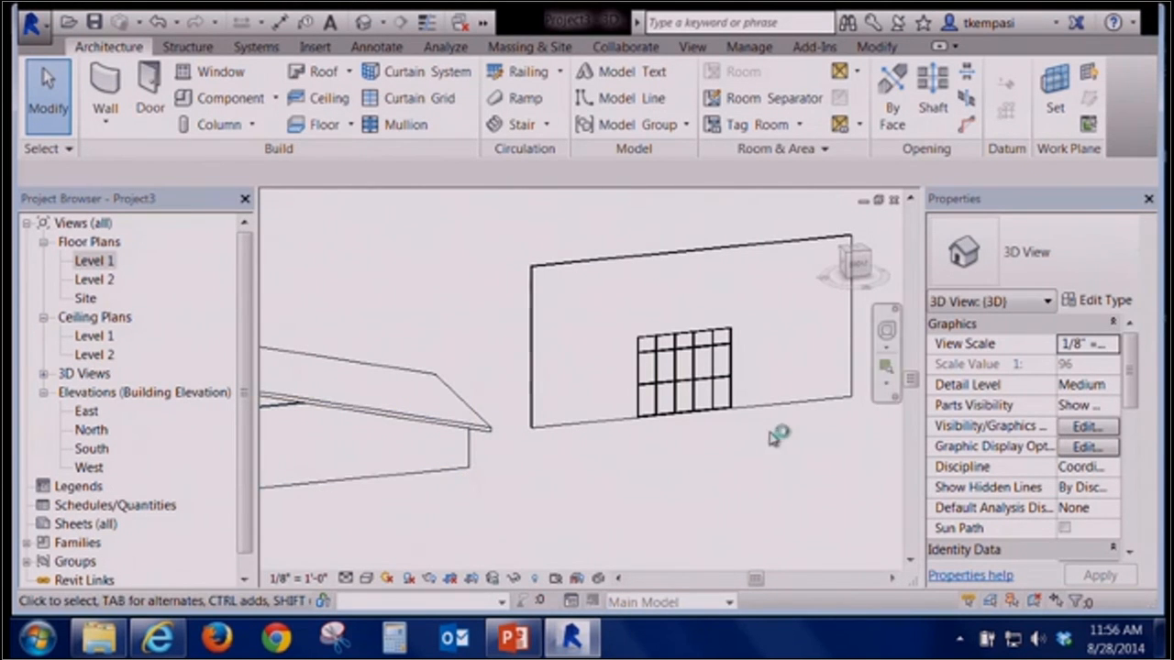
pyautogui.click(674, 419)
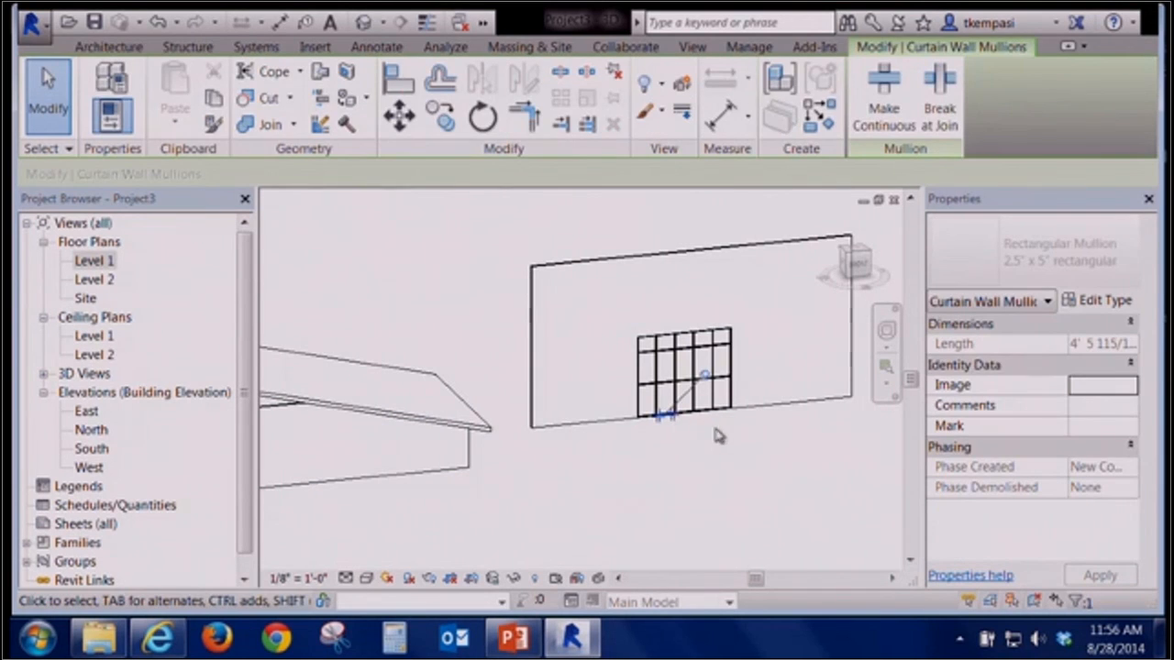
pyautogui.click(704, 424)
pyautogui.click(705, 419)
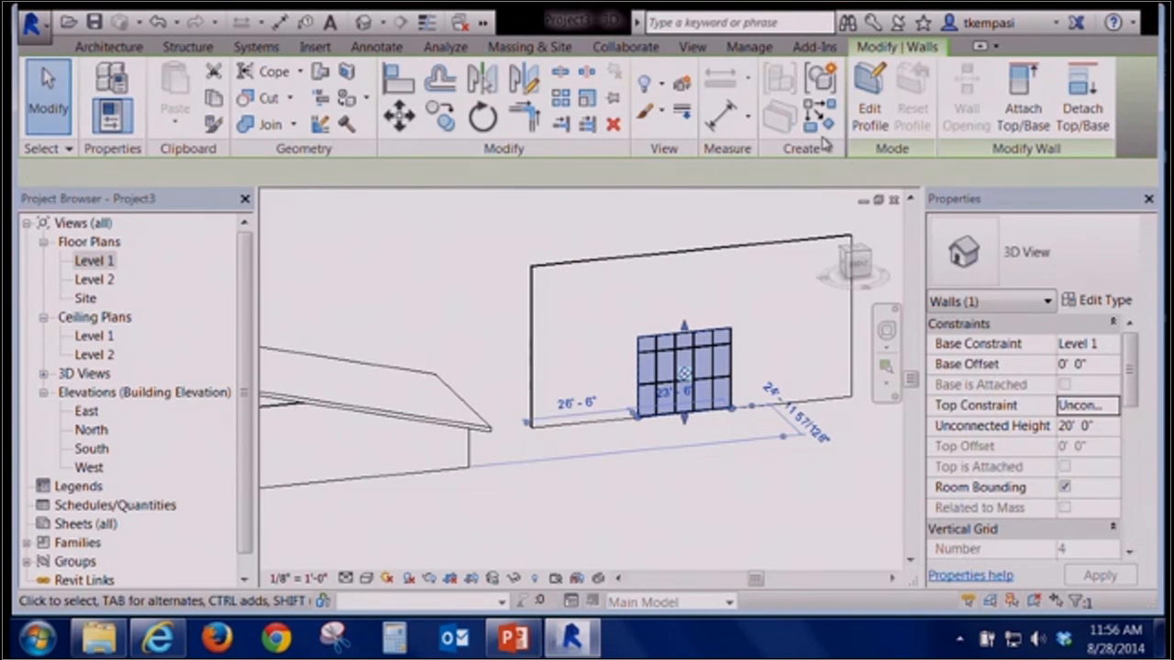
pyautogui.click(865, 99)
pyautogui.scroll(2, 731, 316)
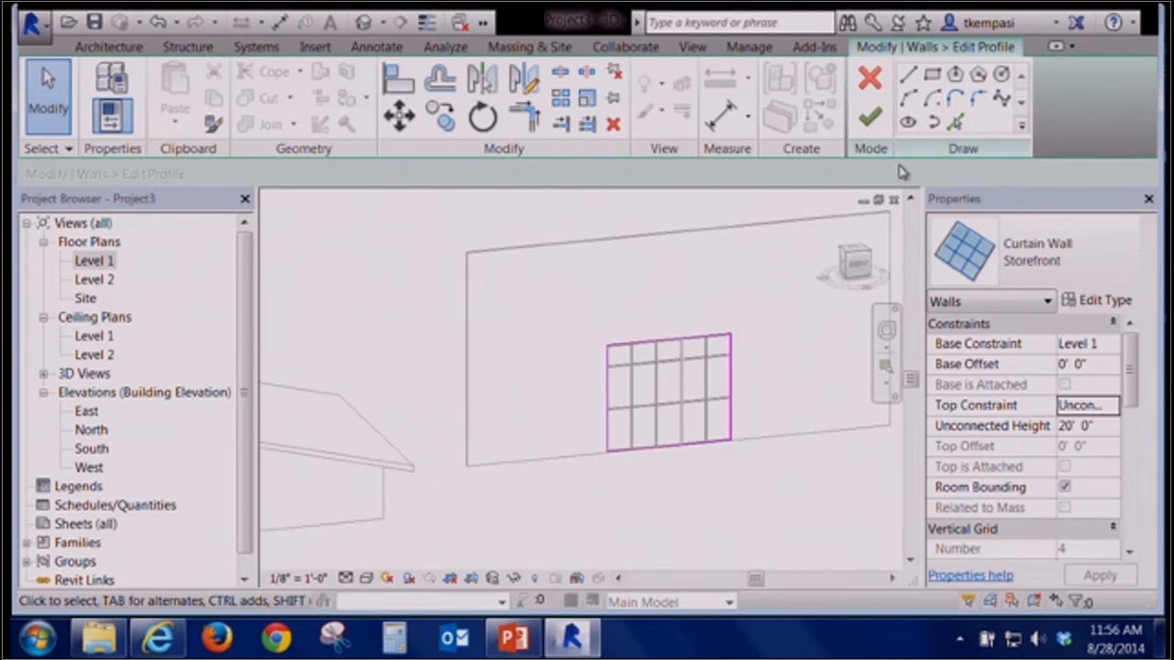
# Replace the storefront's straight top edge with a start-end-radius arc spanning its width
pyautogui.click(908, 97)
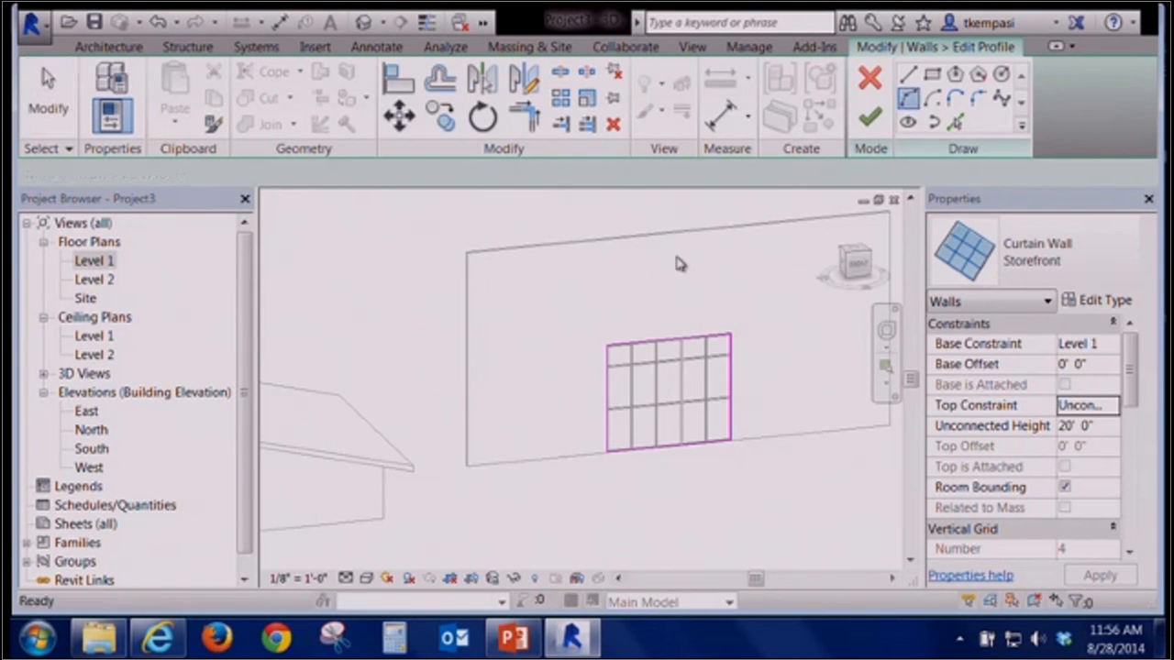
pyautogui.click(607, 345)
pyautogui.click(731, 334)
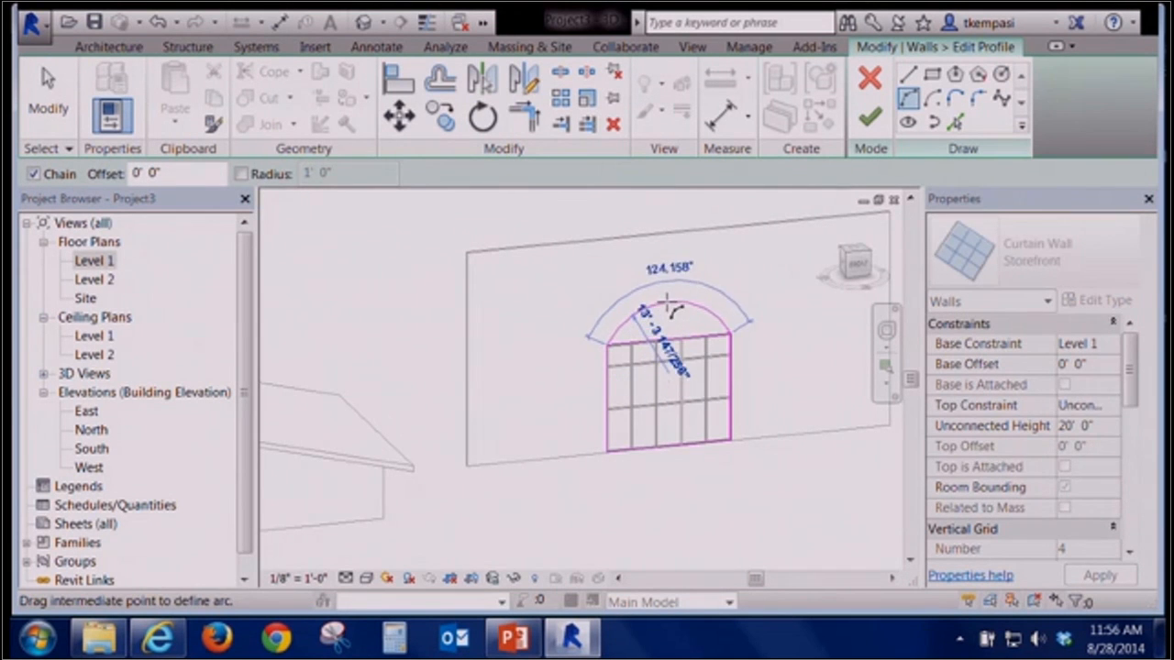
pyautogui.click(669, 309)
pyautogui.press('Escape')
pyautogui.click(699, 338)
pyautogui.press('Delete')
# Finish the storefront profile, deleting the mullion elements that can no longer be created
pyautogui.click(866, 127)
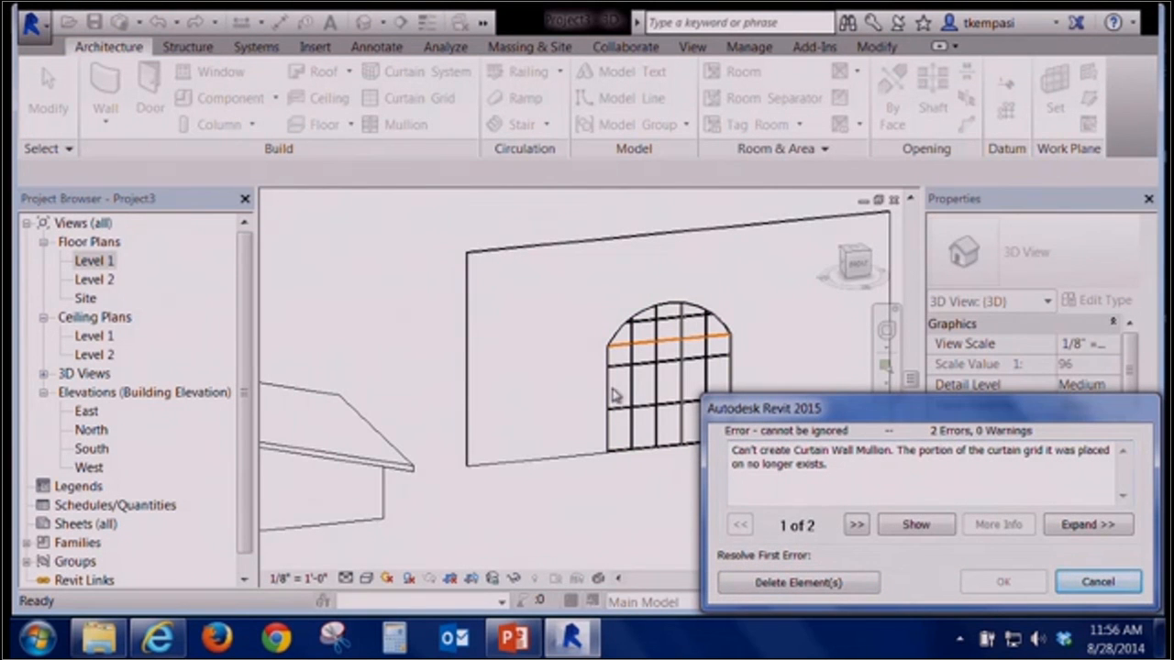
pyautogui.click(825, 583)
pyautogui.click(769, 565)
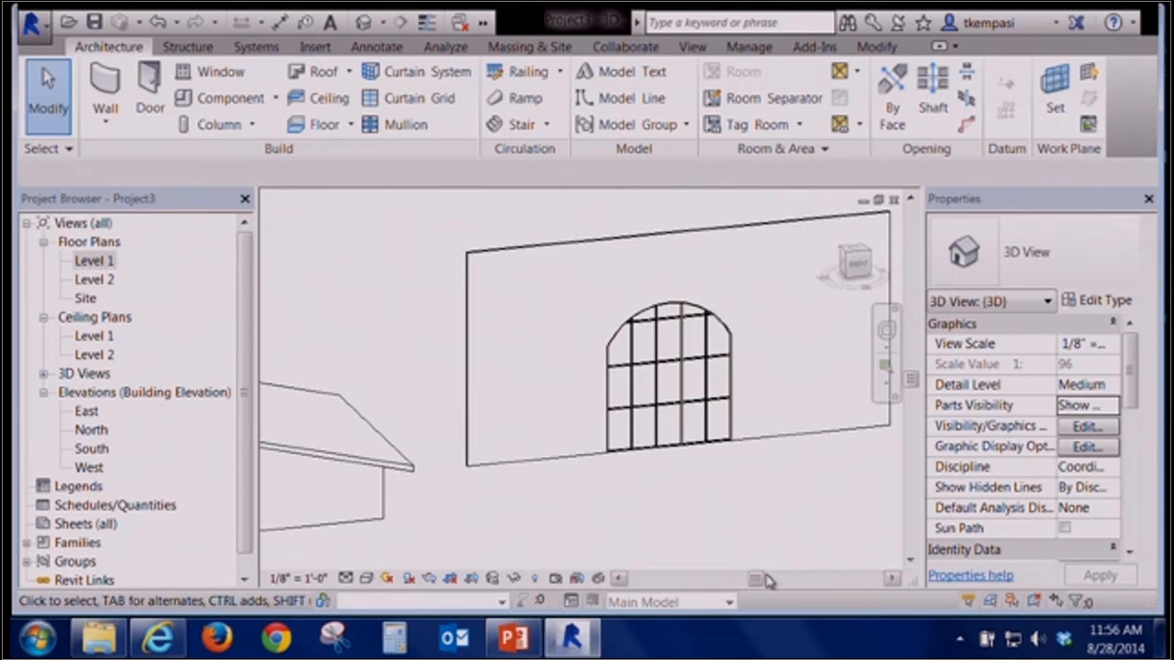
pyautogui.scroll(-2, 769, 581)
pyautogui.scroll(-2, 768, 580)
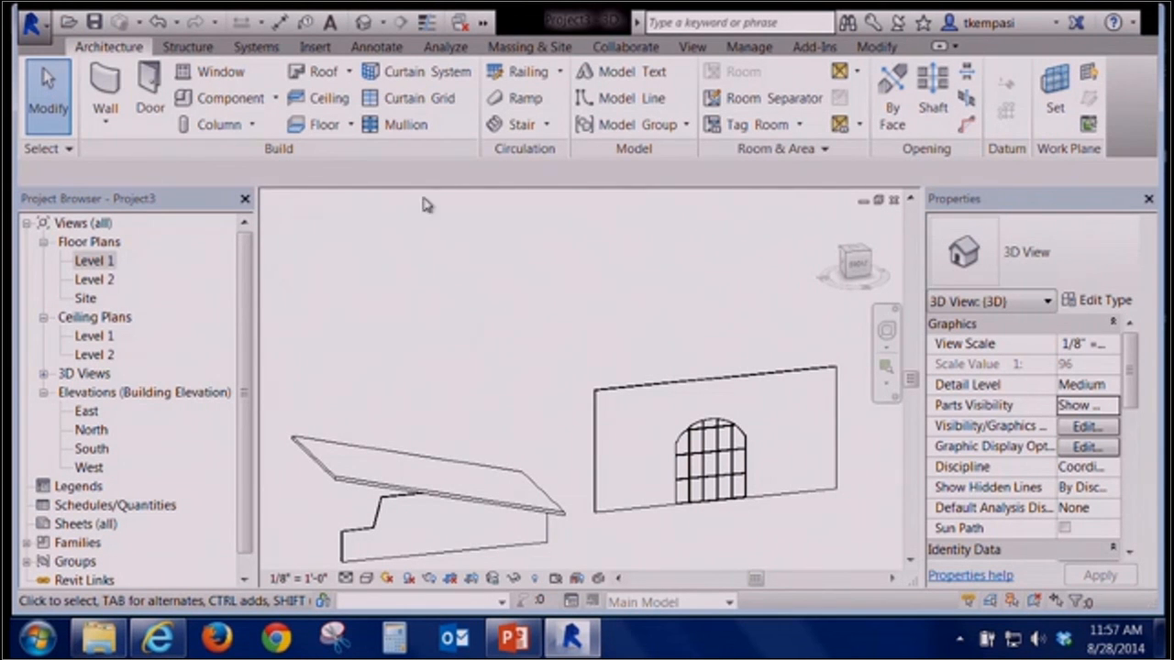
pyautogui.click(48, 18)
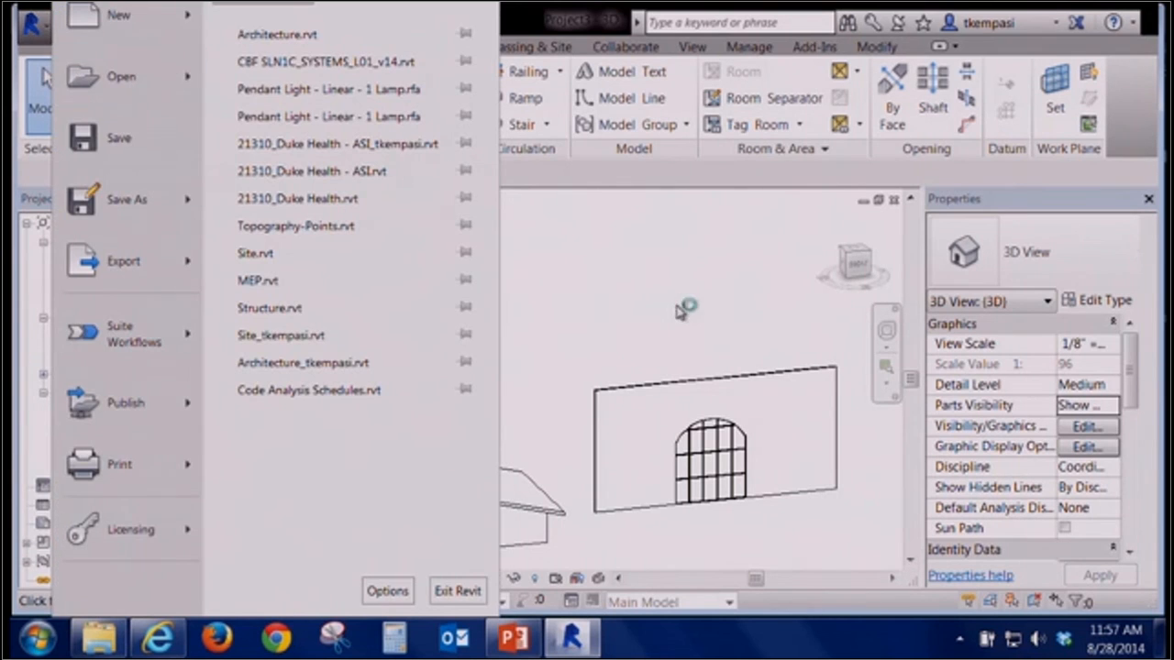
pyautogui.click(690, 267)
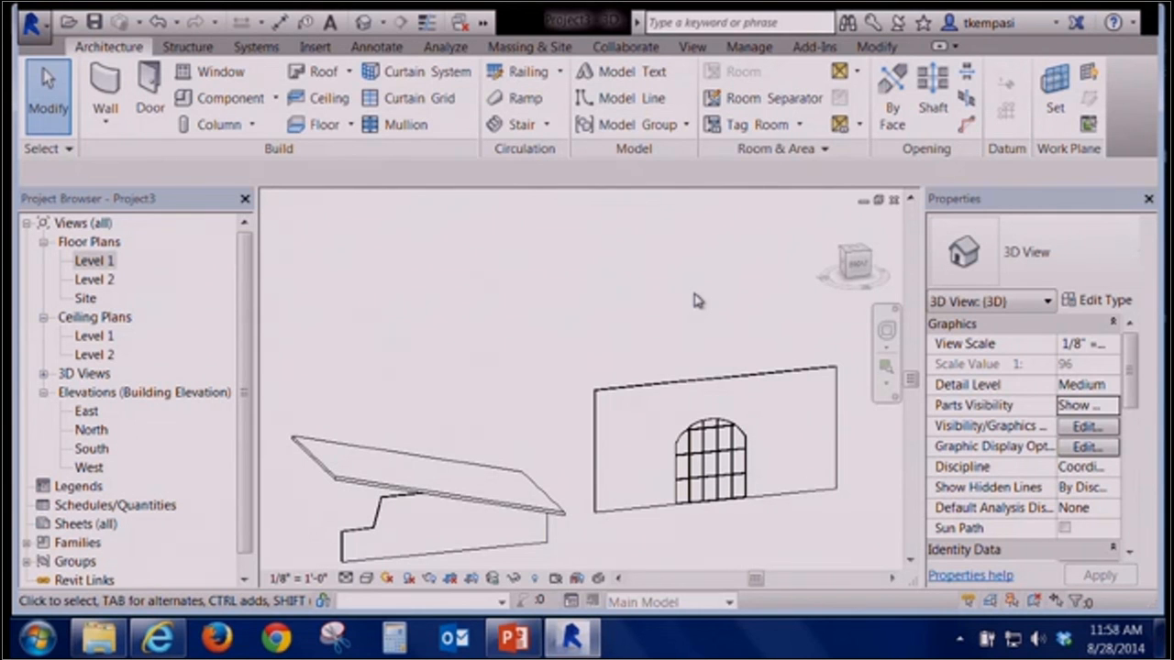
# Browse the project template folders and files offered when starting a new project, then cancel without creating one
pyautogui.click(33, 31)
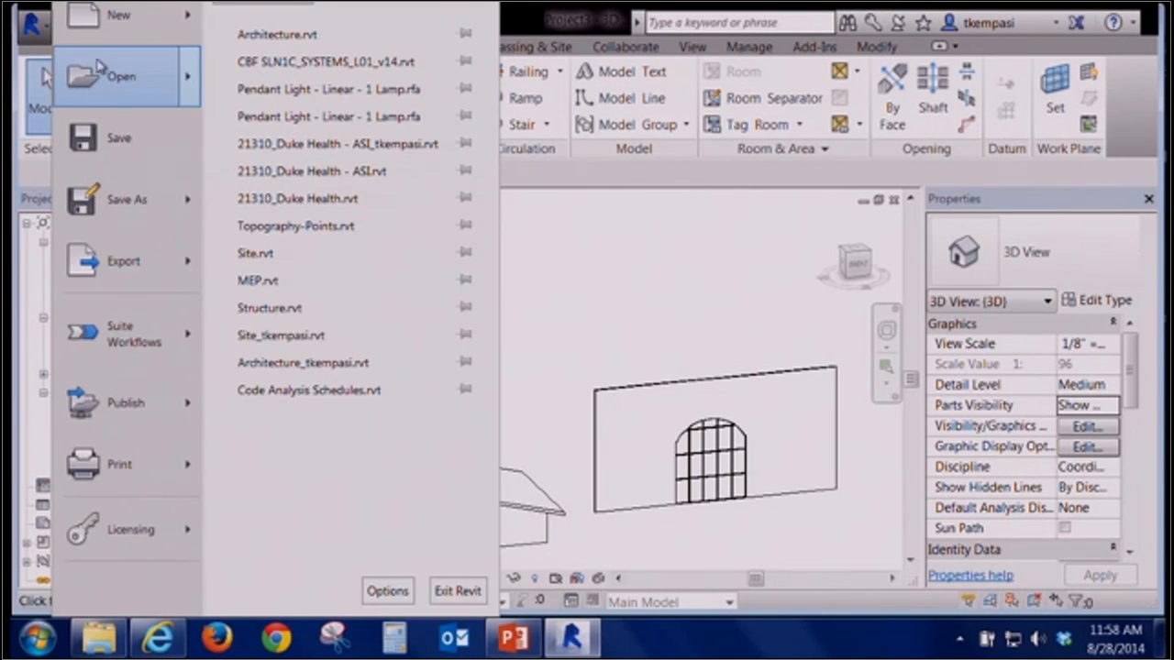
pyautogui.moveTo(118, 35)
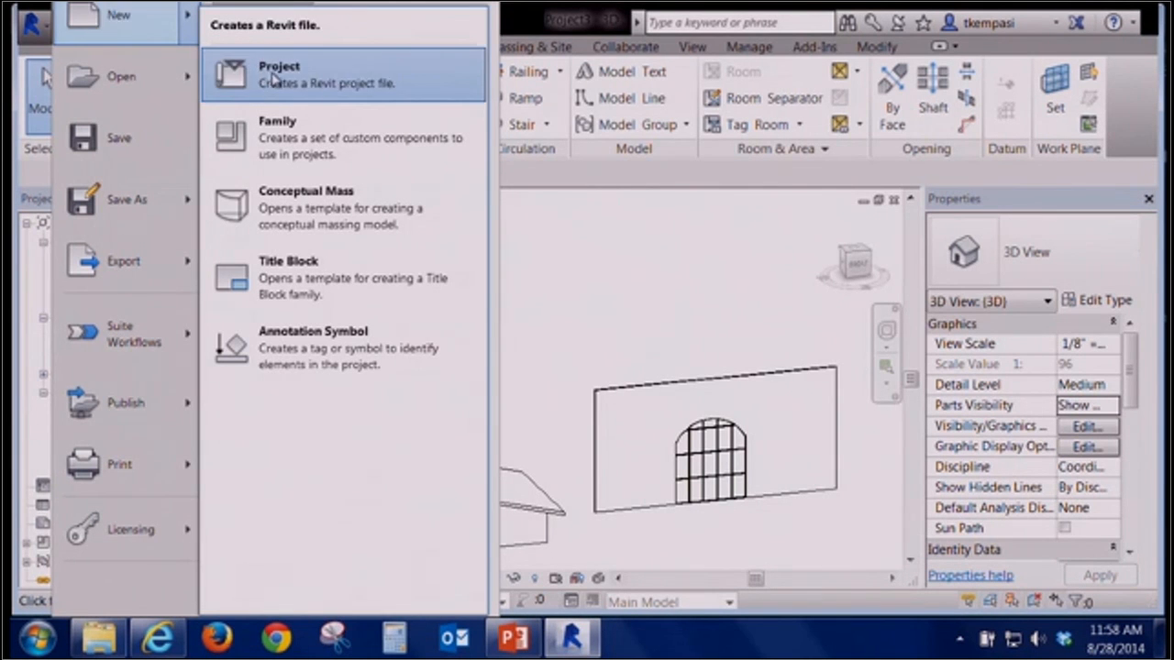
pyautogui.click(272, 79)
pyautogui.click(495, 277)
pyautogui.click(493, 277)
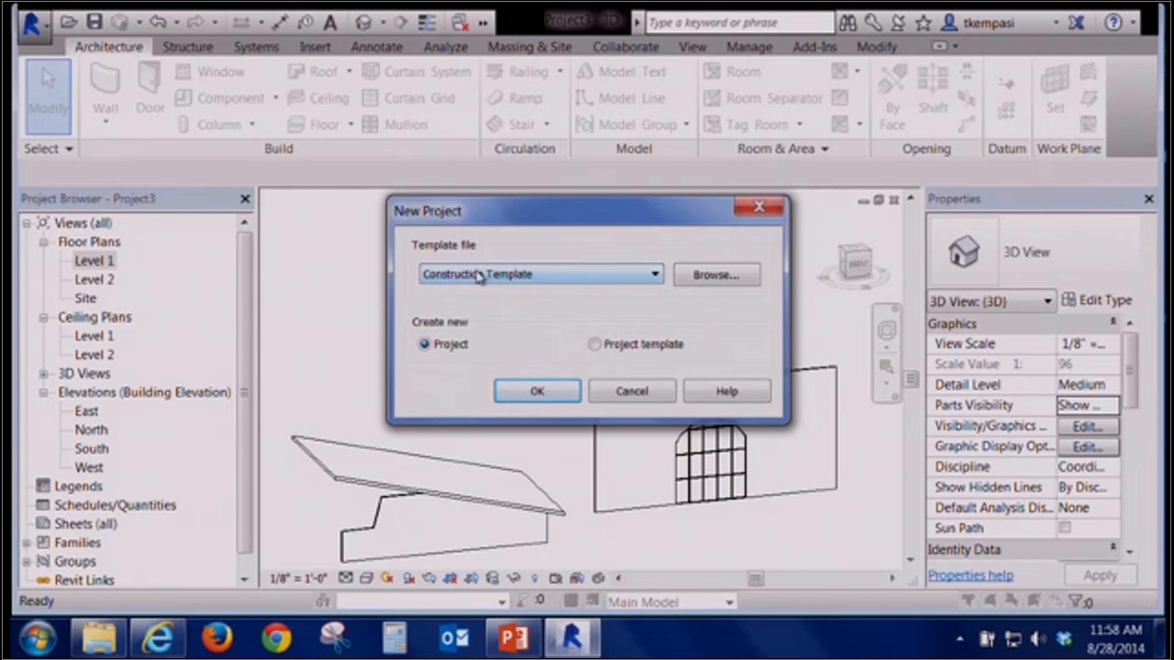
pyautogui.click(696, 278)
pyautogui.click(462, 113)
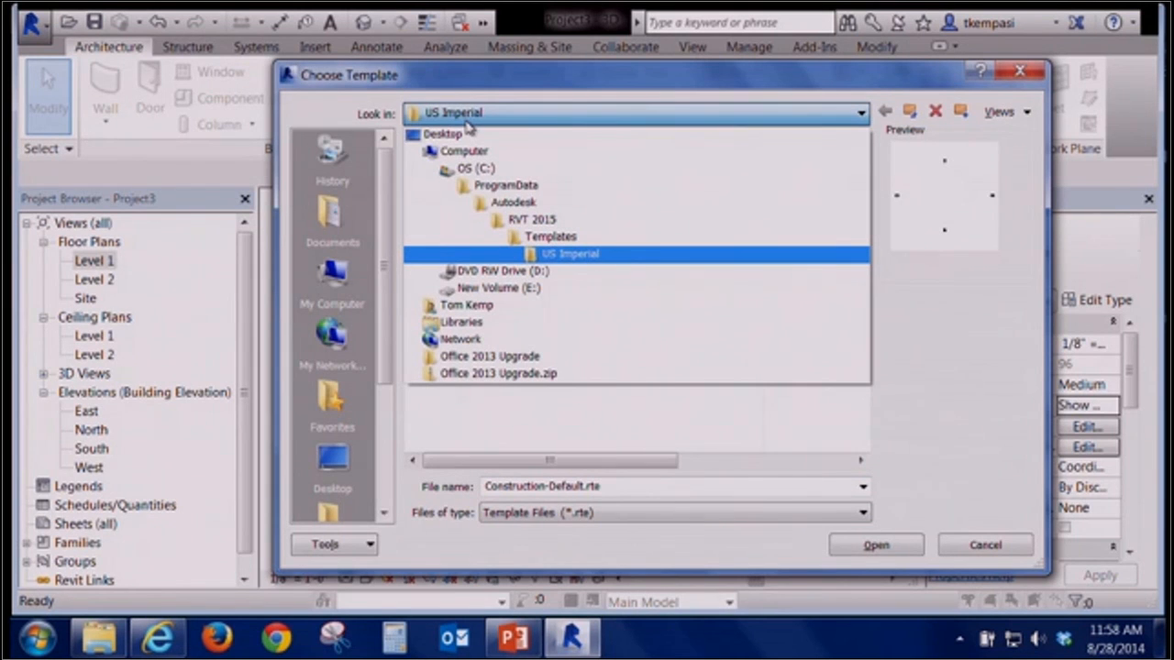
pyautogui.click(468, 122)
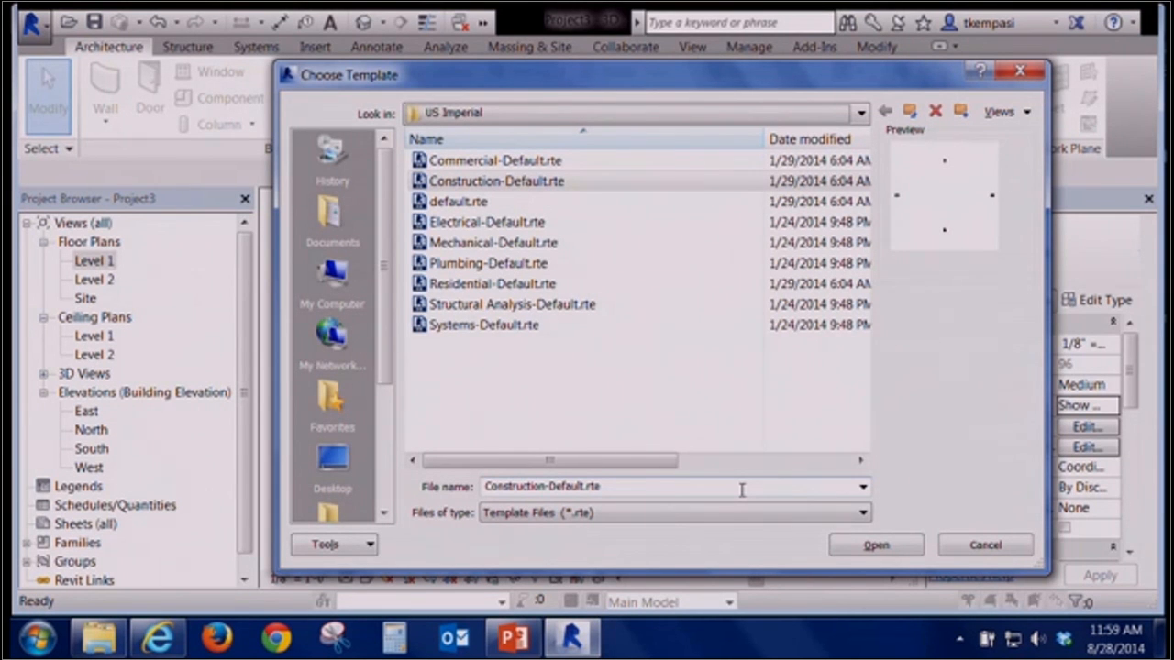
pyautogui.press('BackSpace')
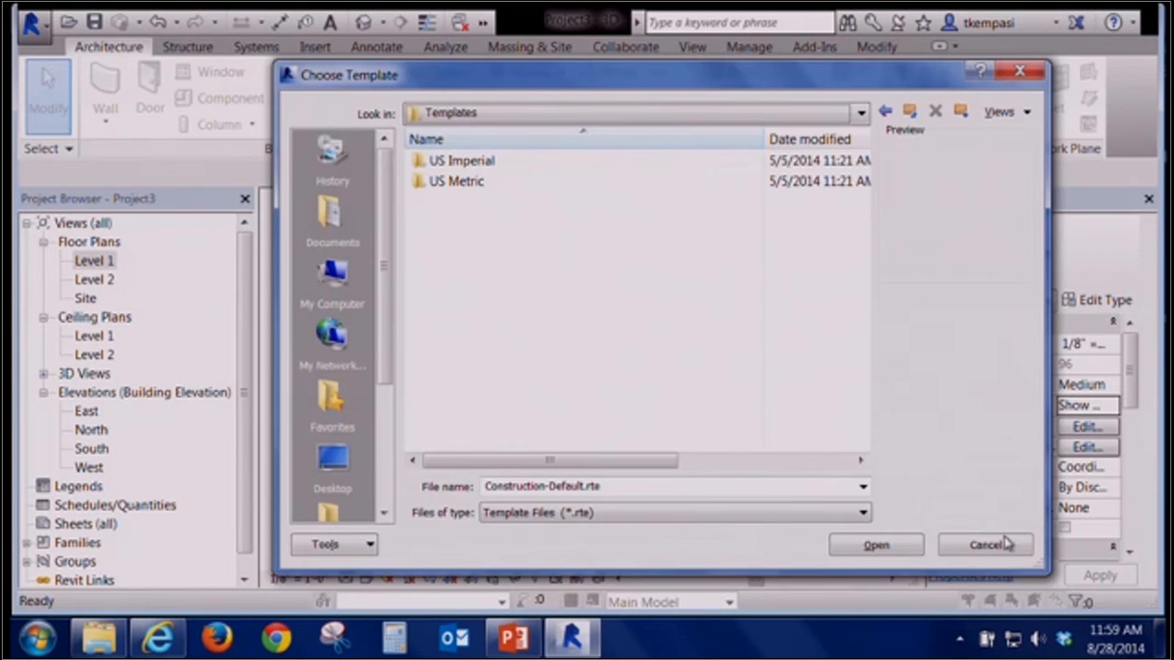
pyautogui.click(1009, 544)
pyautogui.click(633, 393)
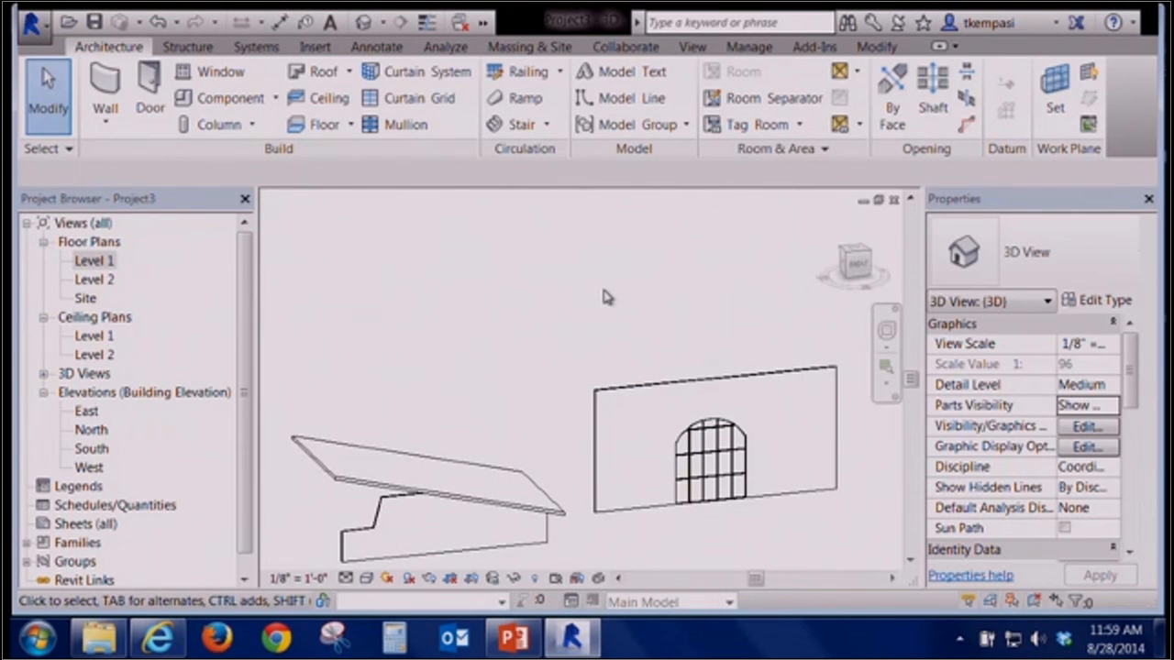
# Start placing a plumbing fixture and browse the US Imperial family library folders offered for loading, then cancel
pyautogui.click(264, 47)
pyautogui.click(653, 102)
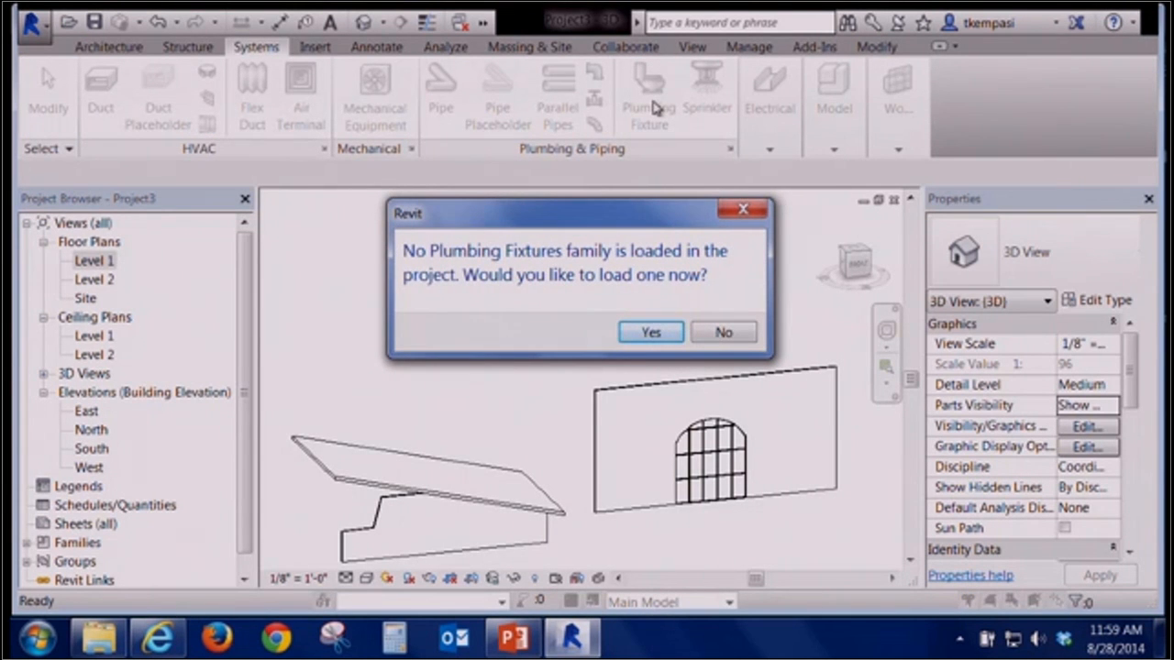
pyautogui.click(653, 334)
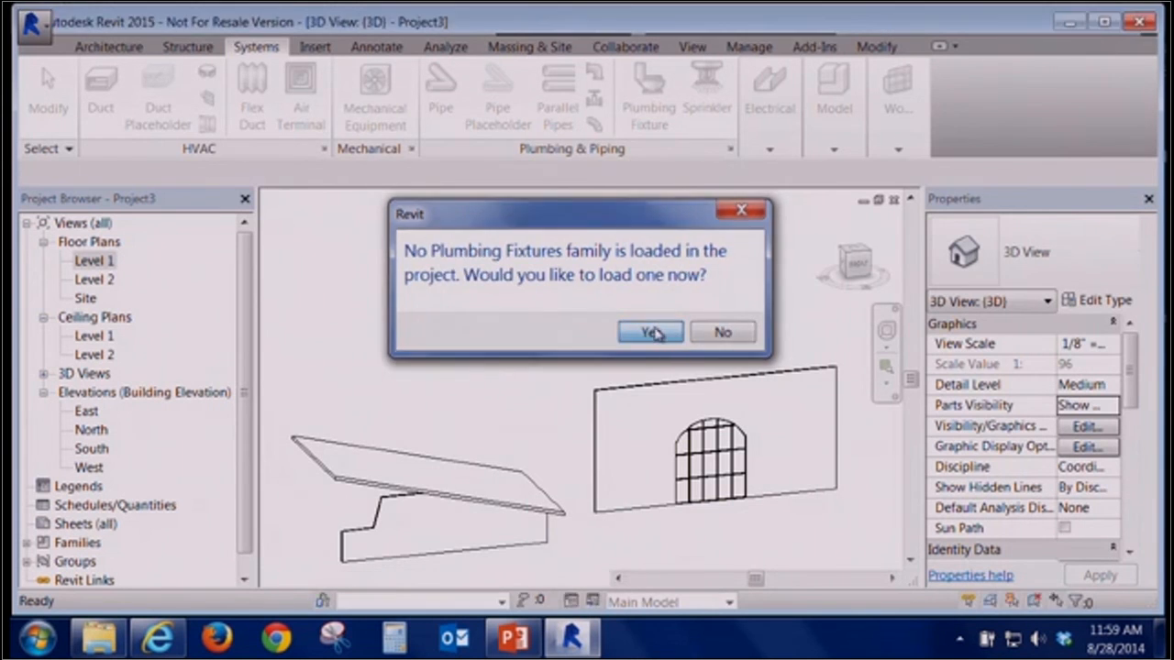
pyautogui.click(519, 130)
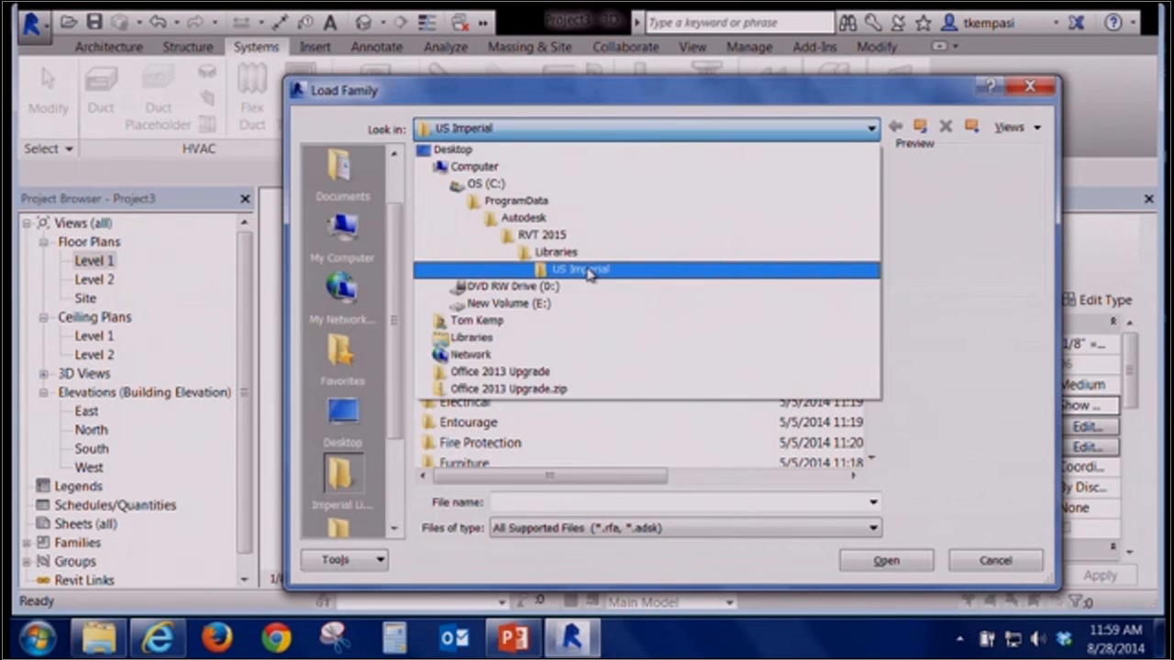
pyautogui.click(587, 273)
pyautogui.moveTo(874, 209)
pyautogui.mouseDown()
pyautogui.moveTo(876, 349)
pyautogui.moveTo(877, 211)
pyautogui.mouseUp()
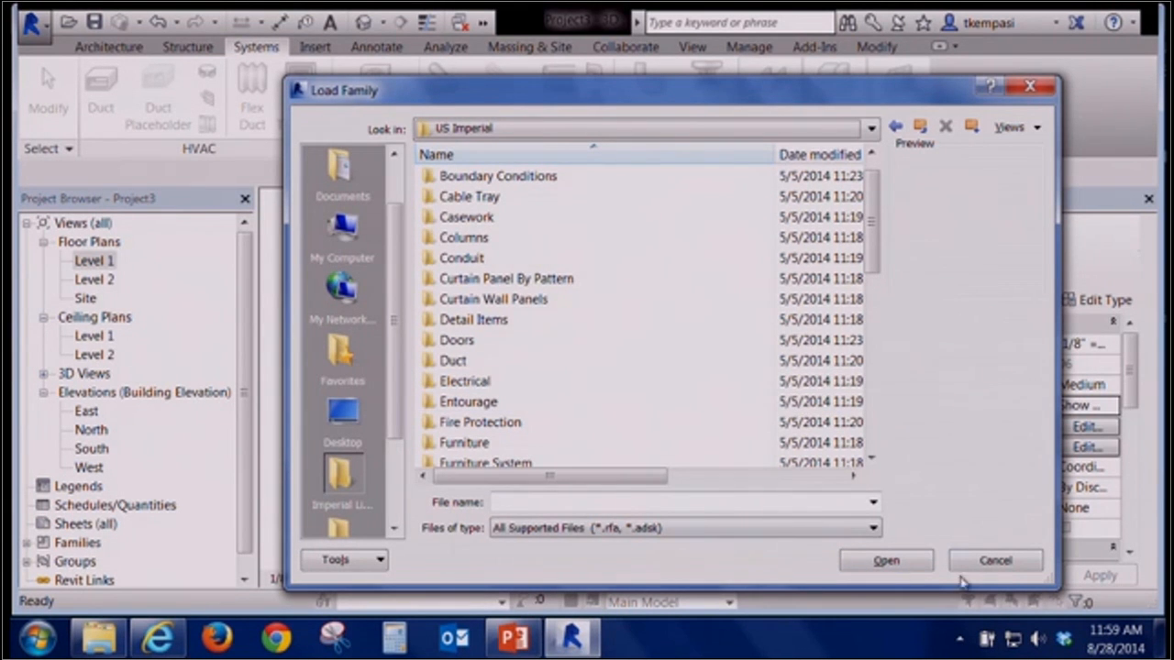
pyautogui.click(1007, 561)
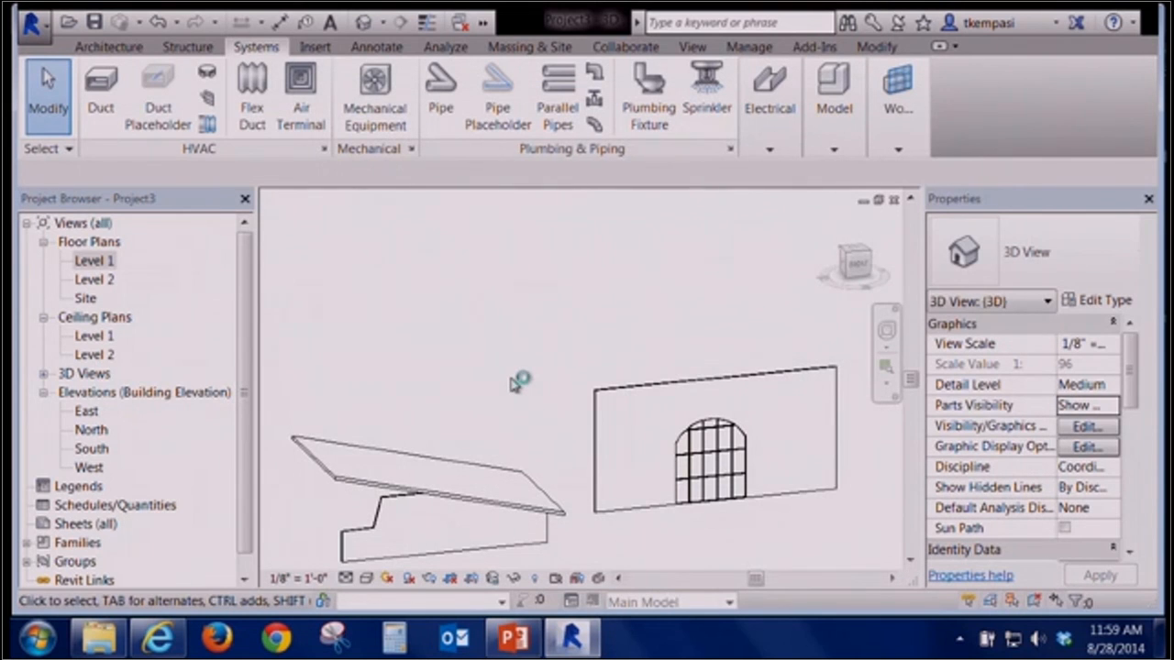